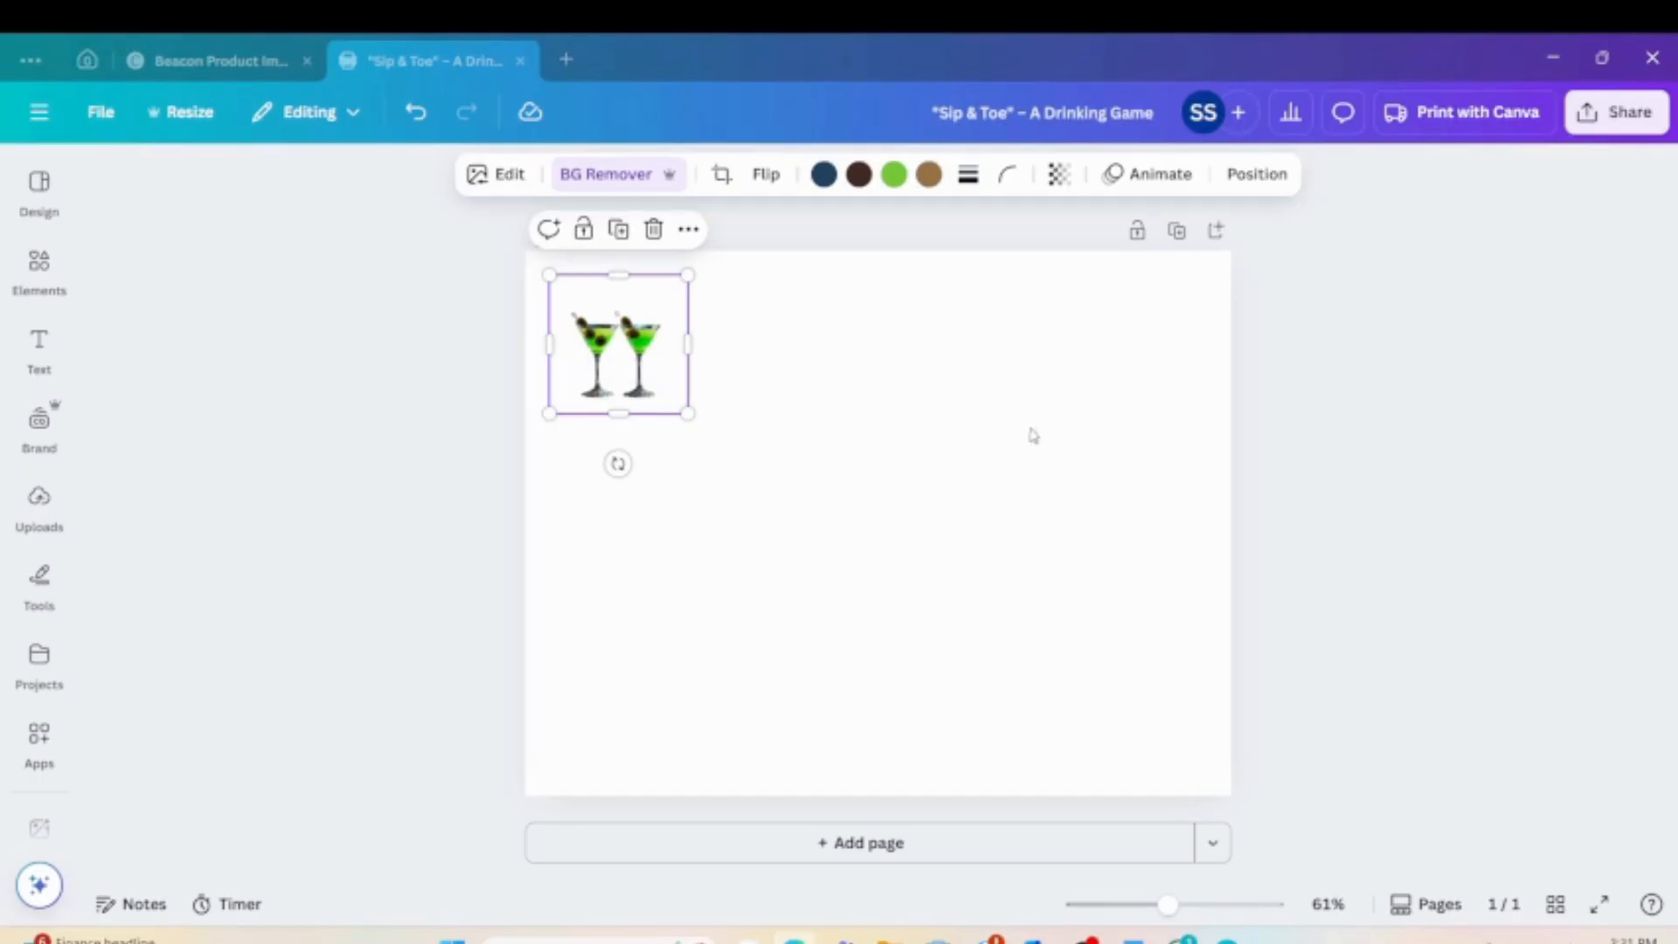
# Paste the copied "Sip & Toe" text onto the blank page beside the martini glasses.
pyautogui.click(870, 358)
pyautogui.rightClick(870, 360)
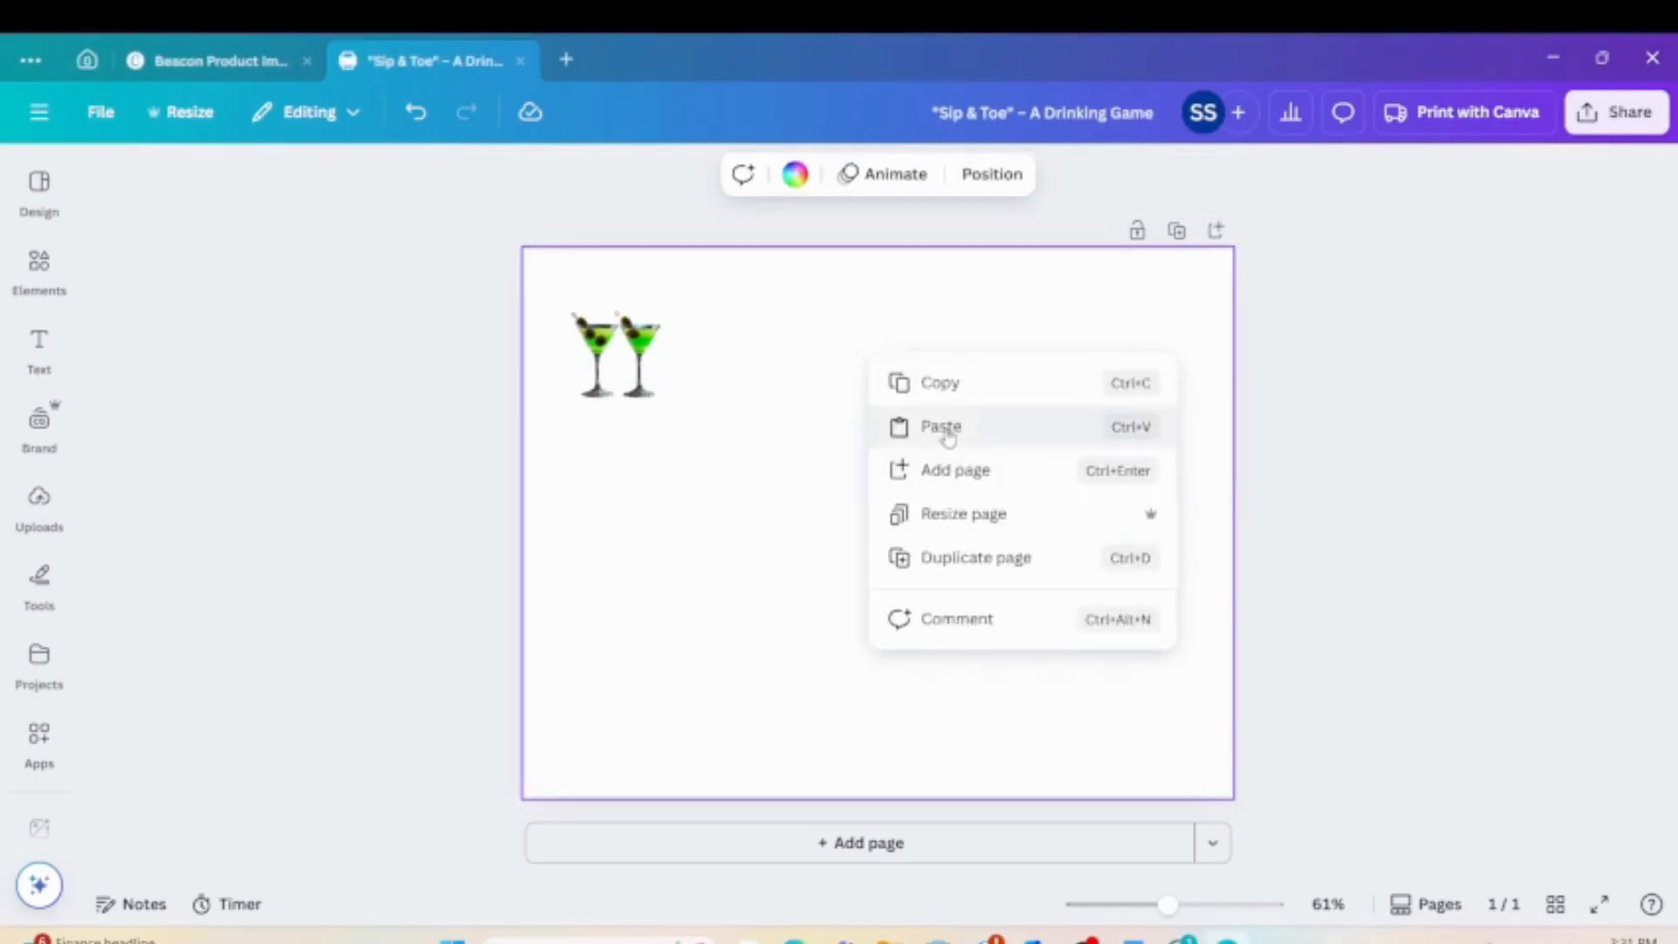
pyautogui.click(948, 428)
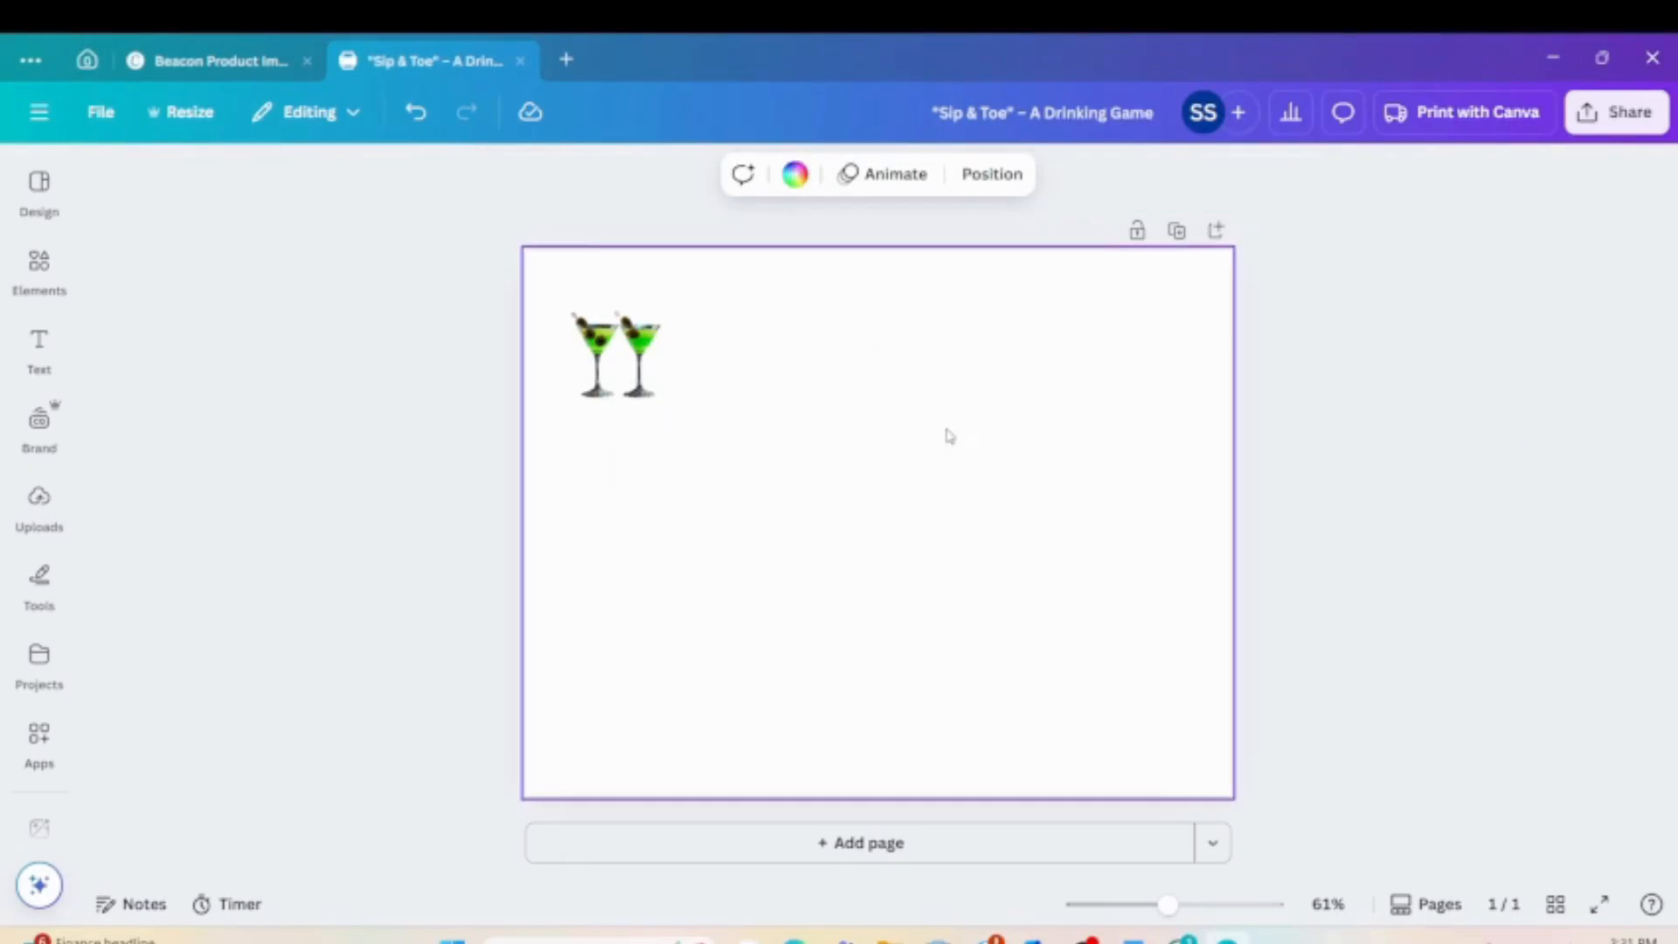
pyautogui.click(802, 403)
# Add the green "2X Revenue Growth" font combination to the page below the plain text and delete its "2X" part.
pyautogui.click(40, 347)
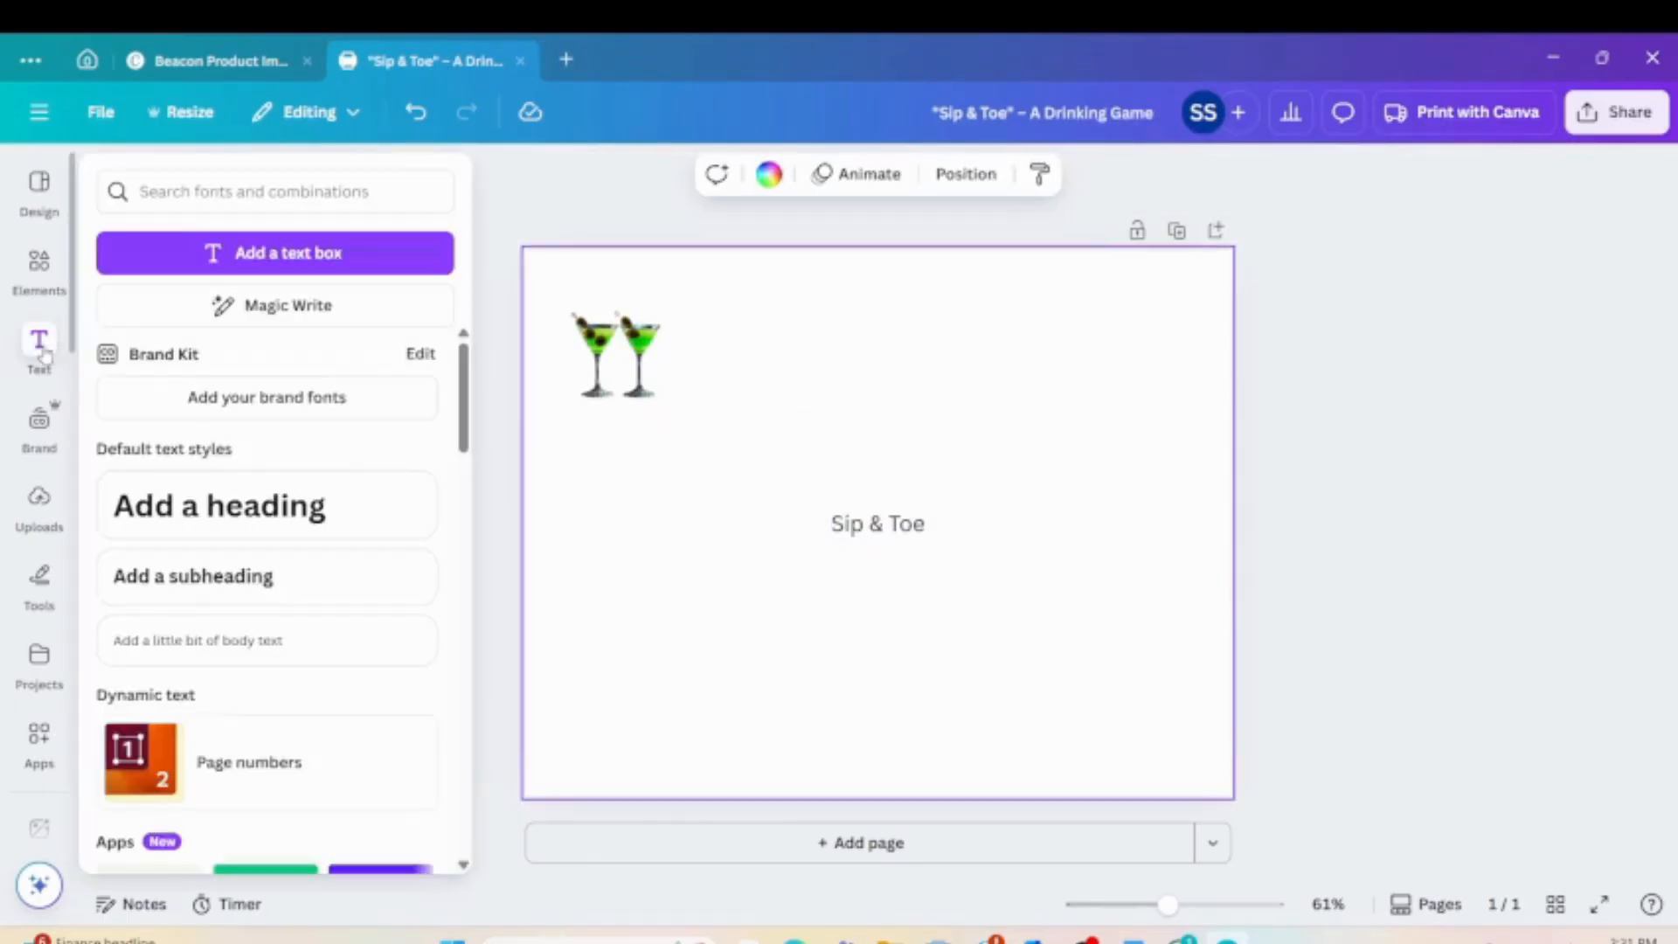
pyautogui.scroll(-4, 232, 600)
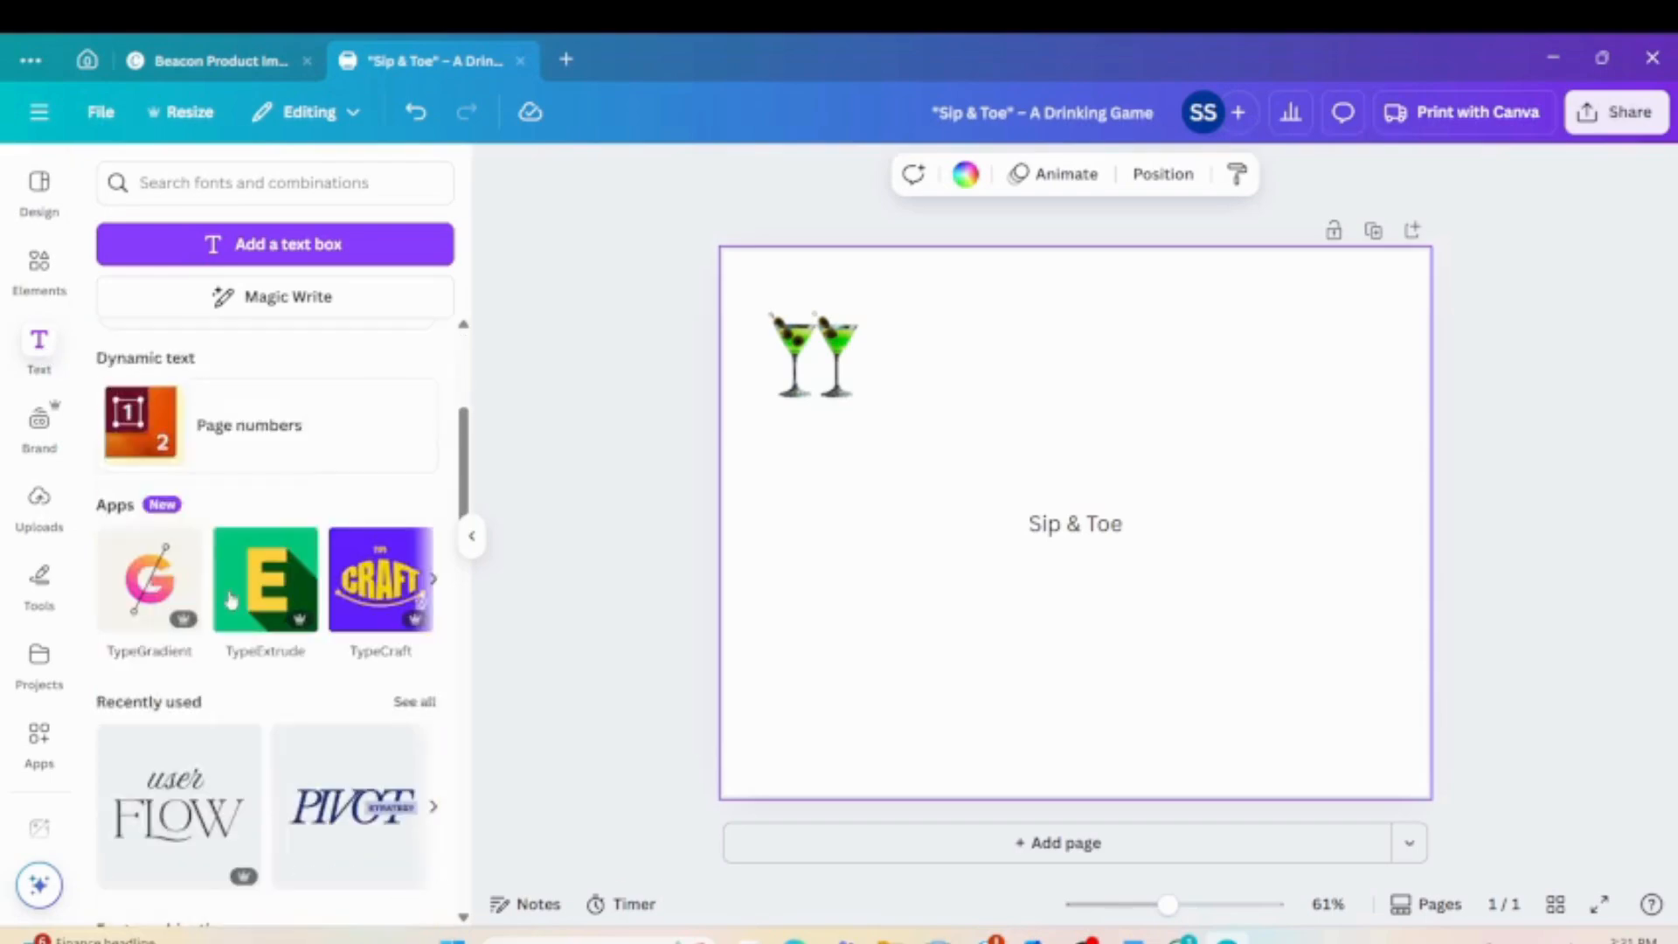
pyautogui.scroll(-3, 231, 599)
pyautogui.scroll(-3, 236, 685)
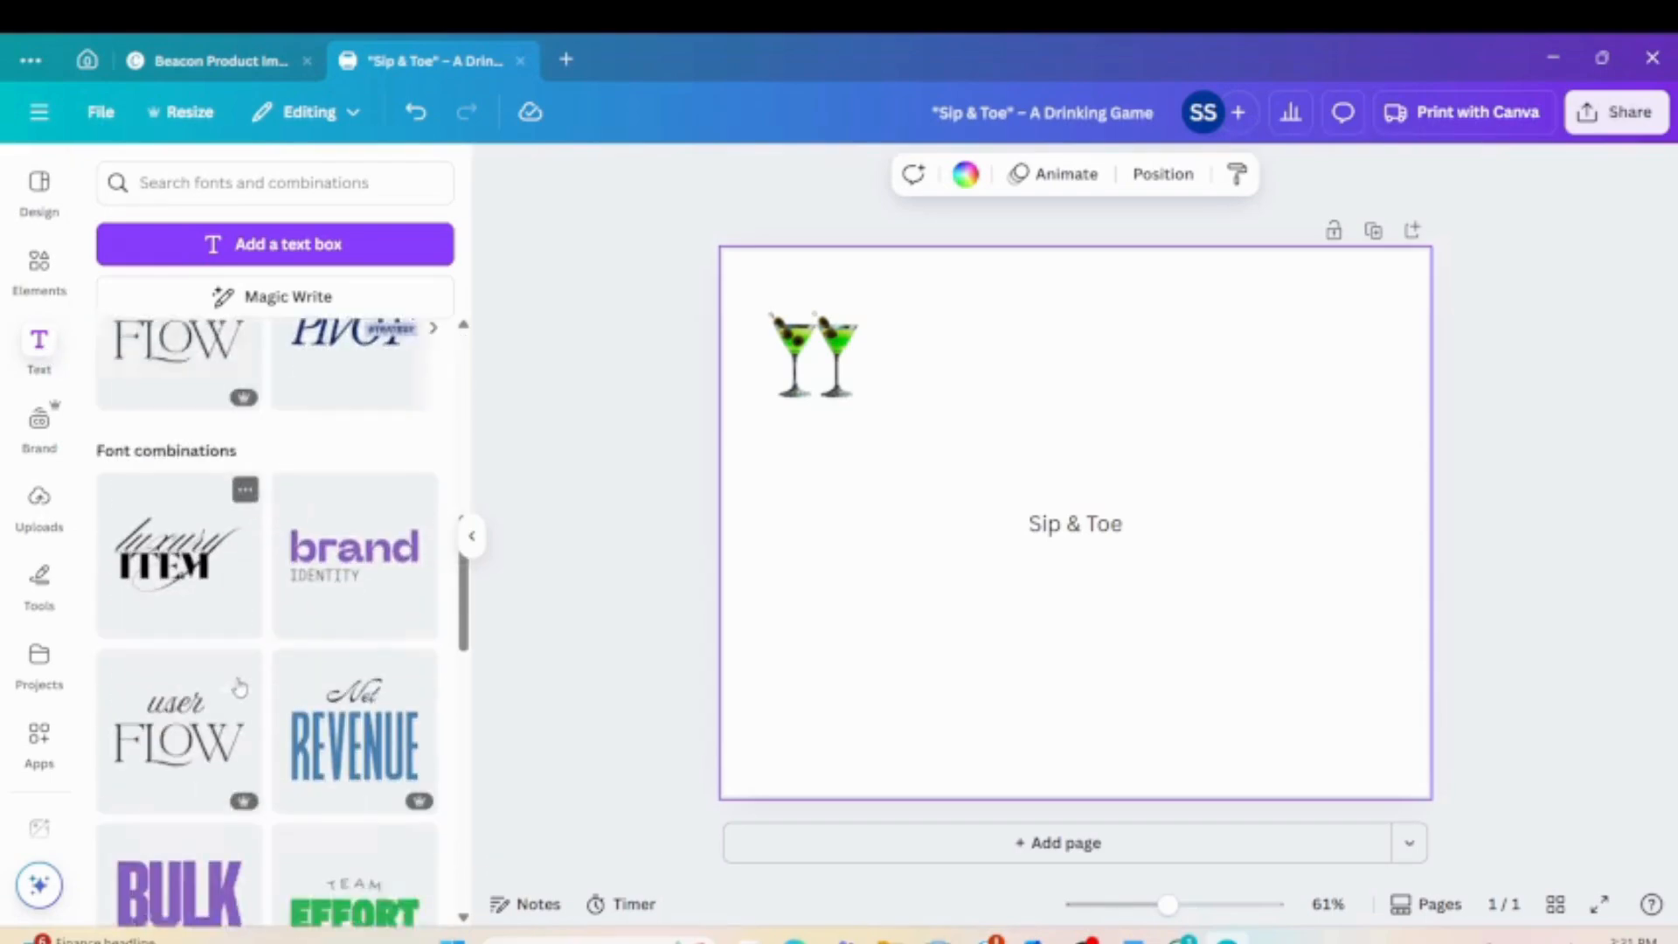
pyautogui.scroll(-2, 240, 685)
pyautogui.scroll(5, 241, 662)
pyautogui.moveTo(241, 661)
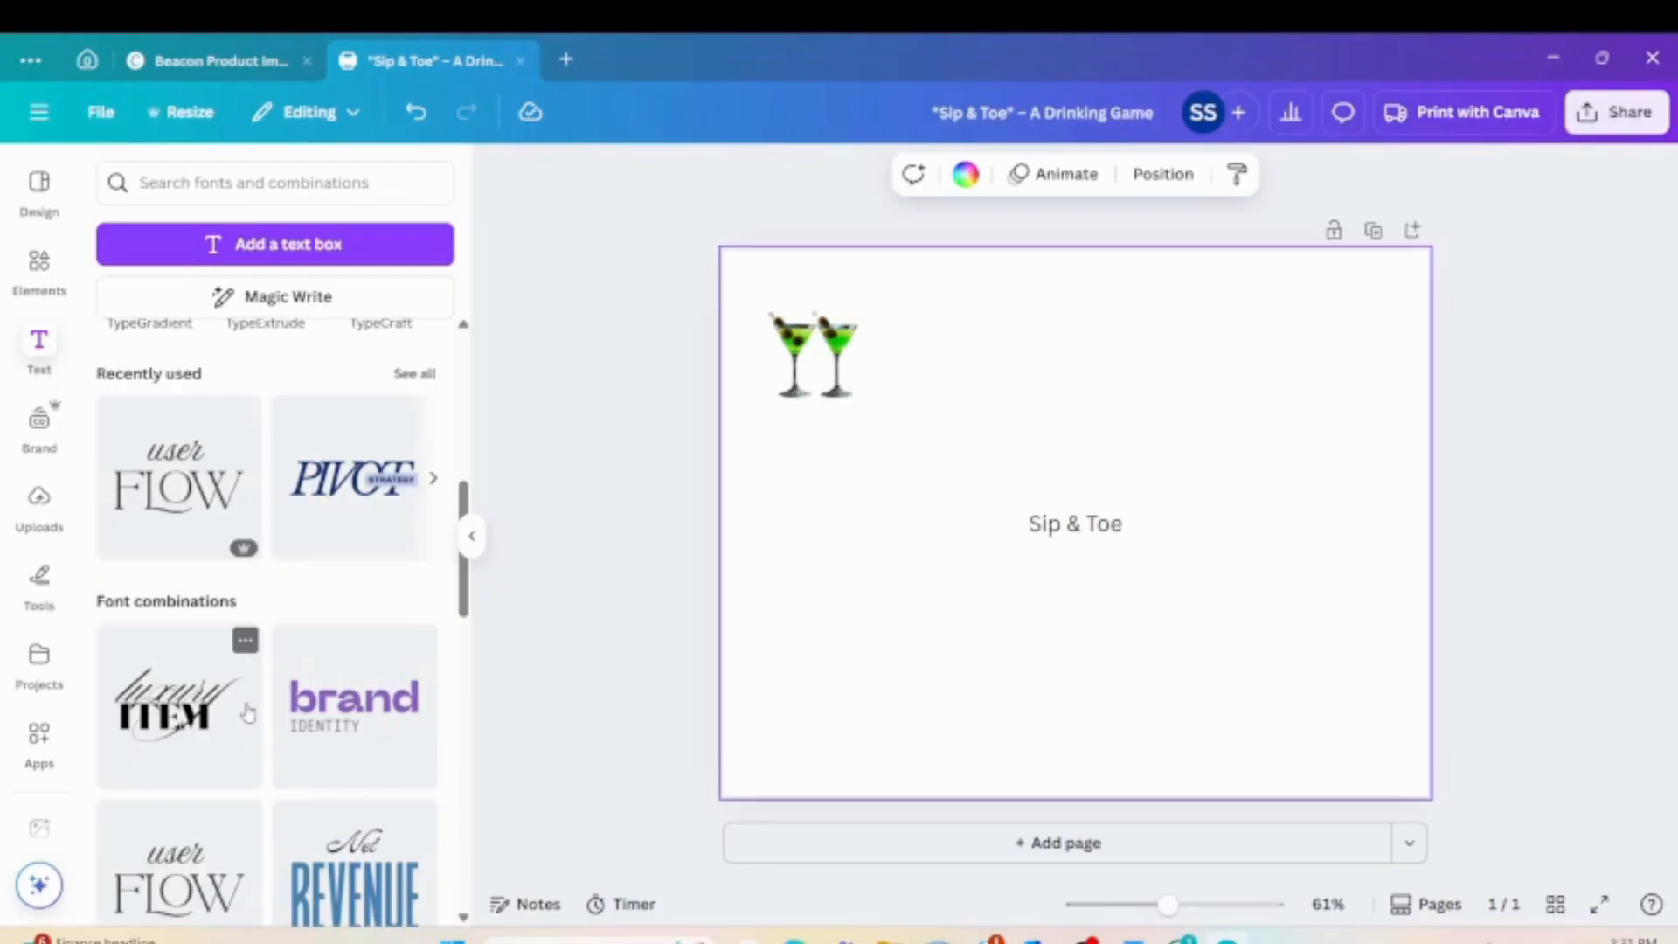
pyautogui.scroll(-6, 248, 712)
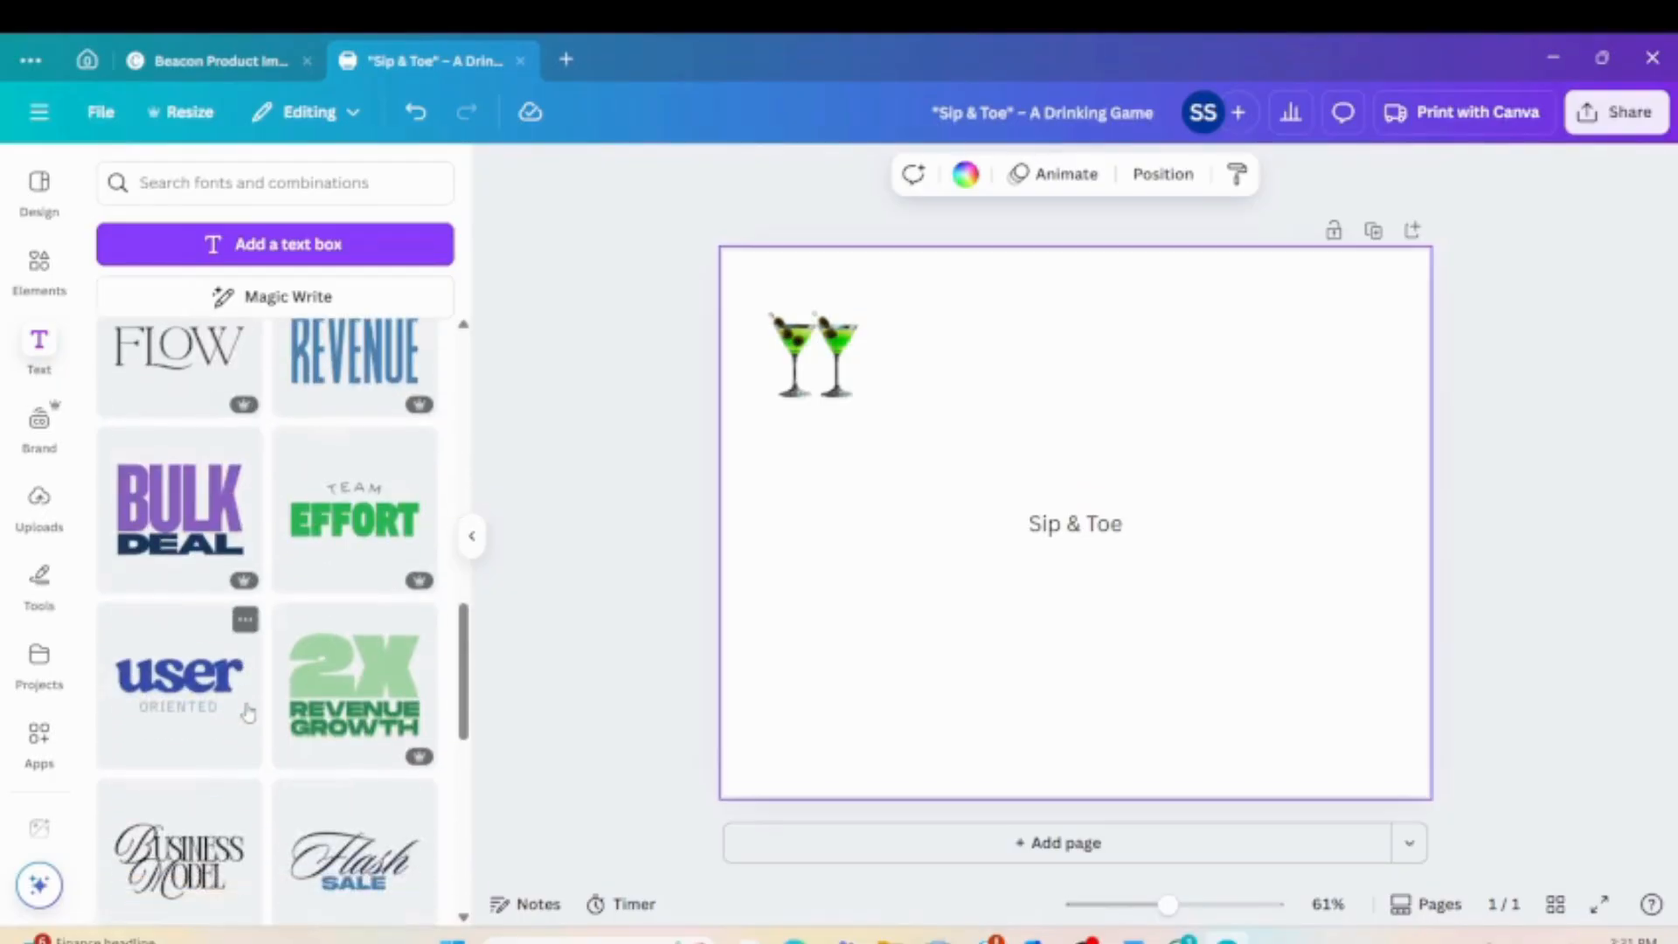
pyautogui.moveTo(347, 704); pyautogui.dragTo(1060, 606)
pyautogui.press('Delete')
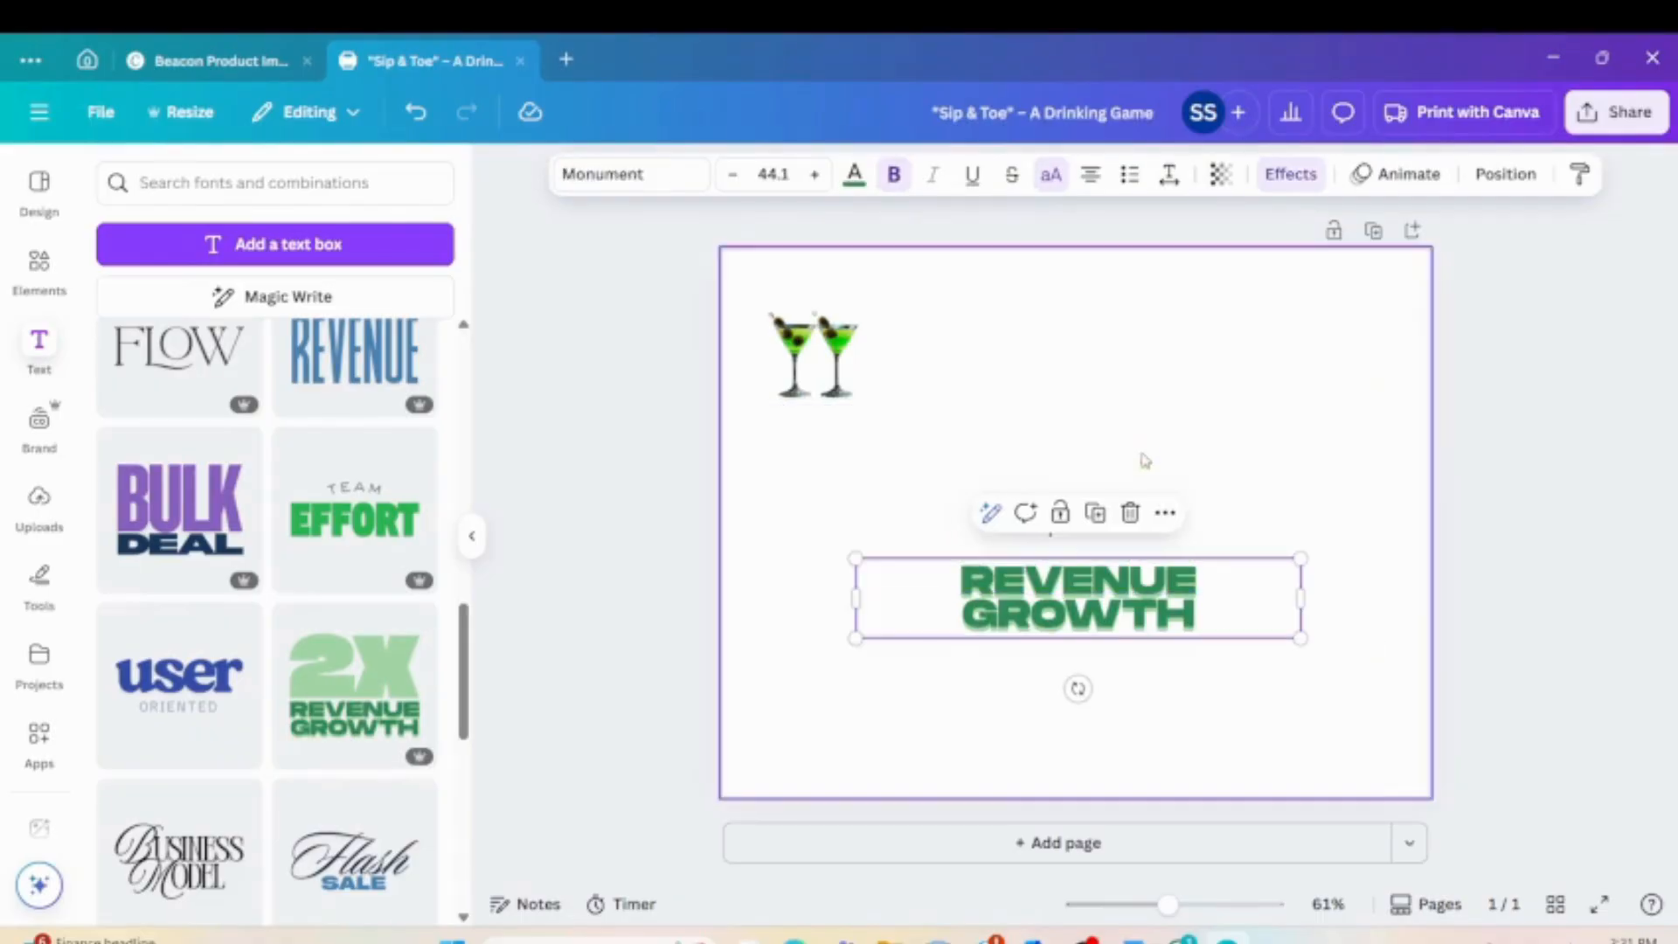
# Replace the "REVENUE GROWTH" text with "SIP & TOE".
pyautogui.doubleClick(1114, 586)
pyautogui.moveTo(1211, 608); pyautogui.dragTo(959, 577)
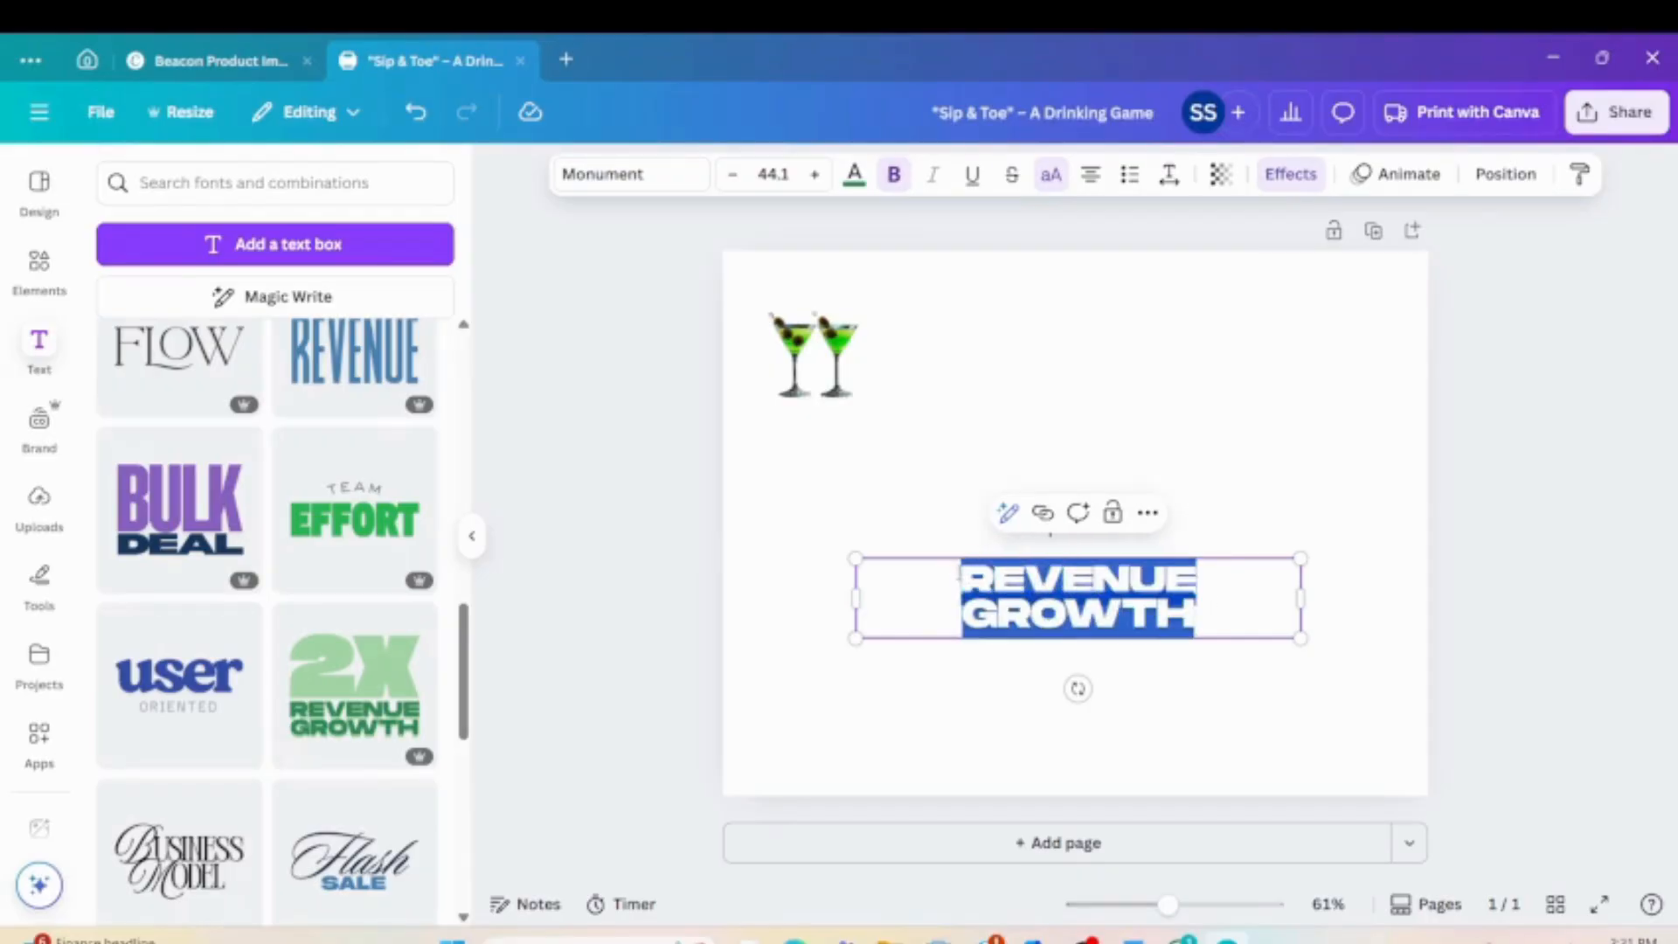
pyautogui.write('SIP & TOE')
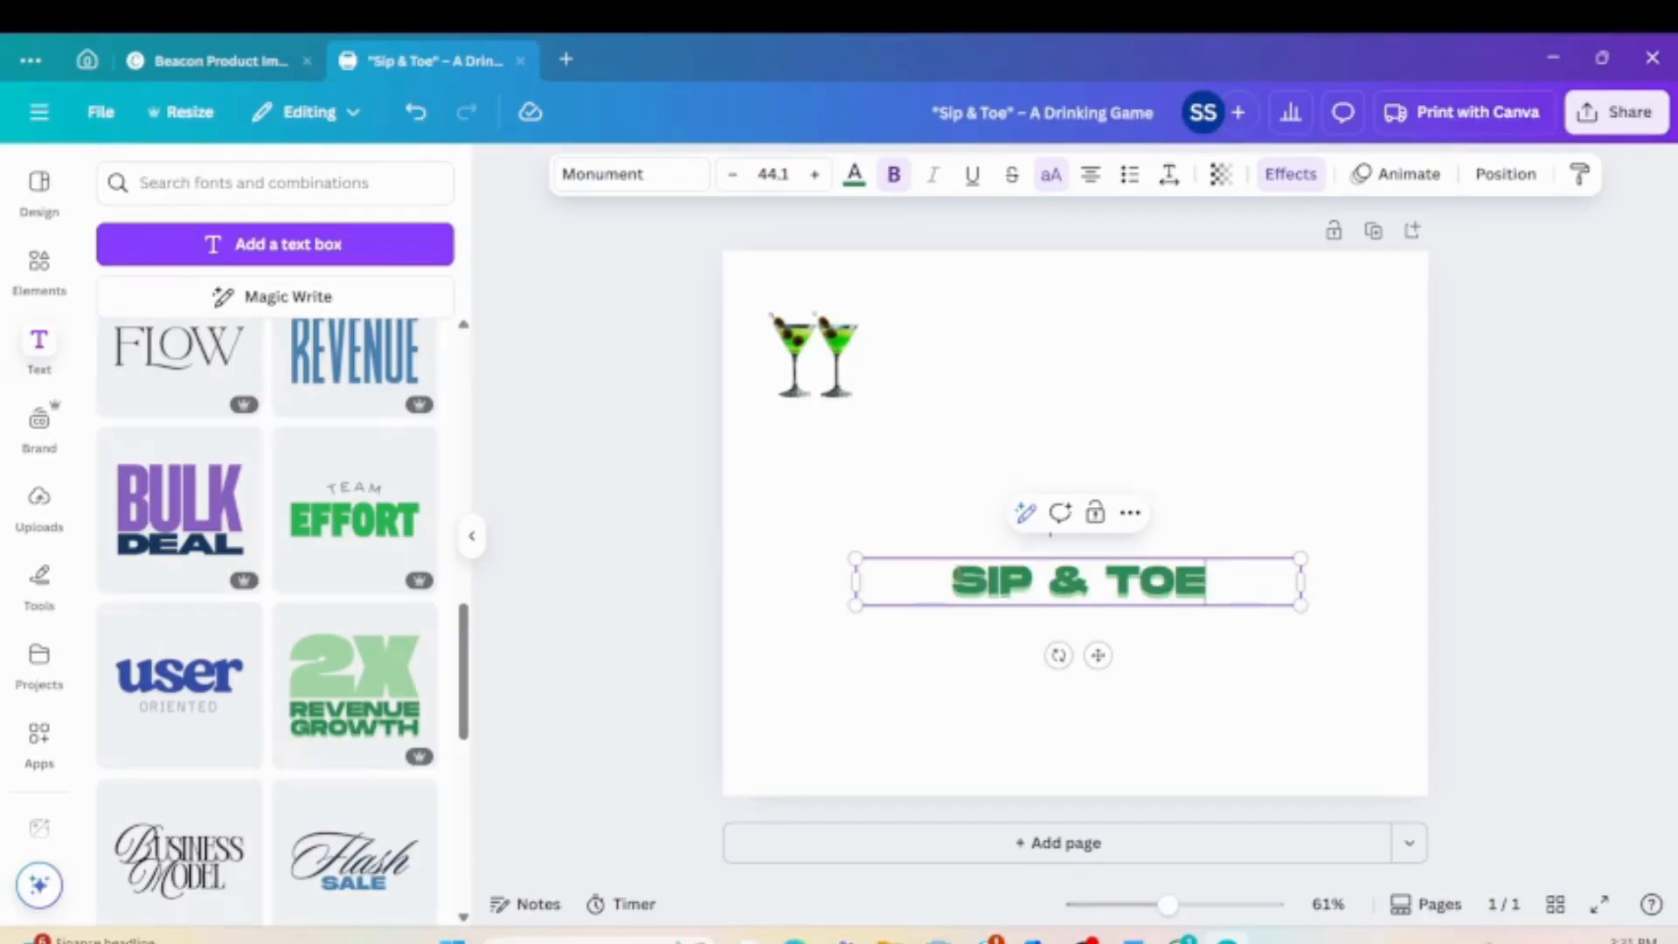
pyautogui.click(964, 469)
# Set the "SIP & TOE" title's text color to the vivid green photo color and its shadow color to white.
pyautogui.click(1059, 574)
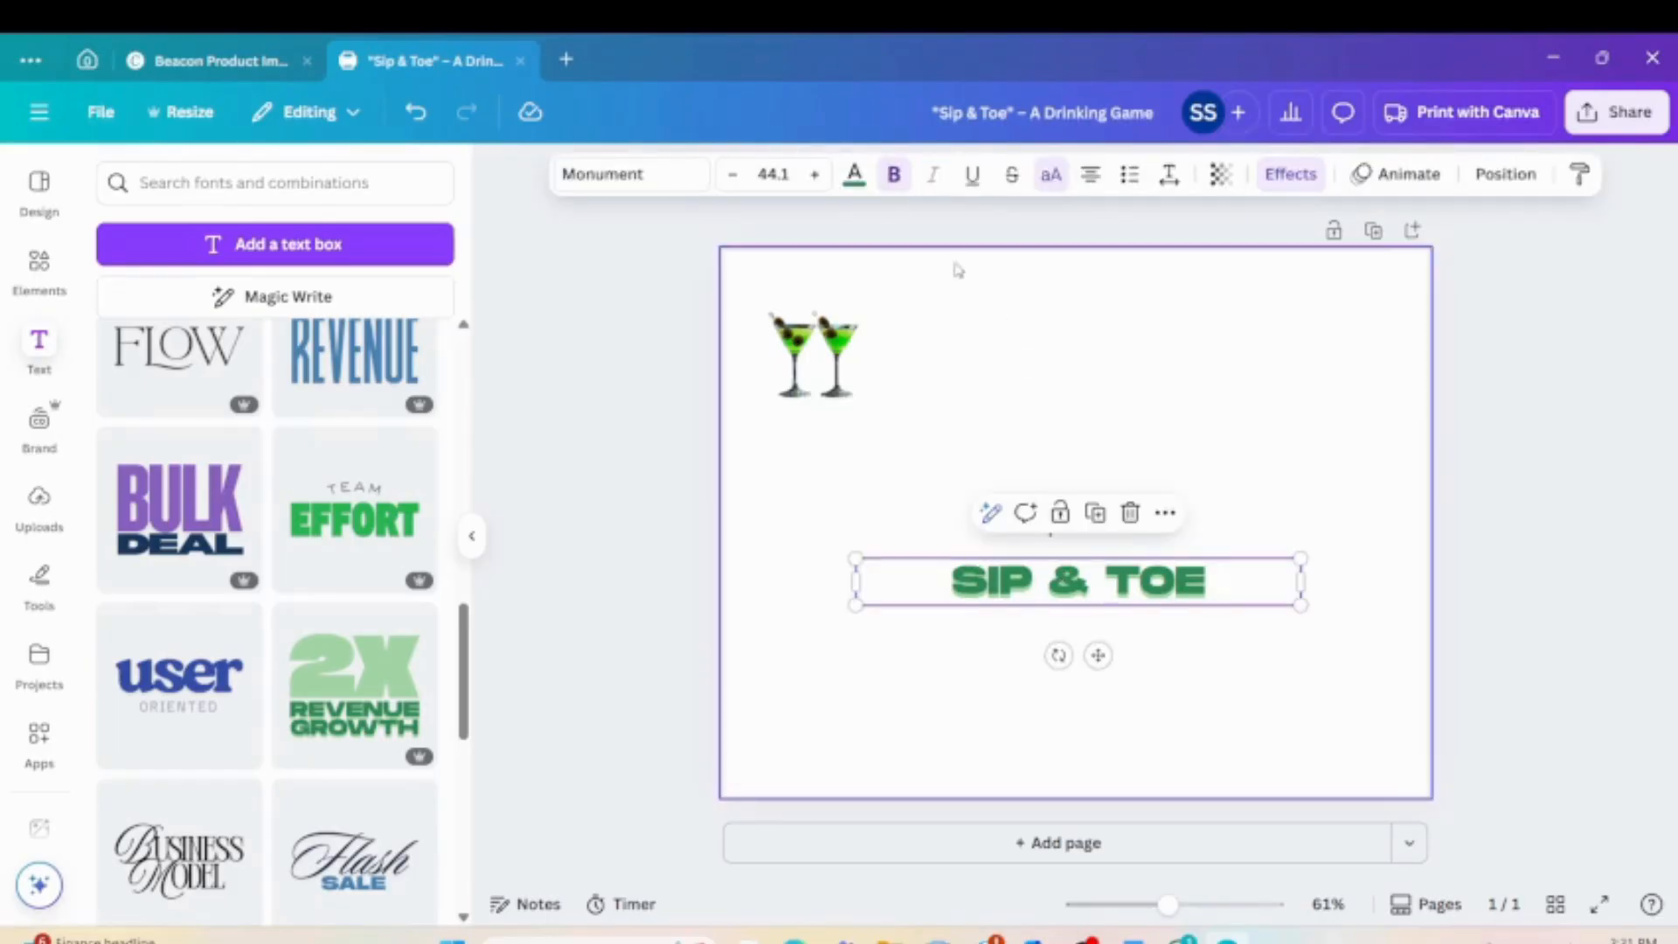
pyautogui.click(852, 175)
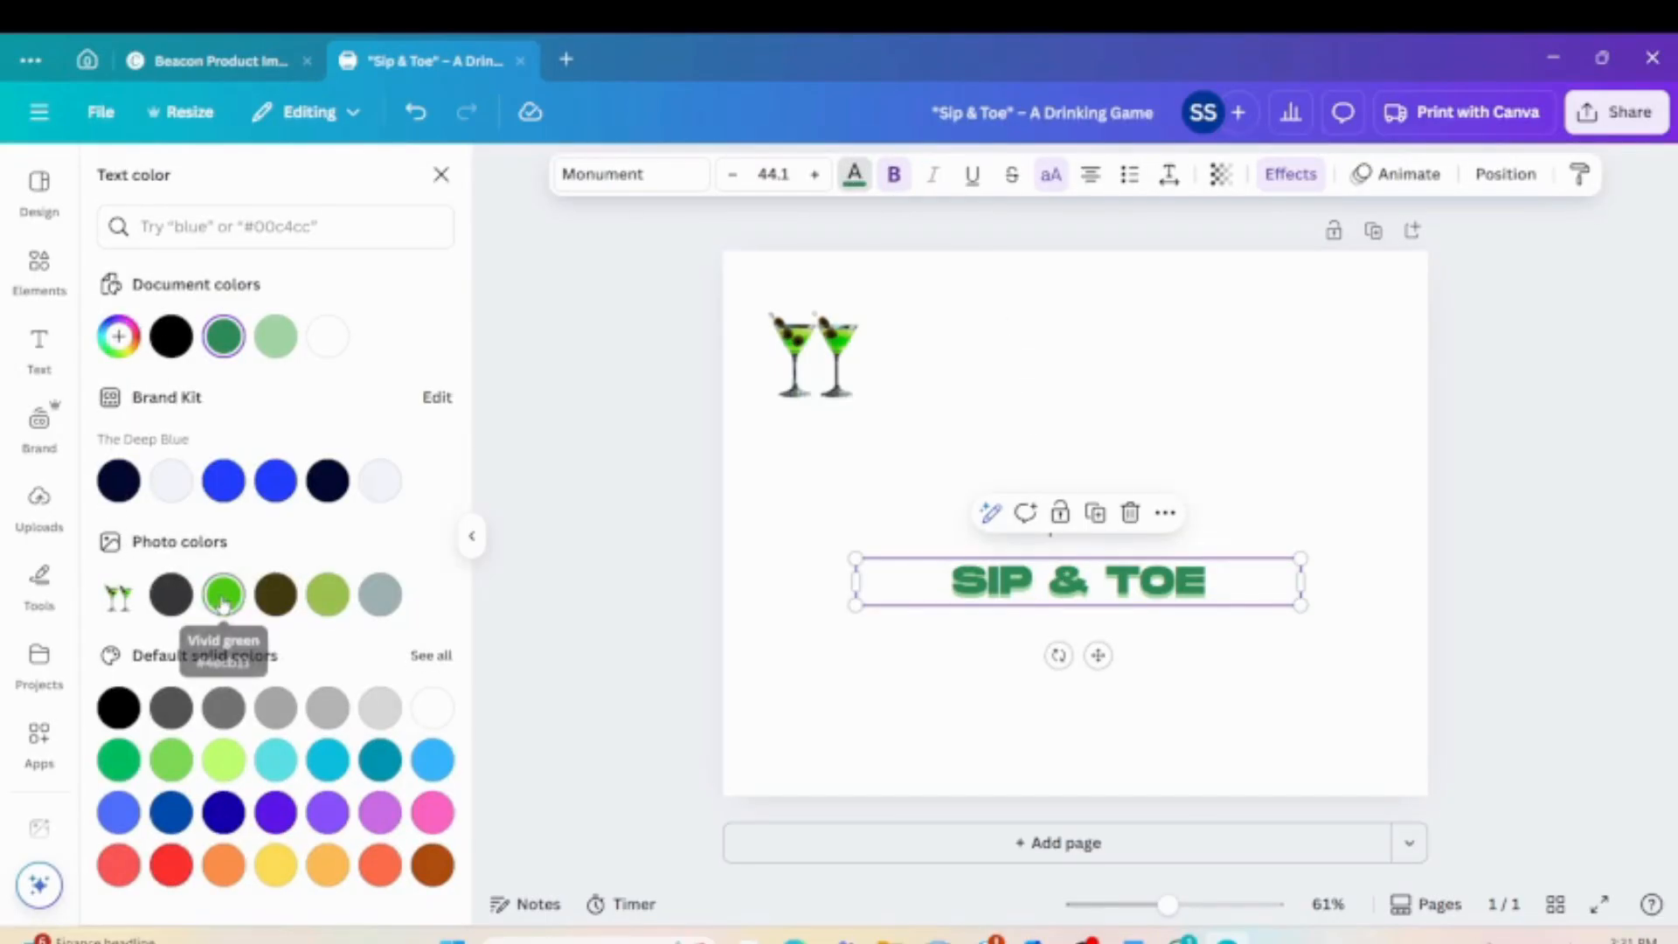
pyautogui.click(223, 596)
pyautogui.click(1292, 175)
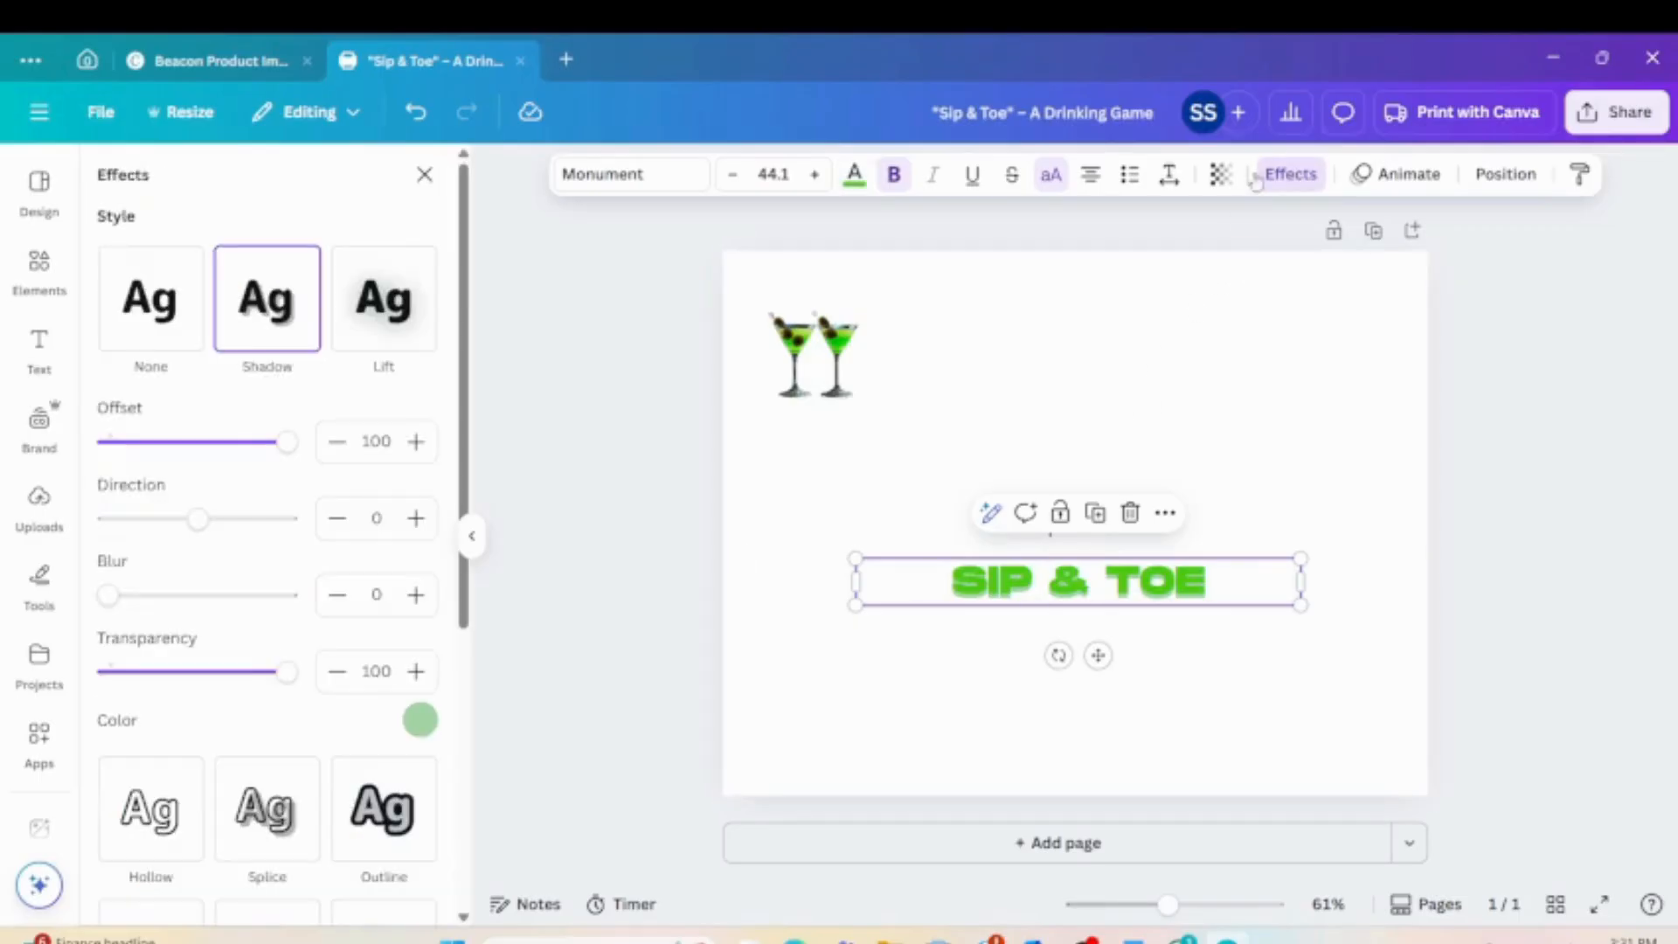
pyautogui.click(420, 719)
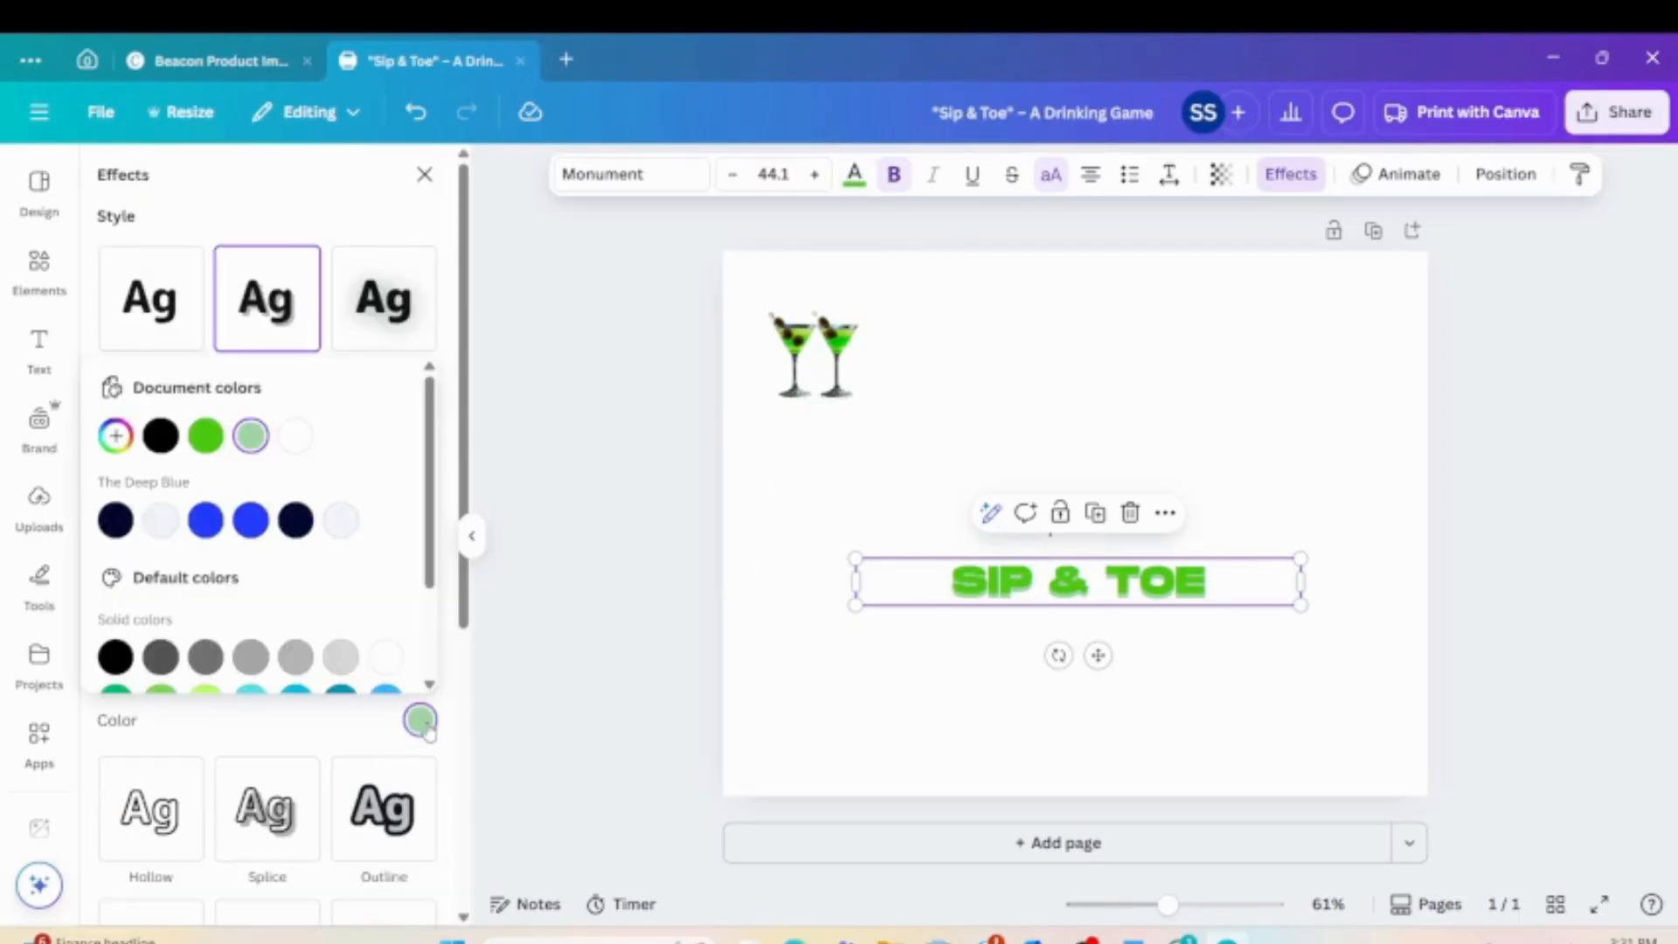
pyautogui.click(292, 438)
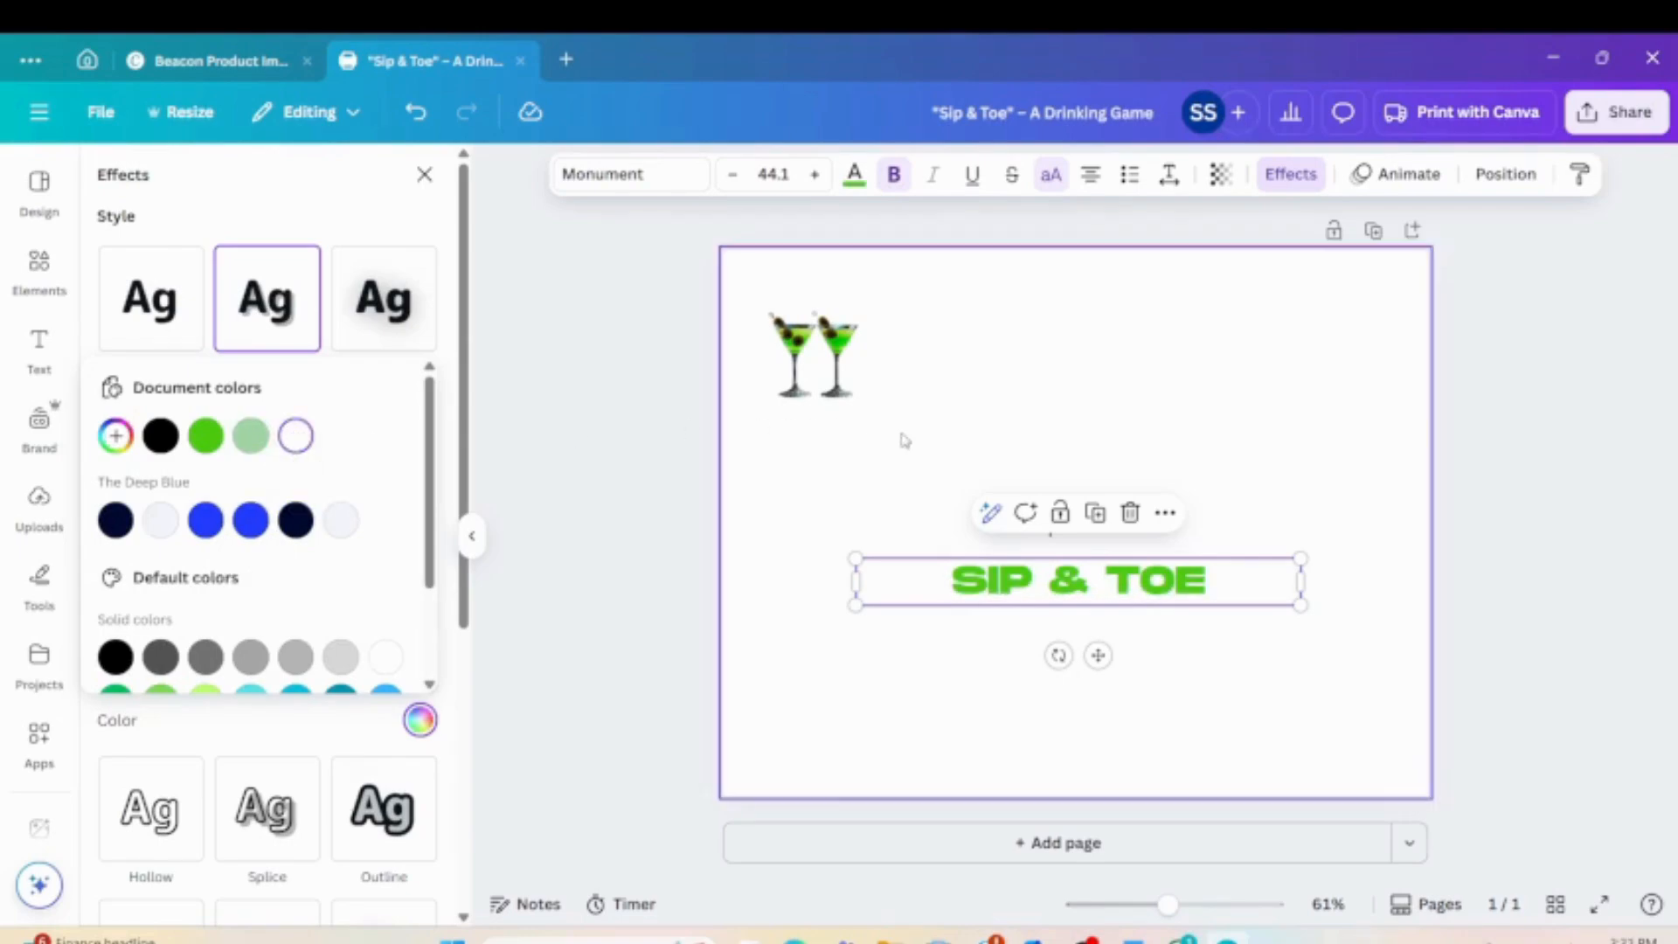
# Delete the plain "Sip & Toe" text above the green title.
pyautogui.click(985, 476)
pyautogui.click(1049, 528)
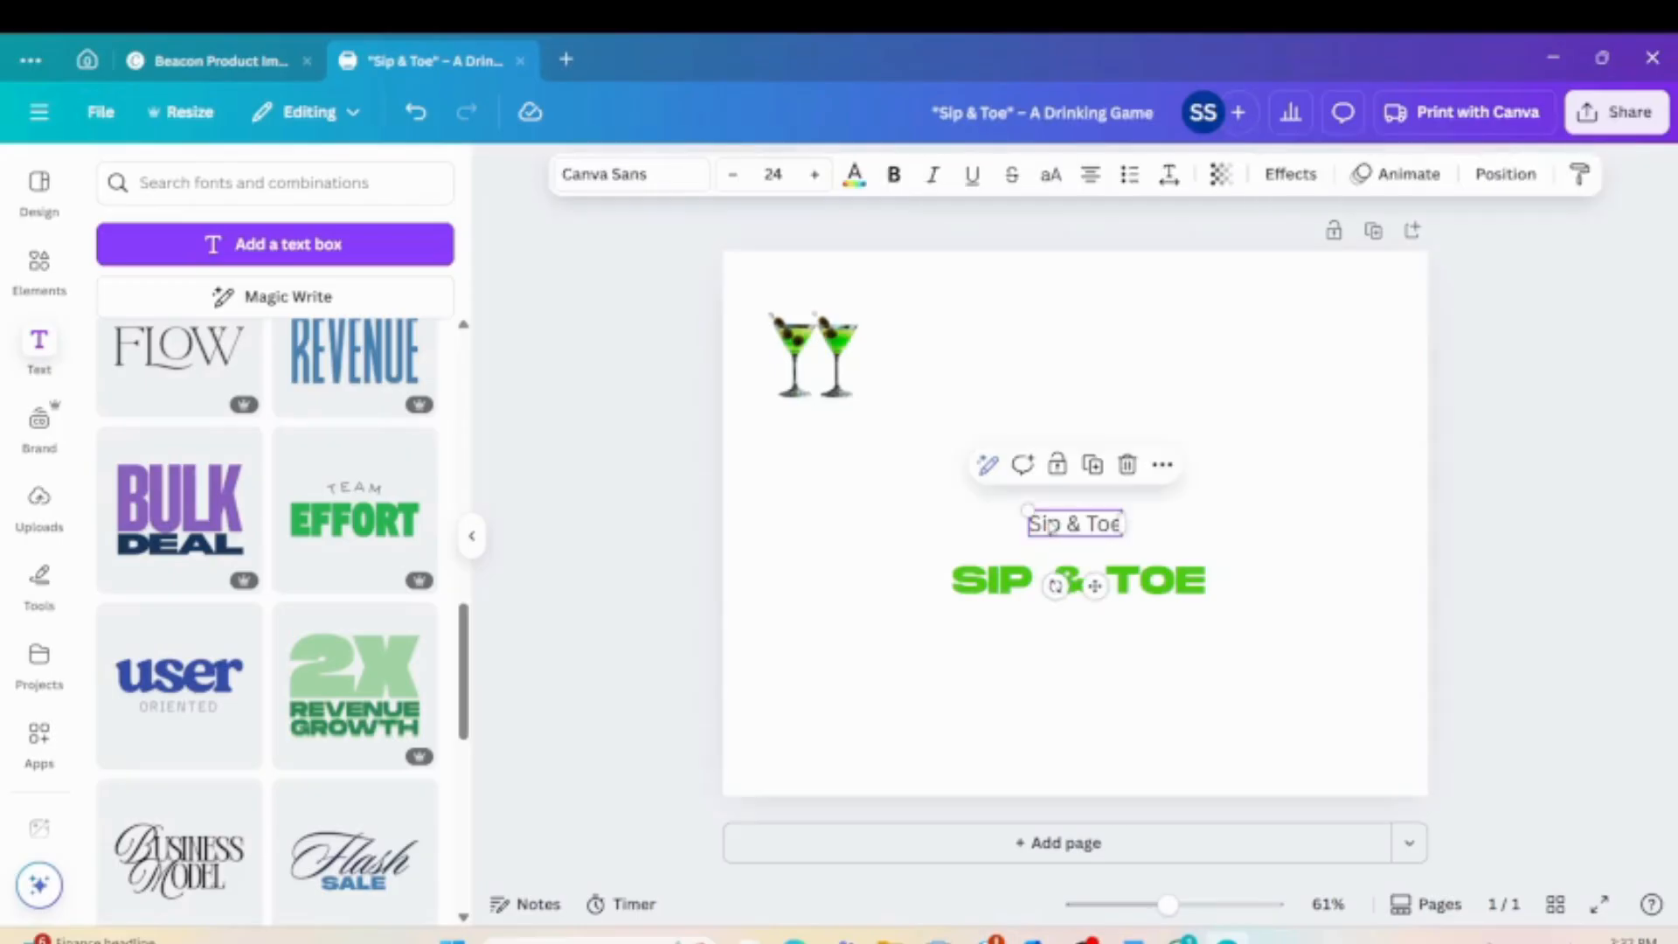
pyautogui.press('Delete')
# Move the green "SIP & TOE" title up to the top of the page, beside the martini glasses.
pyautogui.click(1067, 577)
pyautogui.moveTo(1073, 592); pyautogui.dragTo(1071, 324)
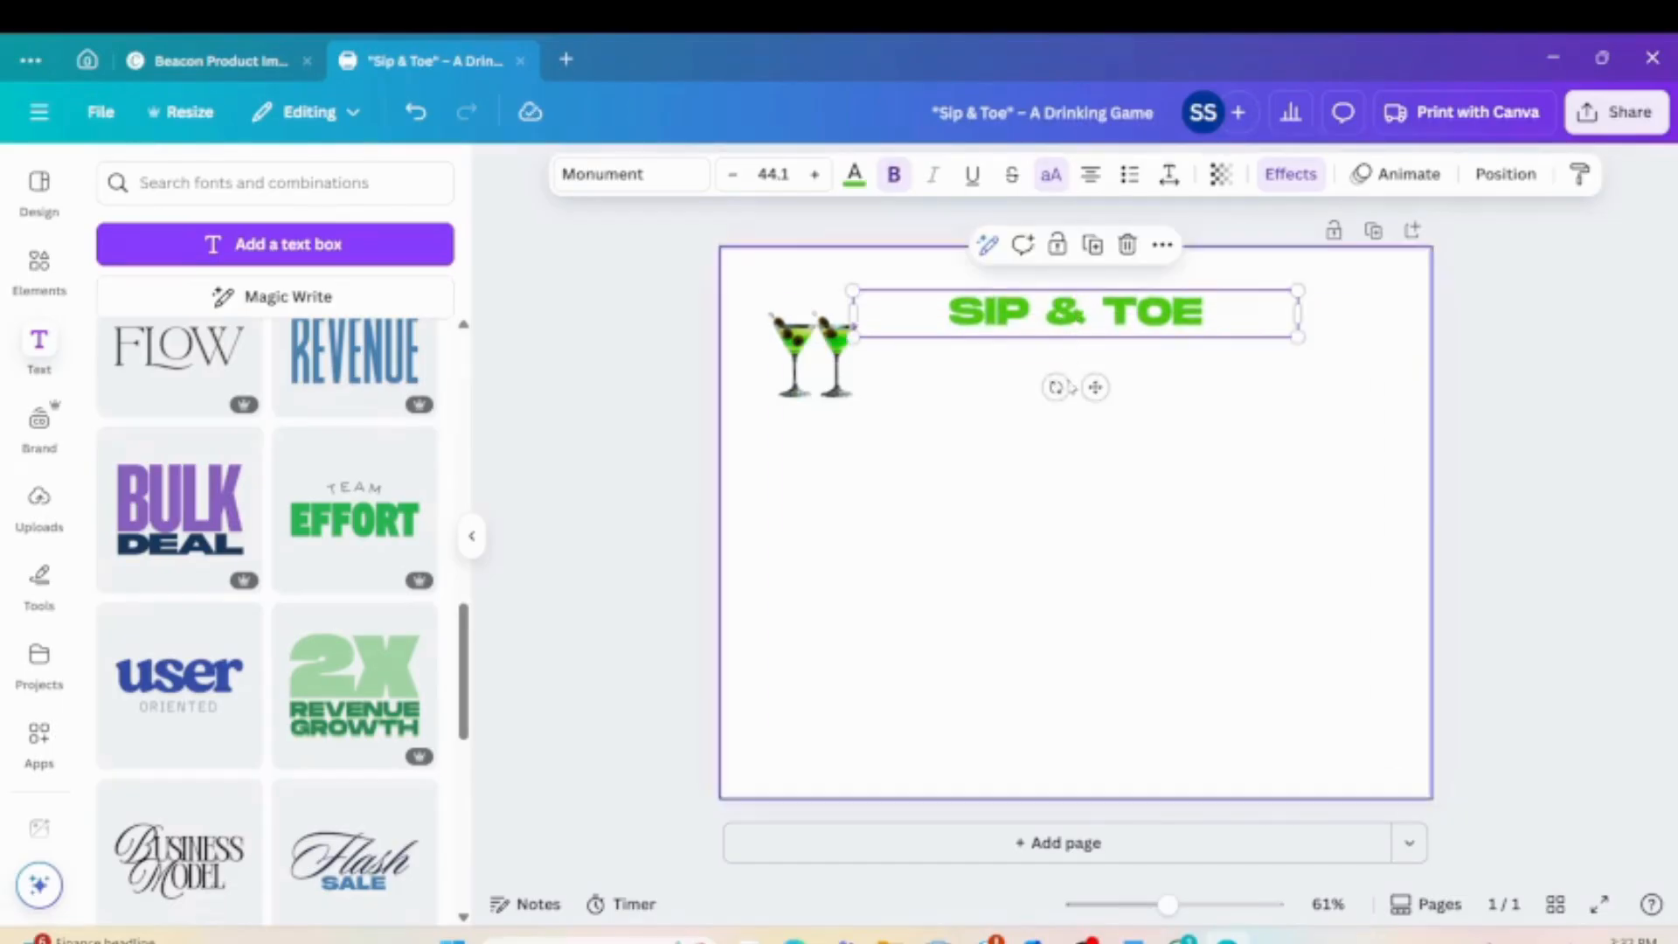
pyautogui.click(1042, 541)
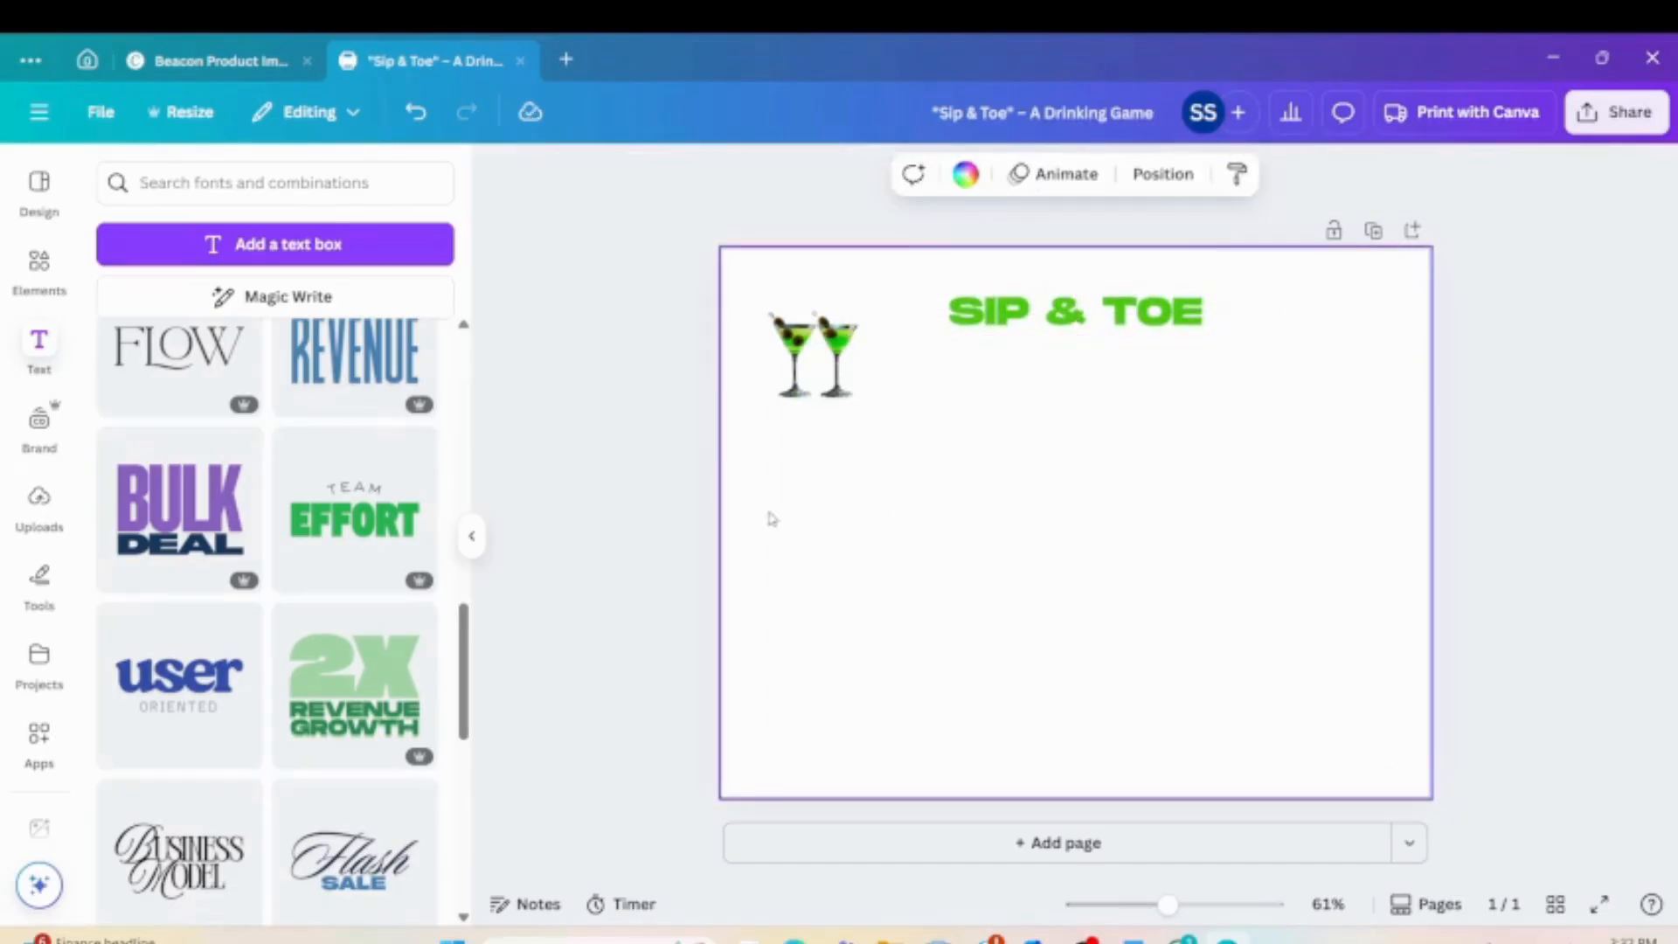
# Search the elements library for "double lines".
pyautogui.click(39, 267)
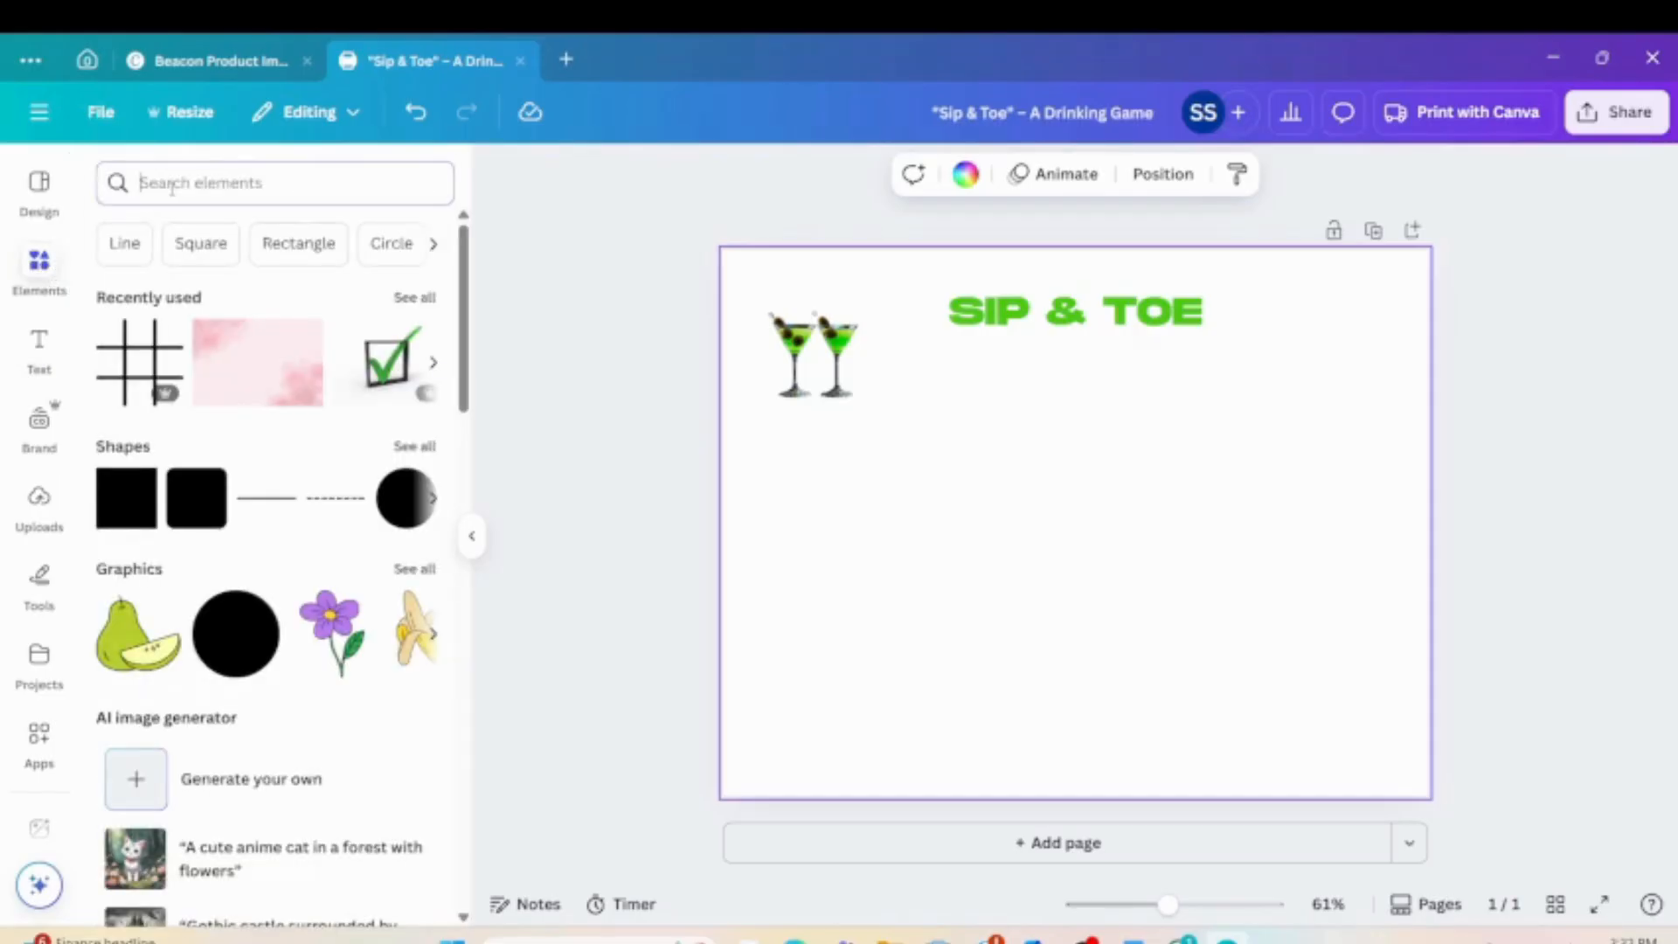
pyautogui.click(172, 186)
pyautogui.write('double ')
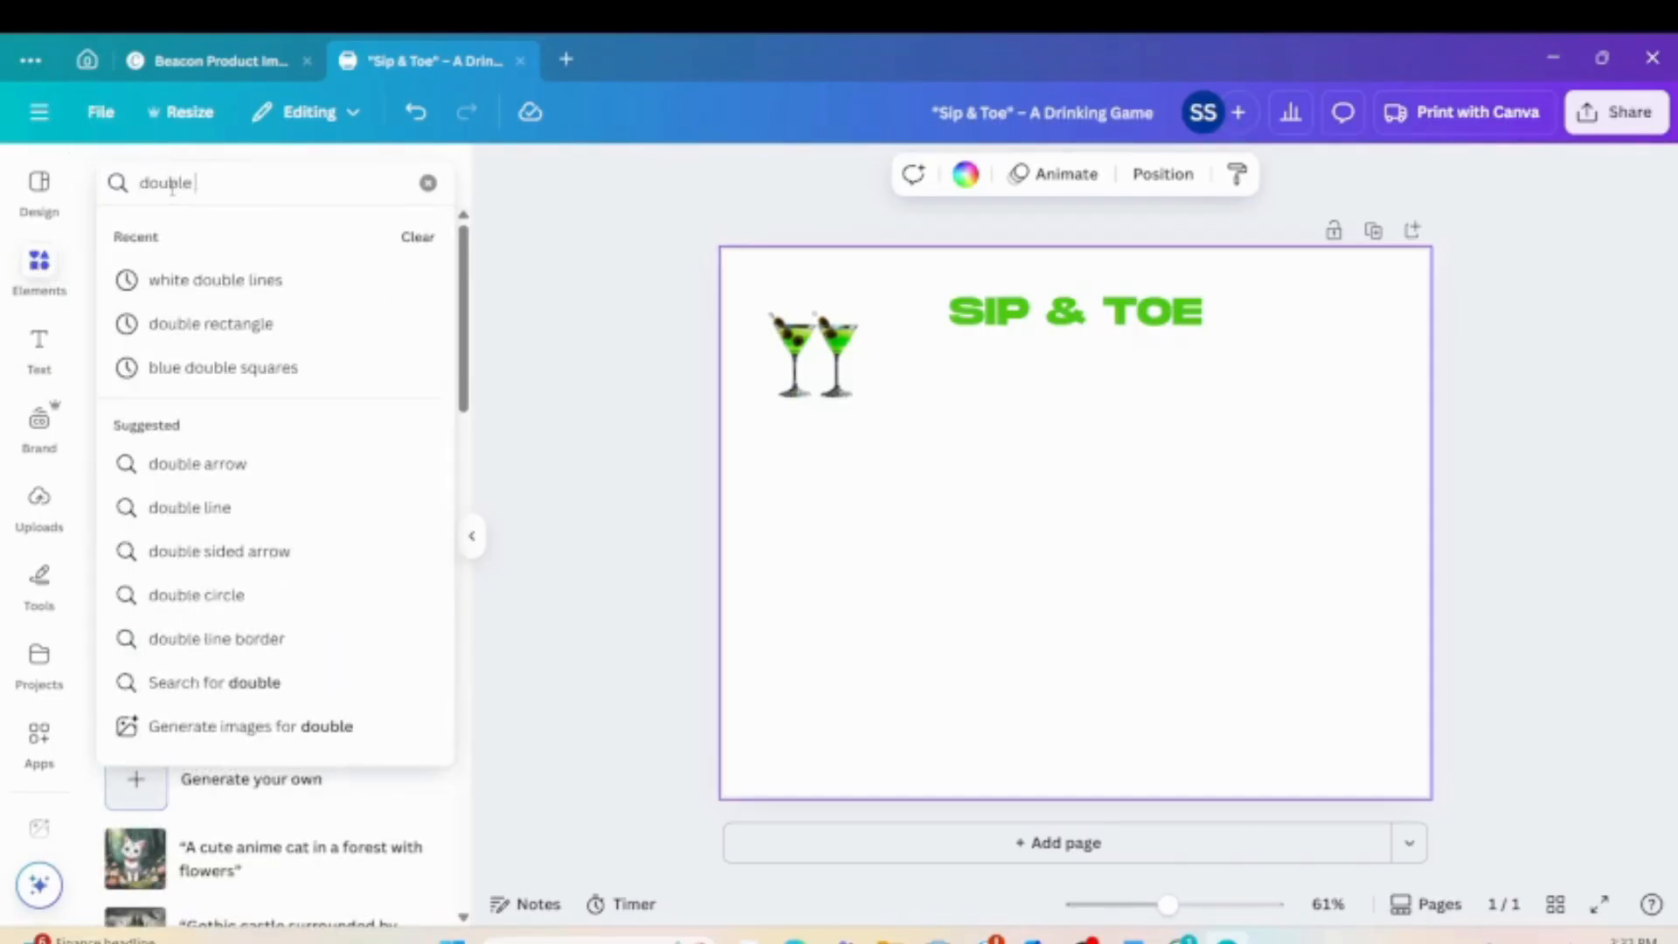
pyautogui.write('lines')
pyautogui.press('Return')
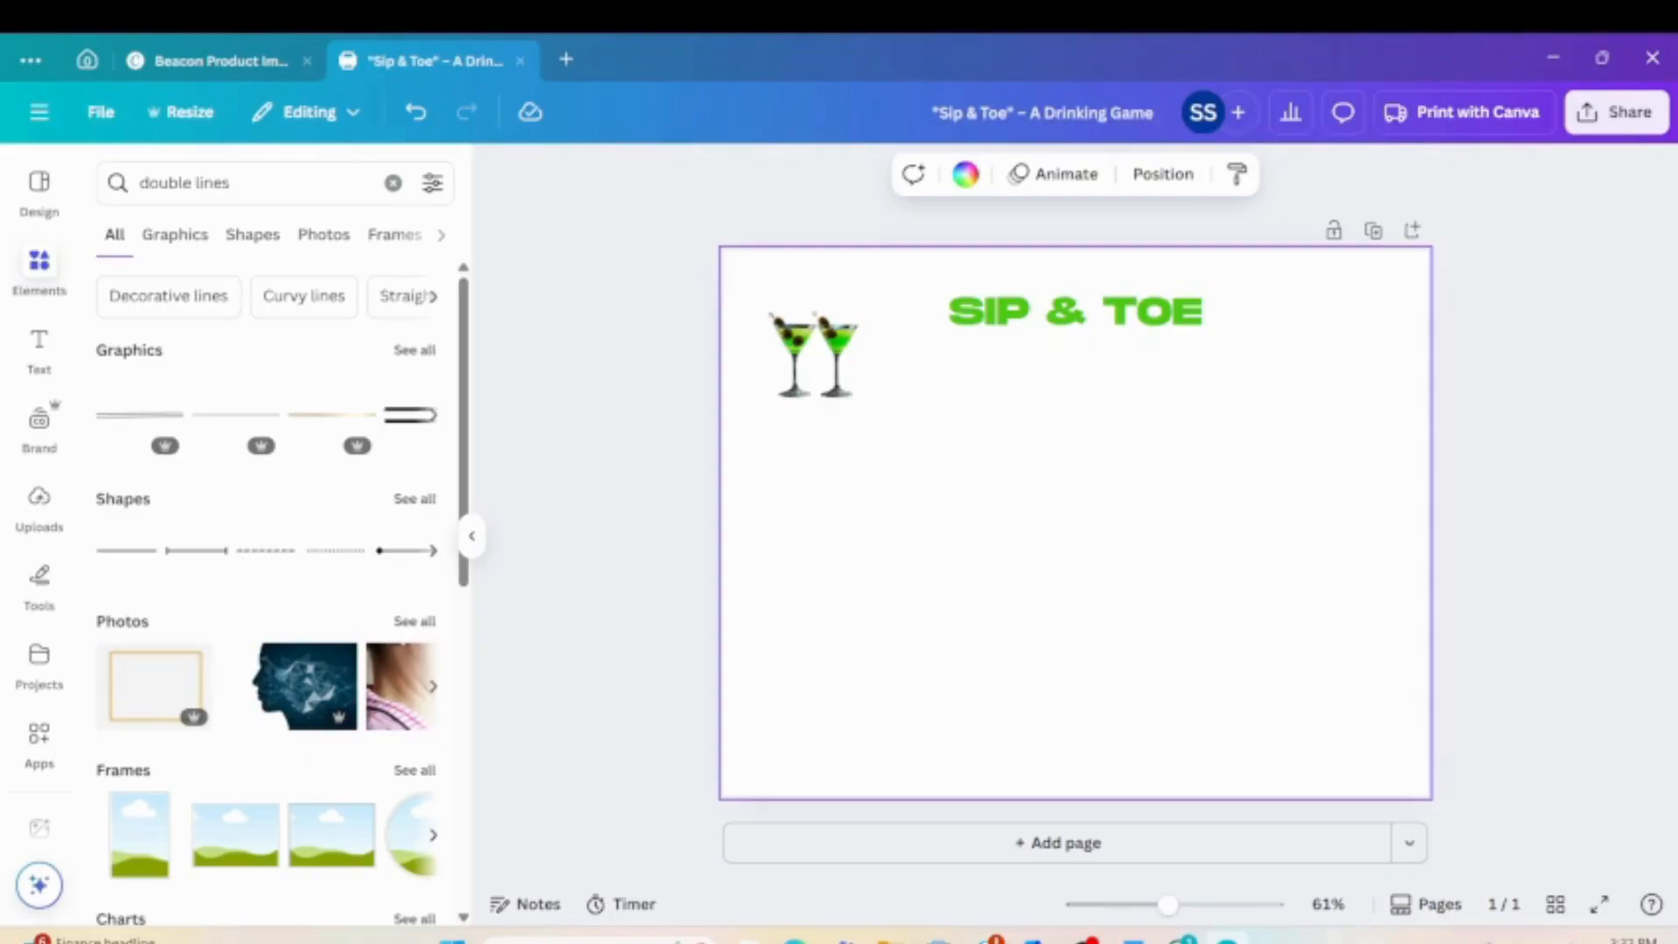
pyautogui.click(795, 941)
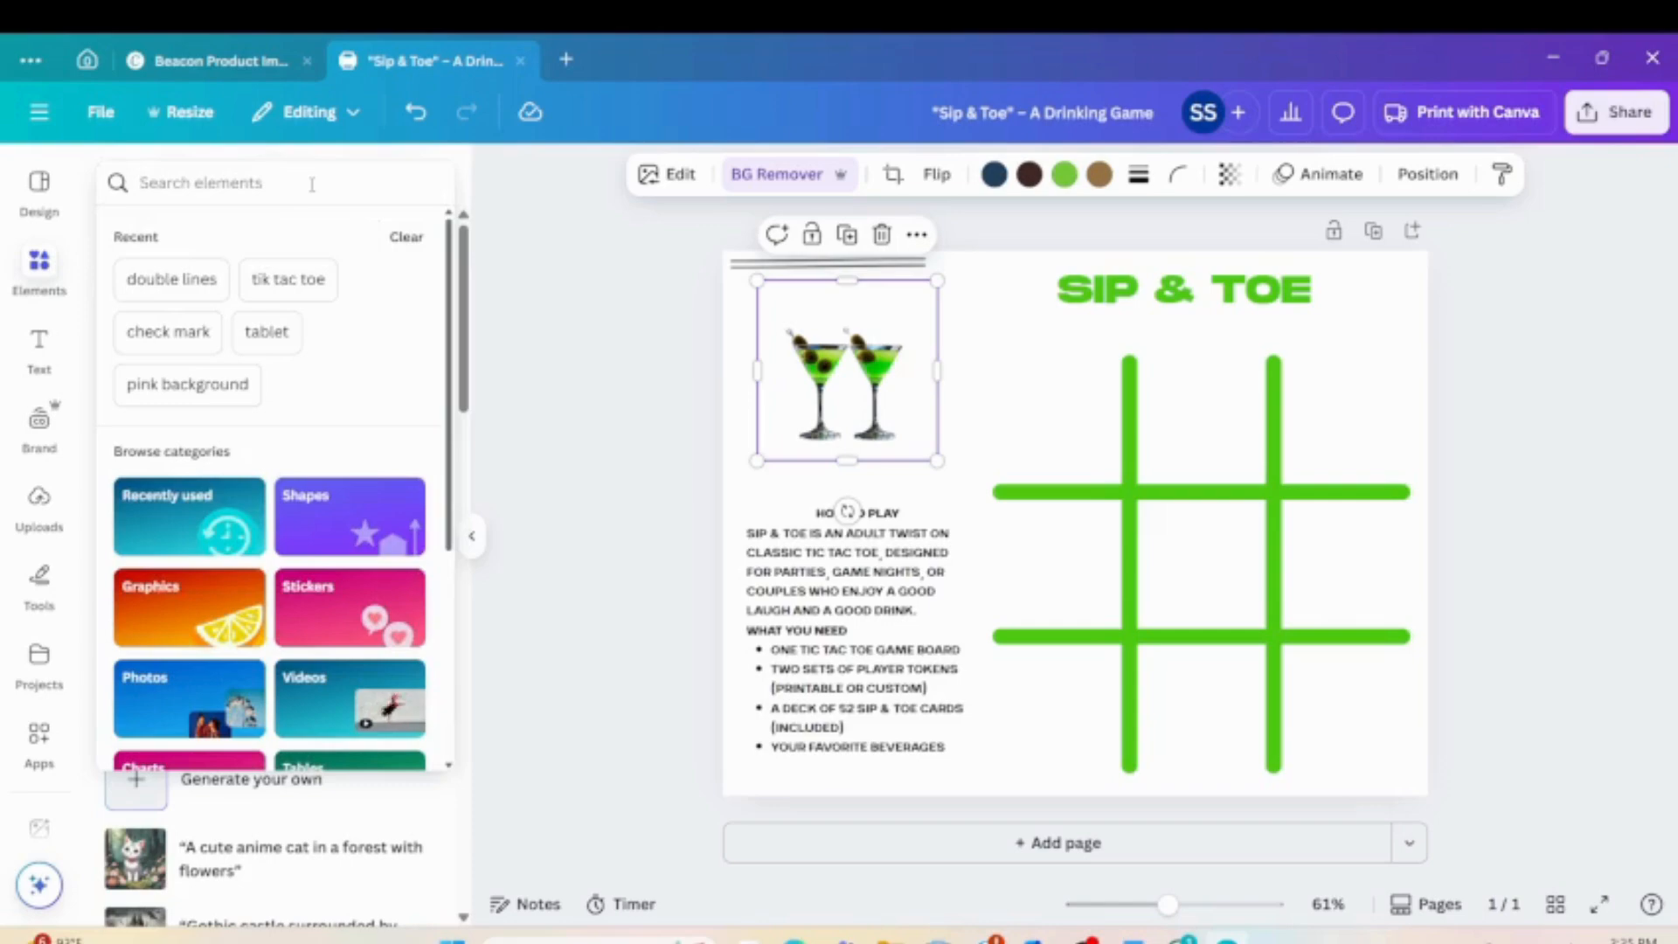
# Search the elements library for "bar background" and look through all the photo results for a suitable backdrop.
pyautogui.click(312, 185)
pyautogui.write('bar bac')
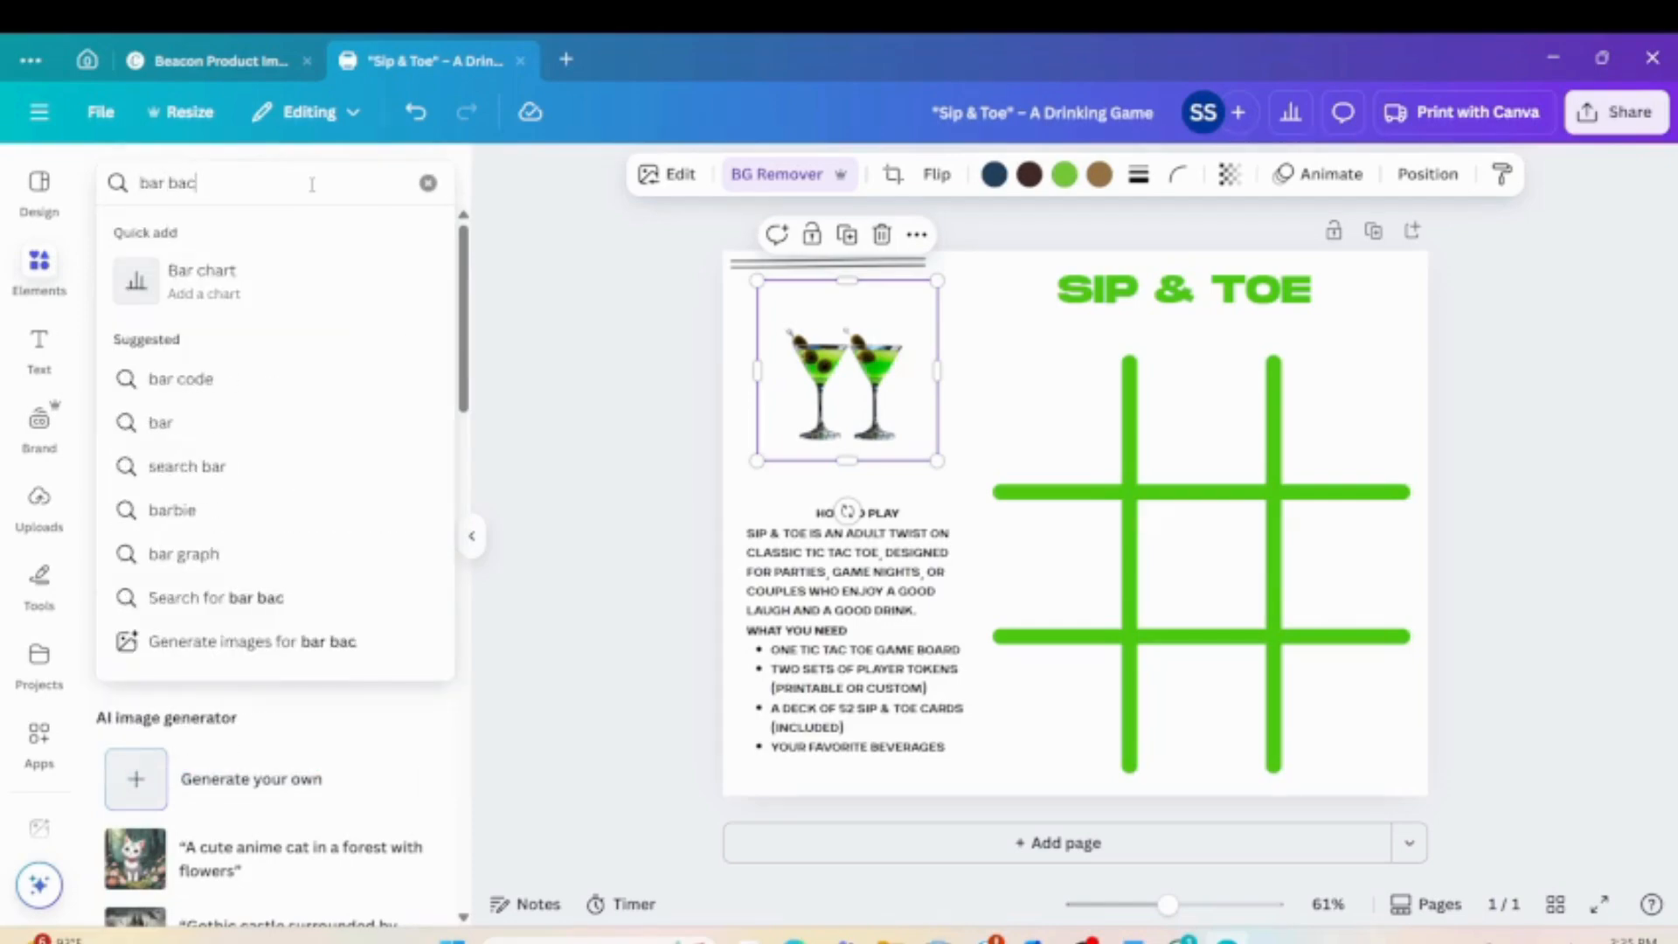
pyautogui.write('kground')
pyautogui.press('Return')
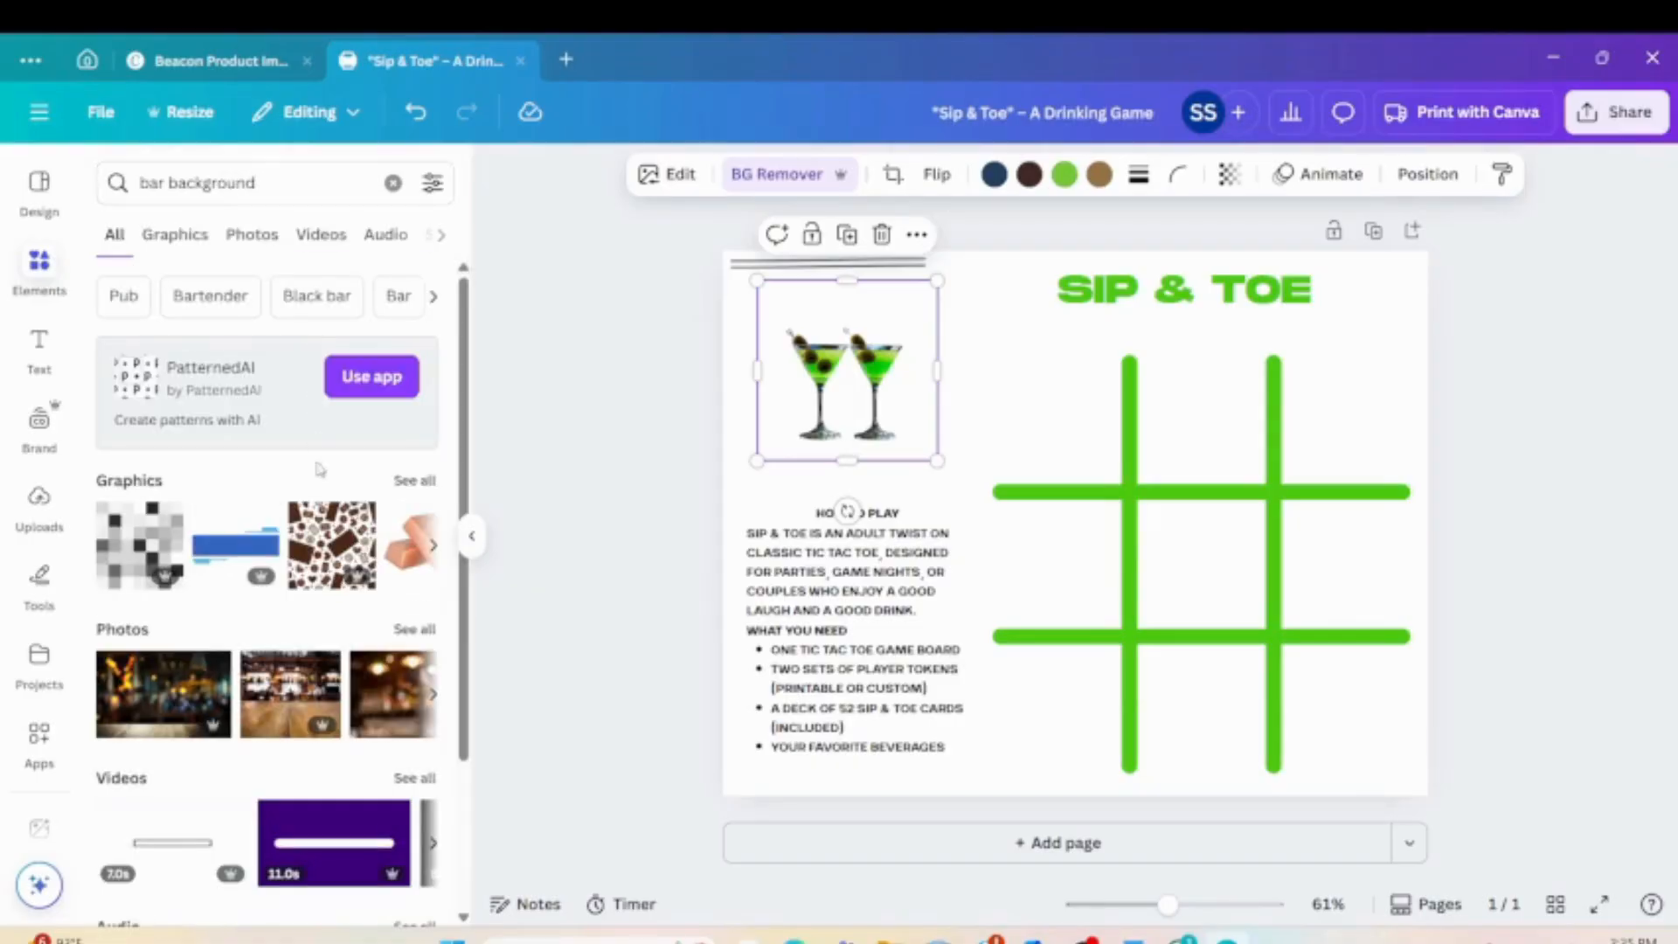
pyautogui.click(407, 632)
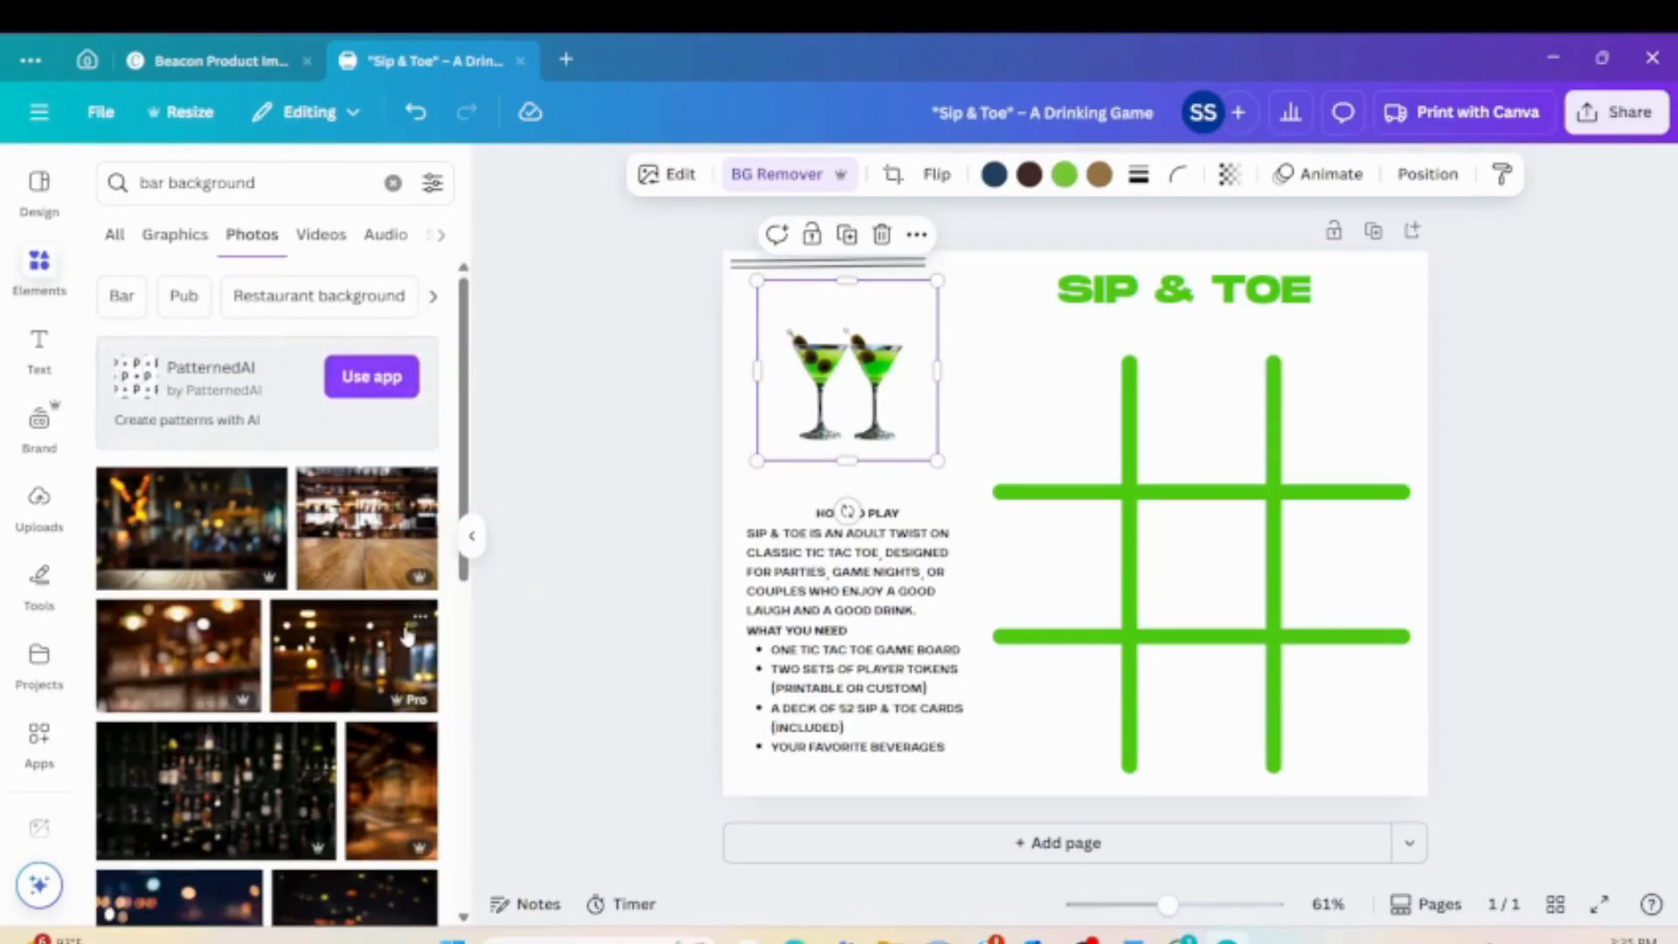
pyautogui.scroll(-6, 360, 689)
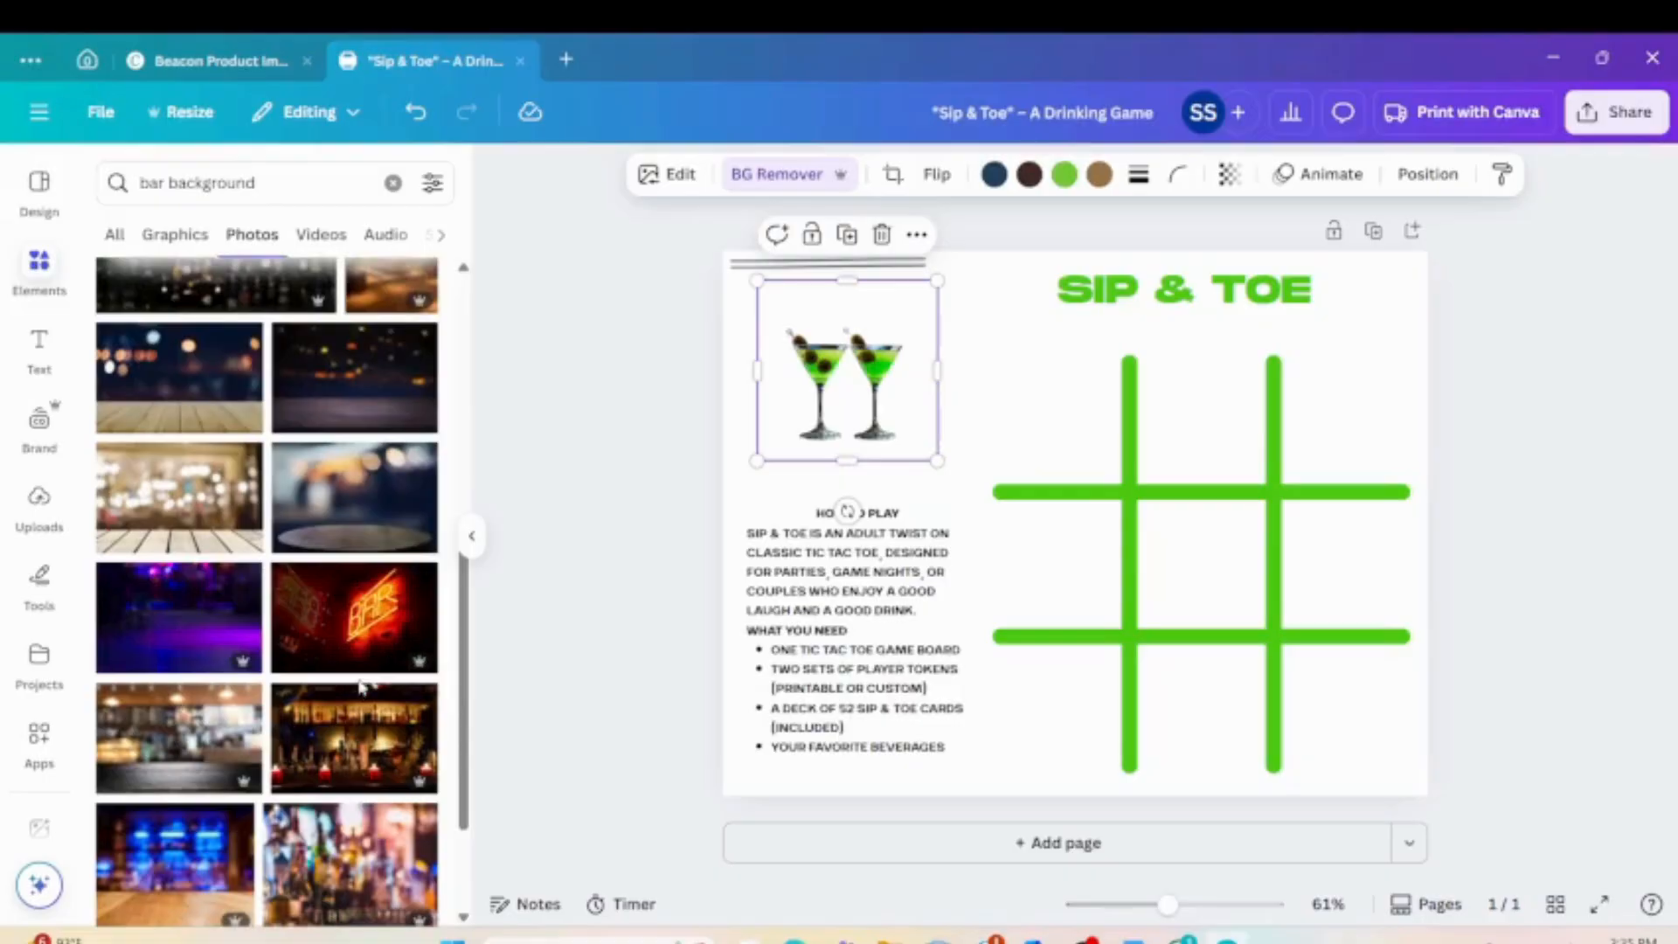
pyautogui.scroll(-2, 361, 689)
pyautogui.scroll(-3, 361, 689)
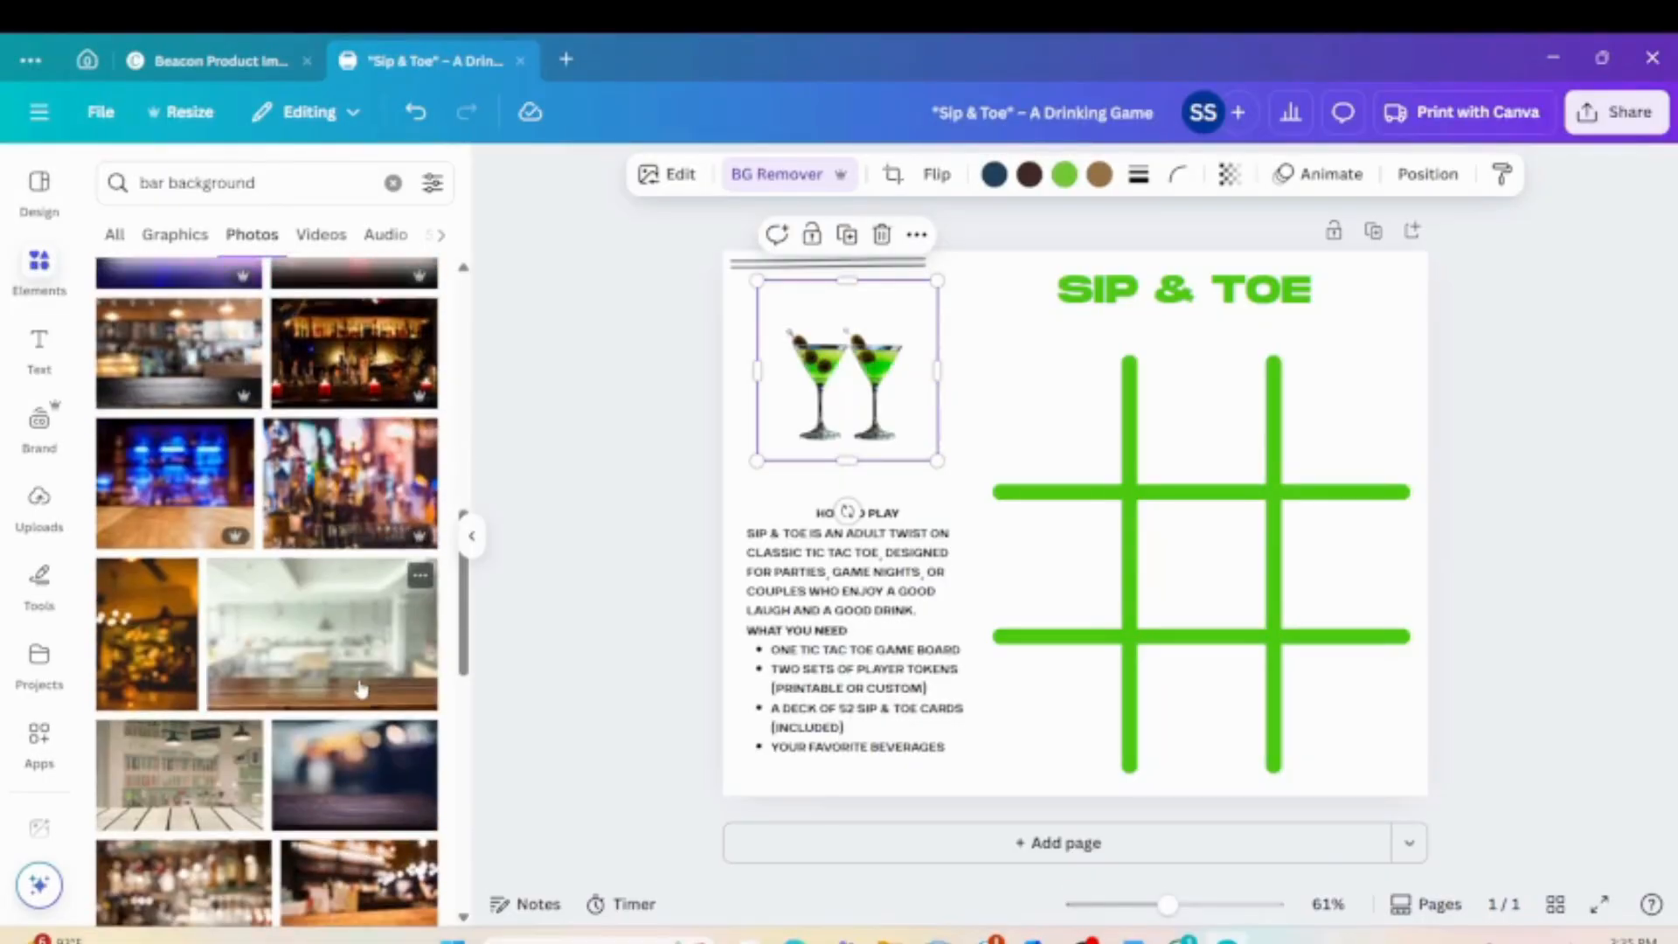
pyautogui.scroll(-4, 360, 689)
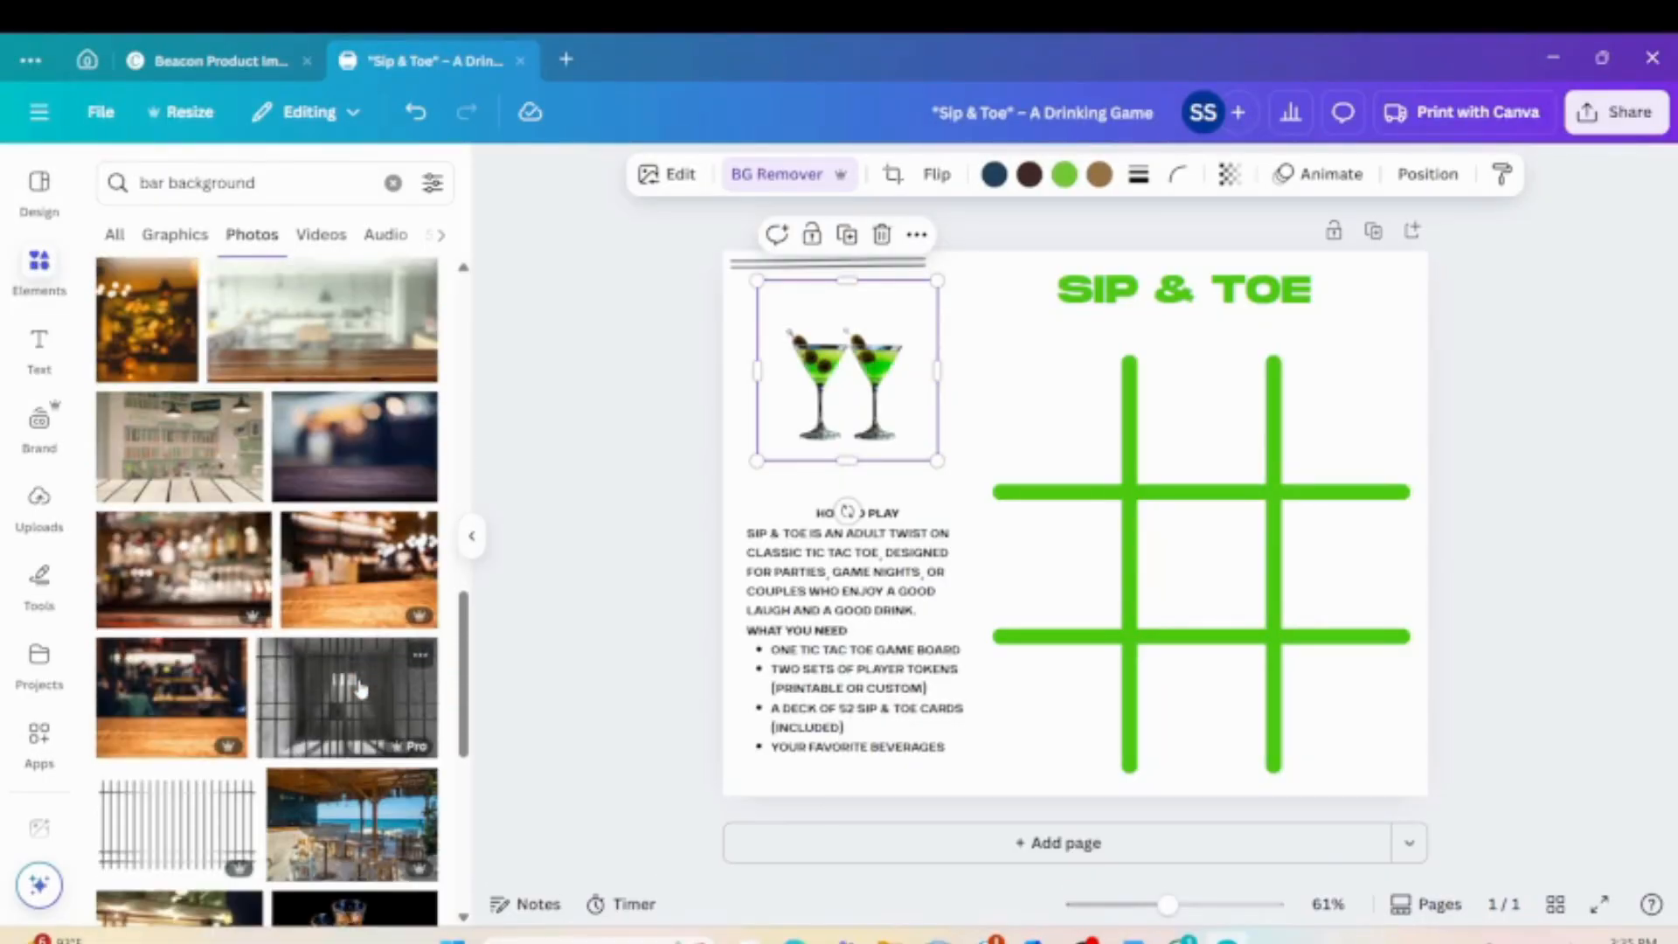
pyautogui.scroll(5, 358, 682)
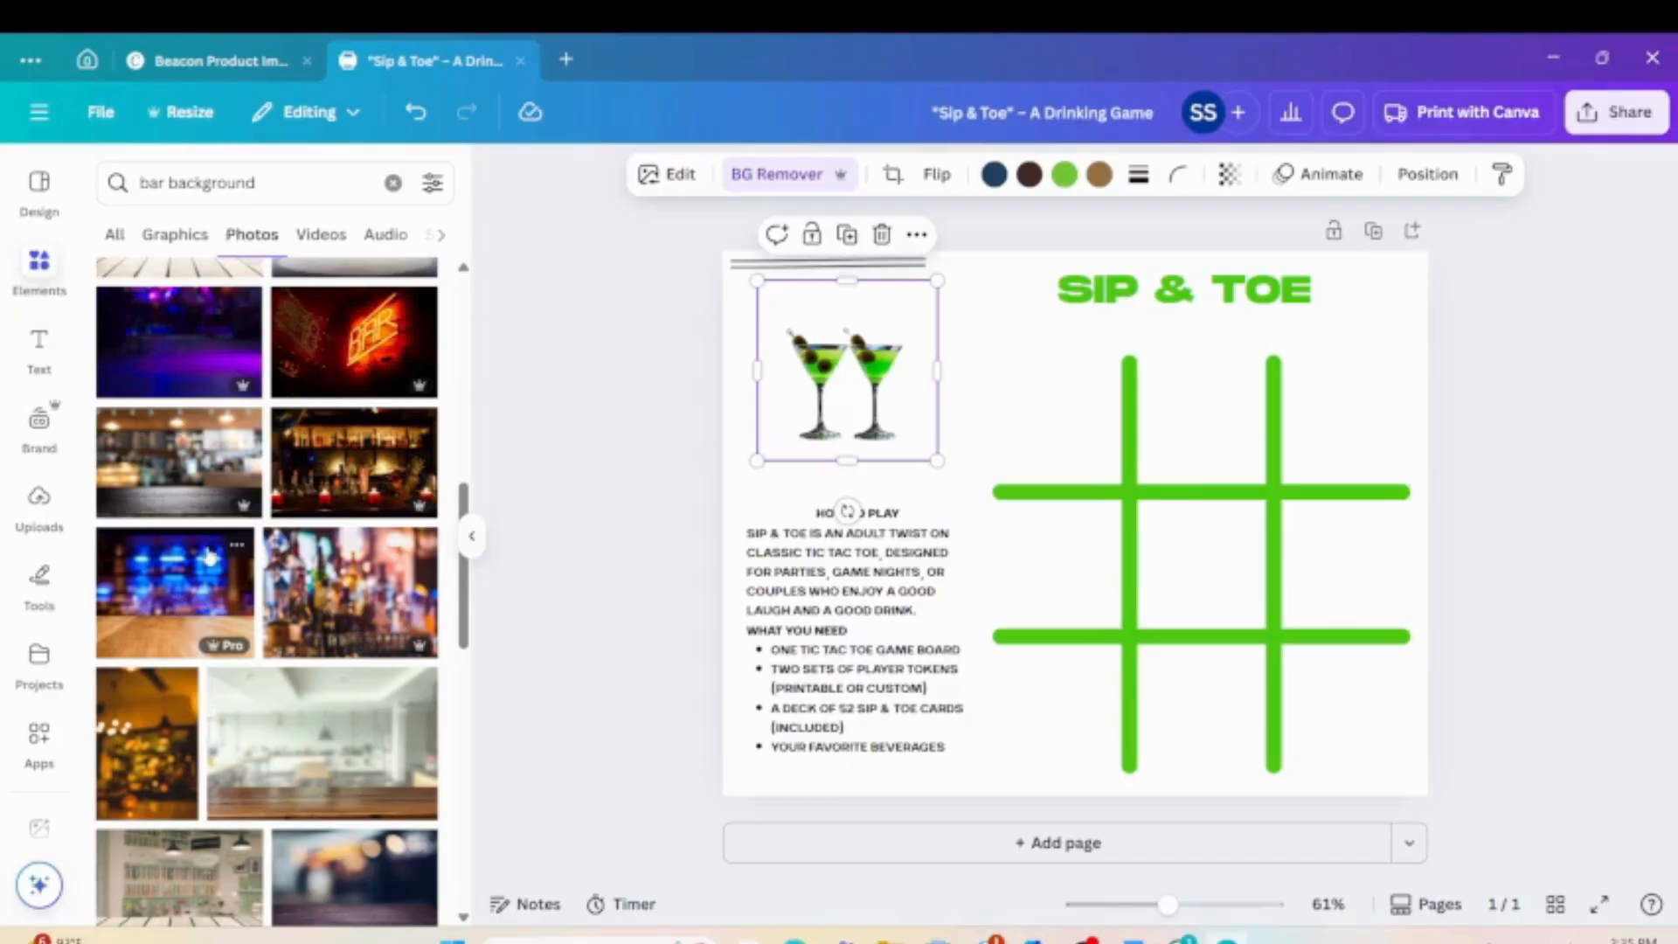
# Search the photos for "club background" and add the picture of red and pink laser lights to the page.
pyautogui.click(171, 181)
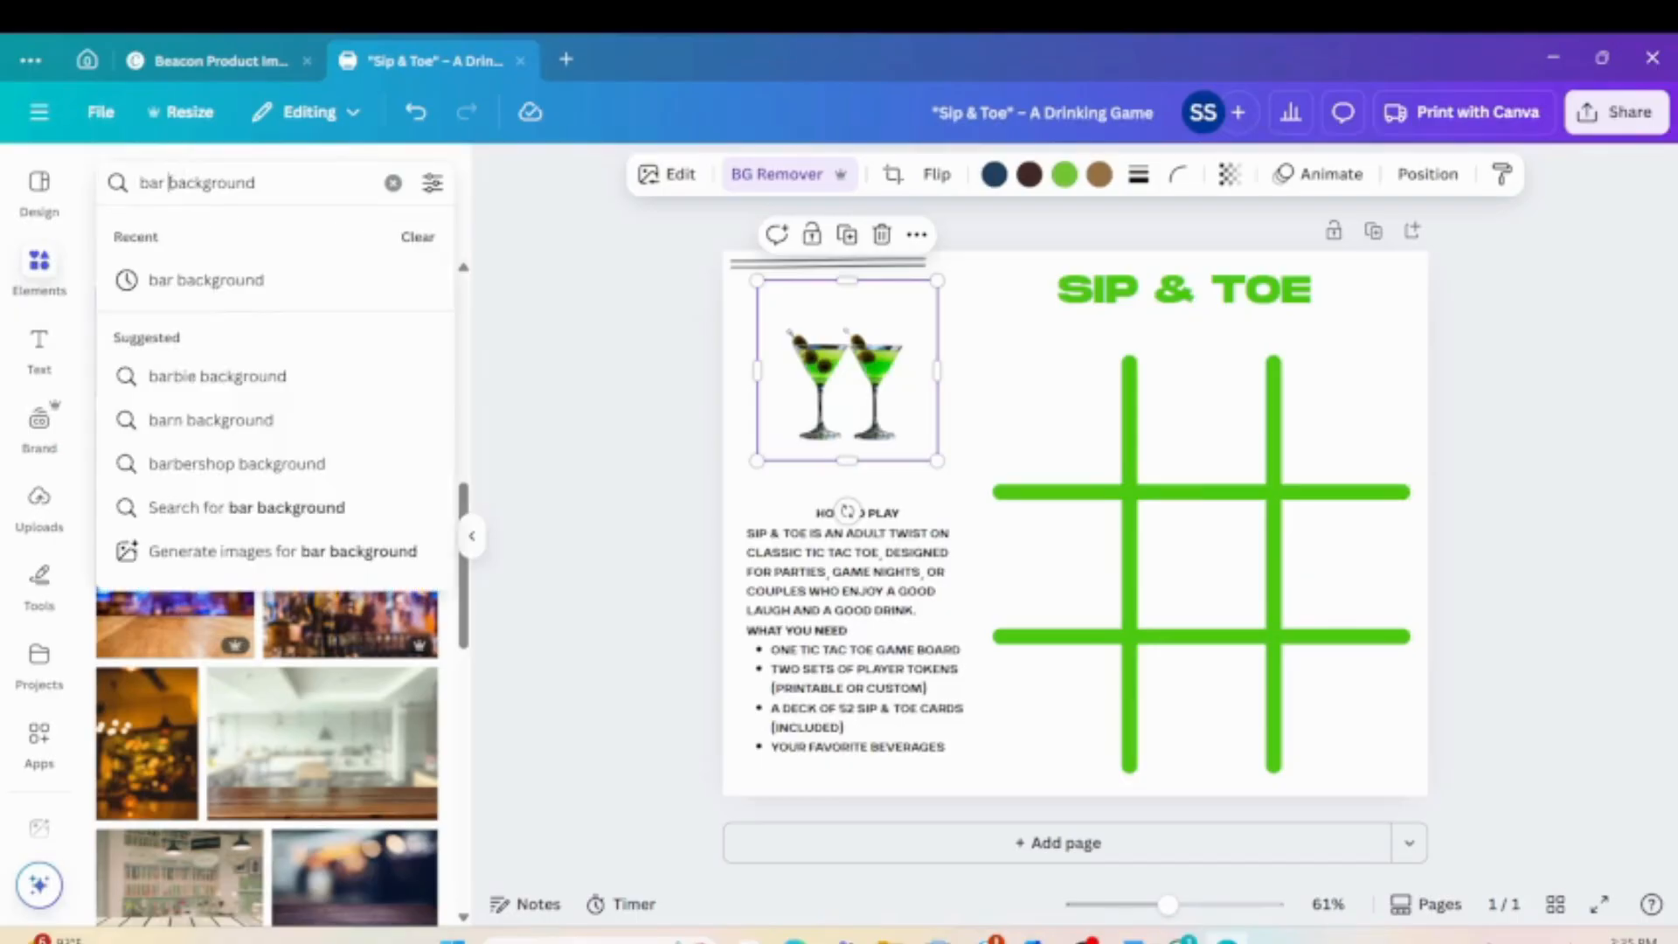
pyautogui.press('BackSpace')
pyautogui.press('BackSpace')
pyautogui.press('BackSpace')
pyautogui.press('BackSpace')
pyautogui.write('club')
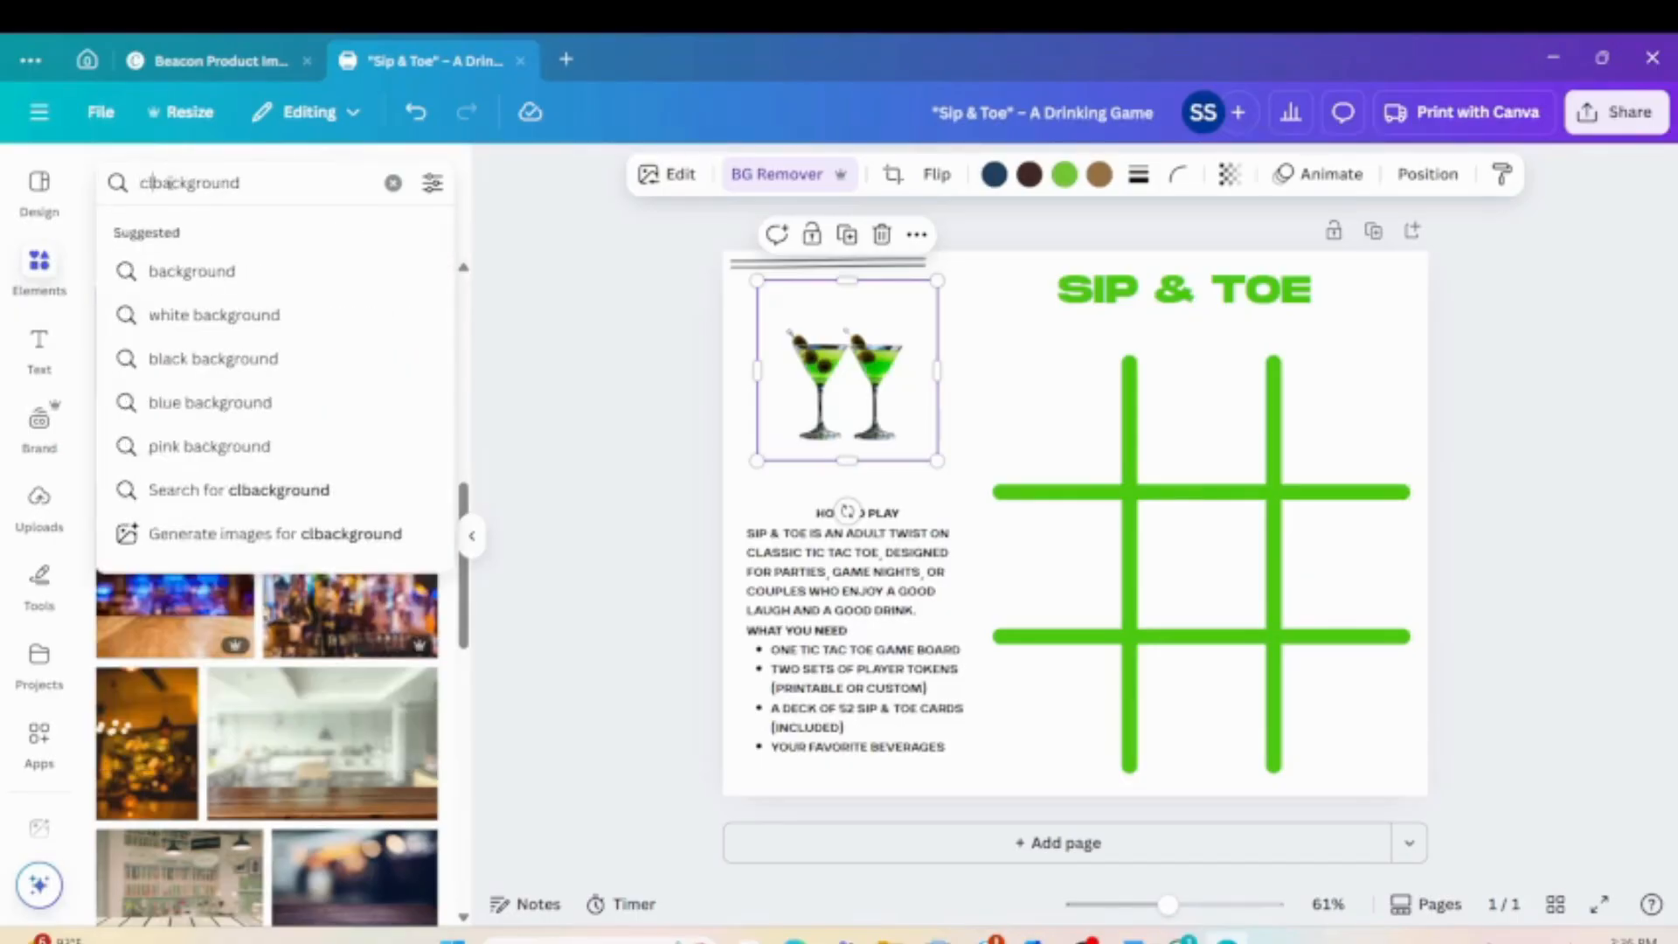
pyautogui.press('Return')
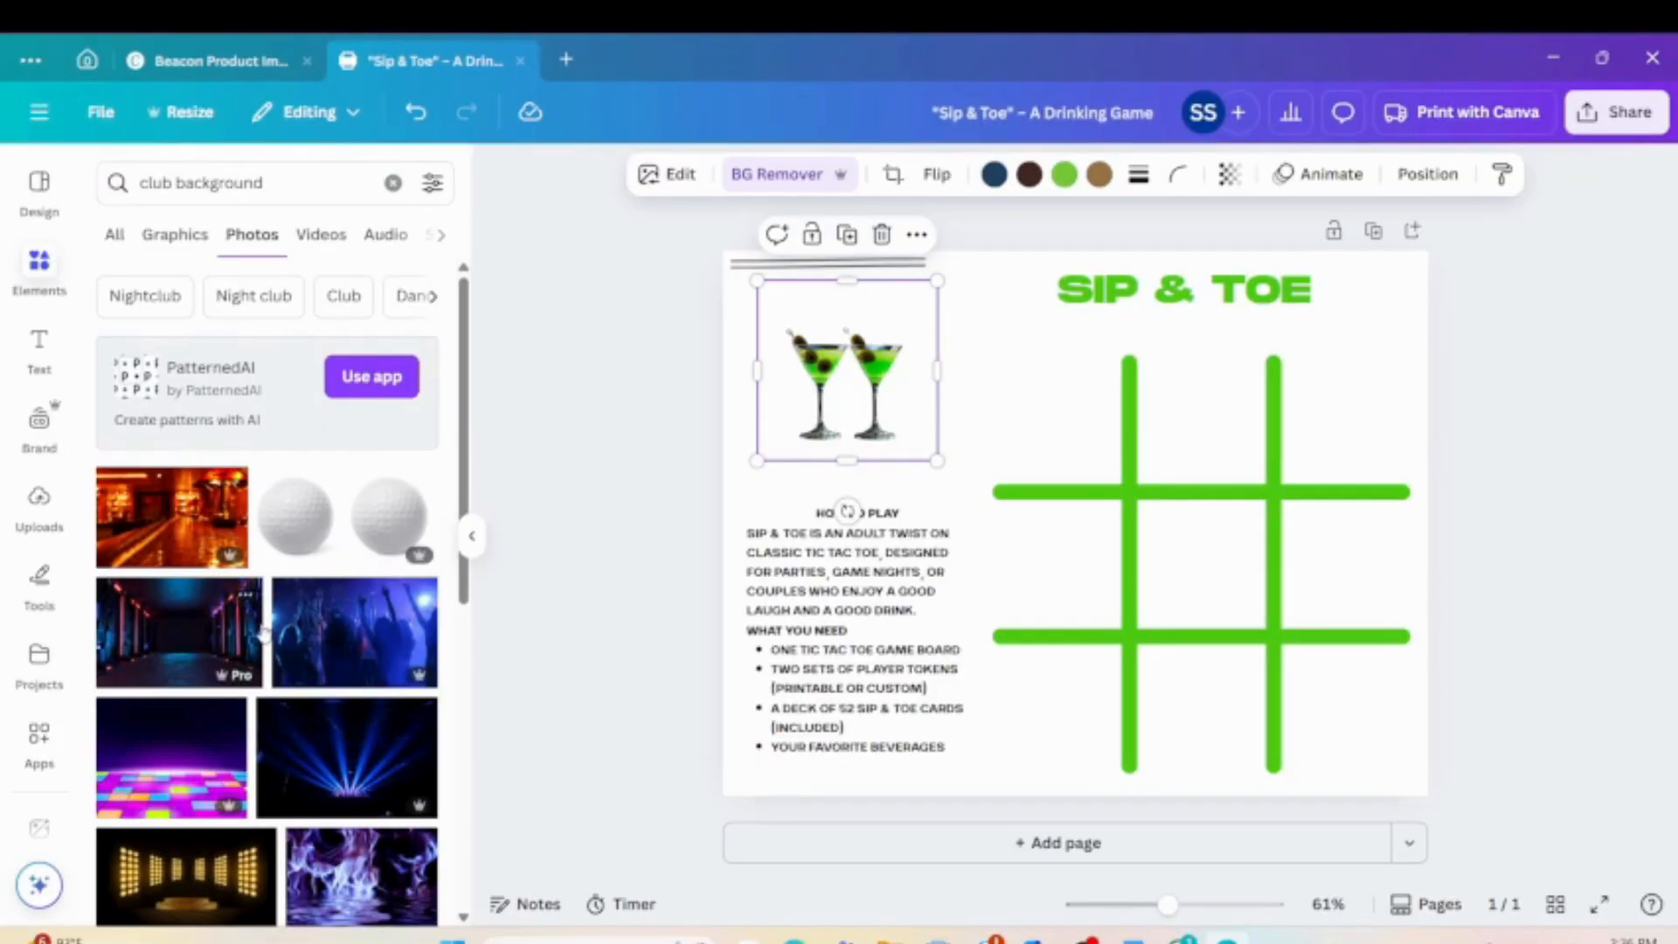
pyautogui.scroll(-2, 262, 624)
pyautogui.scroll(-2, 263, 632)
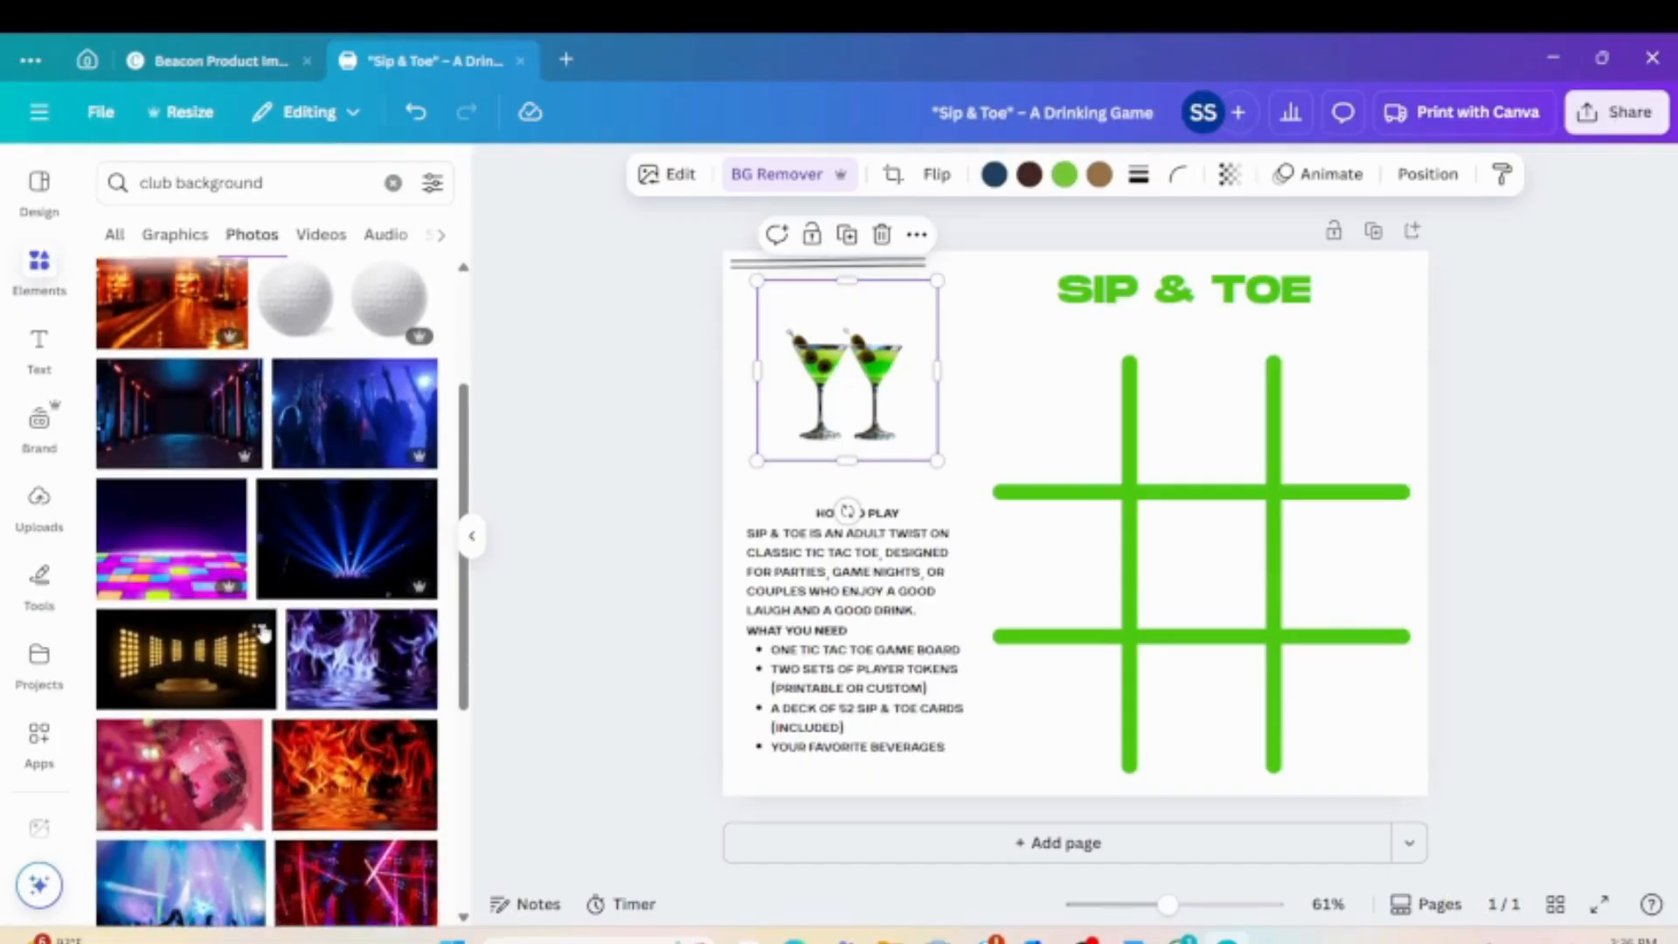
pyautogui.scroll(-2, 263, 632)
pyautogui.scroll(-4, 263, 632)
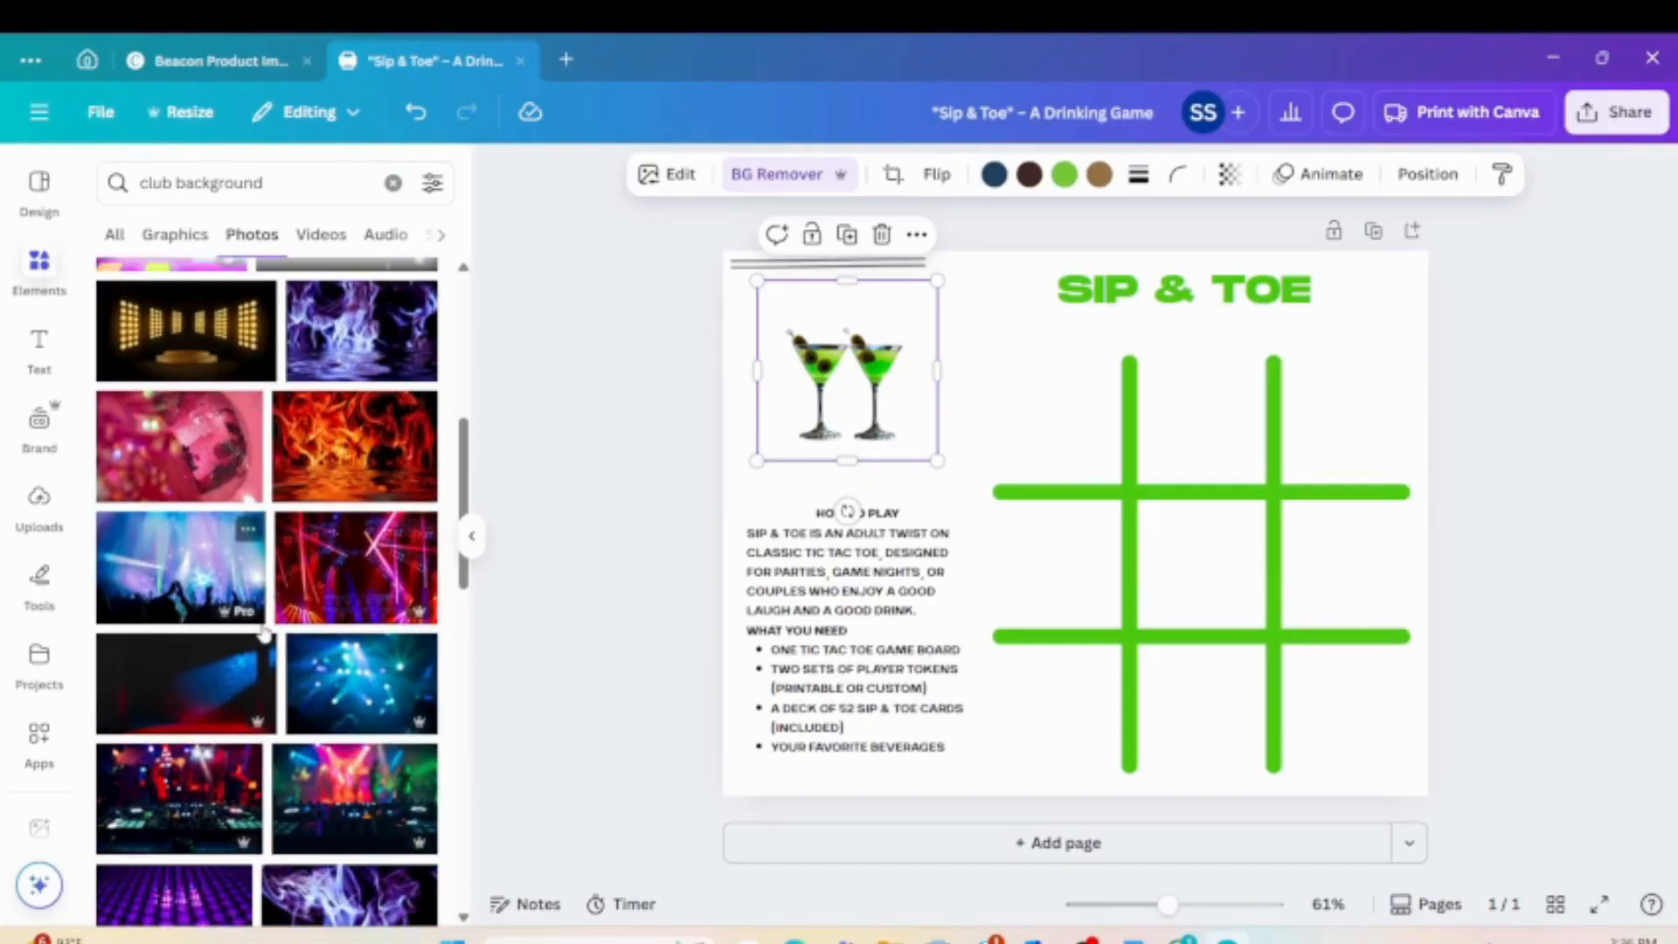
pyautogui.click(367, 564)
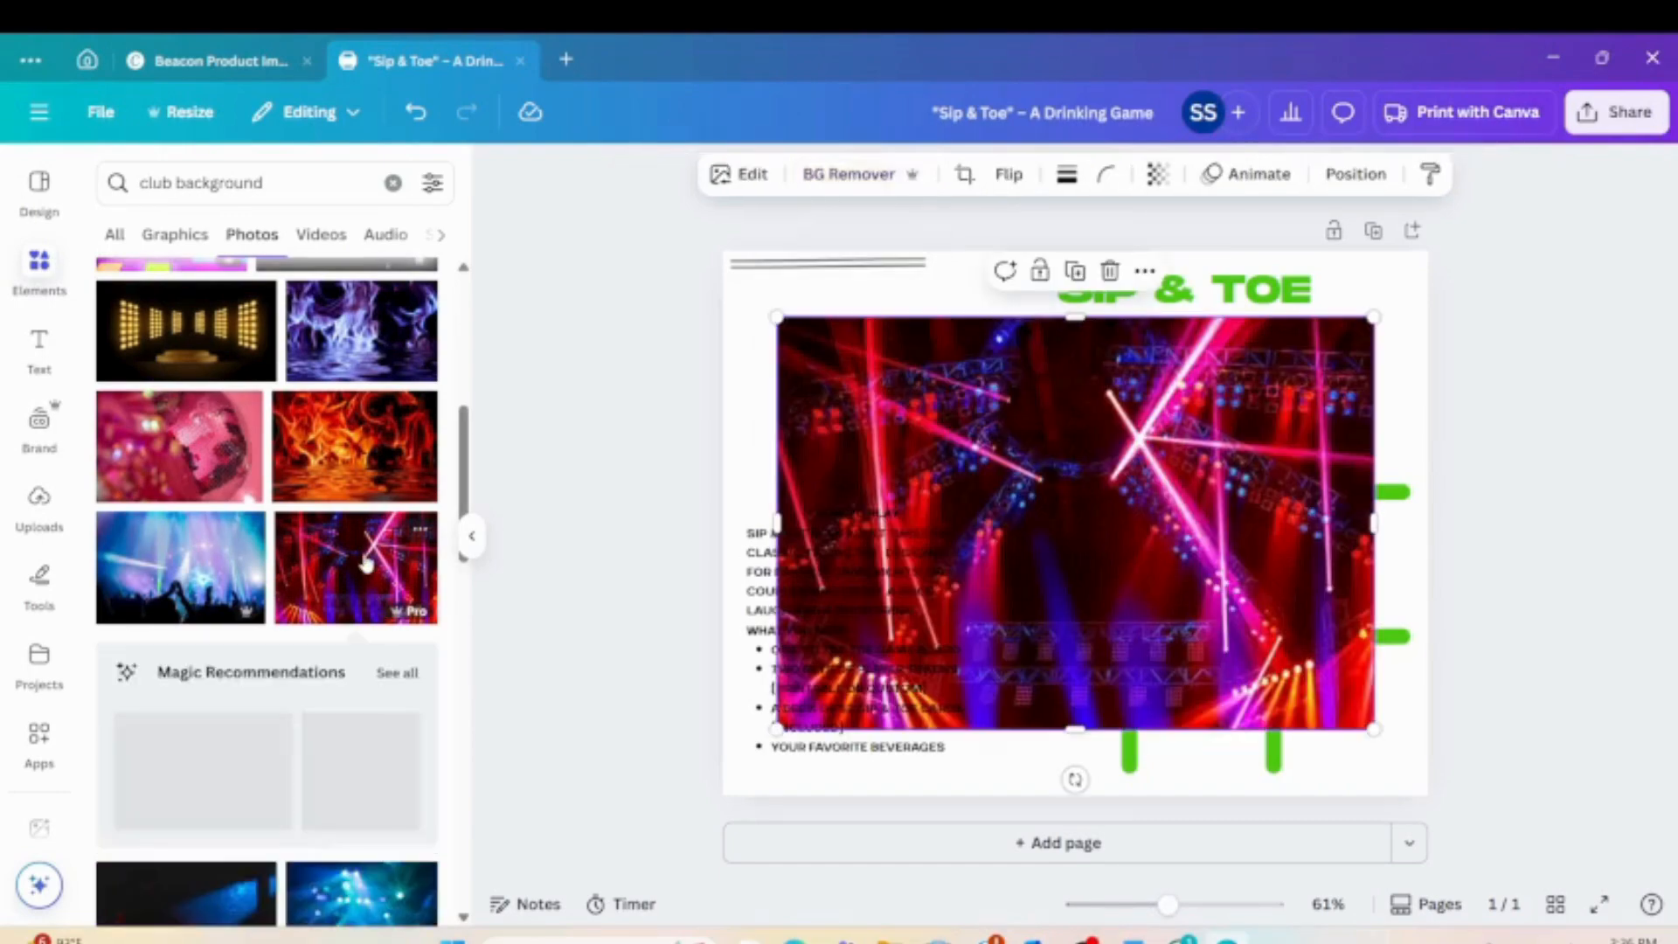
# Shrink the laser-lights photo to about 2.49 × 2.61 in over the martini glasses and send it to the back.
pyautogui.moveTo(1373, 728); pyautogui.dragTo(937, 432)
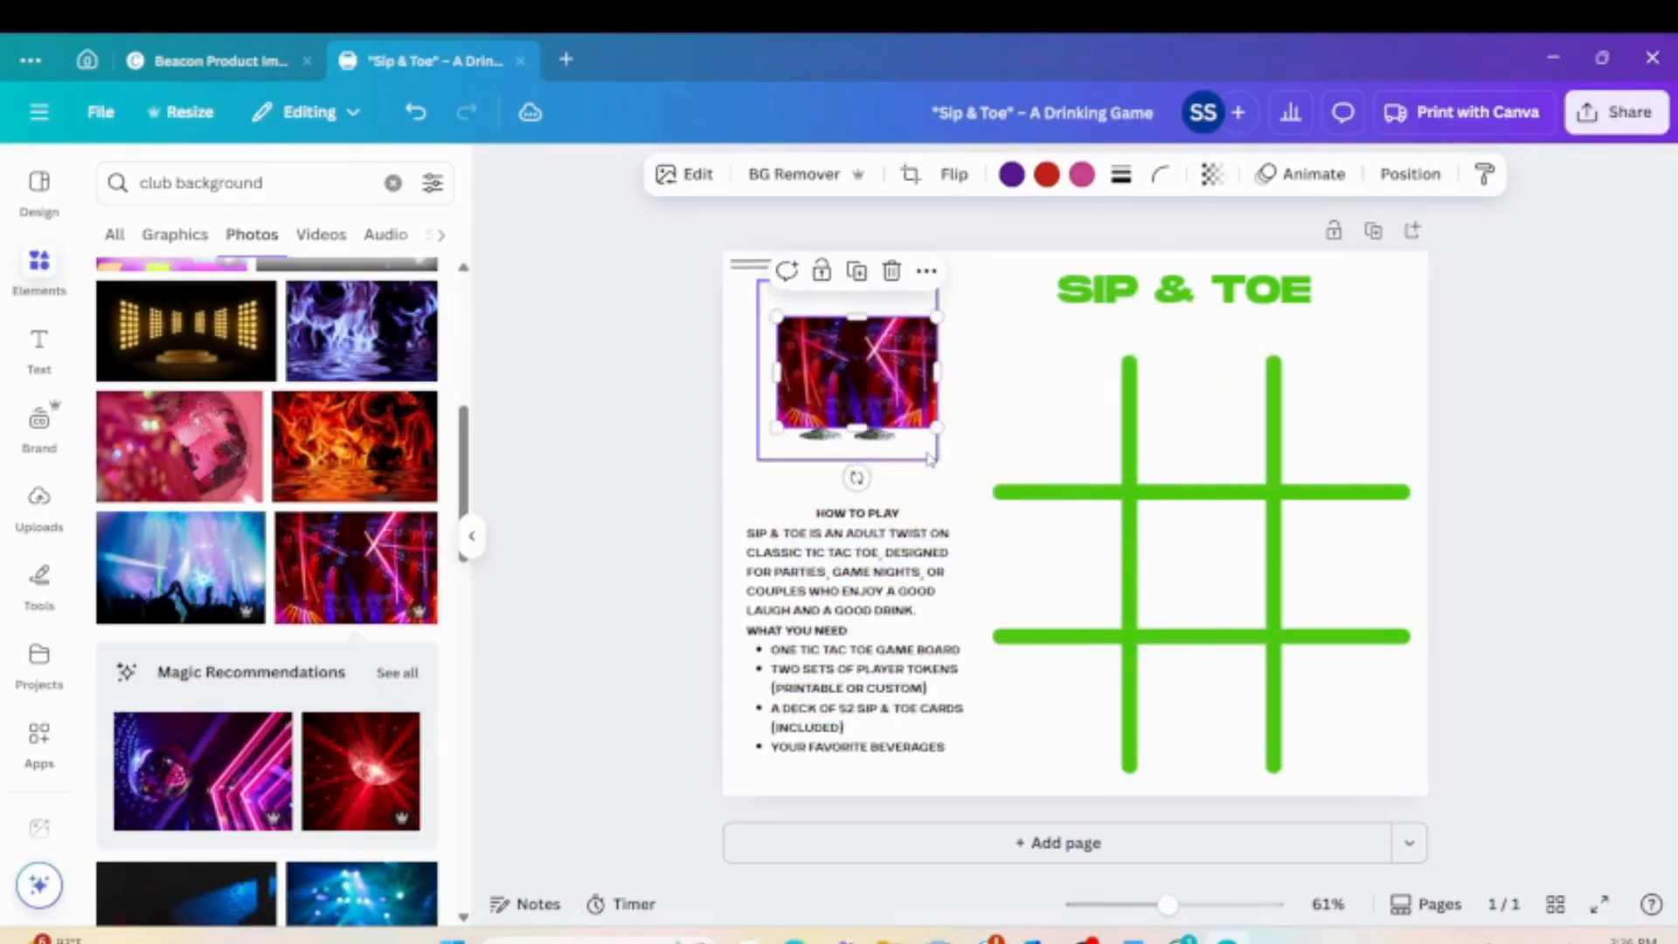
pyautogui.moveTo(865, 367)
pyautogui.mouseDown()
pyautogui.moveTo(857, 393)
pyautogui.moveTo(851, 349)
pyautogui.mouseUp()
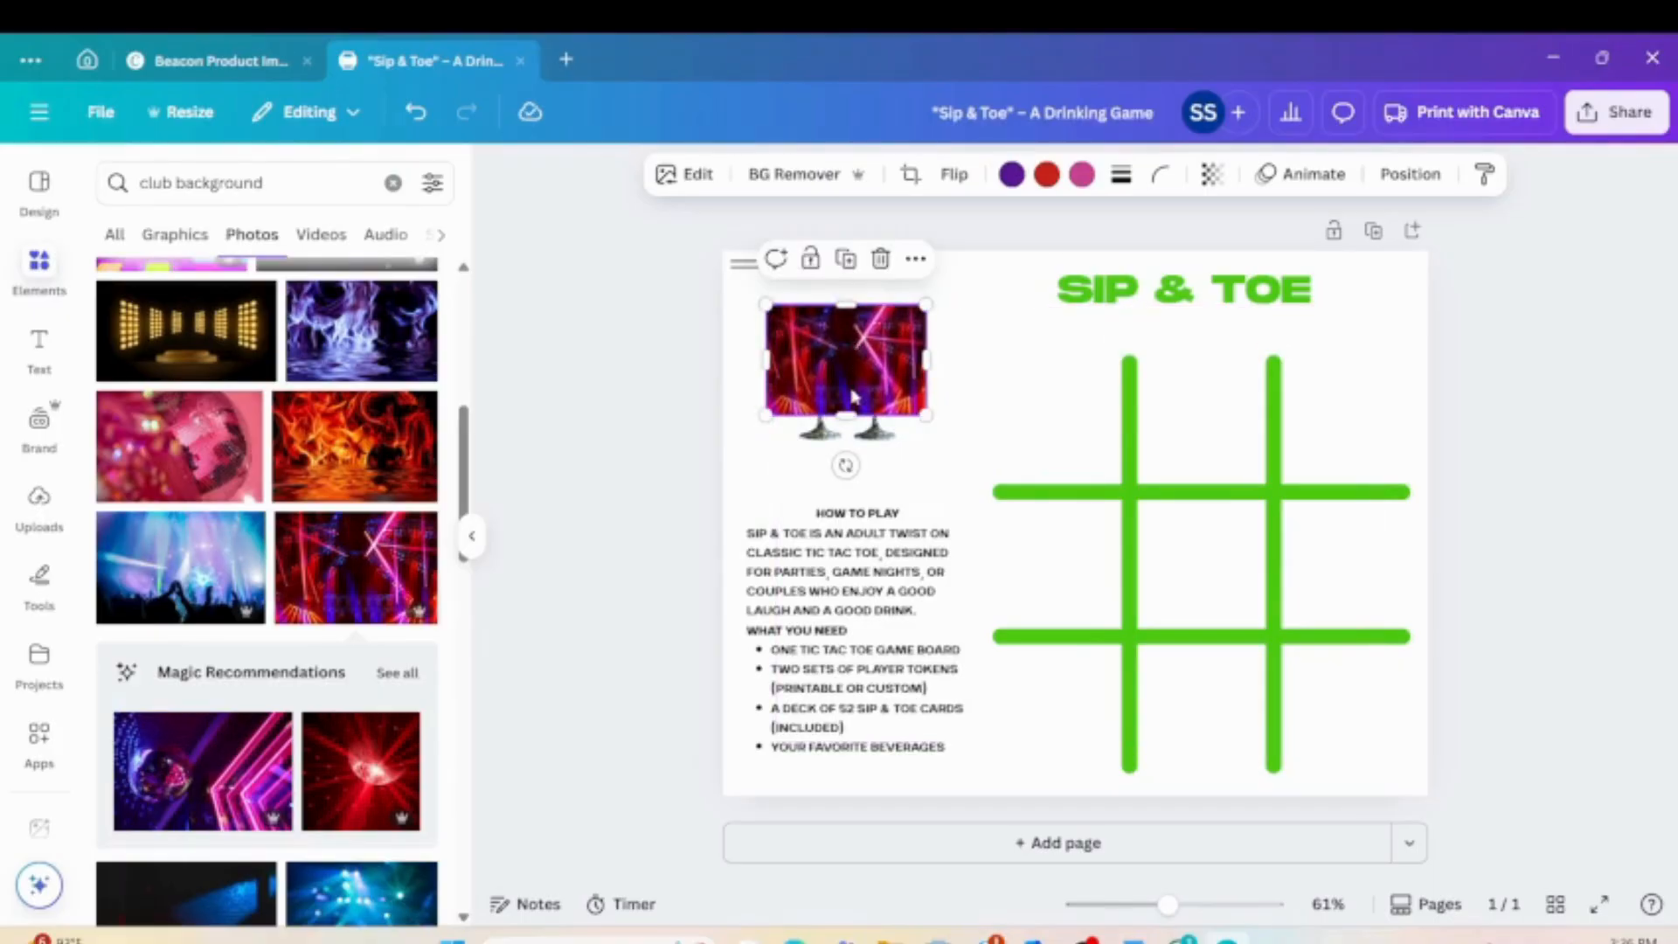
pyautogui.moveTo(847, 411); pyautogui.dragTo(847, 470)
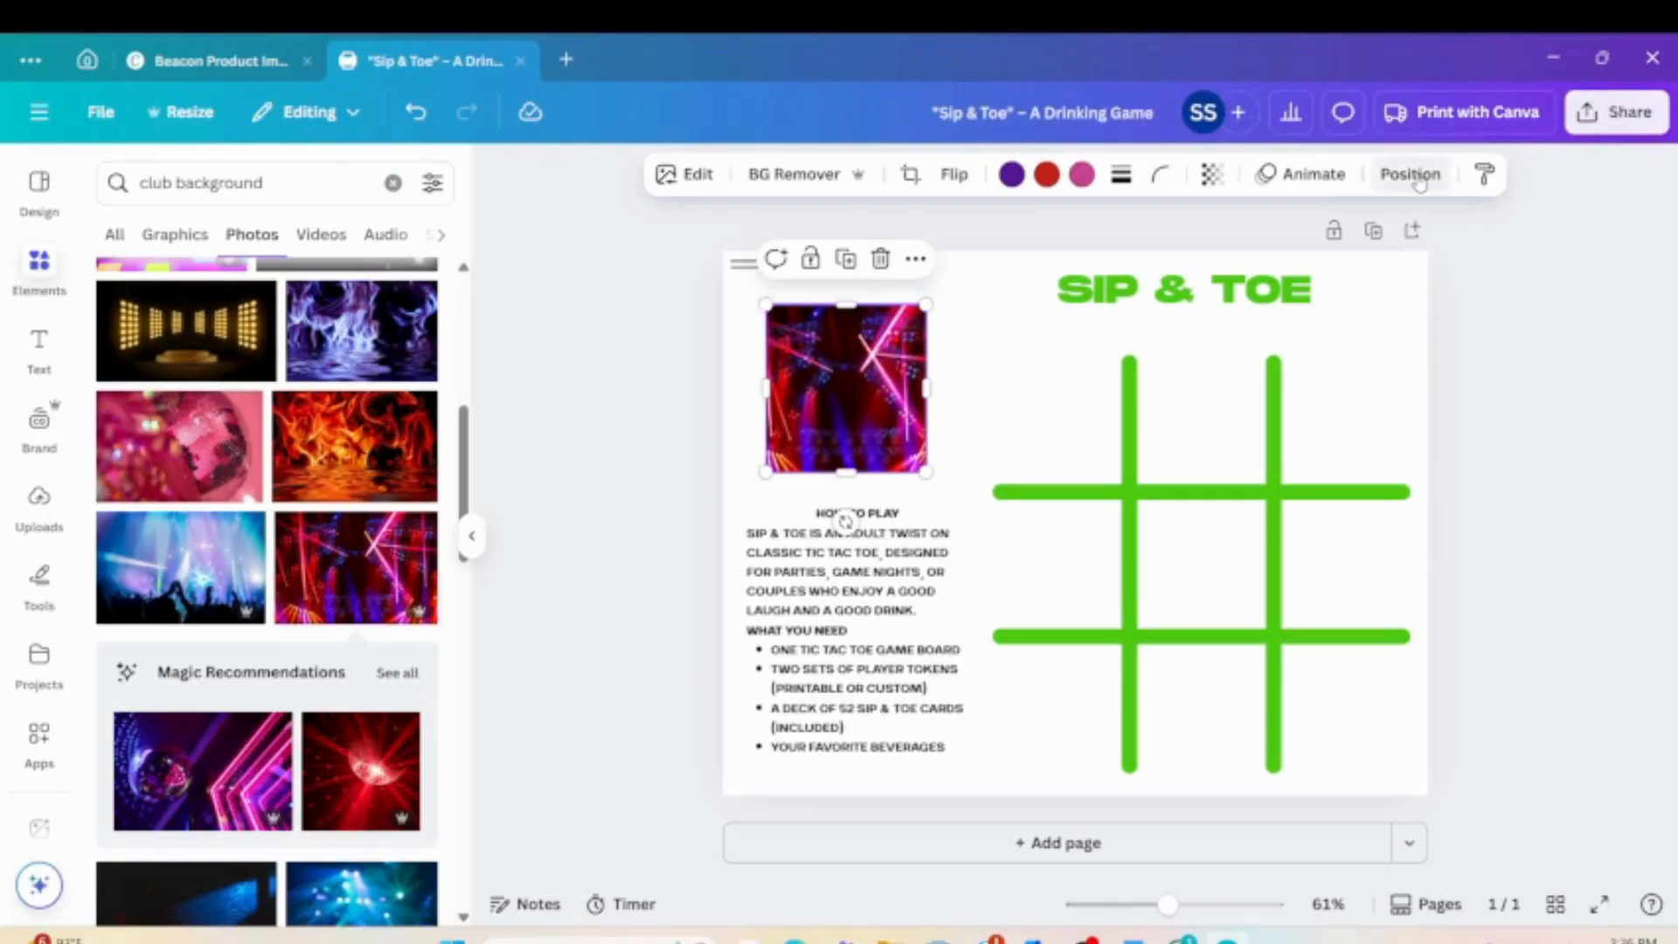
pyautogui.click(1409, 174)
pyautogui.click(328, 341)
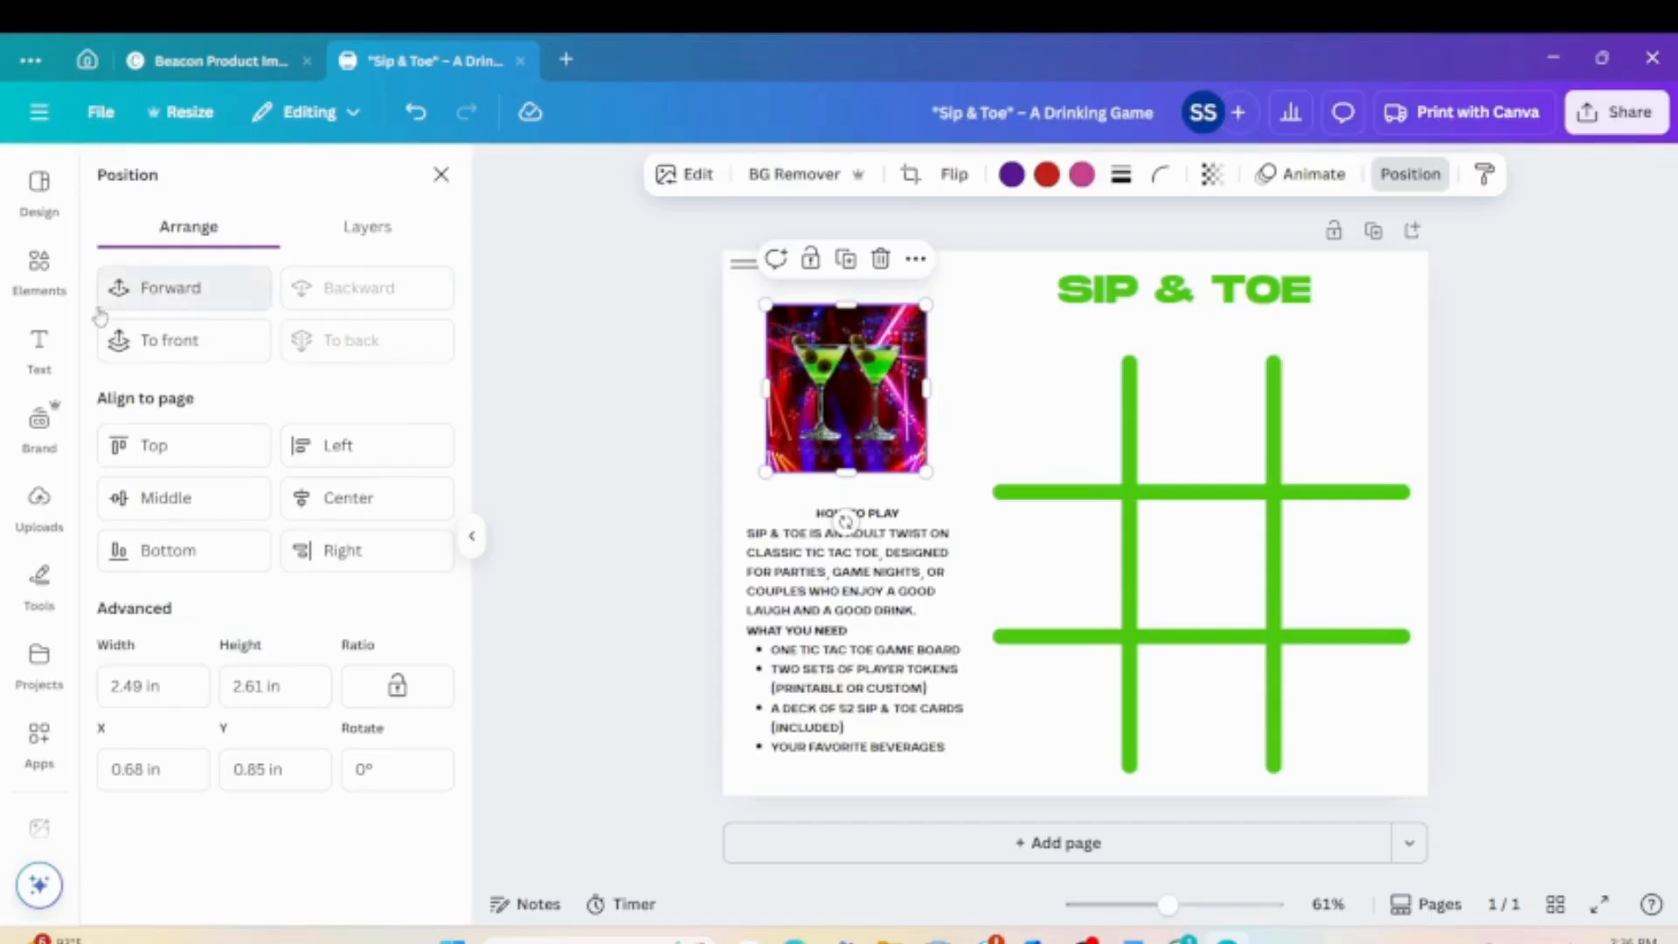
# Search the photos for "club background" again and add the picture of the multicoloured dance floor with purple glow to the page.
pyautogui.click(26, 300)
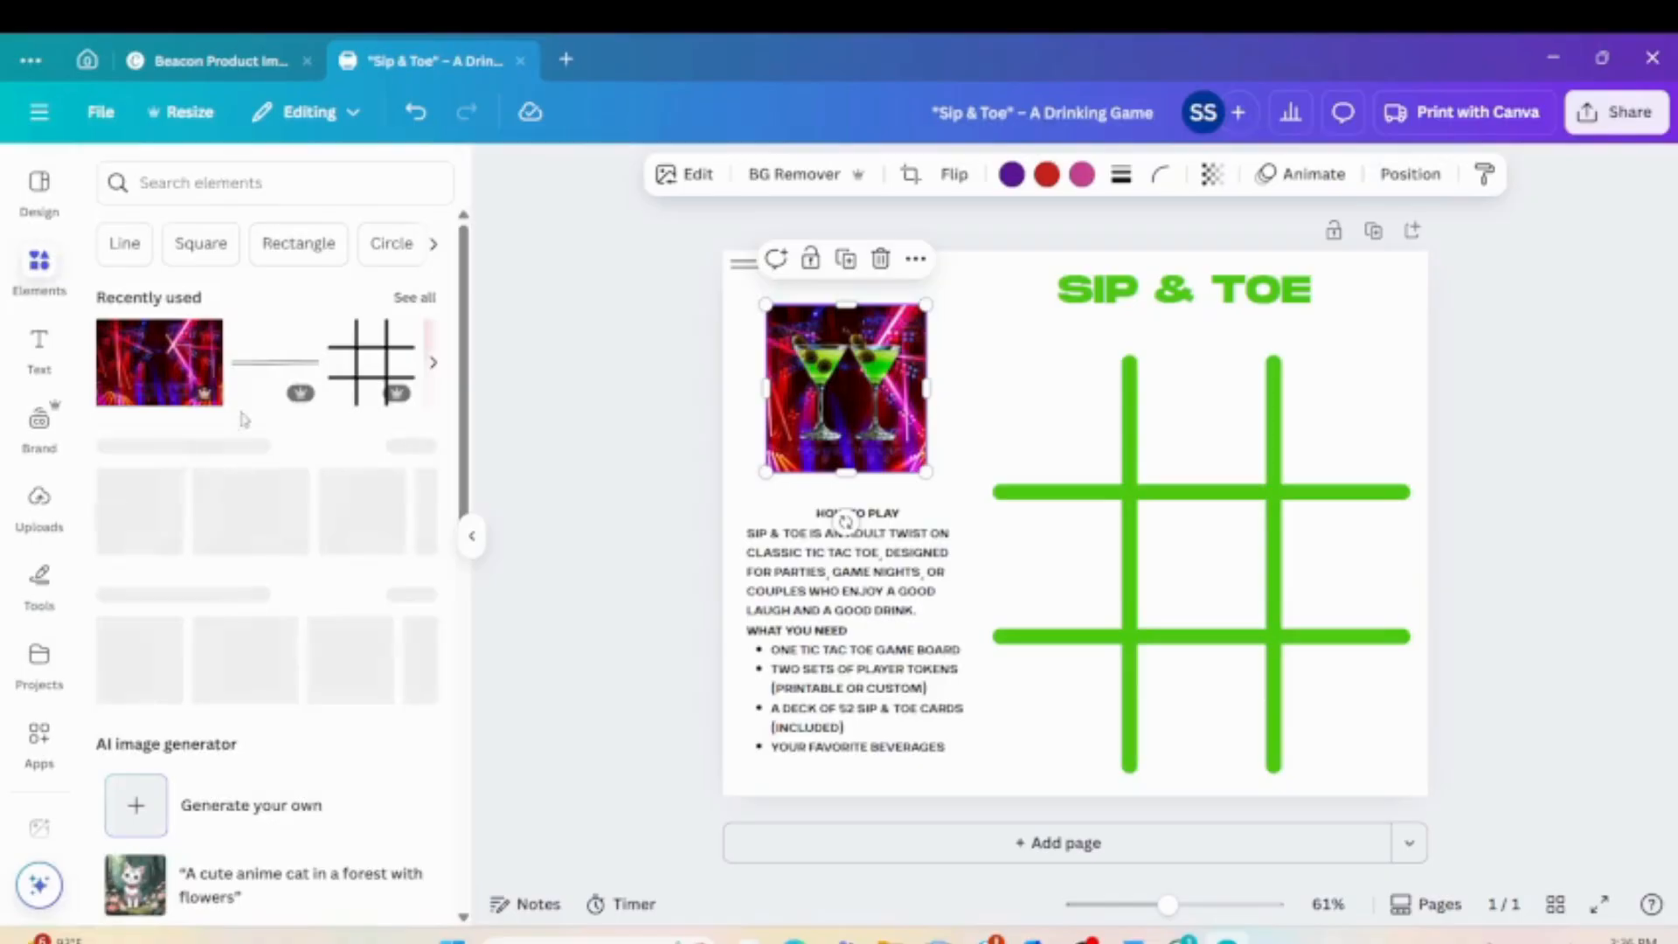
pyautogui.click(286, 182)
pyautogui.click(197, 281)
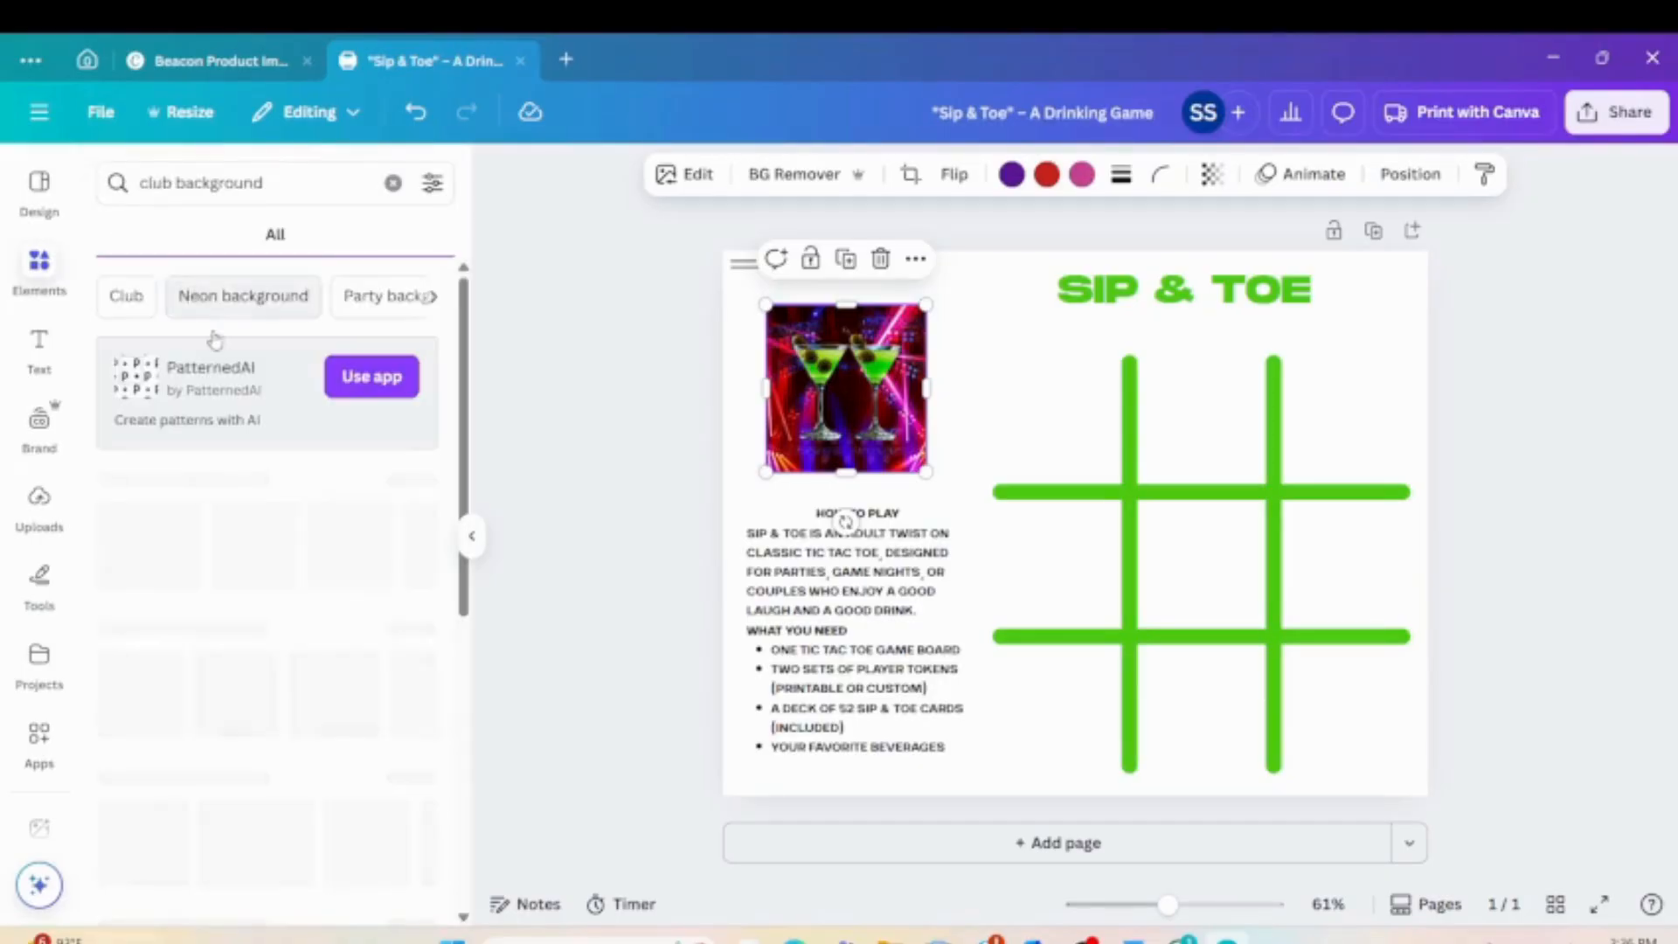
pyautogui.click(415, 629)
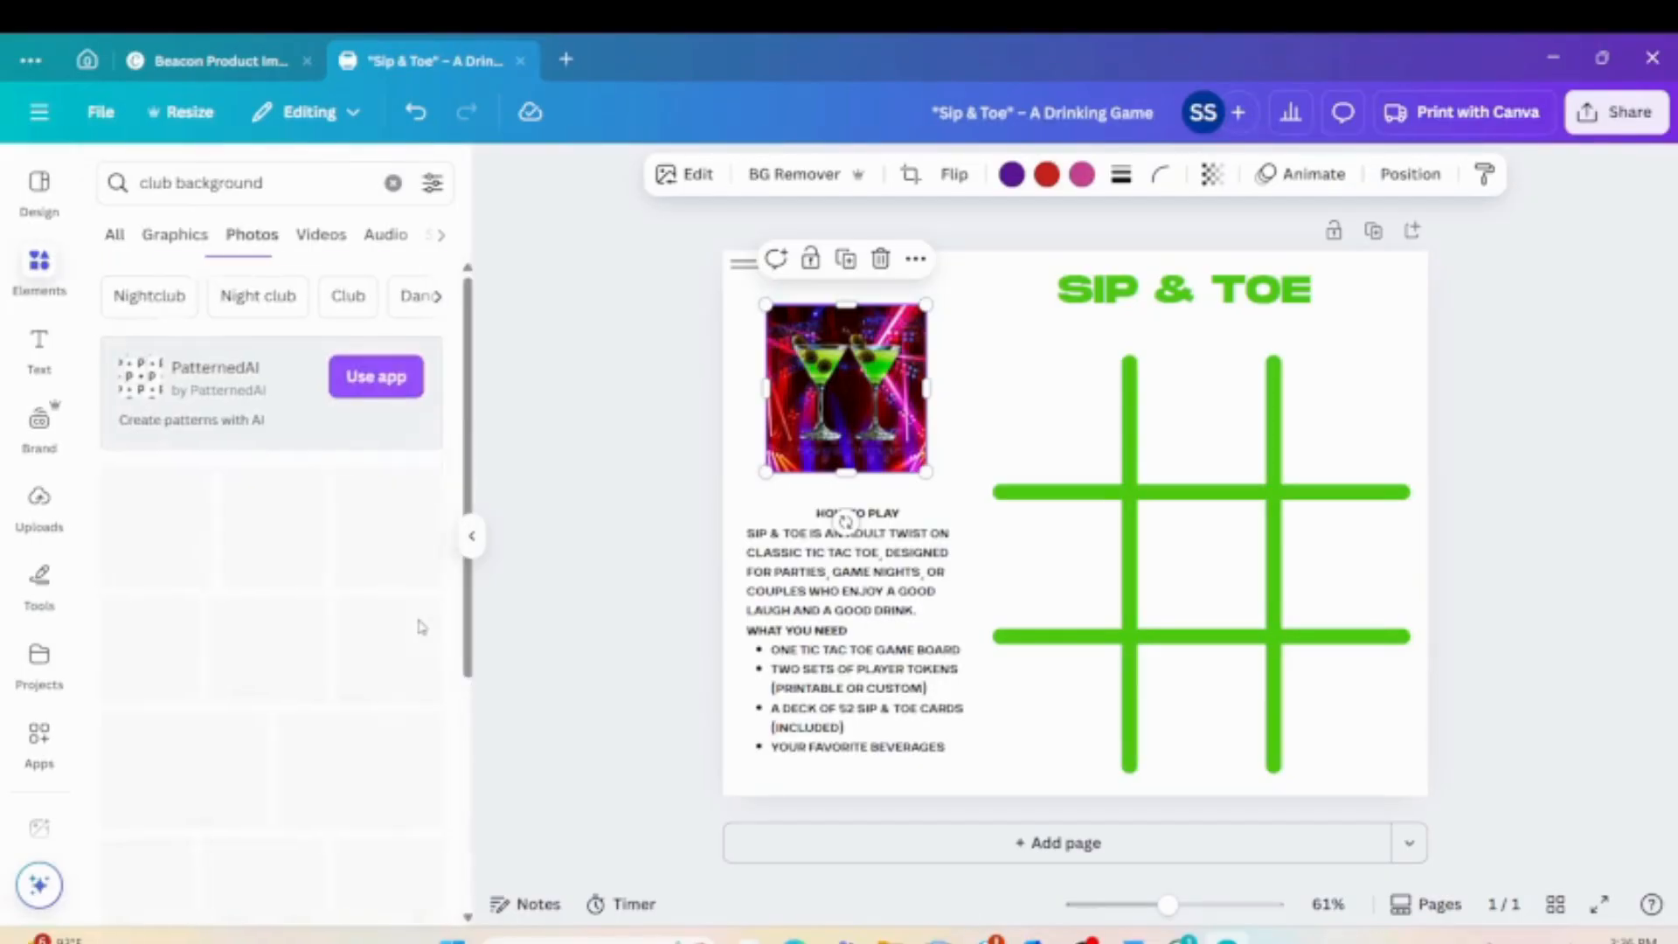
pyautogui.scroll(-1, 354, 680)
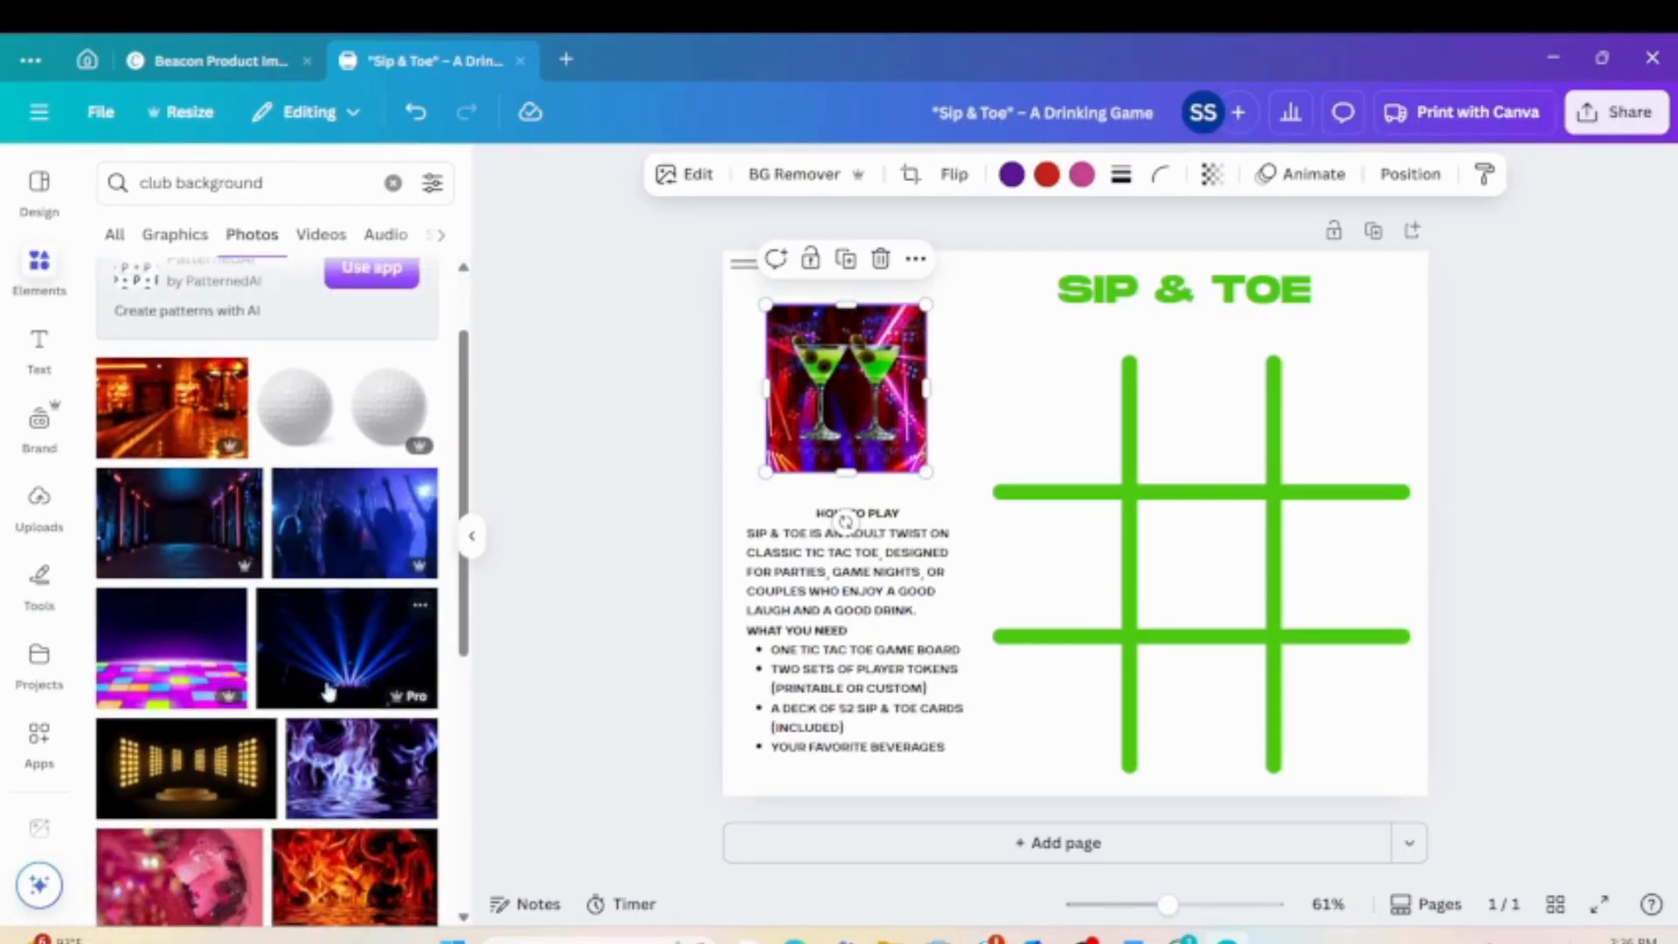
pyautogui.click(186, 677)
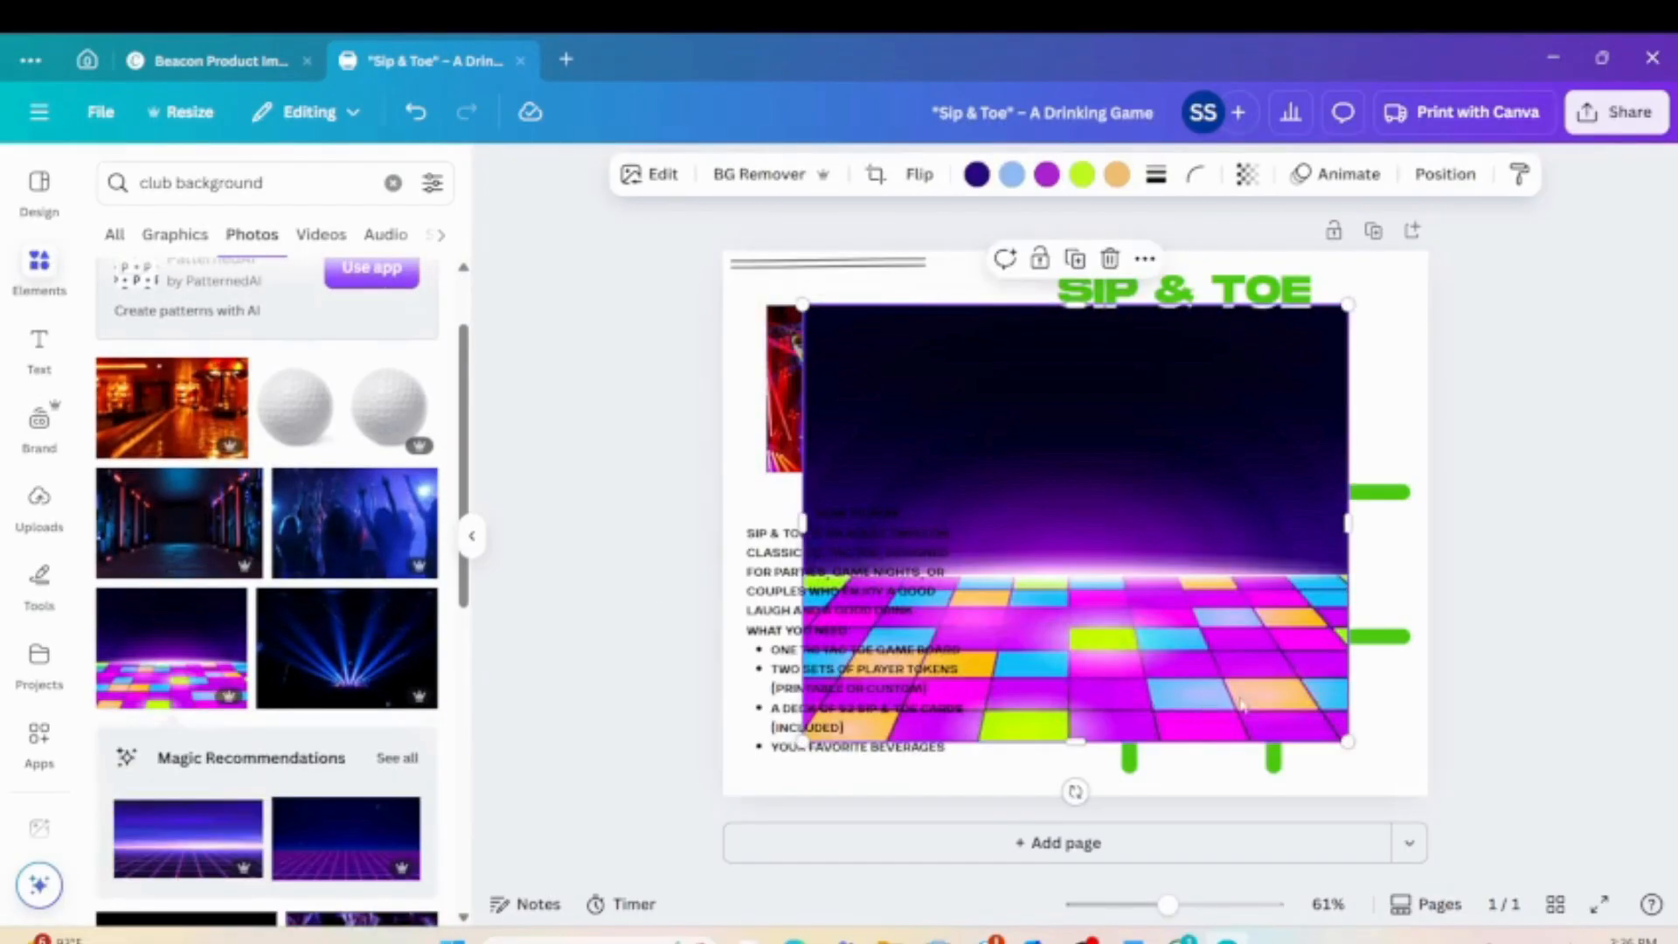
# Shrink the dance-floor photo to about 3.26 × 2.61 in over the martini glasses and send it to the back.
pyautogui.moveTo(1341, 732); pyautogui.dragTo(887, 431)
pyautogui.click(1445, 174)
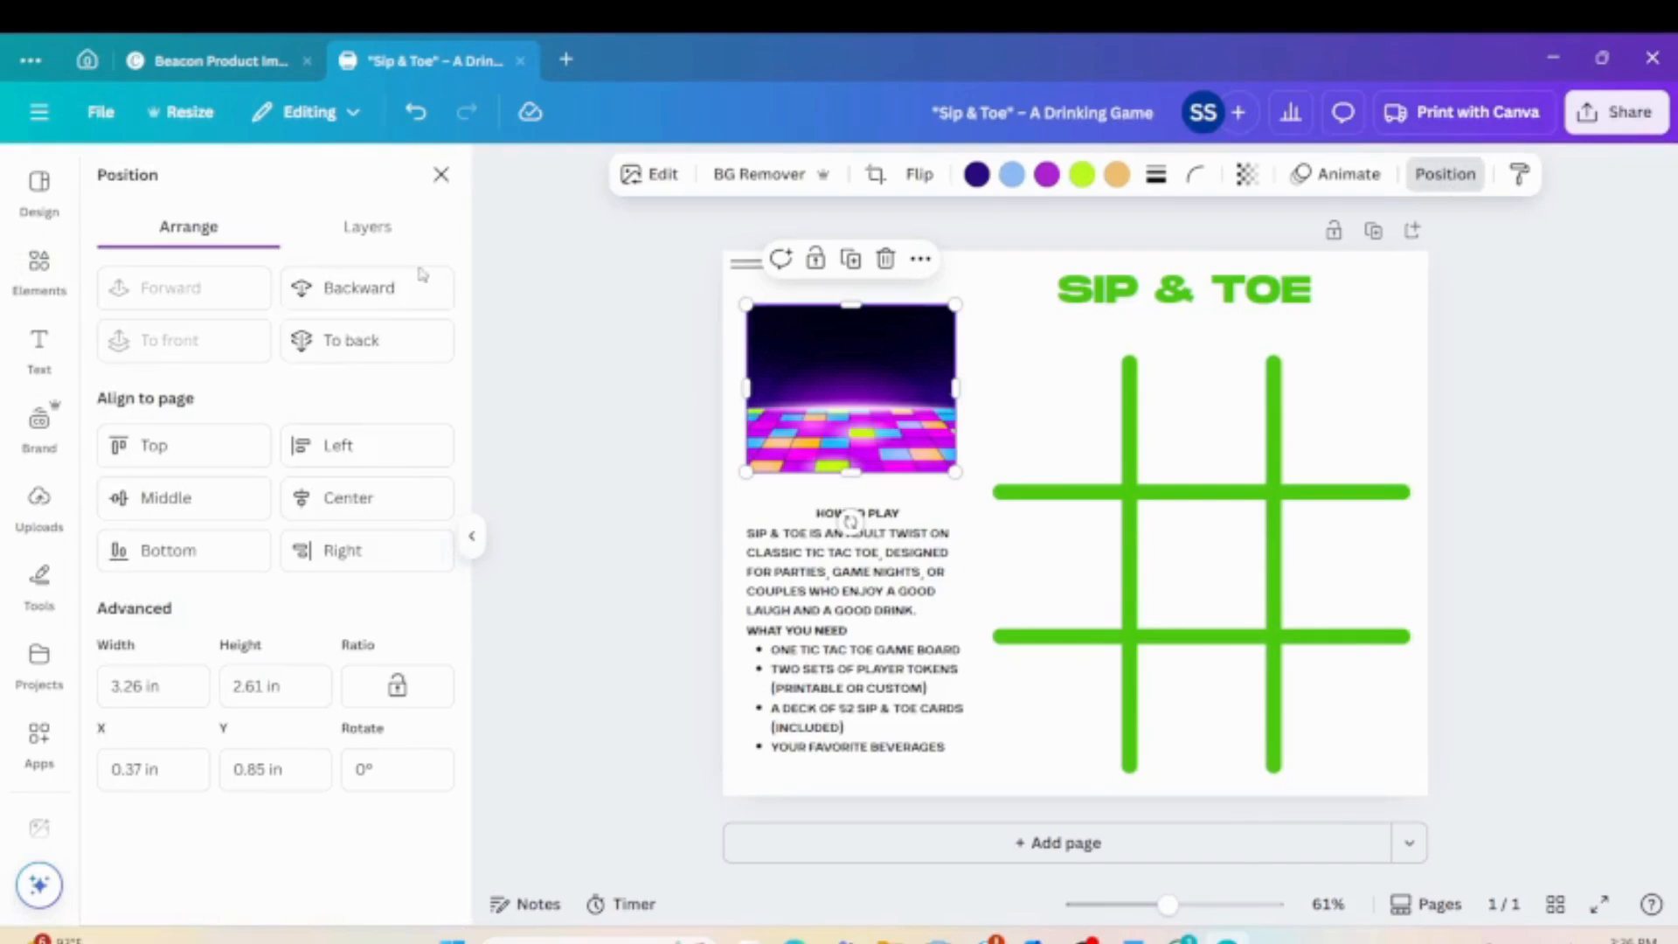
pyautogui.click(342, 365)
pyautogui.click(793, 329)
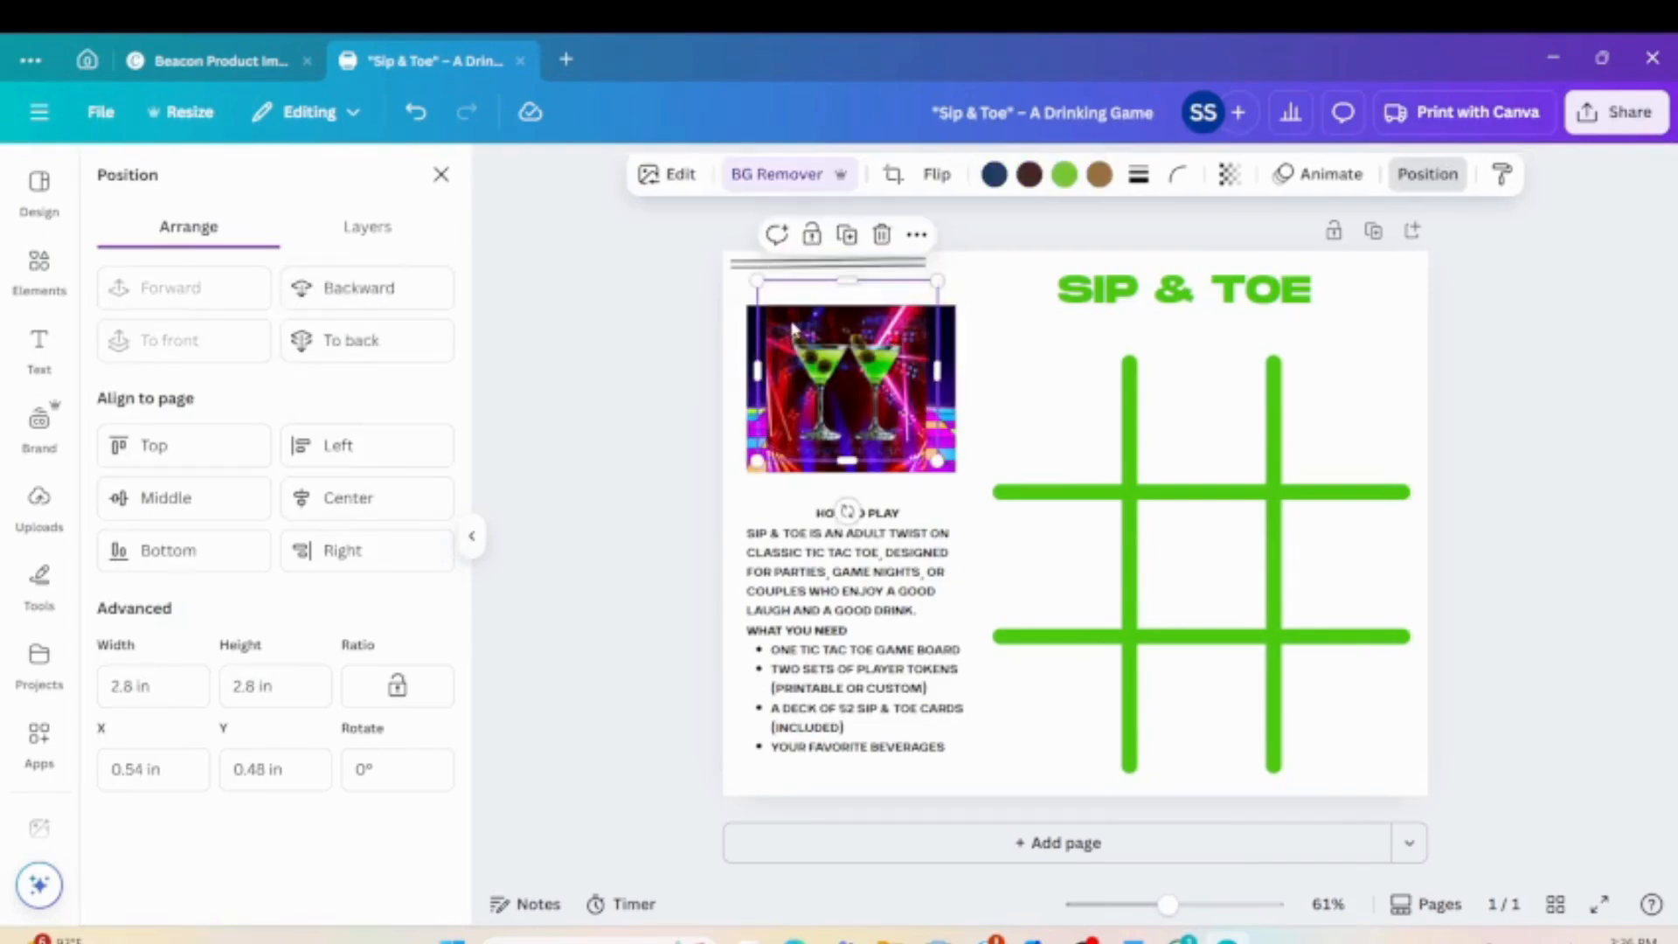
pyautogui.press('Delete')
pyautogui.click(415, 112)
# Delete the laser-lights photo from behind the martini glasses and place the glasses over the dance-floor photo.
pyautogui.click(827, 400)
pyautogui.moveTo(829, 402); pyautogui.dragTo(829, 443)
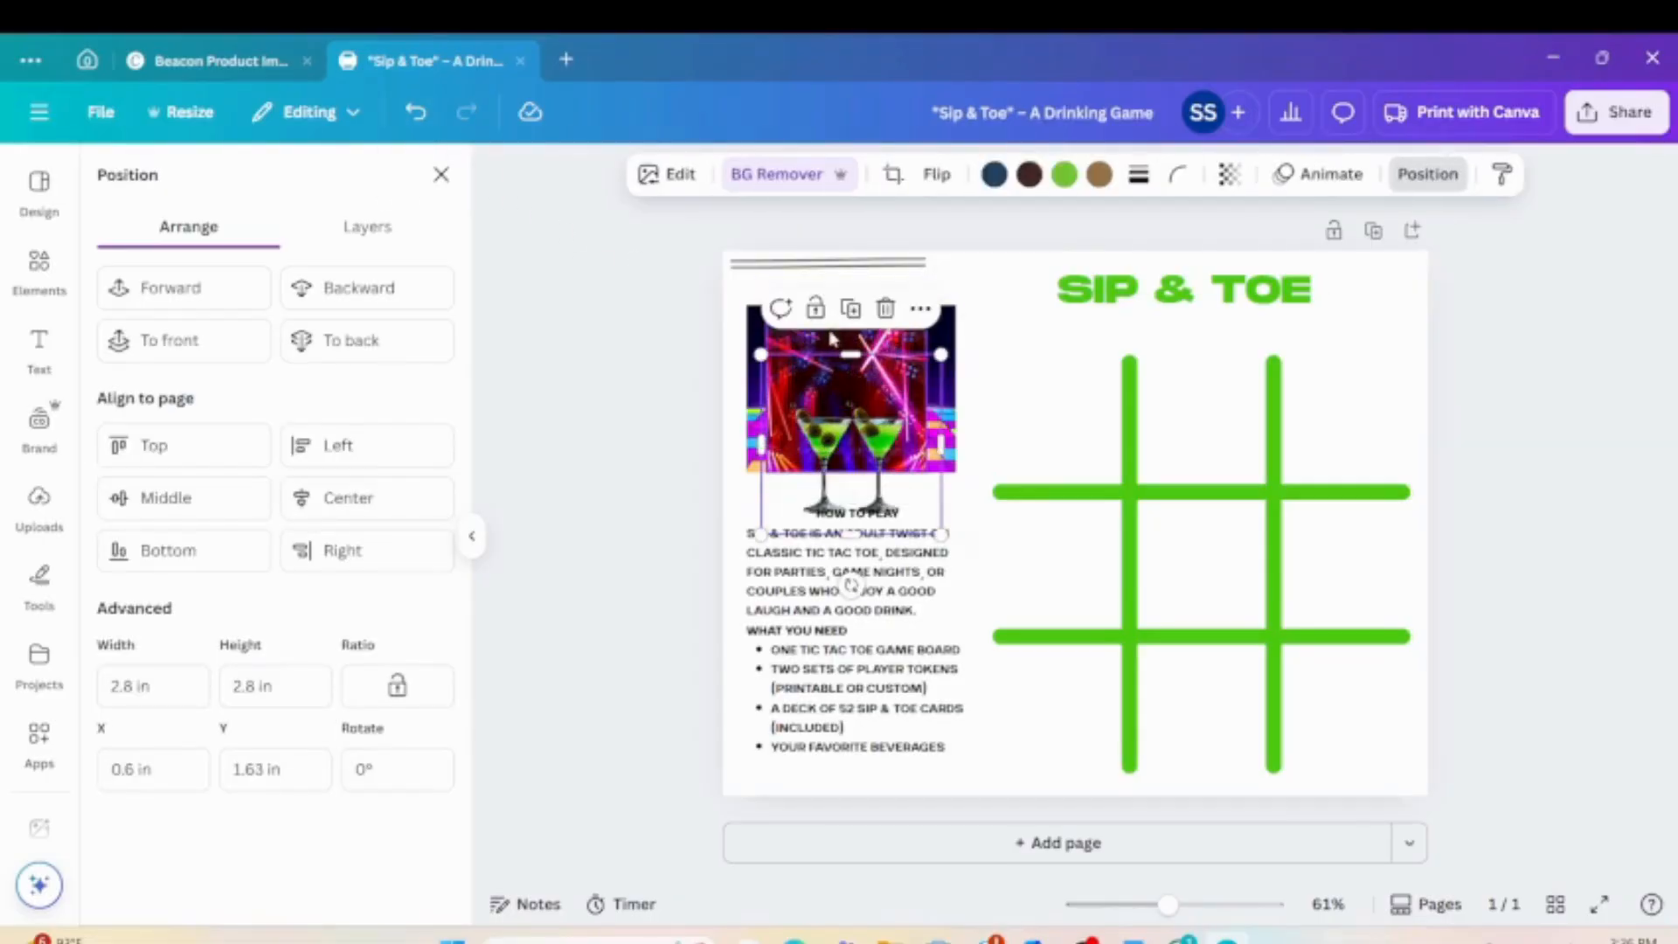
pyautogui.click(832, 345)
pyautogui.press('Delete')
pyautogui.moveTo(836, 460); pyautogui.dragTo(839, 380)
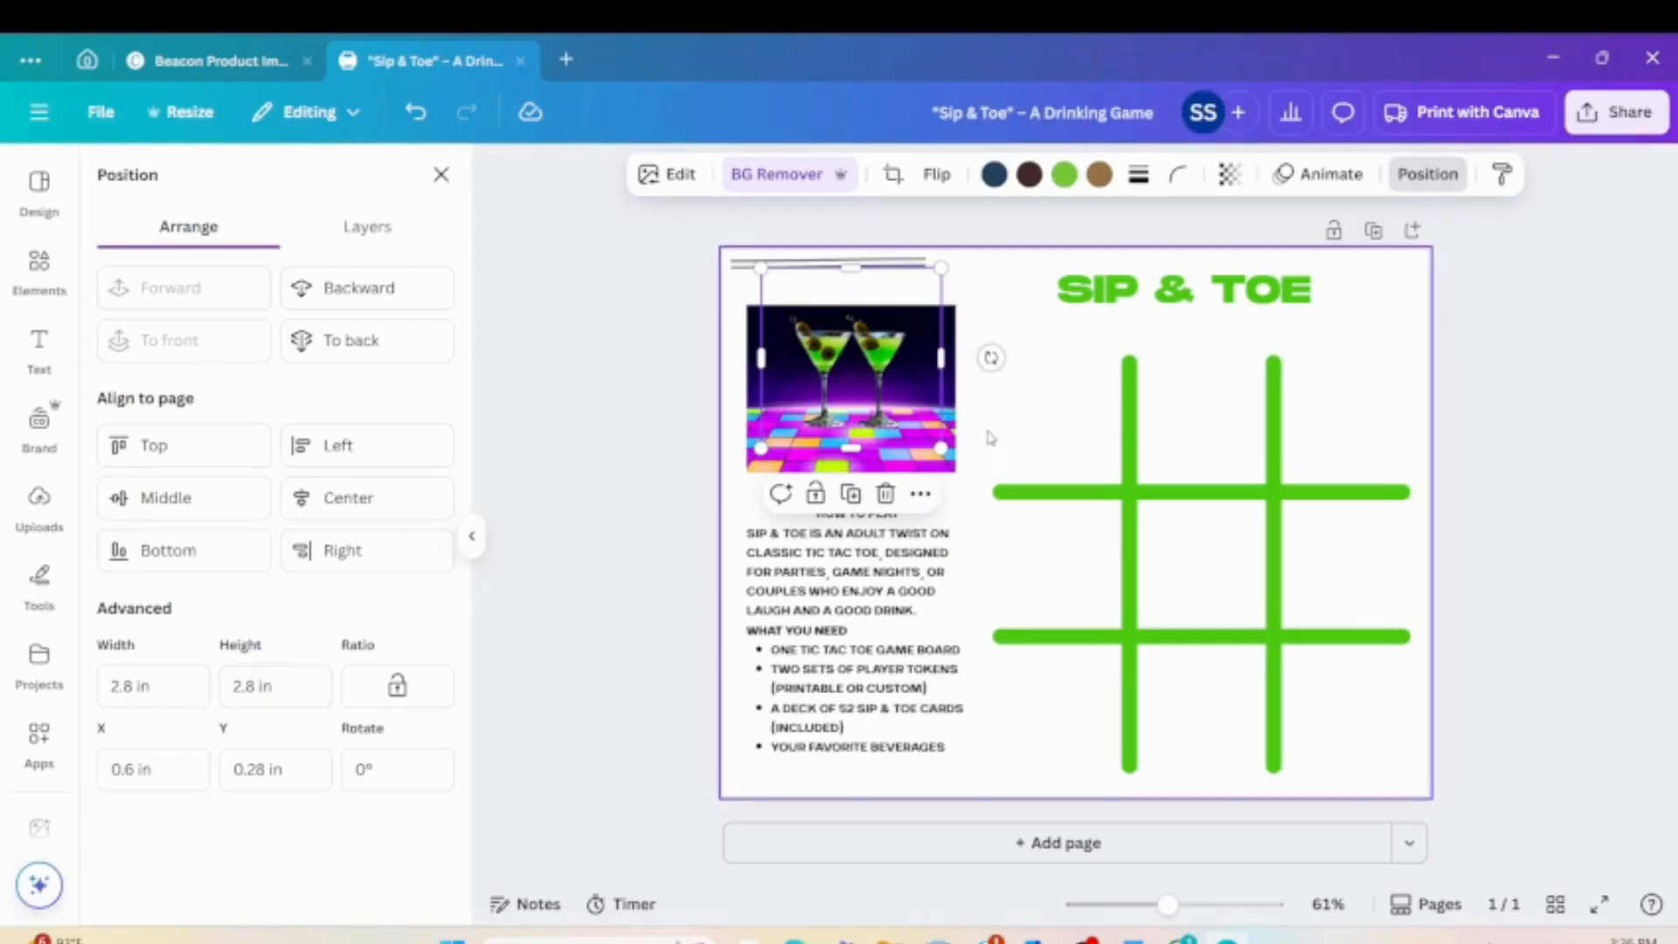
# Crop the top of the martini image to the photo's upper edge and trim the dance-floor photo's sides to the martini image's width.
pyautogui.moveTo(850, 267); pyautogui.dragTo(843, 303)
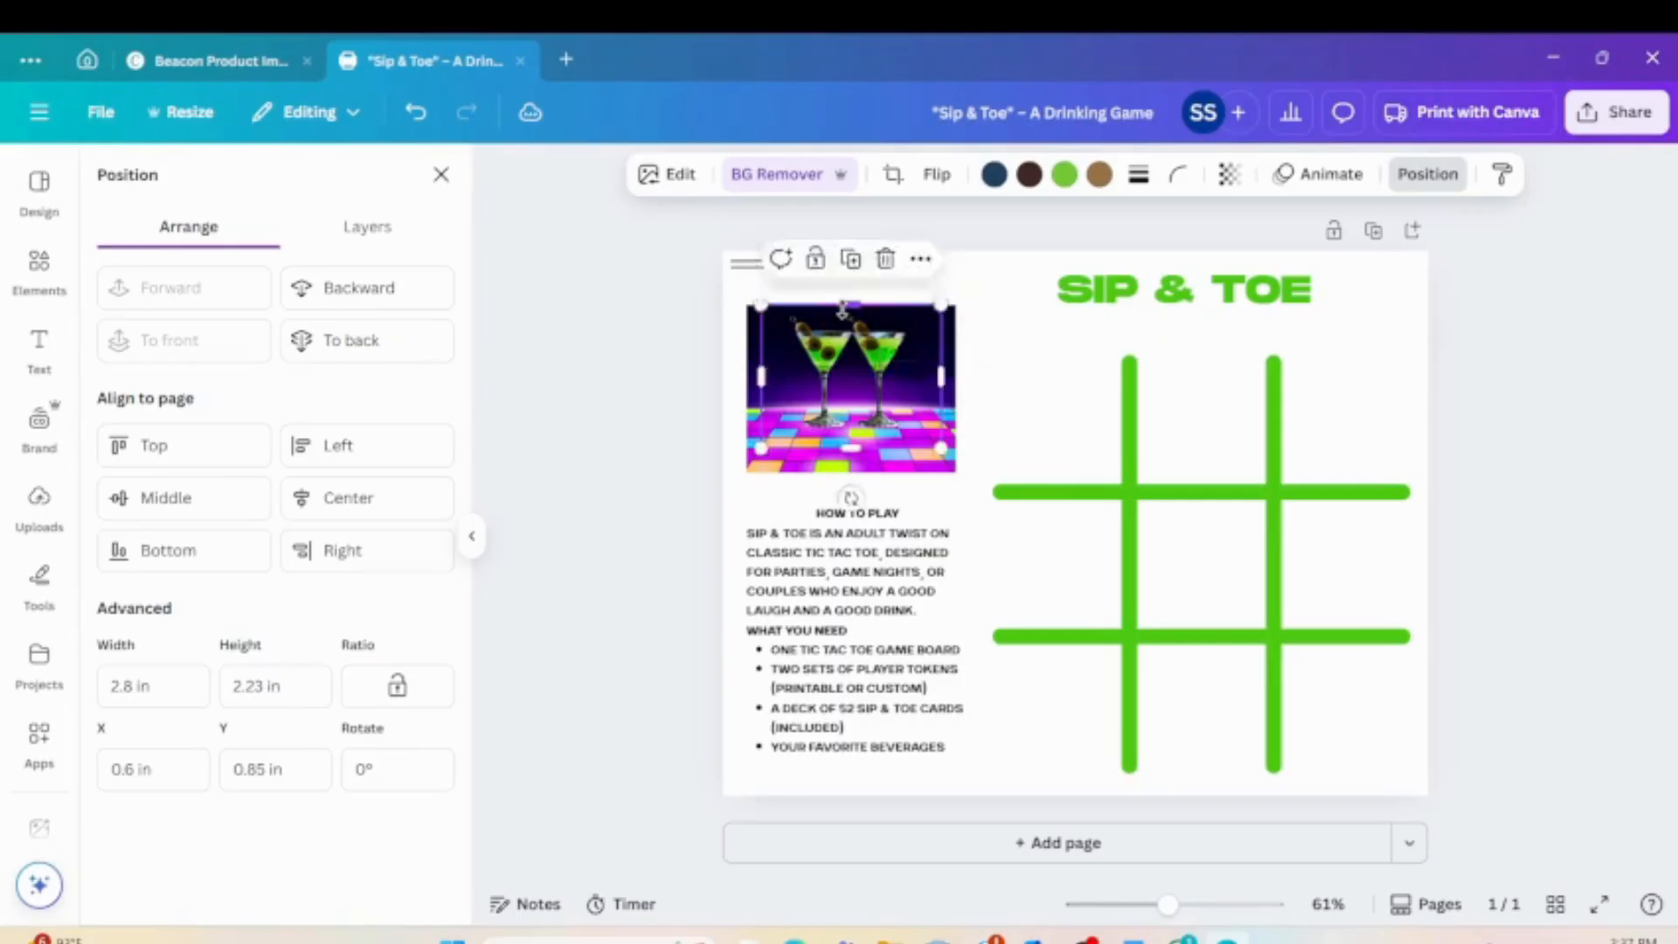
pyautogui.click(750, 373)
pyautogui.moveTo(751, 373); pyautogui.dragTo(763, 385)
pyautogui.moveTo(955, 392); pyautogui.dragTo(941, 390)
pyautogui.click(955, 498)
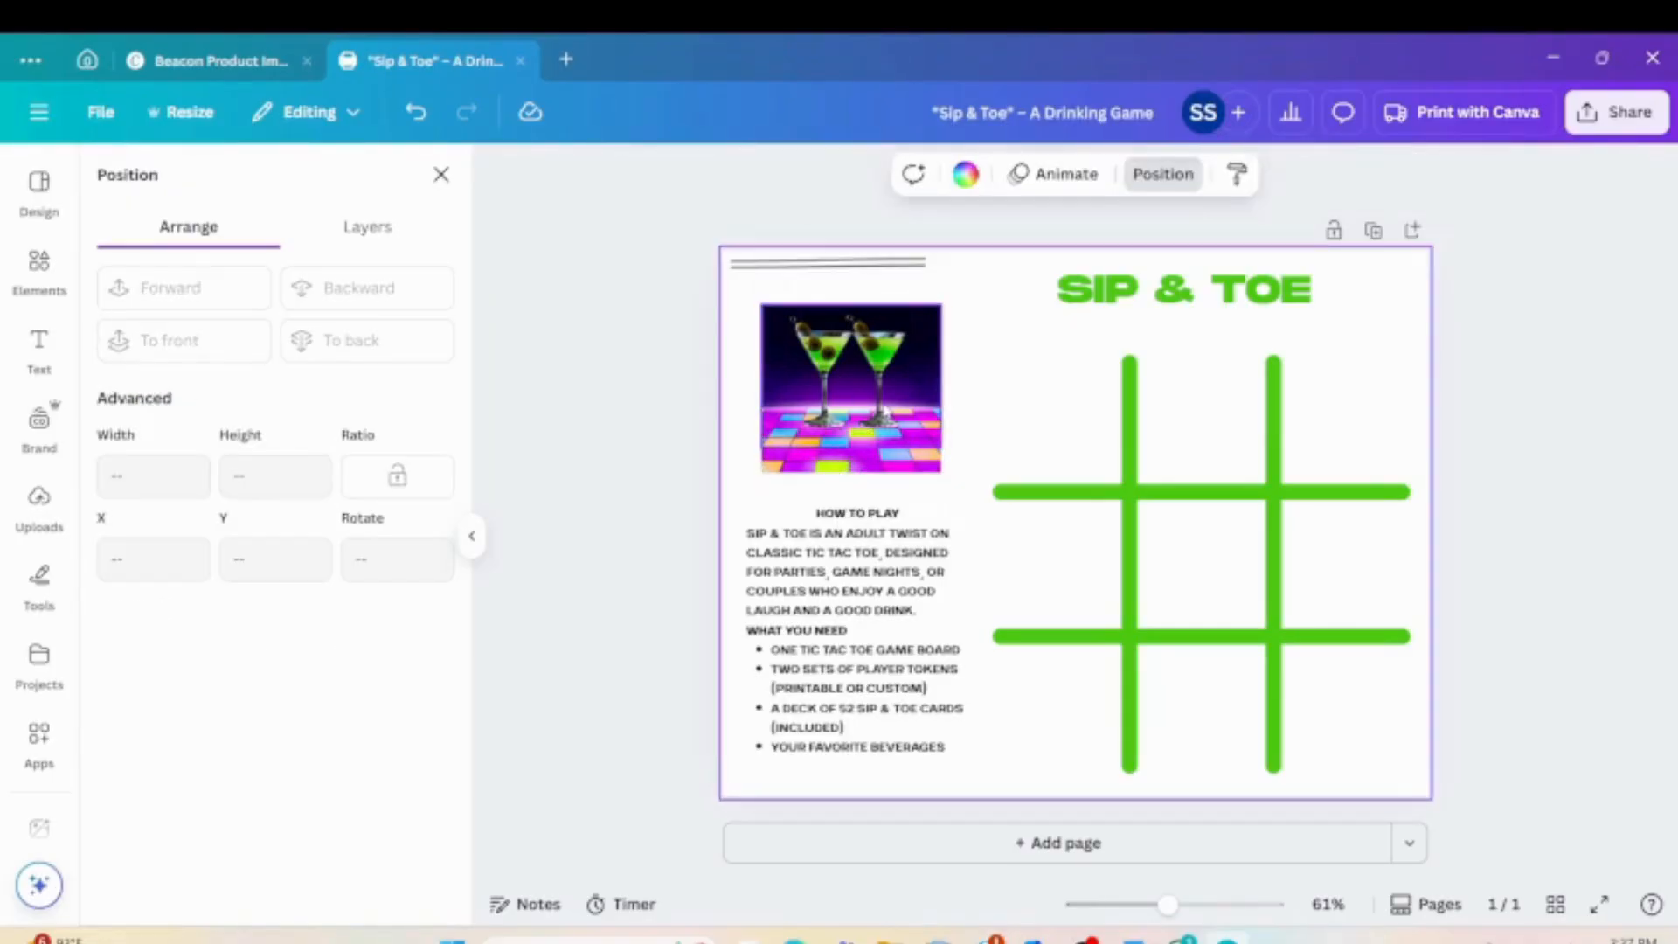
# Enlarge the martini glasses to about 3.63 × 2.89 in and centre them over the dance-floor photo.
pyautogui.click(885, 412)
pyautogui.moveTo(761, 449); pyautogui.dragTo(737, 468)
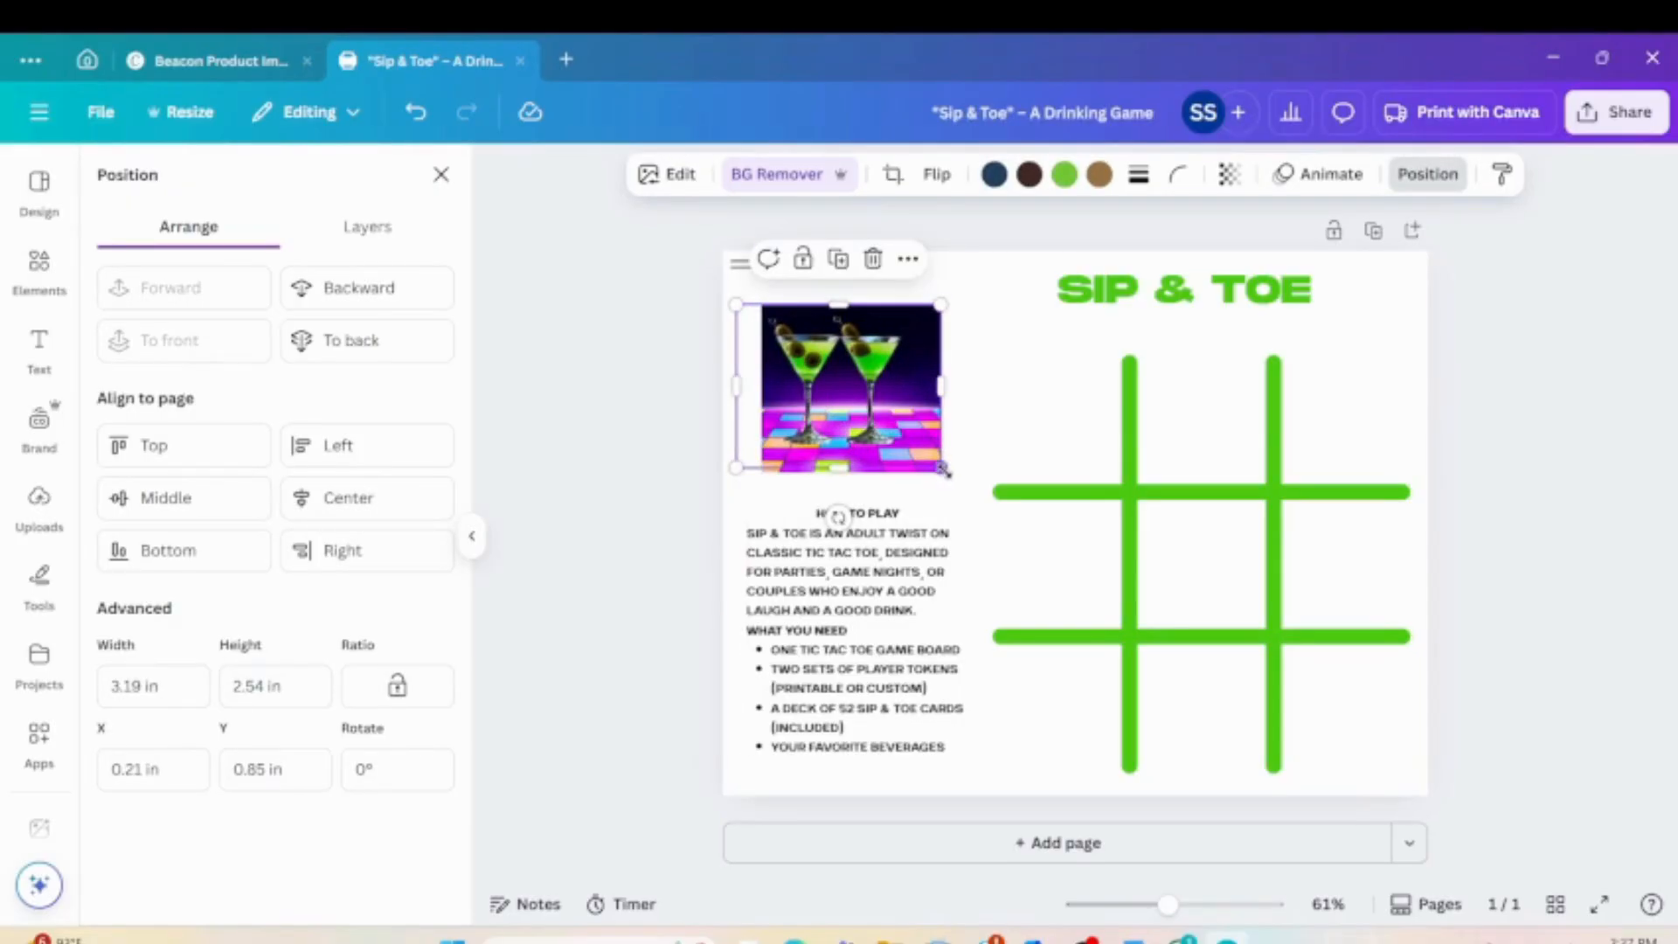
pyautogui.moveTo(940, 467); pyautogui.dragTo(967, 488)
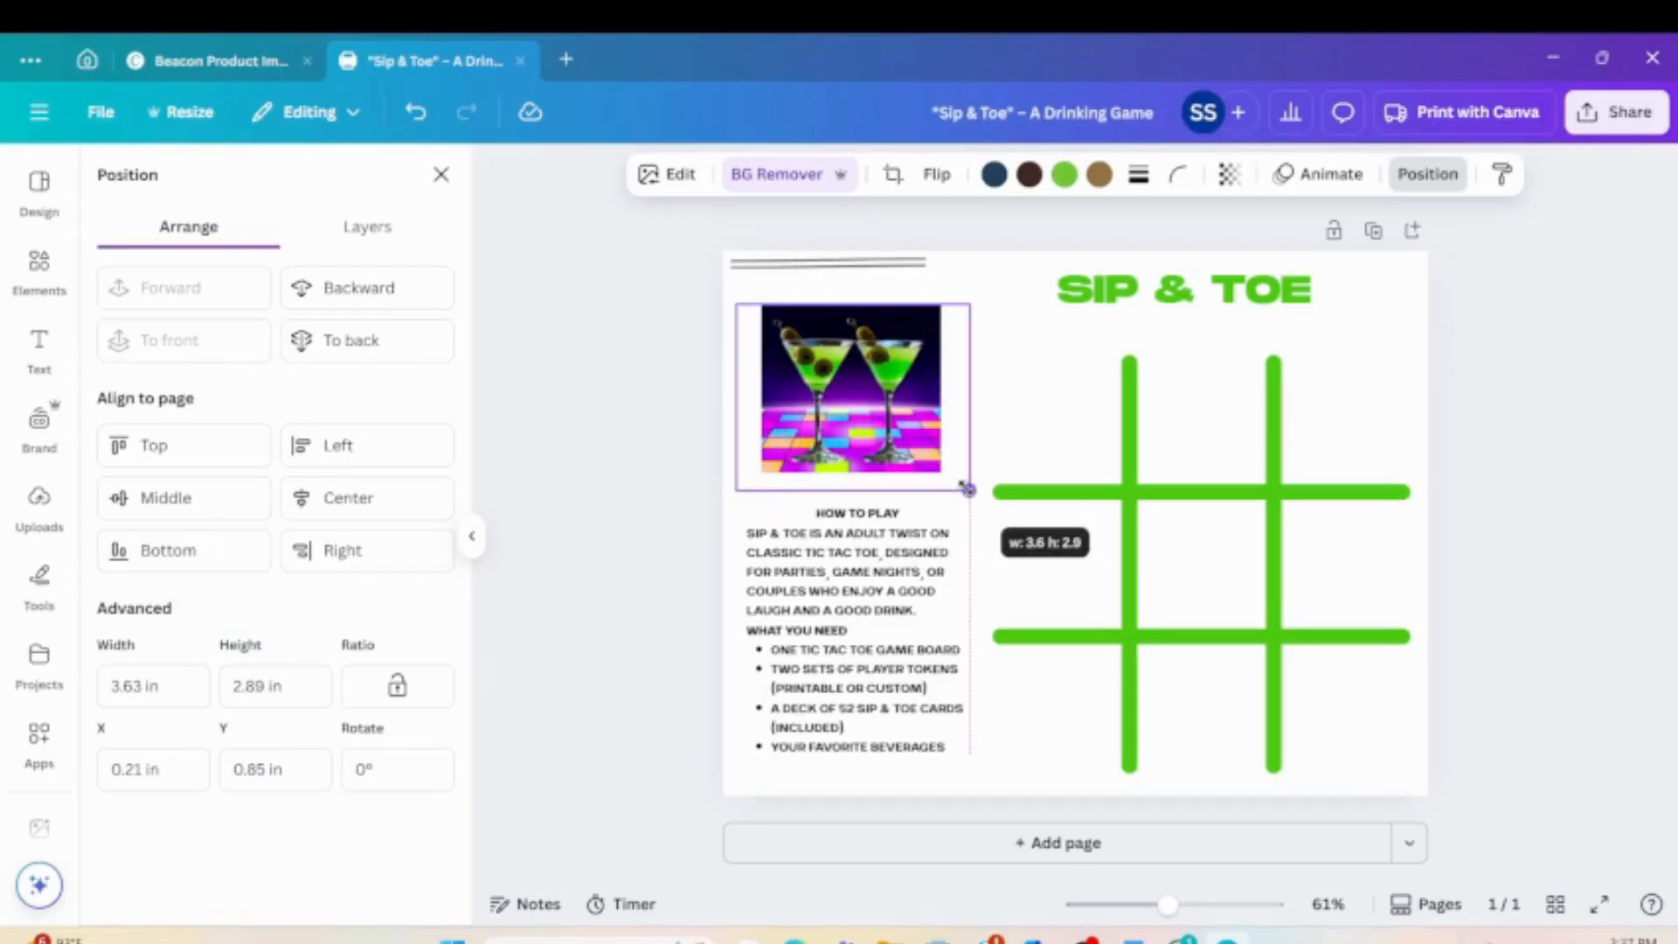
pyautogui.click(988, 332)
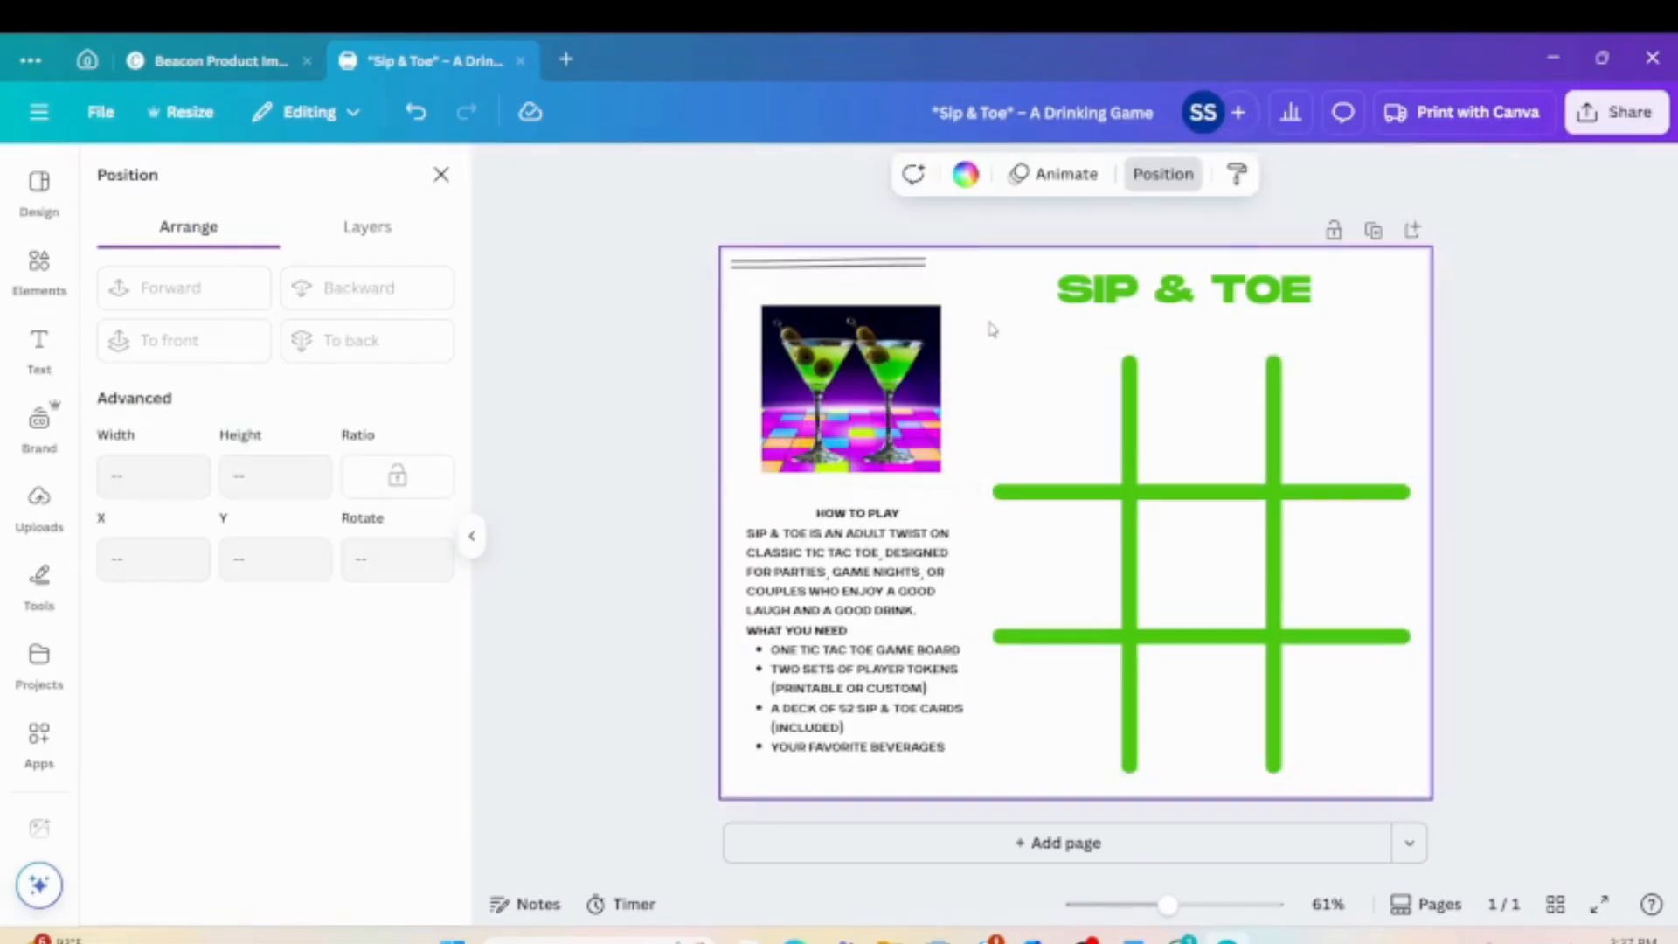
pyautogui.click(885, 358)
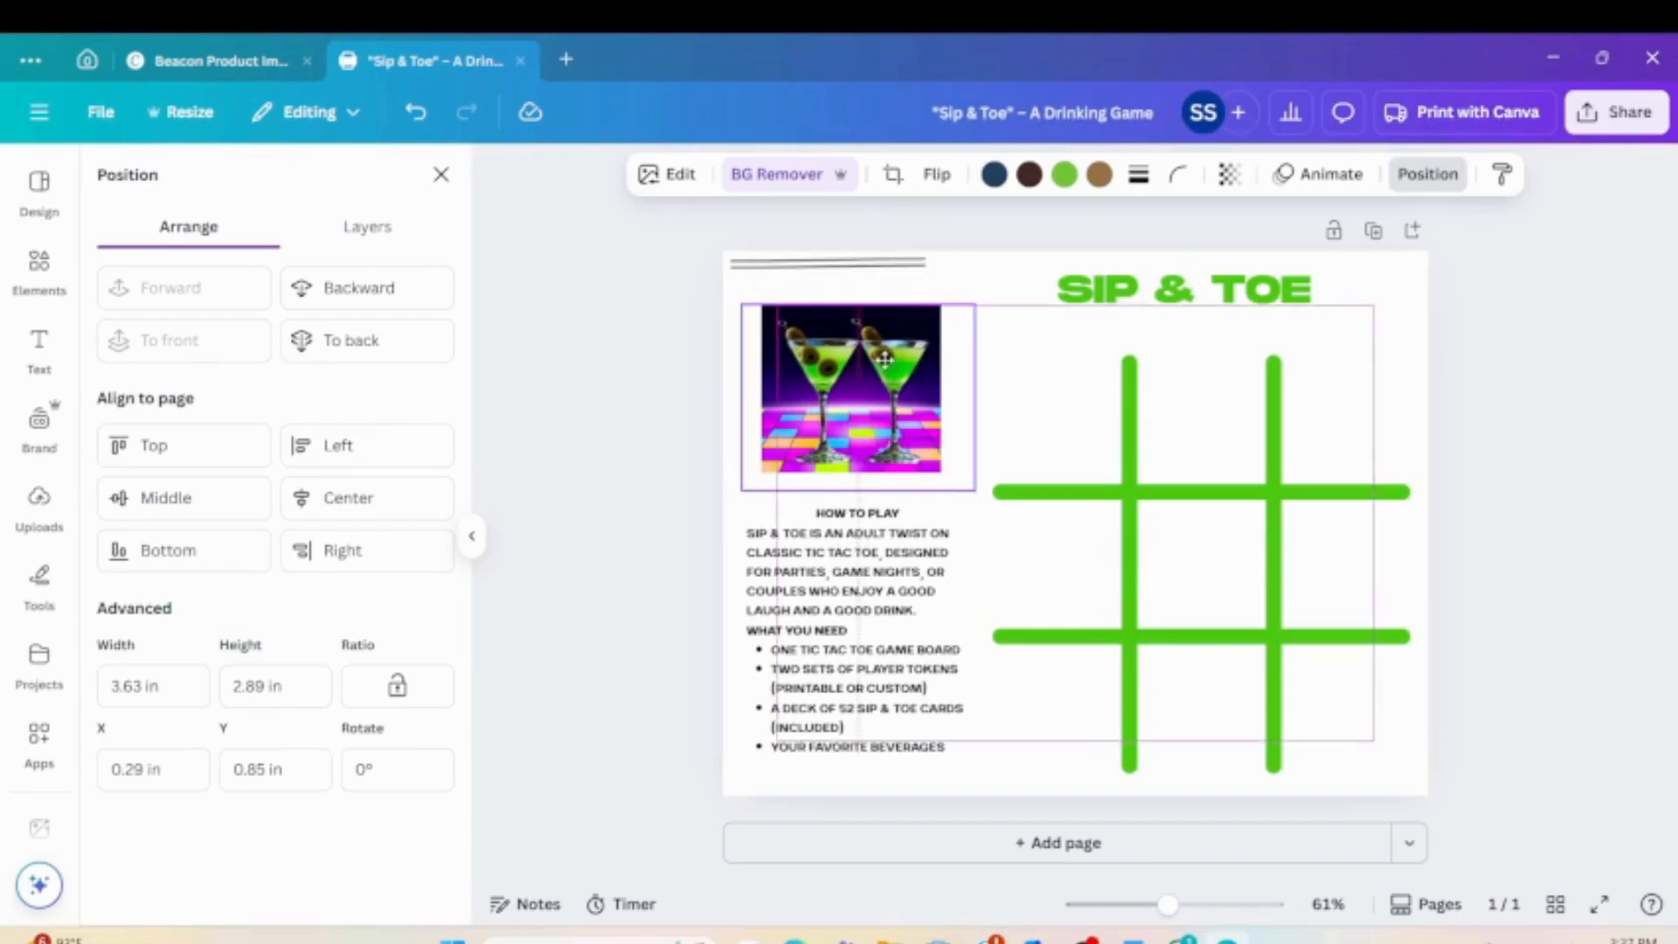
pyautogui.click(751, 351)
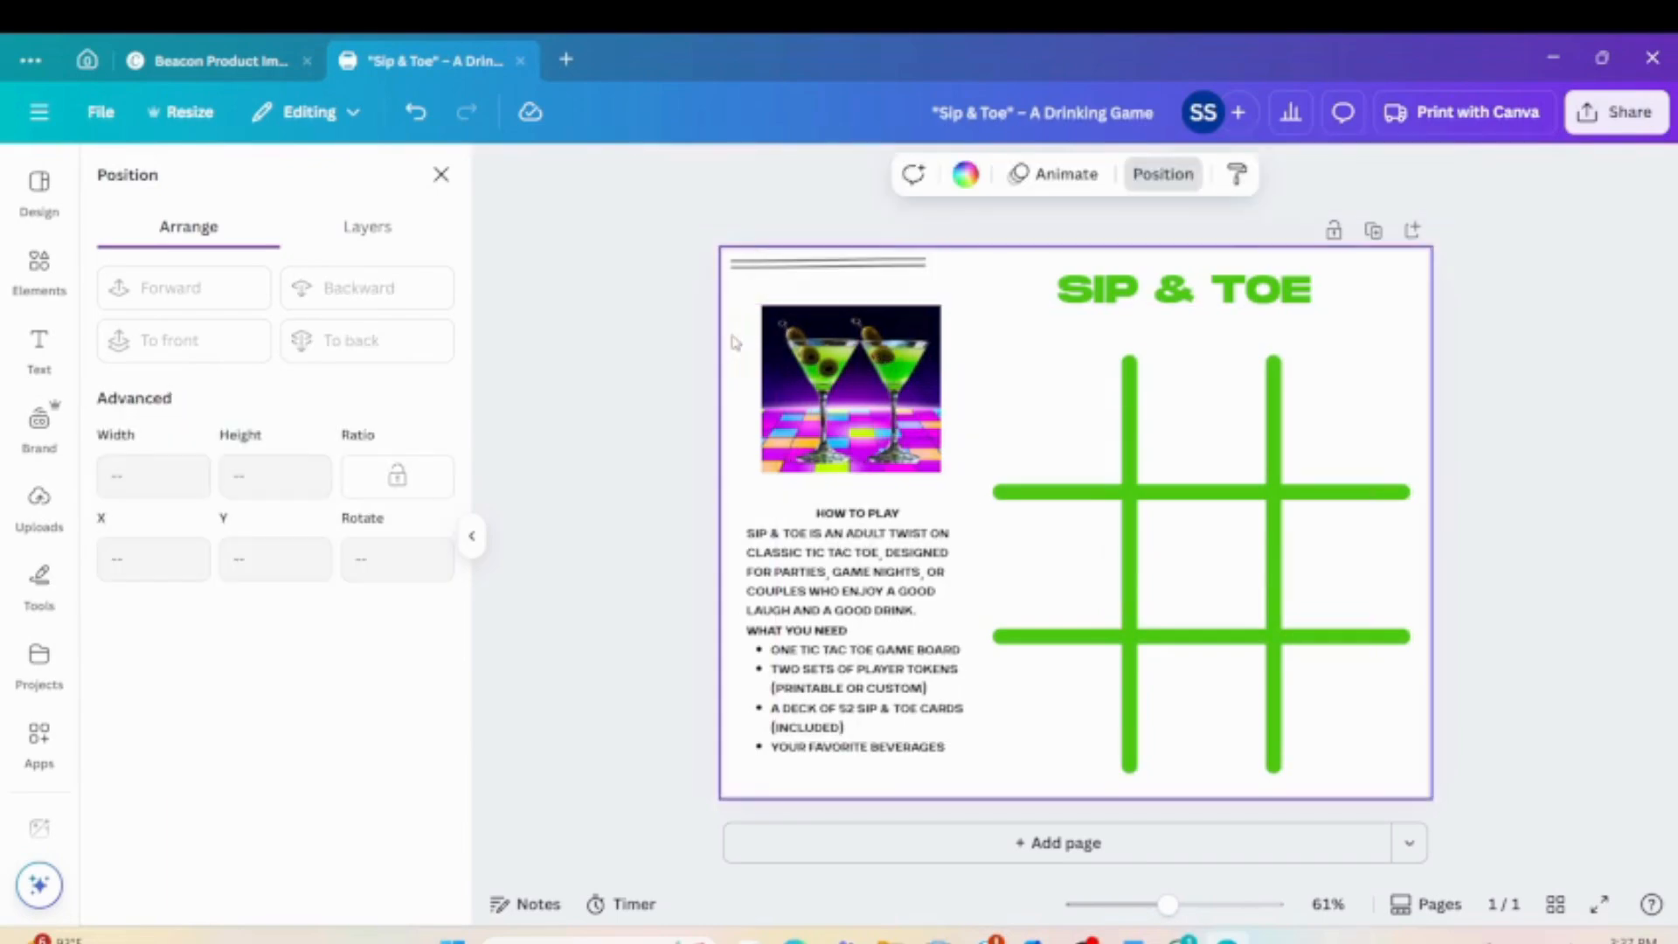
pyautogui.click(828, 370)
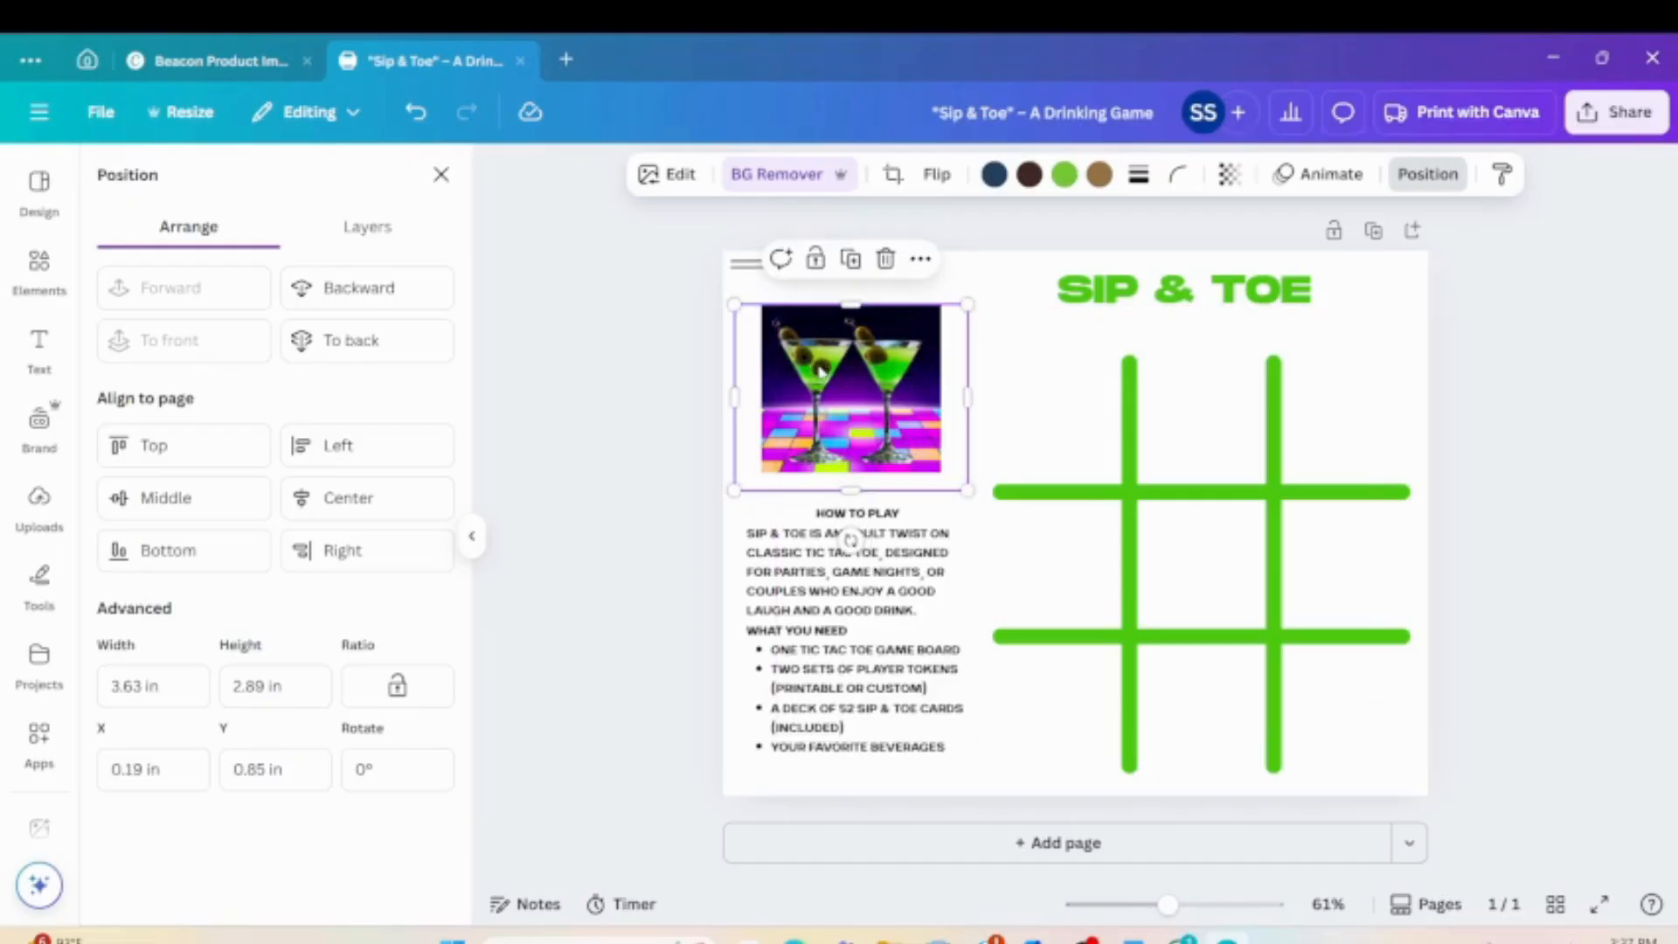
pyautogui.click(751, 296)
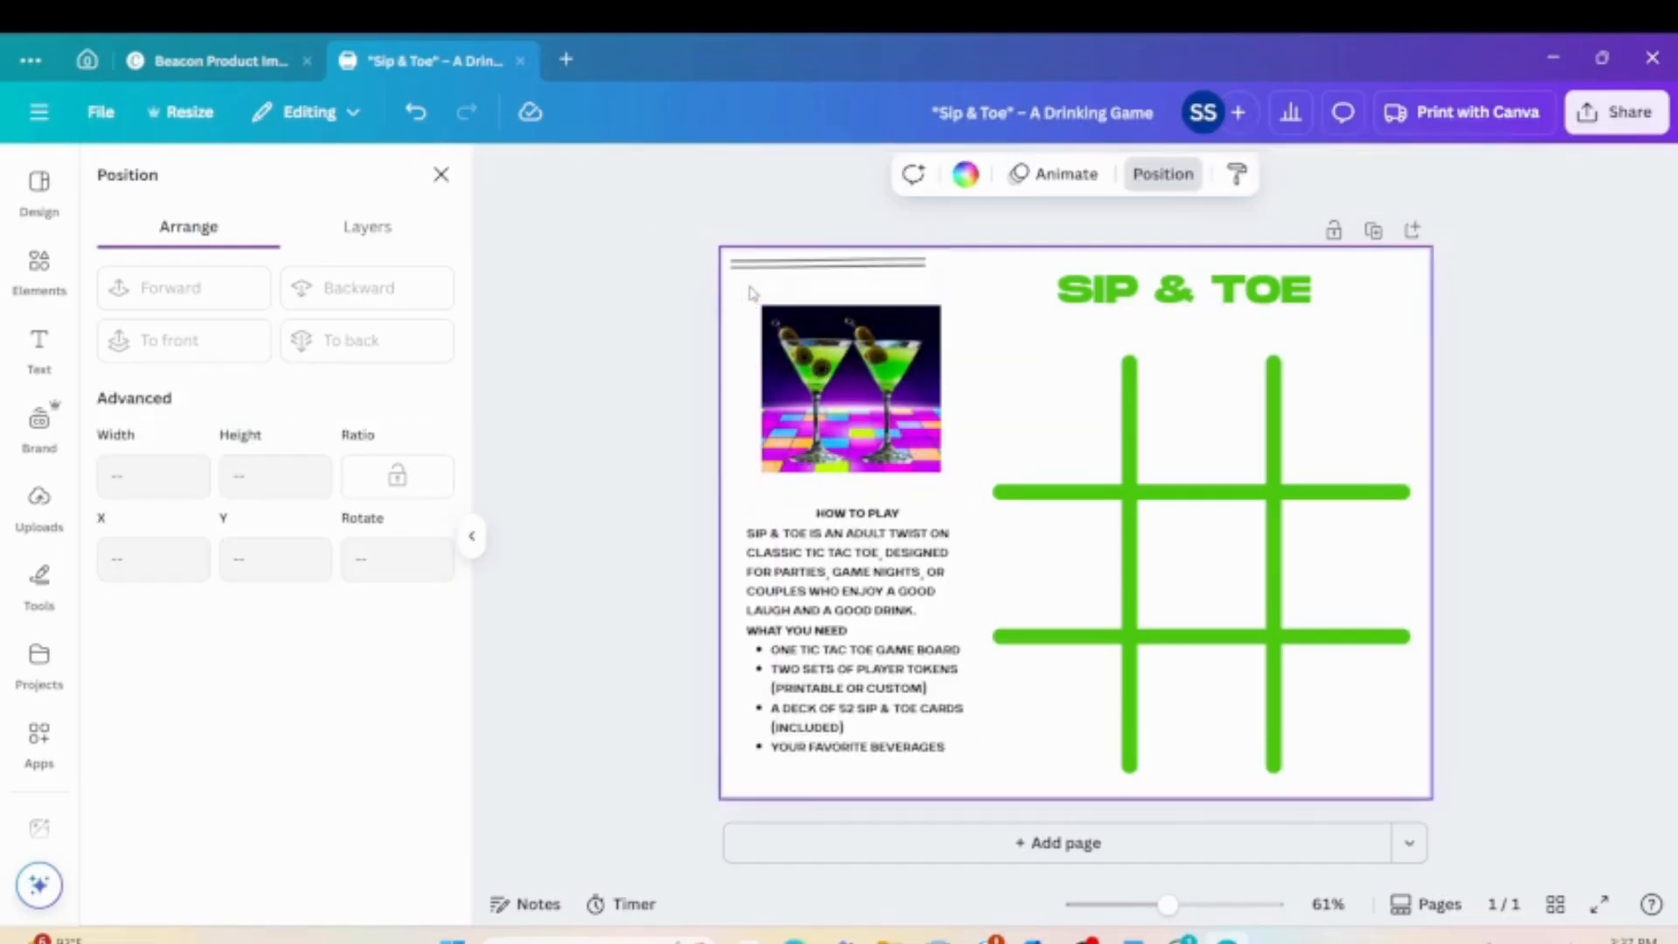
# Crop the sides and bottom of the martini image to match the dance-floor photo, about 2.8 × 2.61 in.
pyautogui.moveTo(756, 293); pyautogui.dragTo(873, 463)
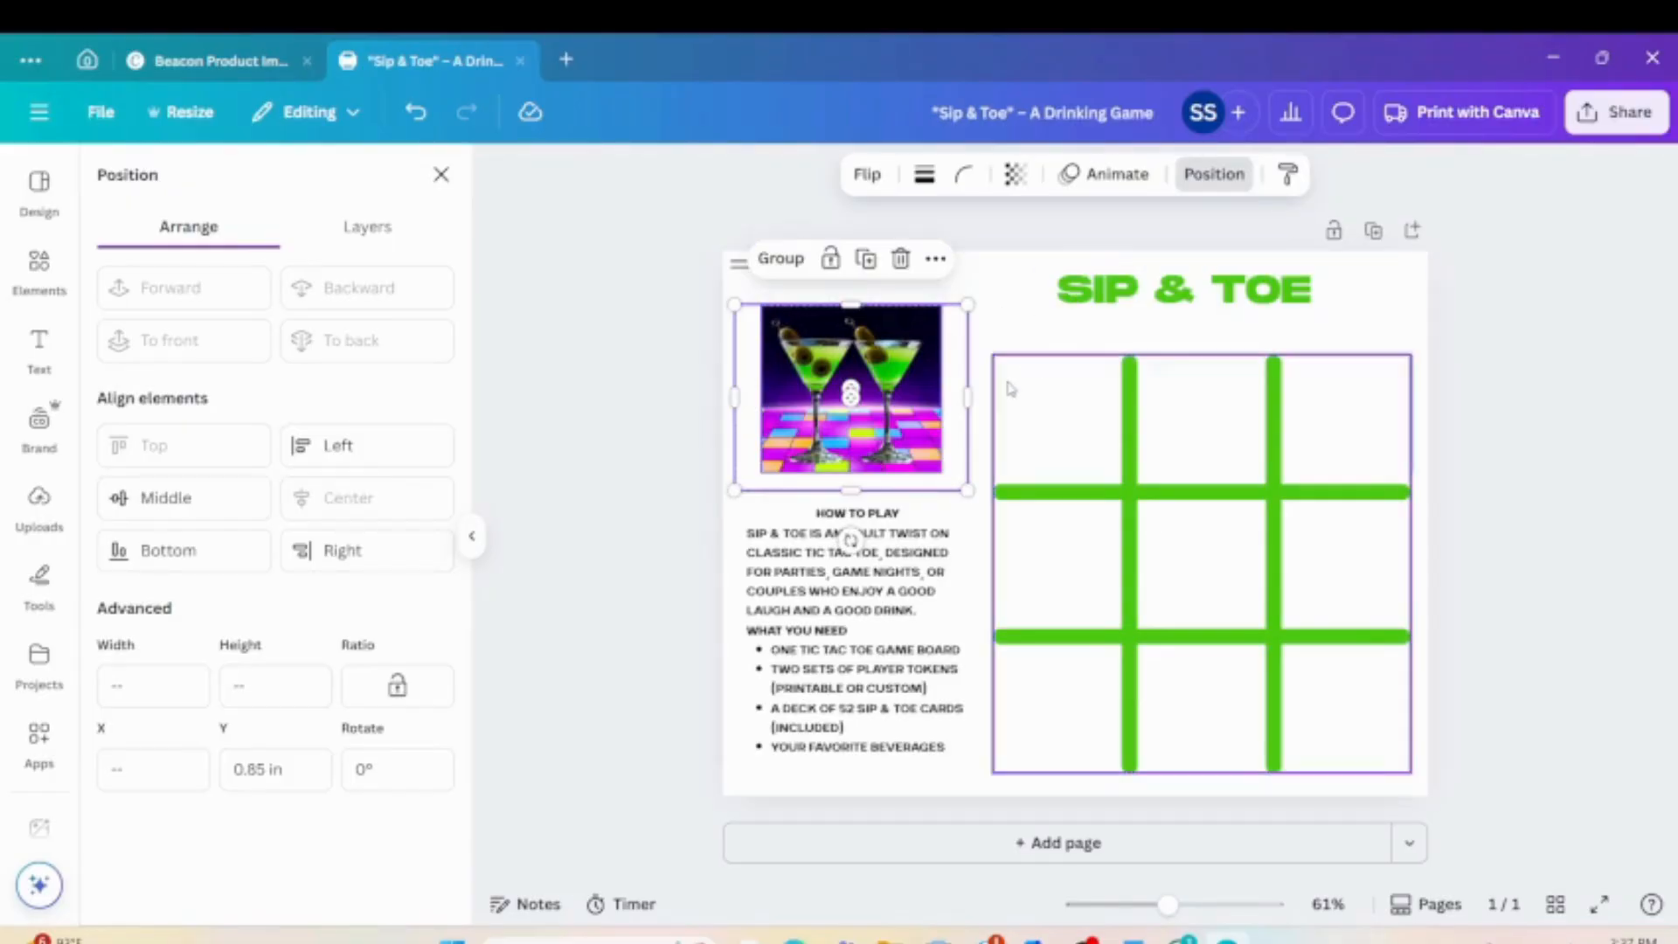
pyautogui.click(1013, 366)
pyautogui.click(933, 400)
pyautogui.moveTo(968, 395); pyautogui.dragTo(942, 394)
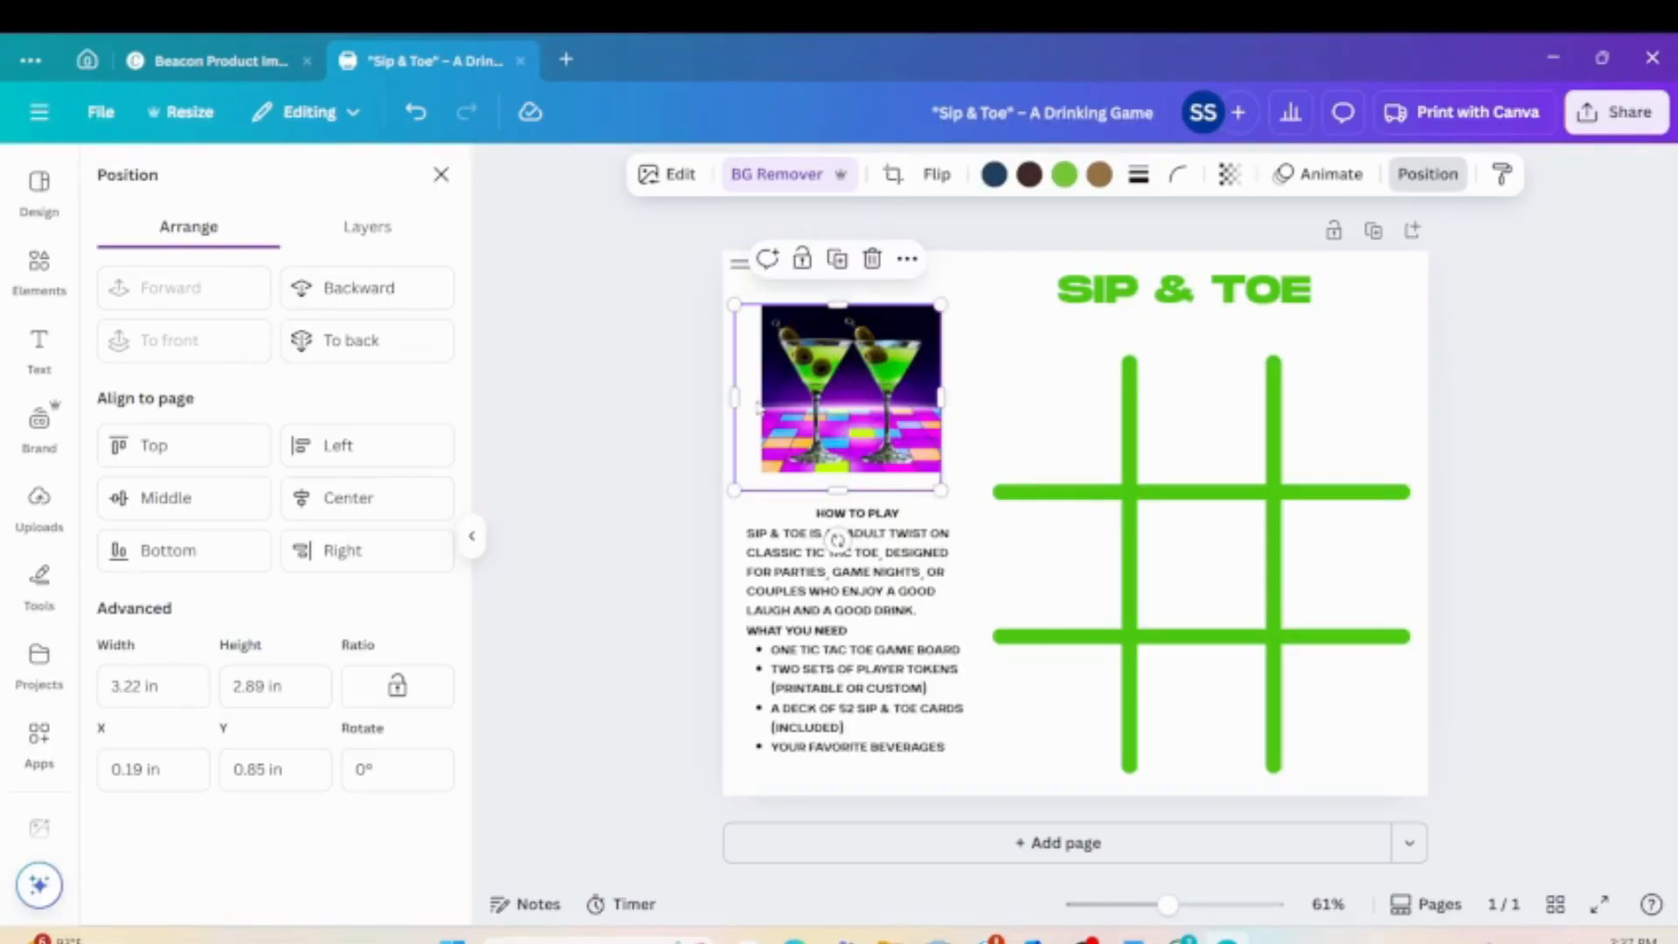
pyautogui.moveTo(736, 398); pyautogui.dragTo(762, 399)
pyautogui.moveTo(851, 489); pyautogui.dragTo(843, 472)
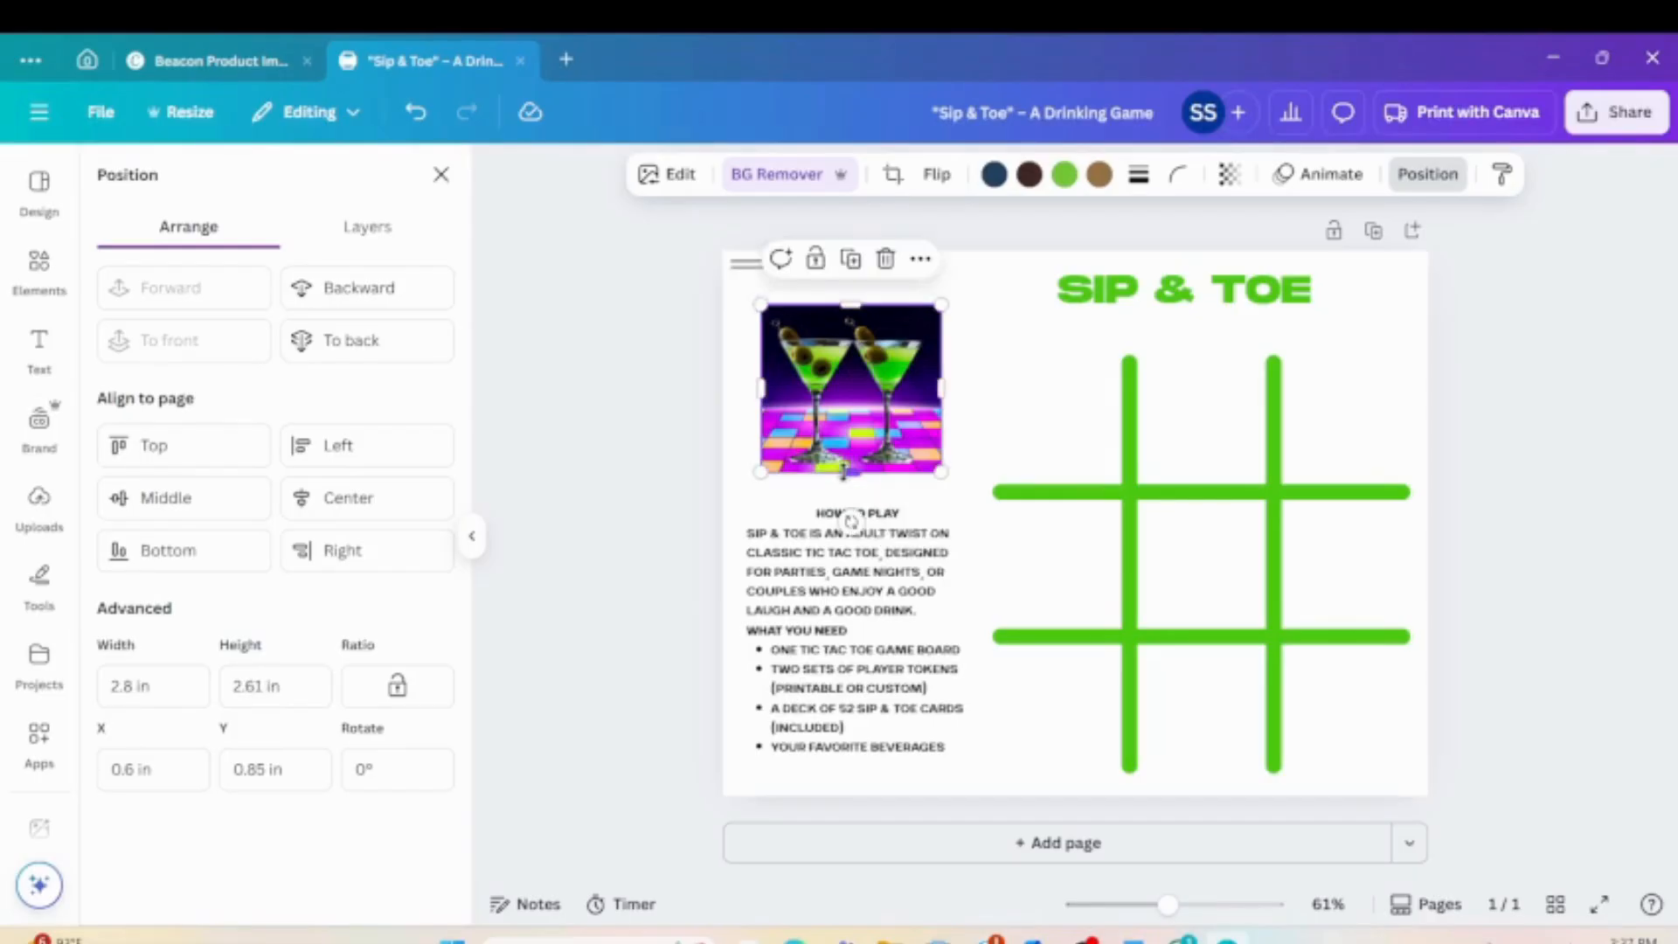
# Group the martini glasses with the dance-floor photo.
pyautogui.click(745, 388)
pyautogui.click(863, 442)
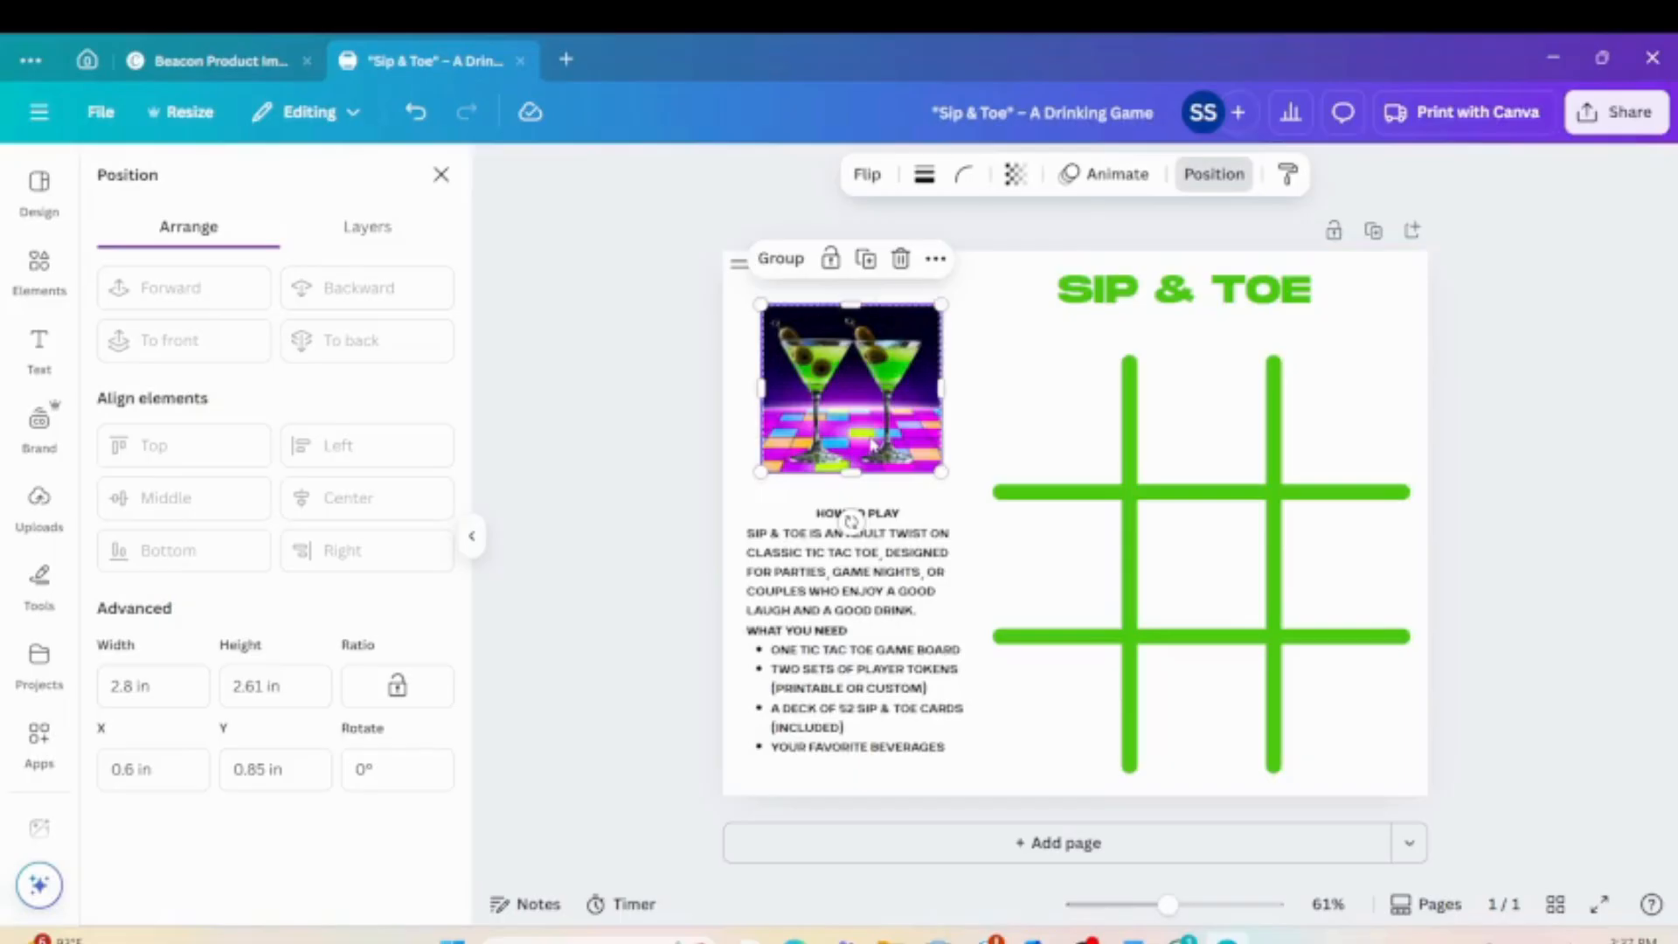
pyautogui.click(764, 258)
# Move the grouped martini picture behind the tic-tac-toe grid and enlarge it to about 6.6 × 6.81 in to fill the grid area.
pyautogui.moveTo(864, 417); pyautogui.dragTo(1099, 451)
pyautogui.moveTo(1172, 503); pyautogui.dragTo(1390, 752)
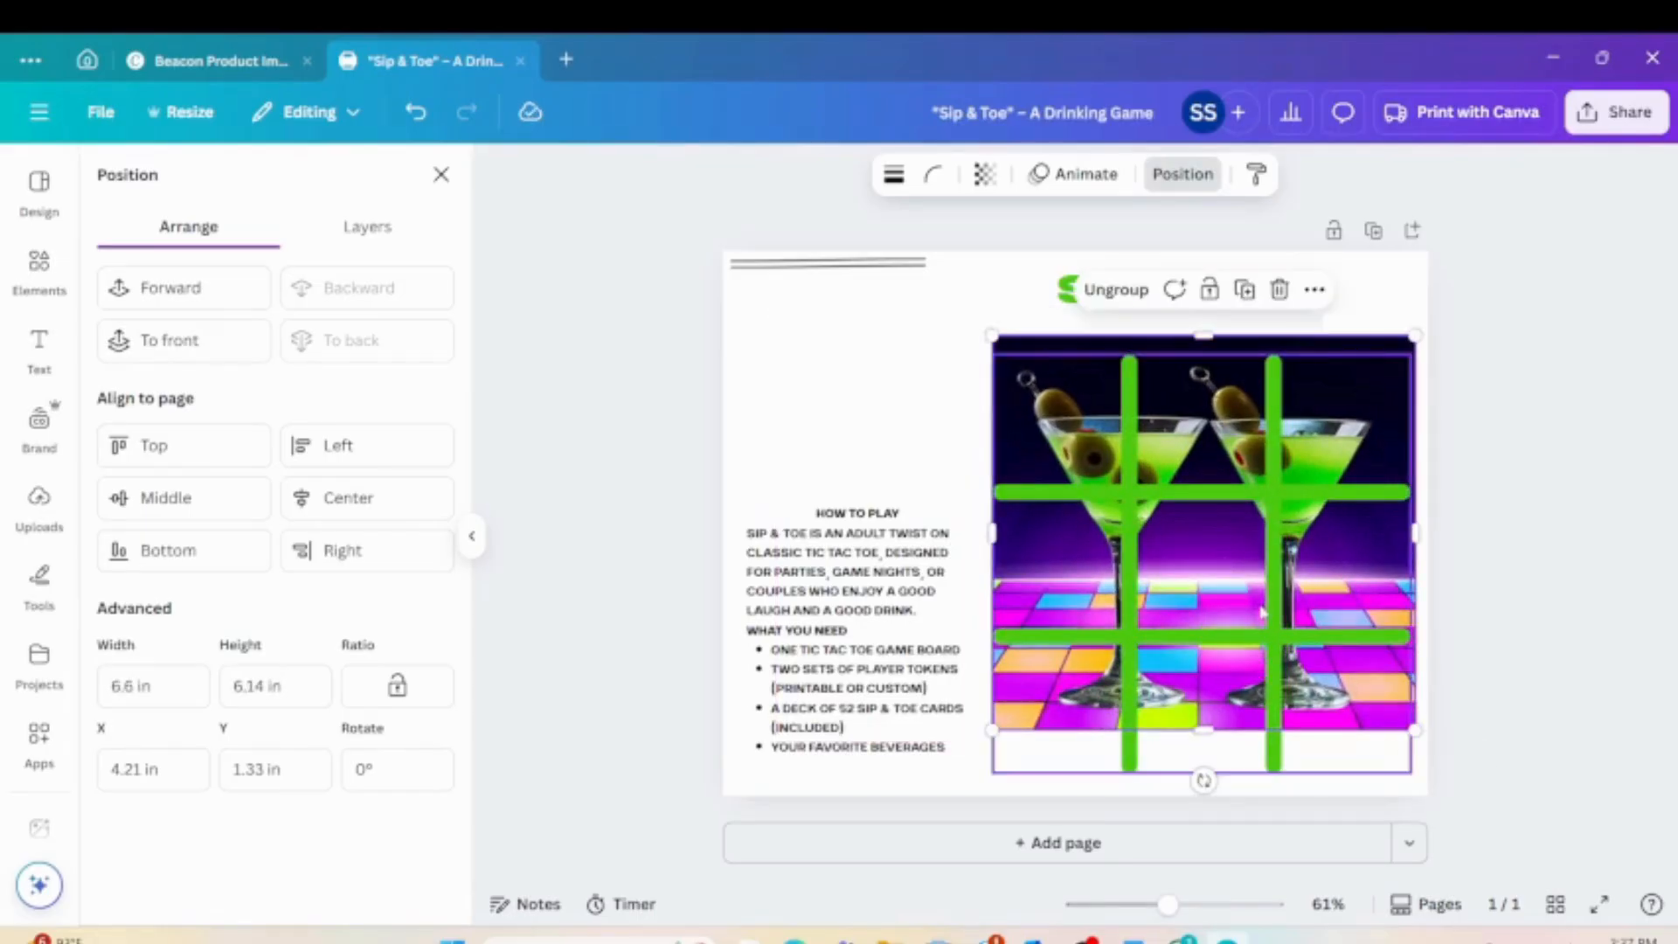
pyautogui.moveTo(1203, 727); pyautogui.dragTo(1203, 772)
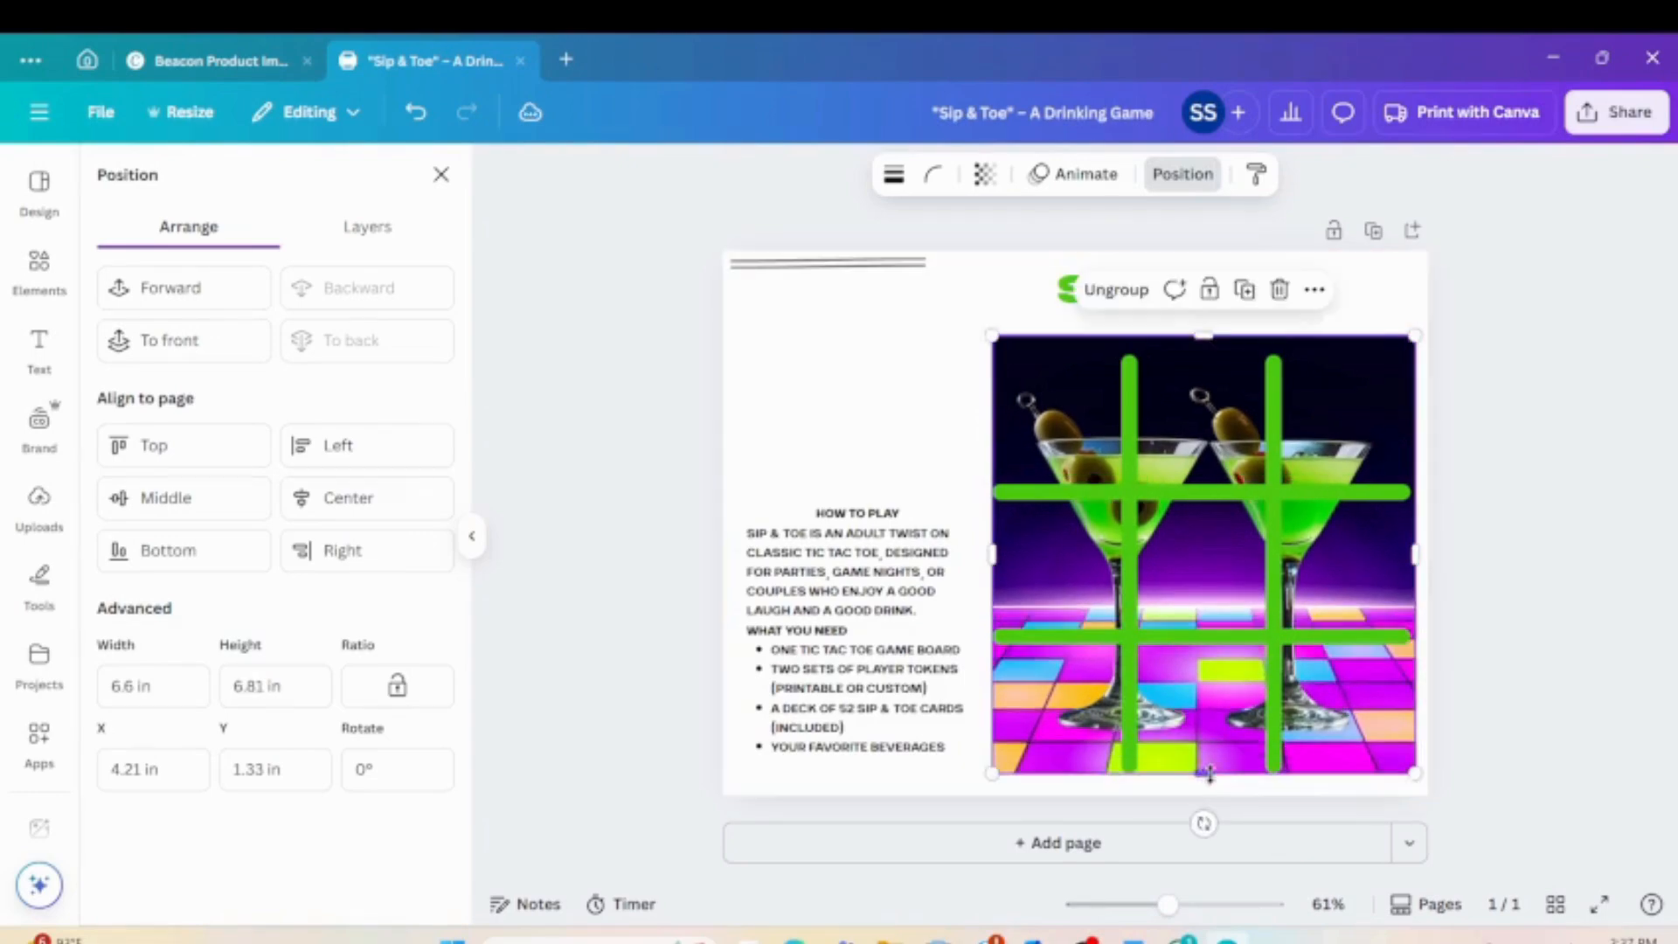
pyautogui.moveTo(1352, 362); pyautogui.dragTo(1348, 359)
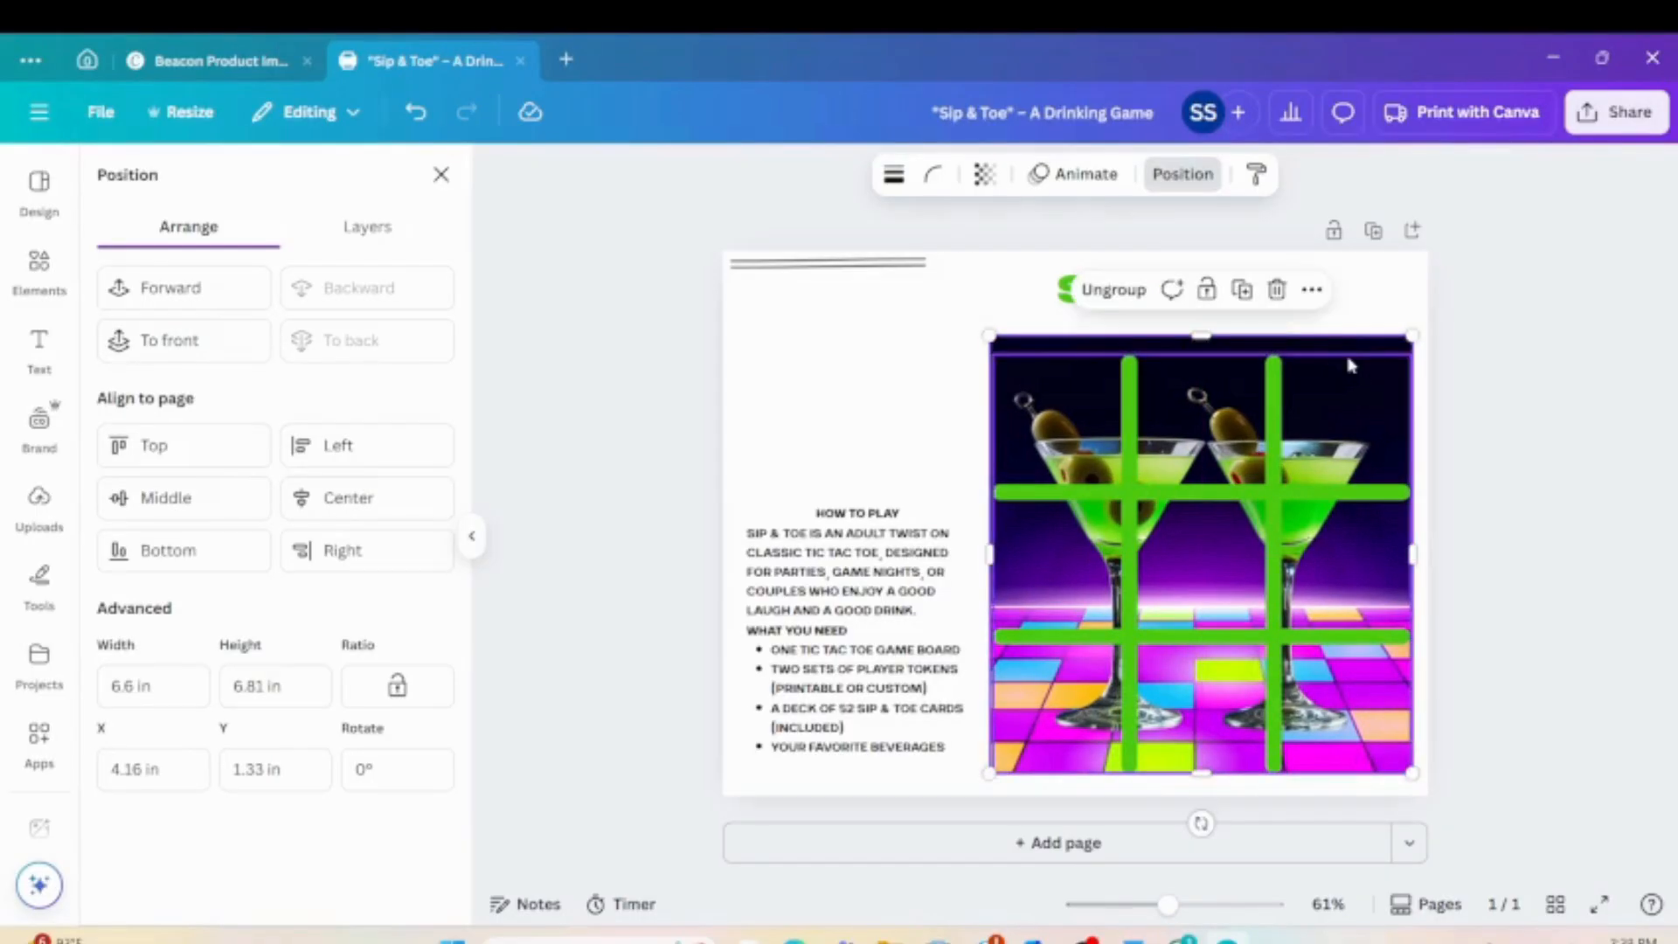
pyautogui.click(873, 341)
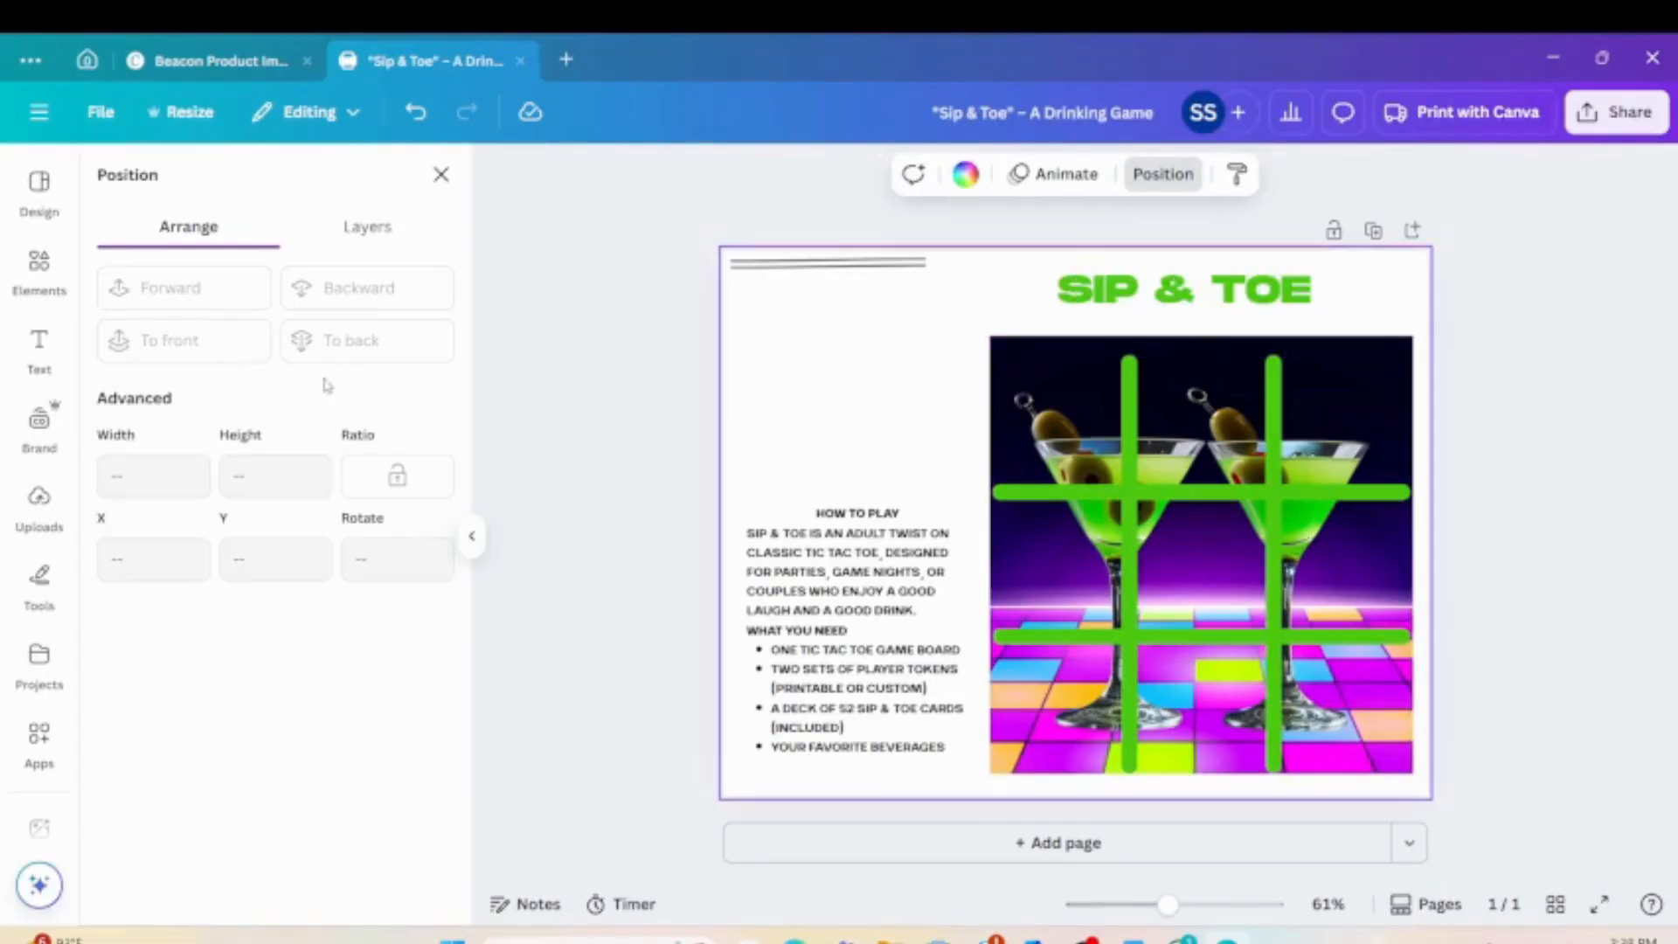
# Add a rounded square shape and stretch it to cover the whole tic-tac-toe grid.
pyautogui.click(28, 281)
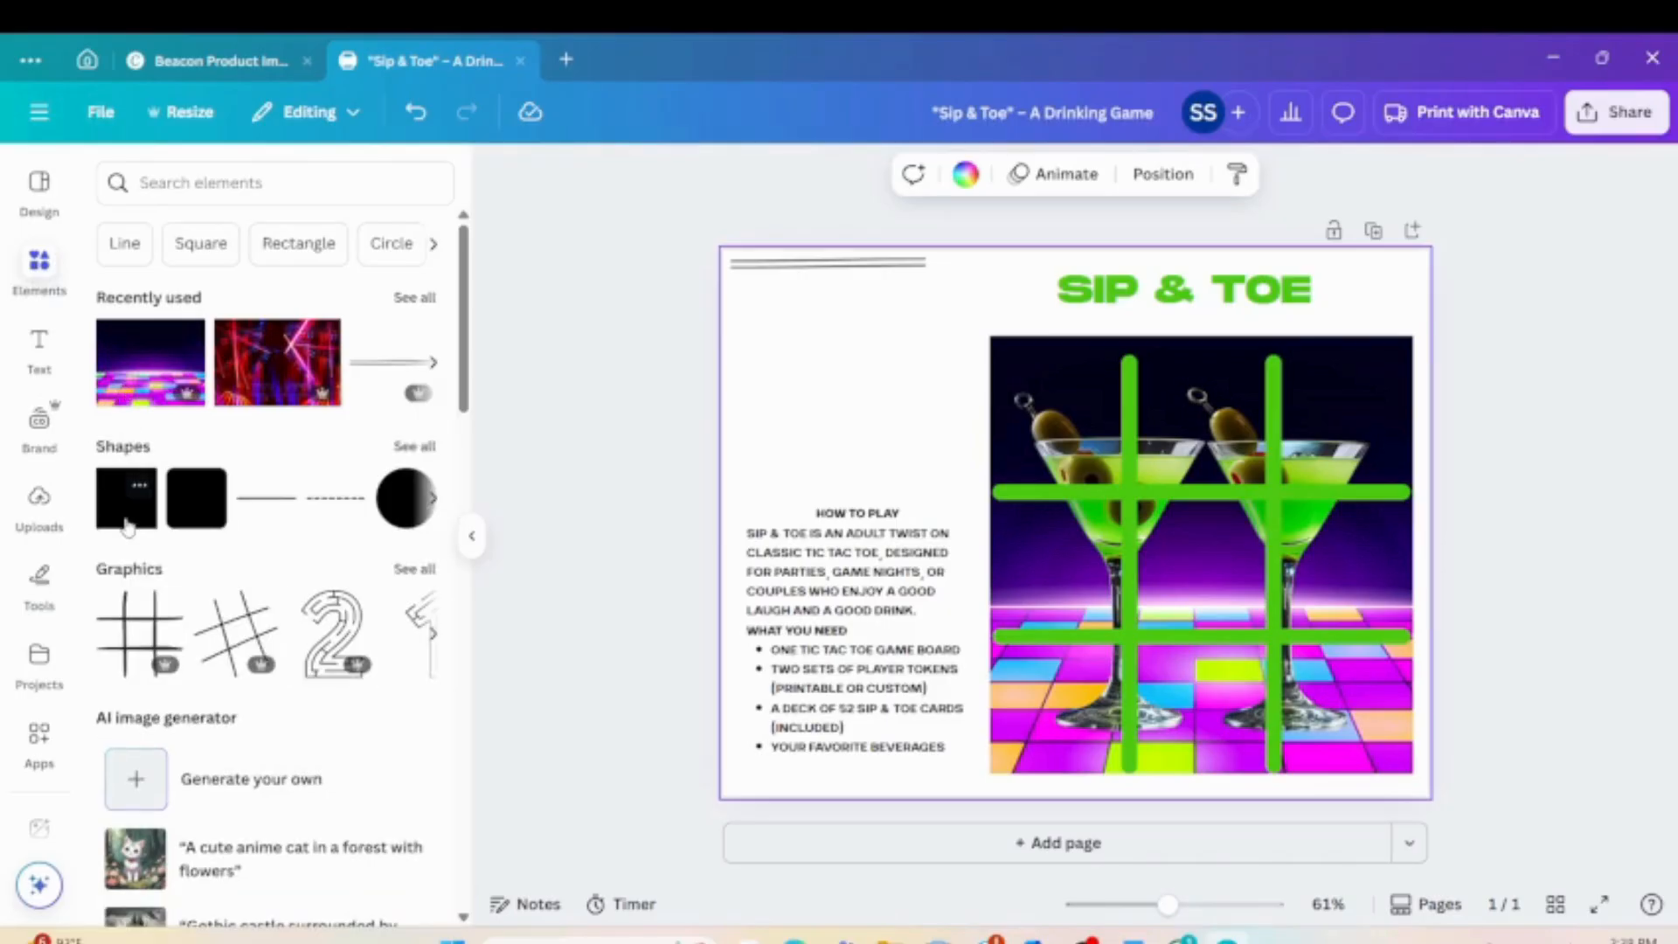
pyautogui.click(194, 517)
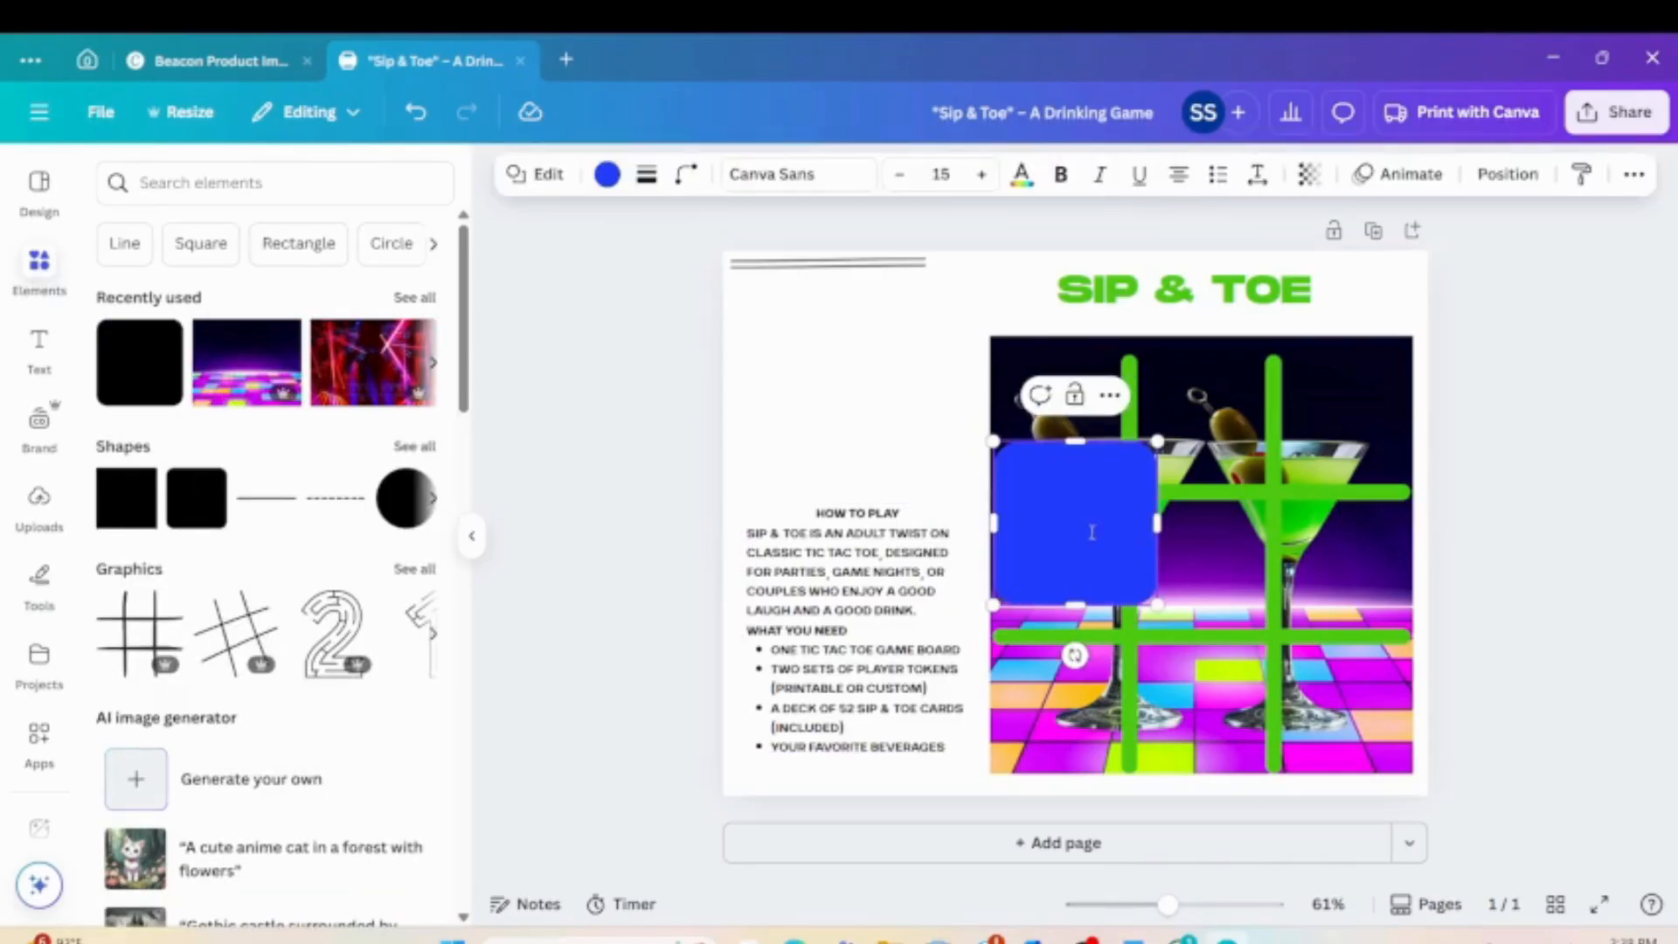
pyautogui.moveTo(1082, 486); pyautogui.dragTo(1070, 400)
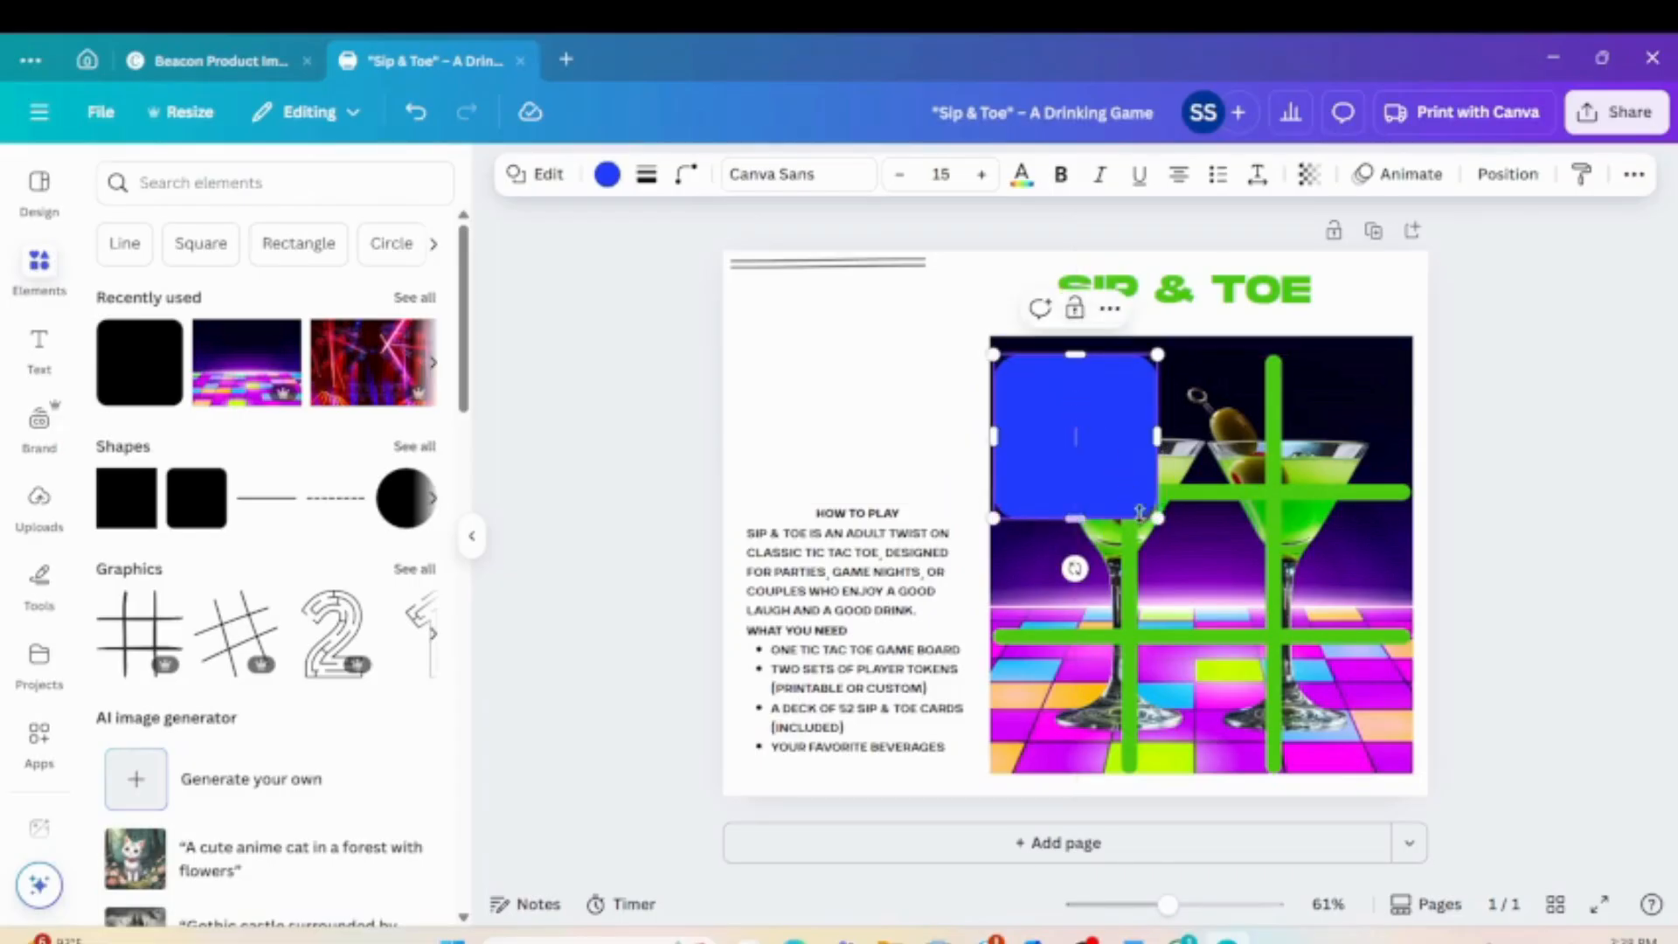
pyautogui.moveTo(1155, 519); pyautogui.dragTo(1290, 621)
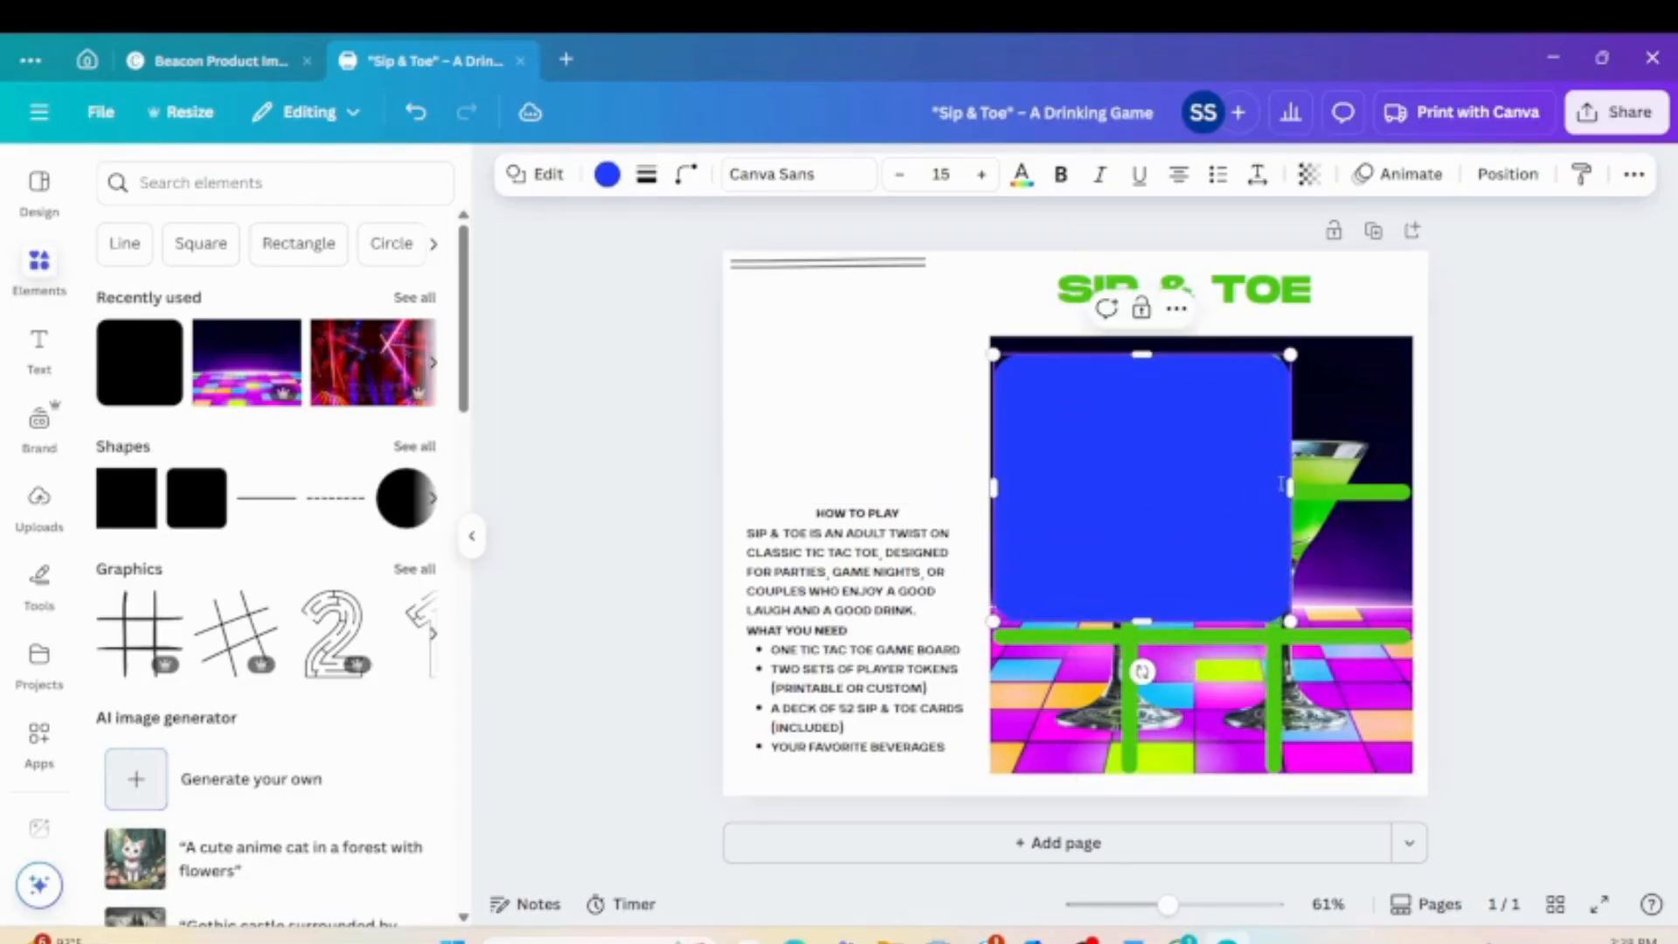
pyautogui.moveTo(1290, 490); pyautogui.dragTo(1410, 491)
pyautogui.moveTo(1202, 622); pyautogui.dragTo(1194, 773)
pyautogui.moveTo(1191, 685)
pyautogui.mouseDown()
pyautogui.moveTo(1187, 672)
pyautogui.moveTo(1190, 686)
pyautogui.mouseUp()
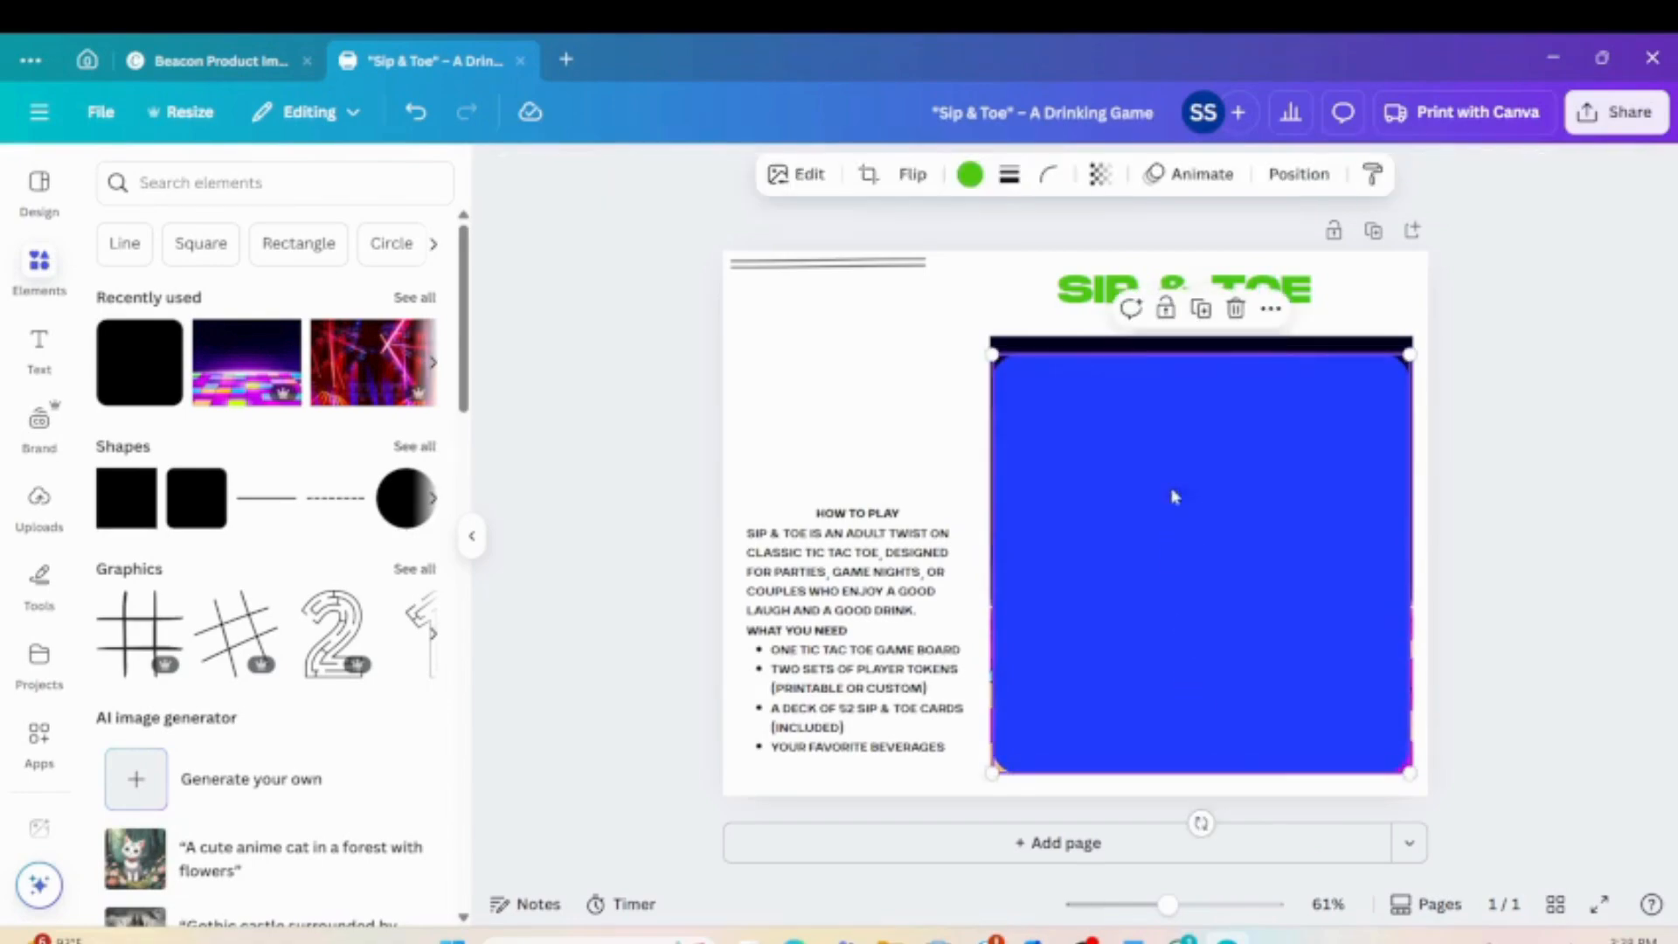
# Trim the upper edge of the grouped martini picture to line up with the blue square and round the picture's corners.
pyautogui.click(1139, 339)
pyautogui.moveTo(1202, 334); pyautogui.dragTo(1199, 354)
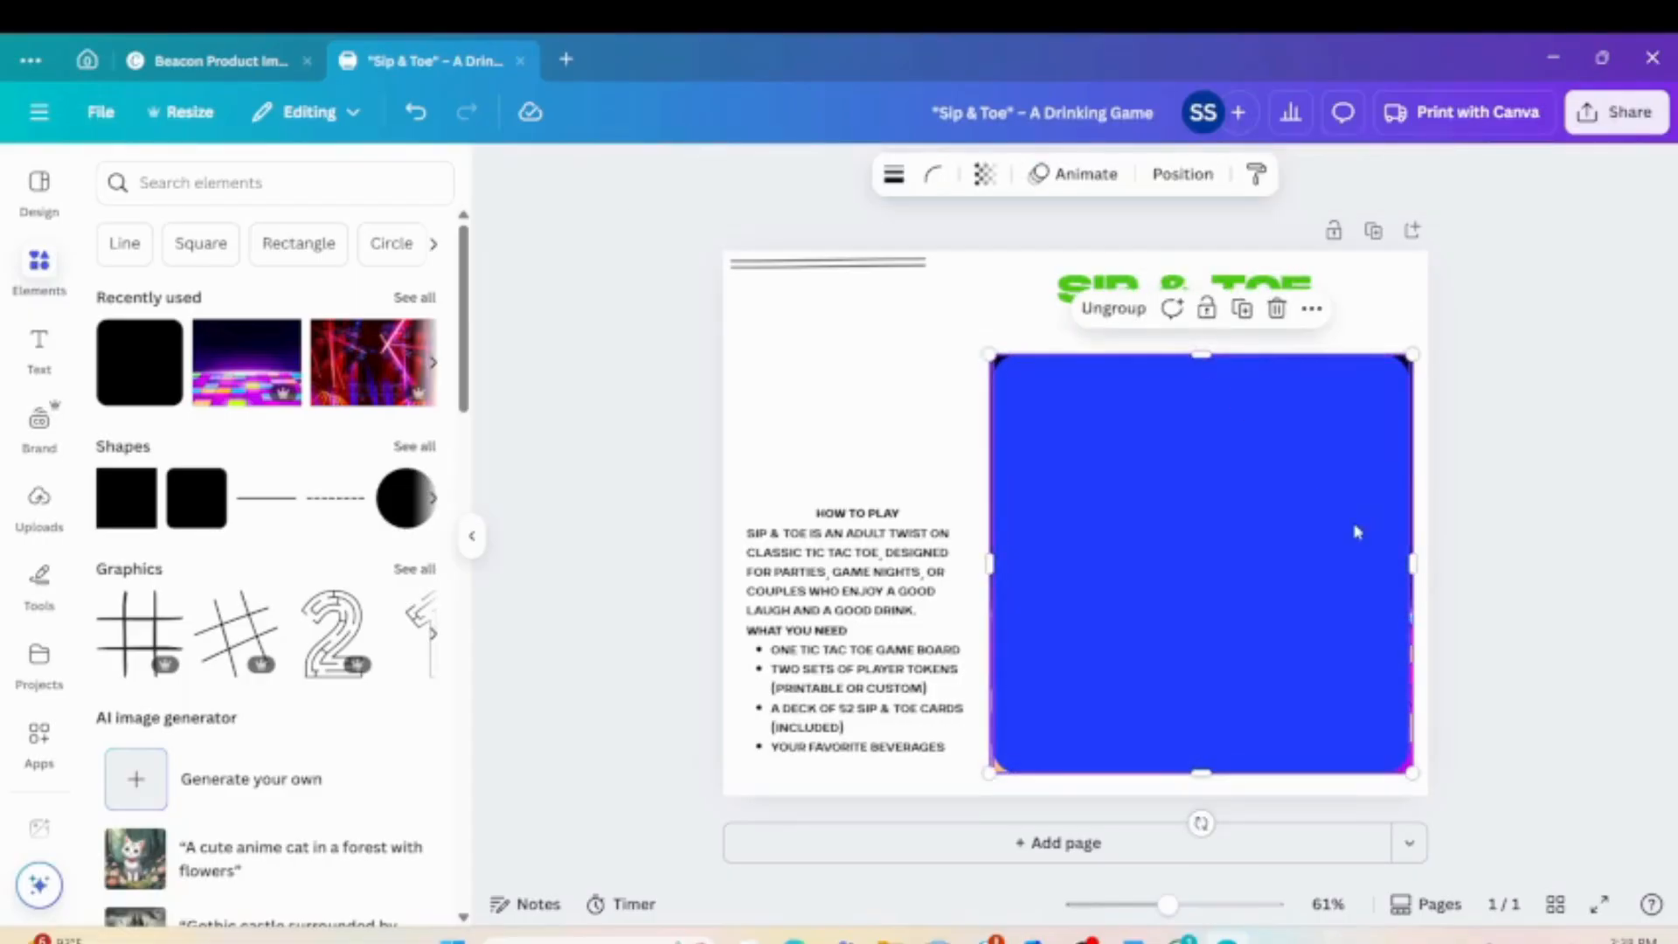
pyautogui.click(933, 174)
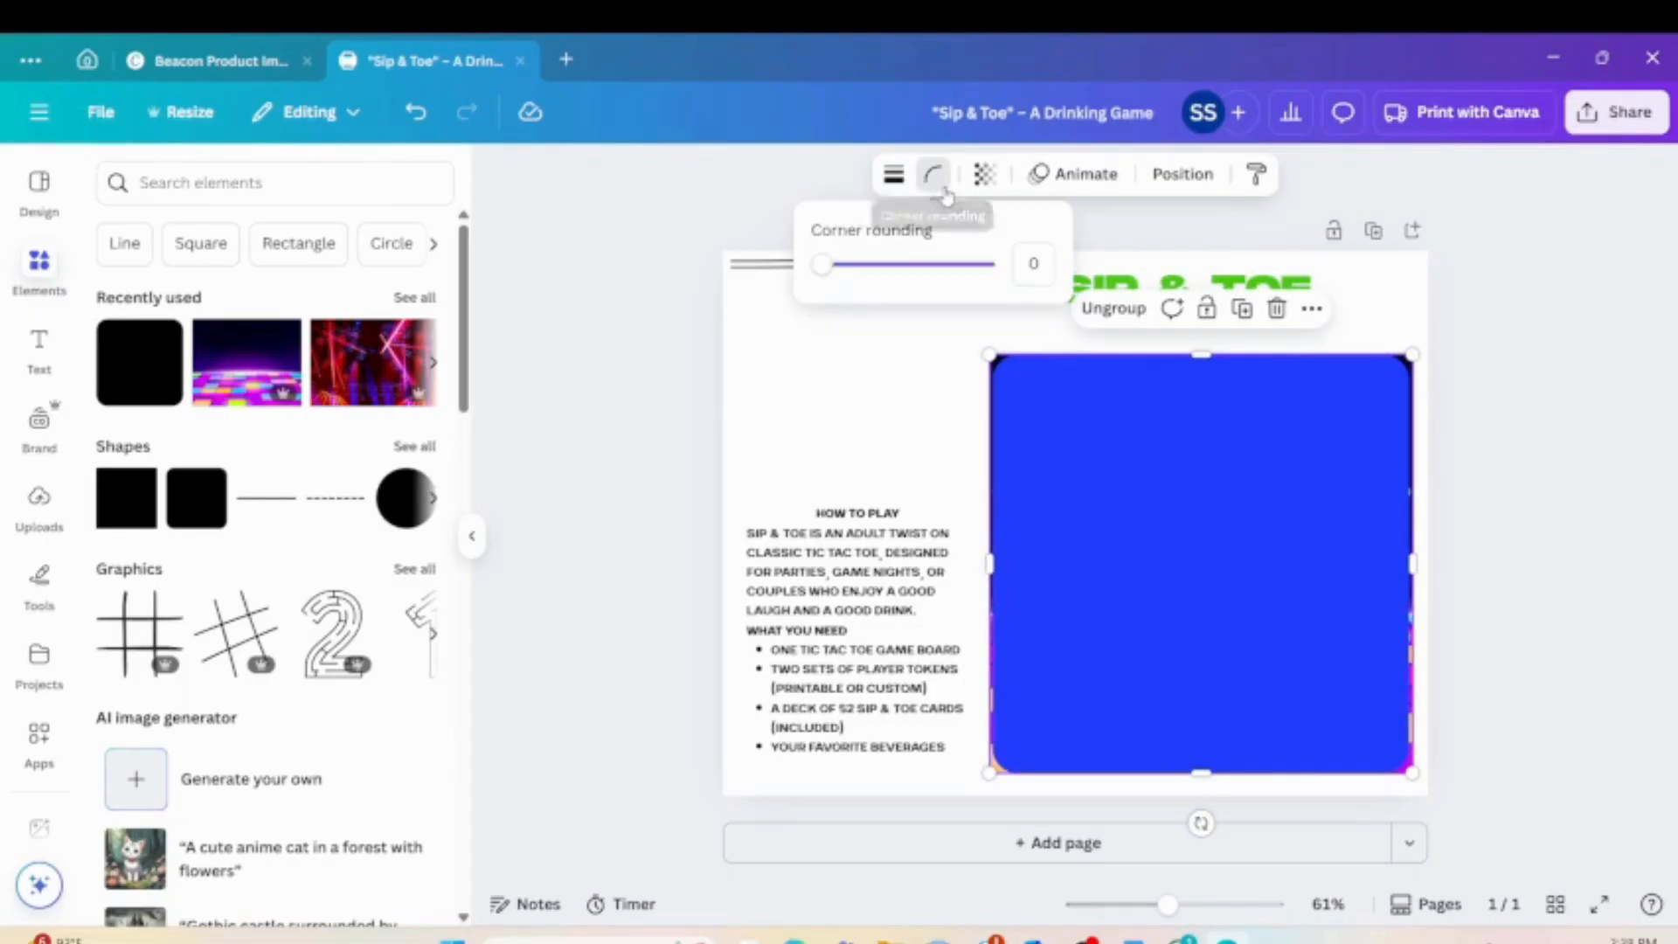
pyautogui.moveTo(821, 264); pyautogui.dragTo(887, 287)
# Widen the blue rounded square on both sides to the picture's full width, about 6.6 × 6.51 in.
pyautogui.click(1175, 566)
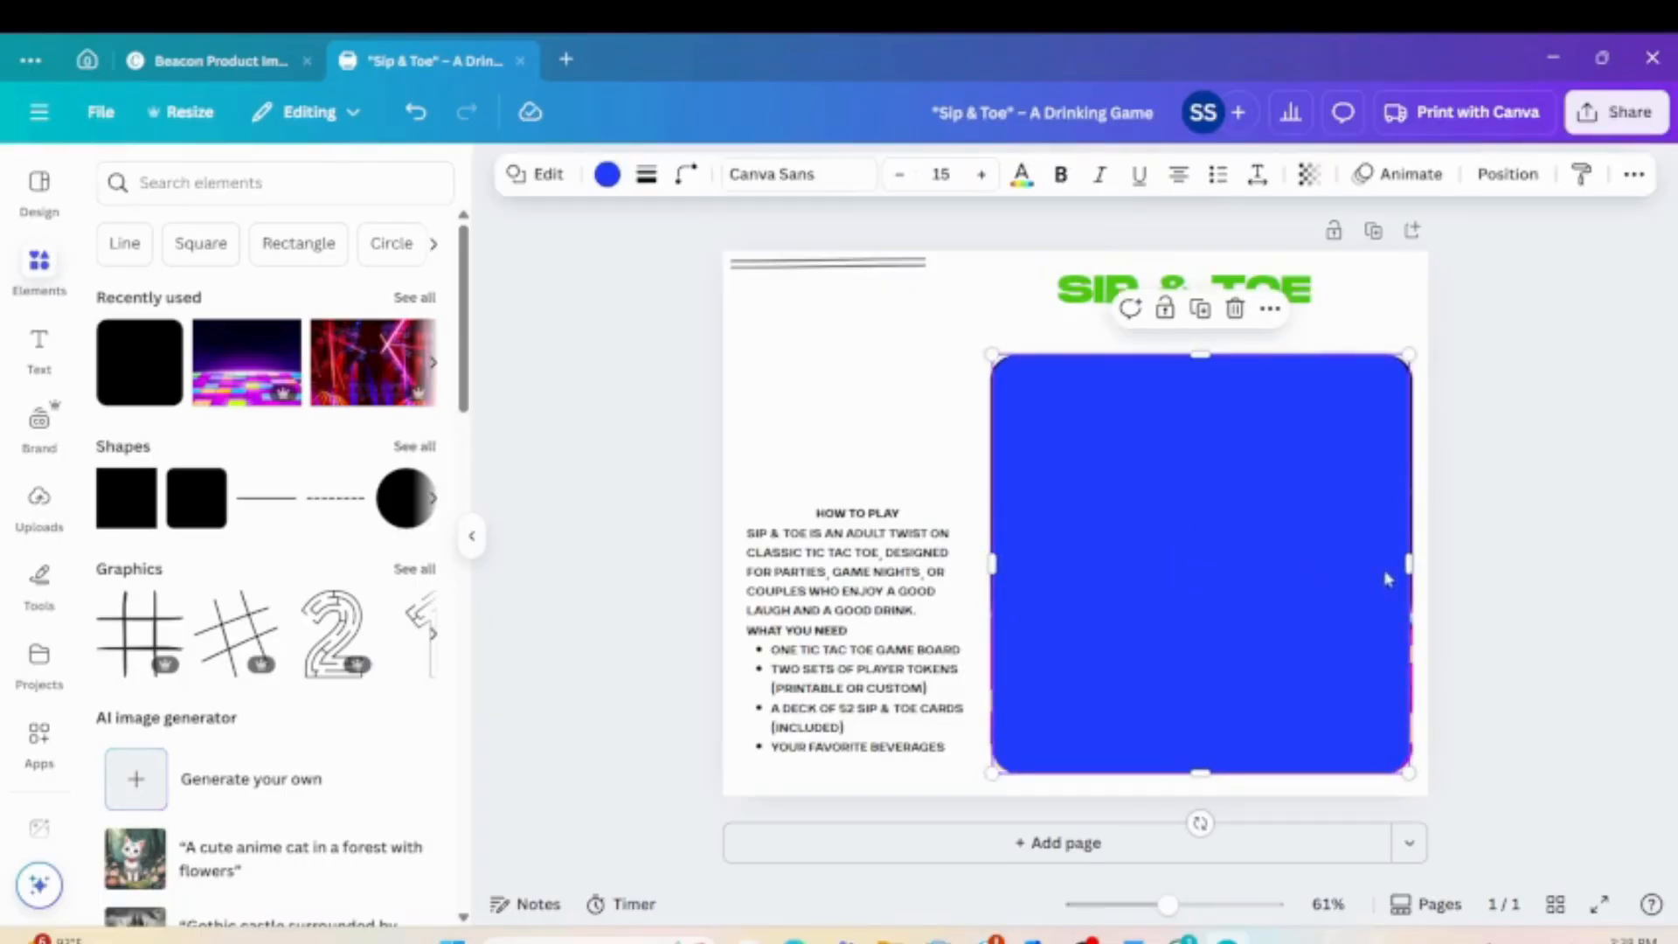
pyautogui.moveTo(1405, 565); pyautogui.dragTo(1410, 565)
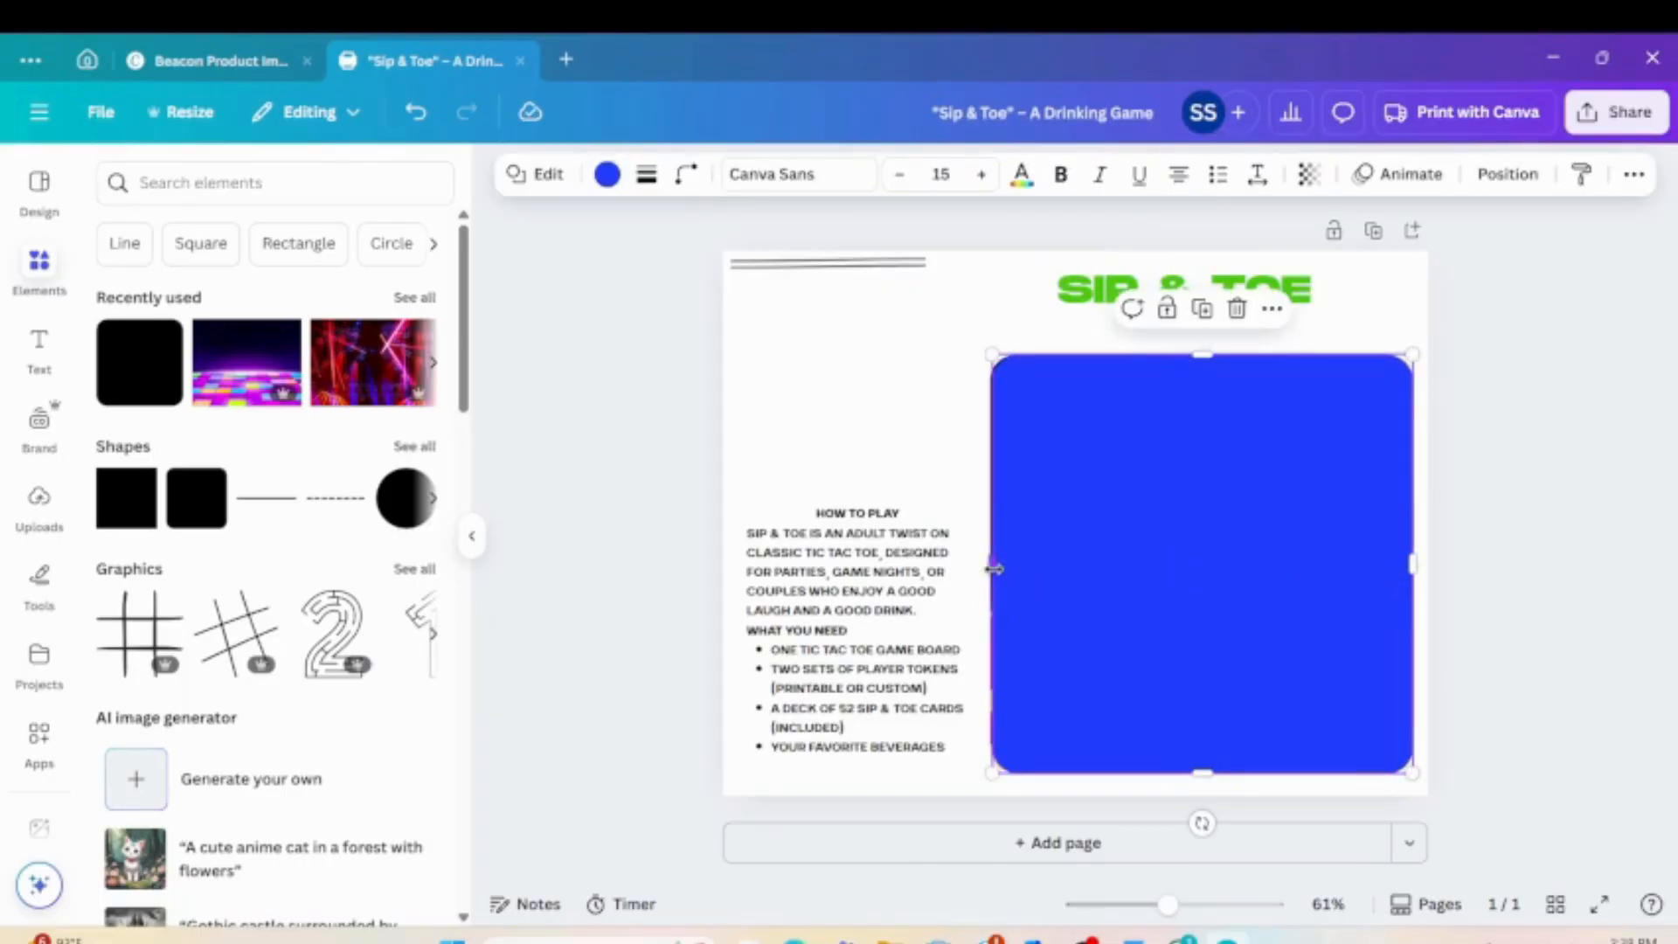
pyautogui.moveTo(993, 569); pyautogui.dragTo(989, 565)
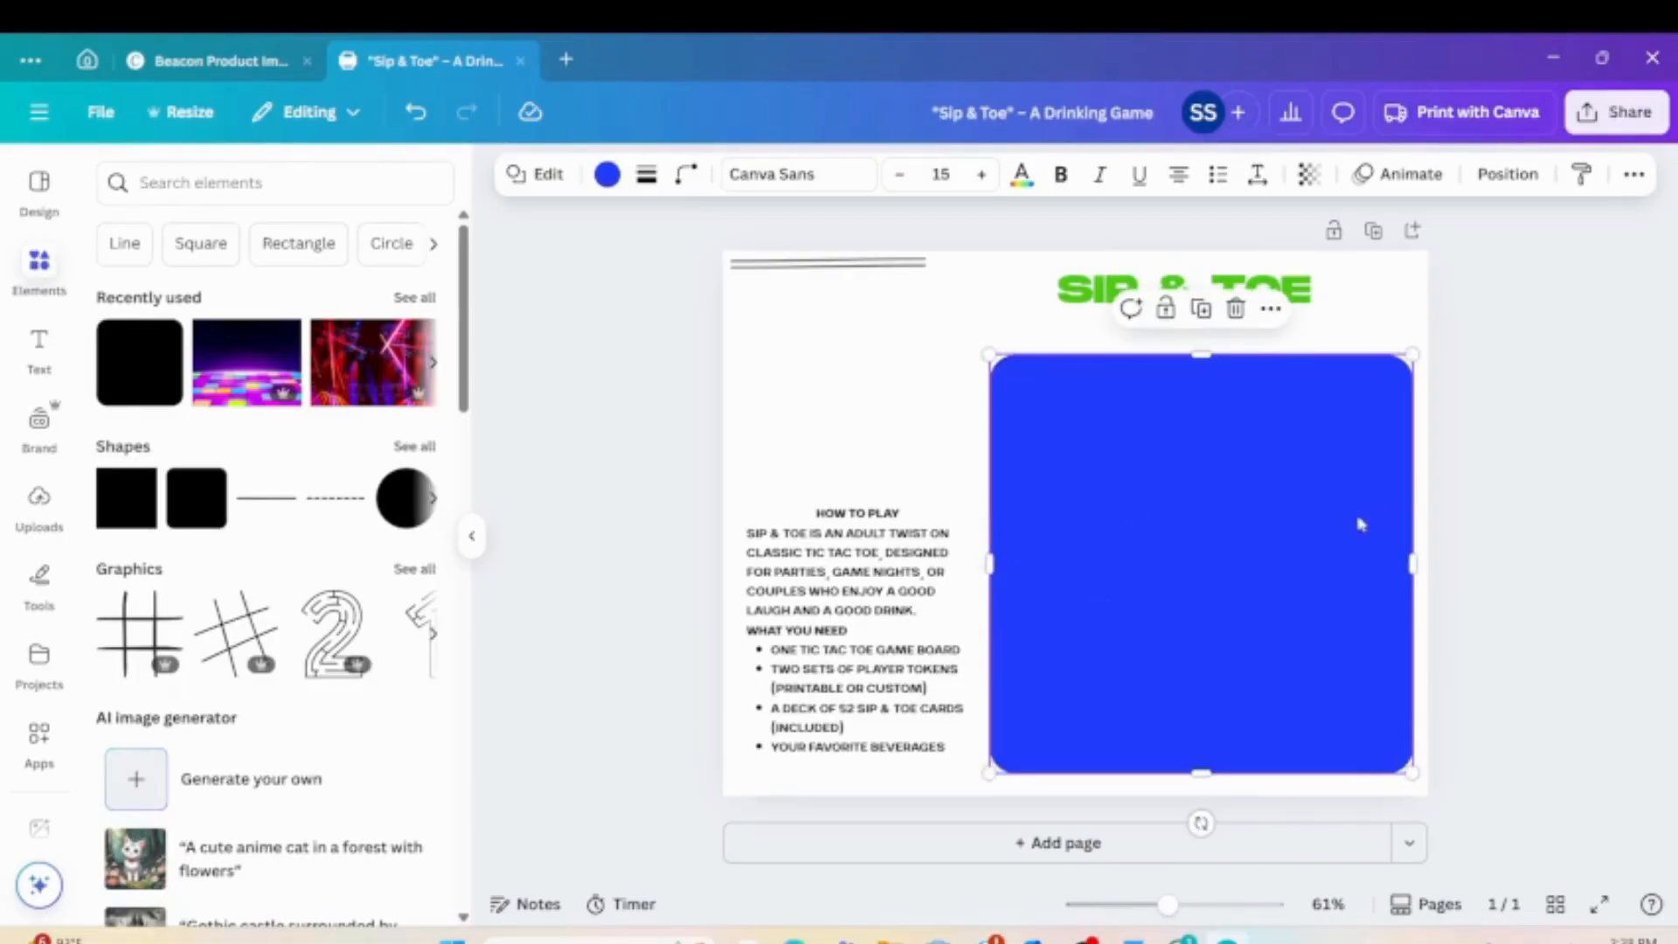
# Recolor the blue rounded square white and set its transparency to 56.
pyautogui.click(1264, 490)
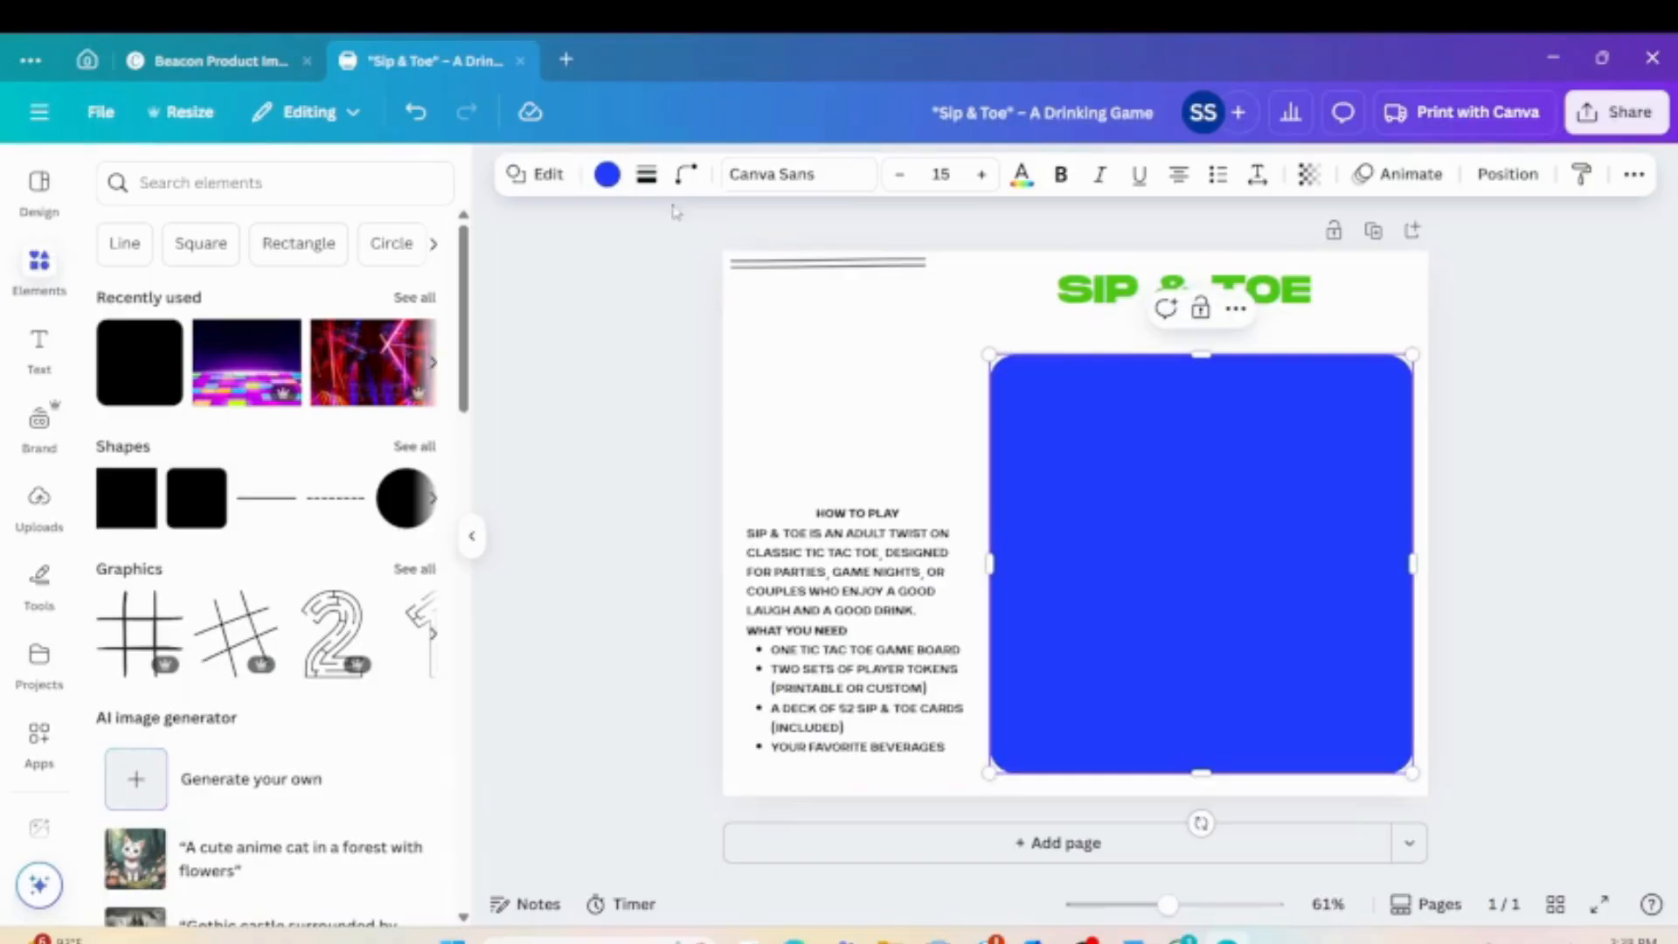
pyautogui.click(607, 175)
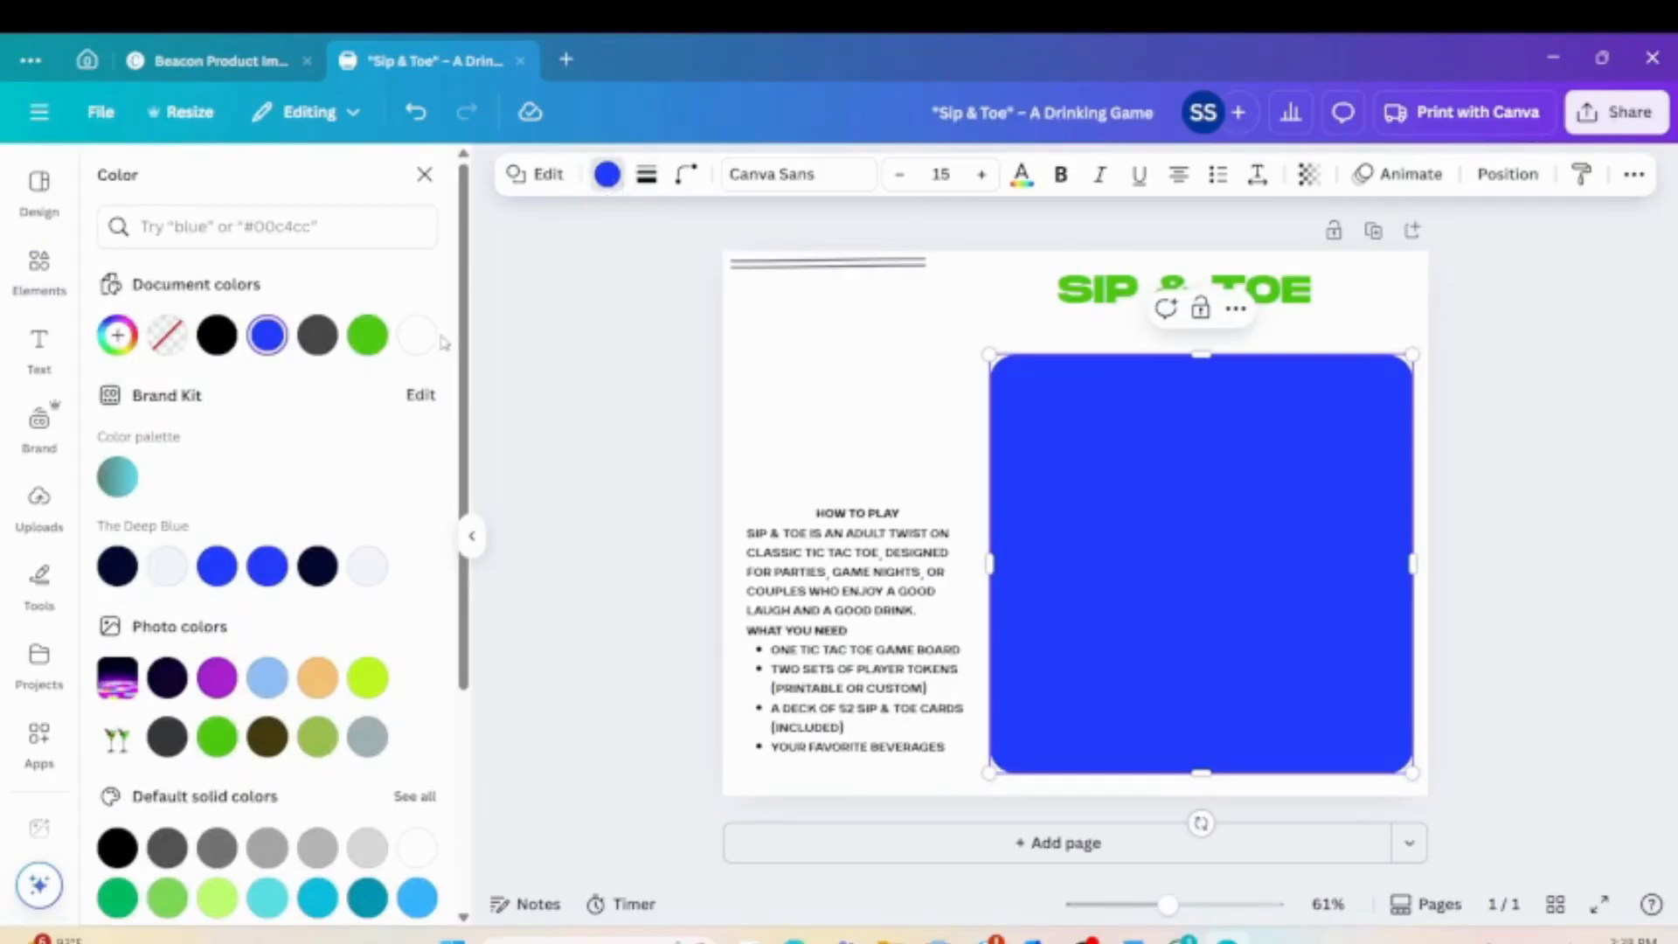
pyautogui.click(418, 336)
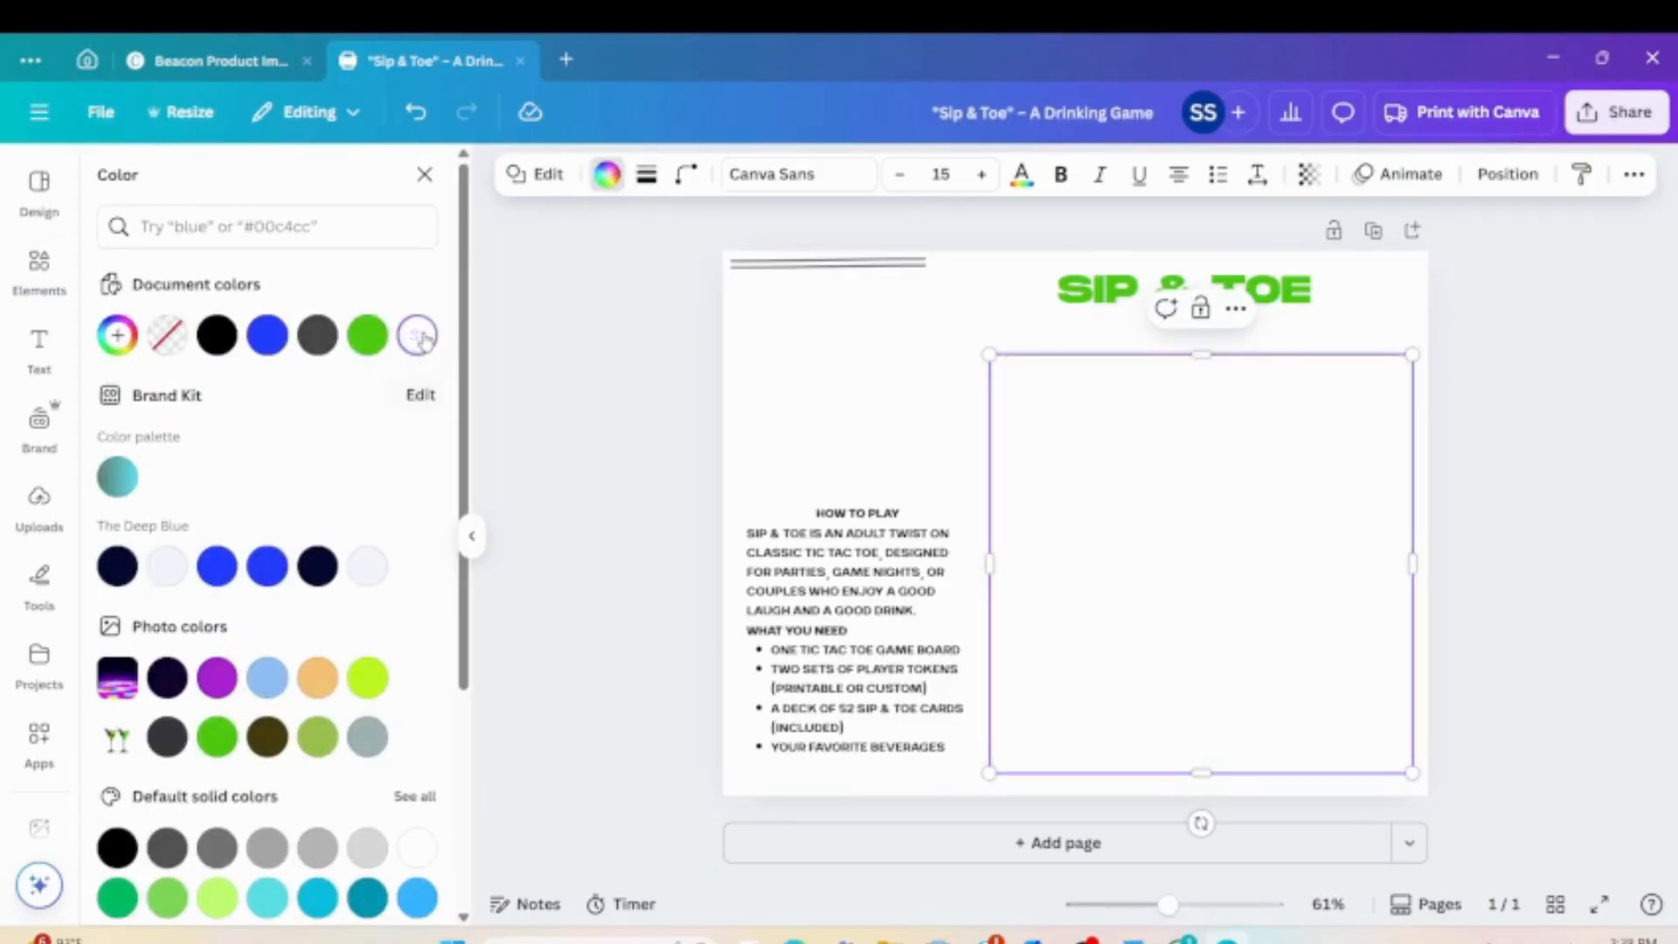
pyautogui.click(1308, 174)
pyautogui.click(1290, 277)
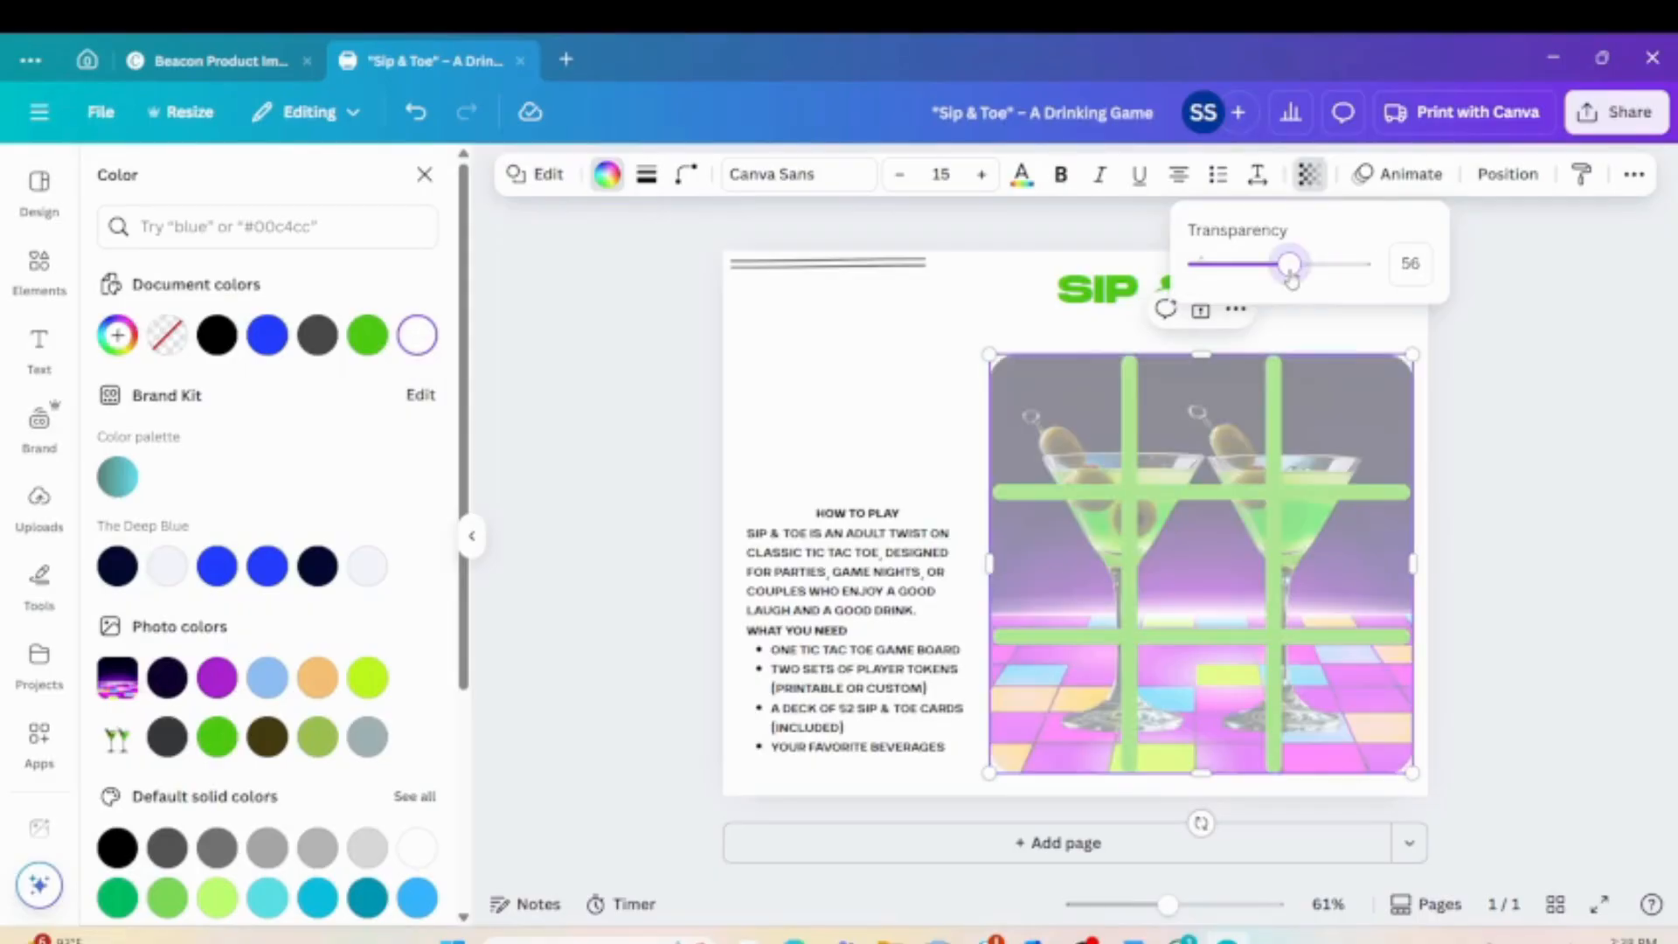
pyautogui.click(1520, 493)
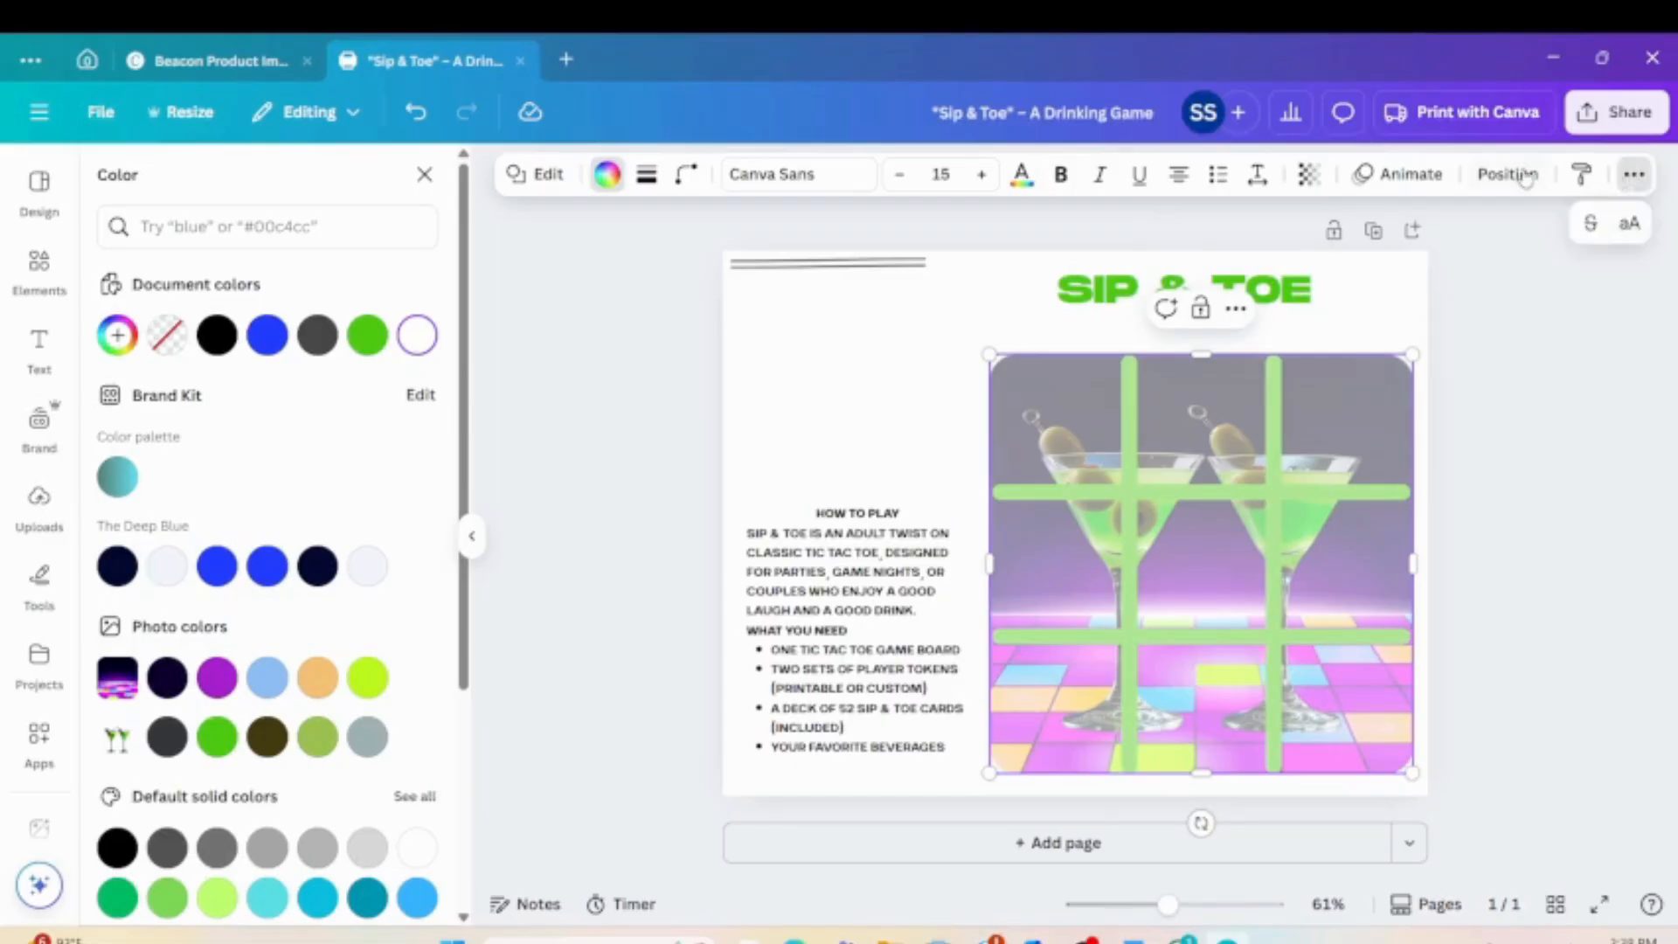
# Reorder the translucent white square so it sits behind the tic-tac-toe grid but in front of the martini picture.
pyautogui.click(1496, 176)
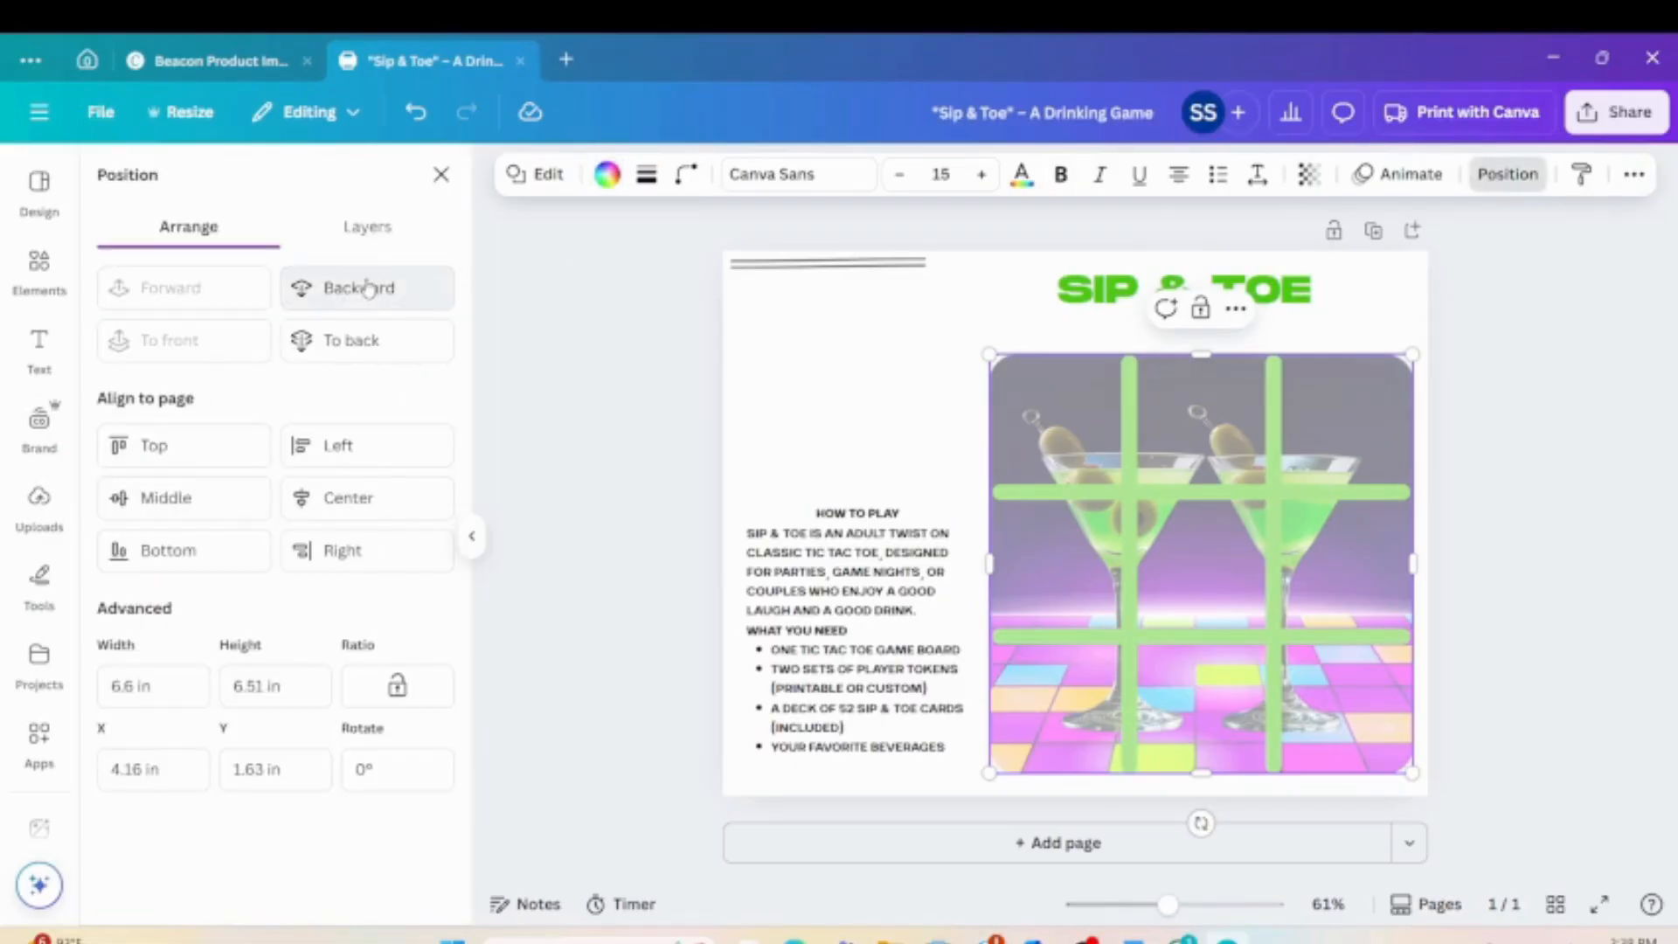
pyautogui.click(367, 226)
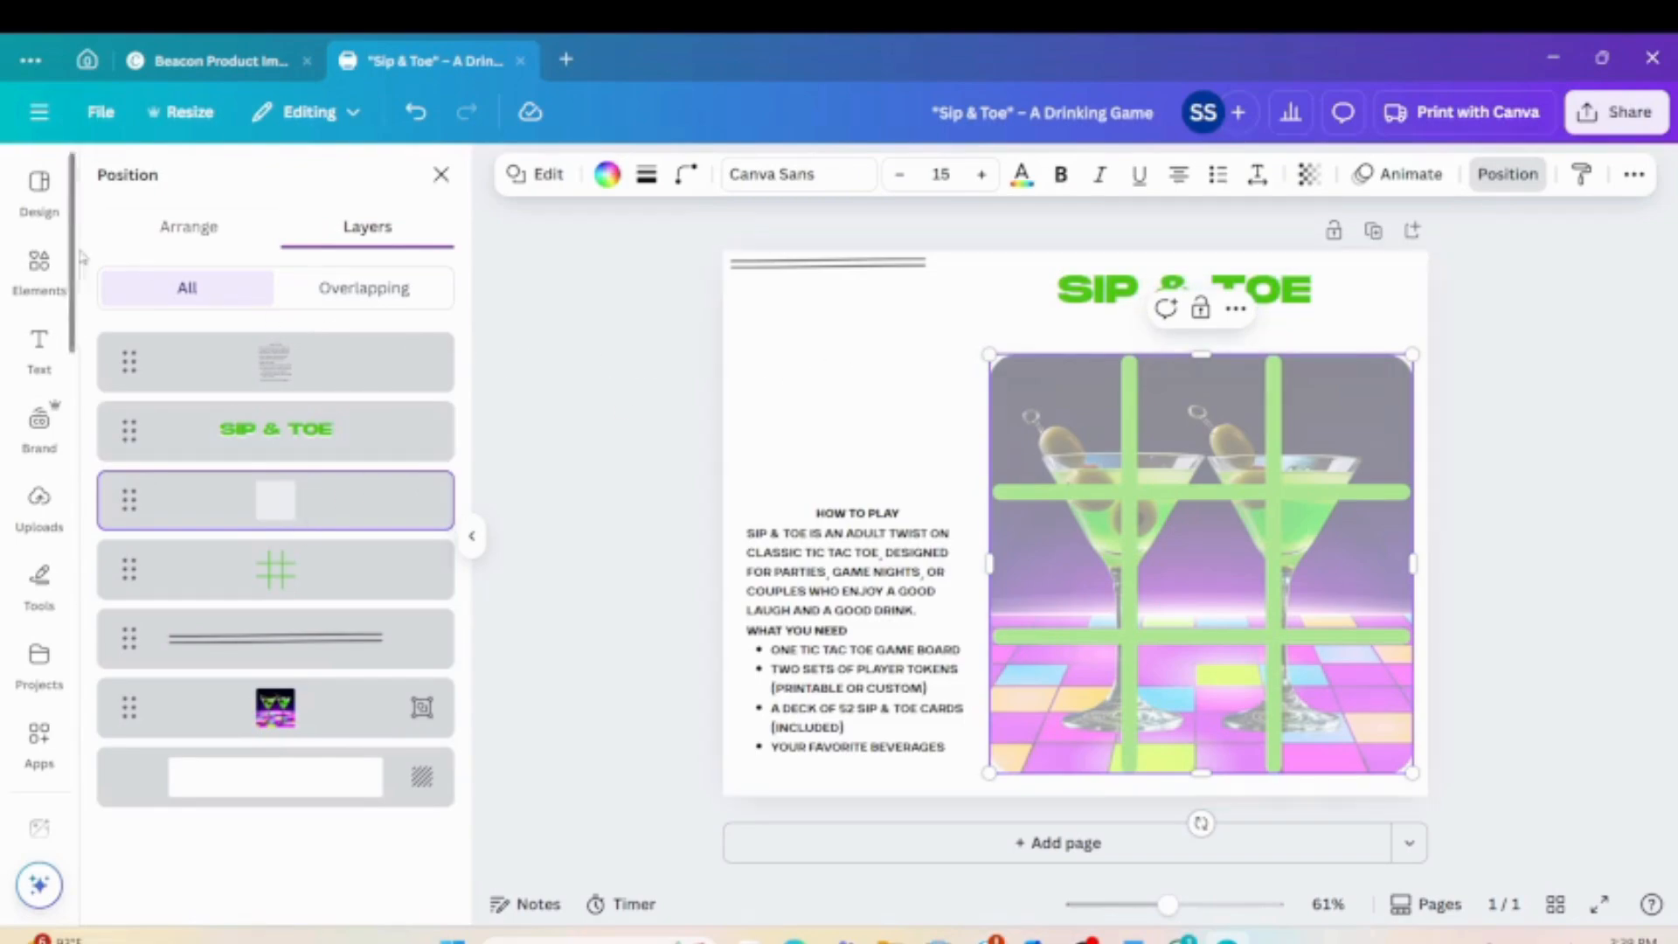
pyautogui.click(187, 228)
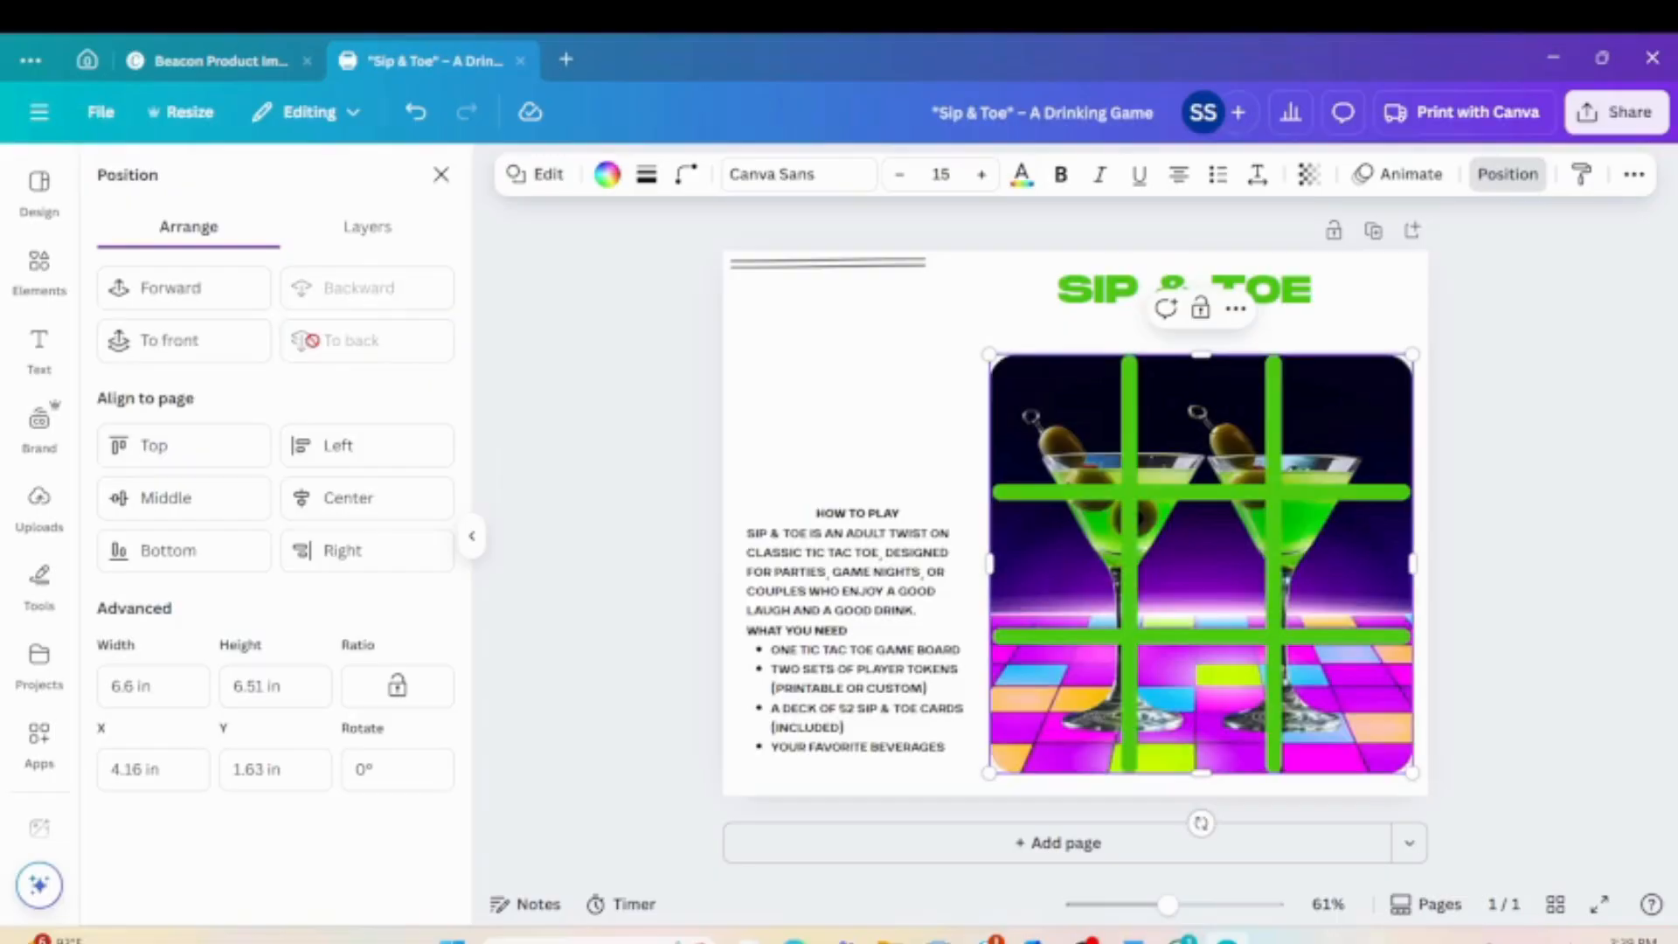
pyautogui.click(235, 299)
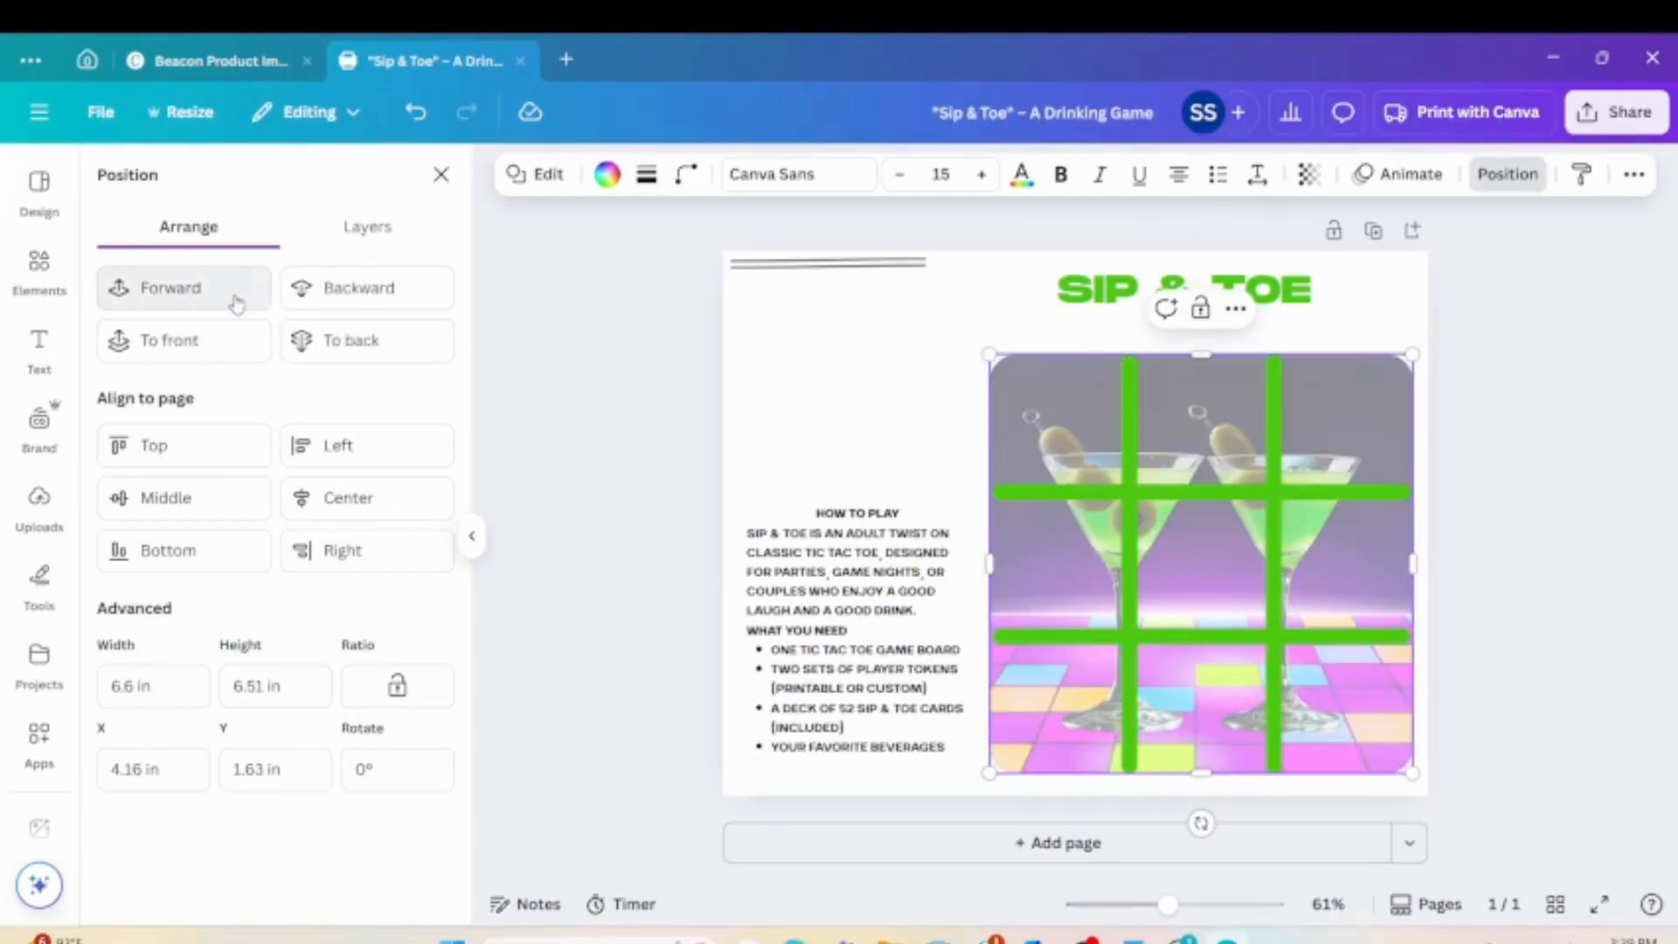
pyautogui.click(1554, 570)
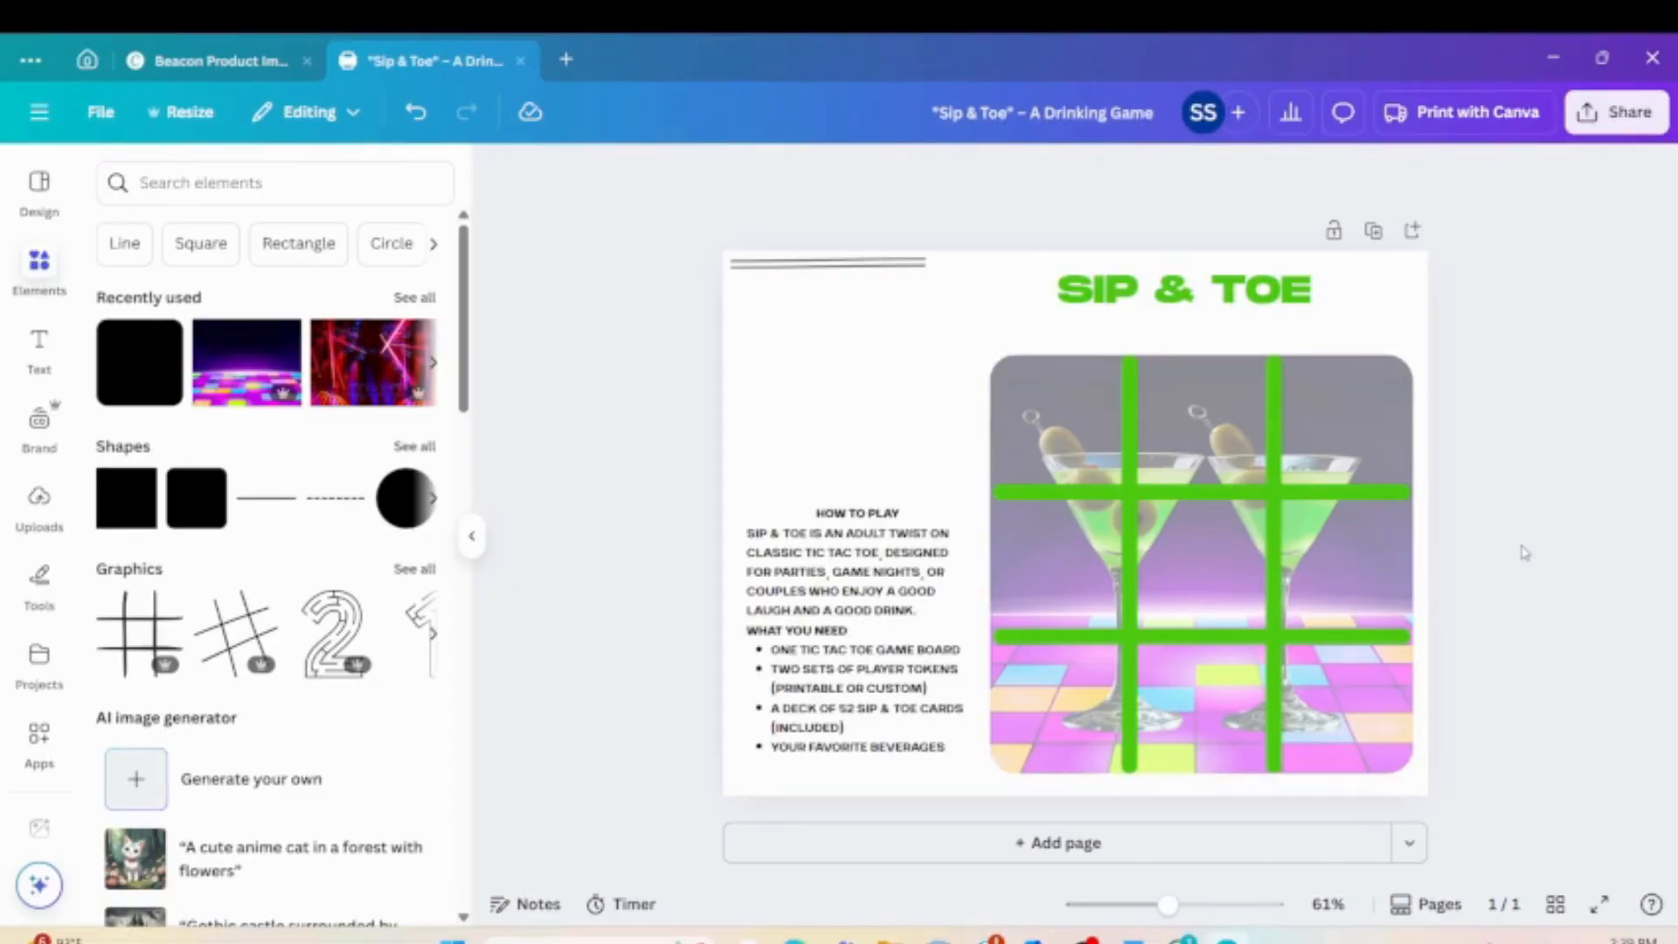
# Select the grouped martini picture beneath the grid and set its transparency to 58.
pyautogui.click(1374, 376)
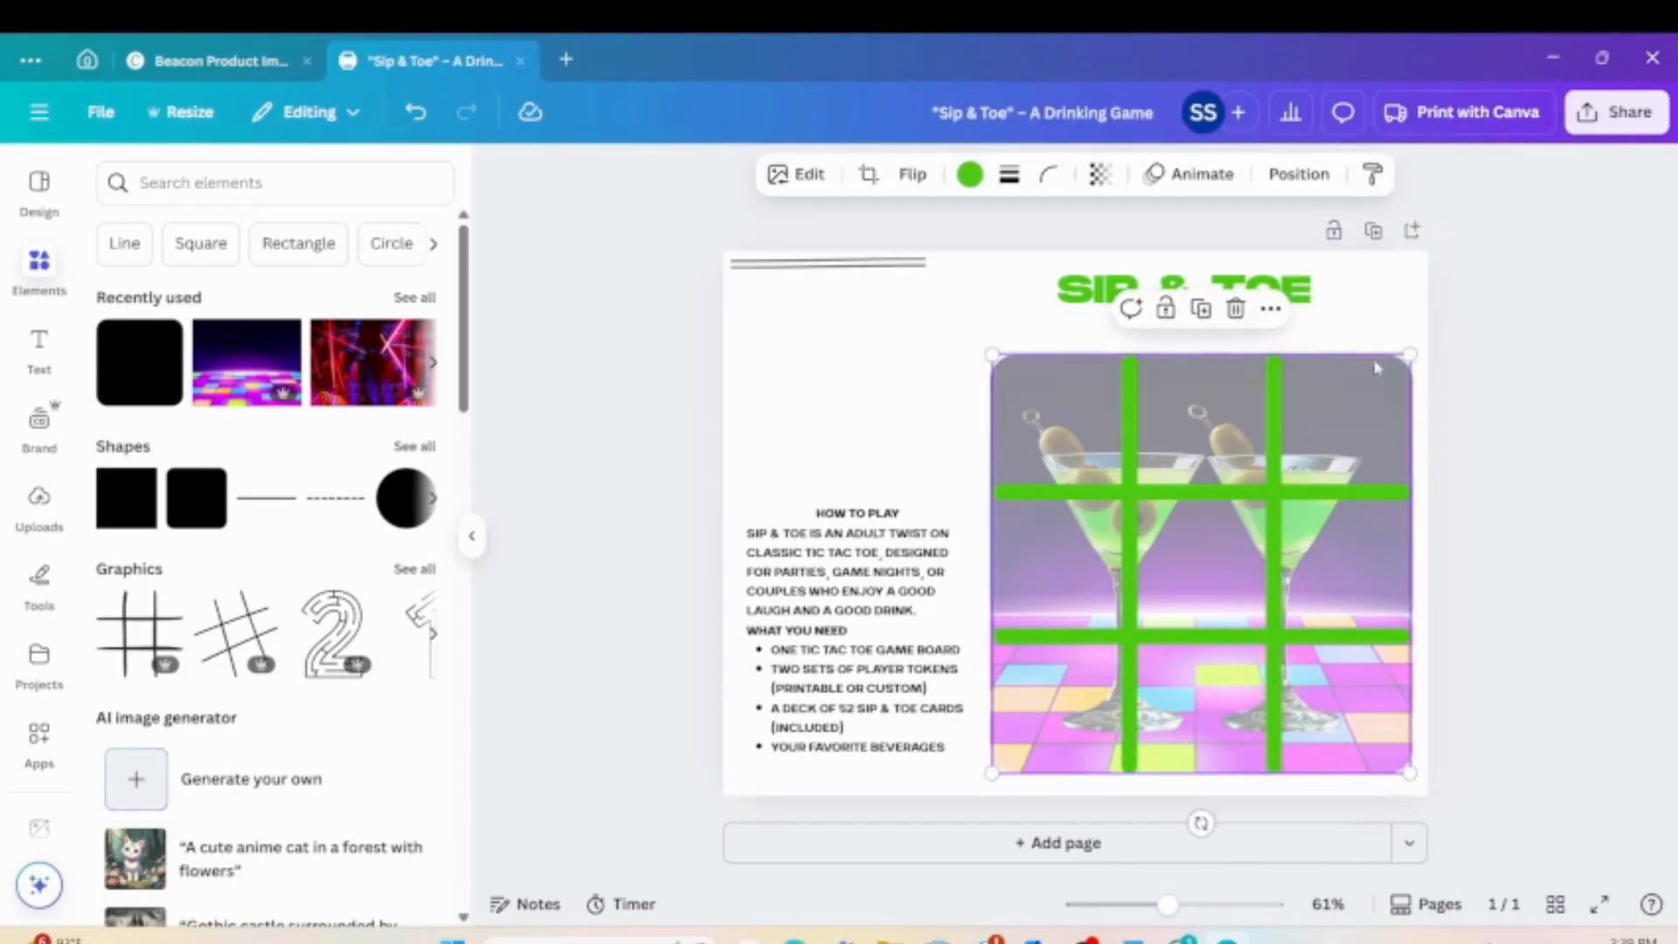
pyautogui.click(1302, 187)
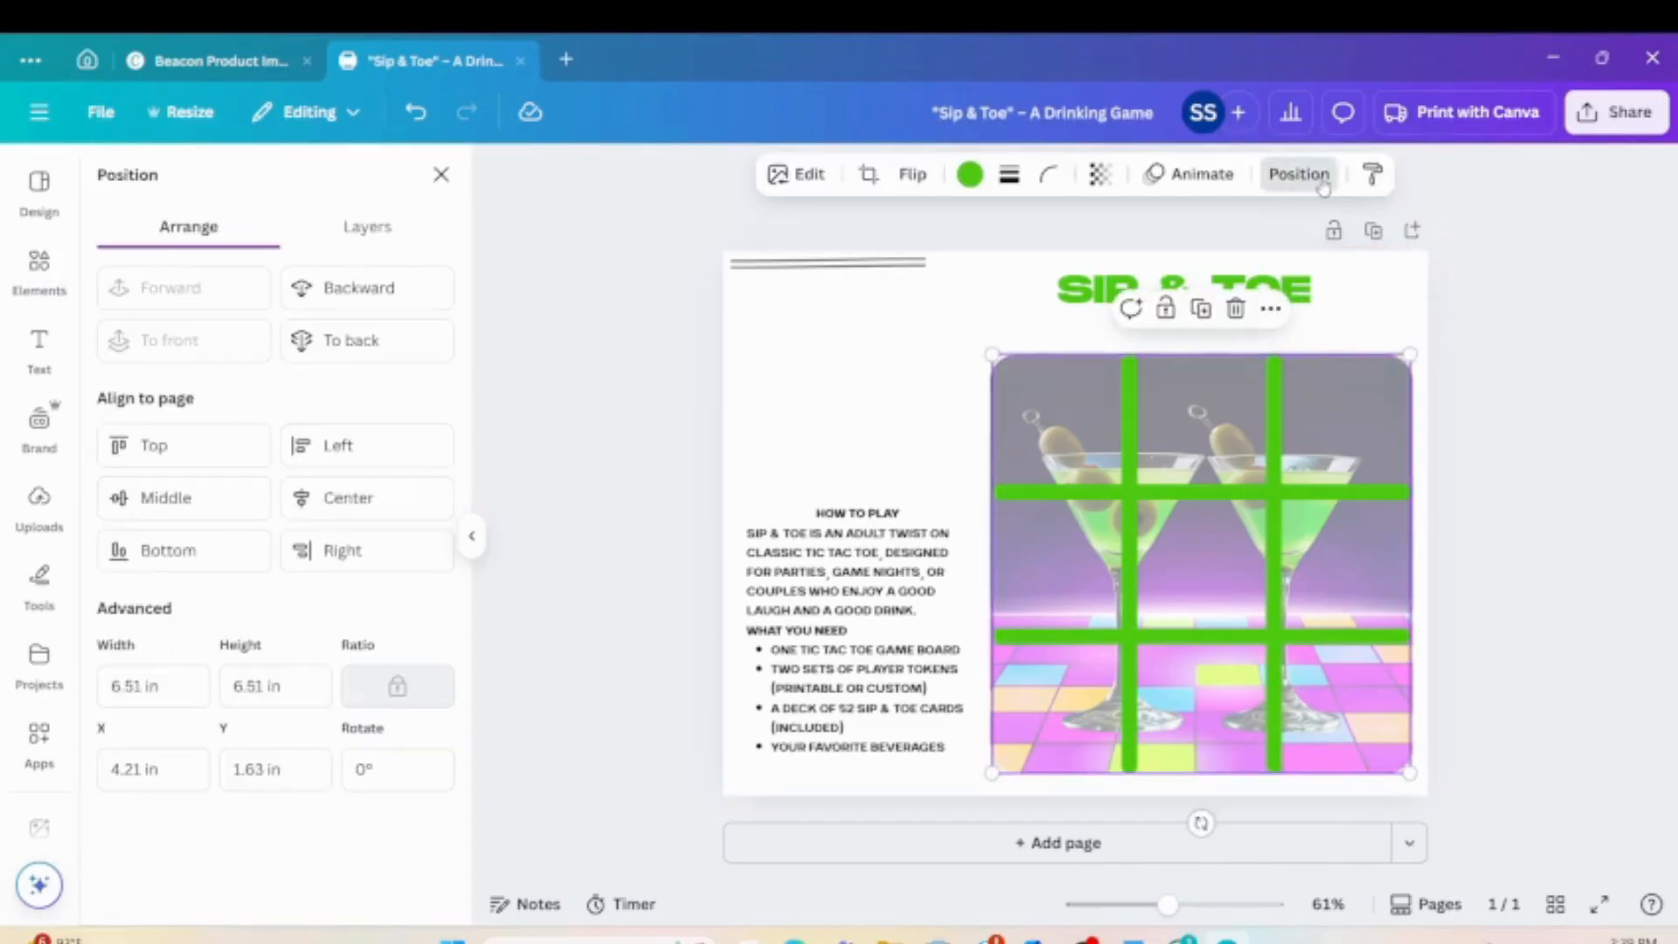
pyautogui.click(354, 233)
pyautogui.click(420, 703)
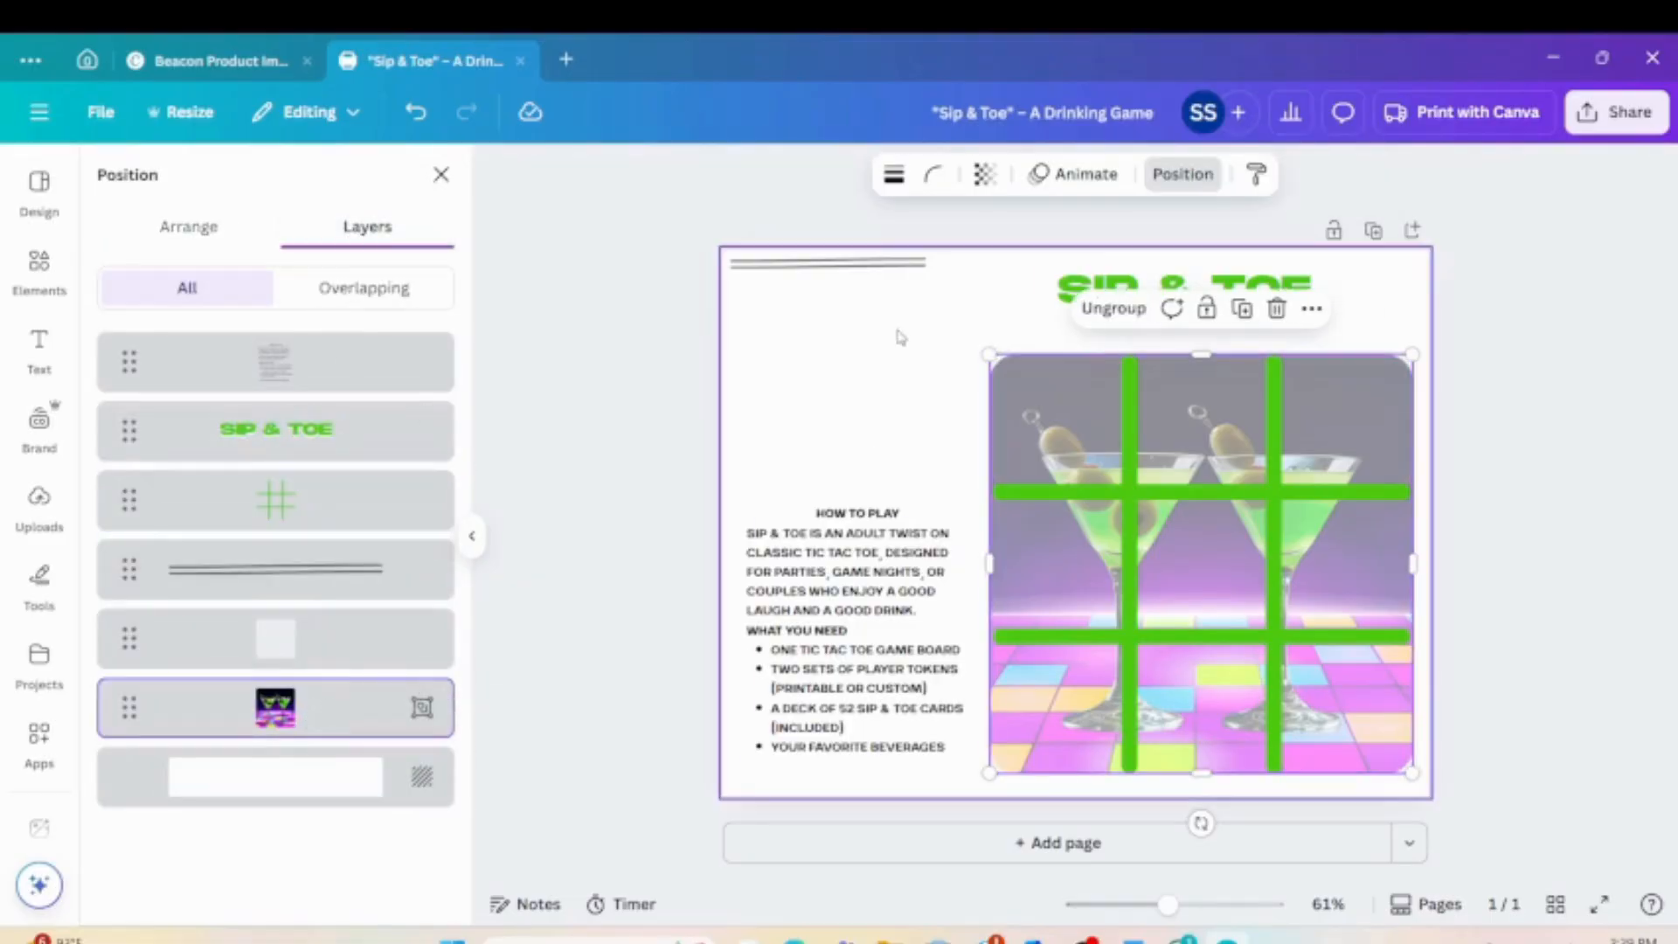
pyautogui.click(984, 174)
pyautogui.click(968, 266)
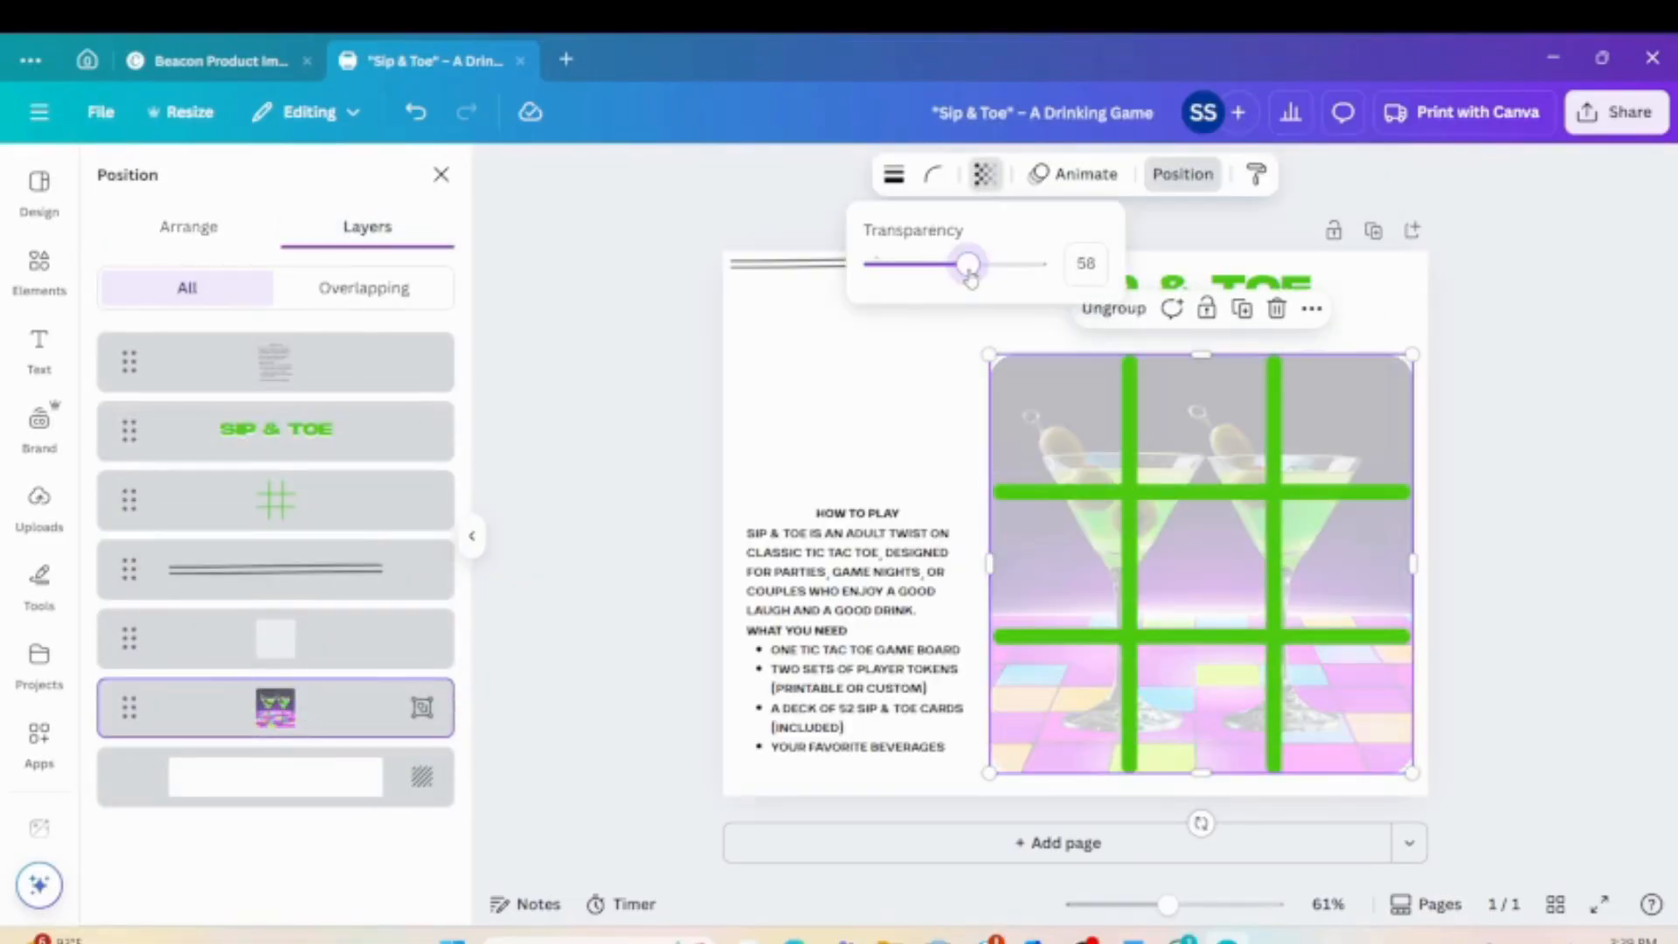
pyautogui.click(909, 412)
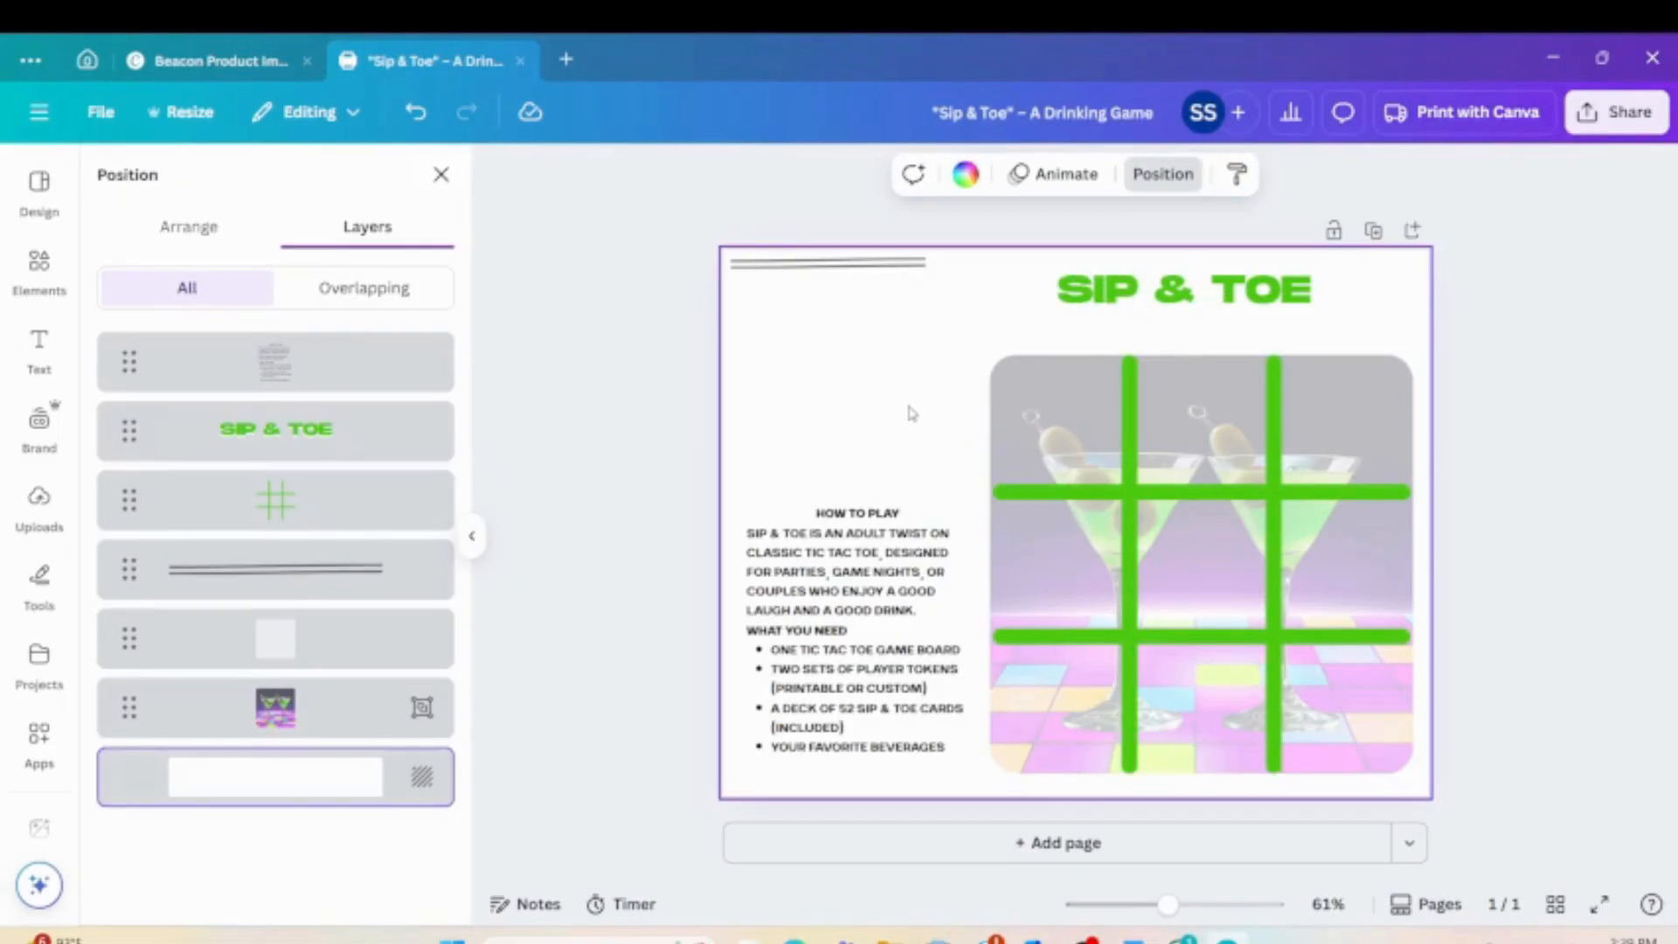
# Move the SIP & TOE title to the page's upper-left corner and delete the double line there.
pyautogui.click(840, 580)
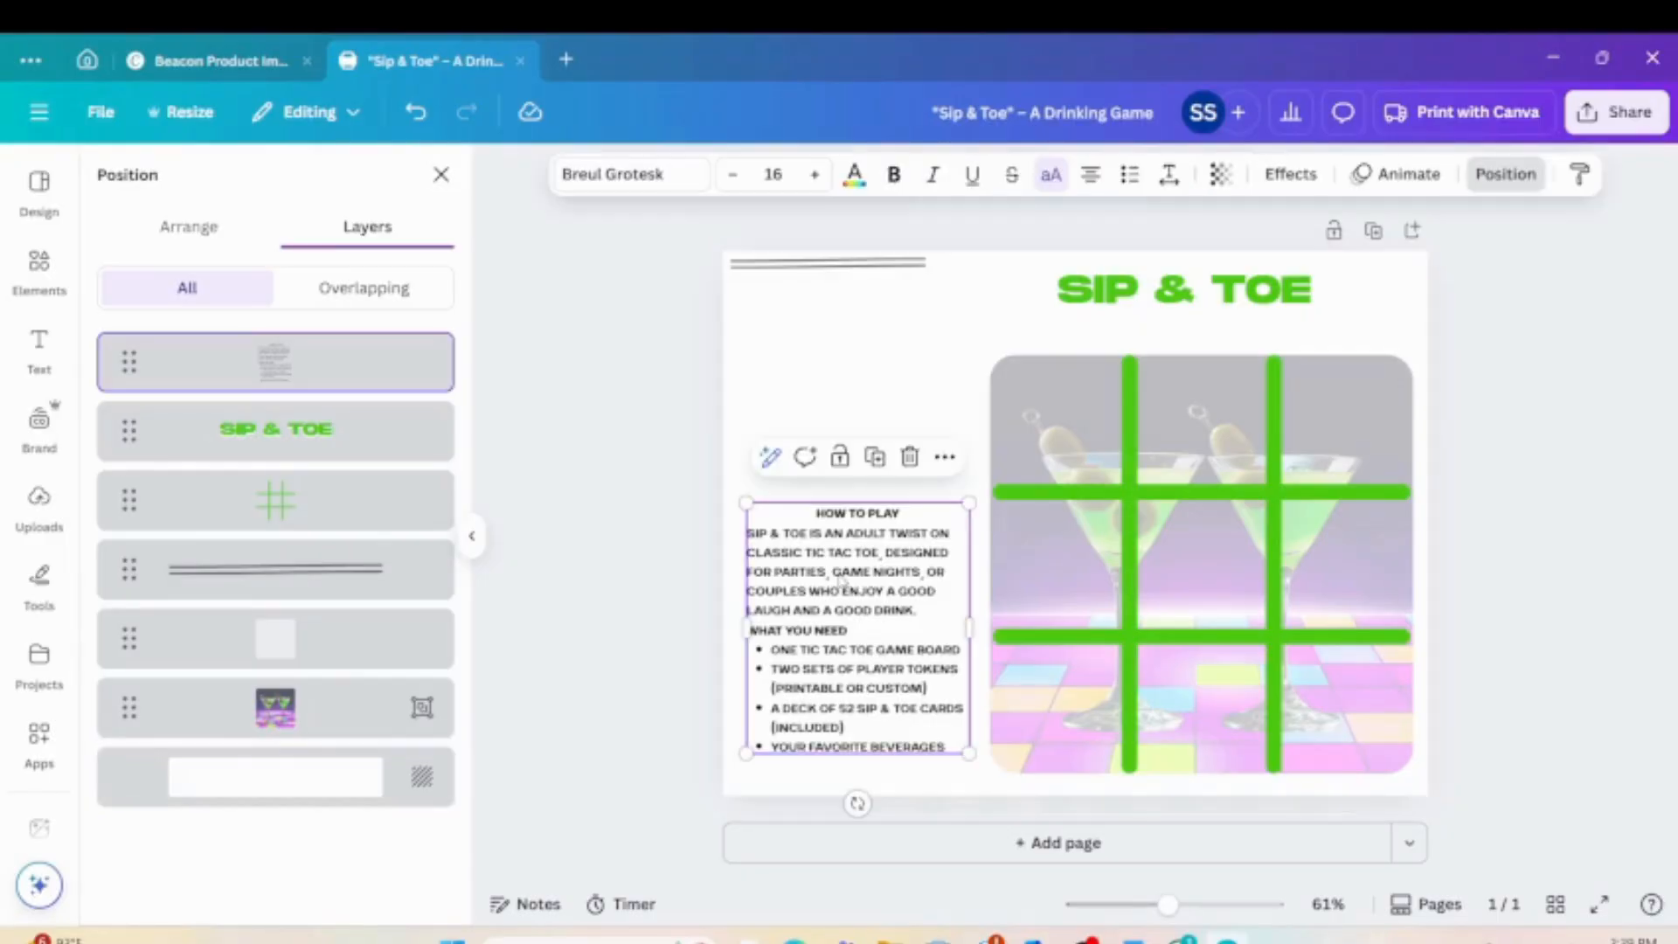
pyautogui.moveTo(1136, 286); pyautogui.dragTo(1166, 313)
pyautogui.press('Delete')
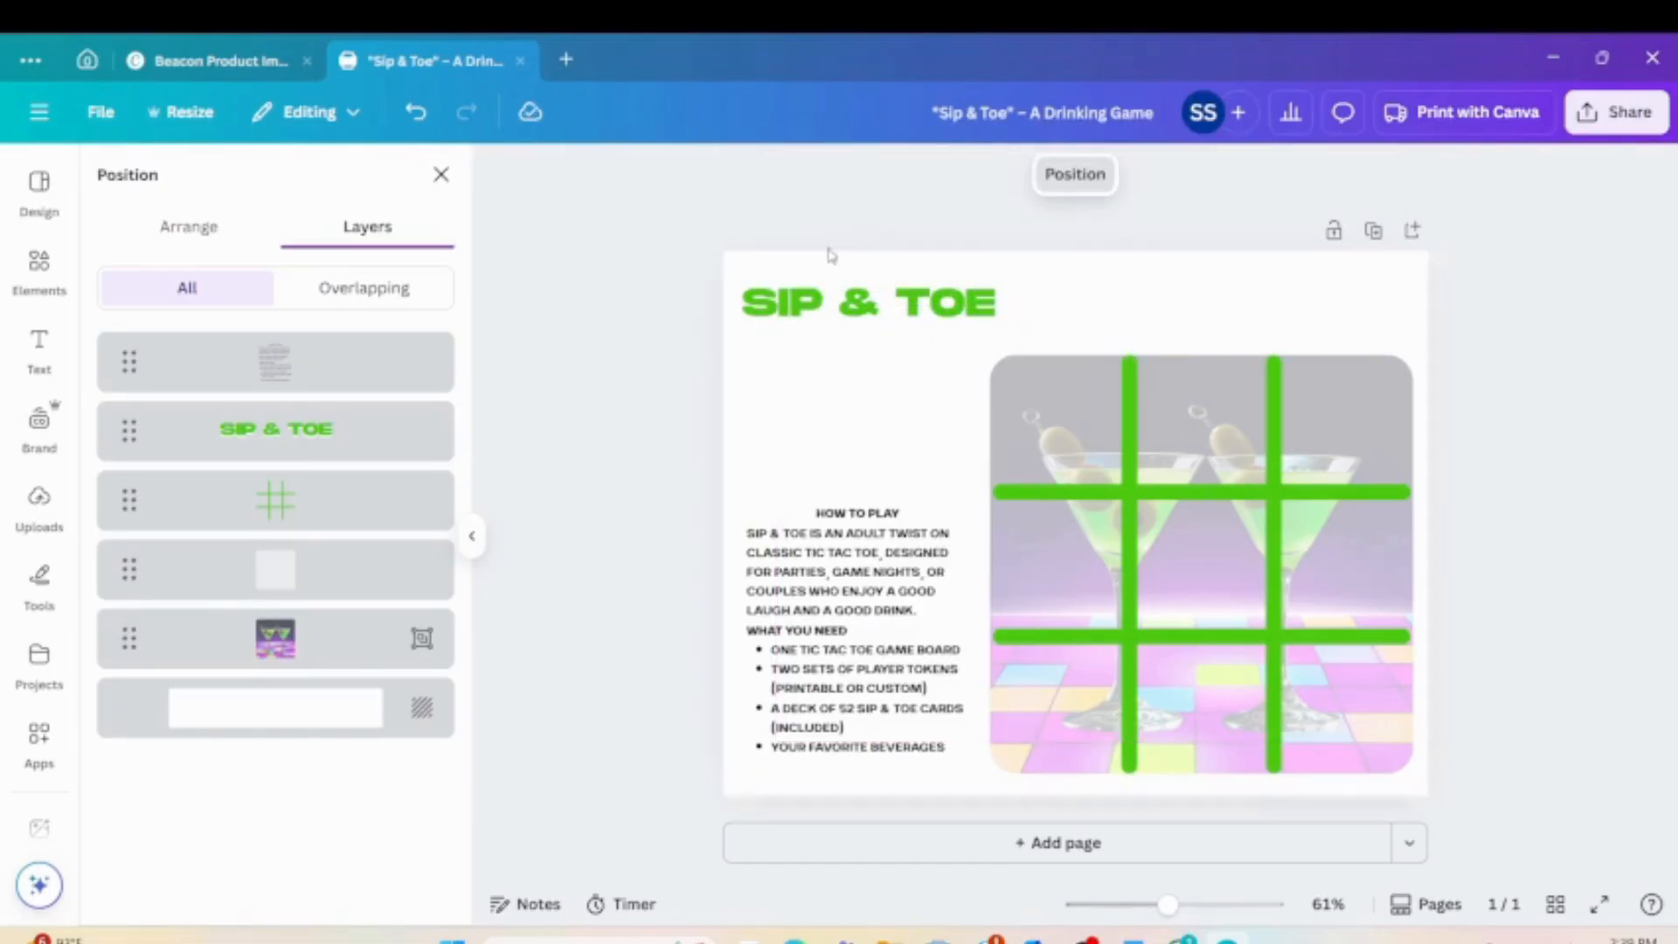
# Enlarge the SIP & TOE title to font size 59 and reposition it with its text box starting at the instructions' left edge.
pyautogui.click(844, 316)
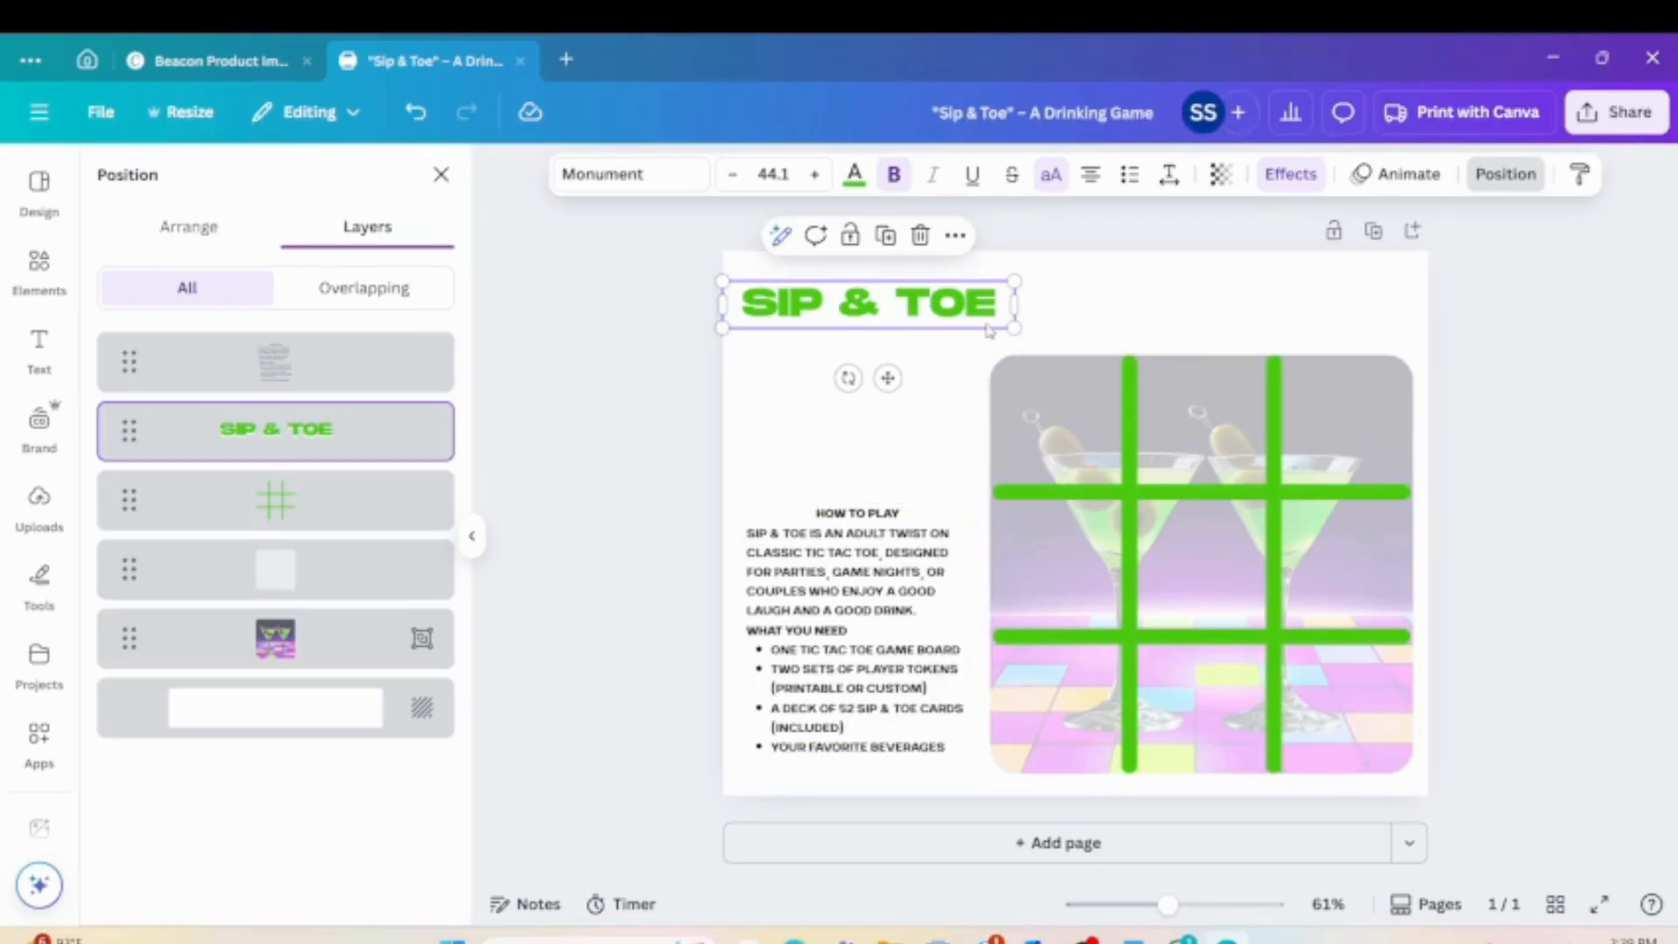
pyautogui.moveTo(1014, 328); pyautogui.dragTo(1114, 348)
pyautogui.moveTo(952, 323); pyautogui.dragTo(968, 312)
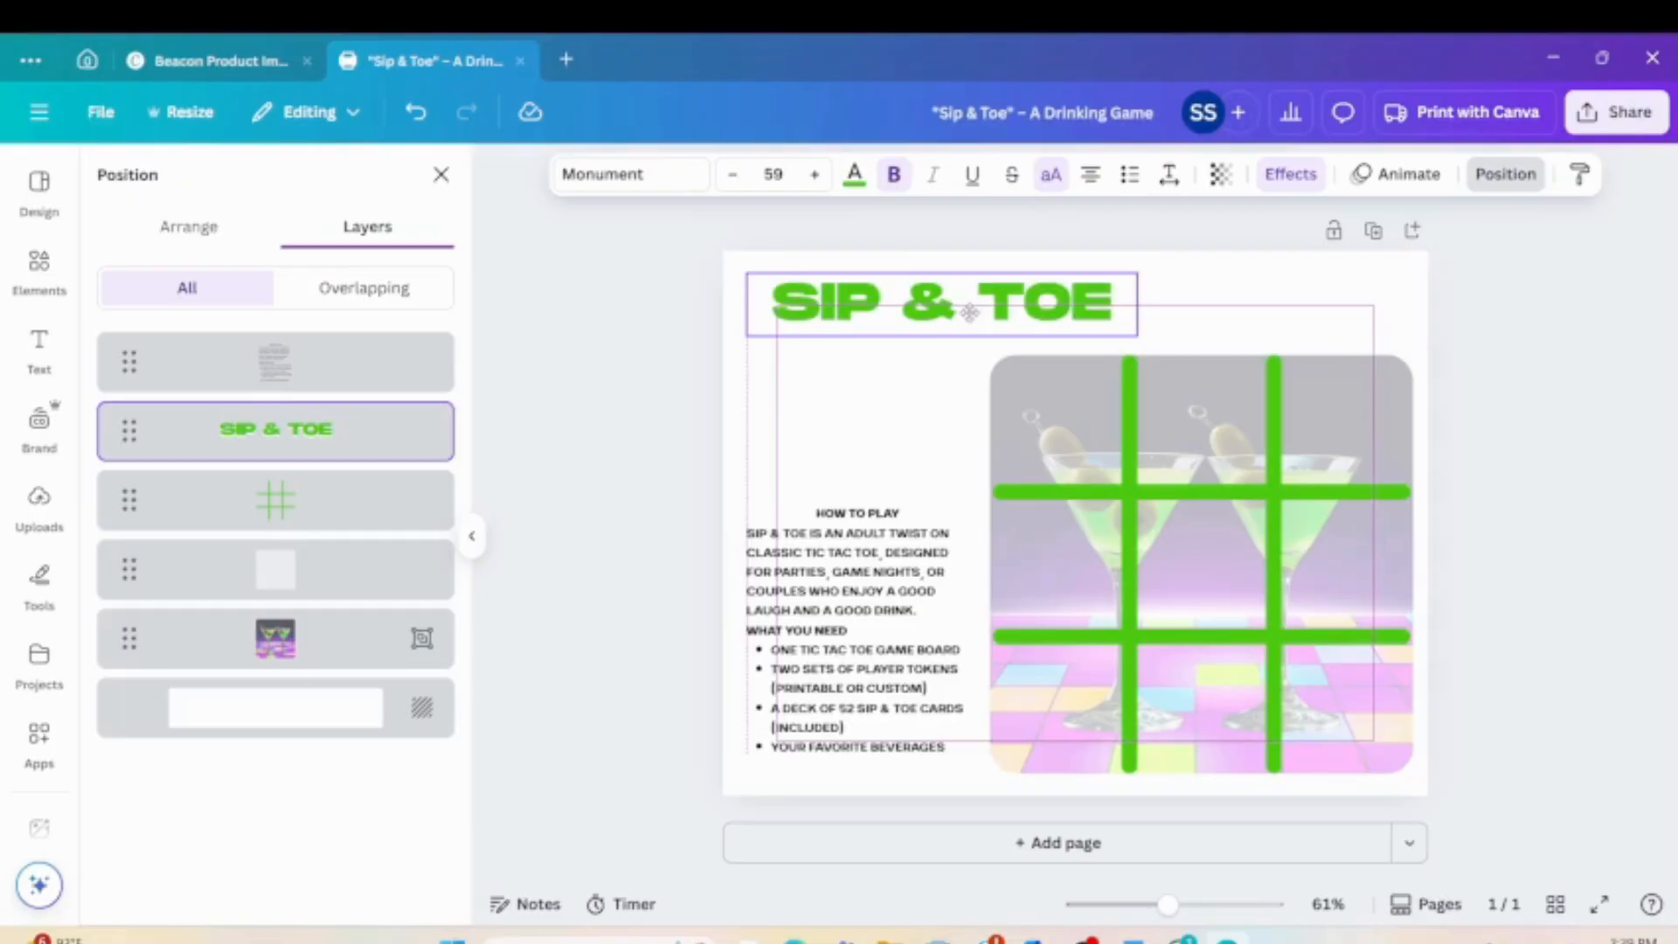
pyautogui.click(1315, 318)
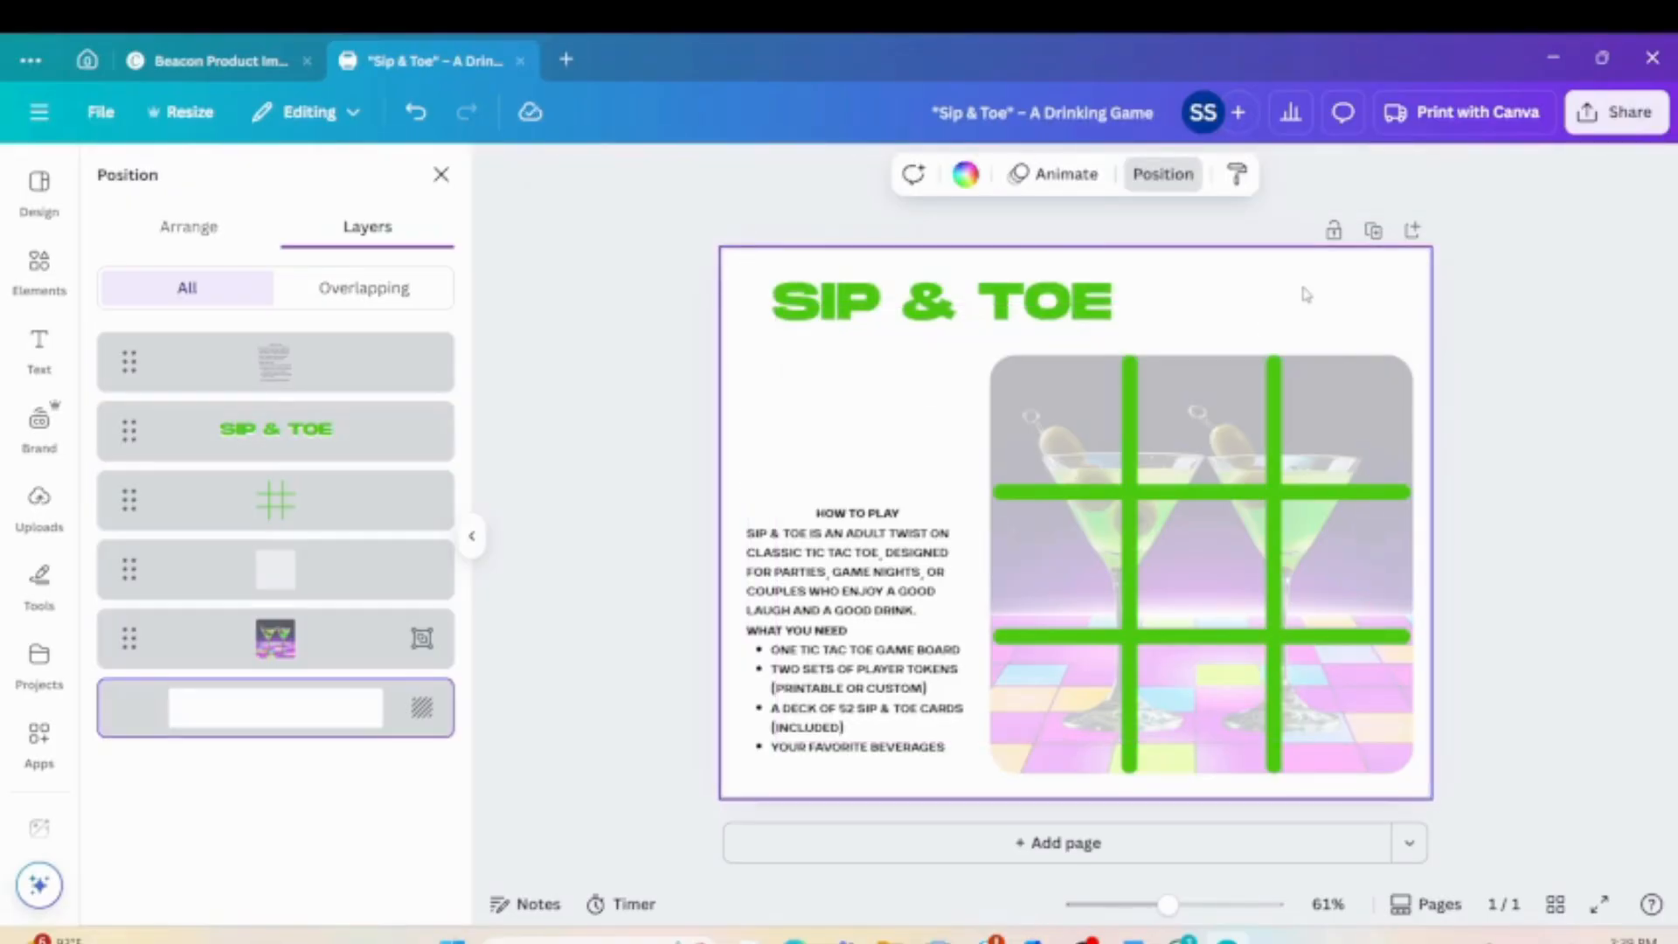
# Move the how-to-play text up beneath the title and increase its font size to fill the column beside the grid.
pyautogui.moveTo(811, 631); pyautogui.dragTo(802, 532)
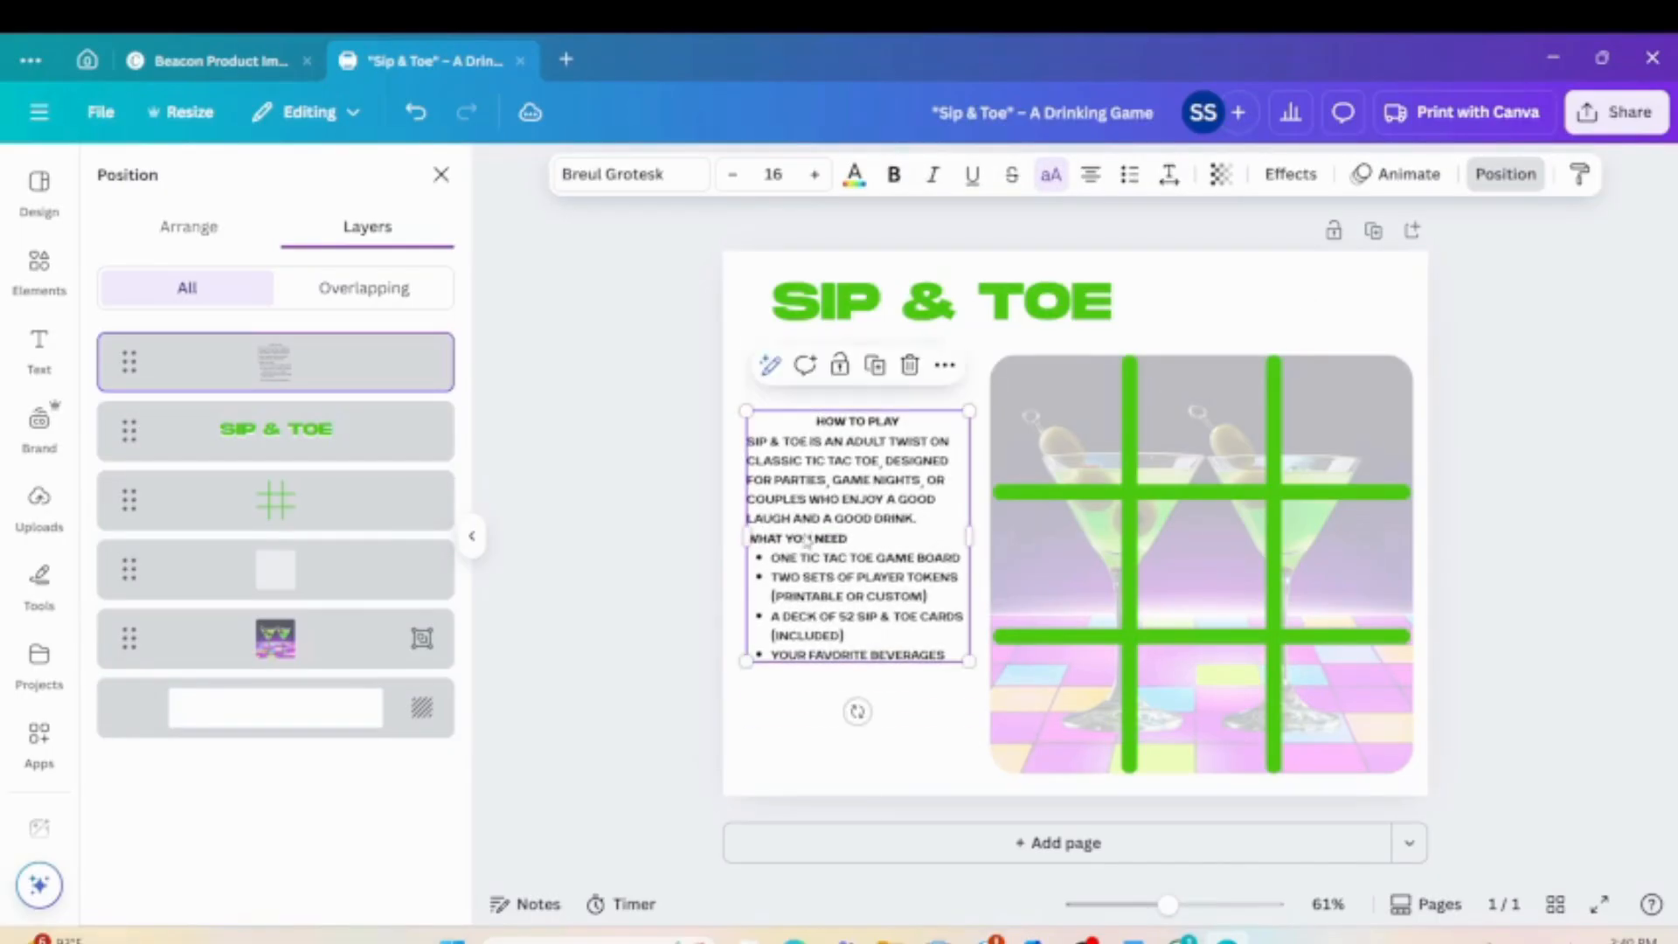
pyautogui.click(816, 182)
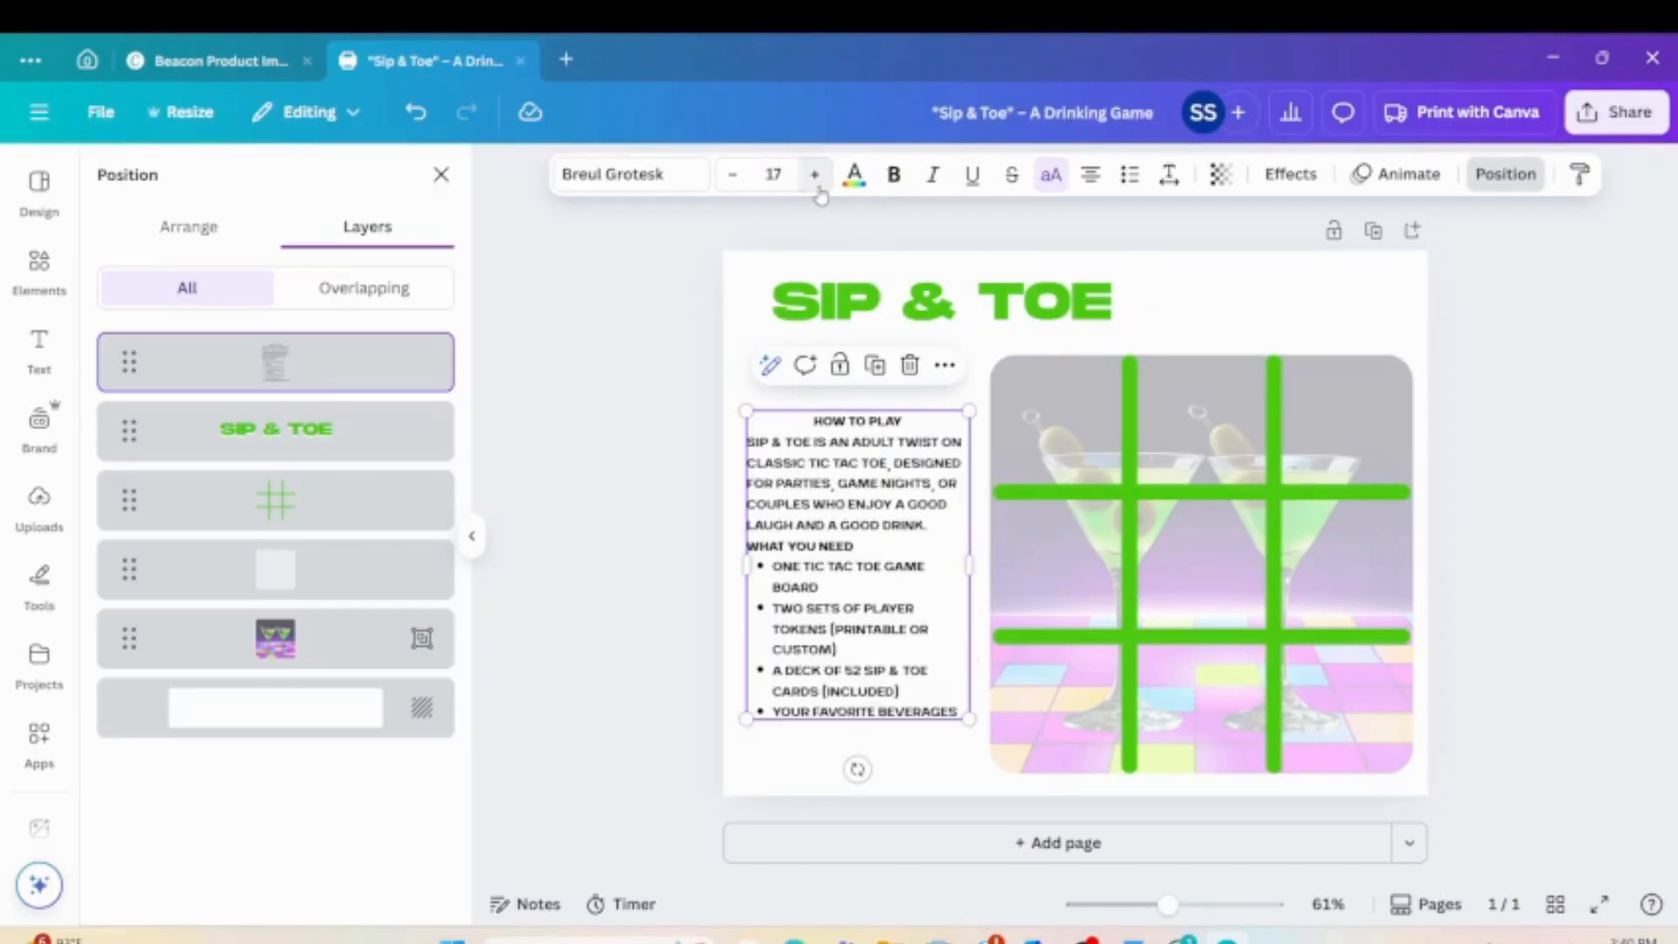
pyautogui.click(816, 177)
pyautogui.moveTo(887, 578); pyautogui.dragTo(886, 546)
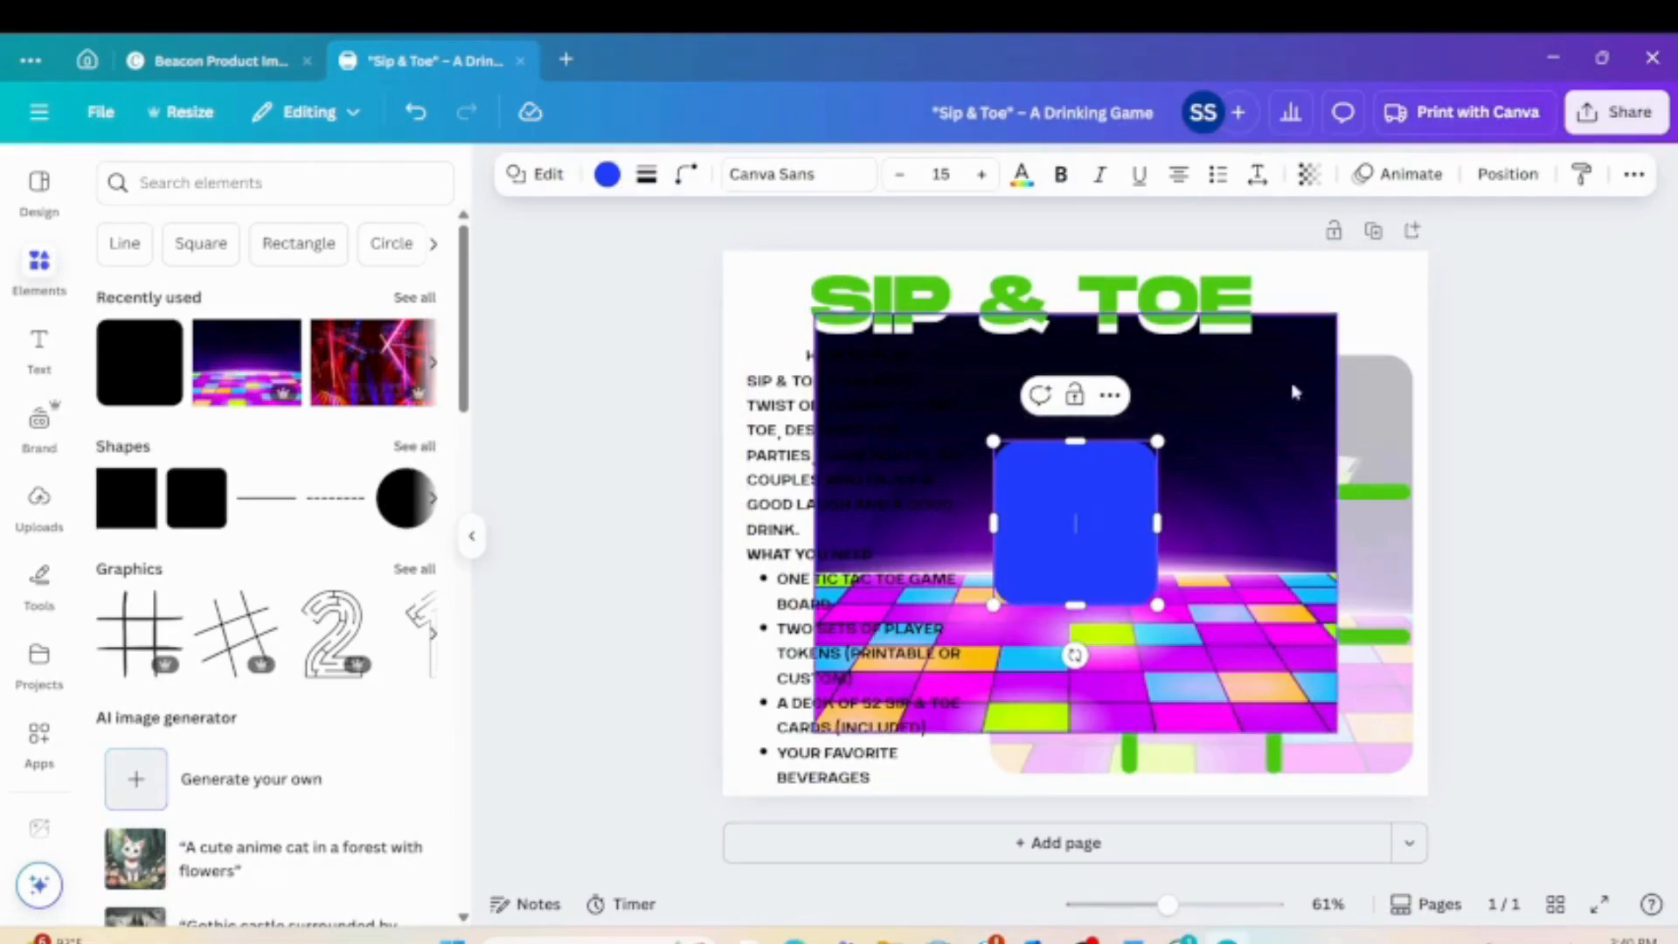
# Delete the extra blue rounded square and crop the new dance-floor photo down to its colored tiles.
pyautogui.click(1117, 530)
pyautogui.press('Delete')
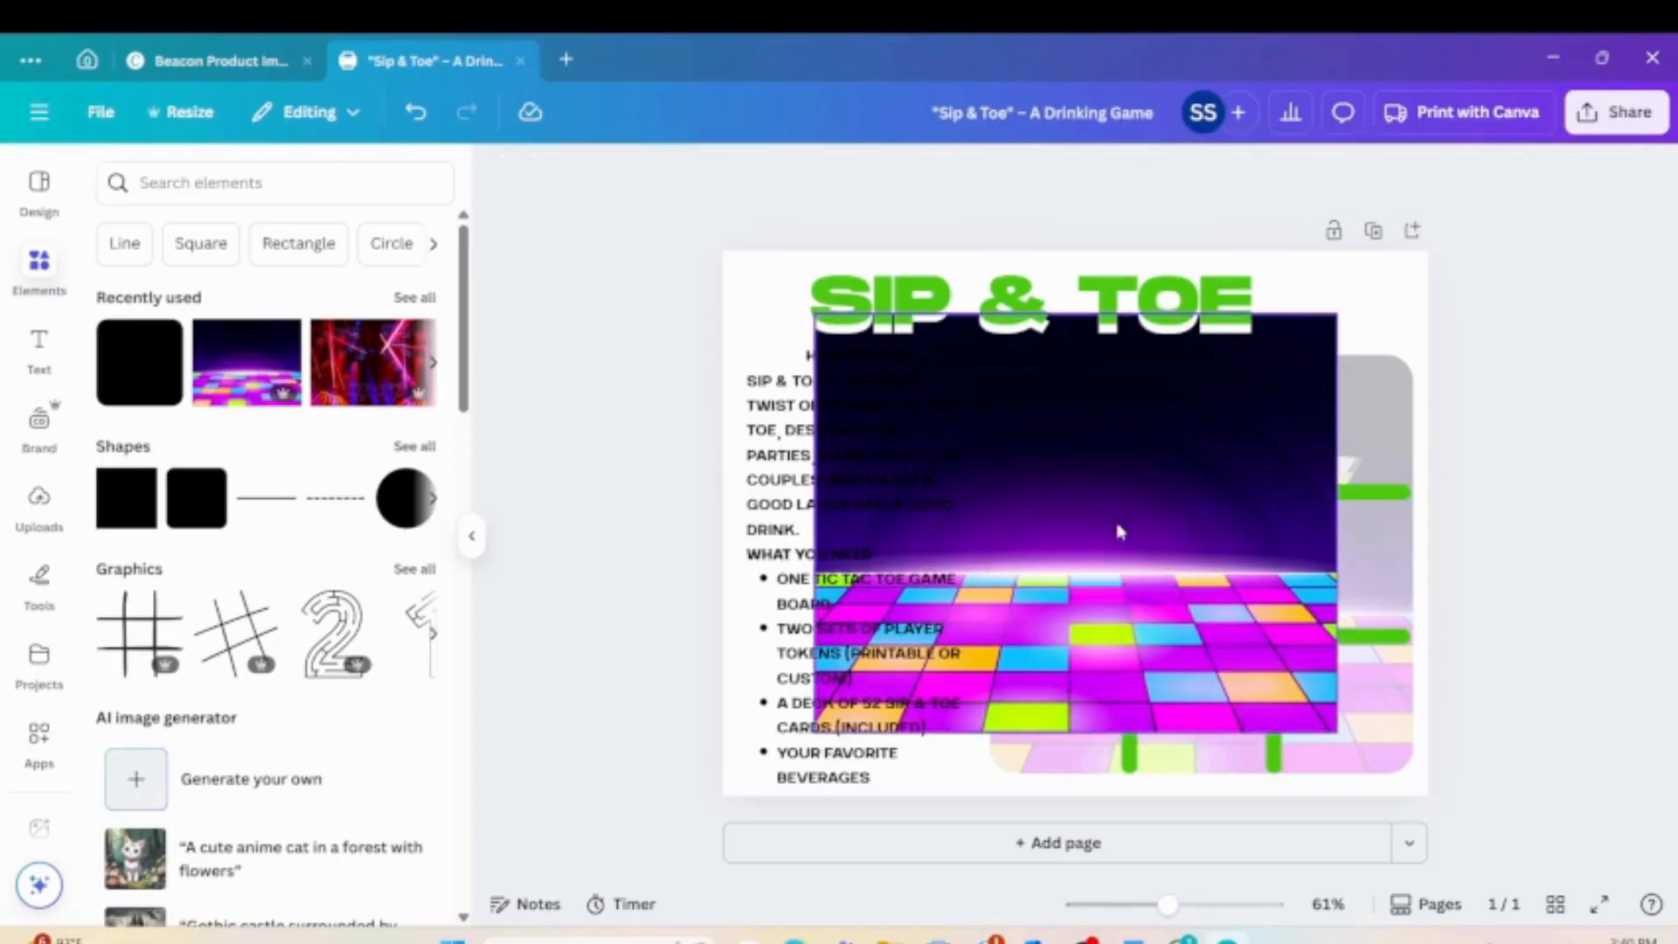
pyautogui.click(1088, 375)
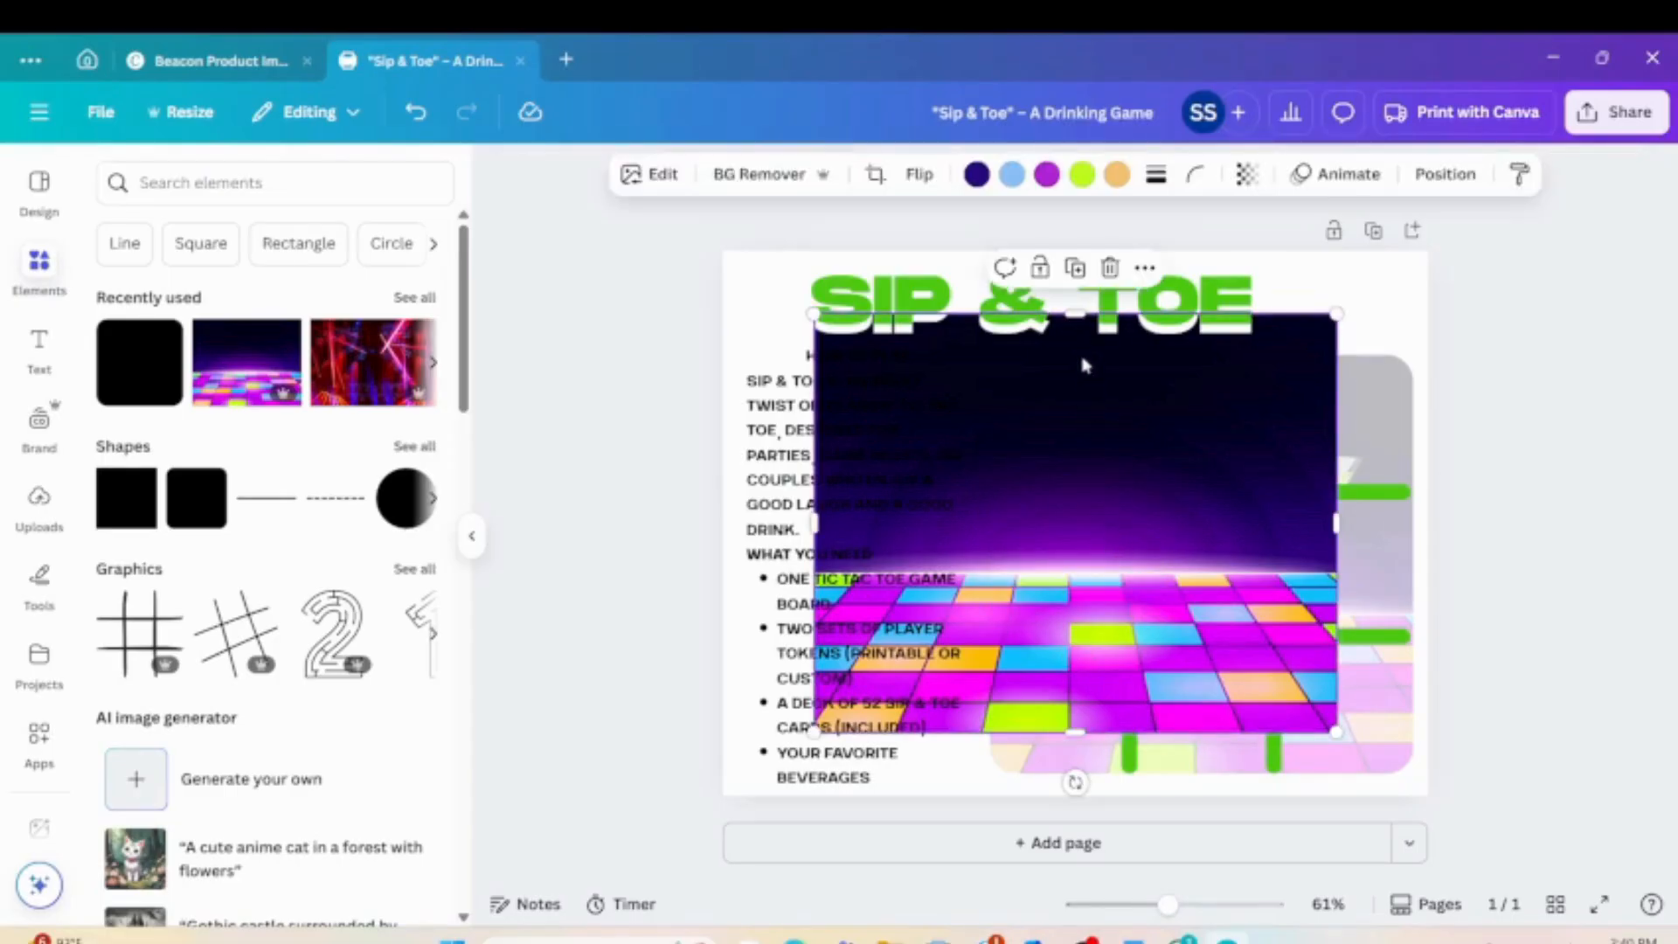
pyautogui.moveTo(1077, 320); pyautogui.dragTo(1068, 574)
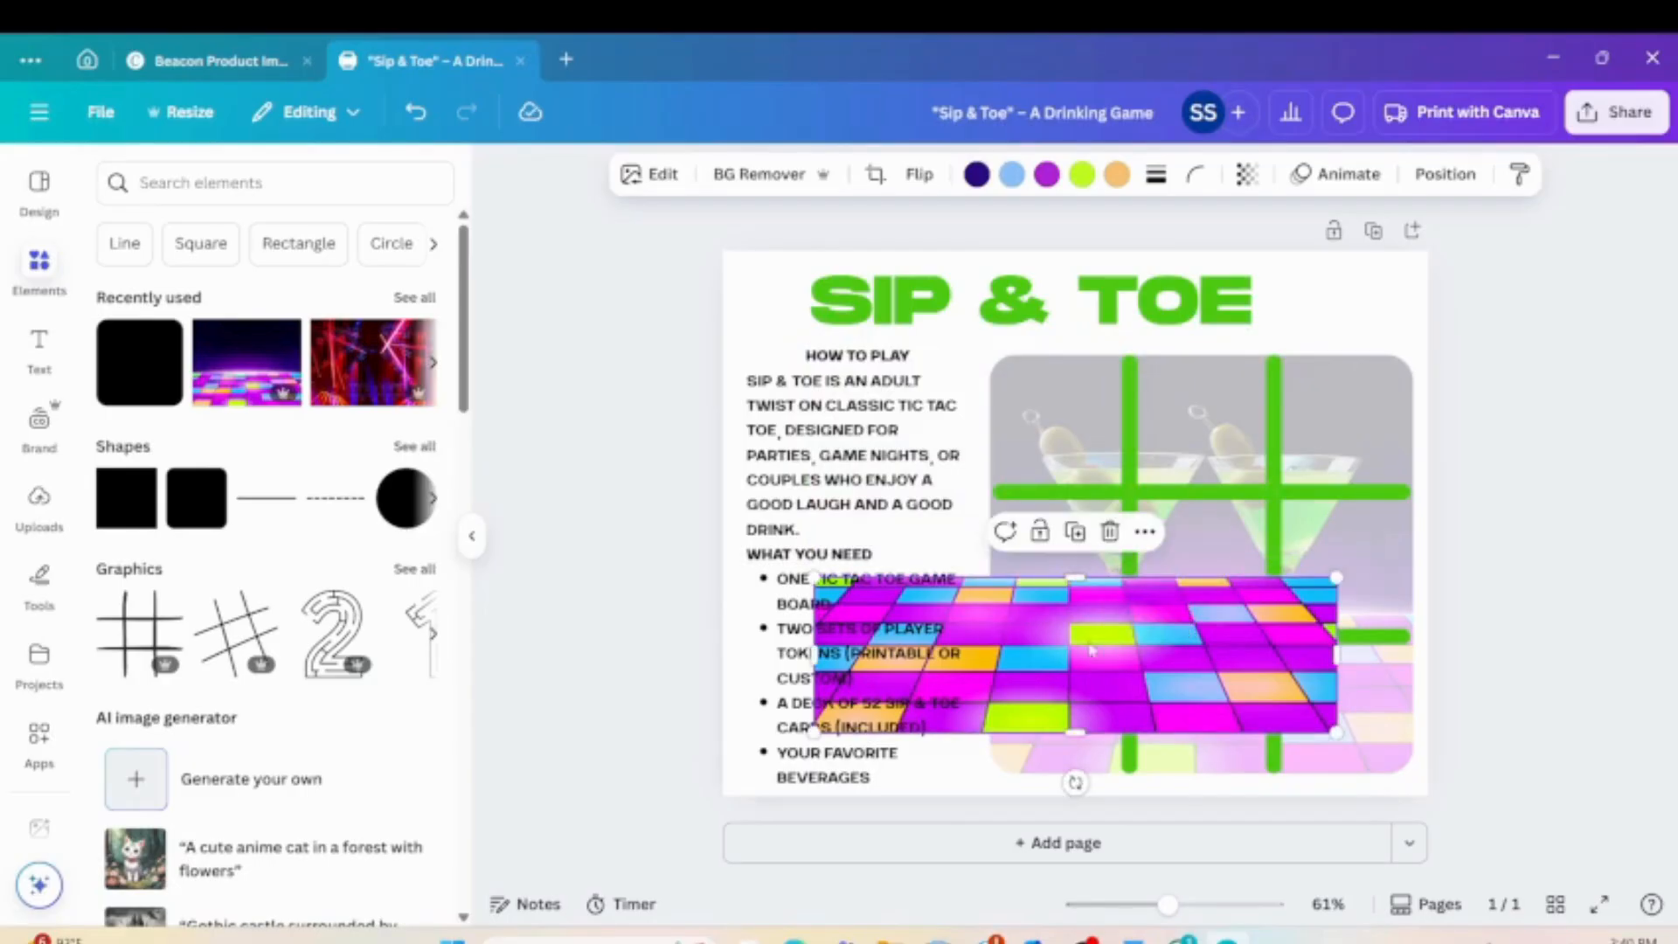
# Place the cropped dance-floor tiles along the page's top edge and resize them into a full-width banner behind the title.
pyautogui.moveTo(1097, 655); pyautogui.dragTo(1005, 304)
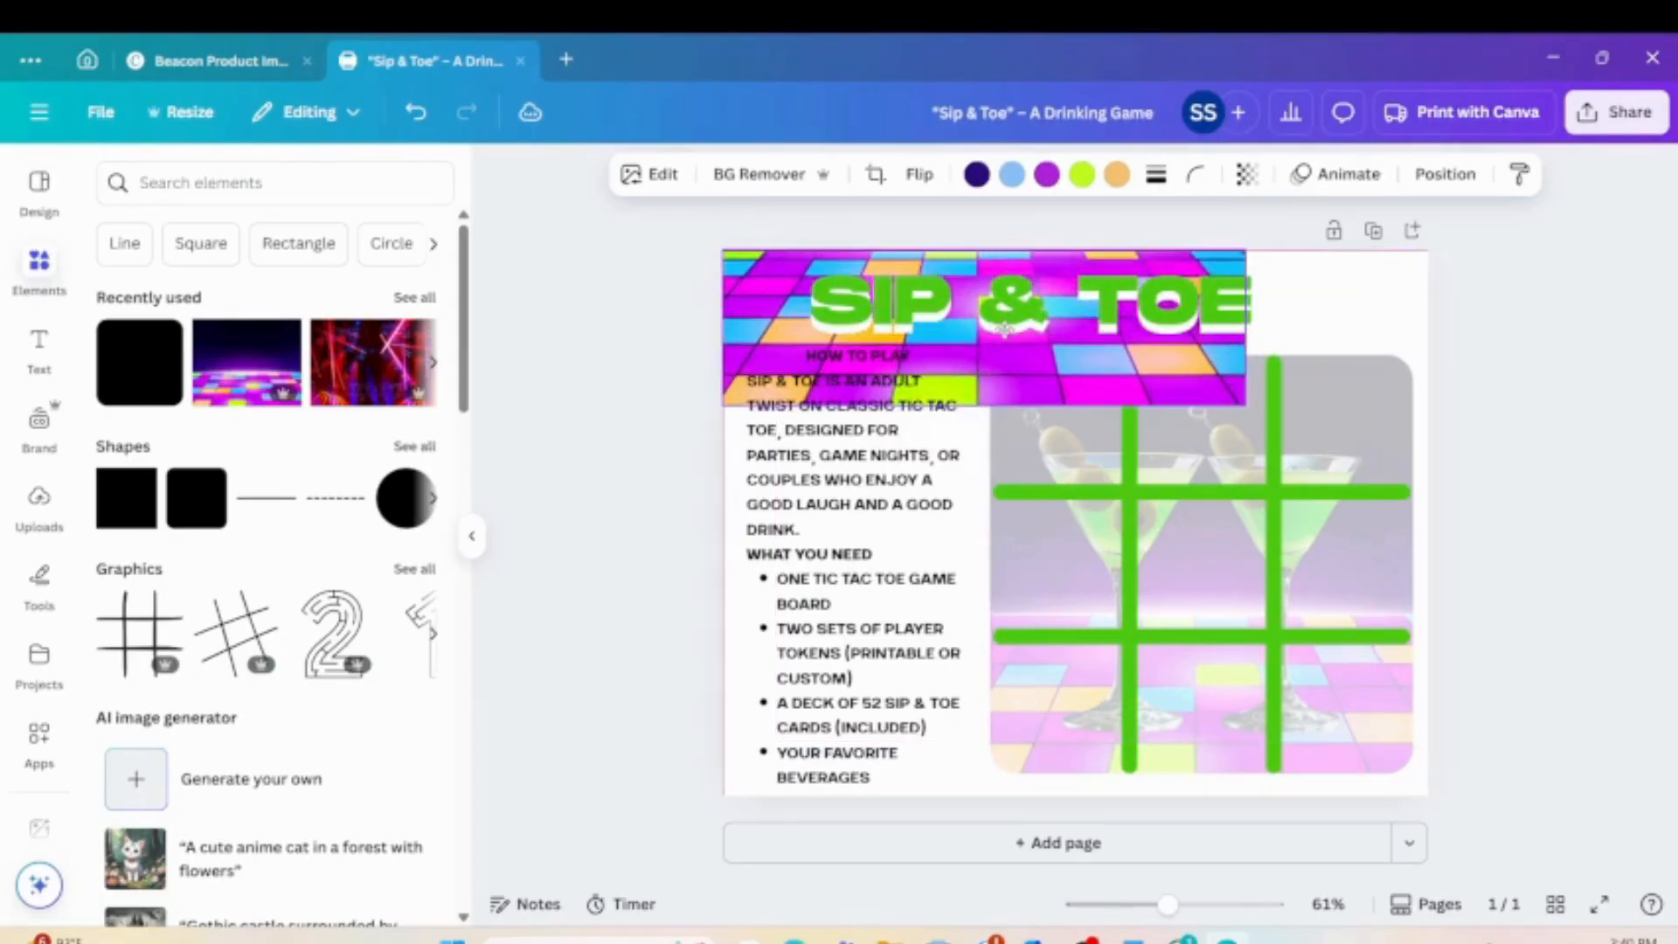
pyautogui.moveTo(1244, 327); pyautogui.dragTo(1467, 324)
pyautogui.moveTo(1095, 401); pyautogui.dragTo(1093, 341)
# Center the SIP & TOE title horizontally on the page over the dance-floor banner.
pyautogui.click(1098, 316)
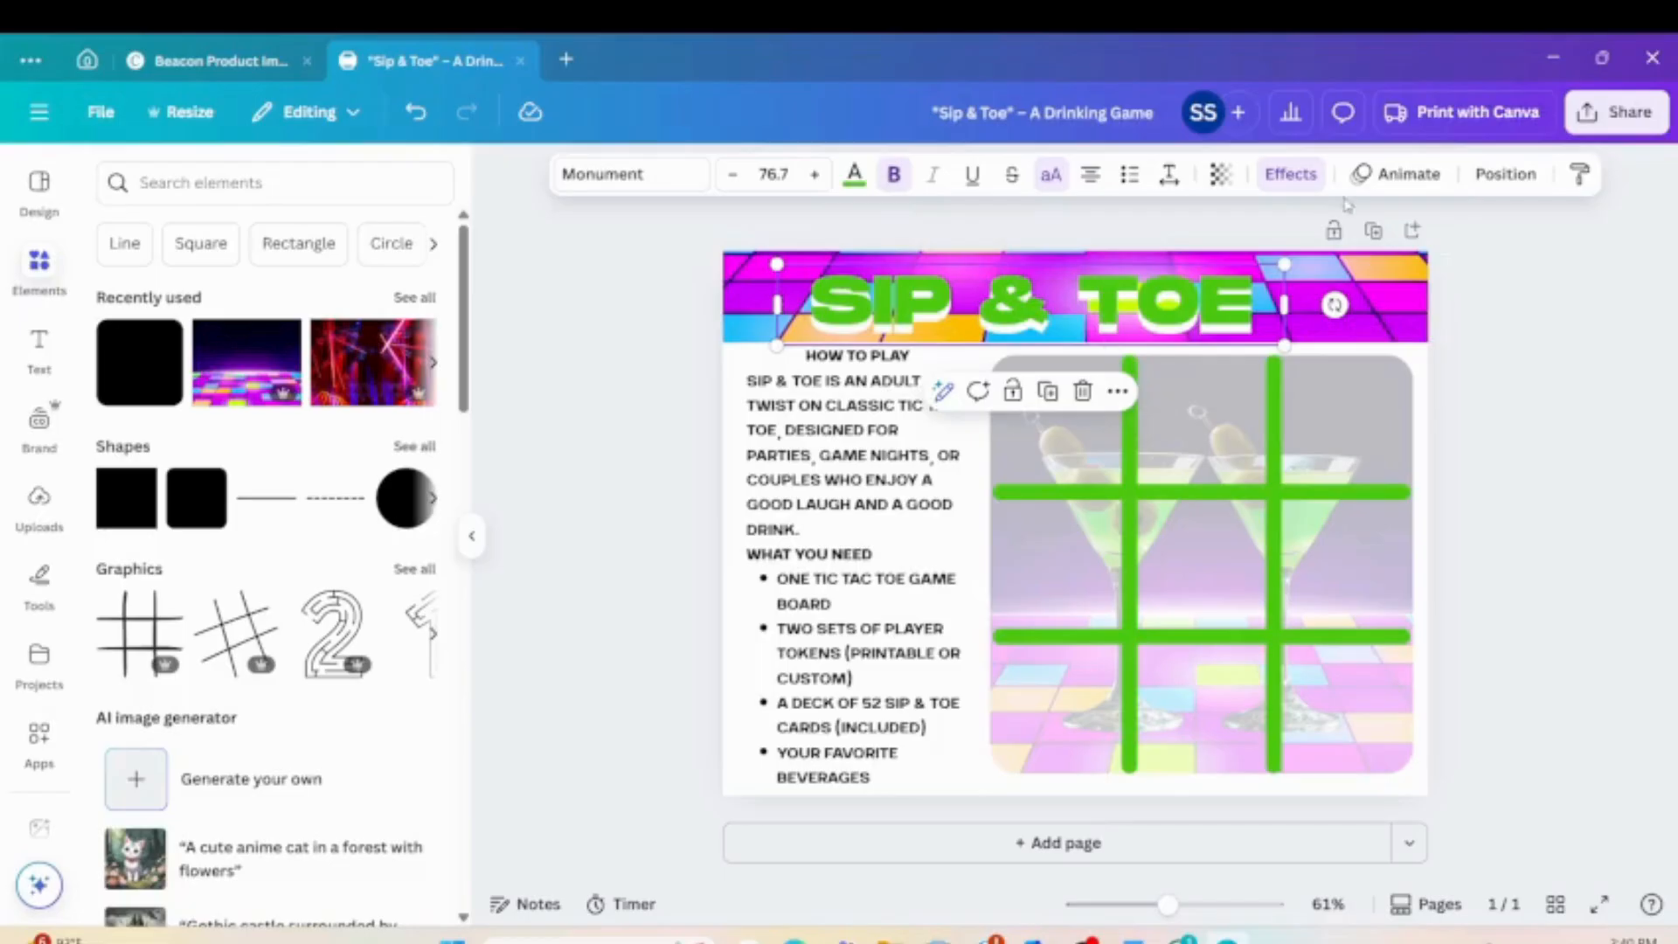
pyautogui.click(1505, 174)
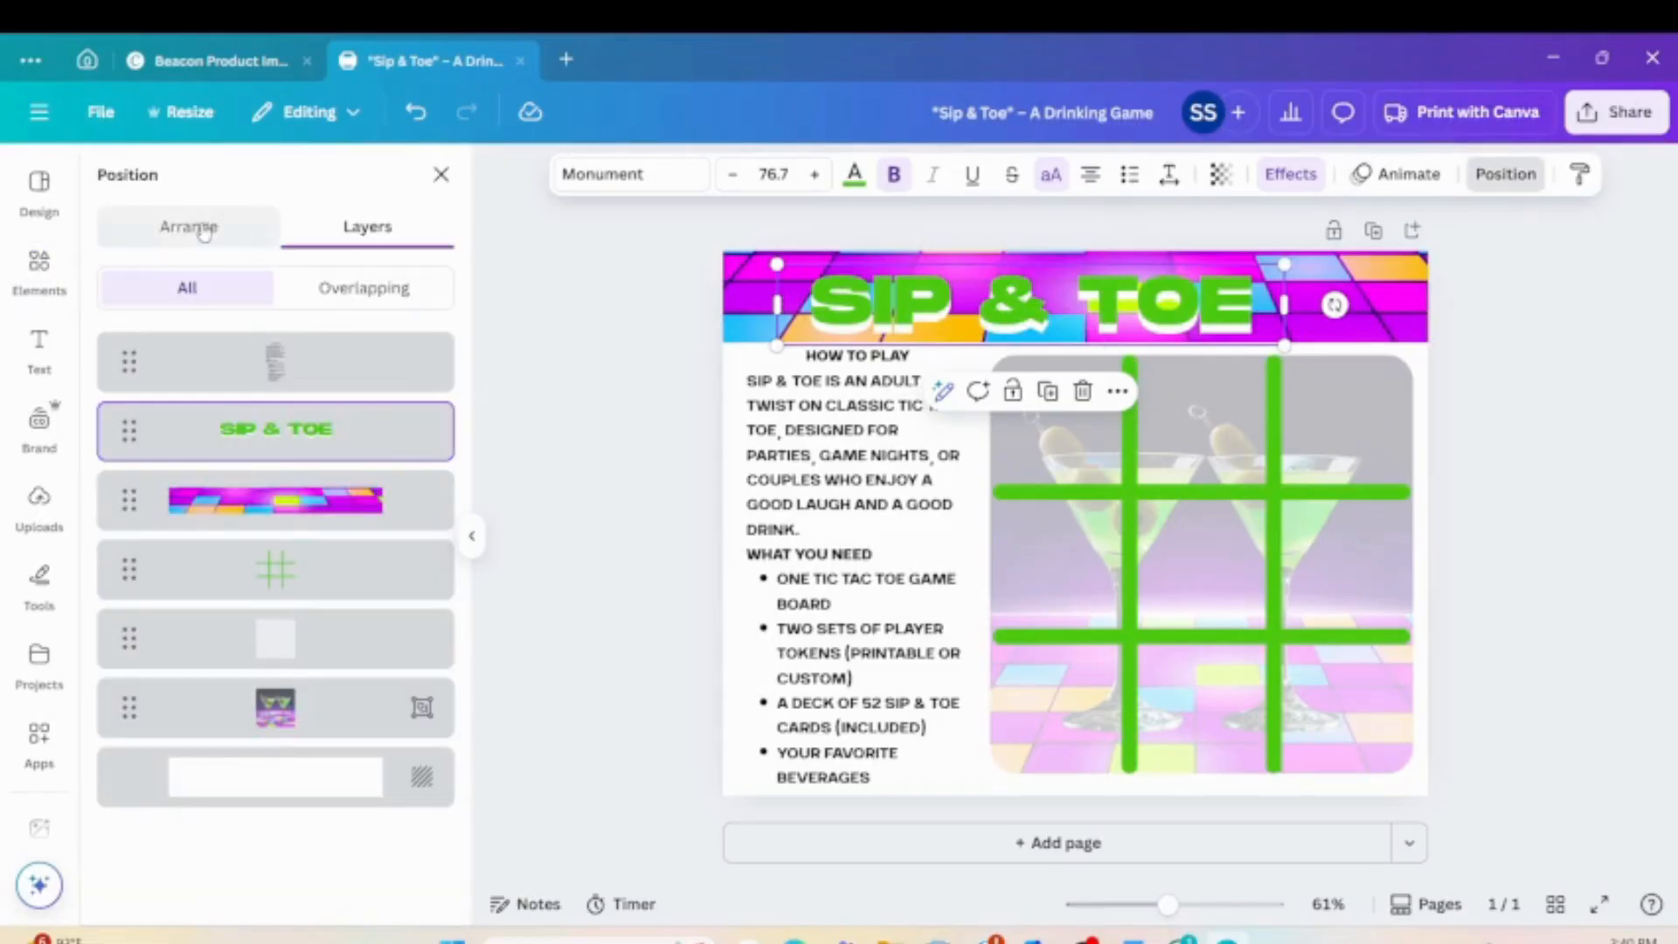
pyautogui.click(188, 226)
pyautogui.click(353, 521)
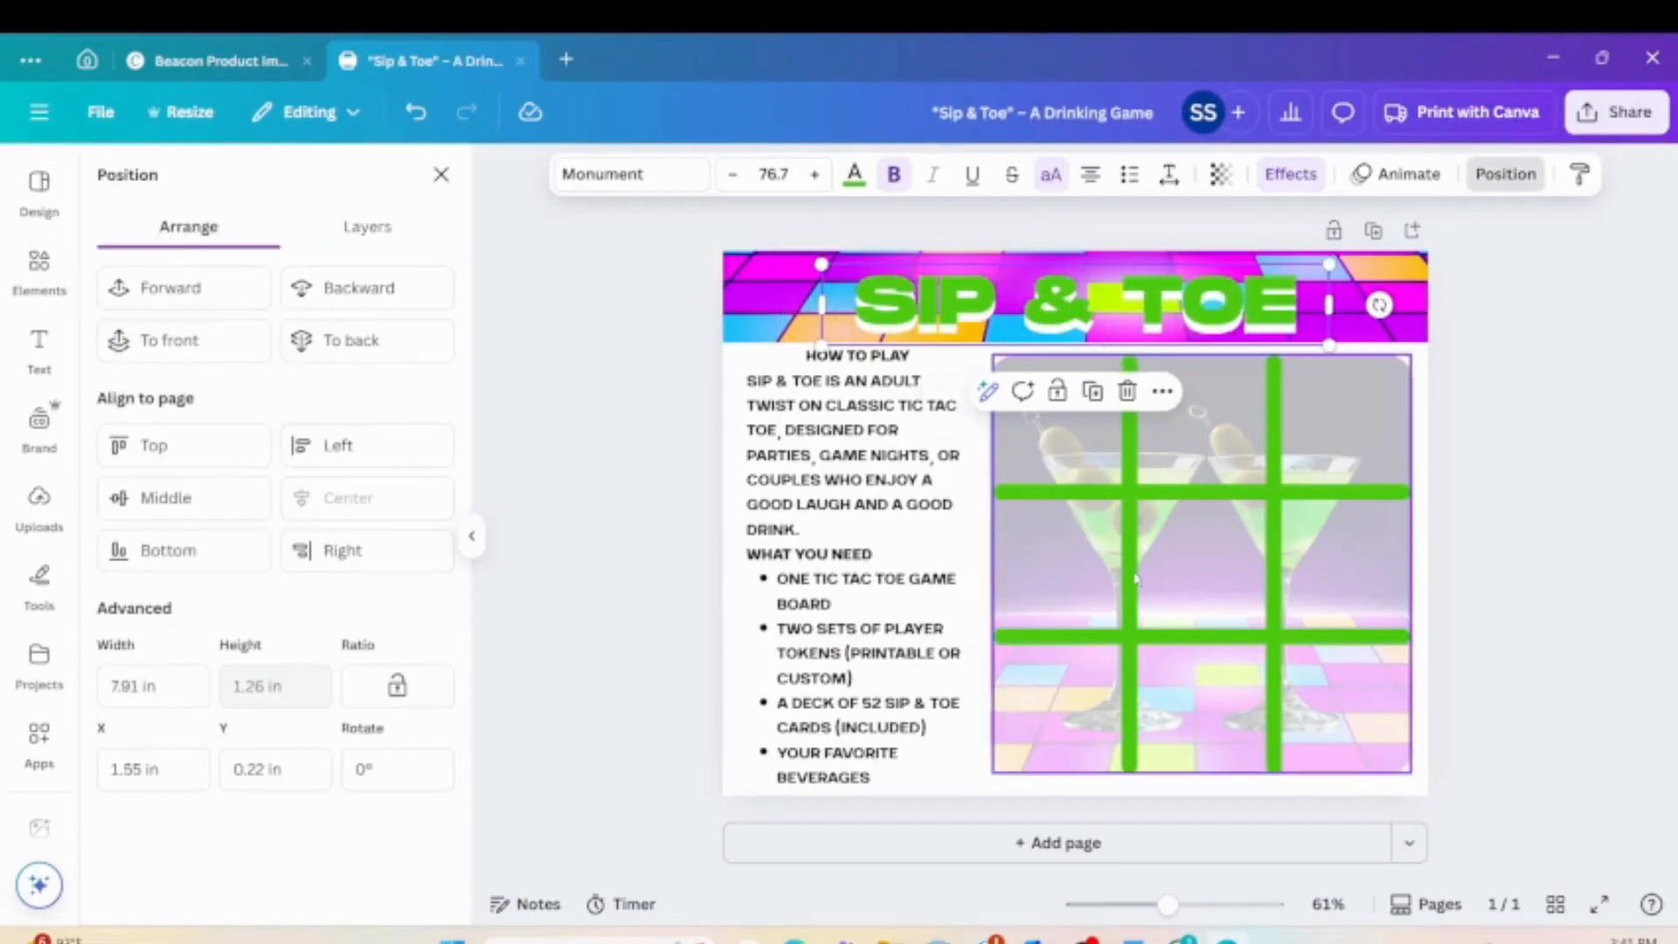
# Add a second page and place a rounded square about 2.55 in wide near the page's upper-left corner.
pyautogui.click(1514, 578)
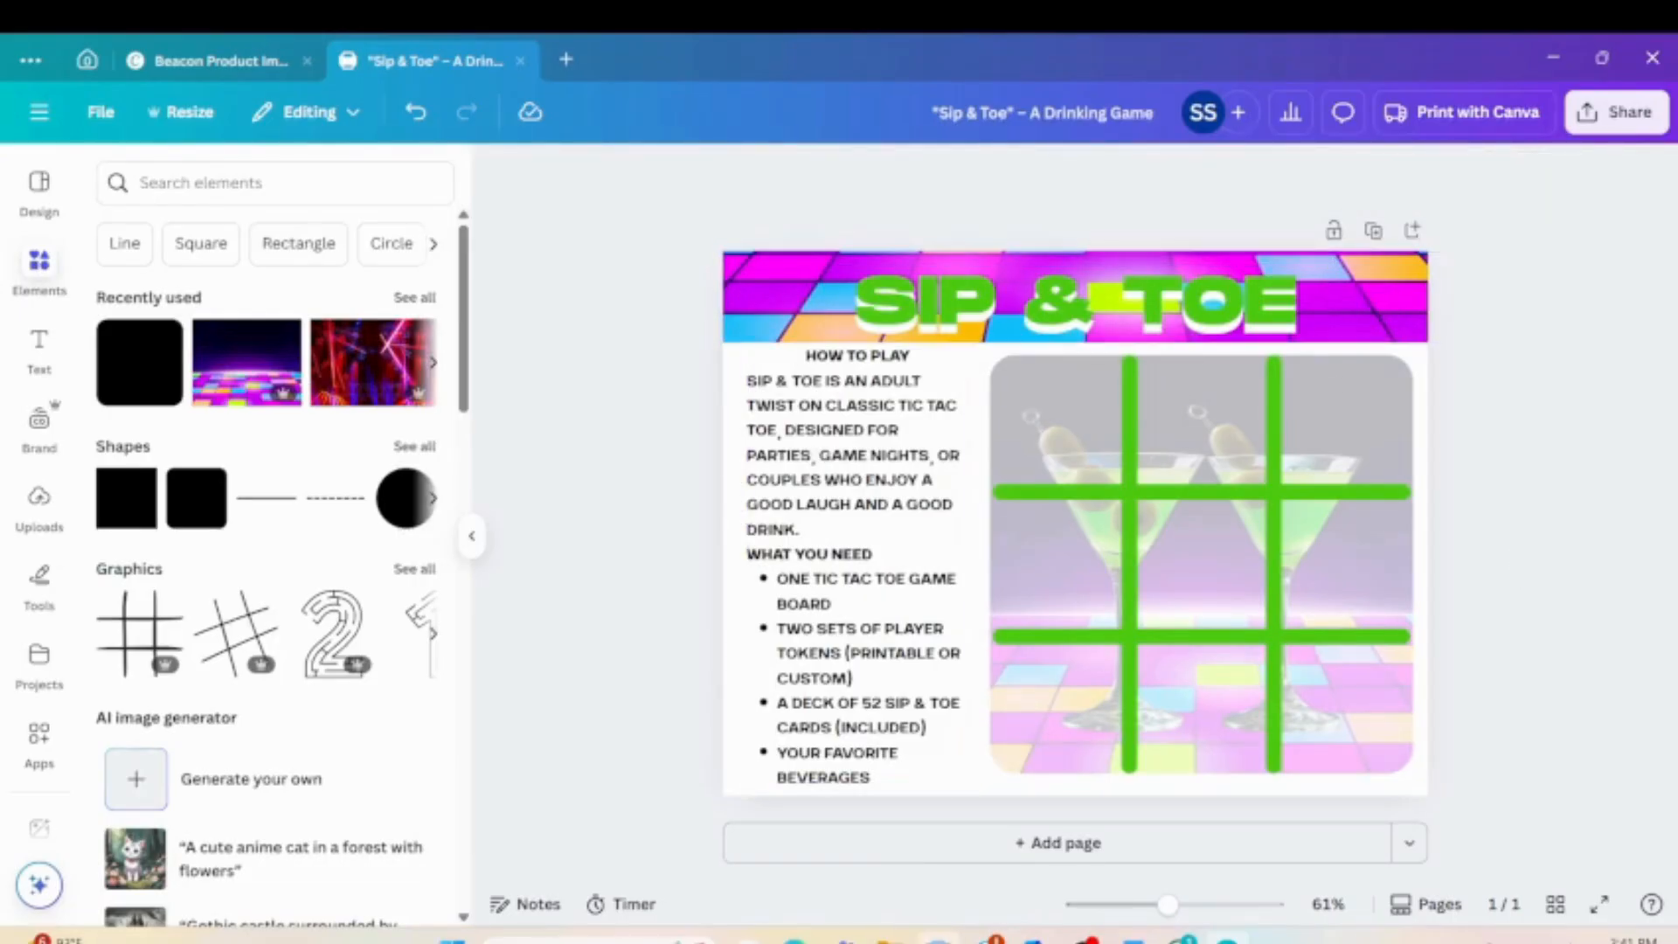
pyautogui.click(964, 850)
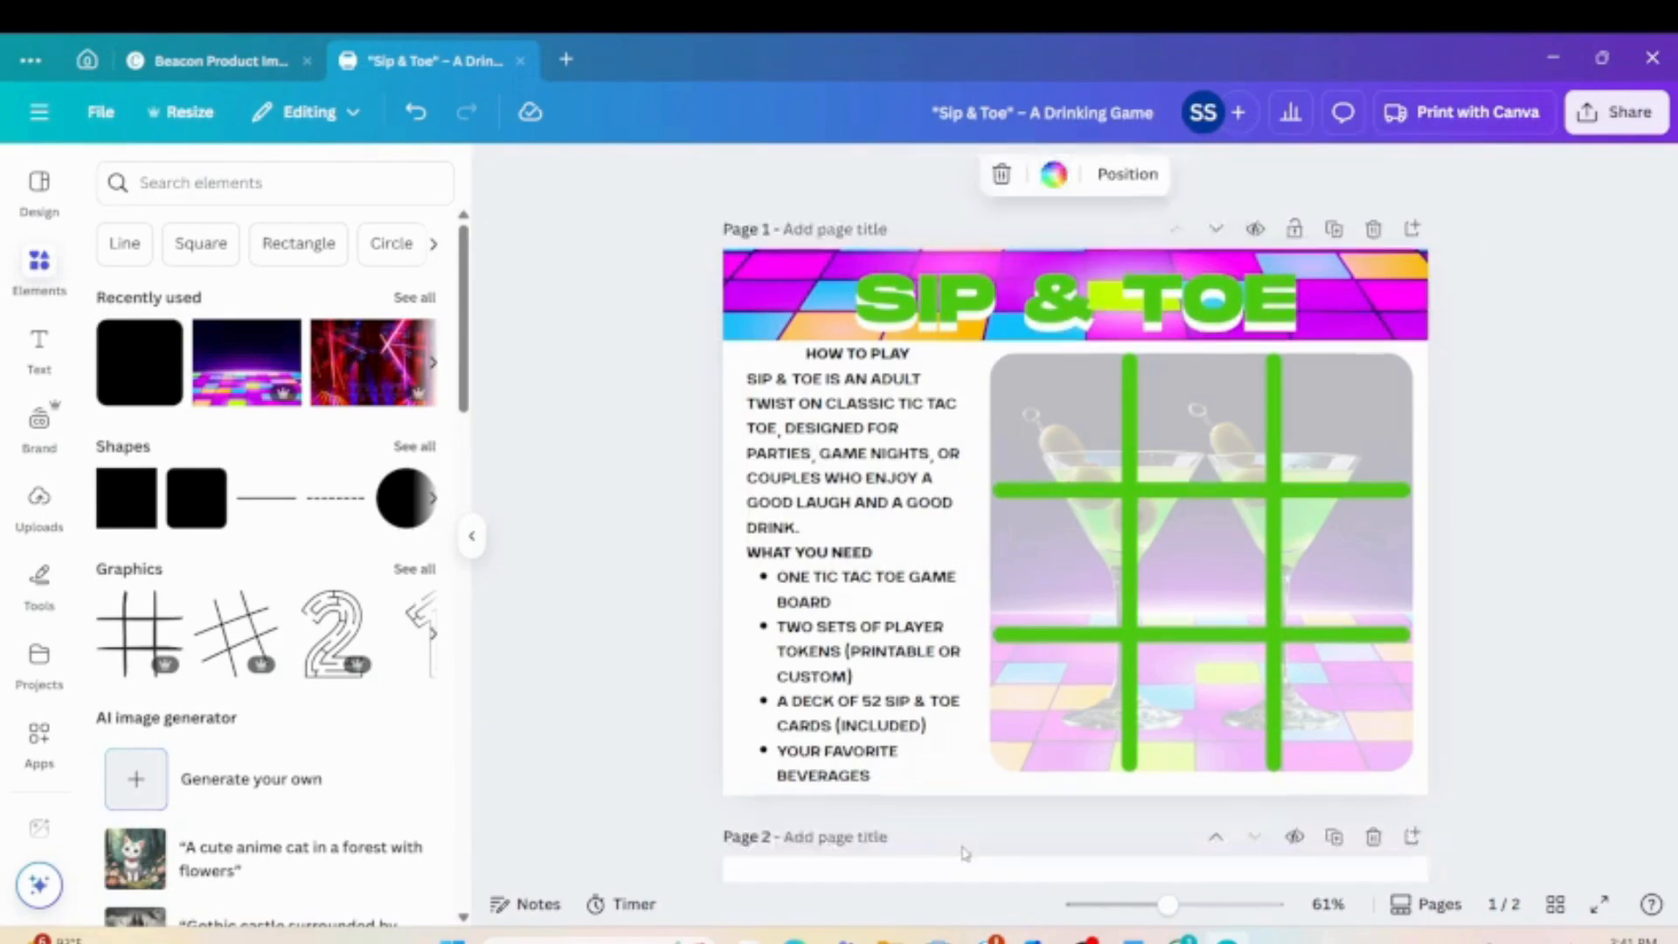
pyautogui.click(197, 497)
pyautogui.moveTo(1097, 542); pyautogui.dragTo(867, 354)
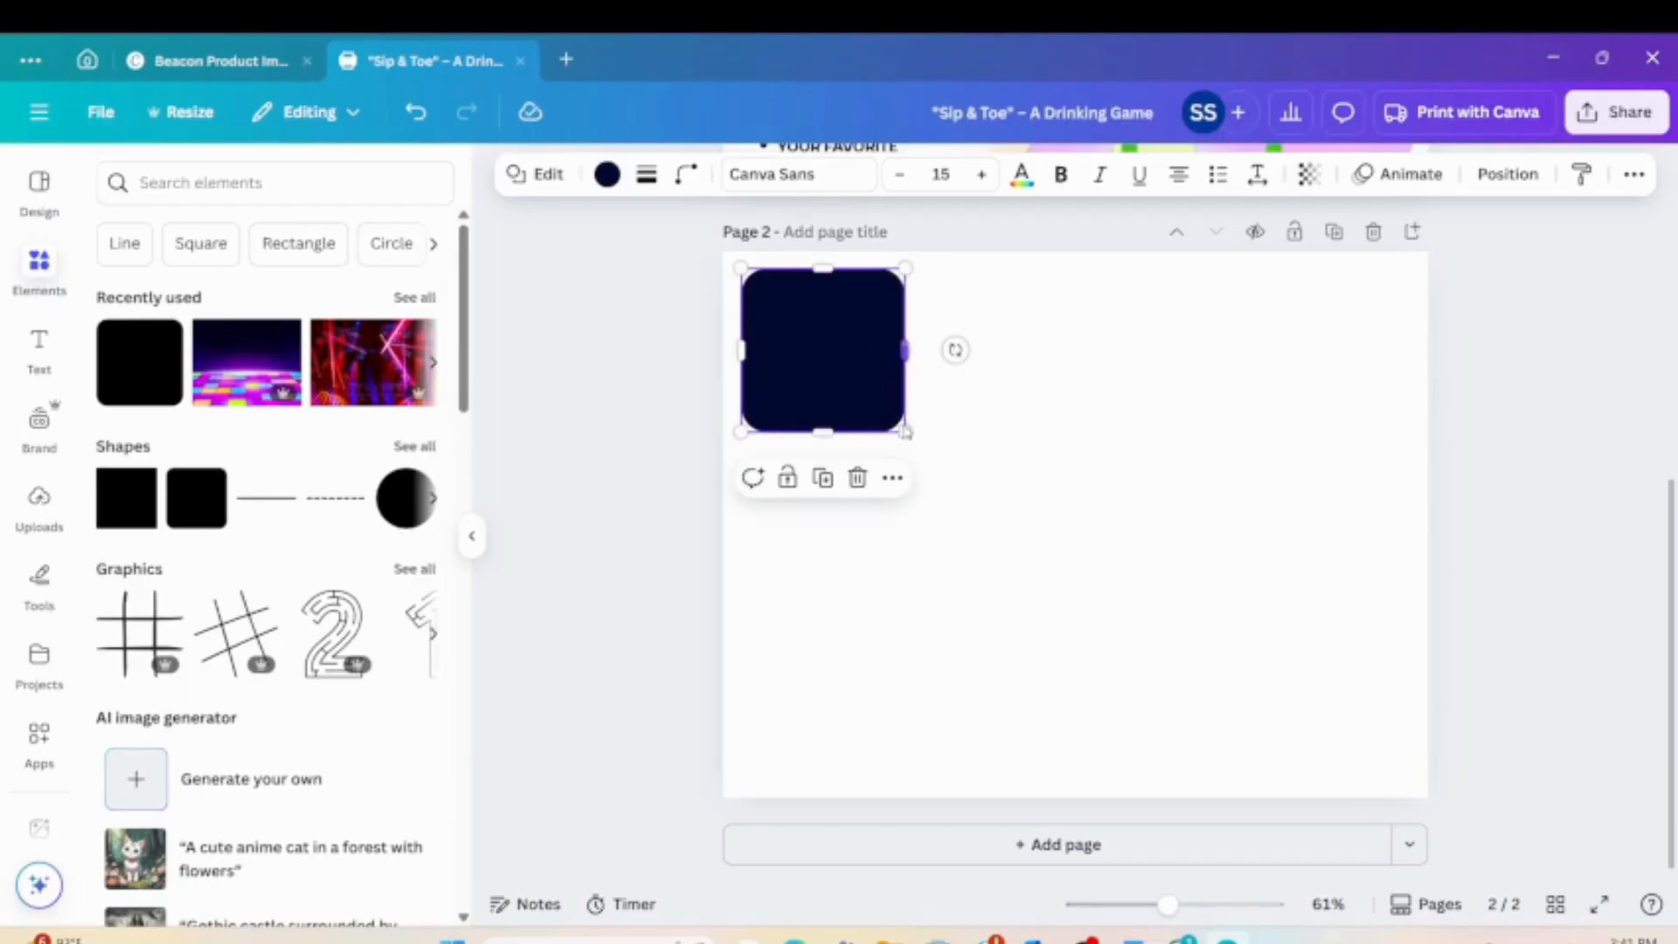
# Resize the rounded square to a 2.5 in wide, 3.5 in high card and fill it with vivid green #4ecb11.
pyautogui.click(1509, 174)
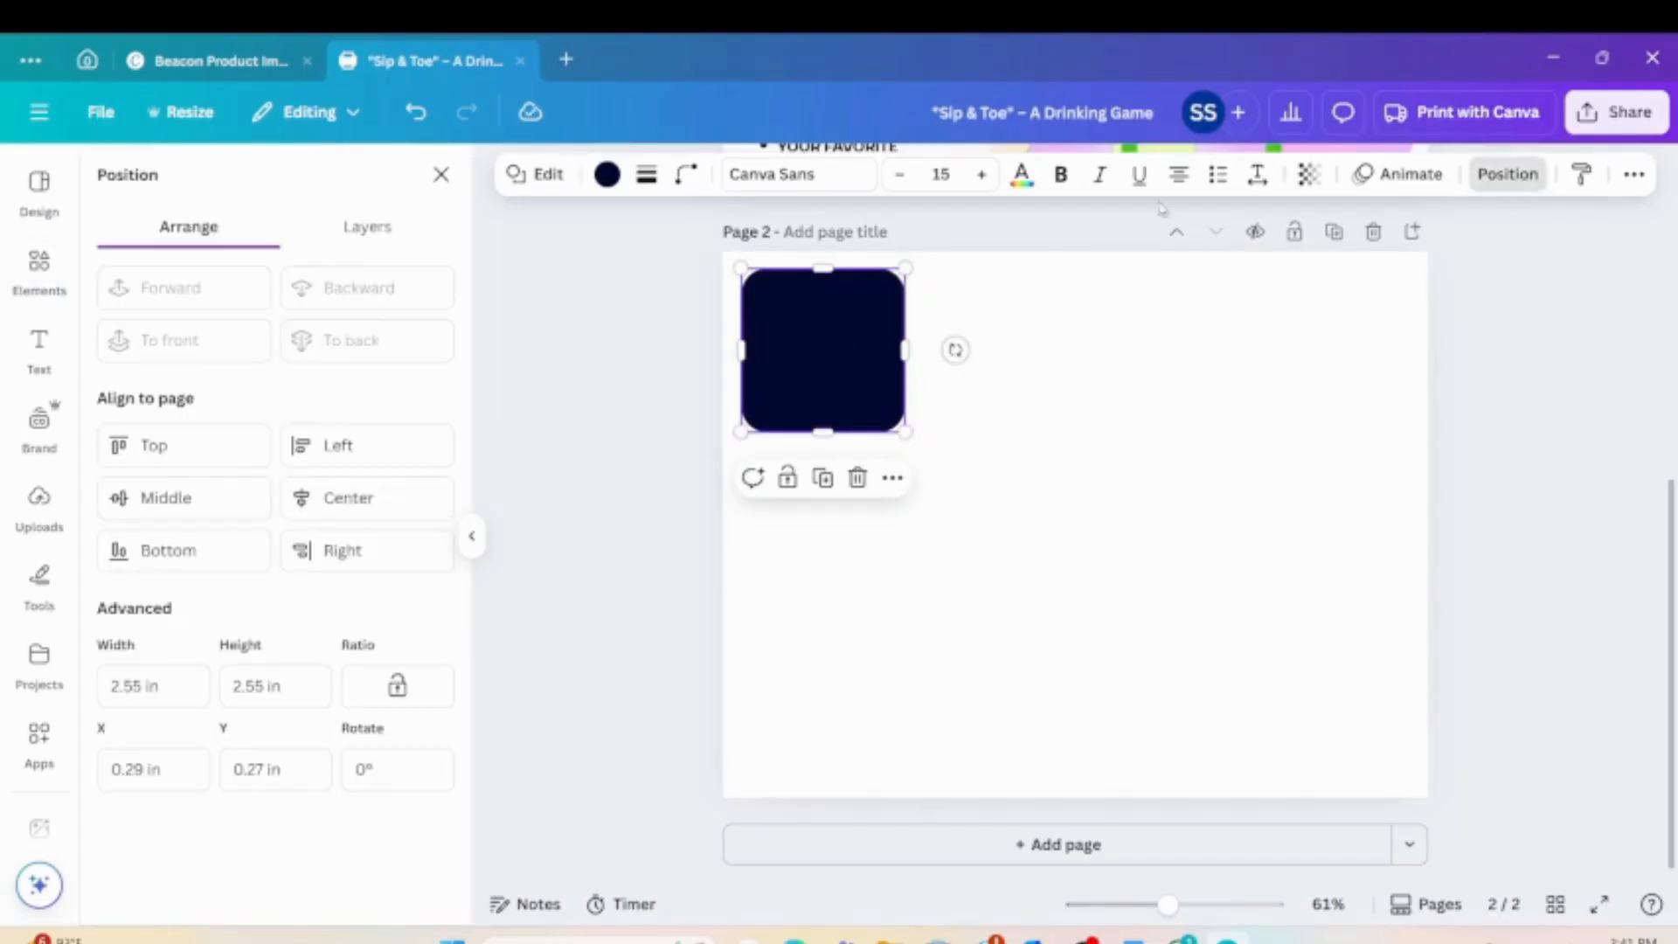
pyautogui.click(170, 687)
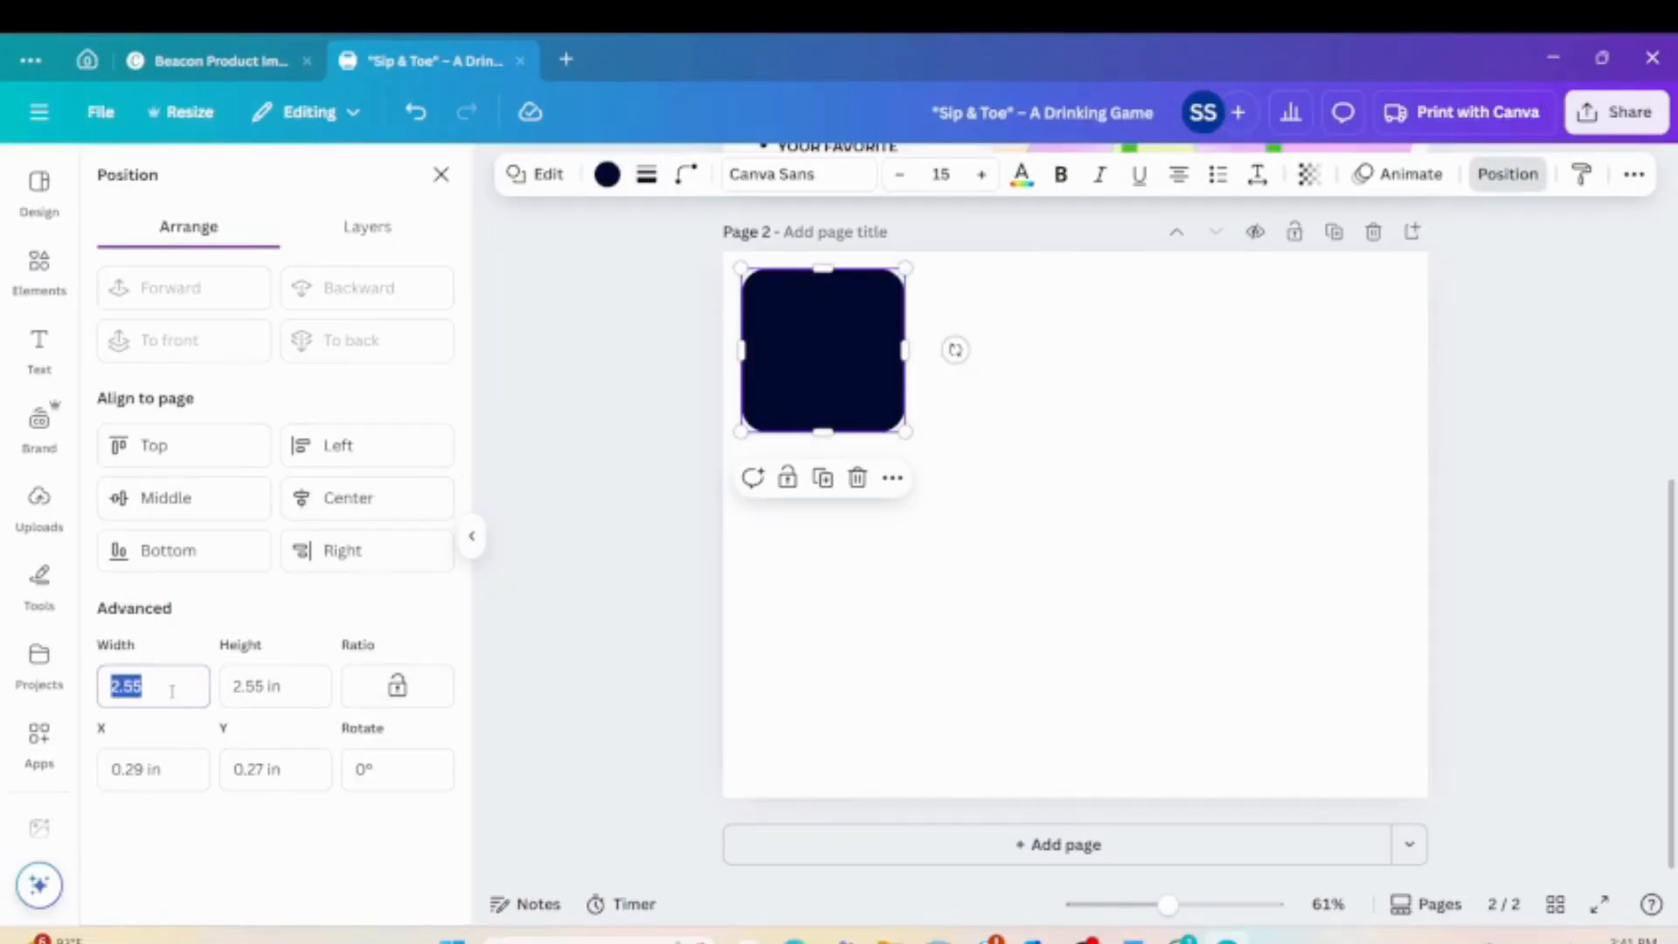
pyautogui.write('2')
pyautogui.click(236, 685)
pyautogui.write('3.5')
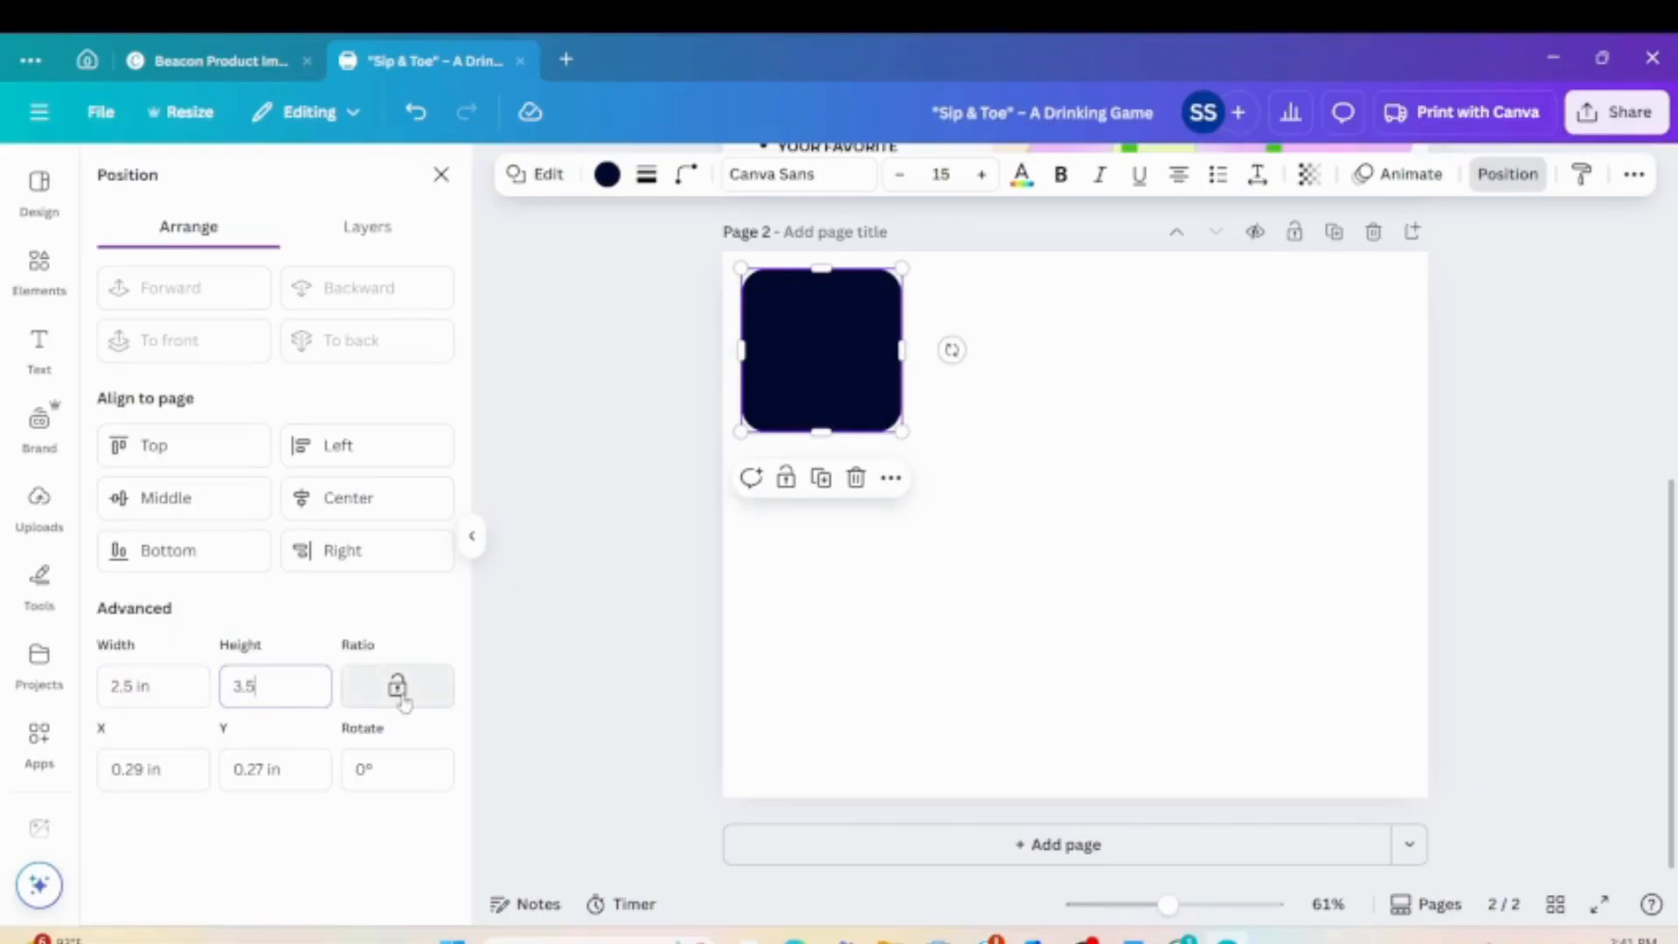
pyautogui.press('Return')
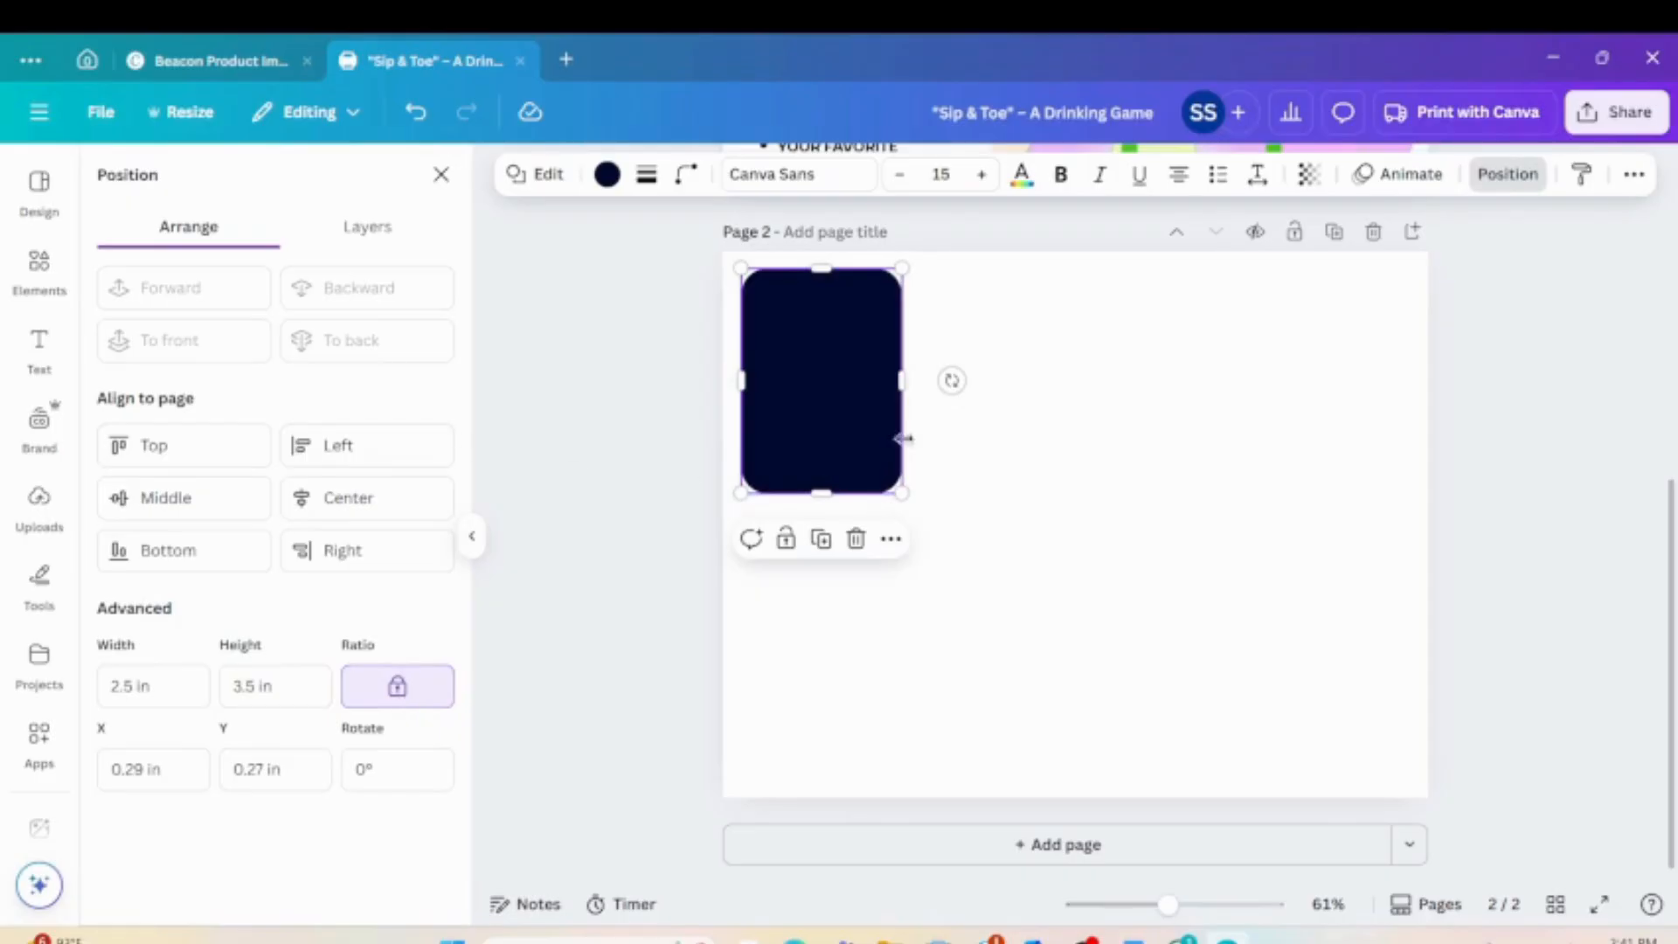
pyautogui.click(607, 175)
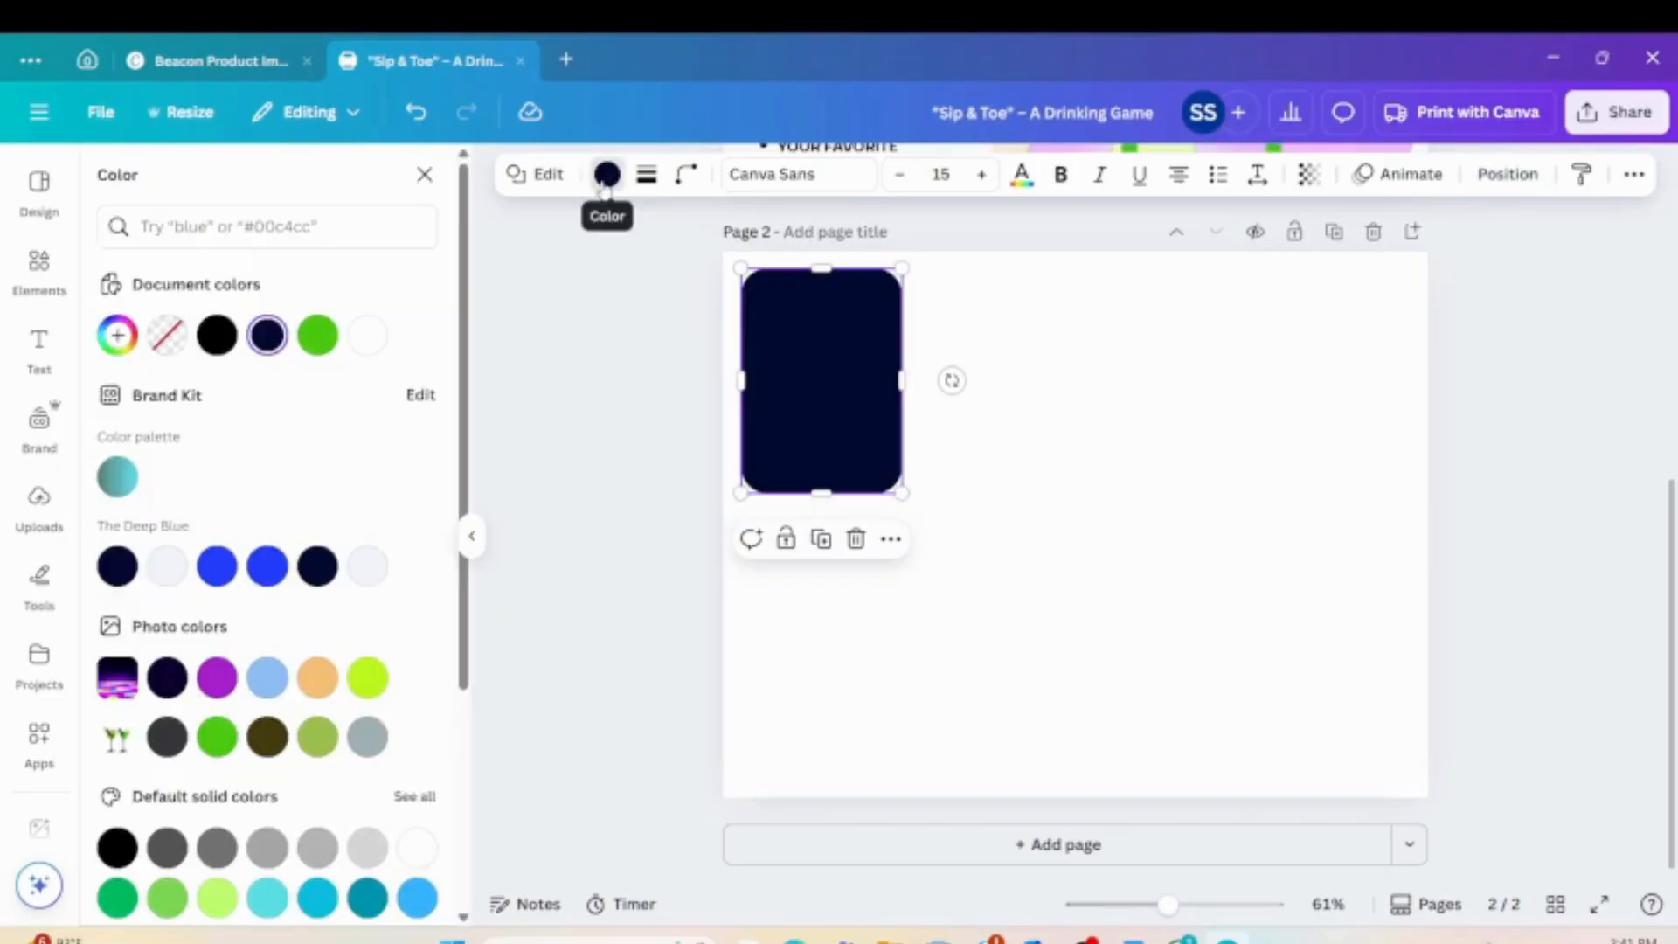
pyautogui.click(316, 338)
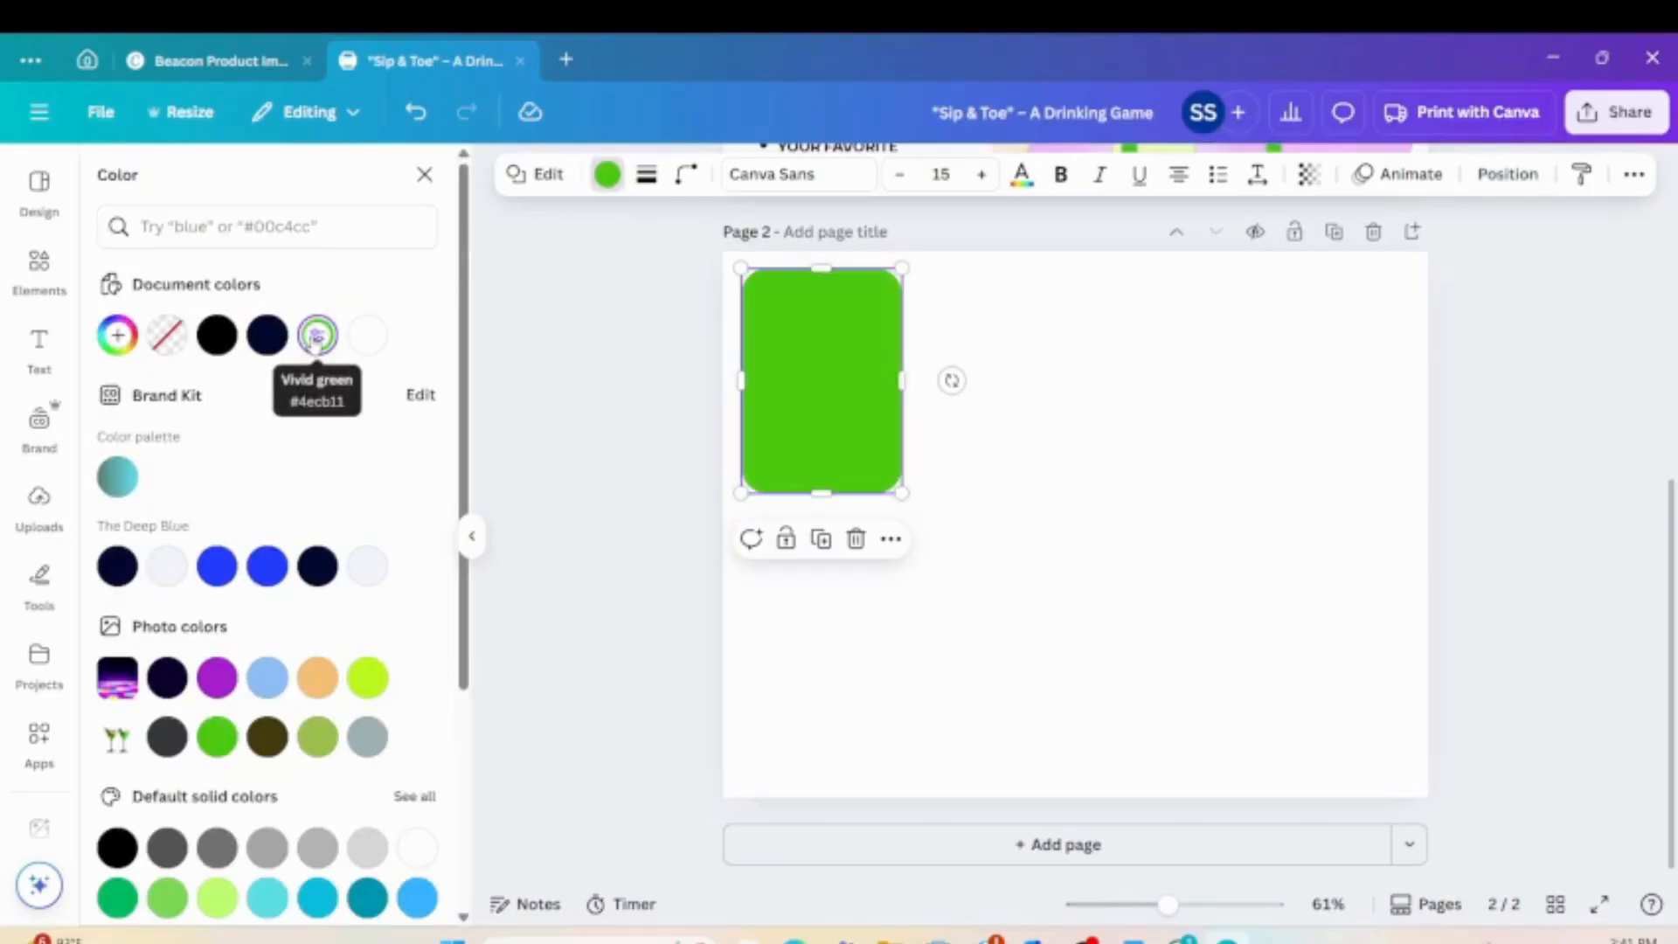
# Insert the uploaded martini photo on page 2 and scale it down to the card's width over the card.
pyautogui.click(51, 527)
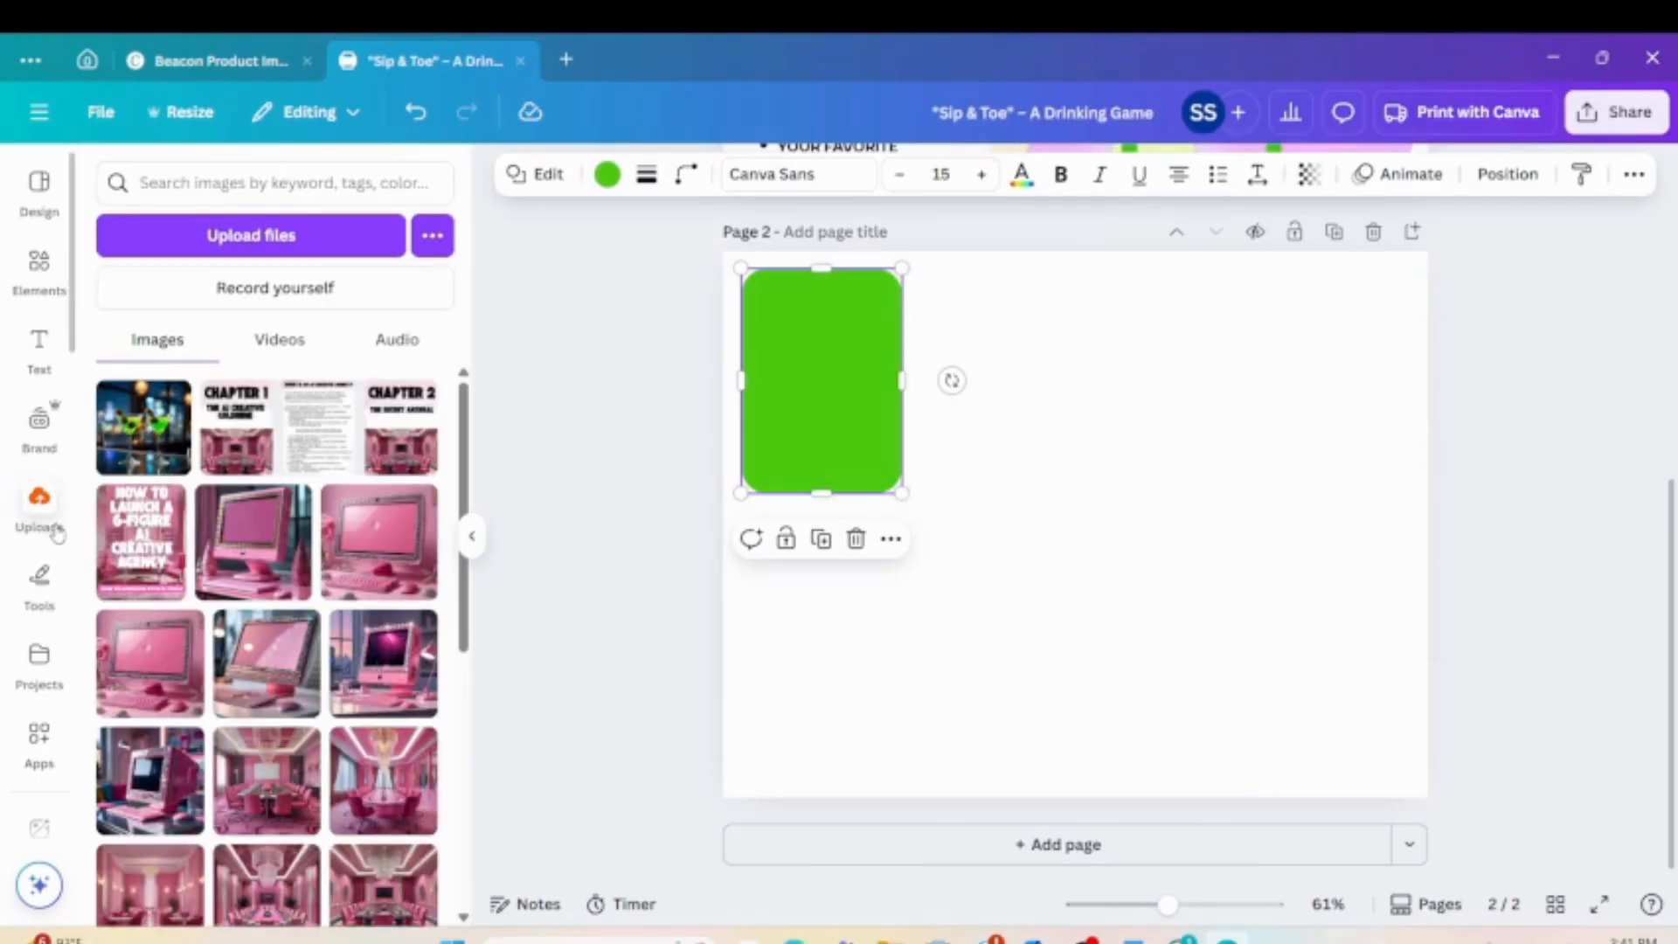
pyautogui.click(162, 460)
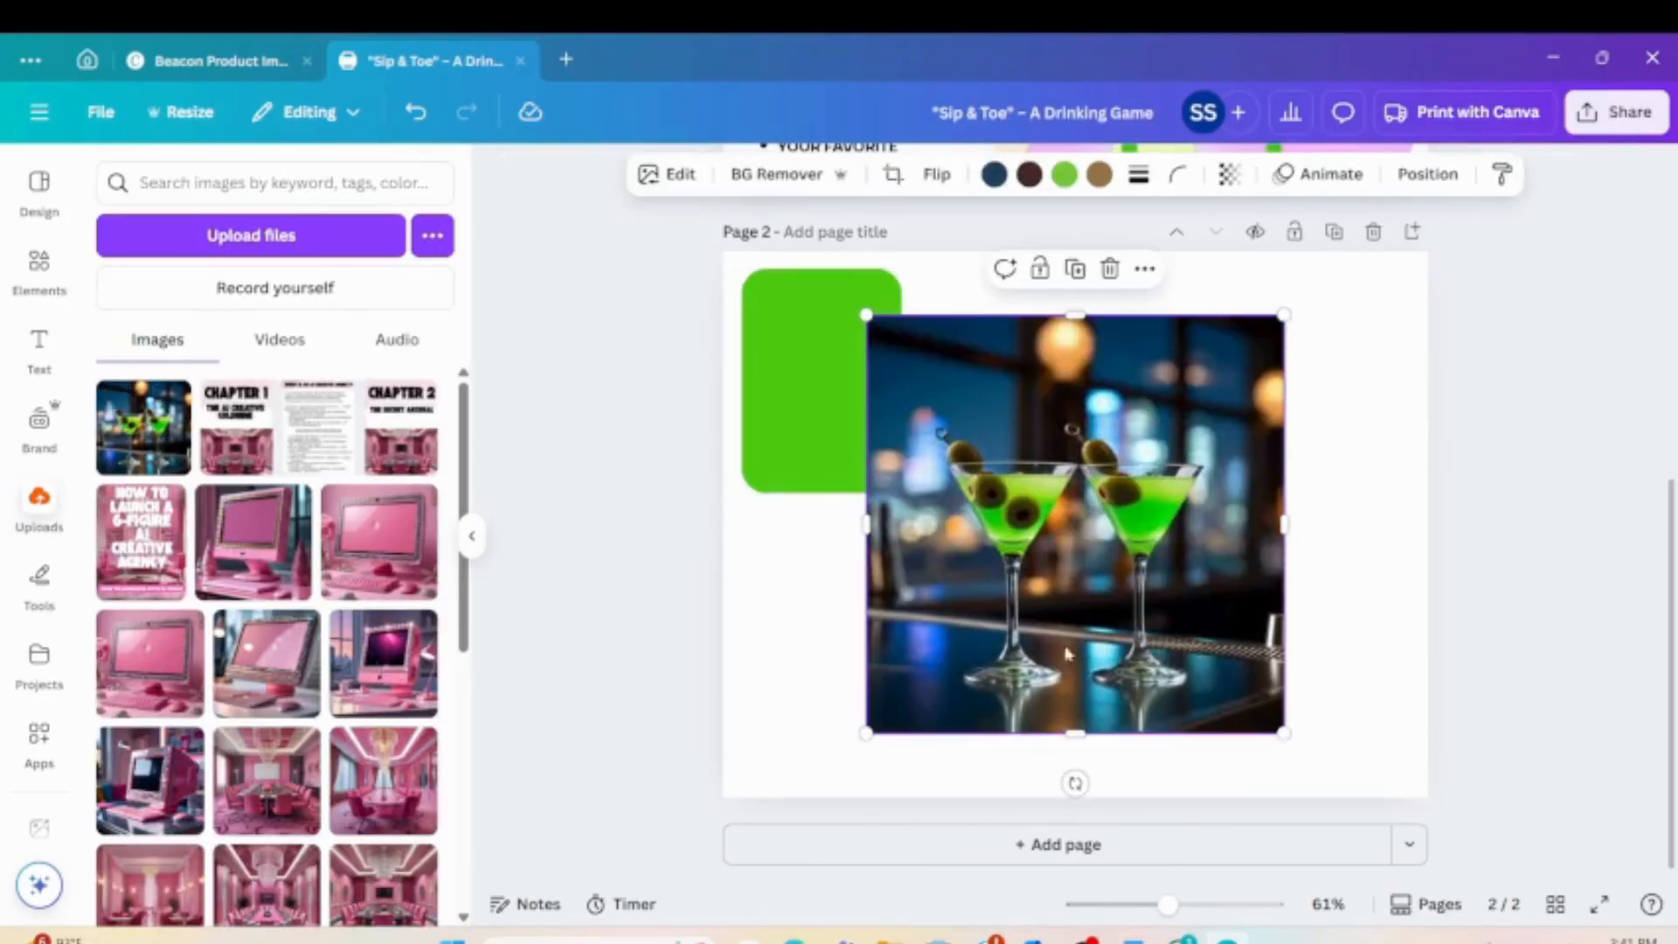
pyautogui.moveTo(1283, 733); pyautogui.dragTo(1038, 485)
pyautogui.moveTo(982, 411); pyautogui.dragTo(863, 405)
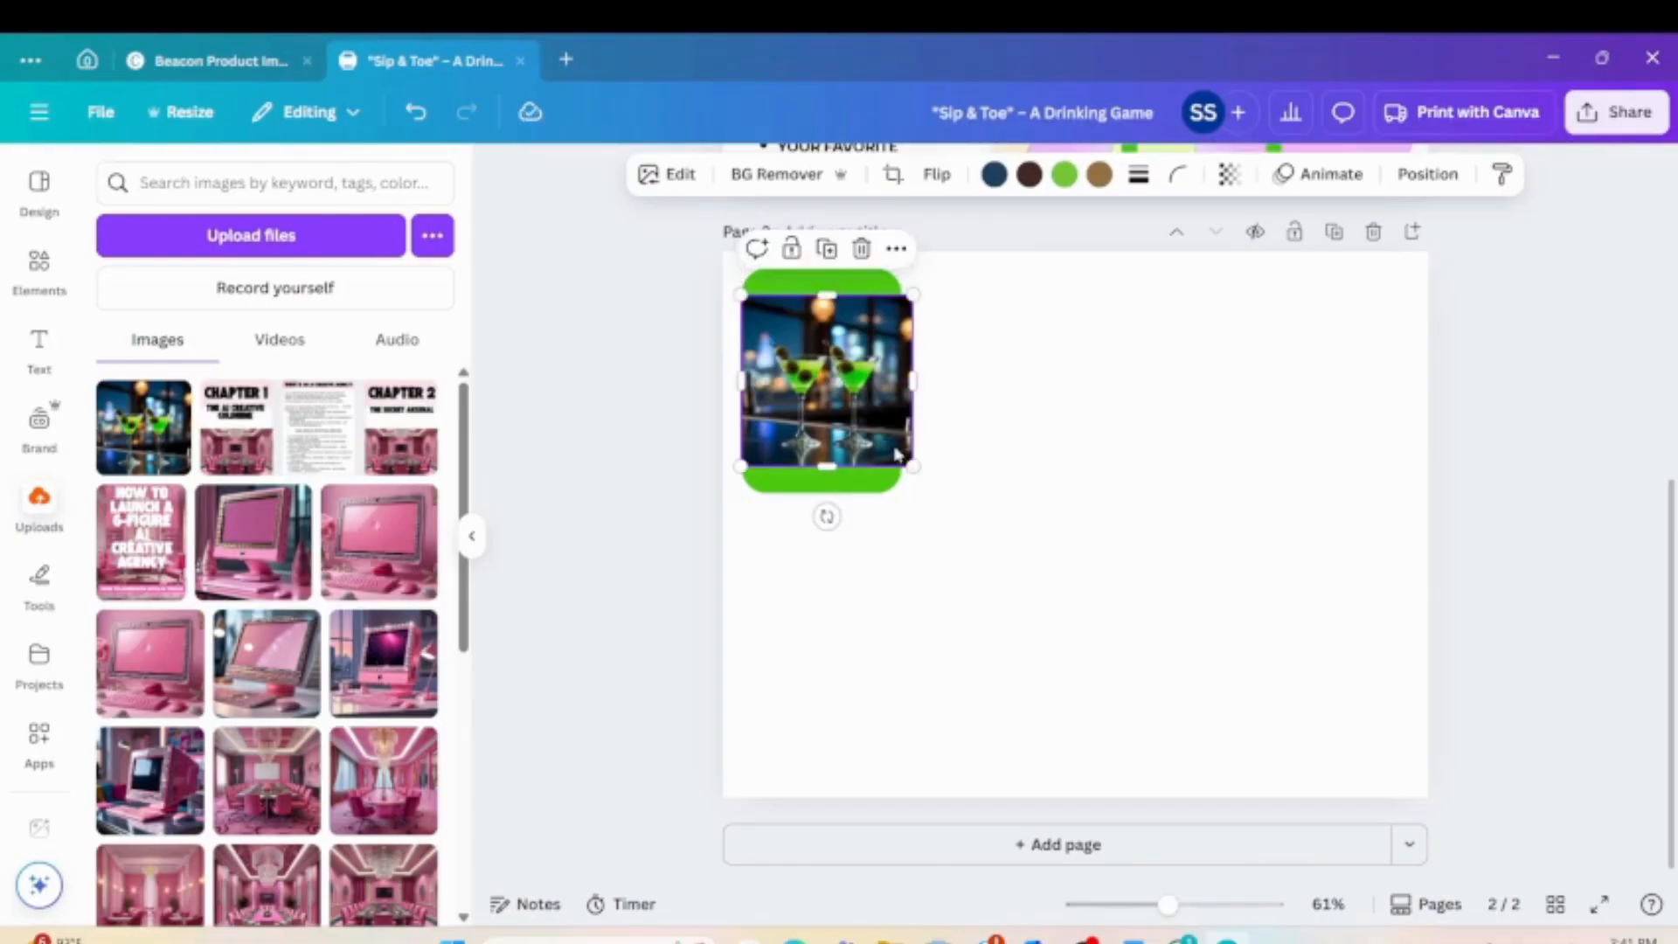
pyautogui.moveTo(914, 463); pyautogui.dragTo(900, 453)
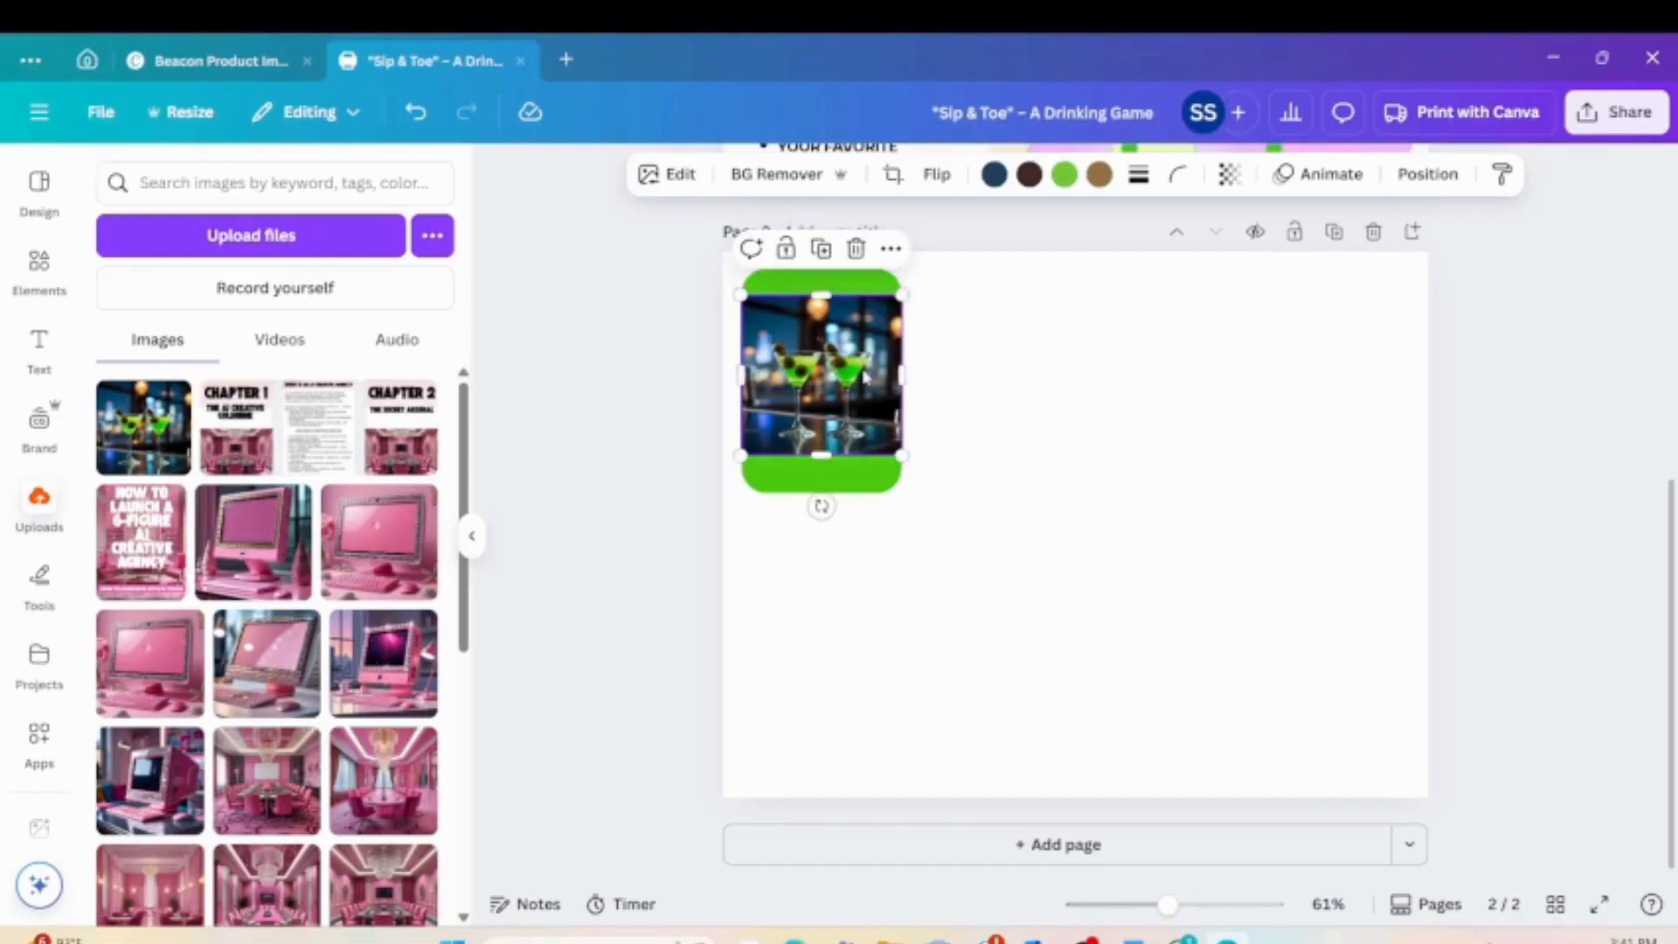
# Fill the card with black and remove the background from the martini photo.
pyautogui.click(846, 271)
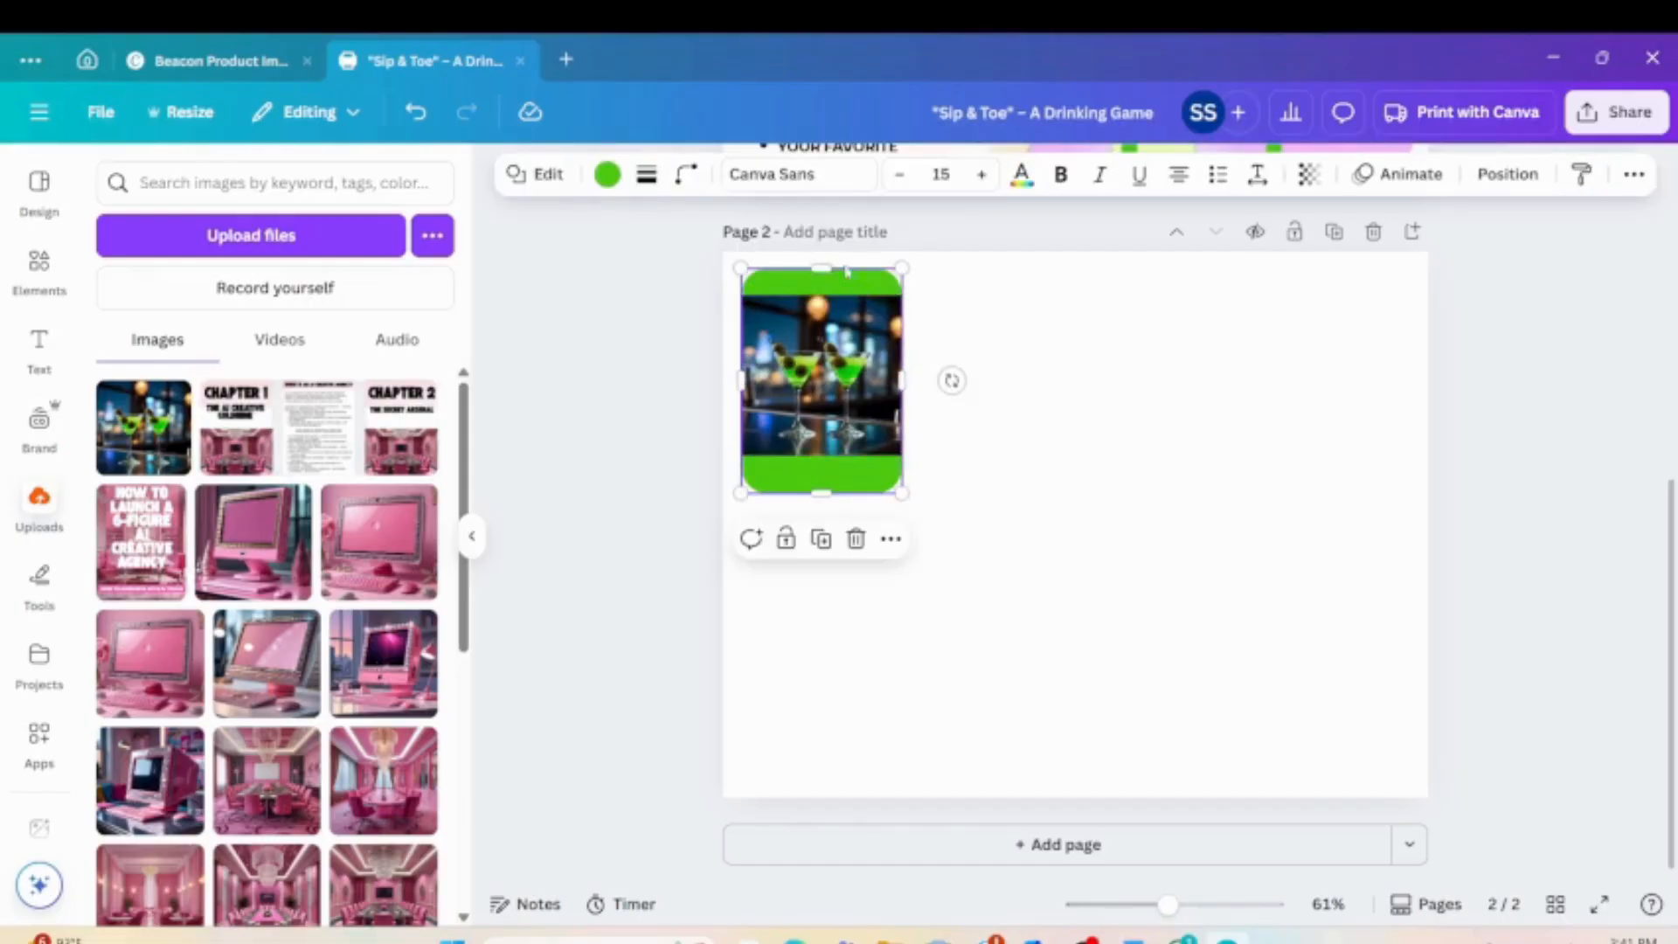
pyautogui.click(606, 174)
pyautogui.click(216, 339)
pyautogui.click(778, 382)
pyautogui.click(753, 179)
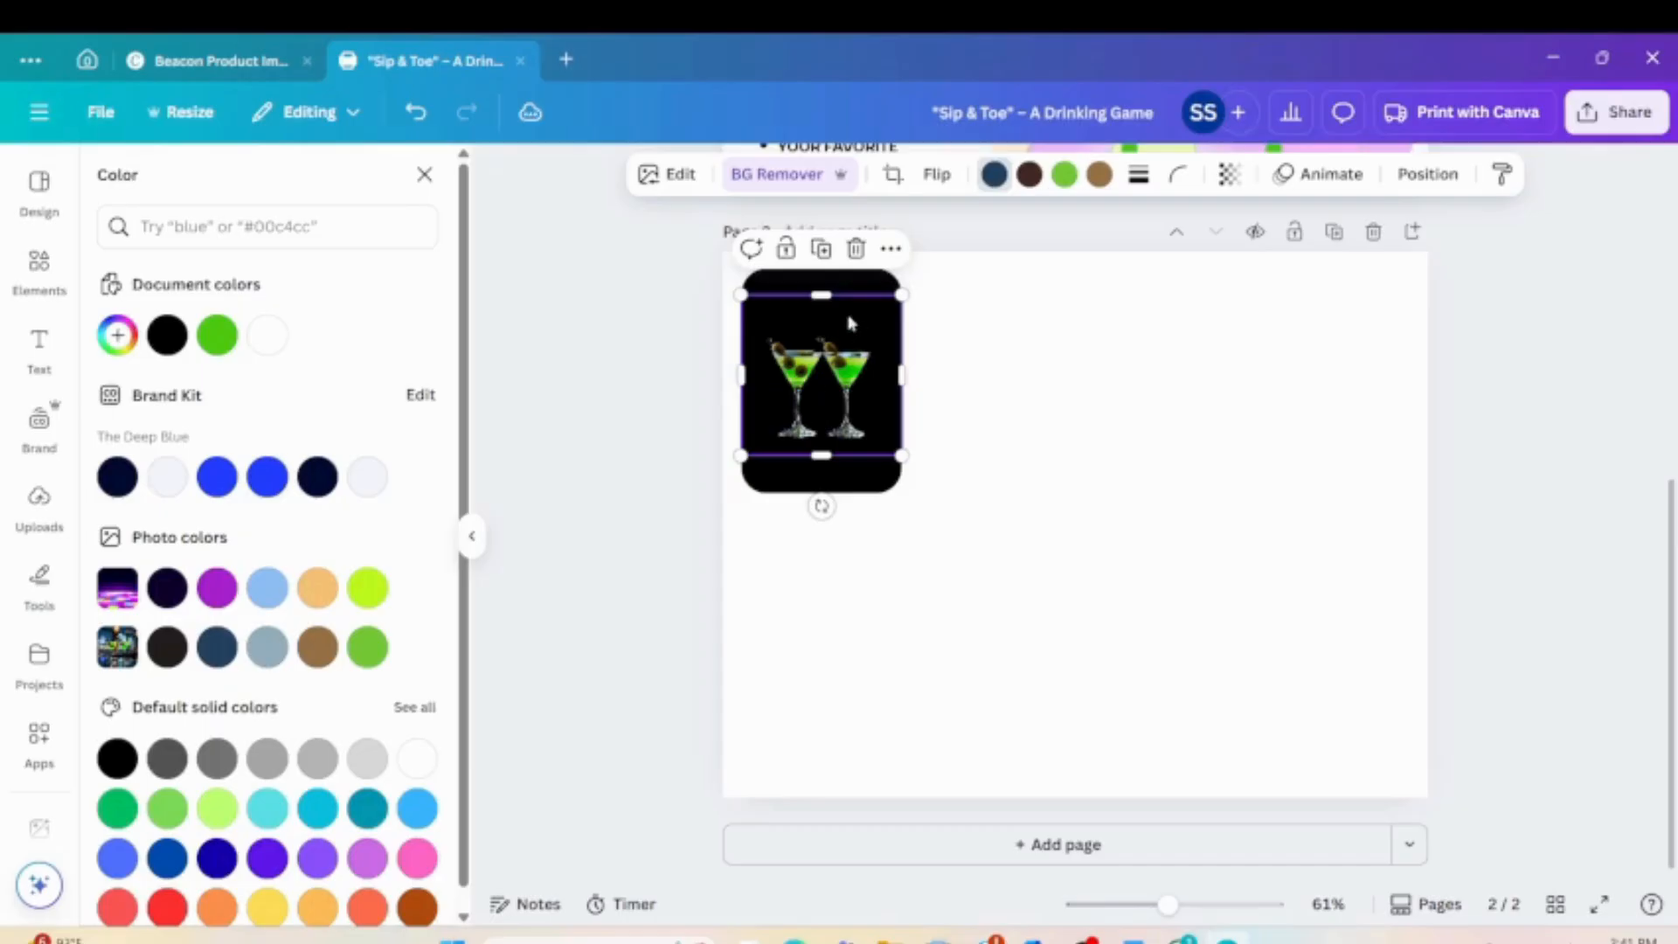
# Crop the empty margins around the two martini glasses, enlarge the image and center it on the black card.
pyautogui.moveTo(824, 294); pyautogui.dragTo(824, 333)
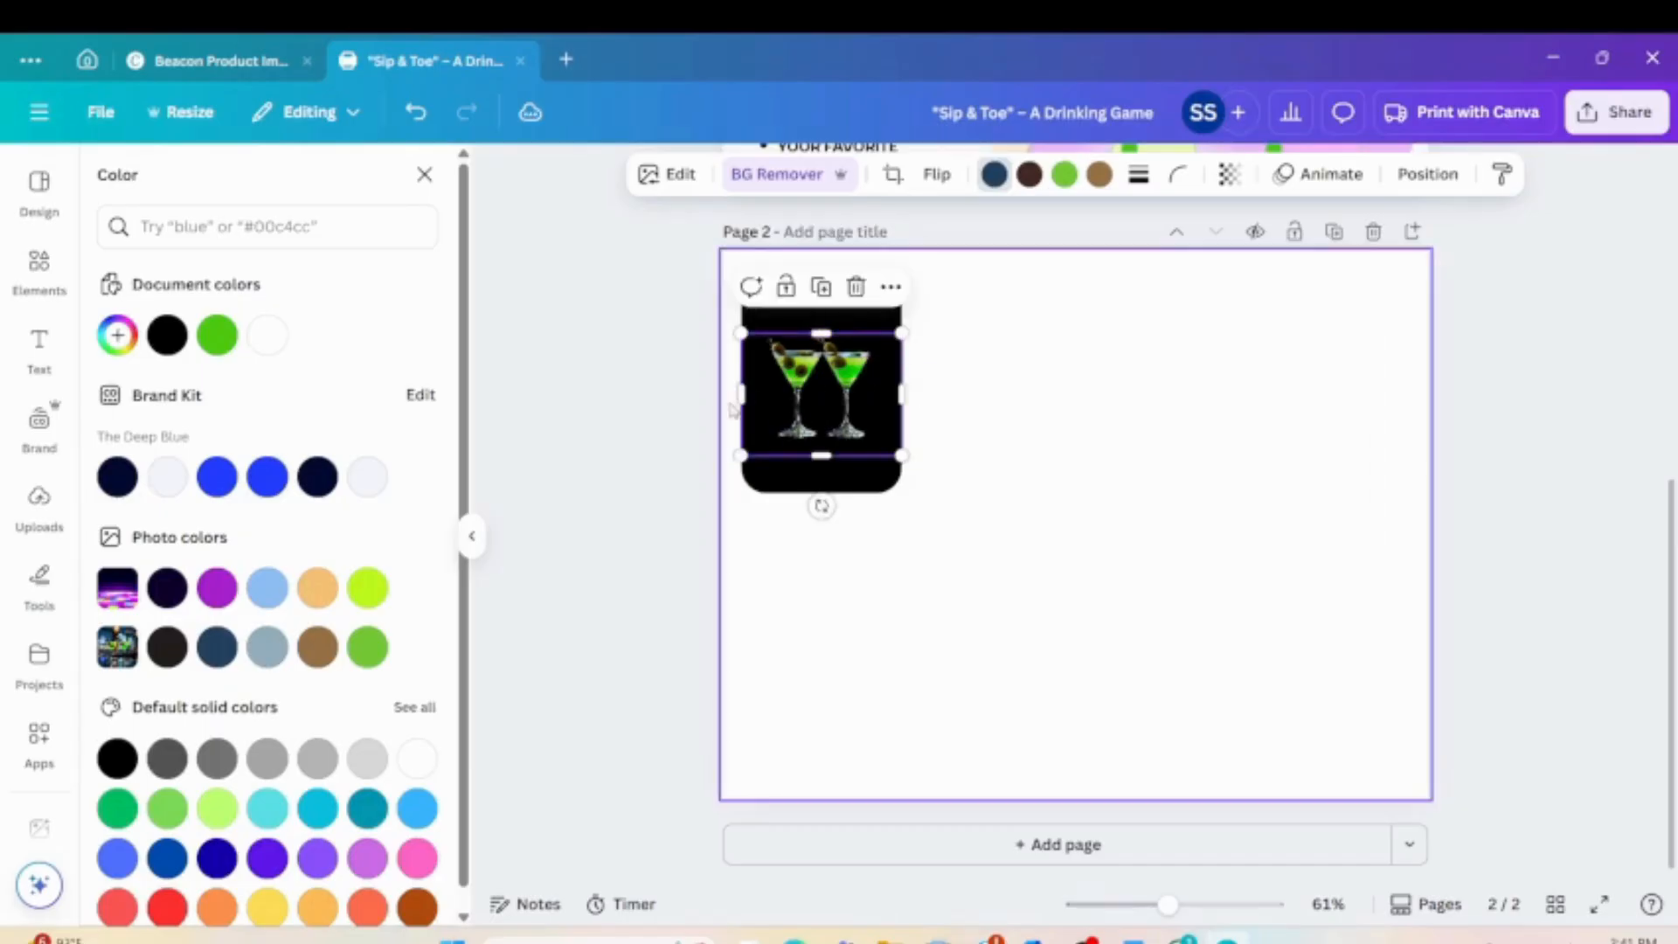
pyautogui.moveTo(743, 394); pyautogui.dragTo(762, 395)
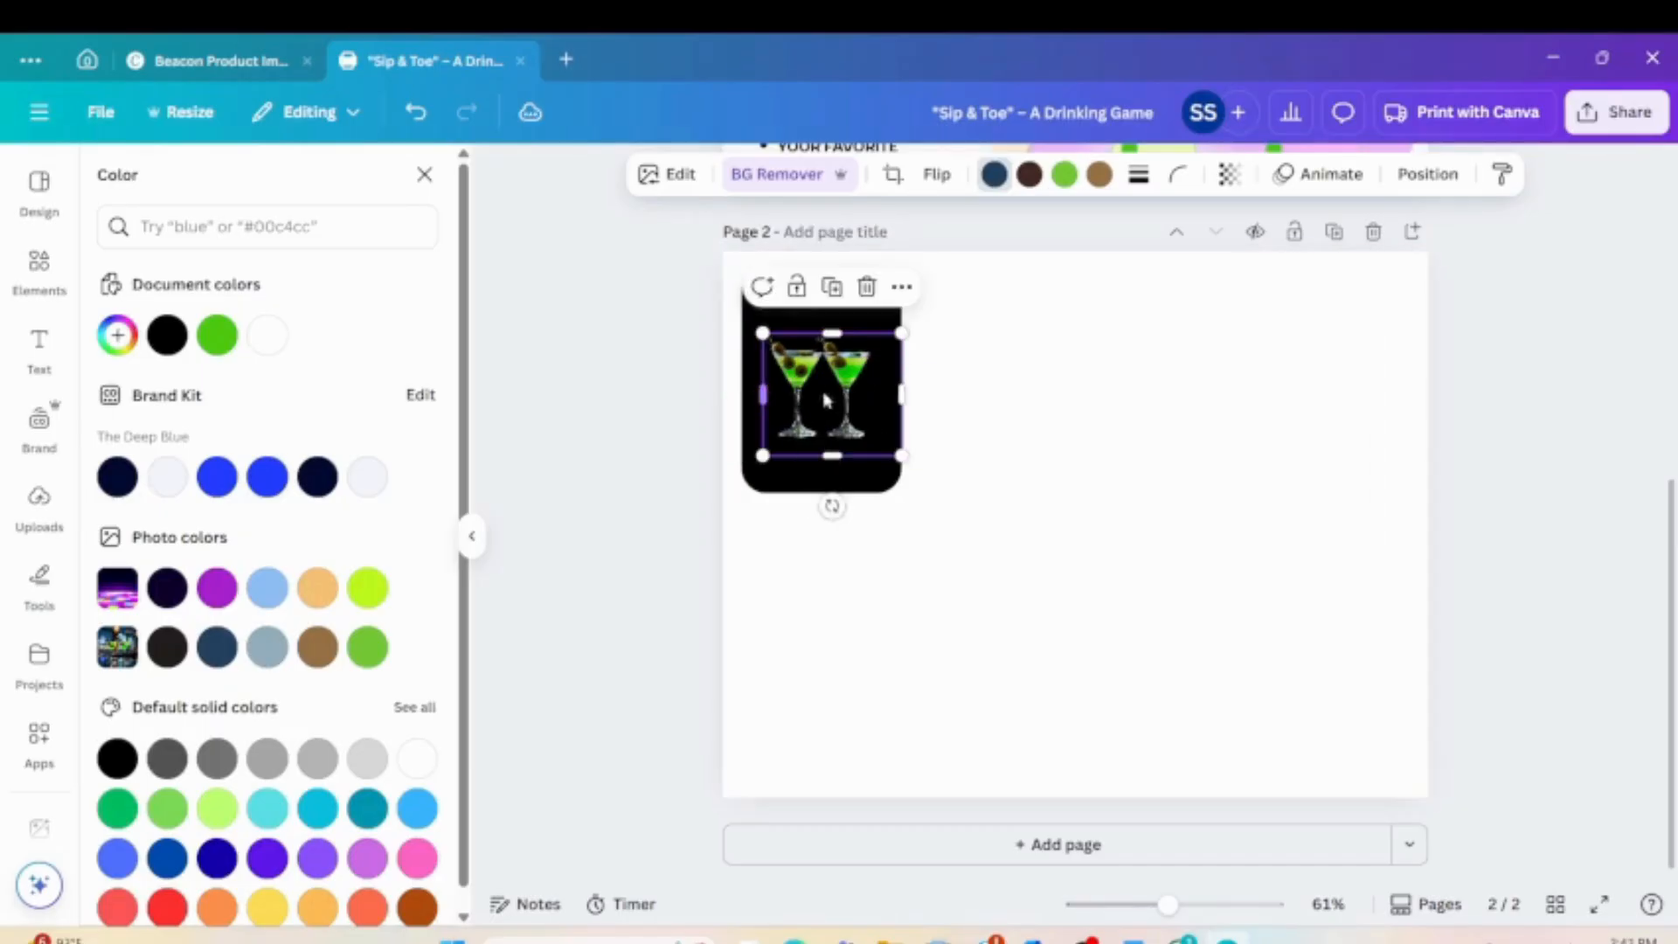
pyautogui.moveTo(900, 394); pyautogui.dragTo(881, 394)
pyautogui.moveTo(822, 451); pyautogui.dragTo(858, 418)
pyautogui.click(933, 439)
pyautogui.click(952, 484)
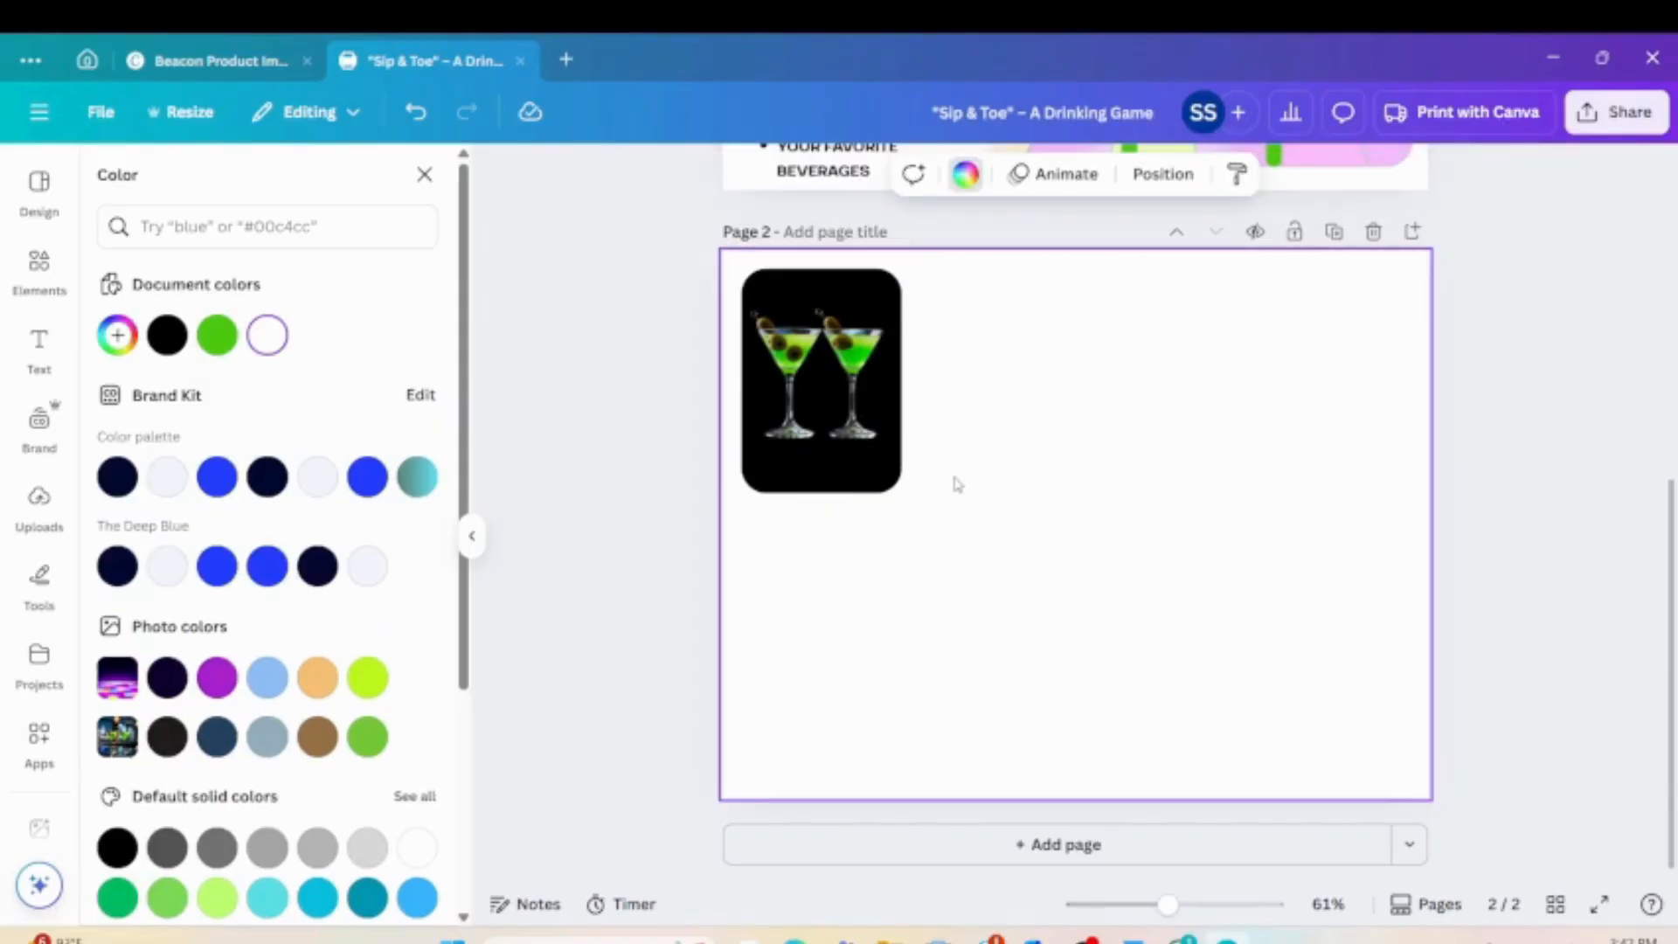
pyautogui.click(847, 420)
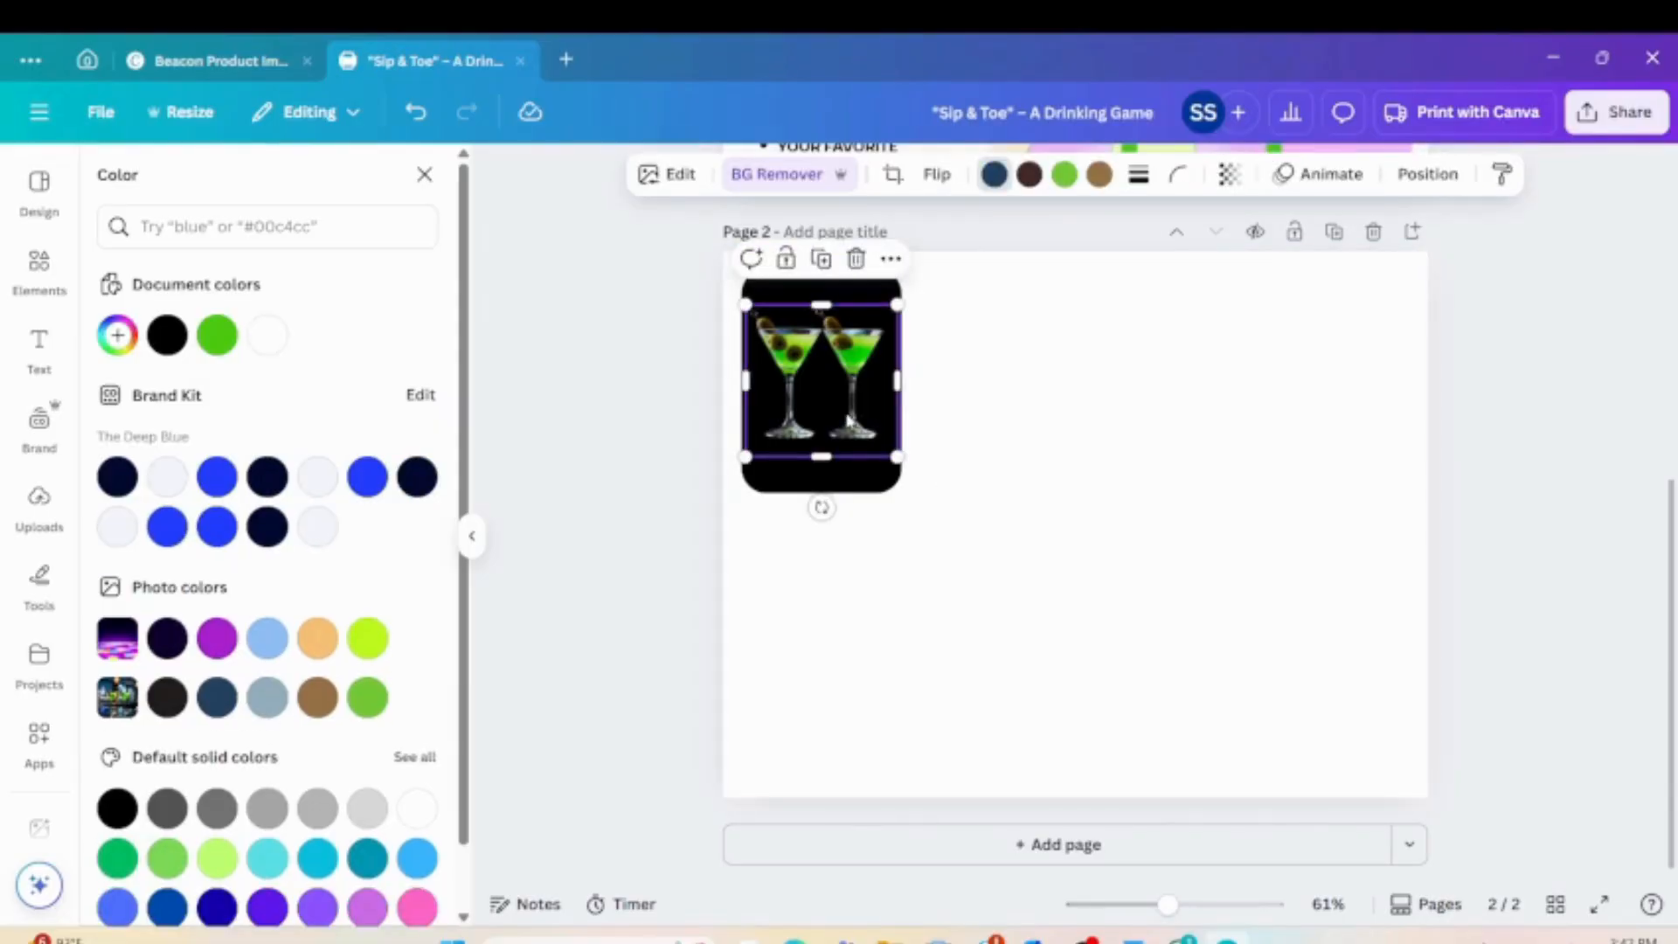
pyautogui.click(425, 174)
pyautogui.click(38, 500)
pyautogui.click(50, 288)
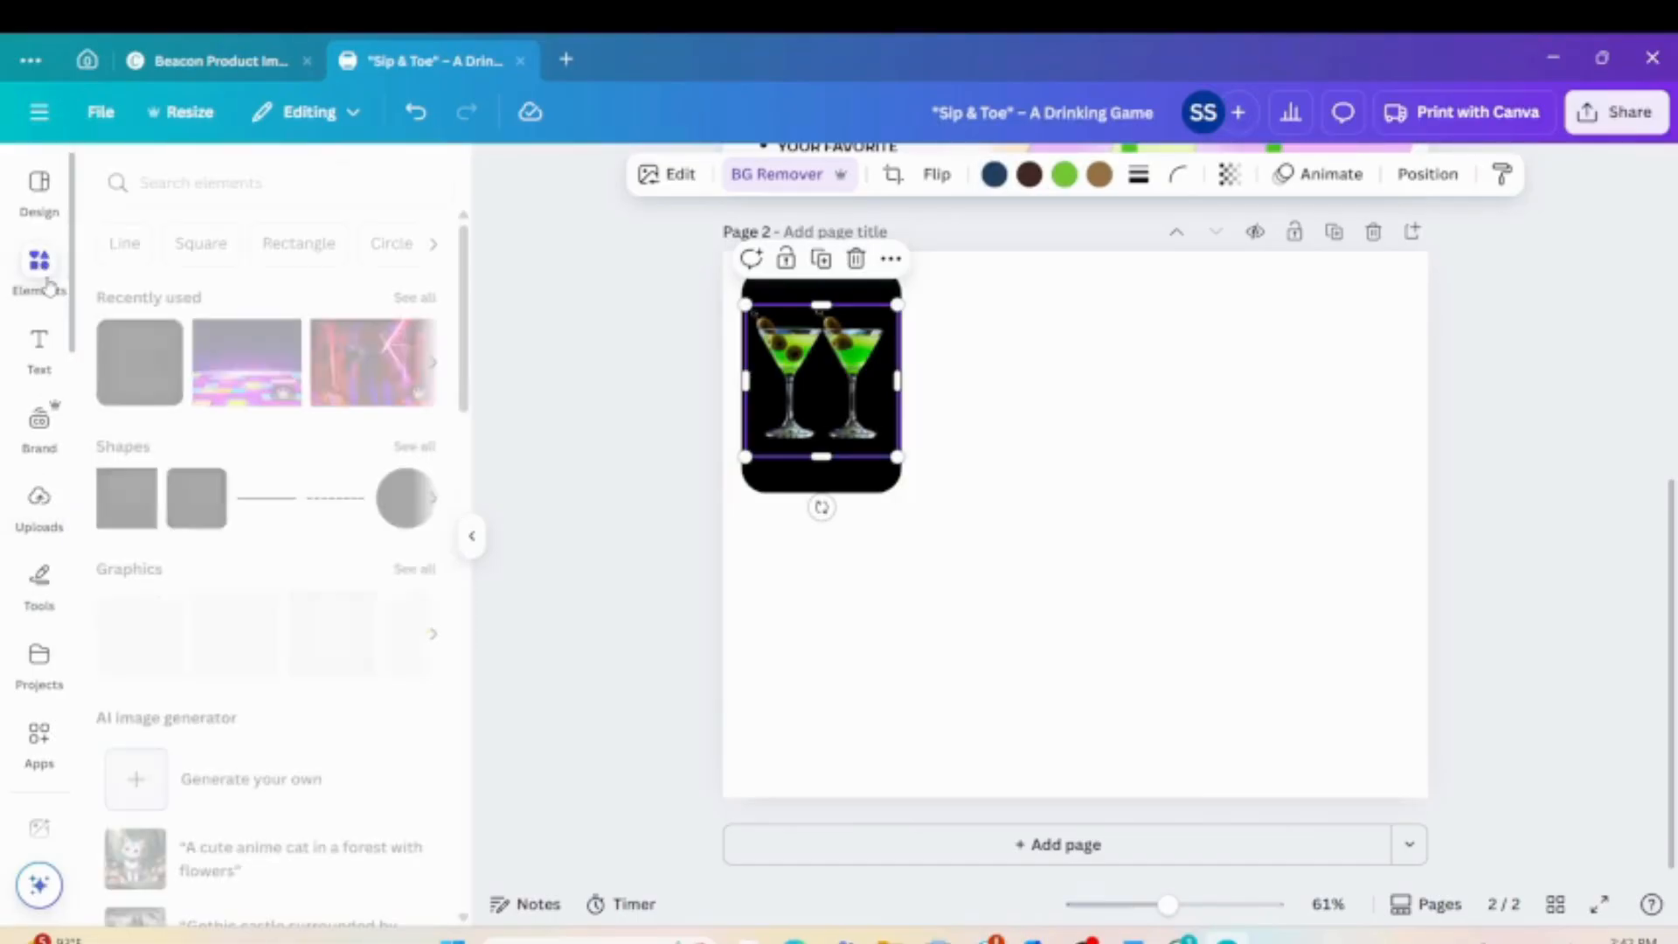
pyautogui.click(412, 298)
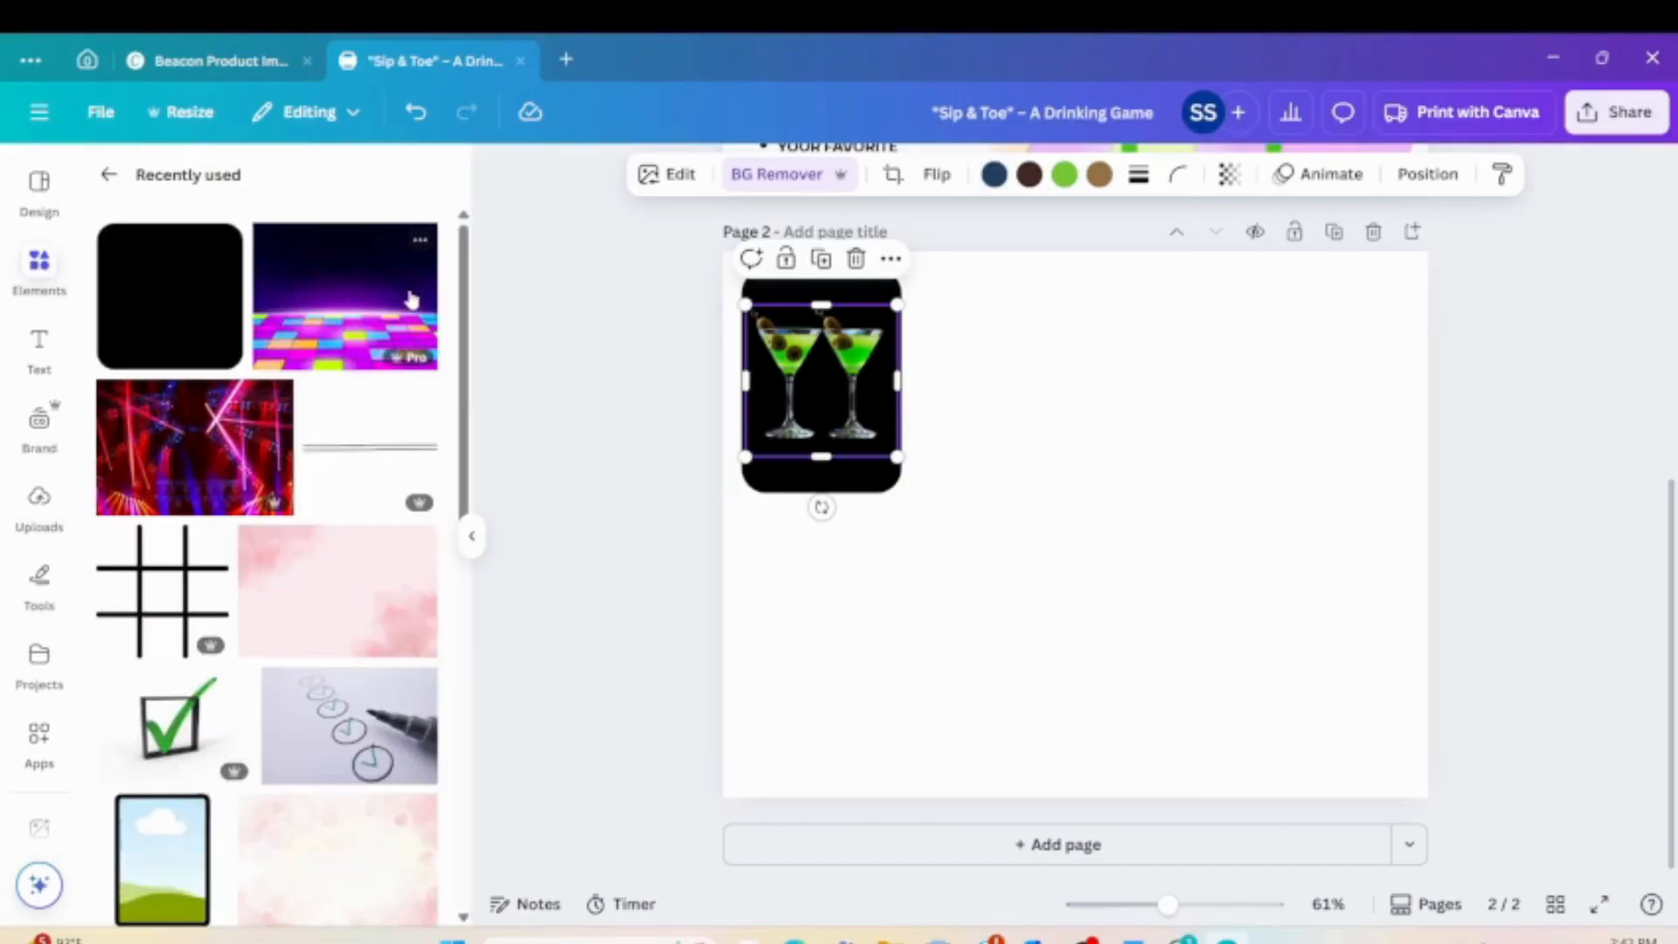
pyautogui.click(367, 448)
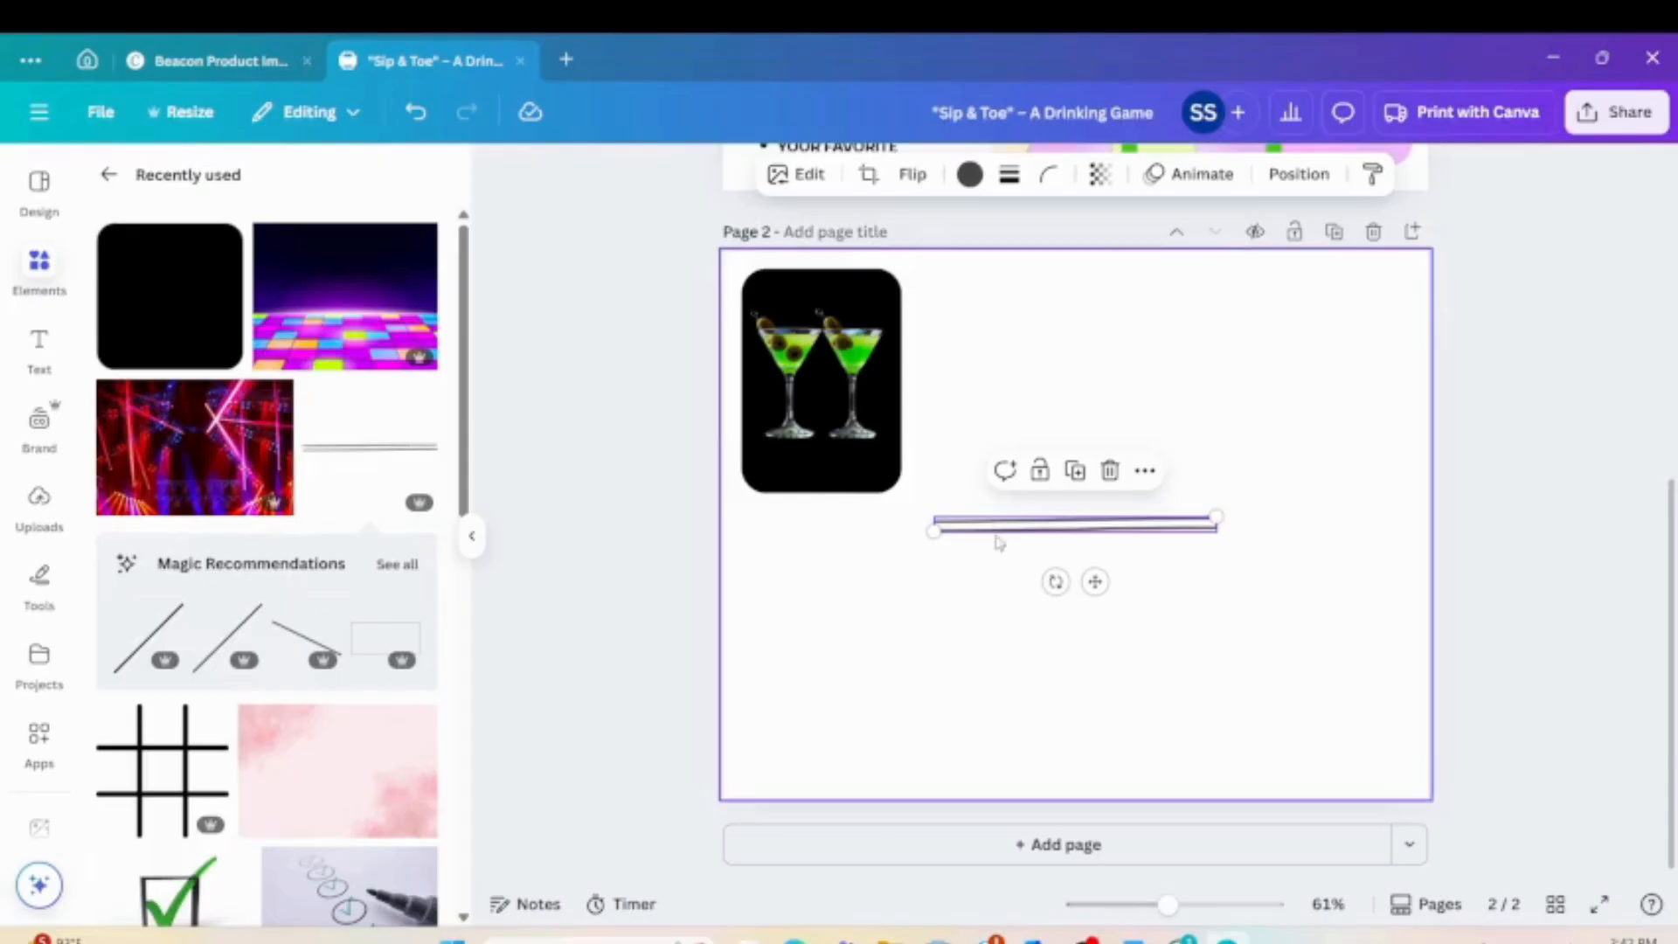
pyautogui.moveTo(999, 525); pyautogui.dragTo(816, 288)
pyautogui.moveTo(1042, 287); pyautogui.dragTo(997, 556)
pyautogui.click(972, 372)
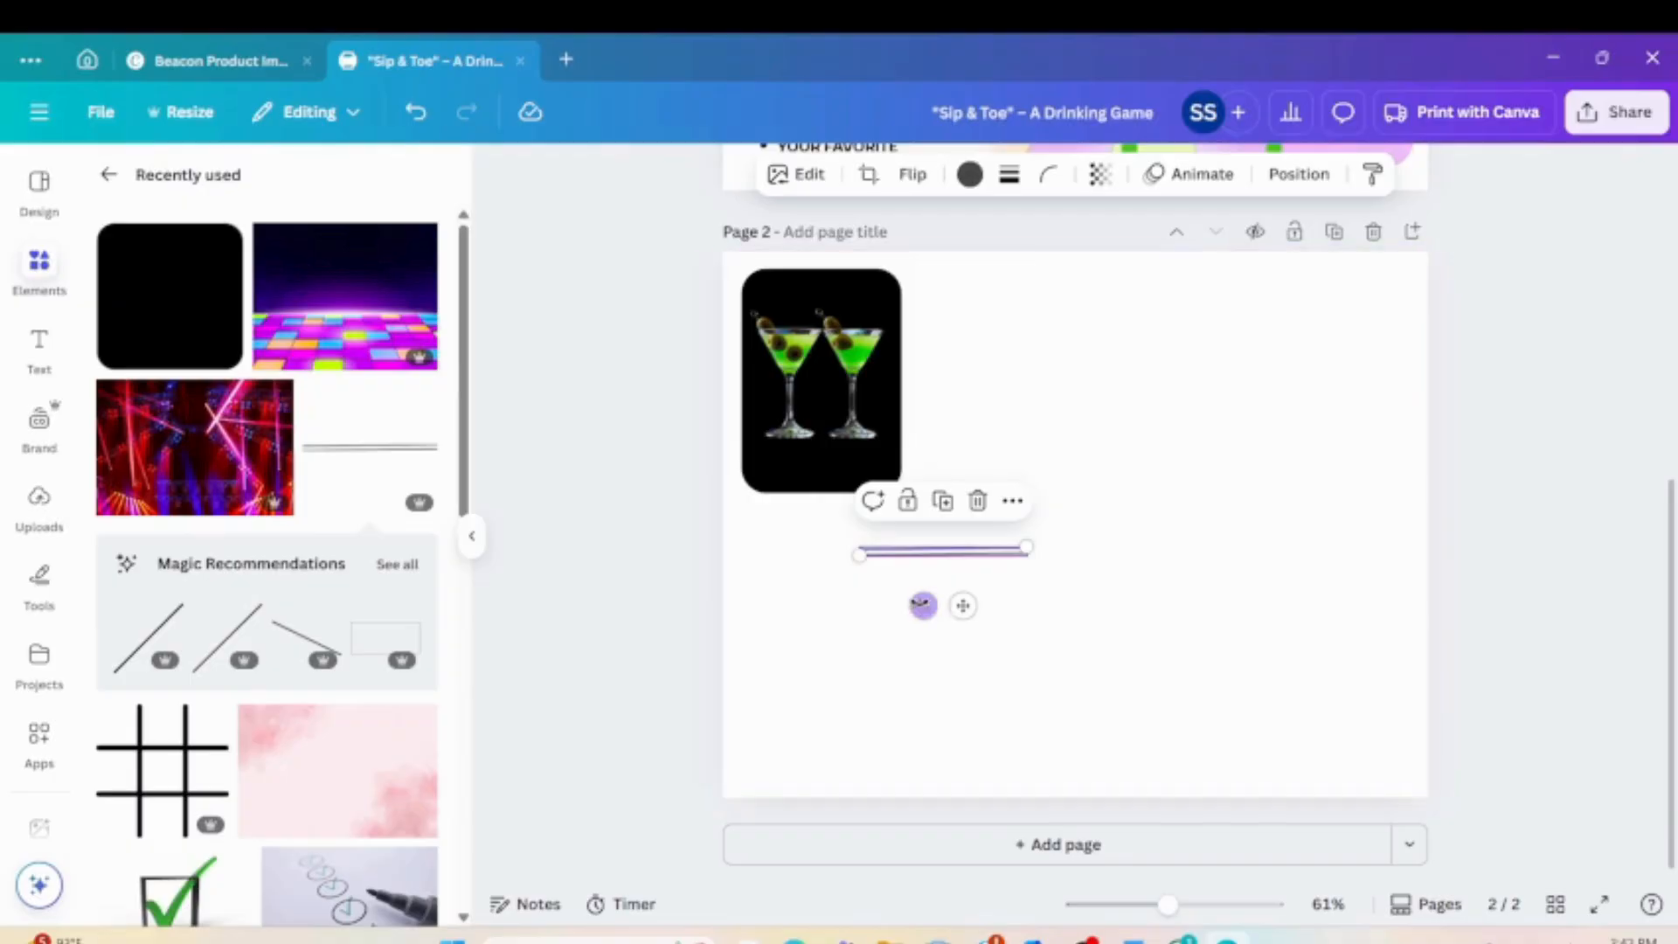
pyautogui.moveTo(926, 609); pyautogui.dragTo(996, 561)
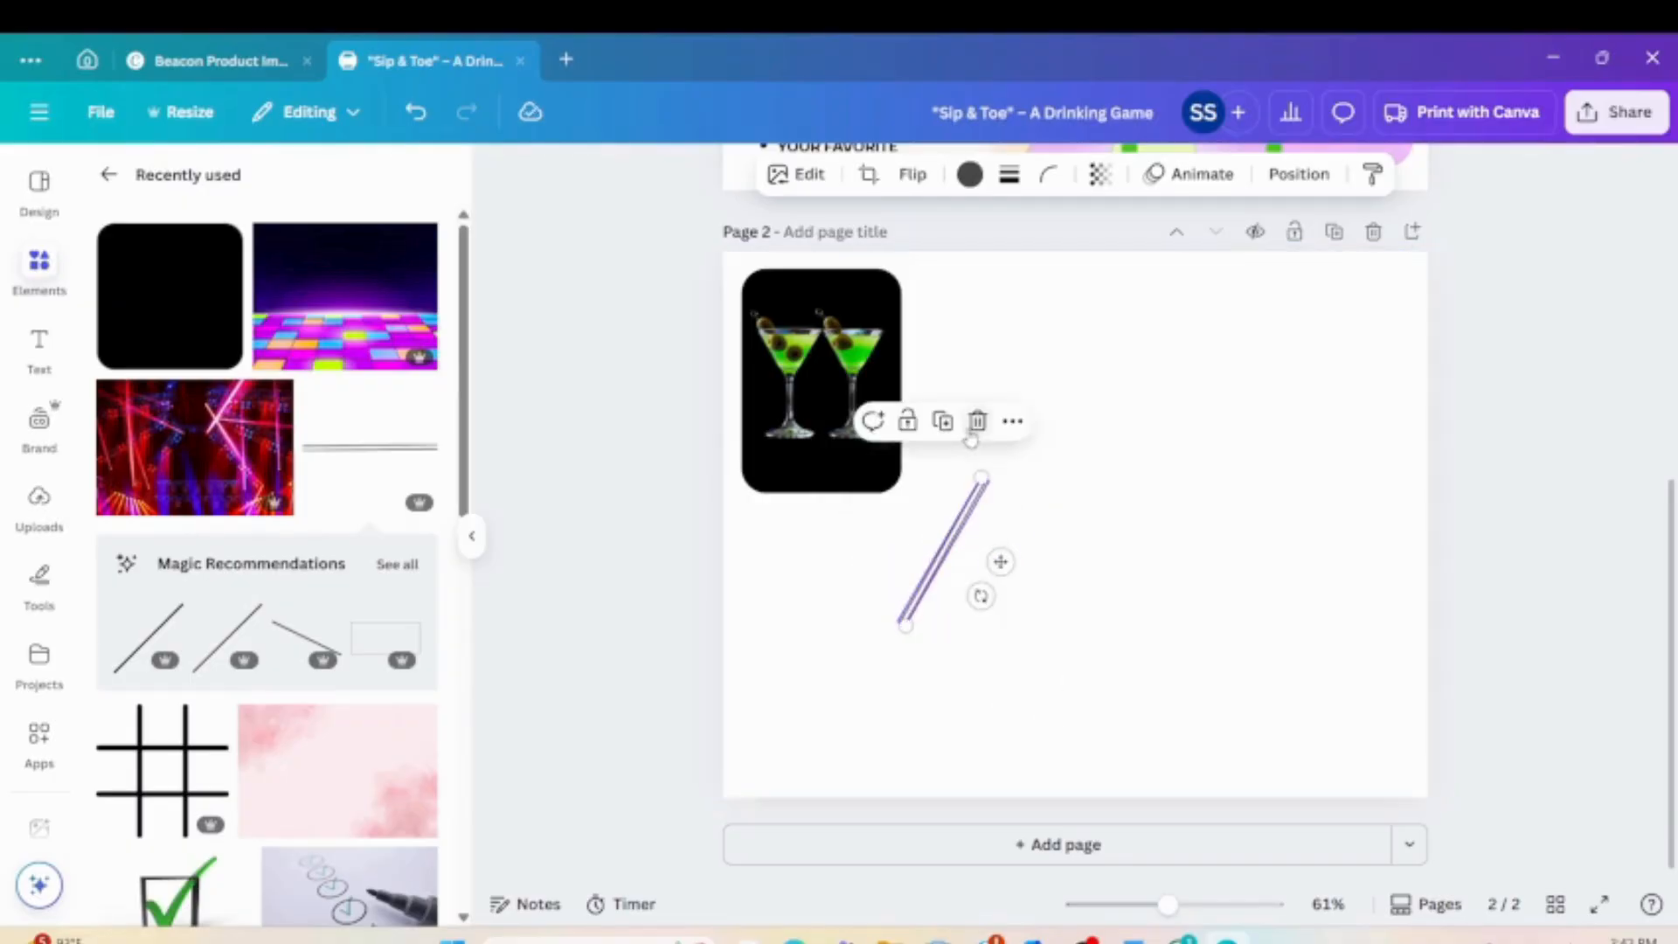
pyautogui.click(974, 421)
pyautogui.click(401, 620)
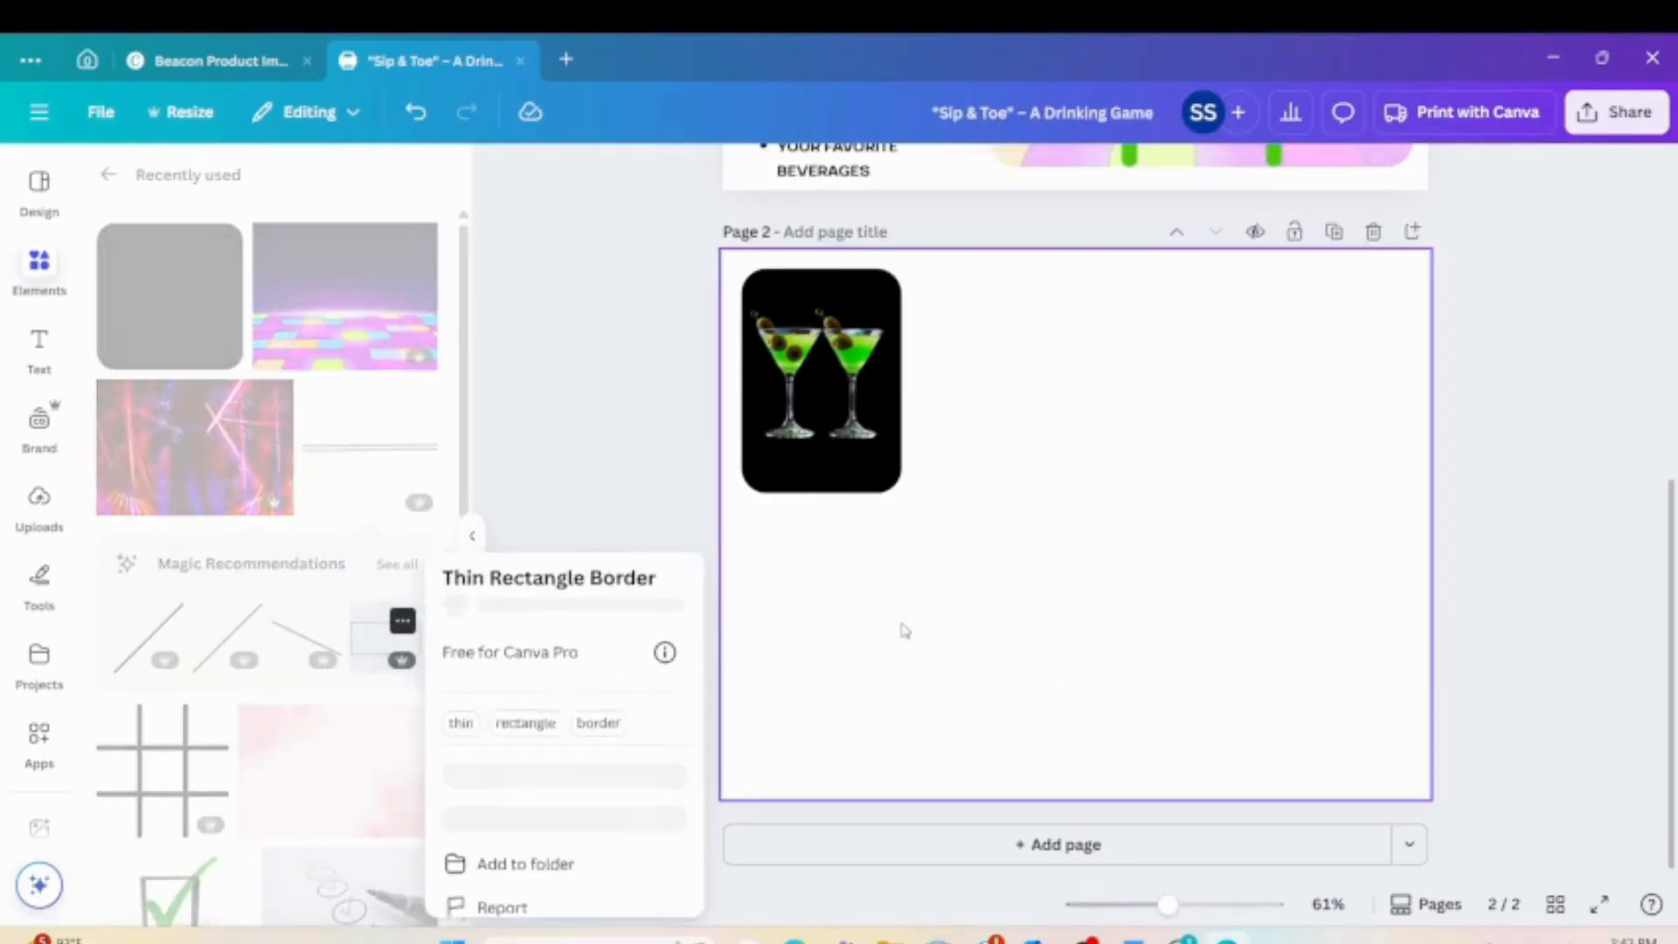
pyautogui.click(350, 649)
pyautogui.click(378, 642)
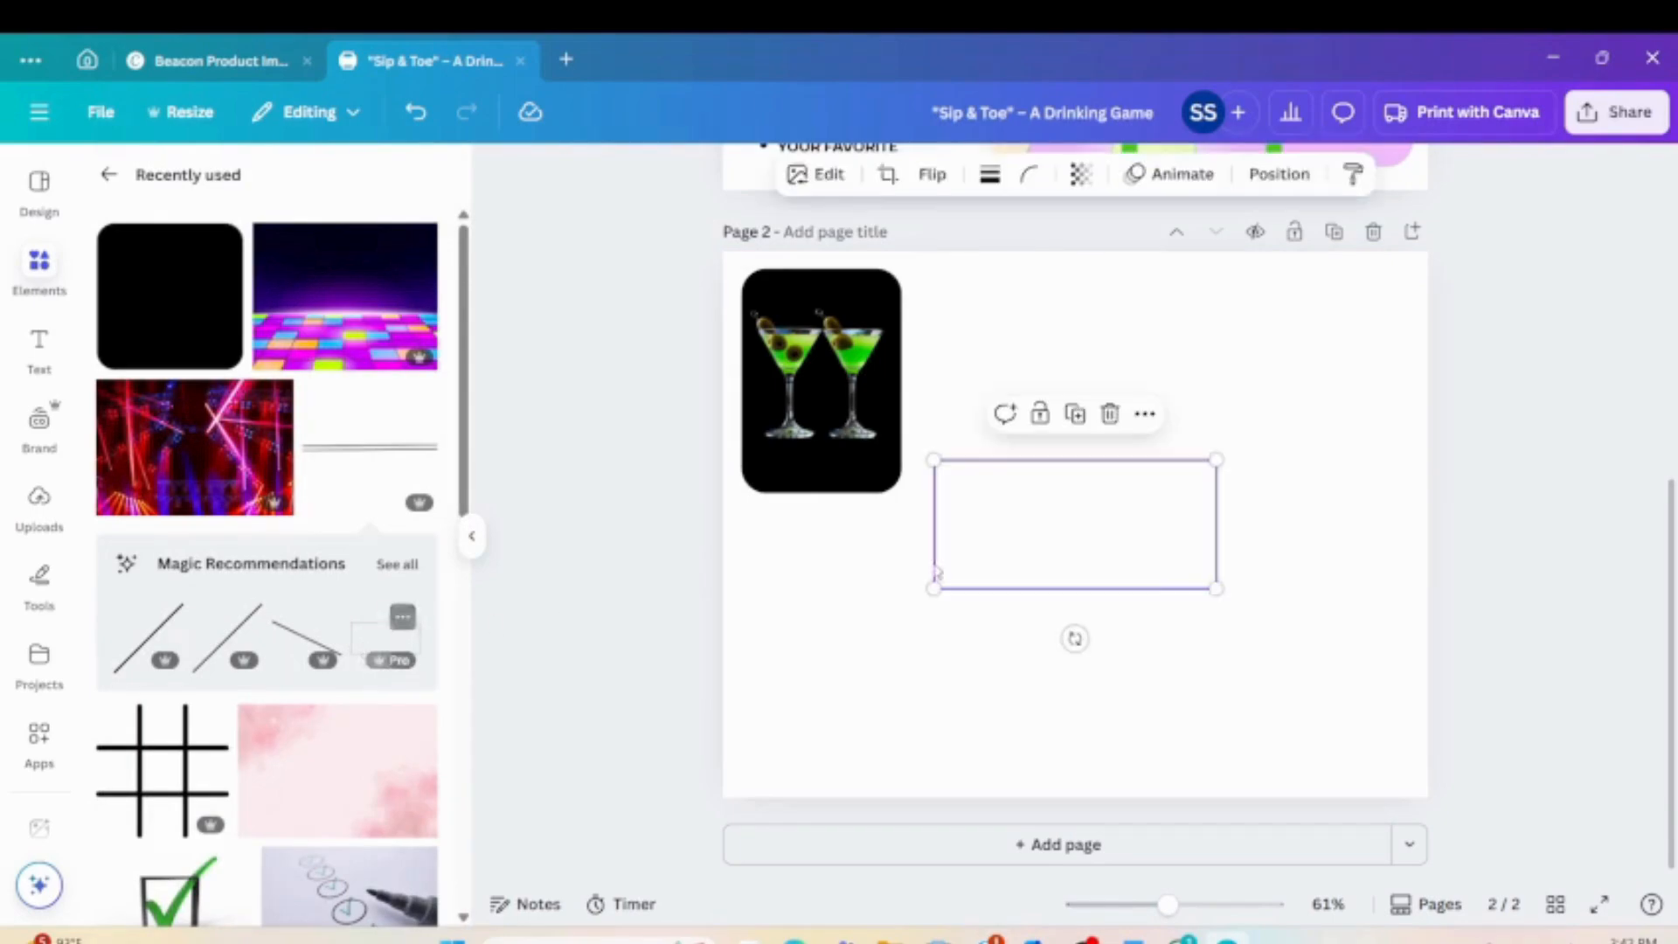
pyautogui.click(1108, 413)
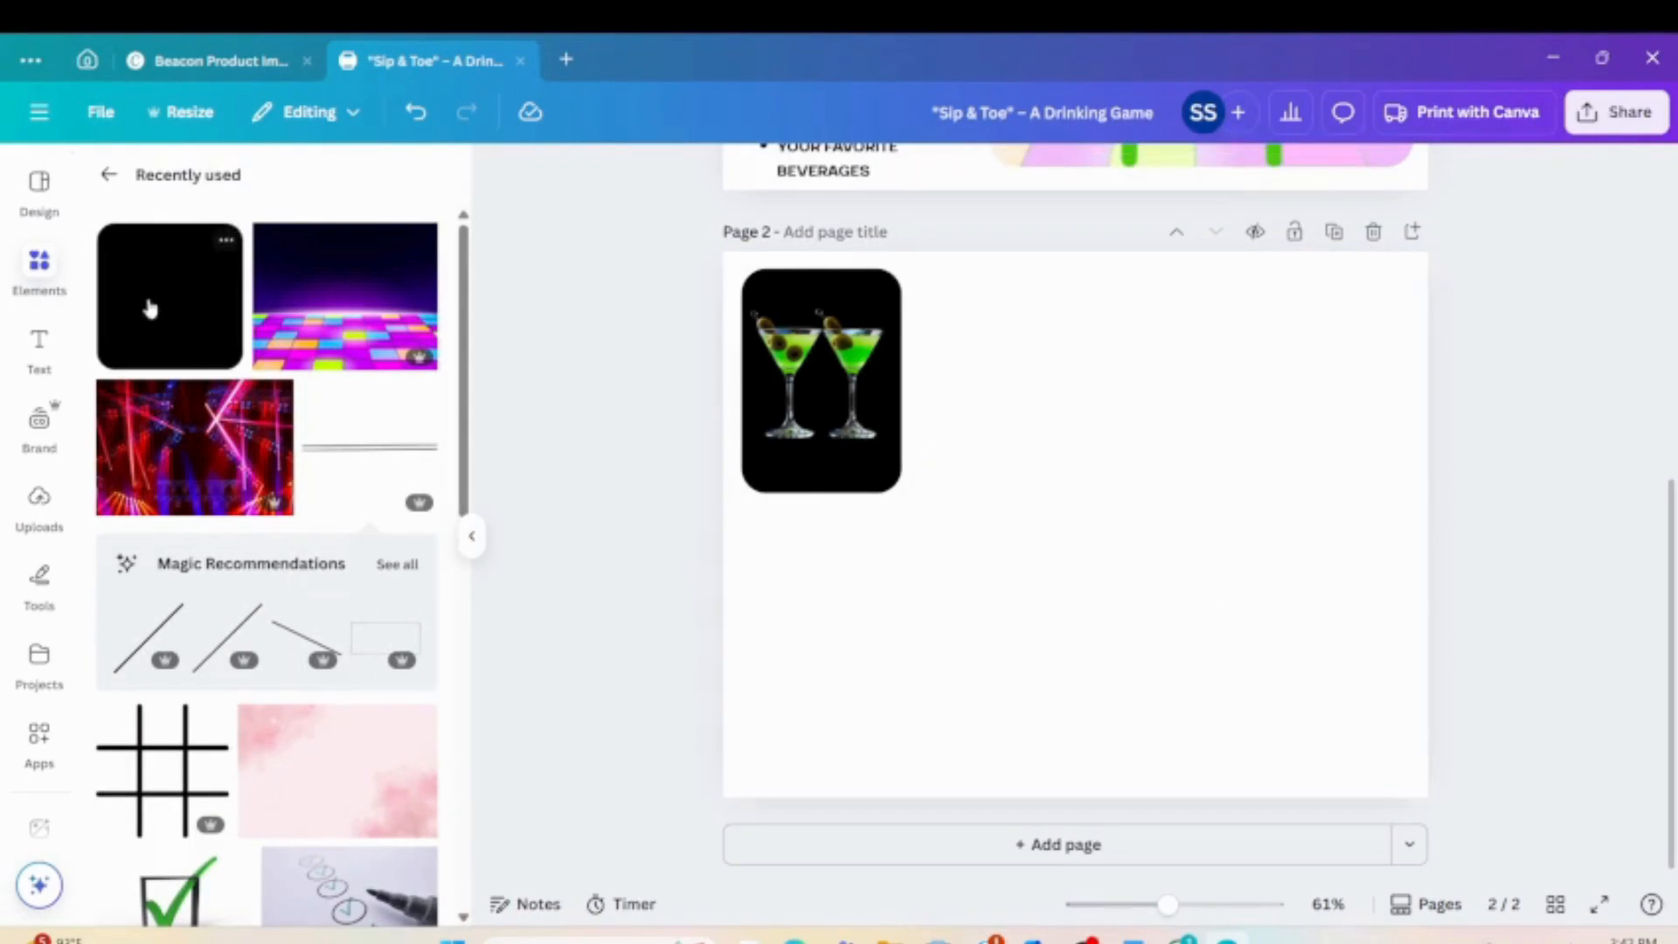
# Search the elements for "rectangle" and insert a black-outlined rectangle graphic on page 2.
pyautogui.click(108, 174)
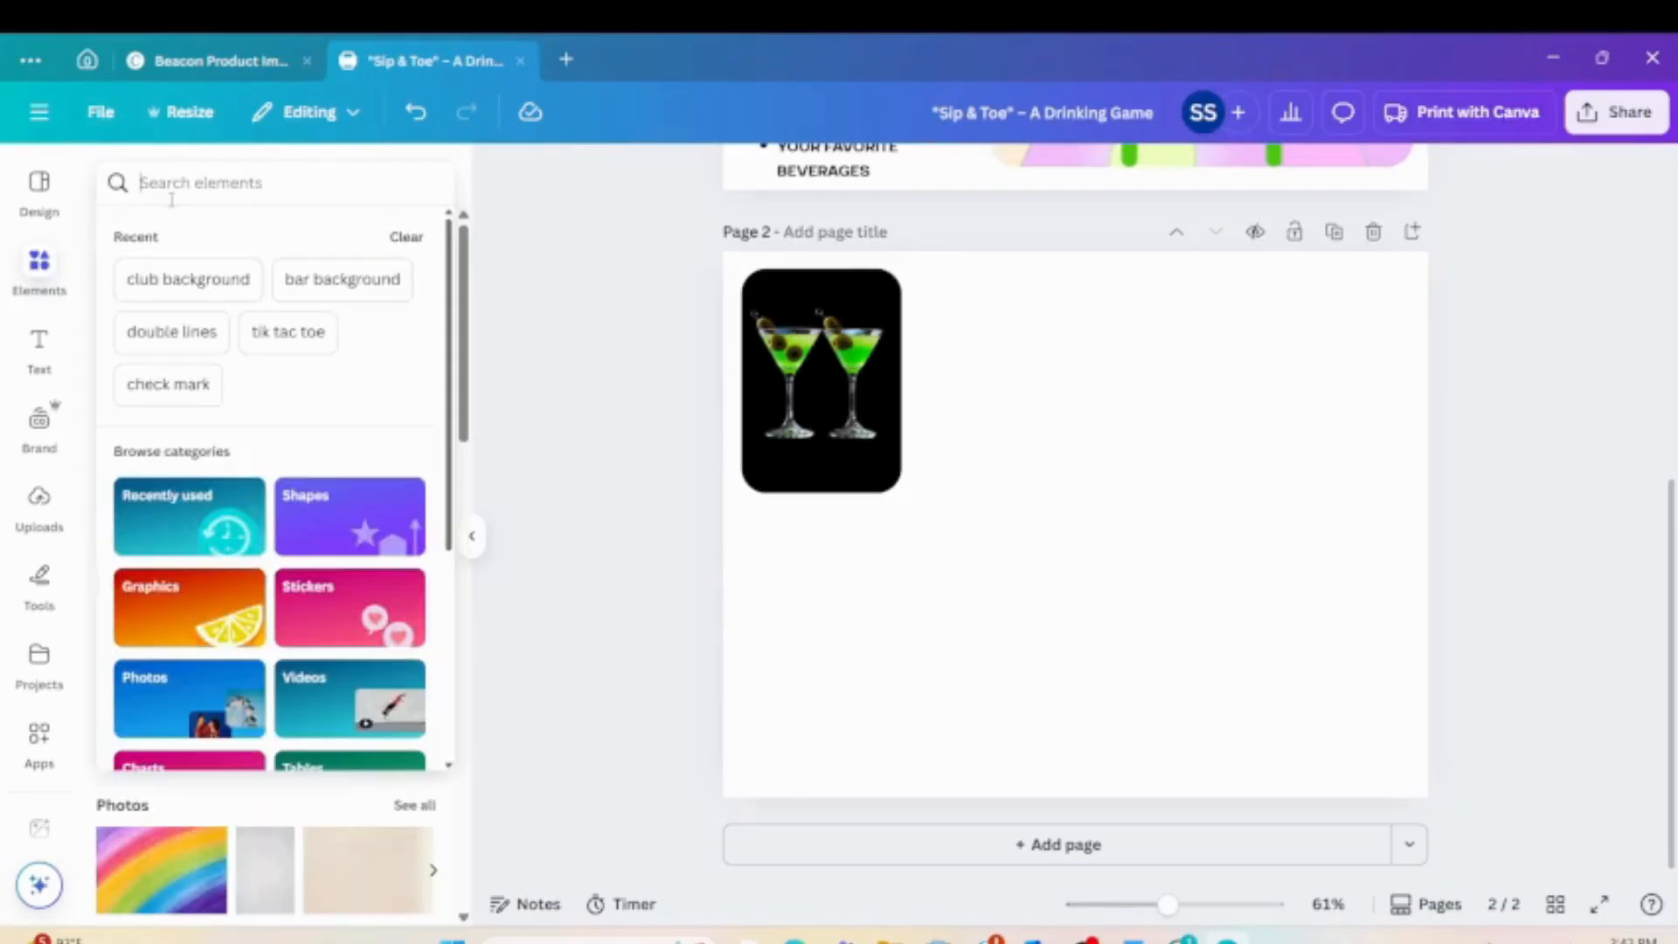
pyautogui.click(172, 199)
pyautogui.write('recta')
pyautogui.press('Return')
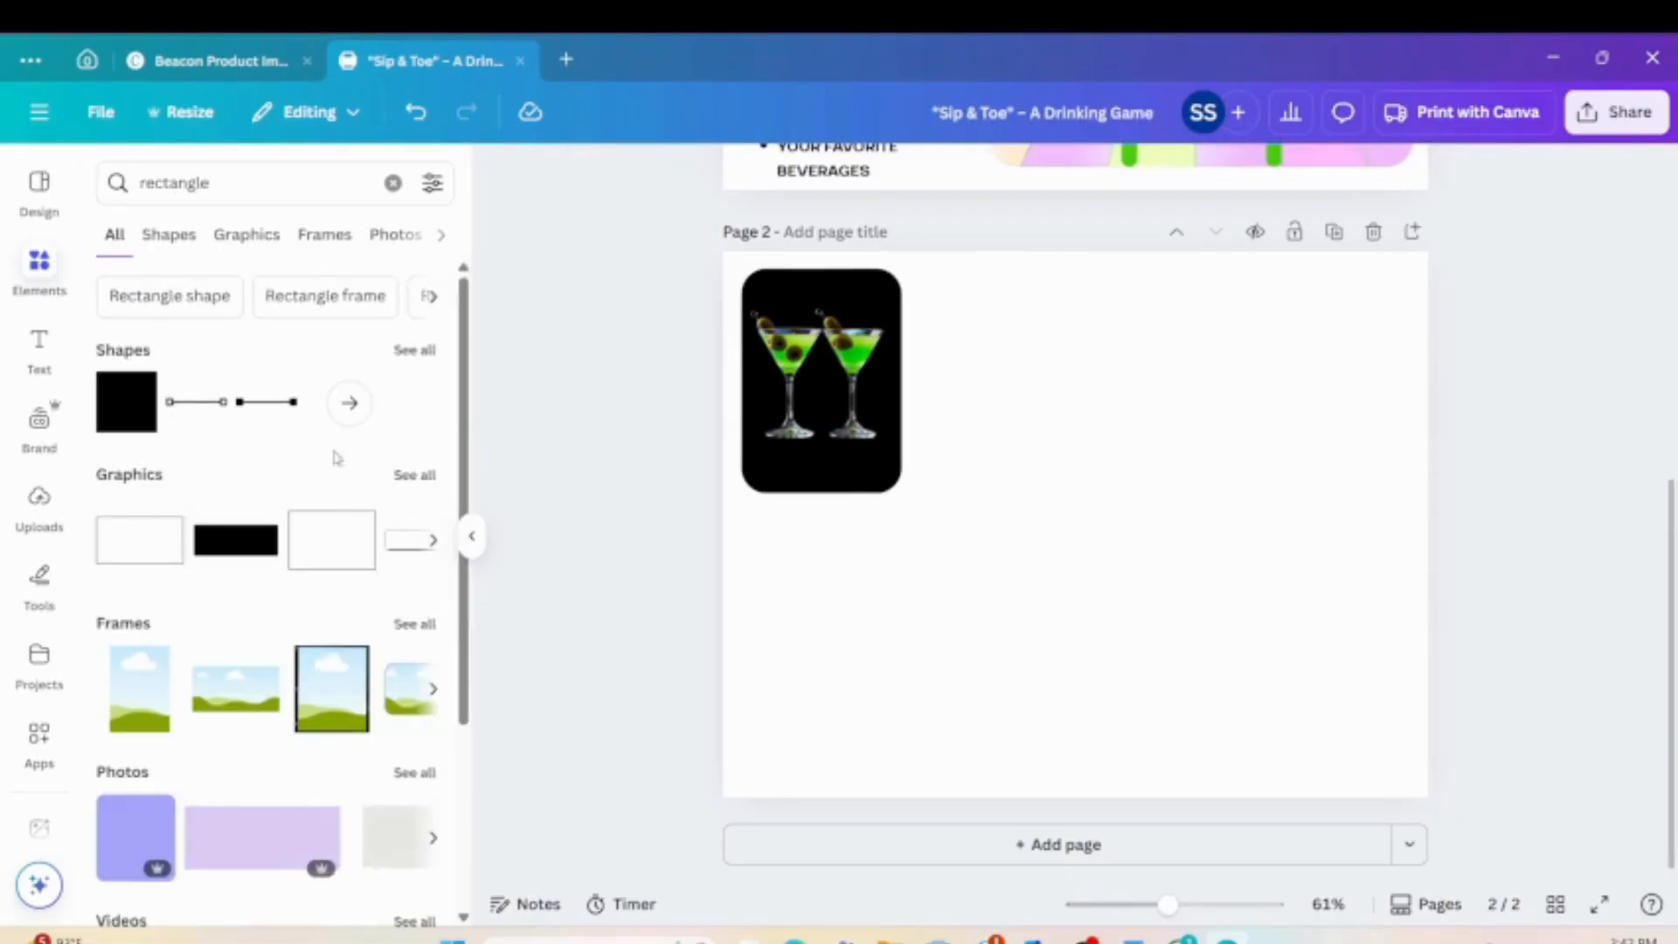
pyautogui.click(410, 479)
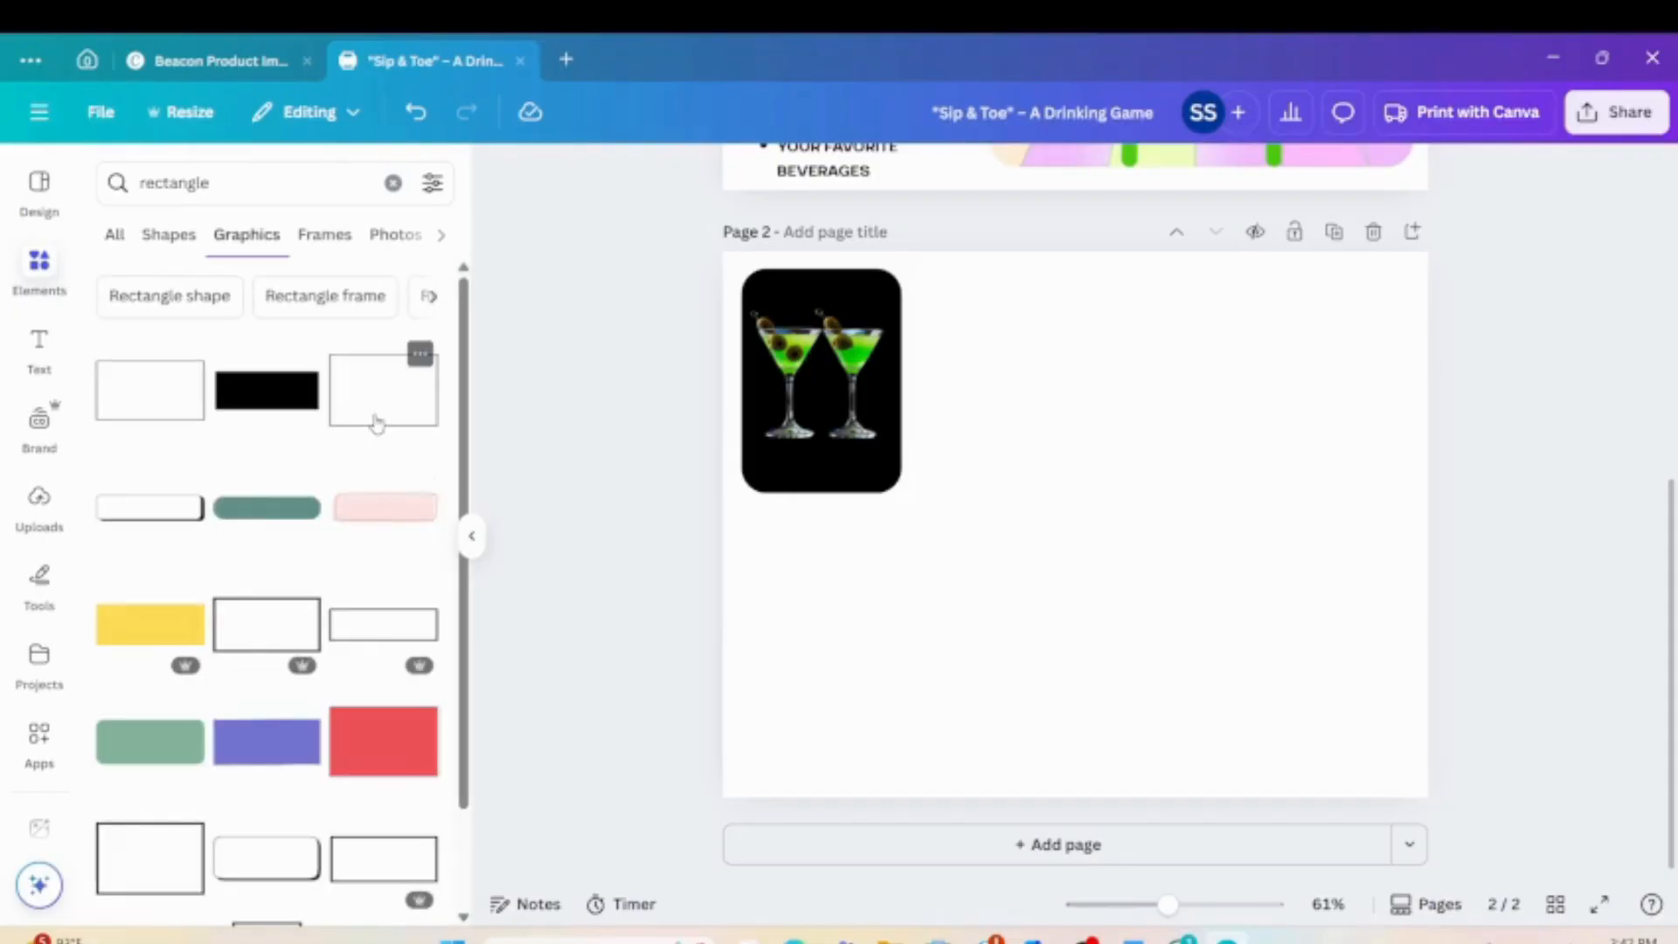
pyautogui.click(376, 423)
pyautogui.click(1106, 383)
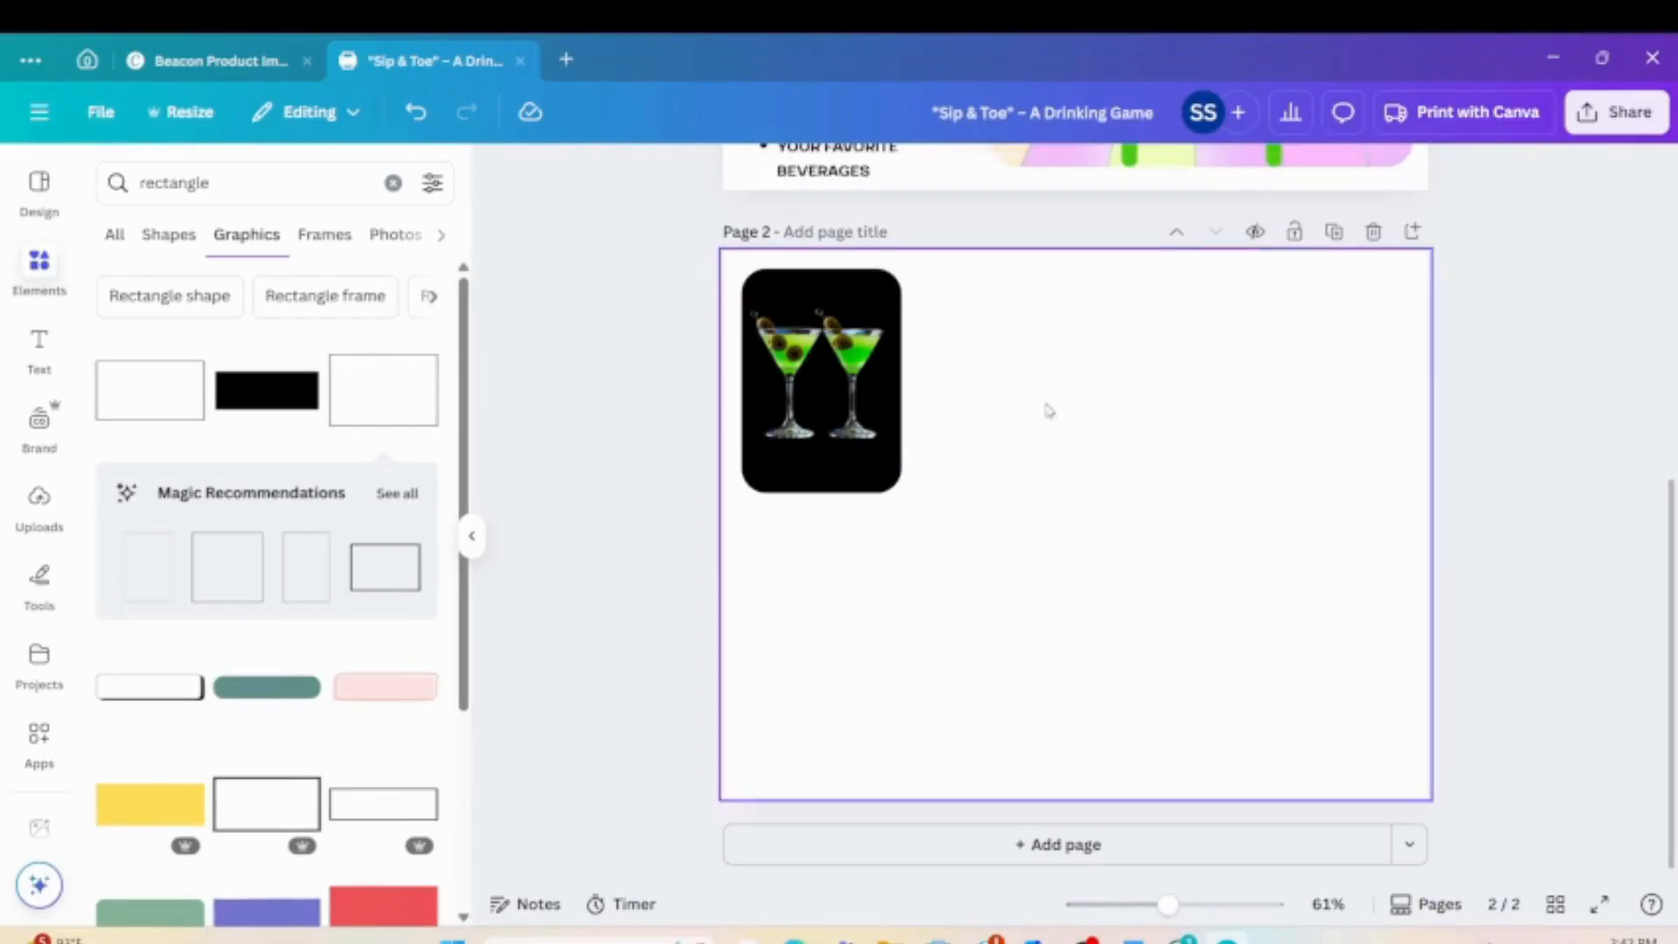
pyautogui.click(270, 791)
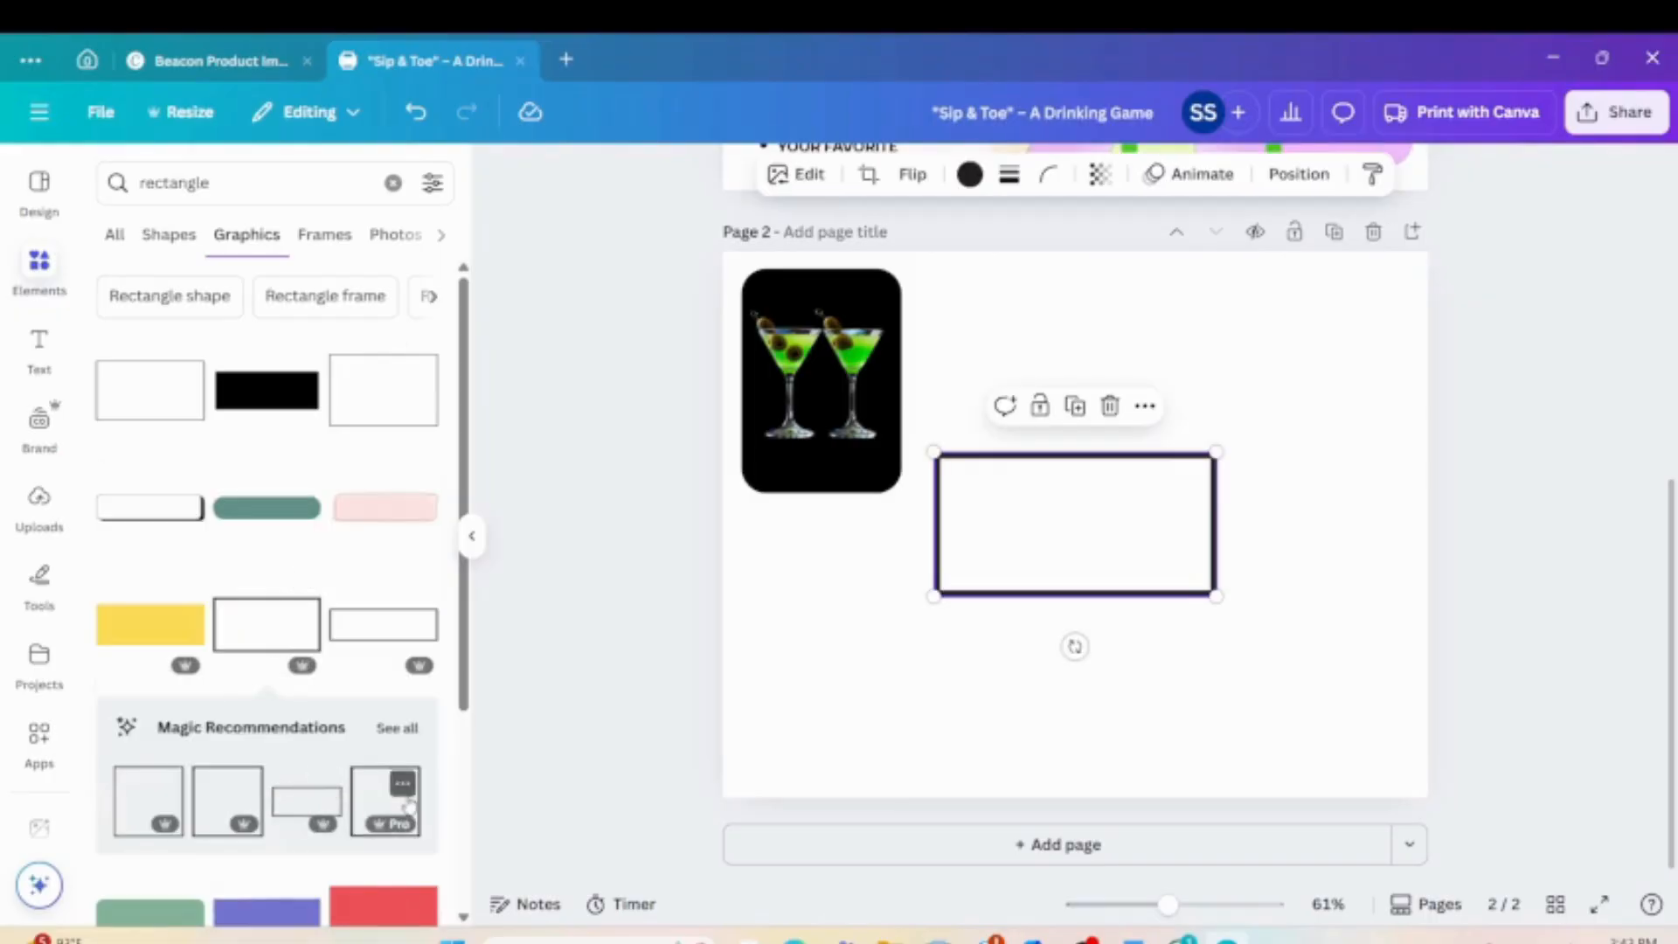
# Add a larger rectangle graphic with a thicker black outline and move it to the lower part of page 2.
pyautogui.scroll(-3, 353, 695)
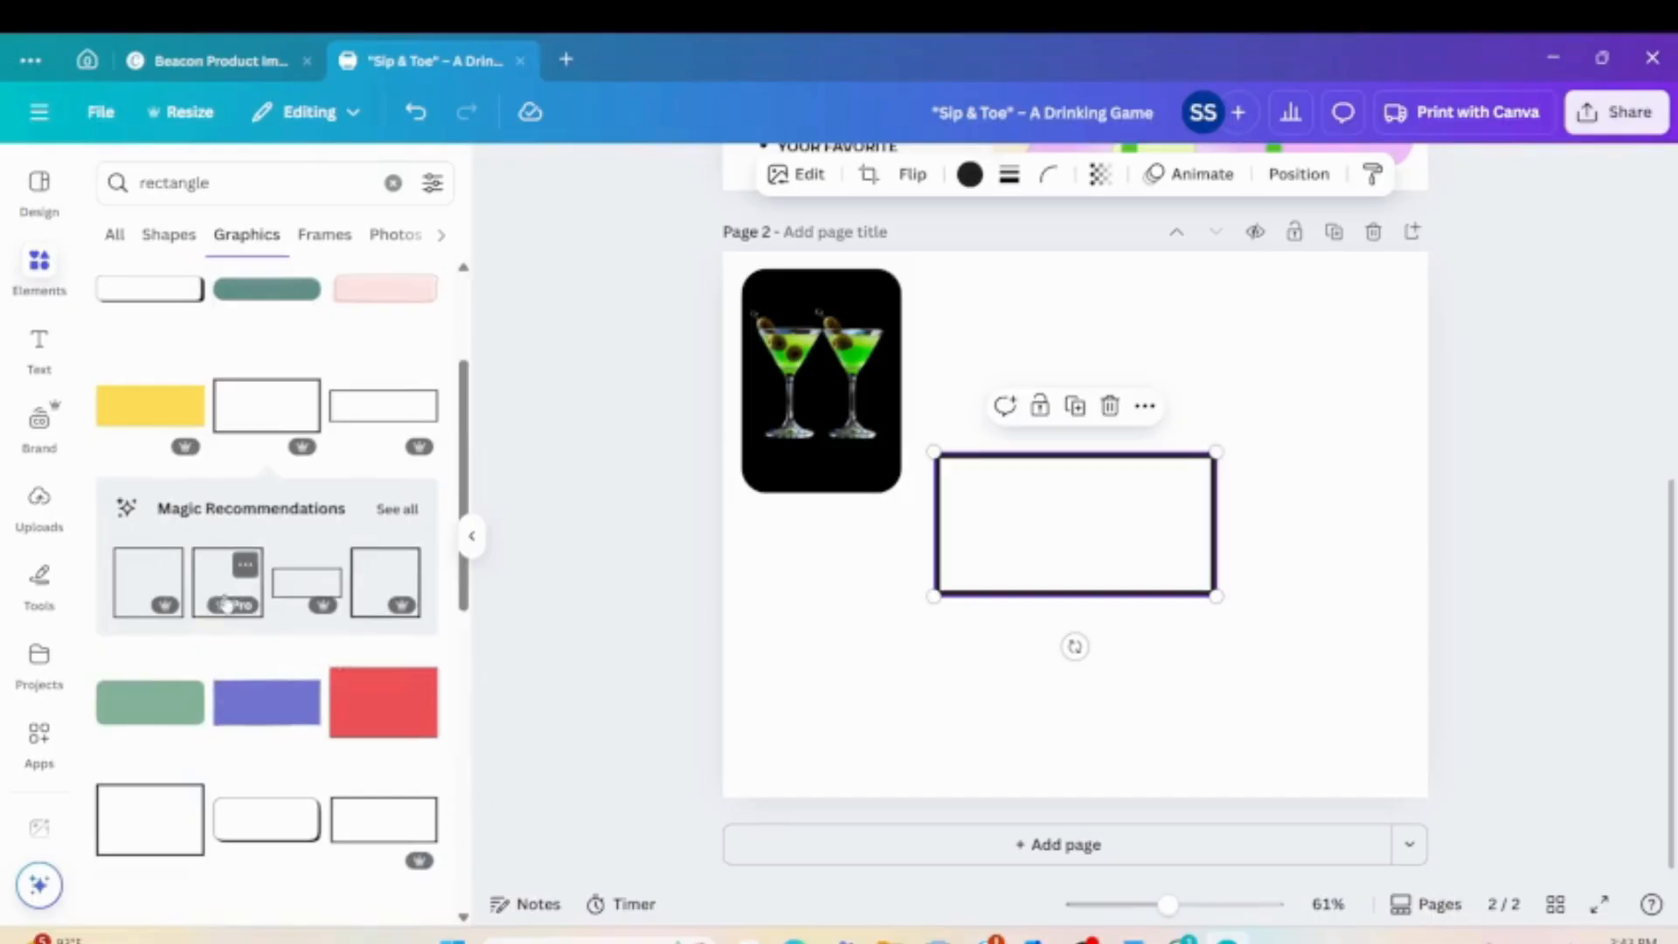
pyautogui.click(385, 819)
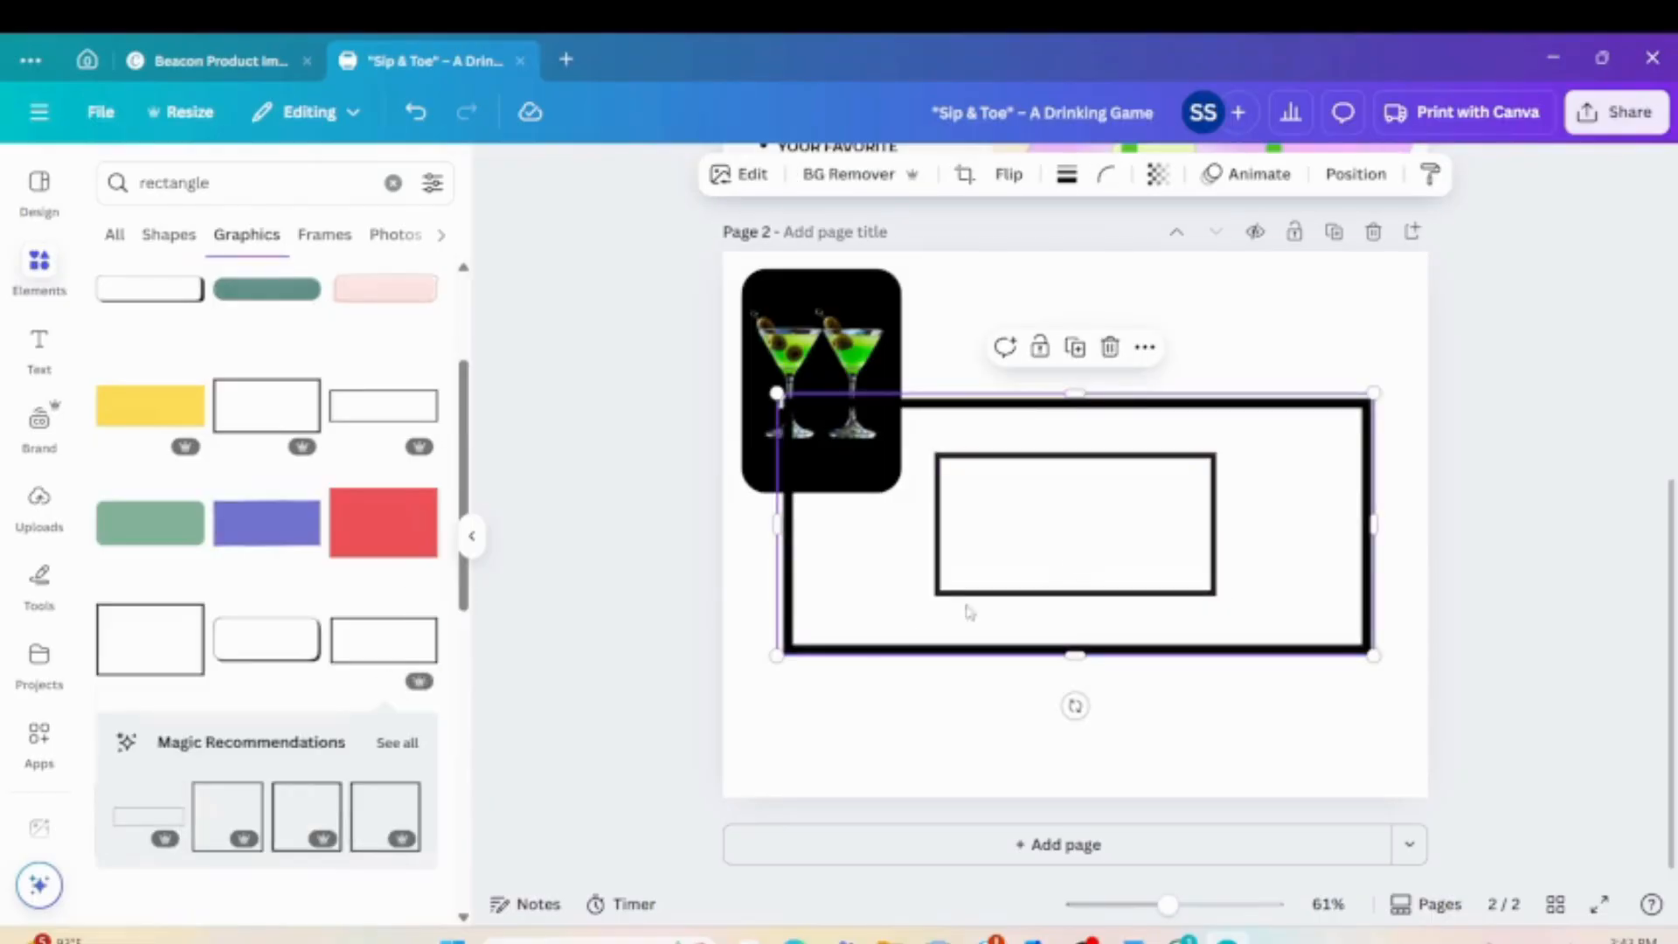
pyautogui.moveTo(983, 628); pyautogui.dragTo(987, 727)
pyautogui.click(982, 477)
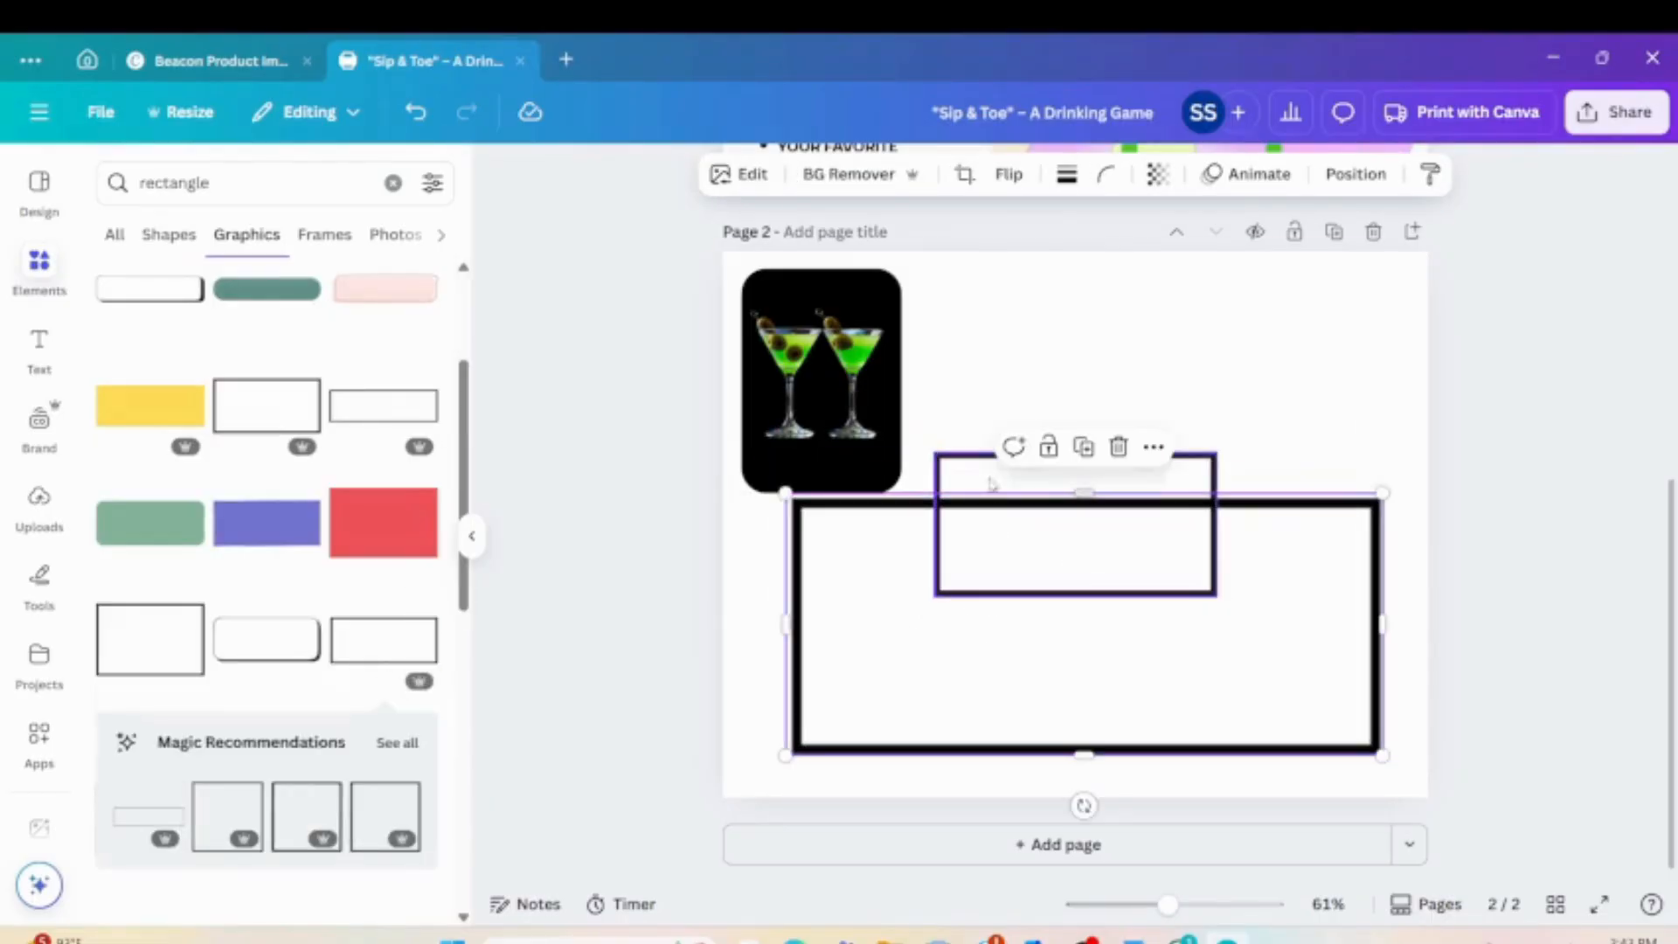
# Delete the smaller rectangle, try the larger one shrunk and rotated upright, and delete that one from page 2 as well.
pyautogui.press('Delete')
pyautogui.click(1382, 753)
pyautogui.moveTo(1382, 753); pyautogui.dragTo(1033, 601)
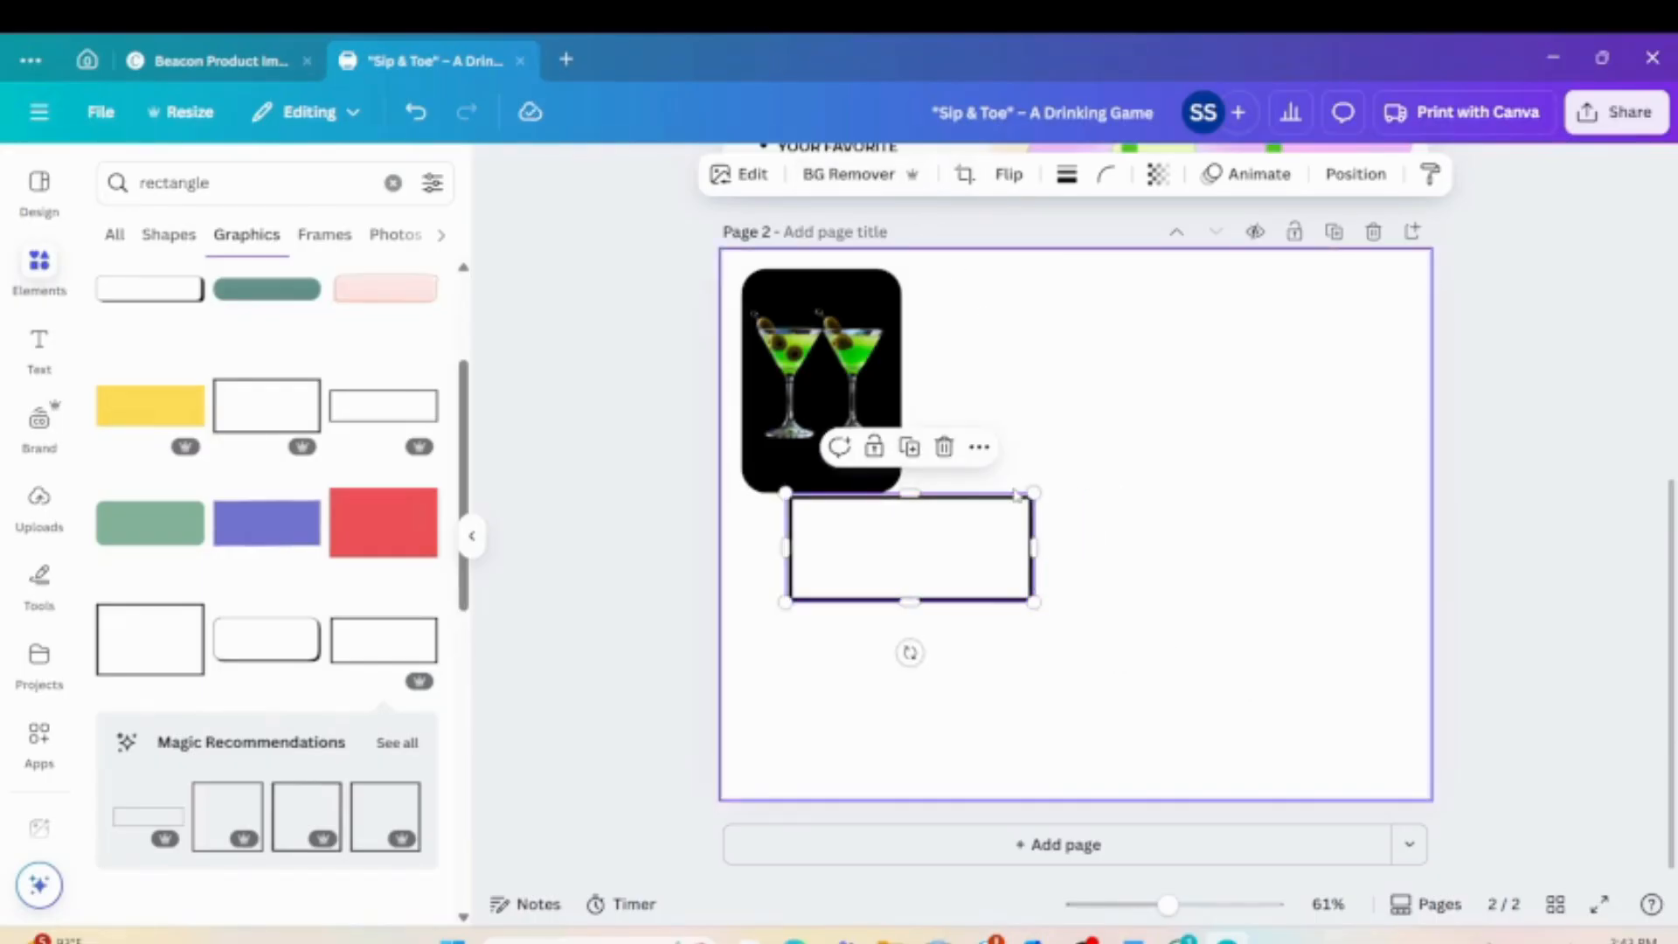
pyautogui.moveTo(909, 652); pyautogui.dragTo(1064, 548)
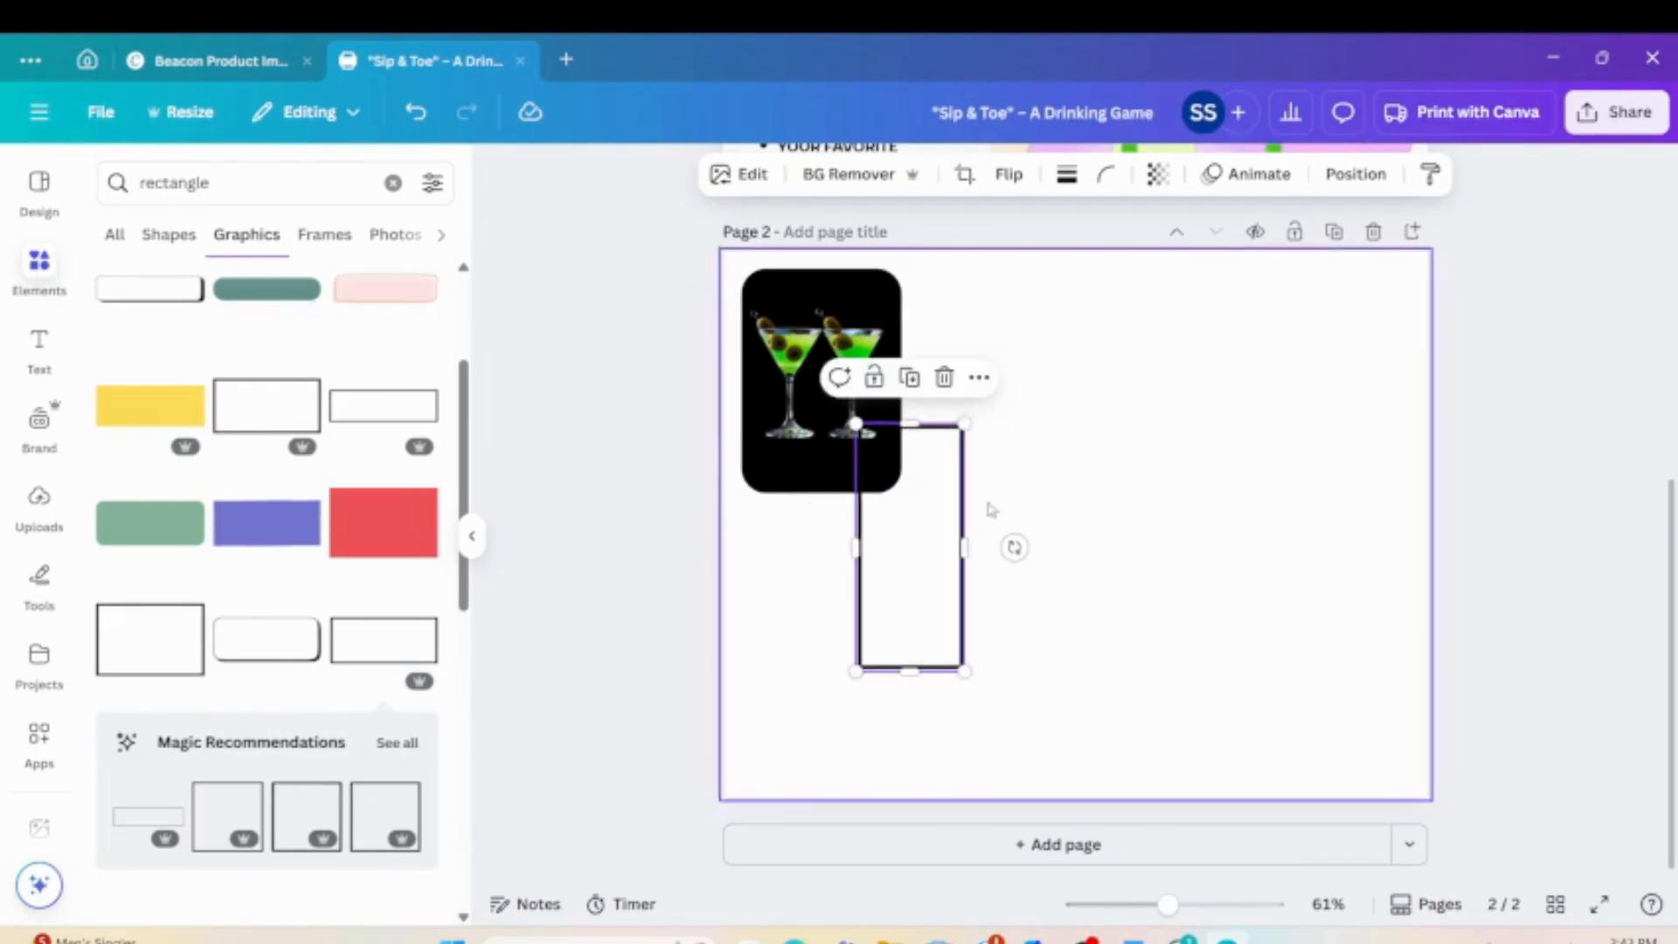
pyautogui.click(943, 376)
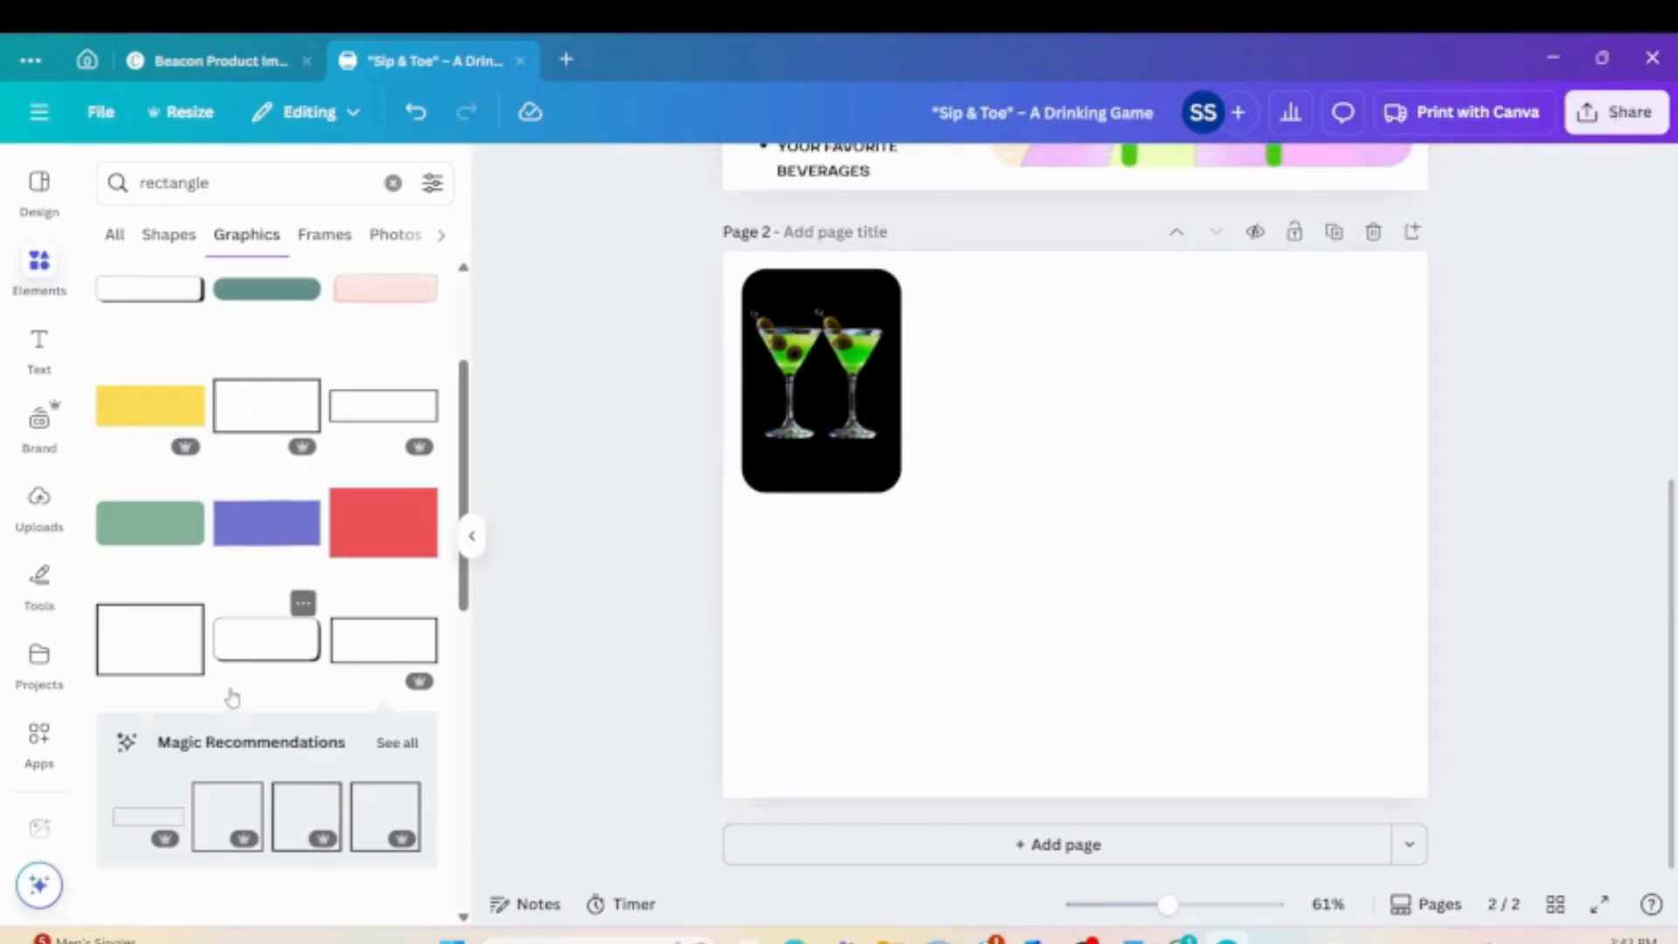
# Insert a portrait rectangle outline graphic on page 2 and place it over the martini card.
pyautogui.scroll(-4, 231, 672)
pyautogui.click(251, 629)
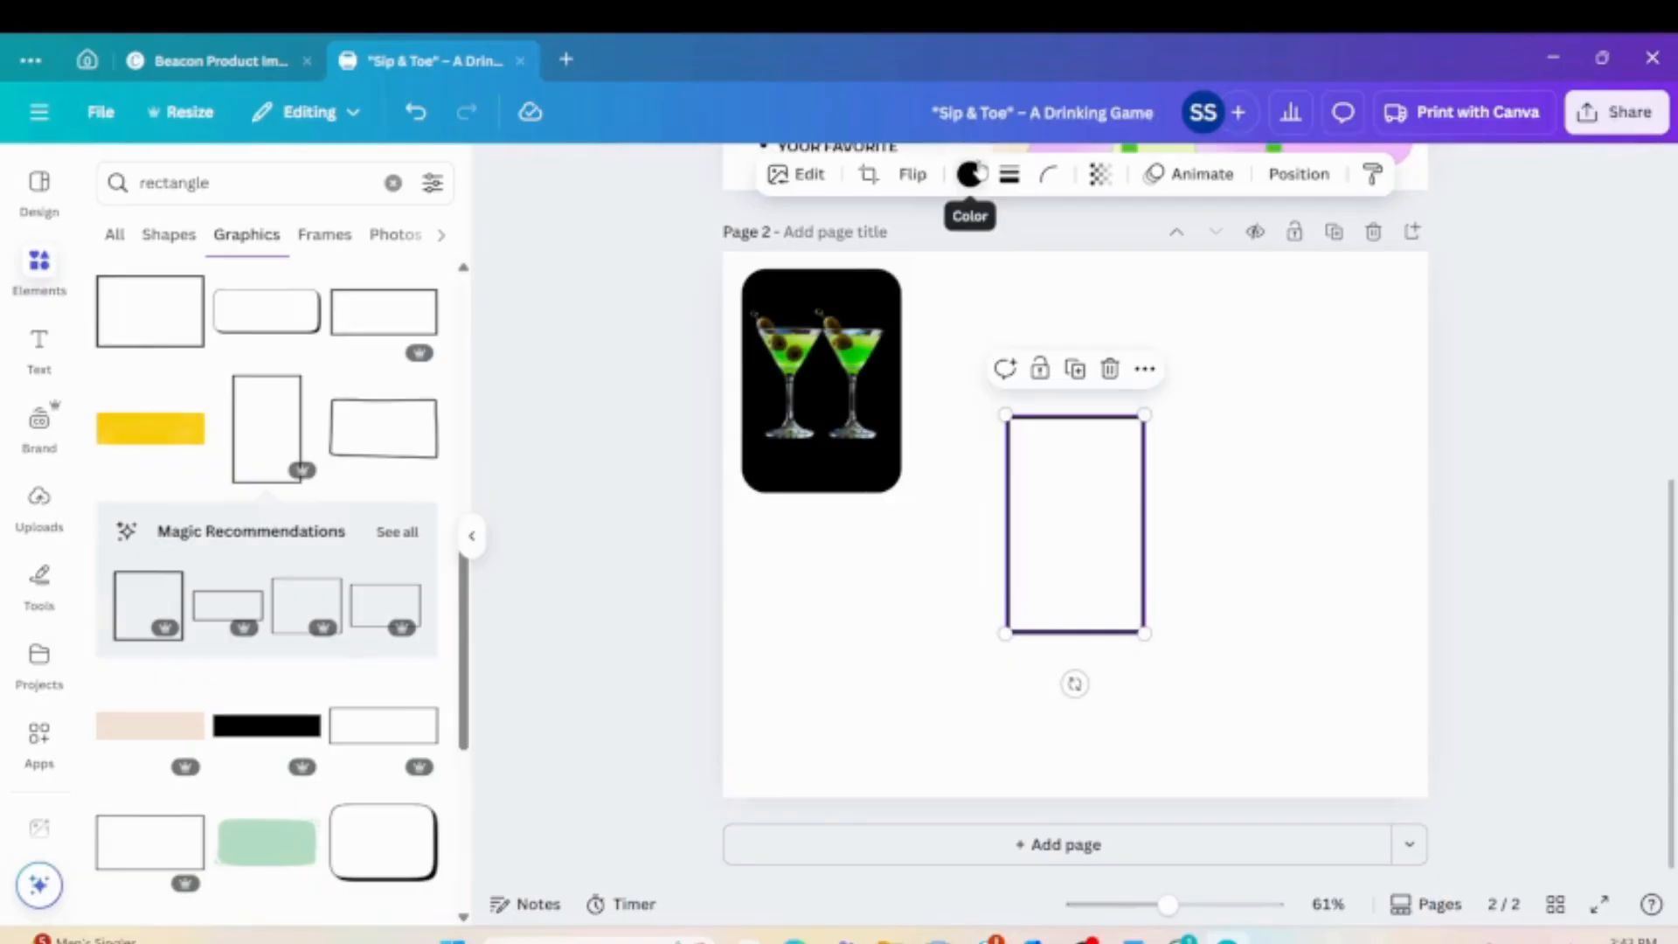
pyautogui.moveTo(1030, 457); pyautogui.dragTo(790, 324)
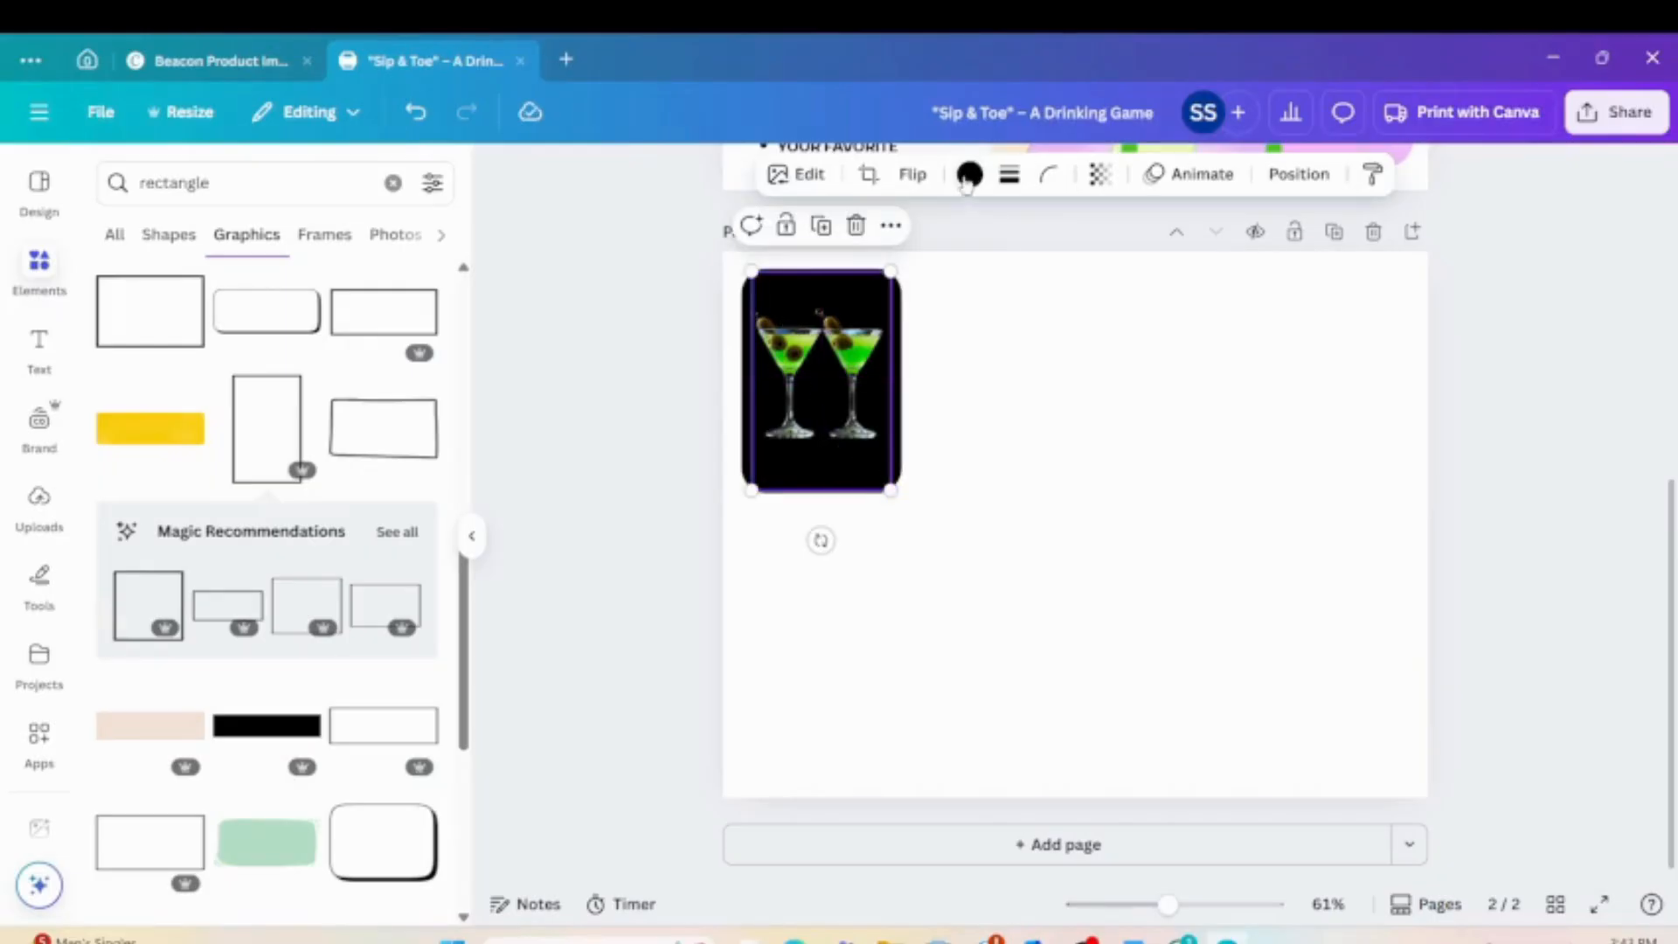
# Color the rectangle frame with the document's green, shrink it slightly and center it on the card.
pyautogui.click(969, 174)
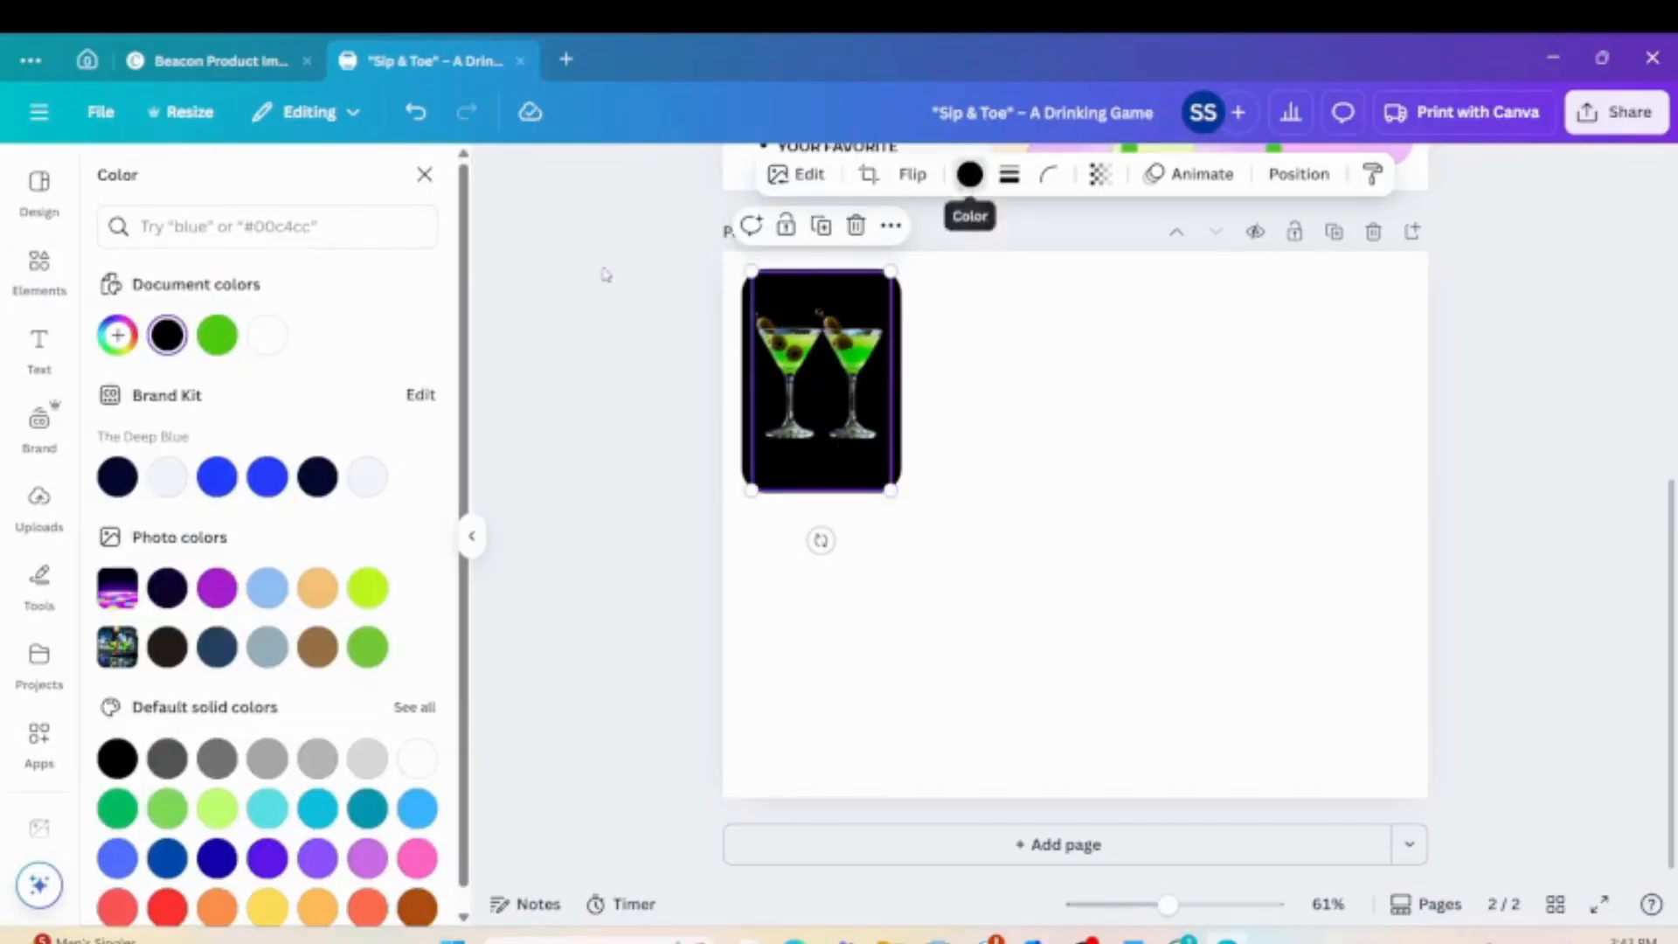
pyautogui.click(216, 335)
pyautogui.click(1155, 391)
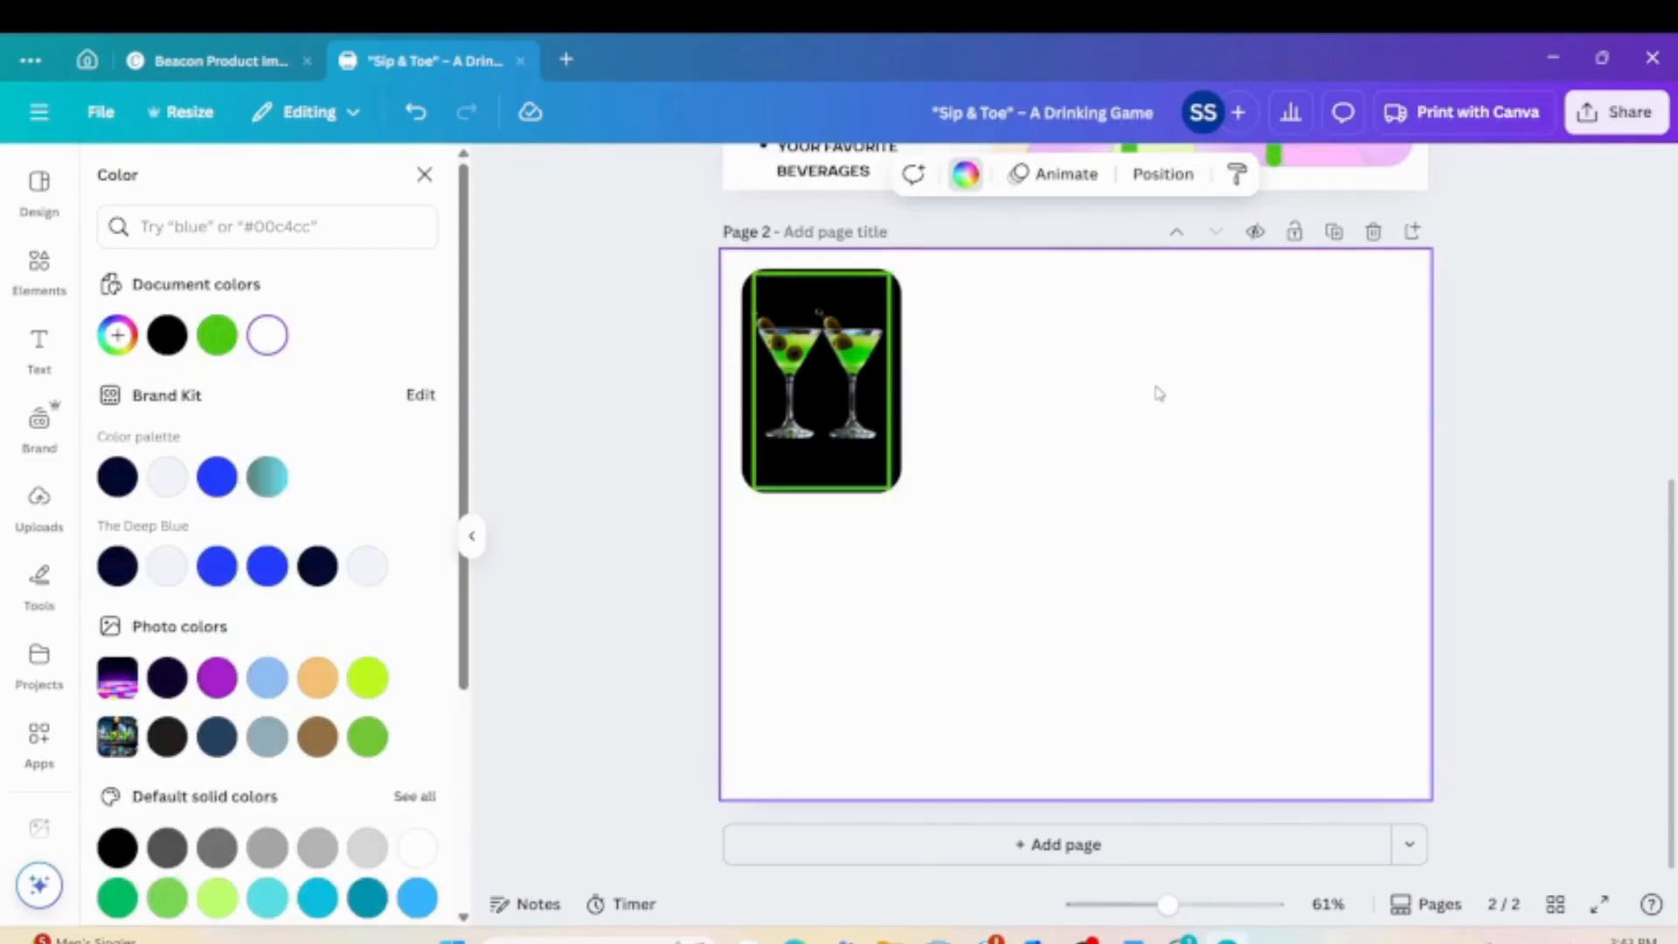
pyautogui.click(881, 455)
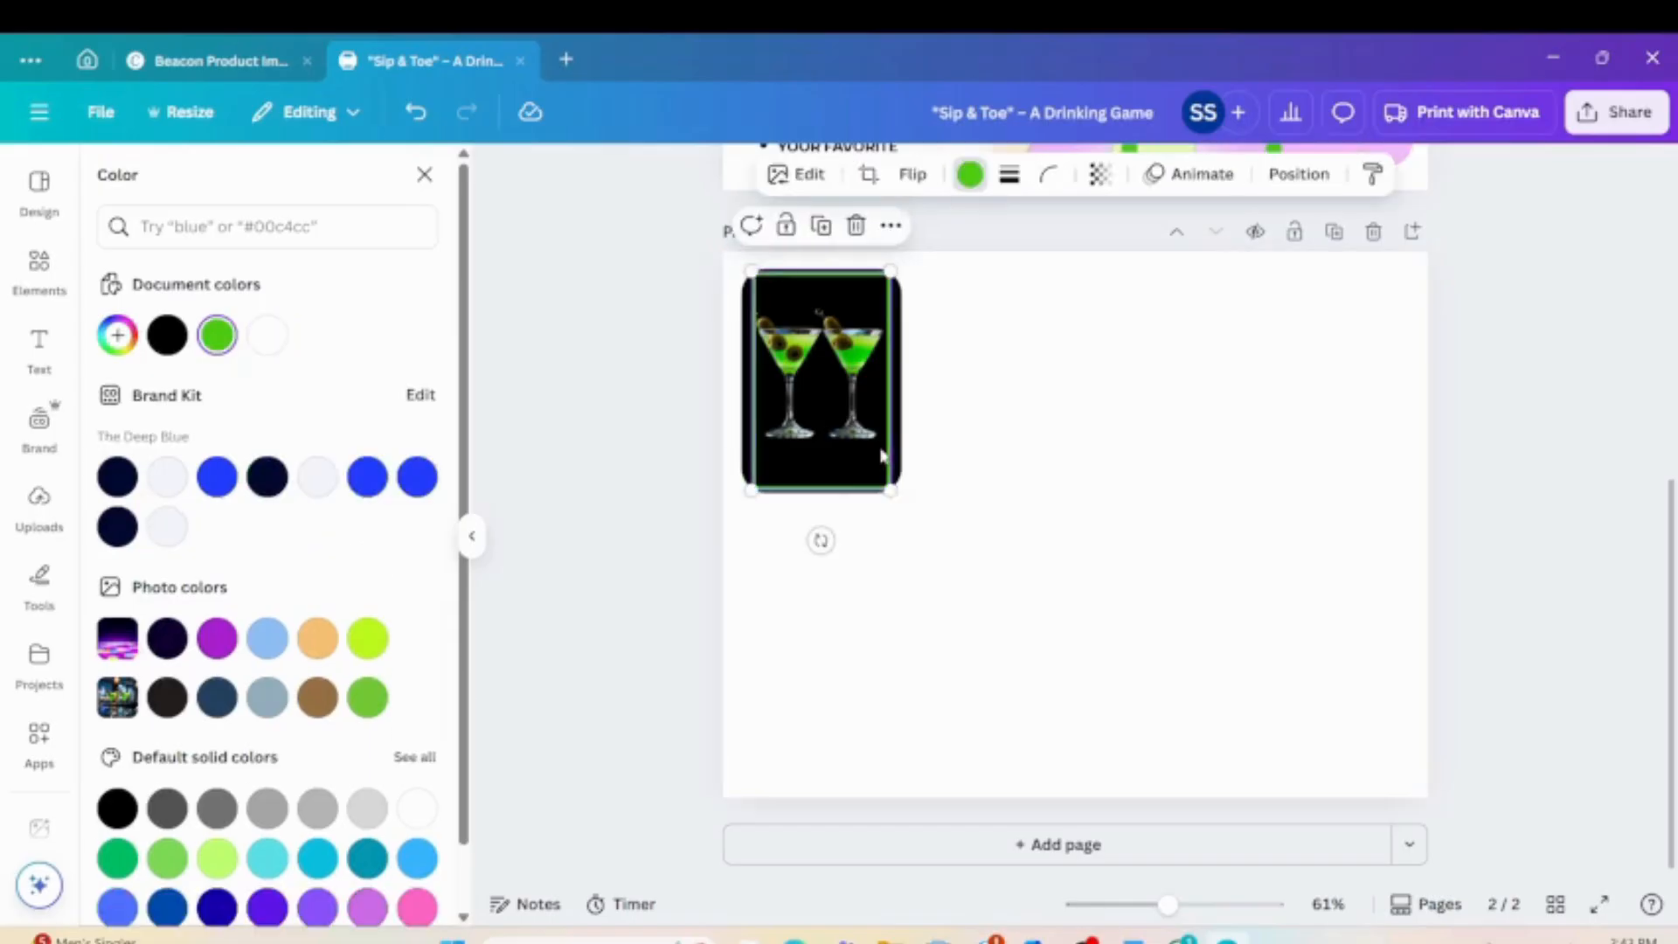
pyautogui.moveTo(888, 487); pyautogui.dragTo(871, 464)
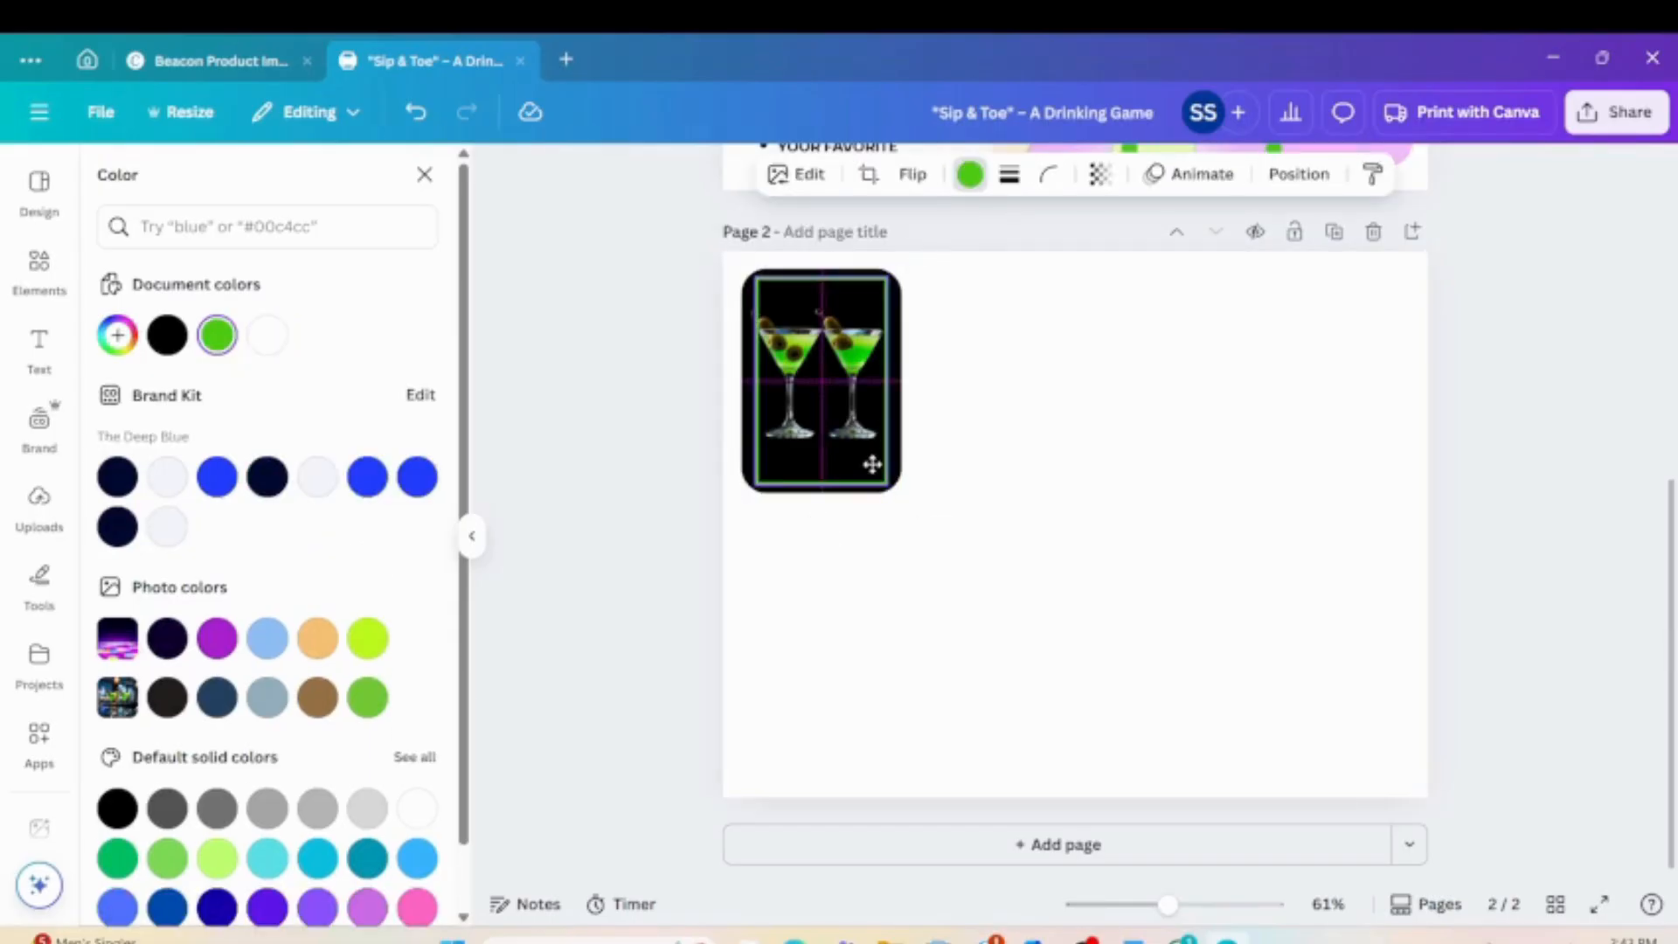
pyautogui.moveTo(867, 464); pyautogui.dragTo(873, 464)
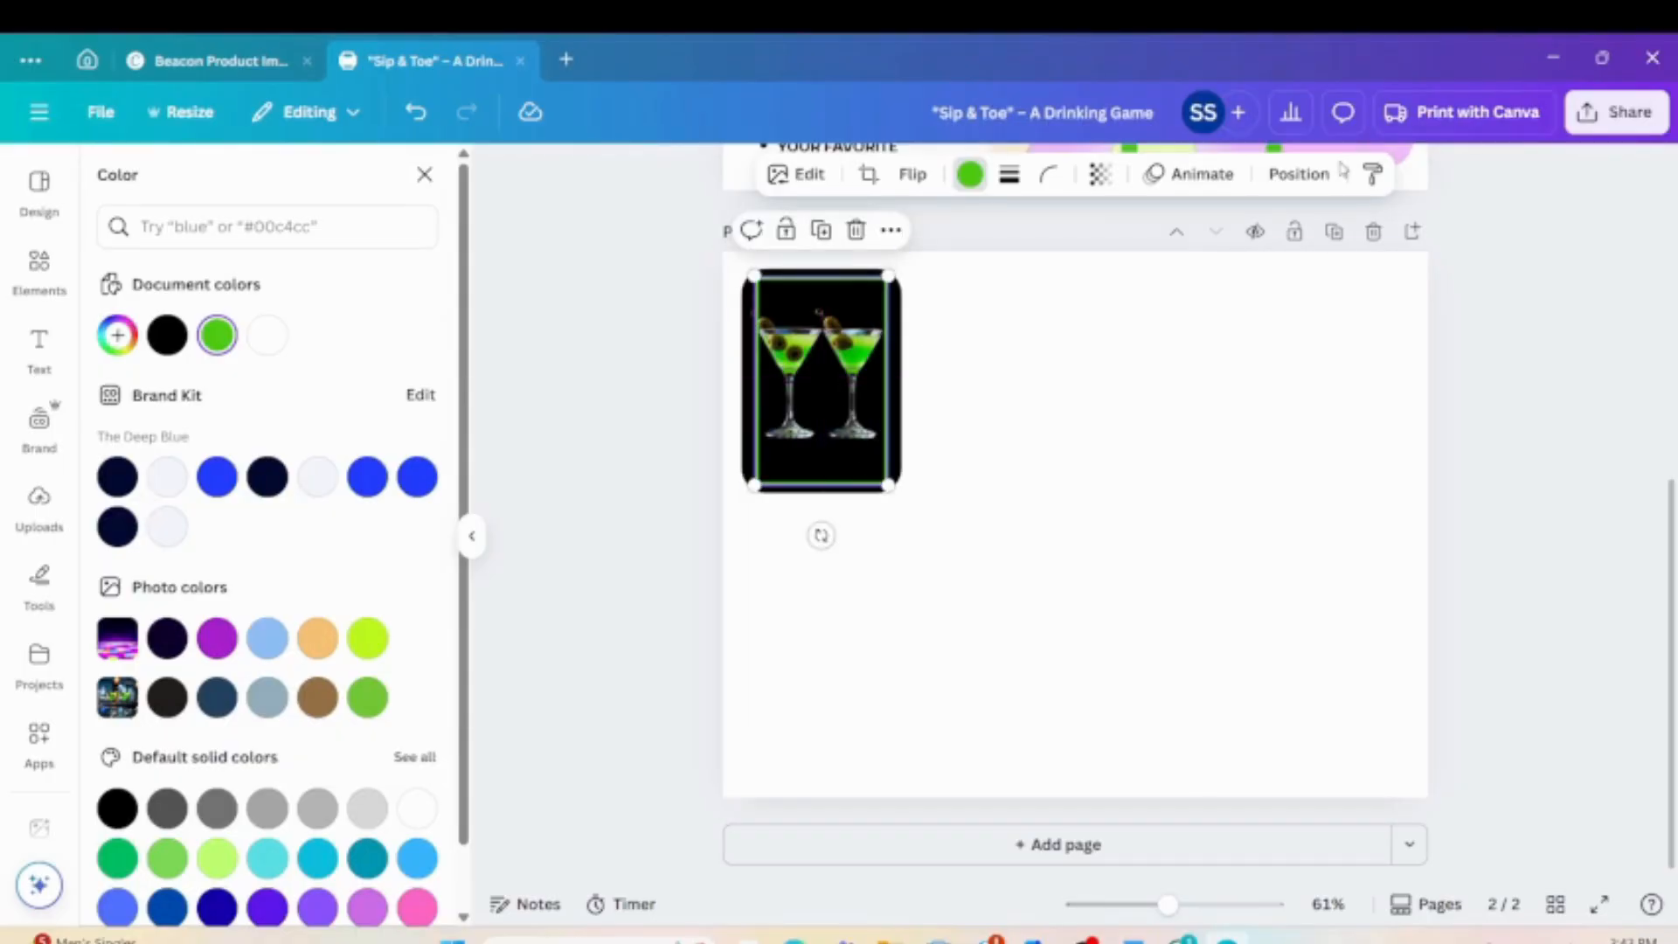
# Select the martini image in the layer list, shrink it to fit inside the green frame and re-center it on the card.
pyautogui.click(1300, 178)
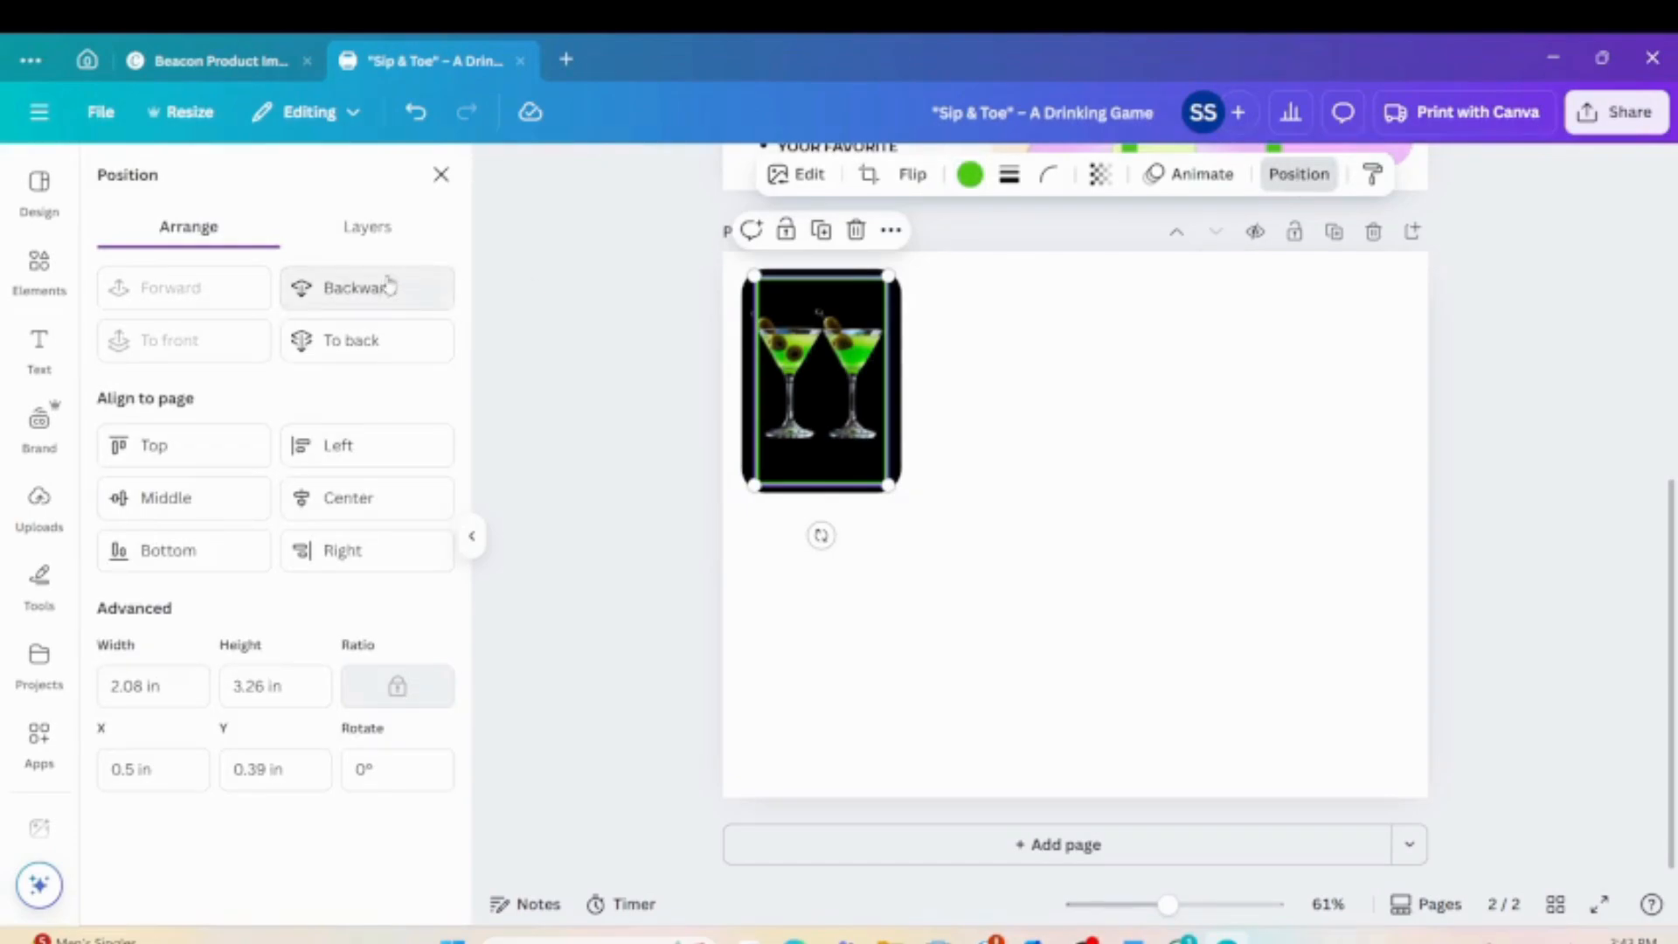
pyautogui.click(384, 224)
pyautogui.click(347, 431)
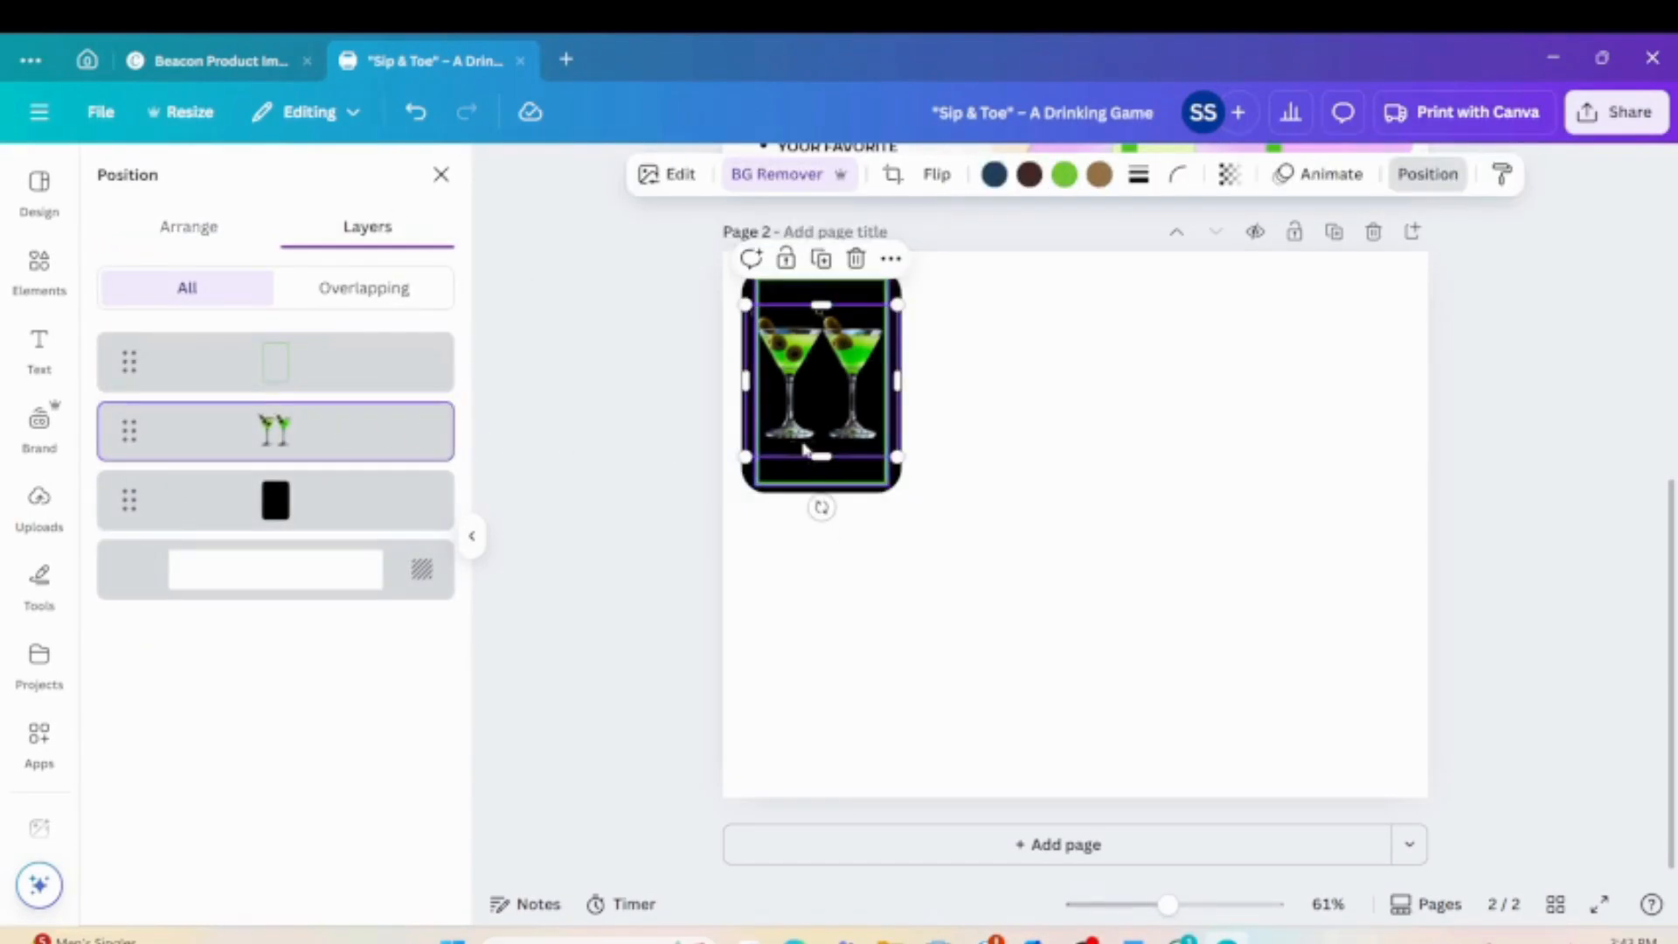
pyautogui.moveTo(897, 455); pyautogui.dragTo(876, 434)
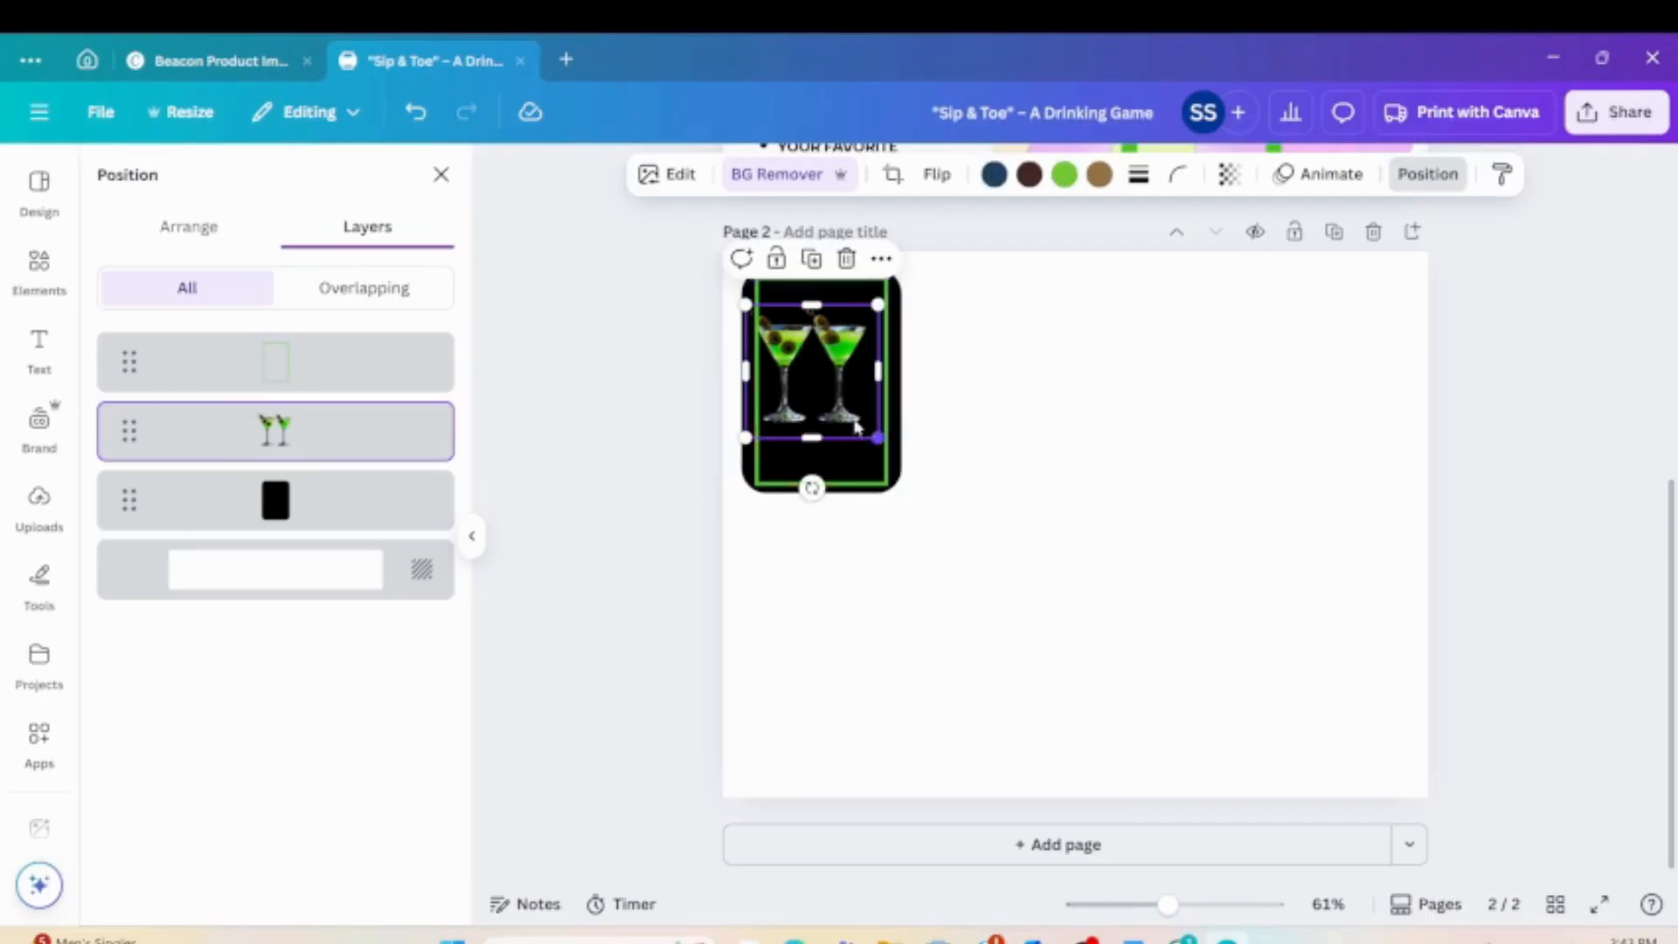
pyautogui.moveTo(810, 384); pyautogui.dragTo(817, 395)
pyautogui.click(980, 441)
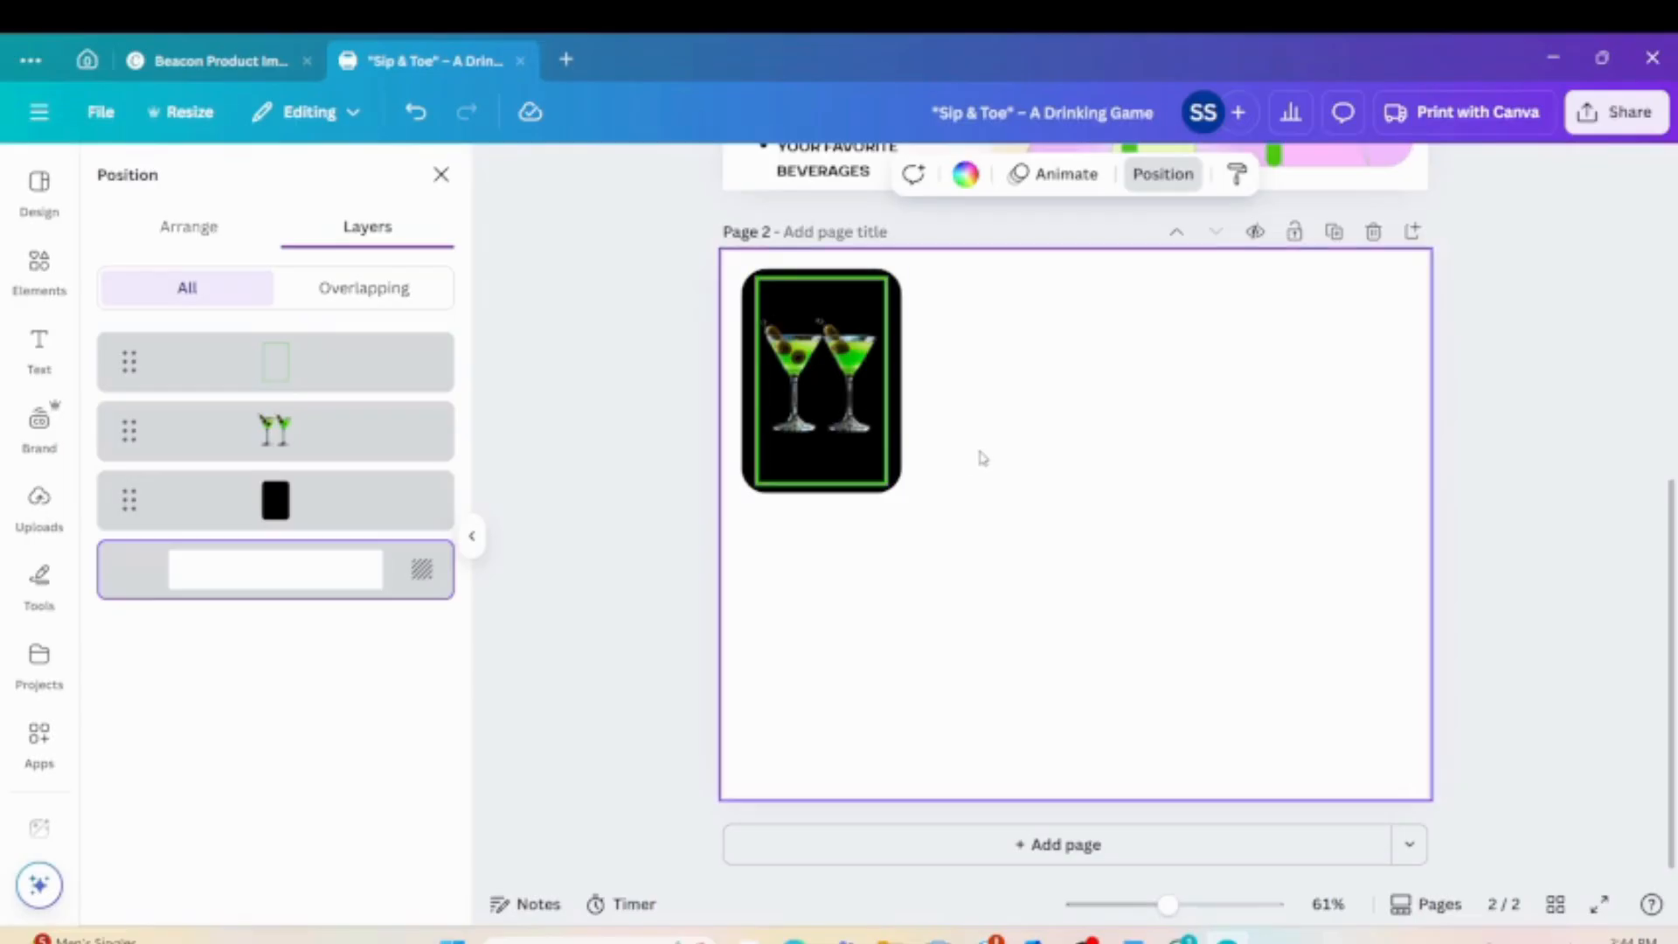
# Try a green gradient and a medium green as the card's background, and settle on Lime #c1ff72.
pyautogui.click(894, 318)
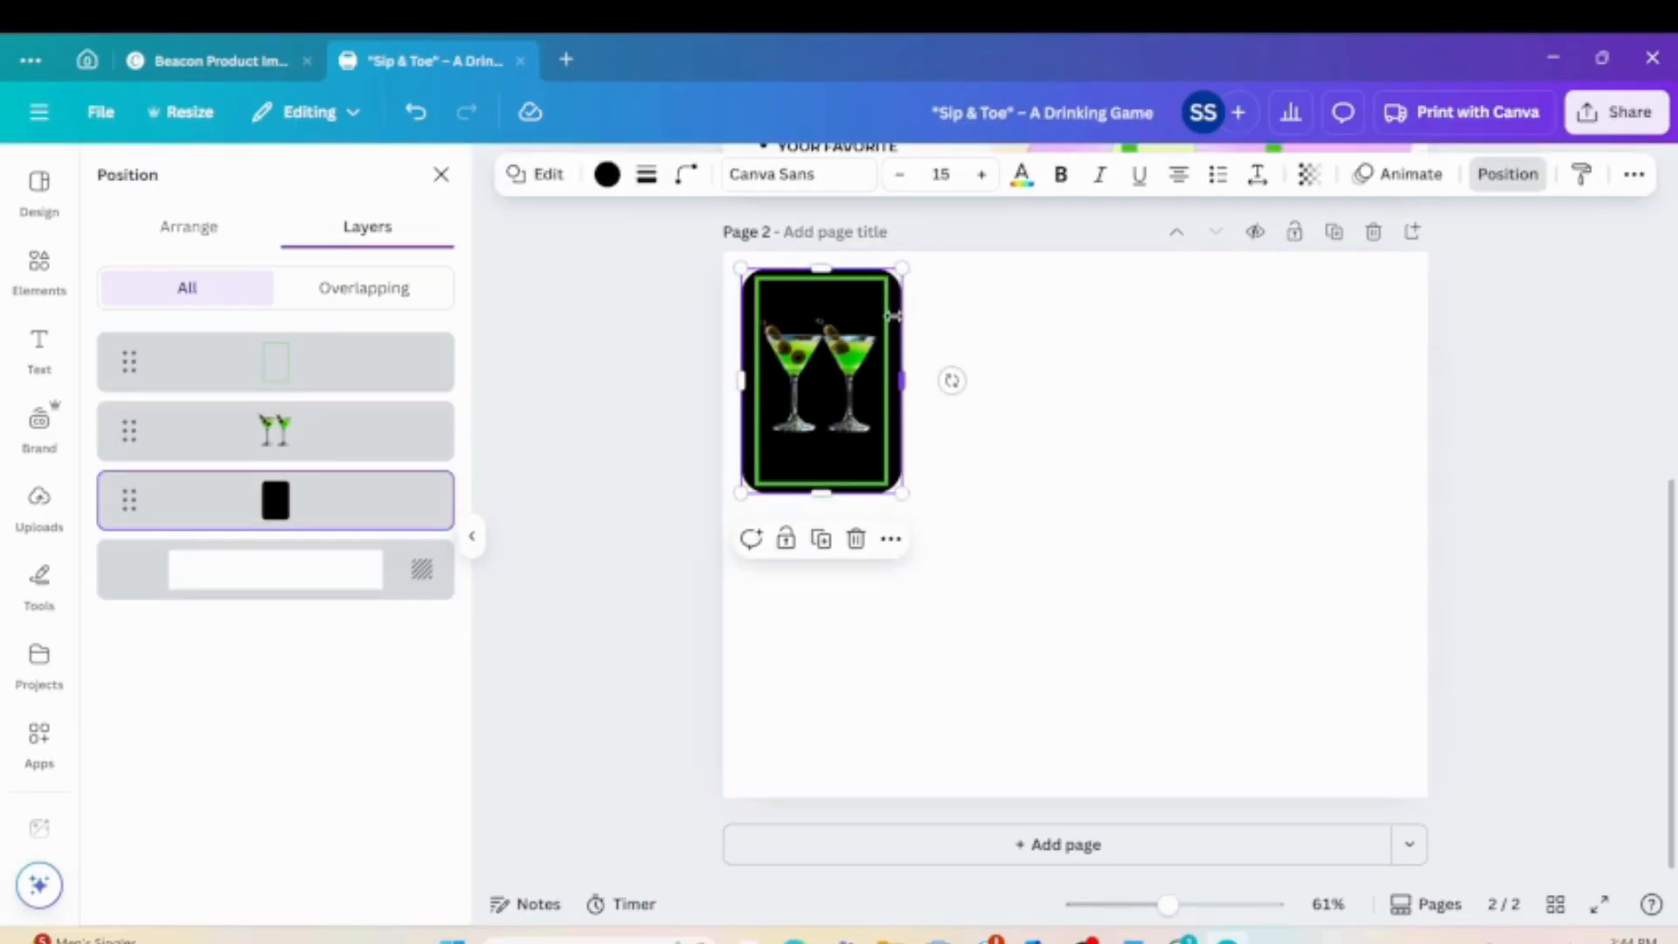
pyautogui.click(608, 175)
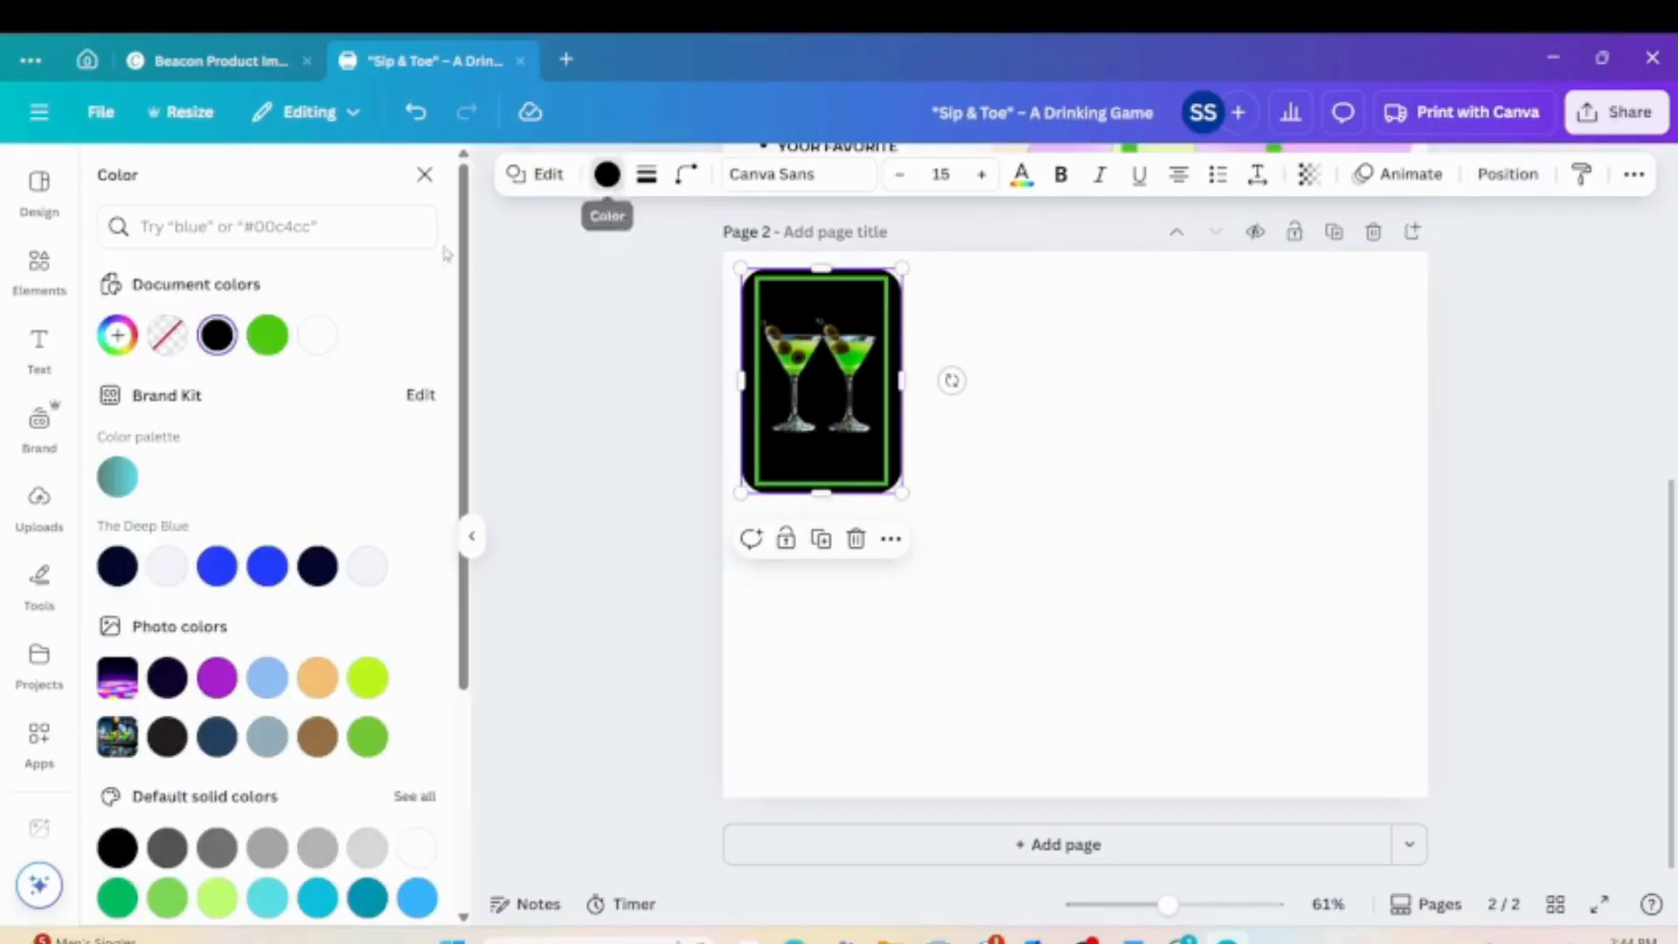
pyautogui.scroll(-4, 289, 550)
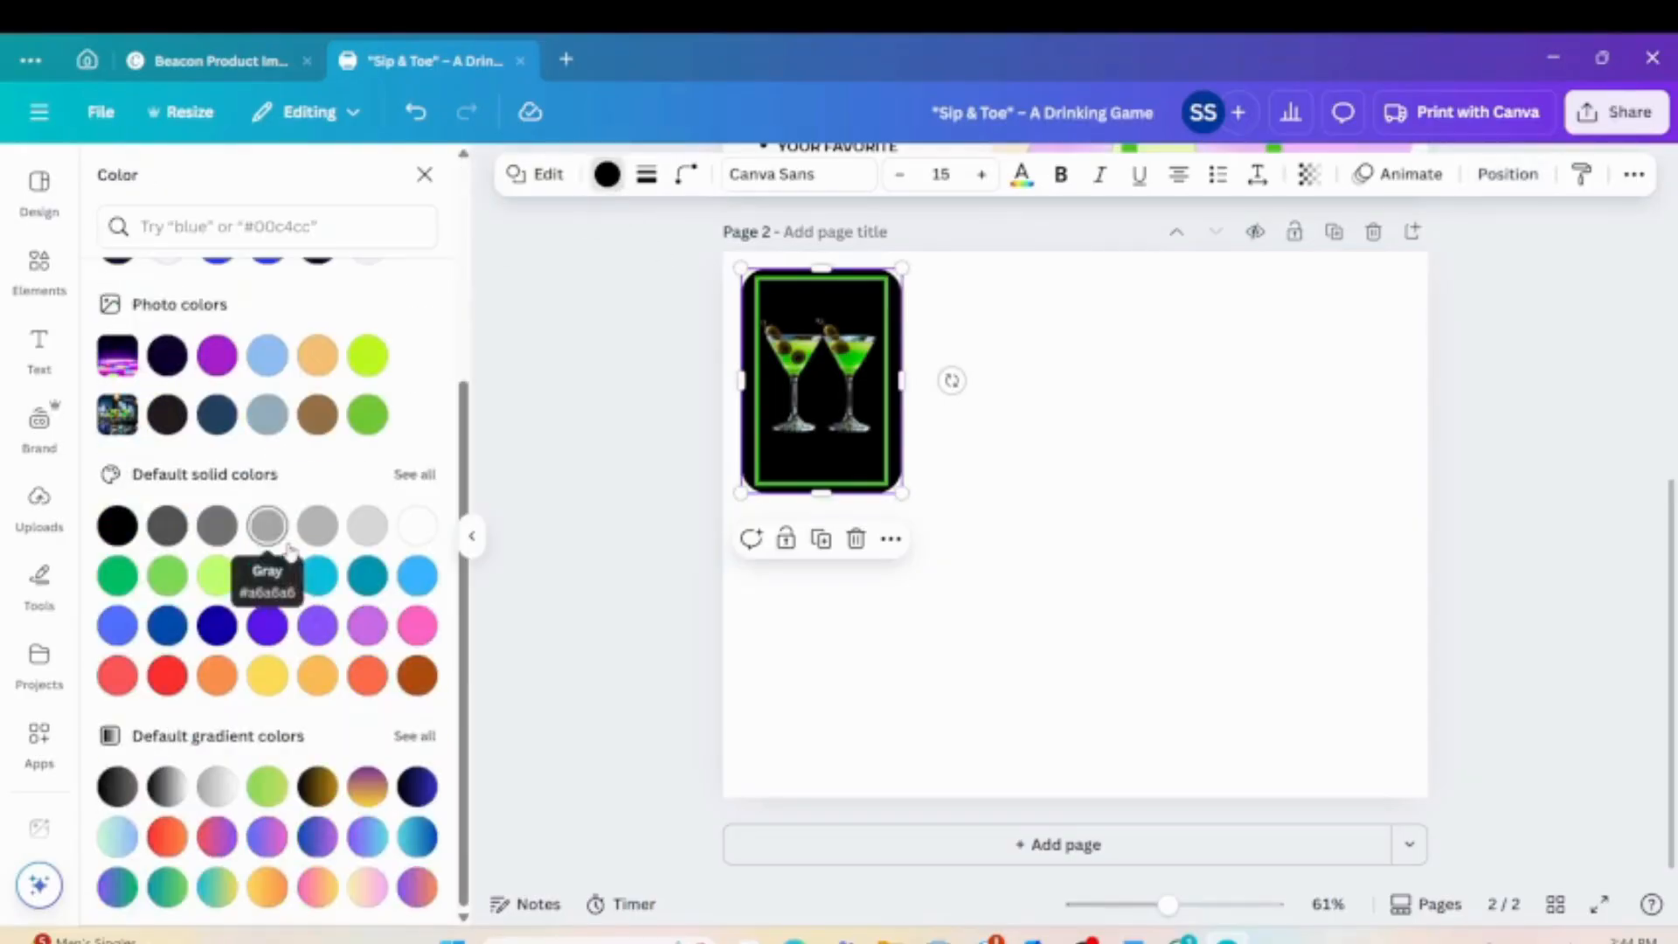
pyautogui.click(271, 789)
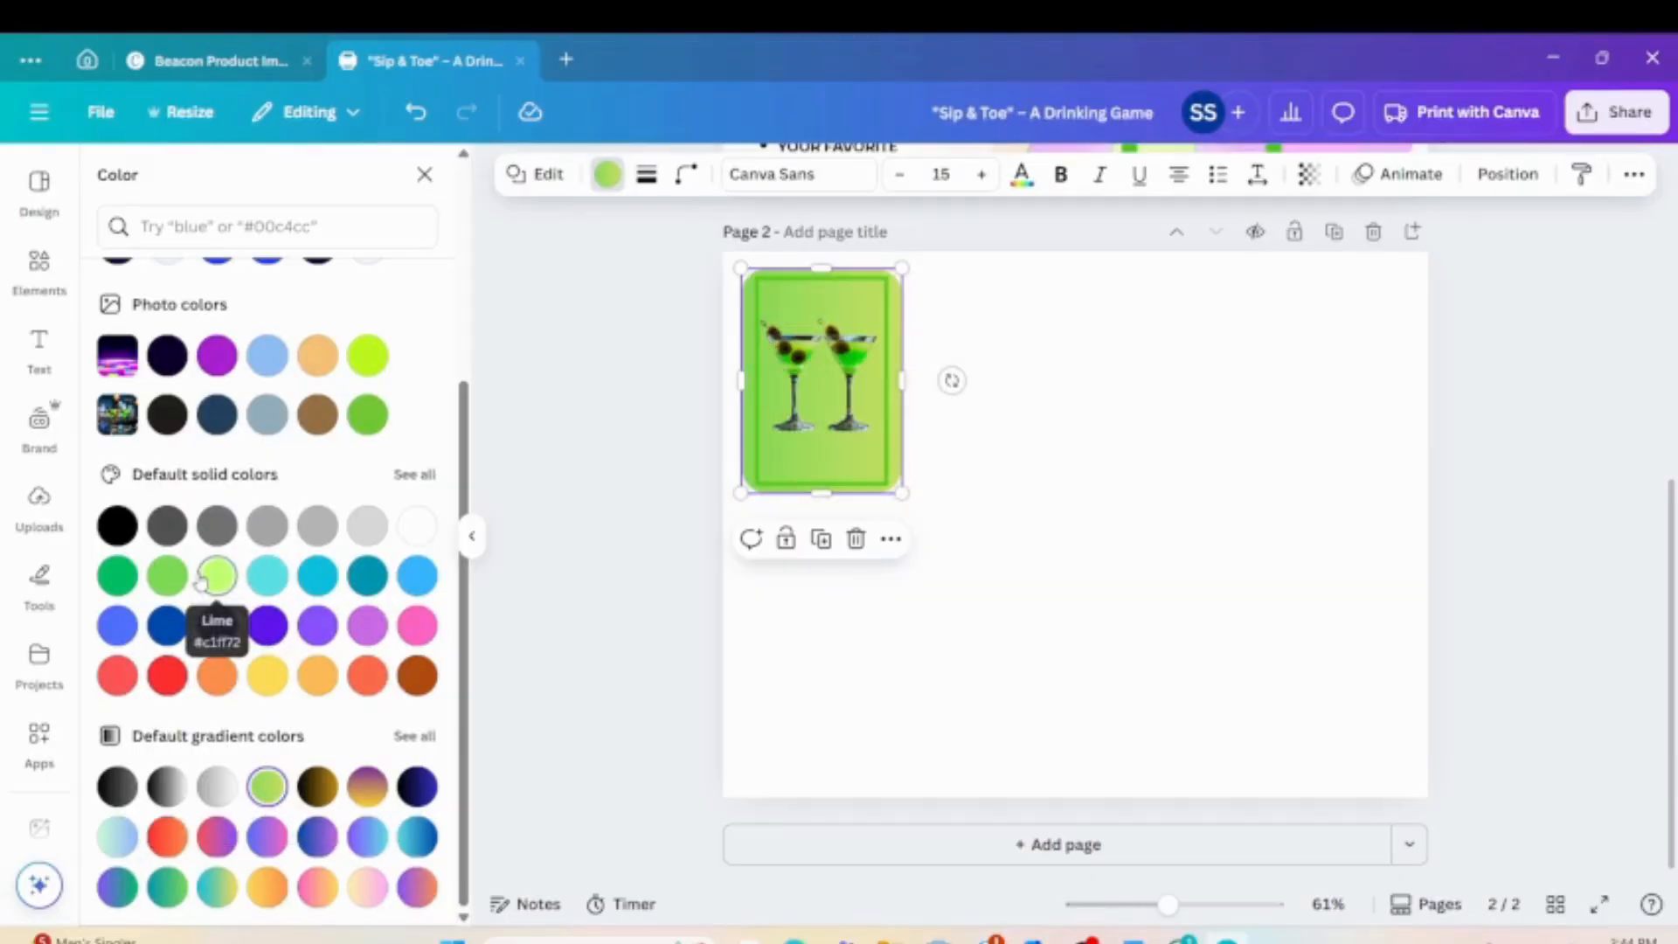
pyautogui.click(167, 577)
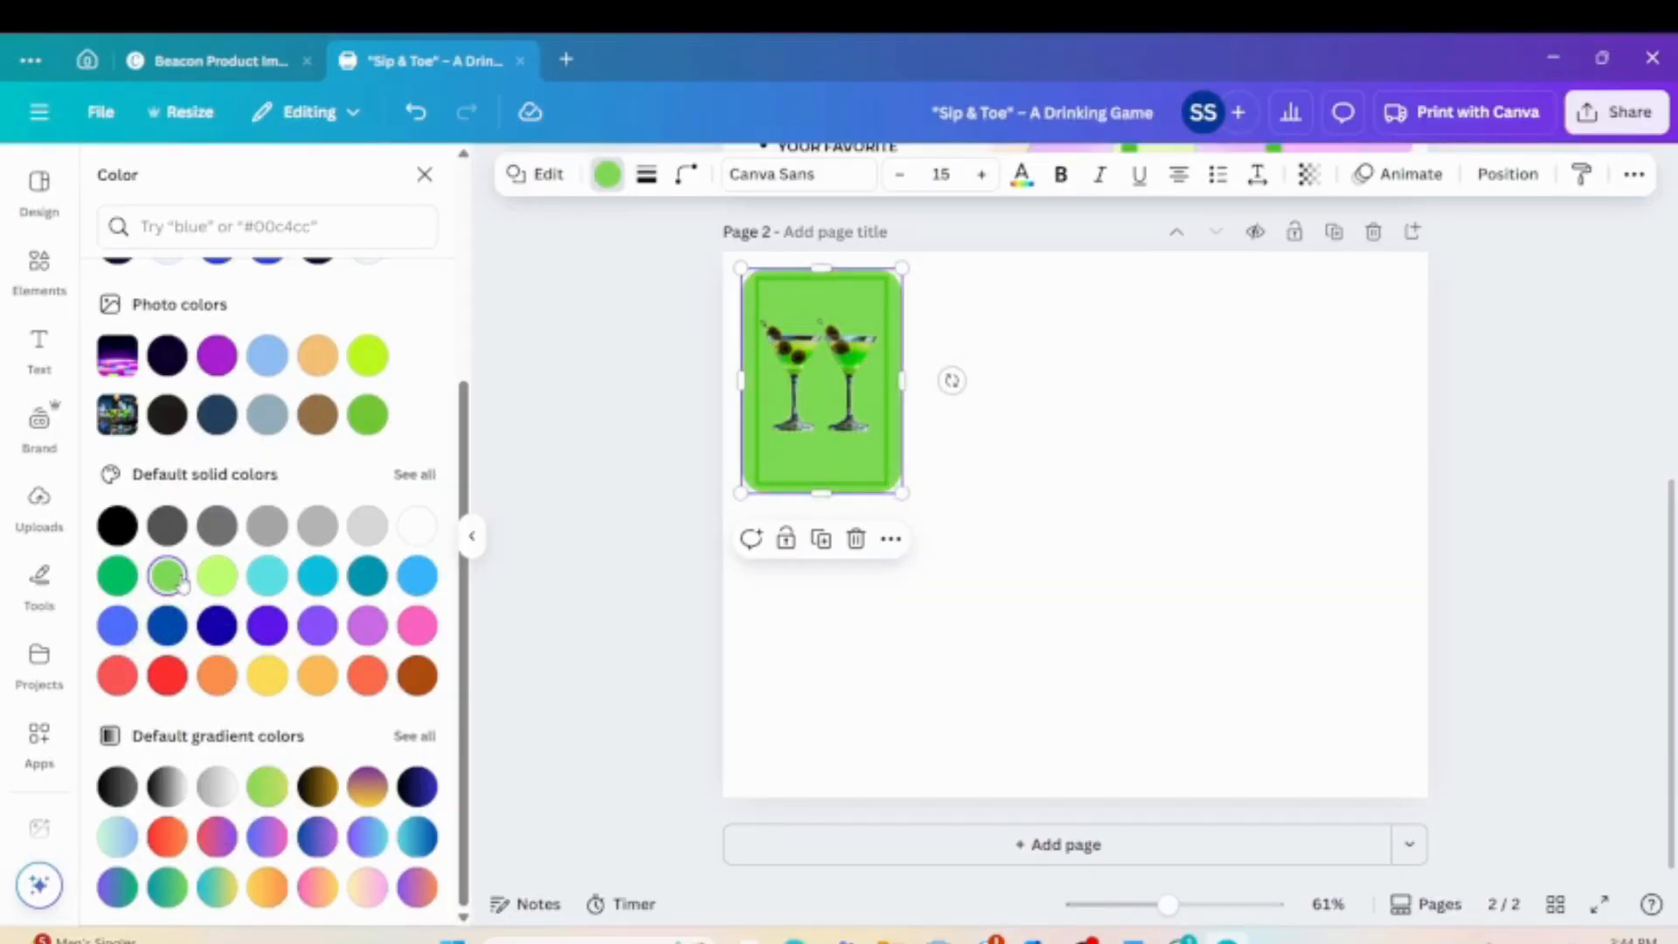
pyautogui.click(216, 578)
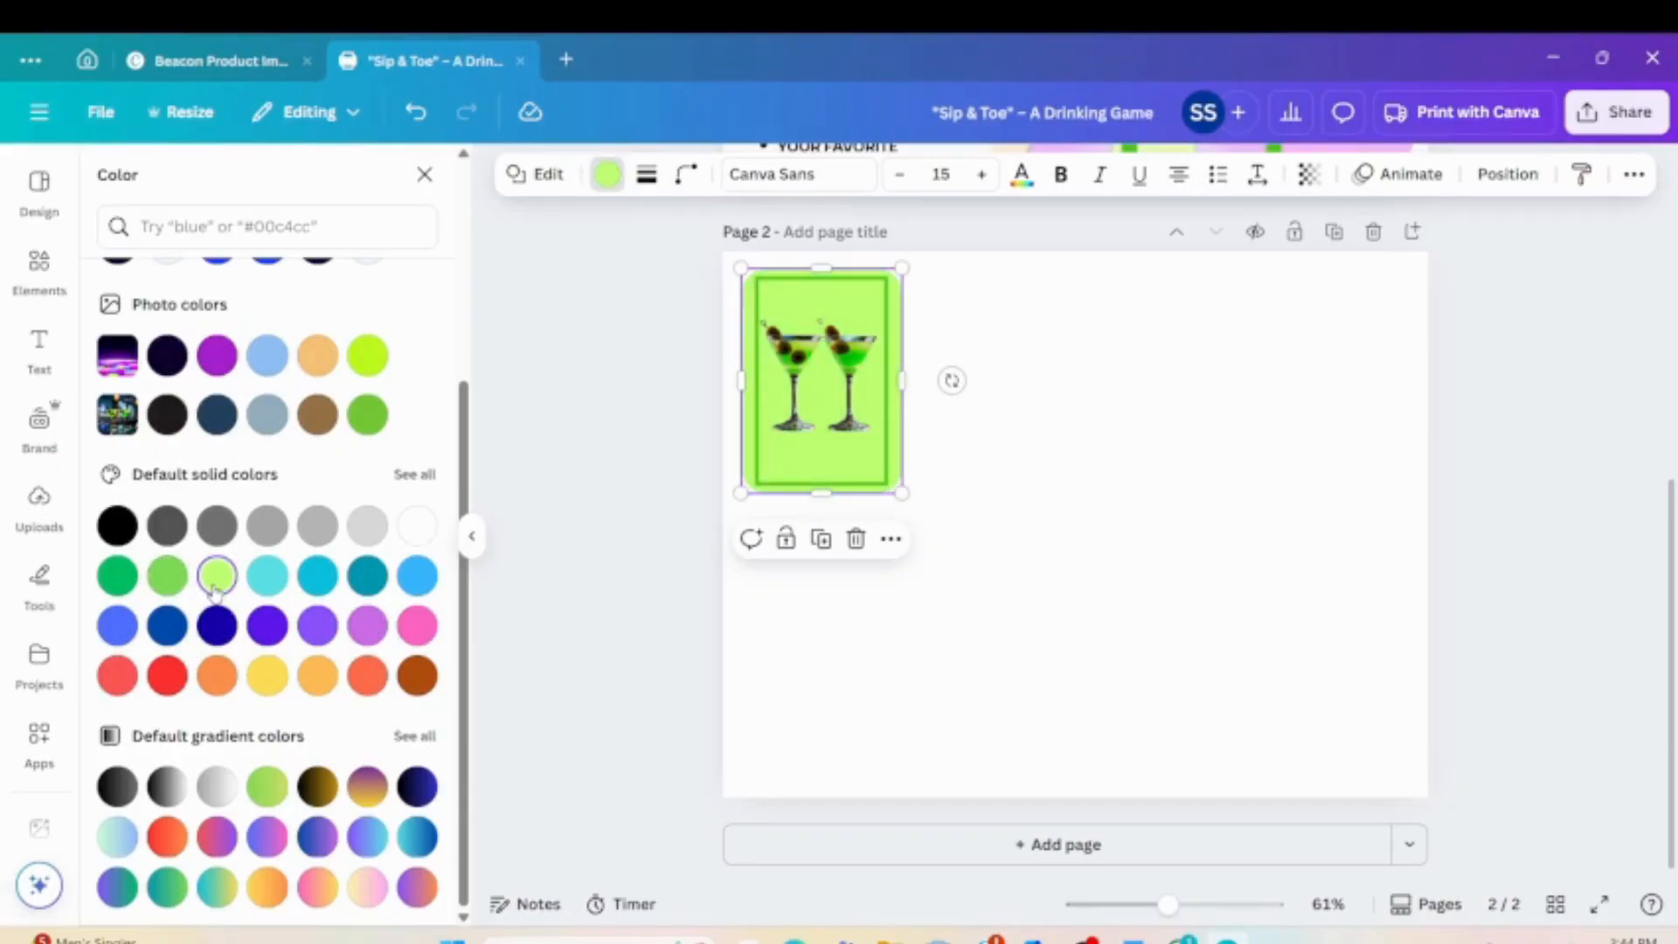
pyautogui.click(1026, 573)
# Group the card background, frame and martini image, and duplicate the group to make a row of four cards.
pyautogui.moveTo(956, 556); pyautogui.dragTo(753, 301)
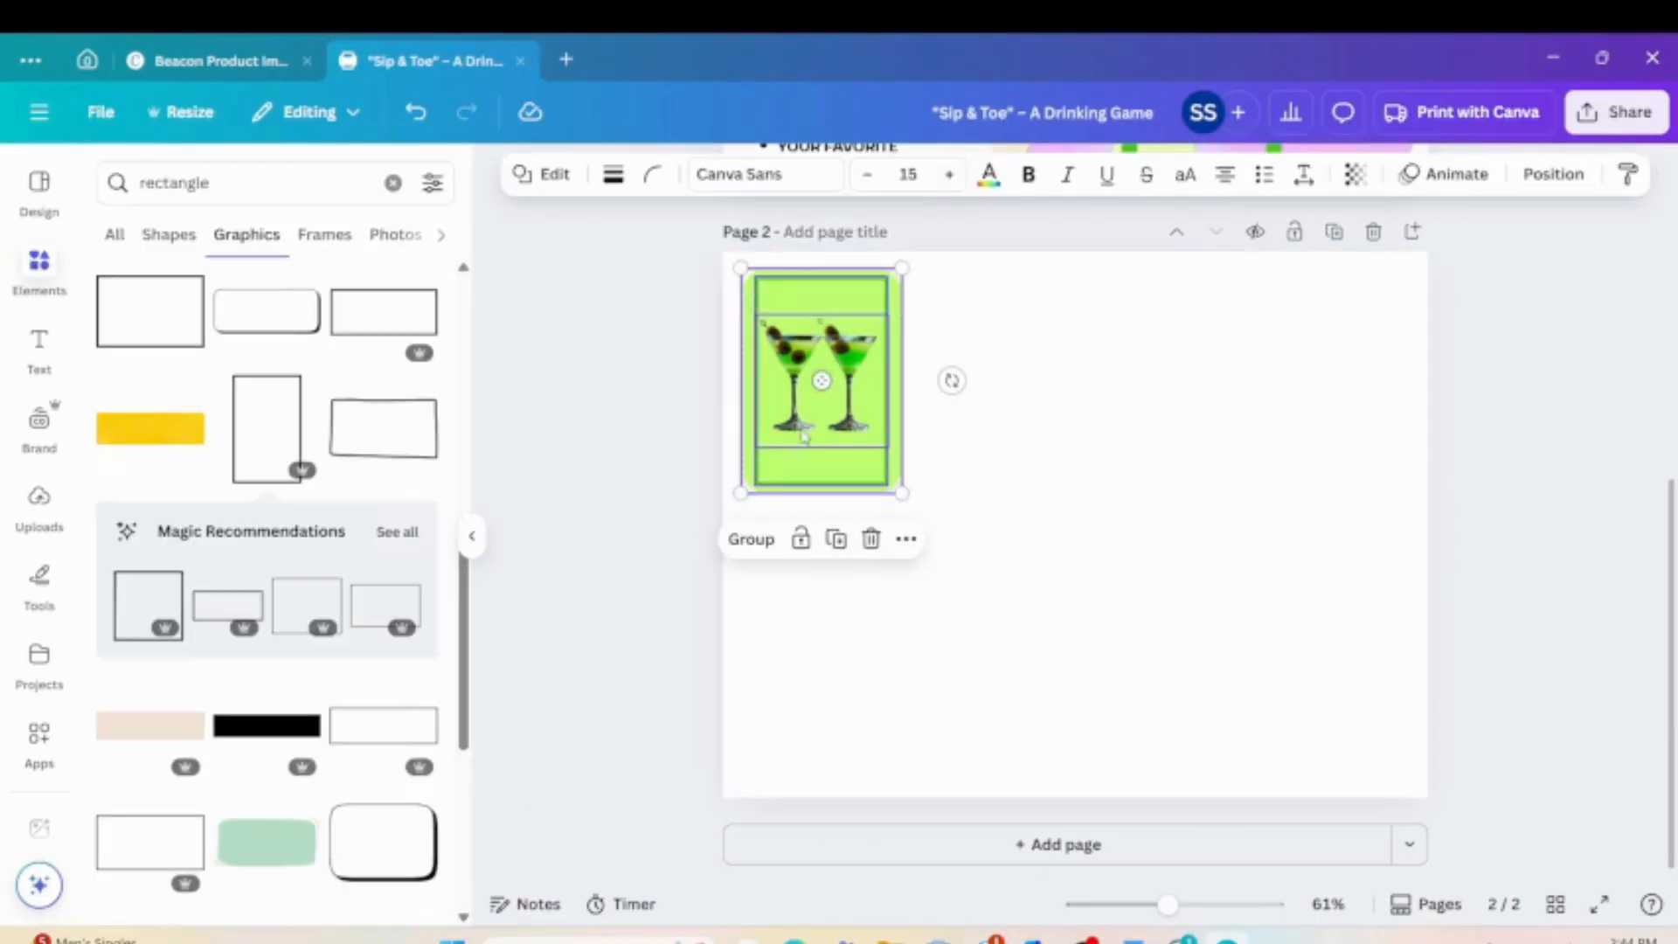
pyautogui.click(754, 540)
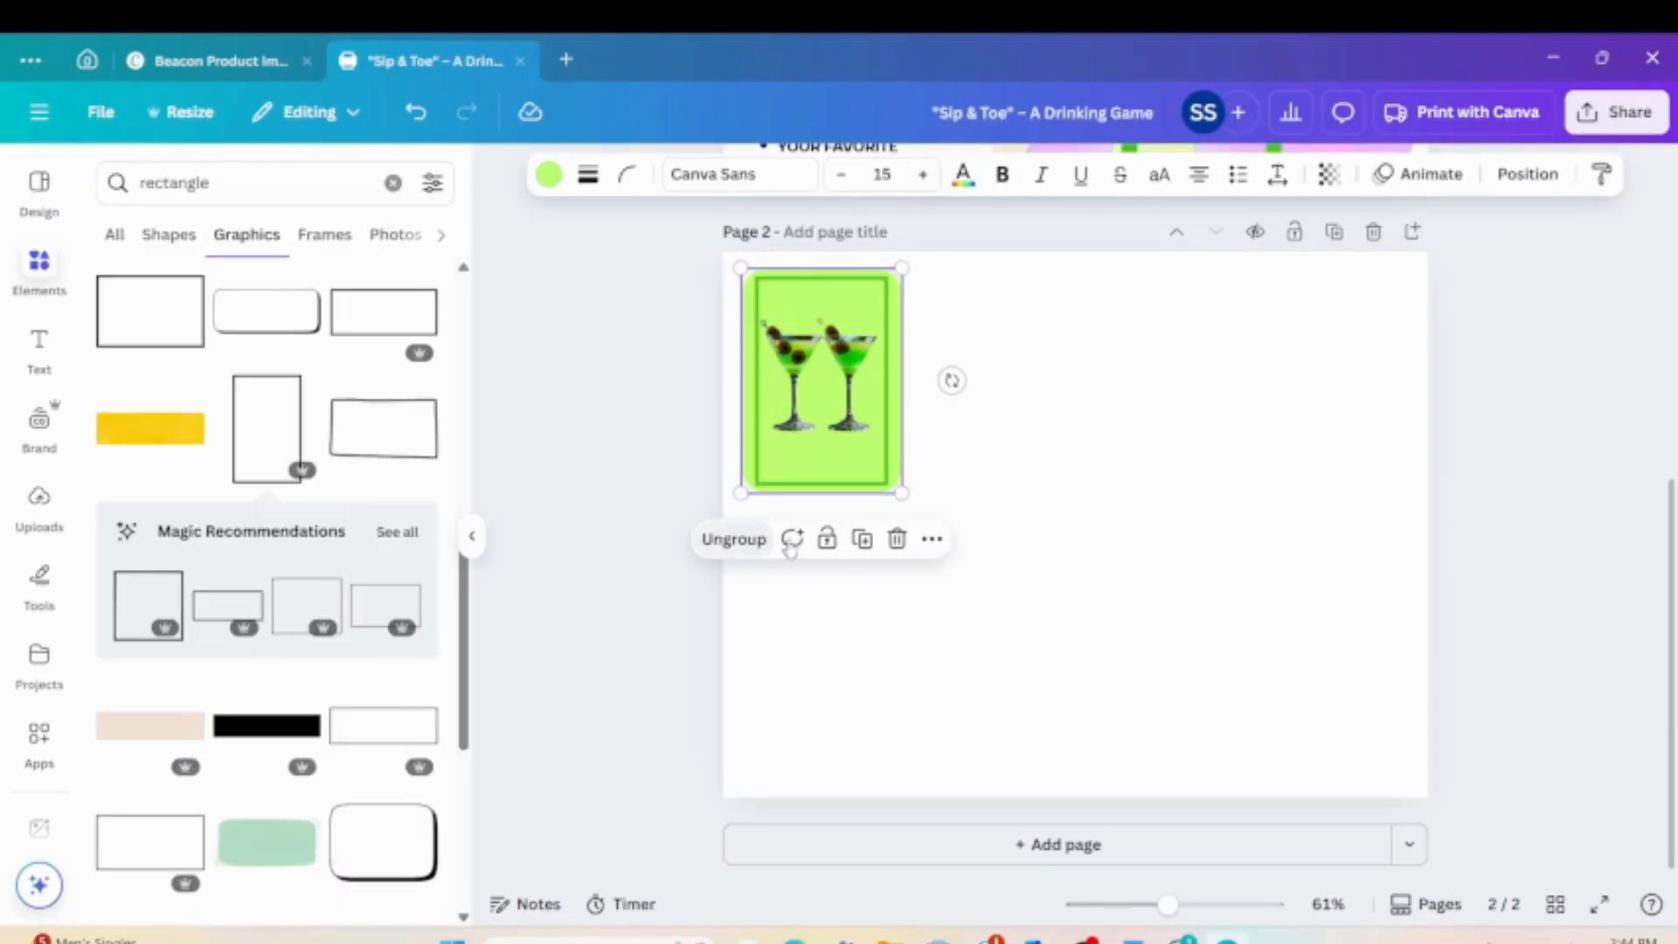
pyautogui.click(863, 546)
pyautogui.moveTo(867, 411); pyautogui.dragTo(1022, 399)
pyautogui.click(1035, 538)
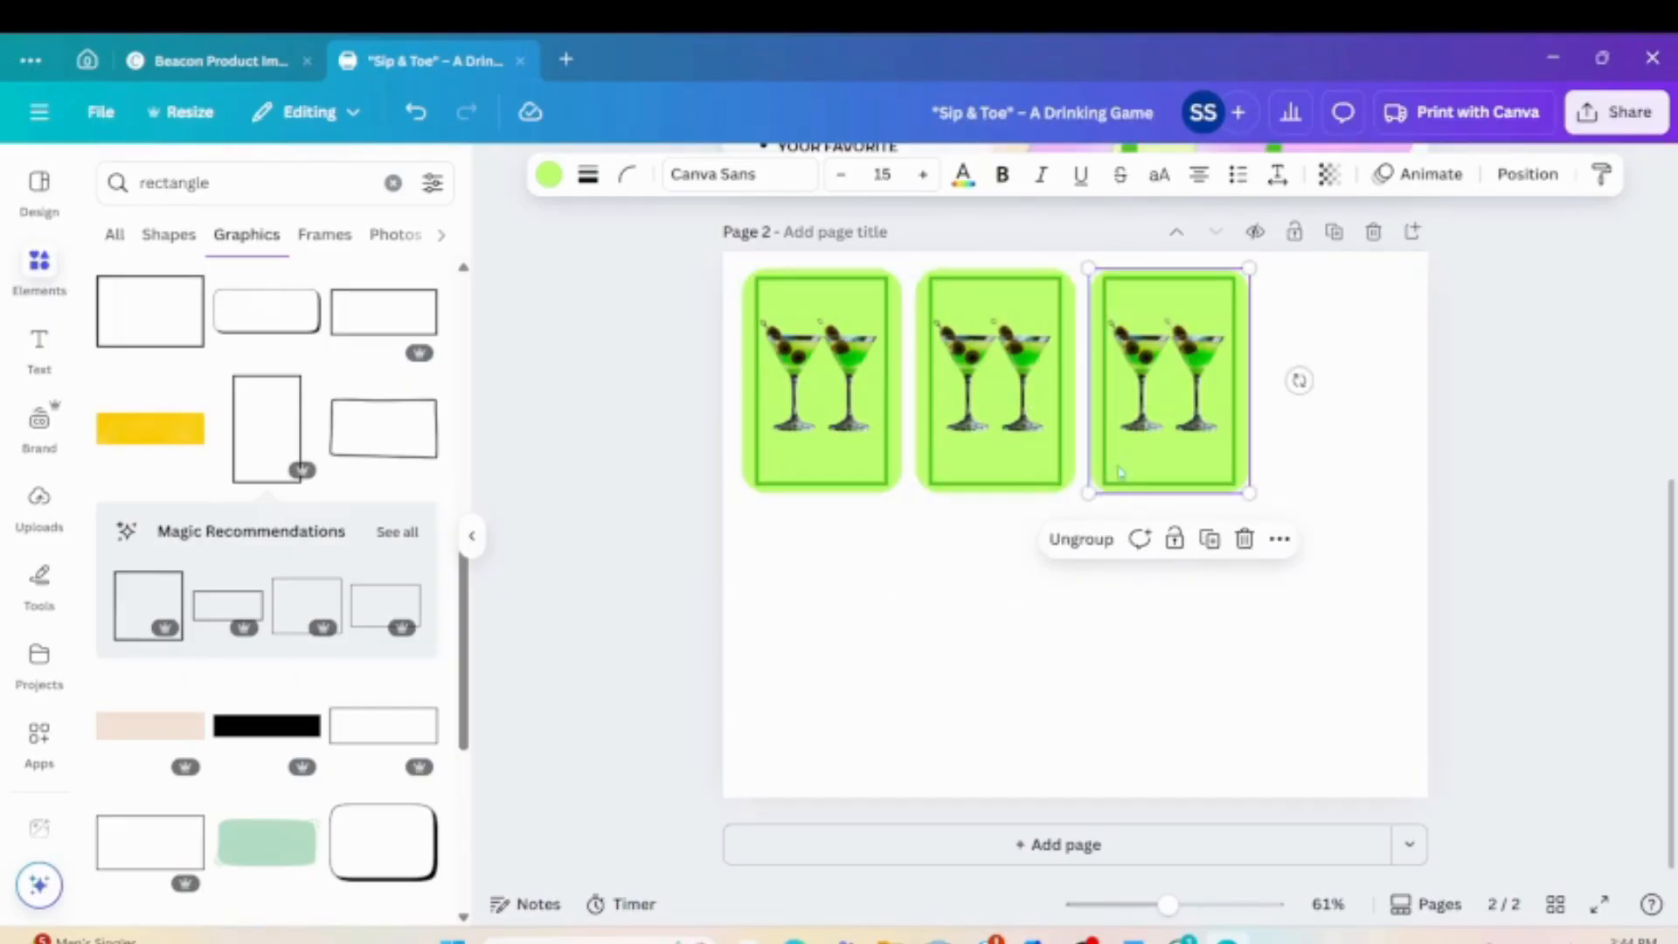
pyautogui.click(1210, 539)
# Adjust the horizontal positions of the cards so that all four fit side by side within the page.
pyautogui.click(806, 437)
pyautogui.click(804, 435)
pyautogui.moveTo(804, 434); pyautogui.dragTo(806, 436)
pyautogui.moveTo(949, 442); pyautogui.dragTo(952, 435)
pyautogui.moveTo(1124, 428); pyautogui.dragTo(1123, 428)
pyautogui.click(1320, 419)
pyautogui.moveTo(1330, 417); pyautogui.dragTo(1314, 413)
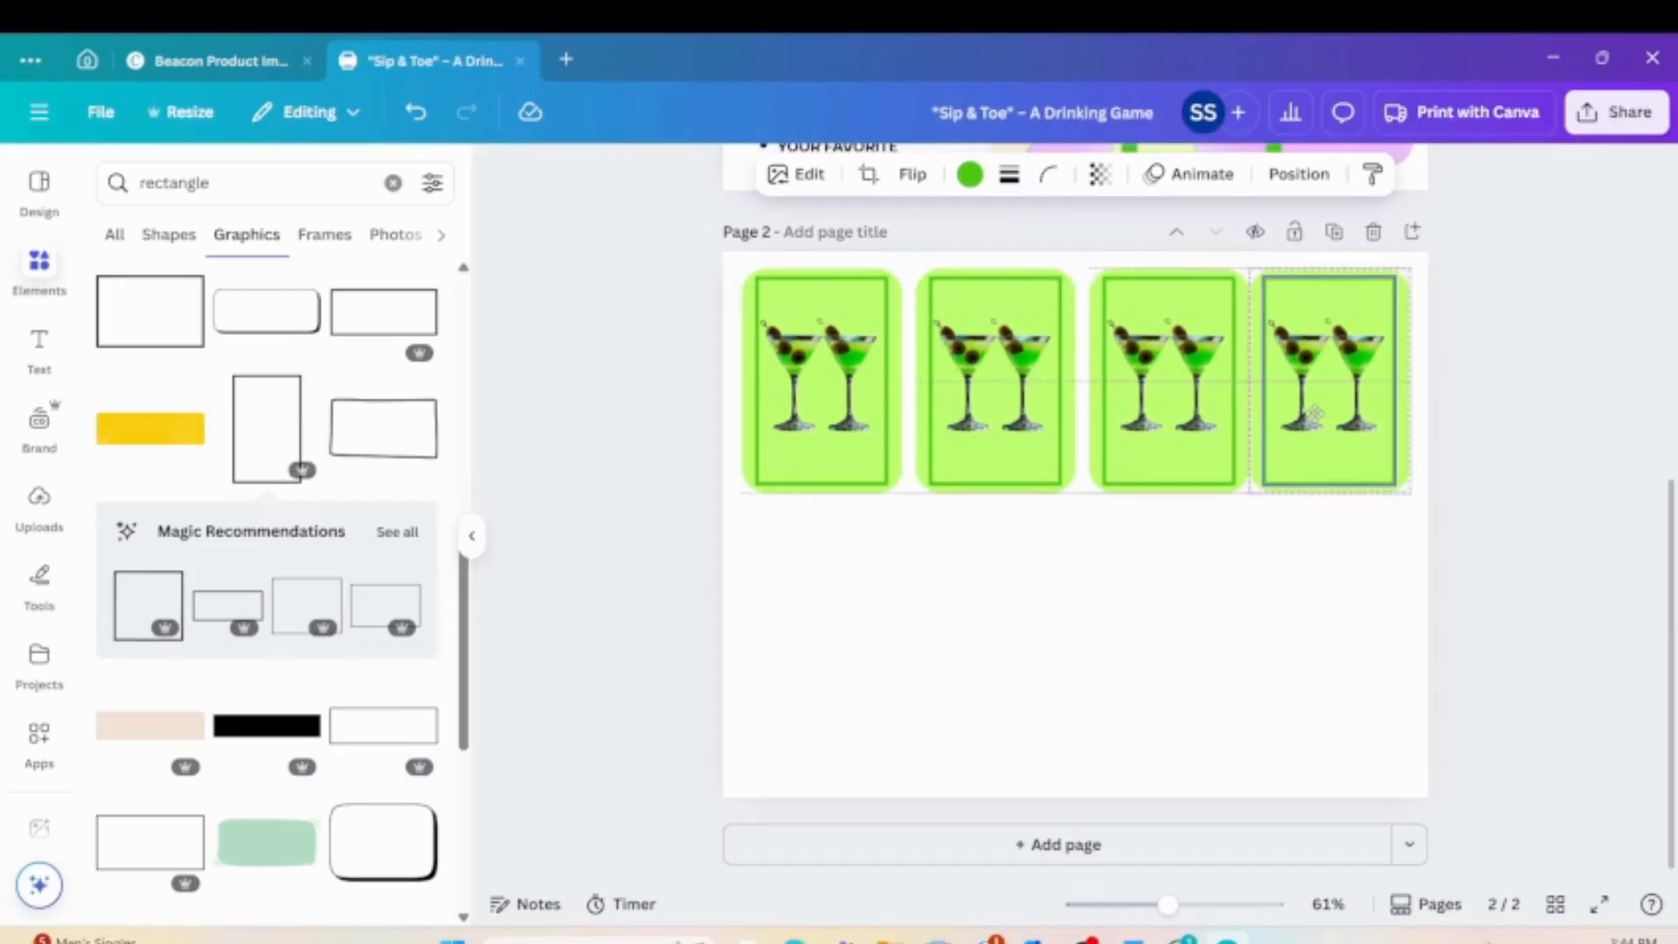
pyautogui.moveTo(1196, 421); pyautogui.dragTo(1183, 418)
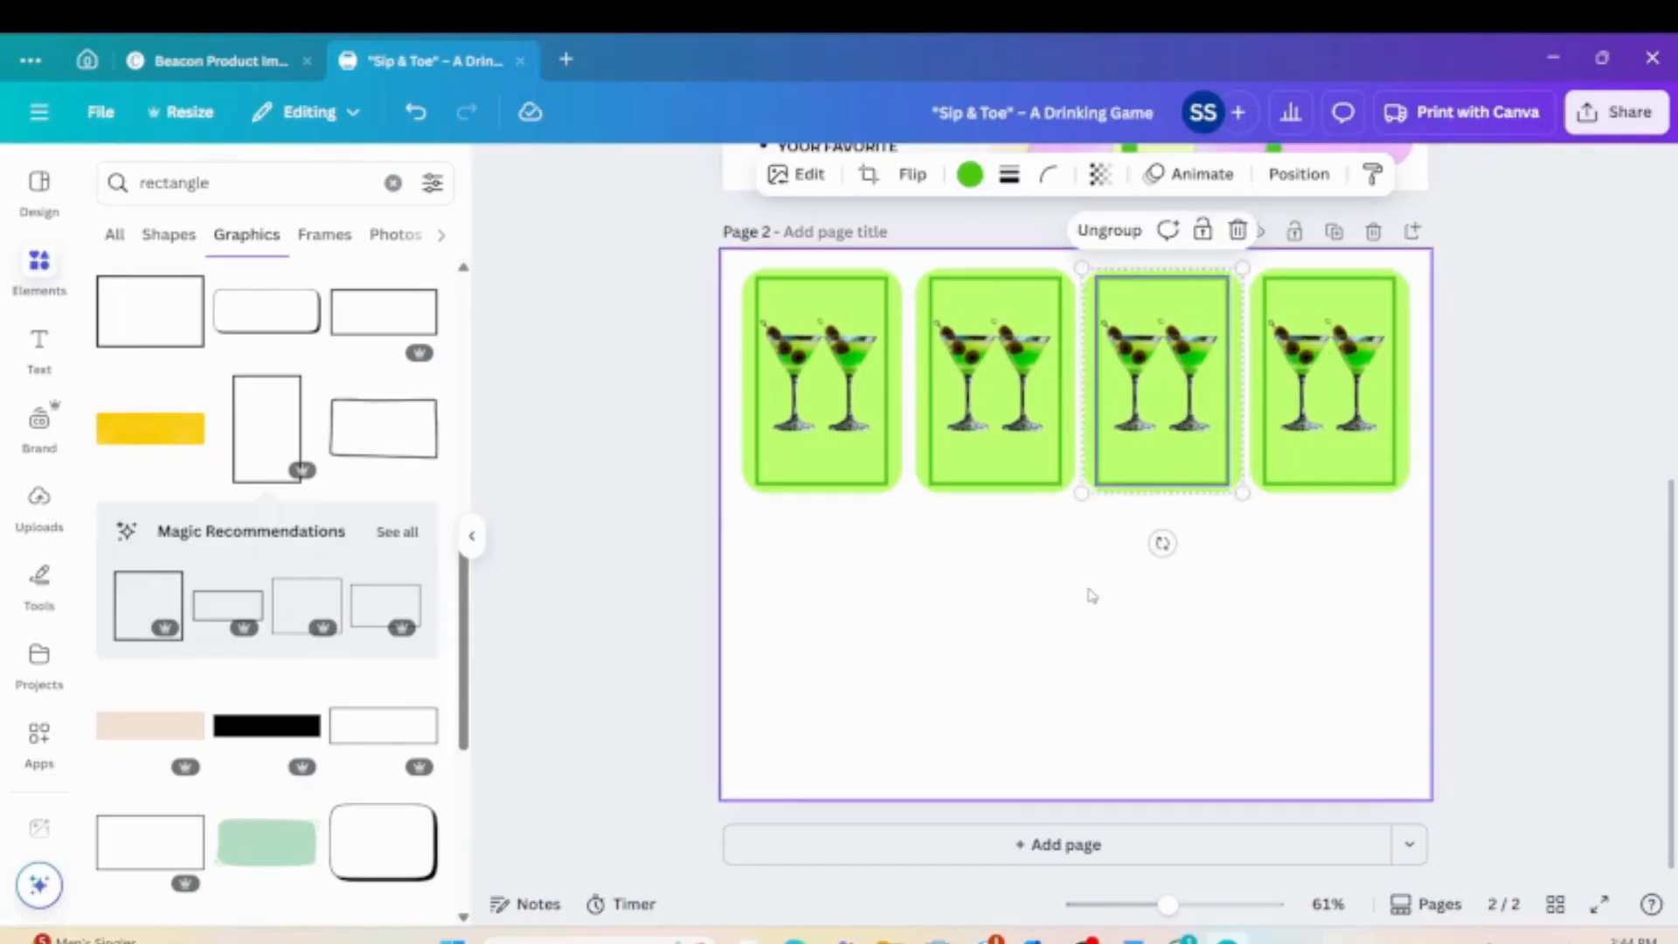
pyautogui.click(1022, 598)
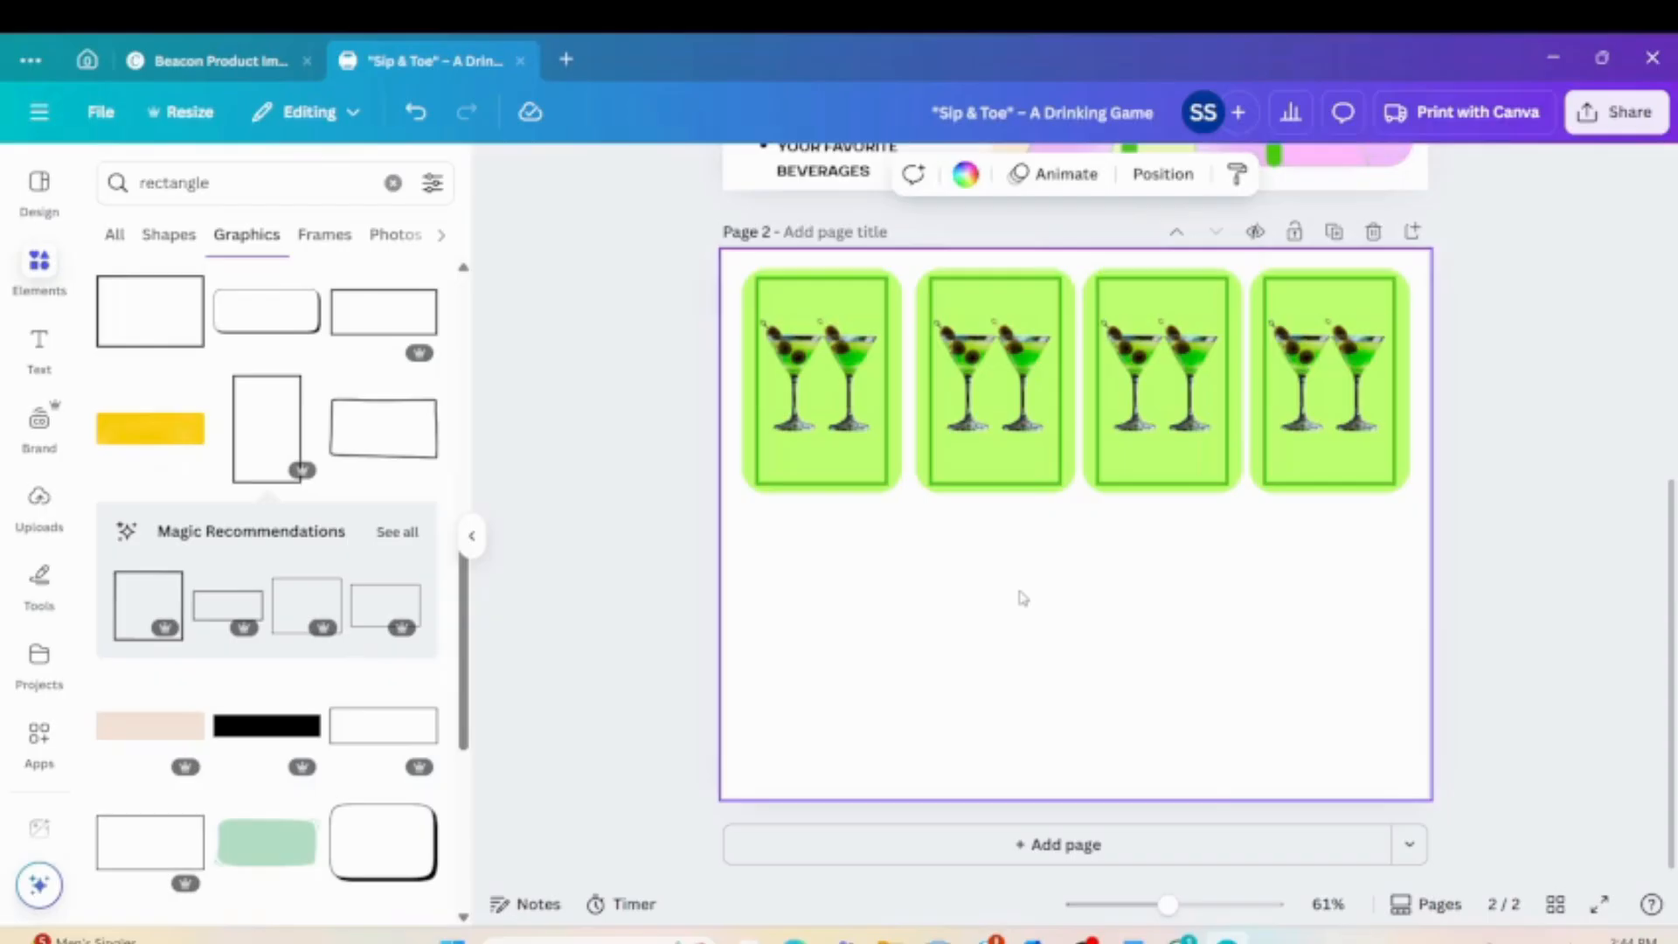
# Group the row of four cards, duplicate it and place the copy directly below the first row.
pyautogui.moveTo(1398, 566); pyautogui.dragTo(791, 318)
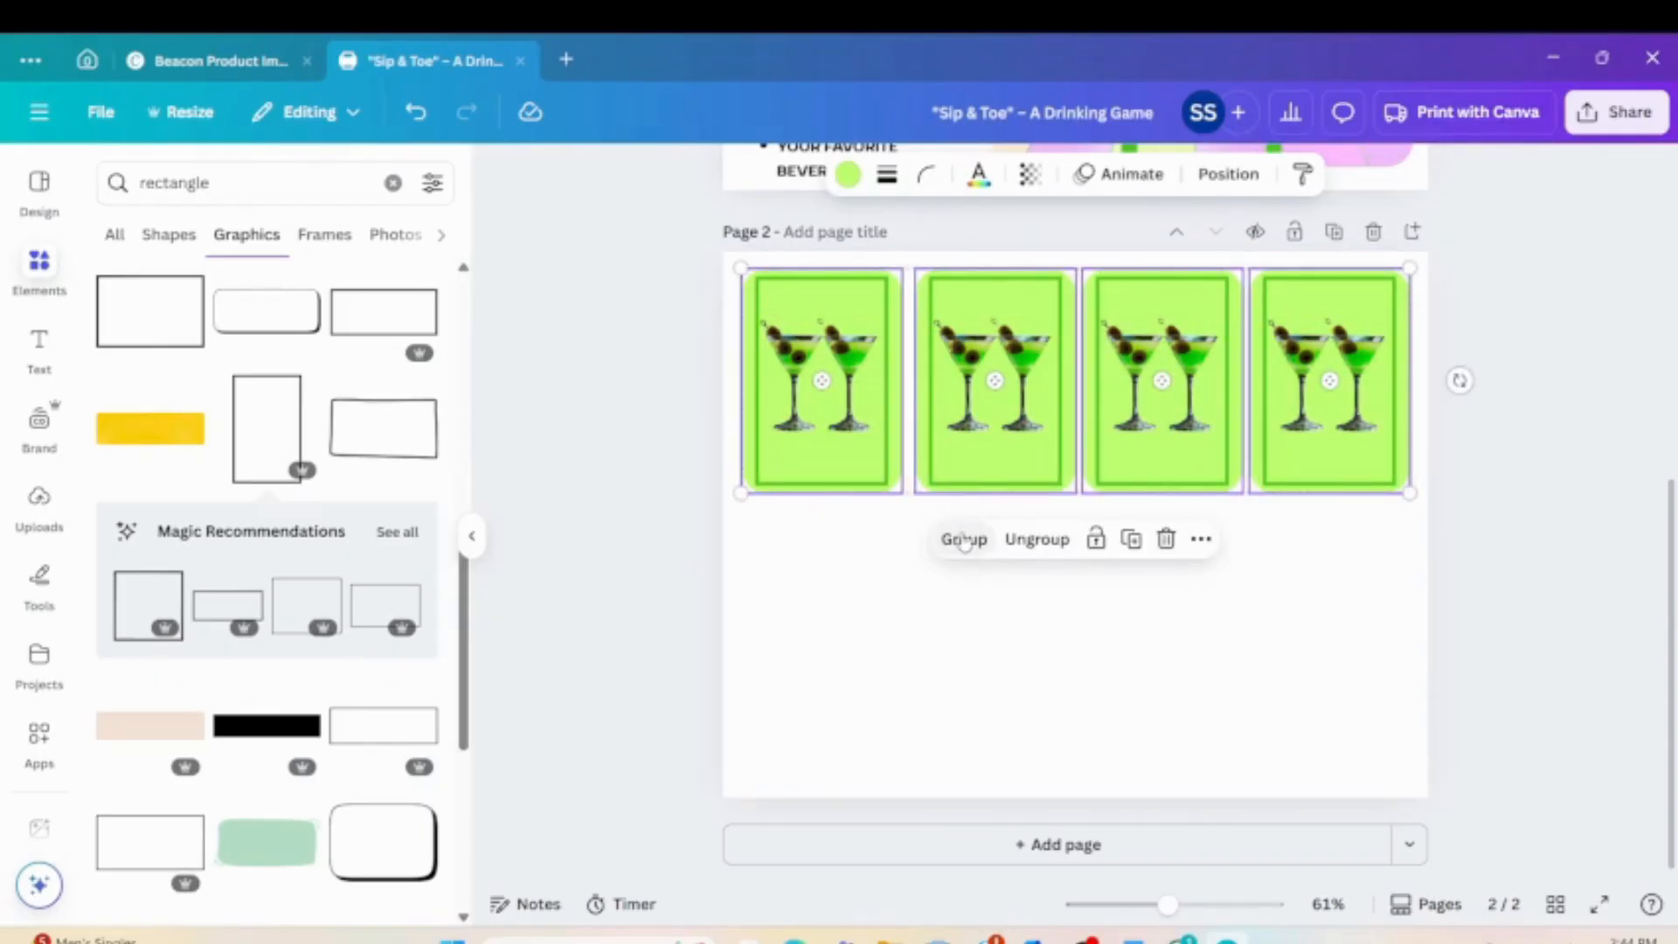
pyautogui.click(963, 539)
pyautogui.hotkey('ctrl', 'd')
pyautogui.moveTo(1062, 449); pyautogui.dragTo(1046, 672)
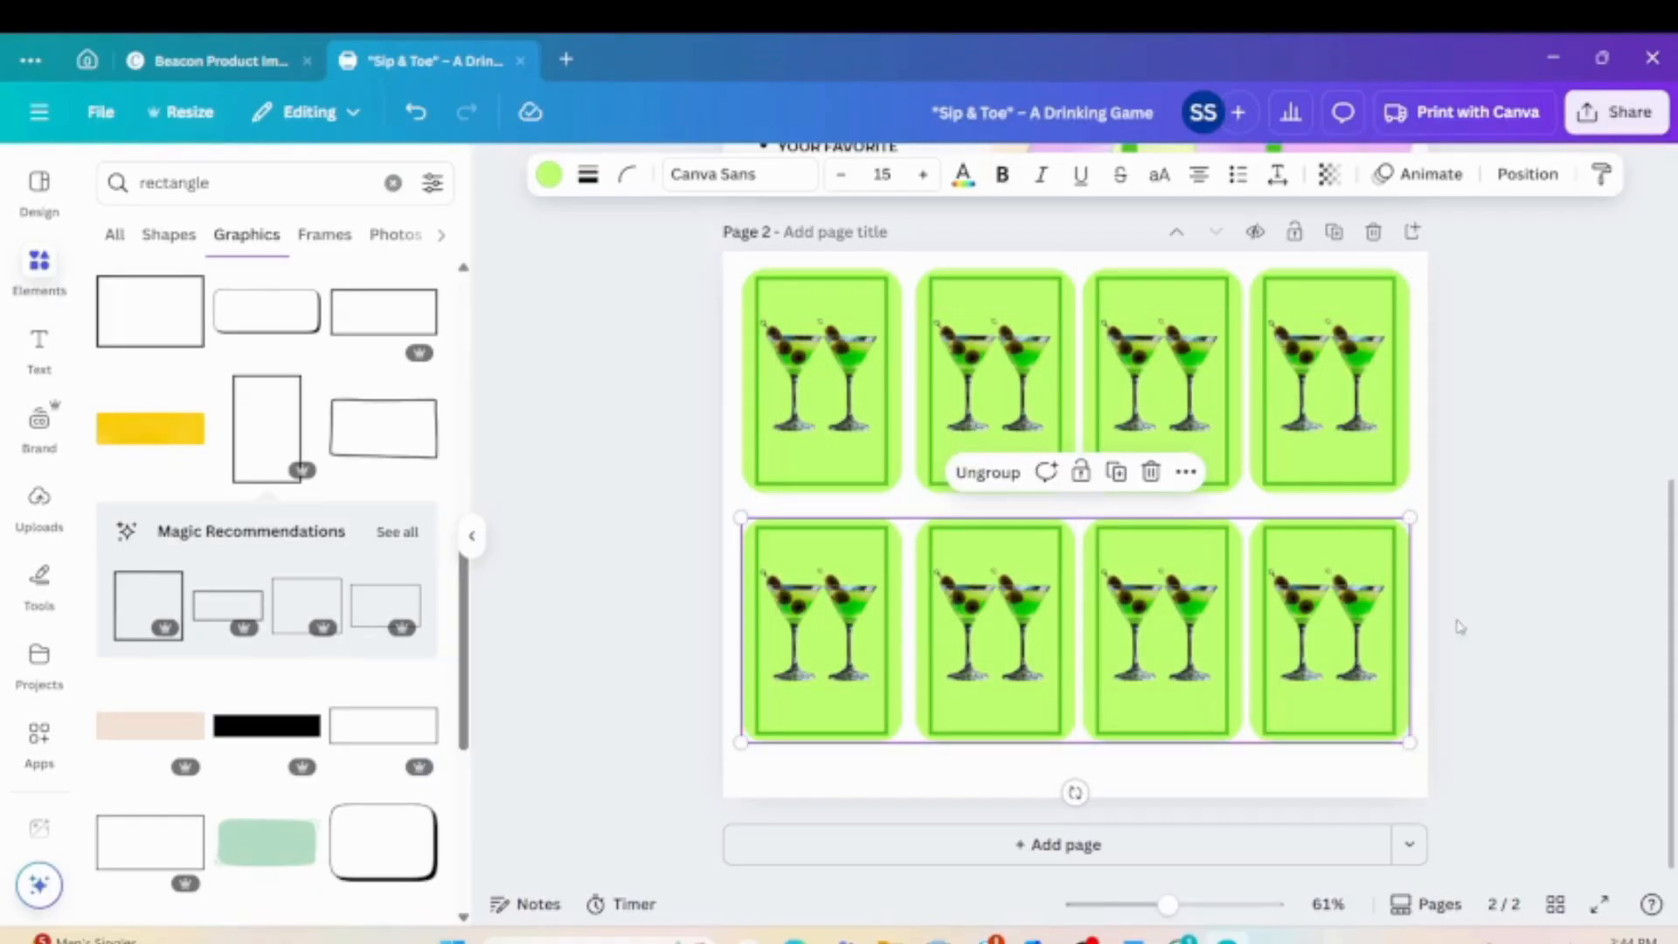
# Duplicate the page of eight martini cards twice to create pages 3 and 4.
pyautogui.click(1488, 629)
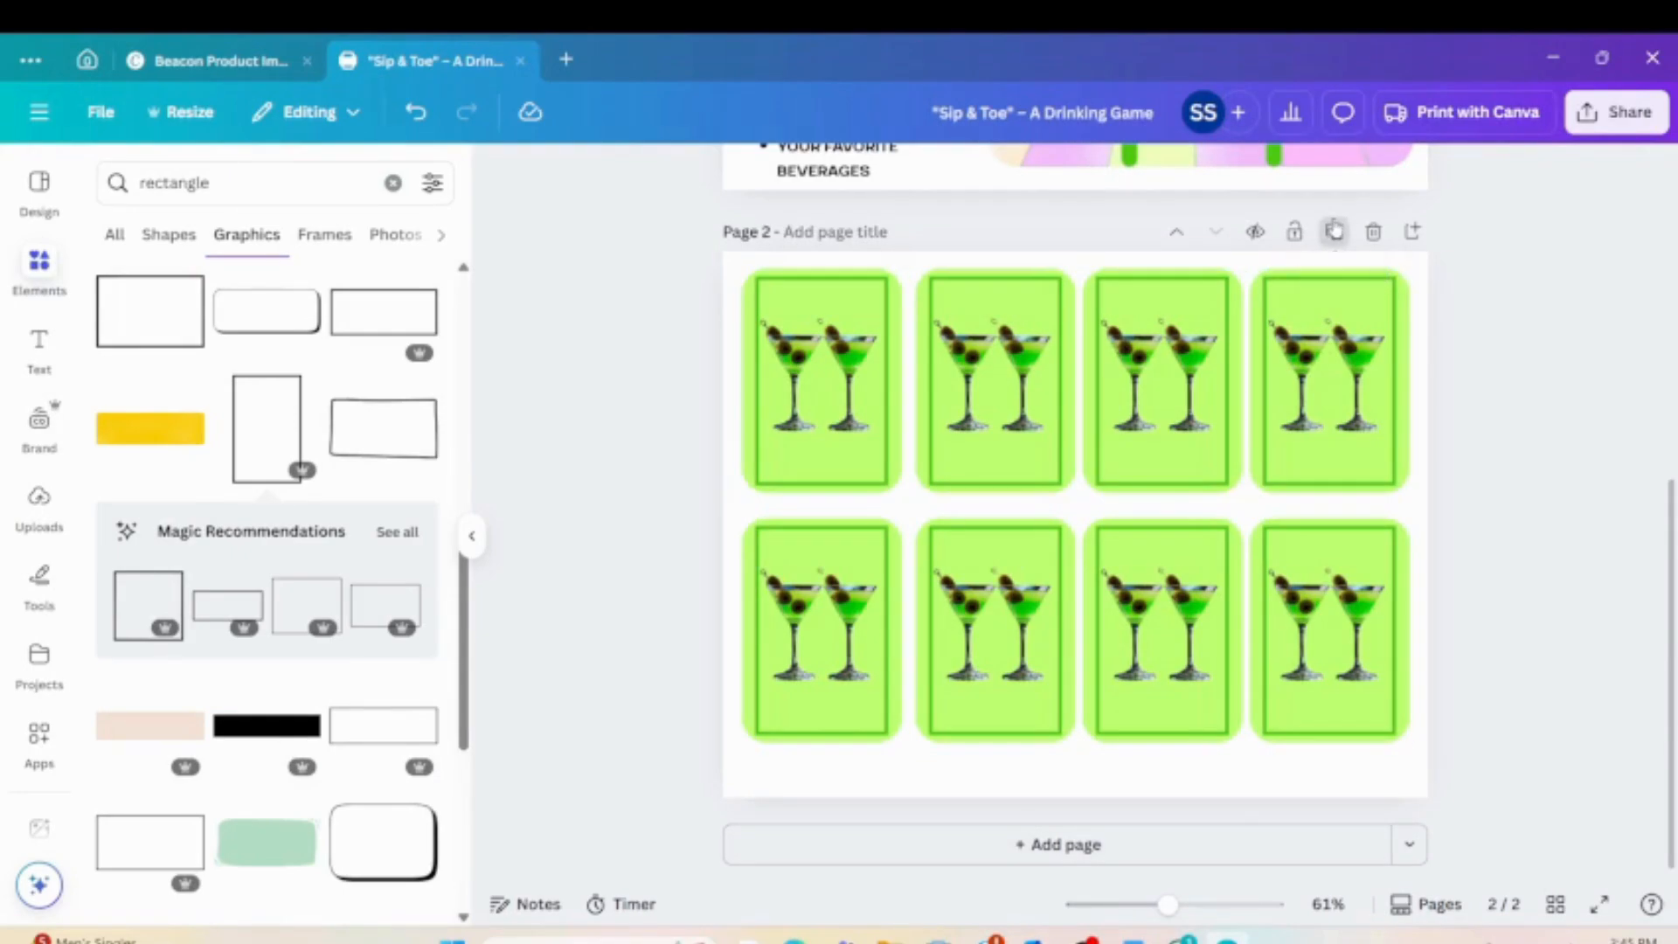
pyautogui.click(1334, 232)
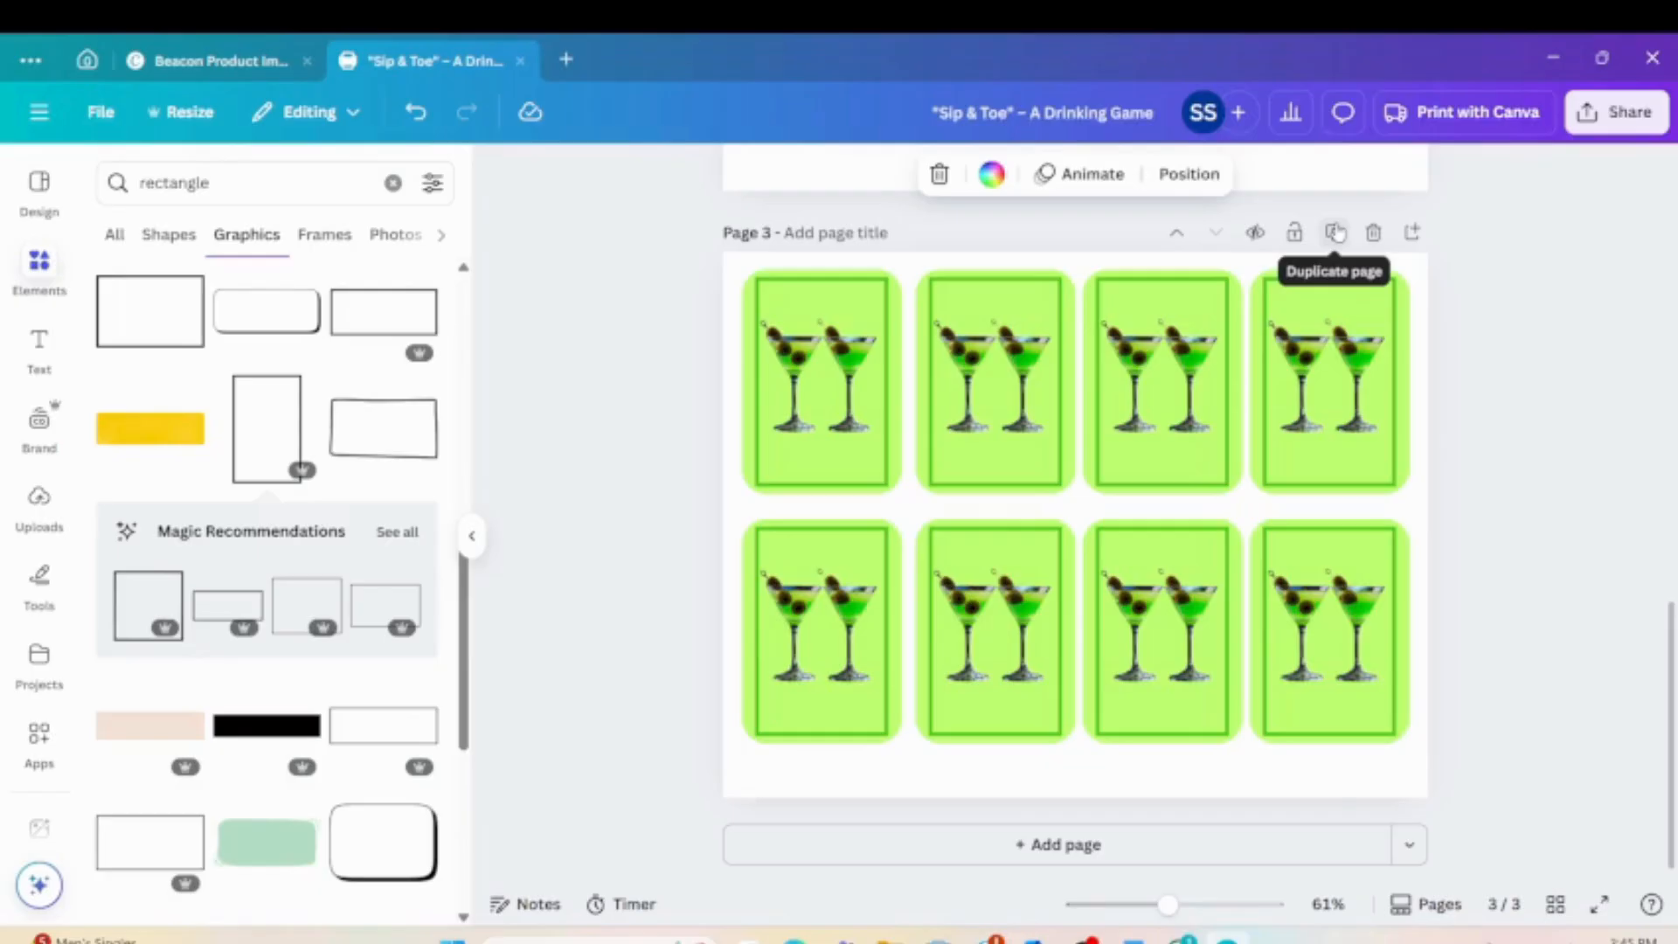
pyautogui.click(1334, 232)
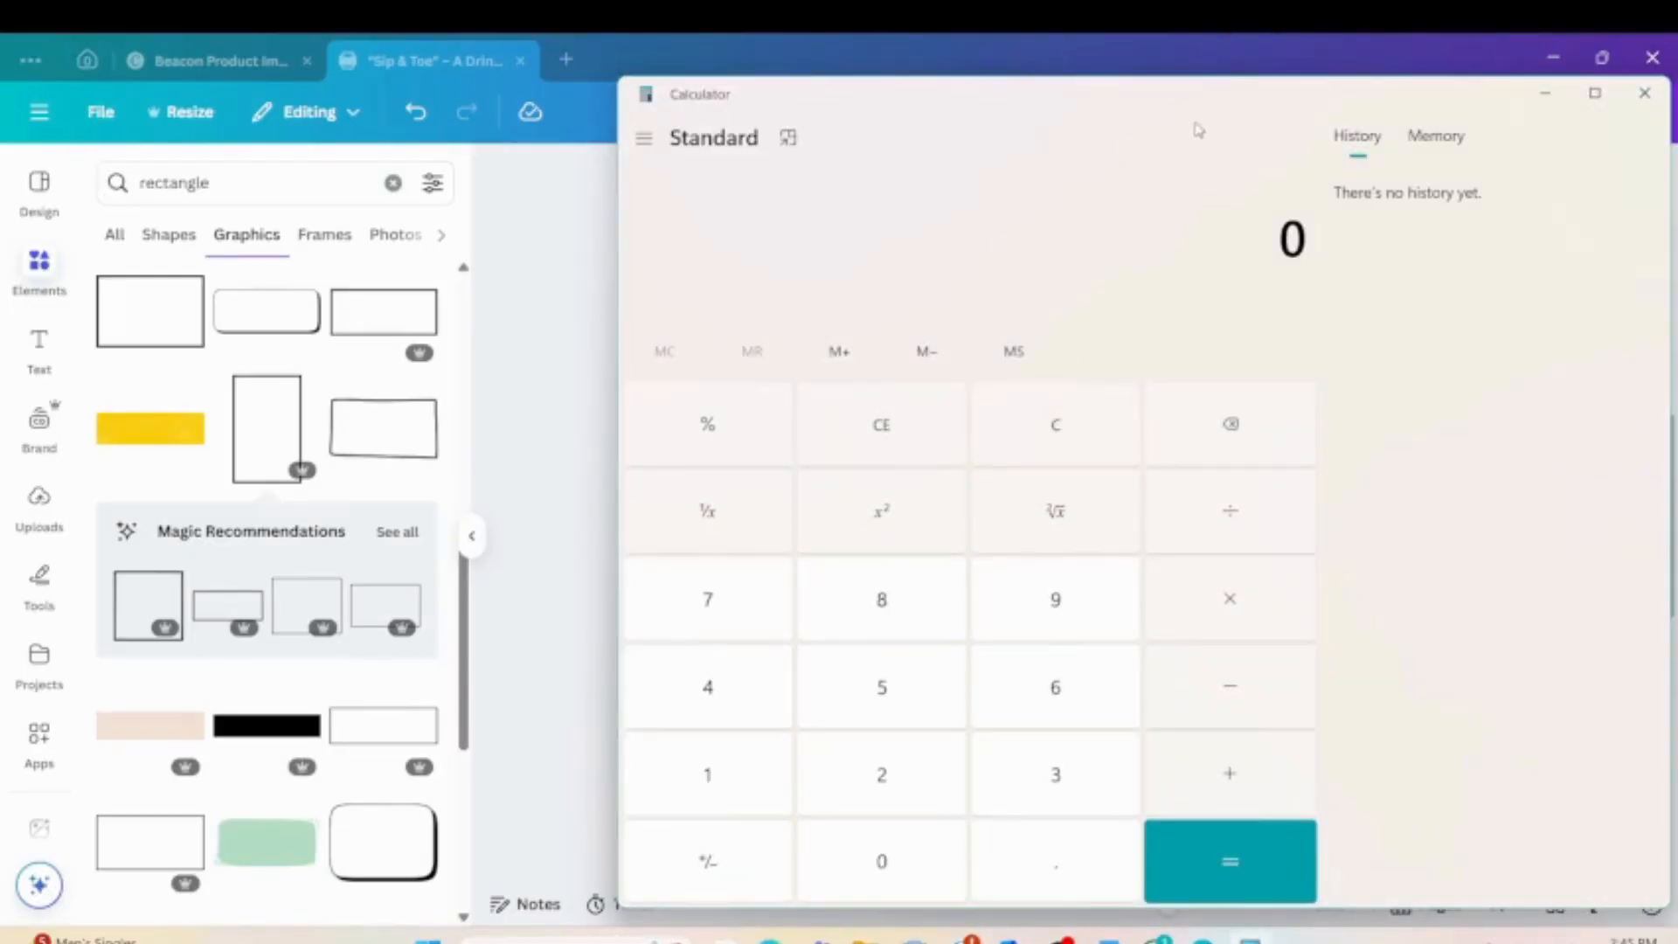
# Multiply 8 by 4 in Calculator, close it, and look over the card pages in Canva.
pyautogui.click(911, 603)
pyautogui.click(1215, 616)
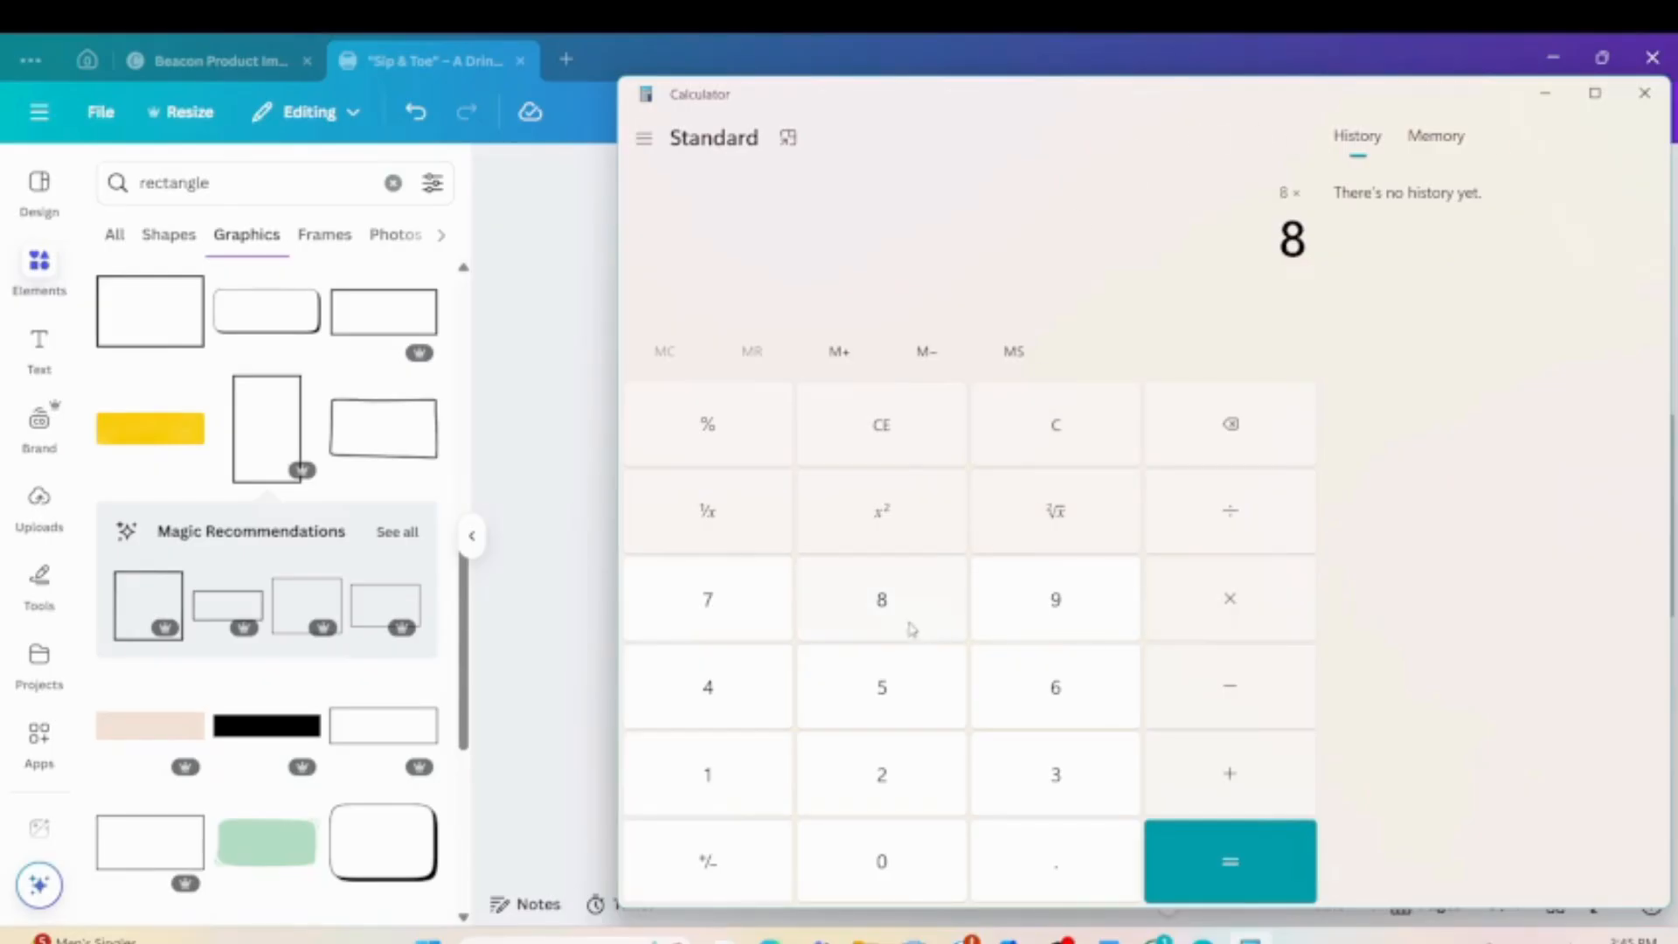
pyautogui.click(746, 685)
pyautogui.click(1231, 878)
pyautogui.click(1644, 93)
pyautogui.scroll(6, 1200, 528)
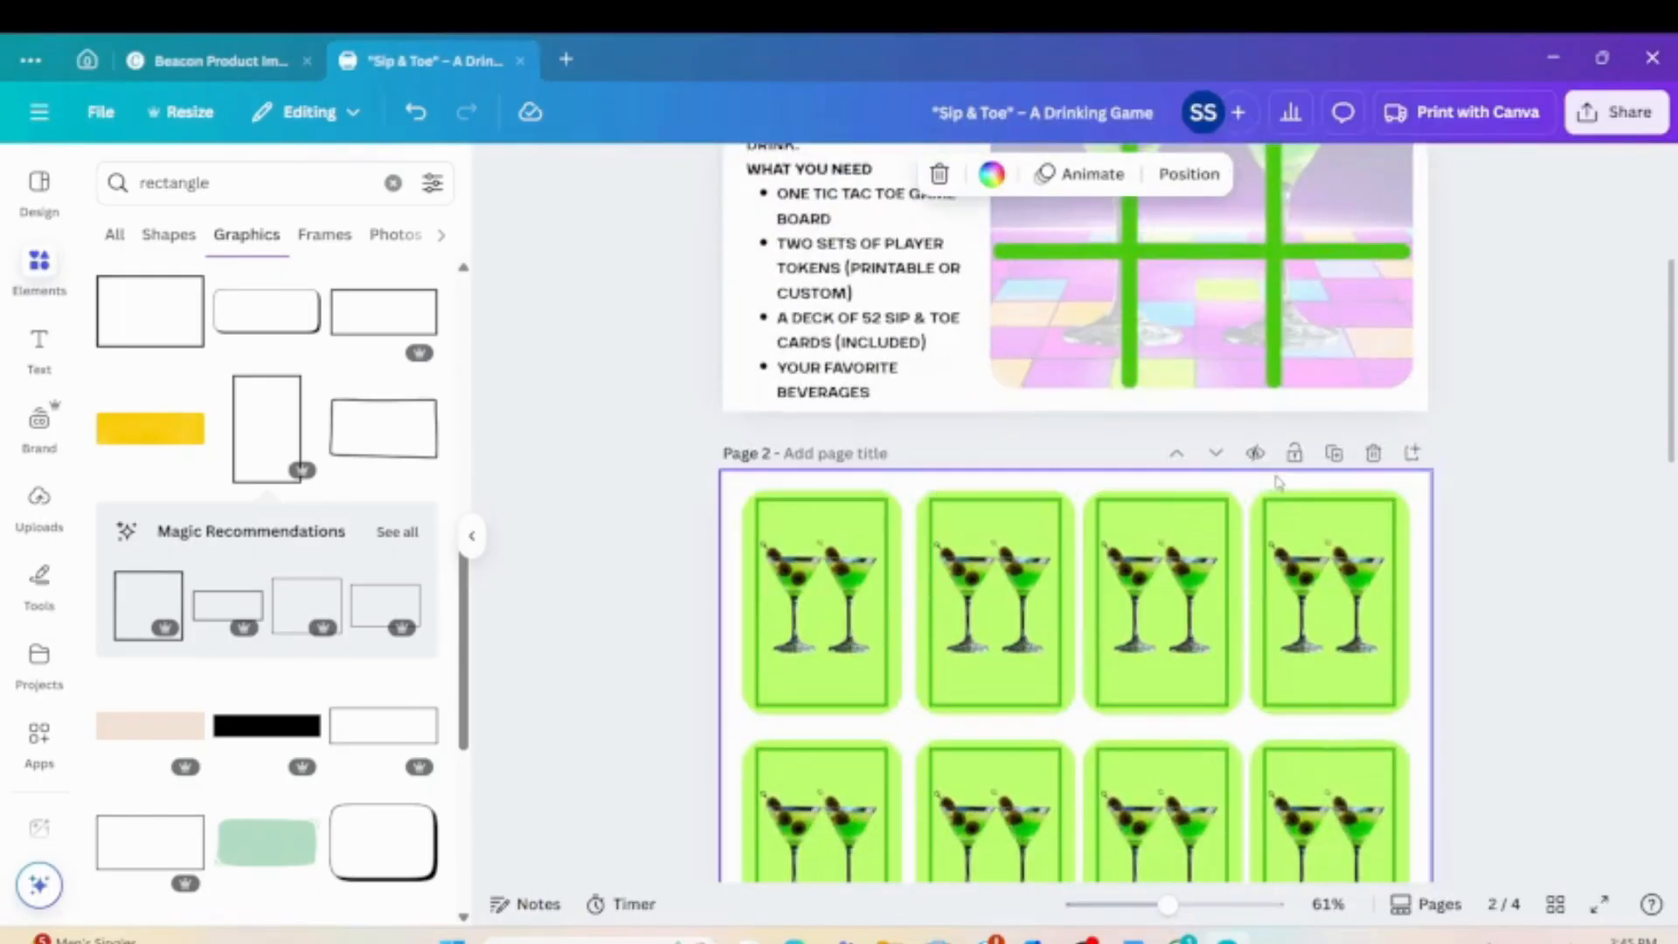
pyautogui.scroll(-10, 1324, 555)
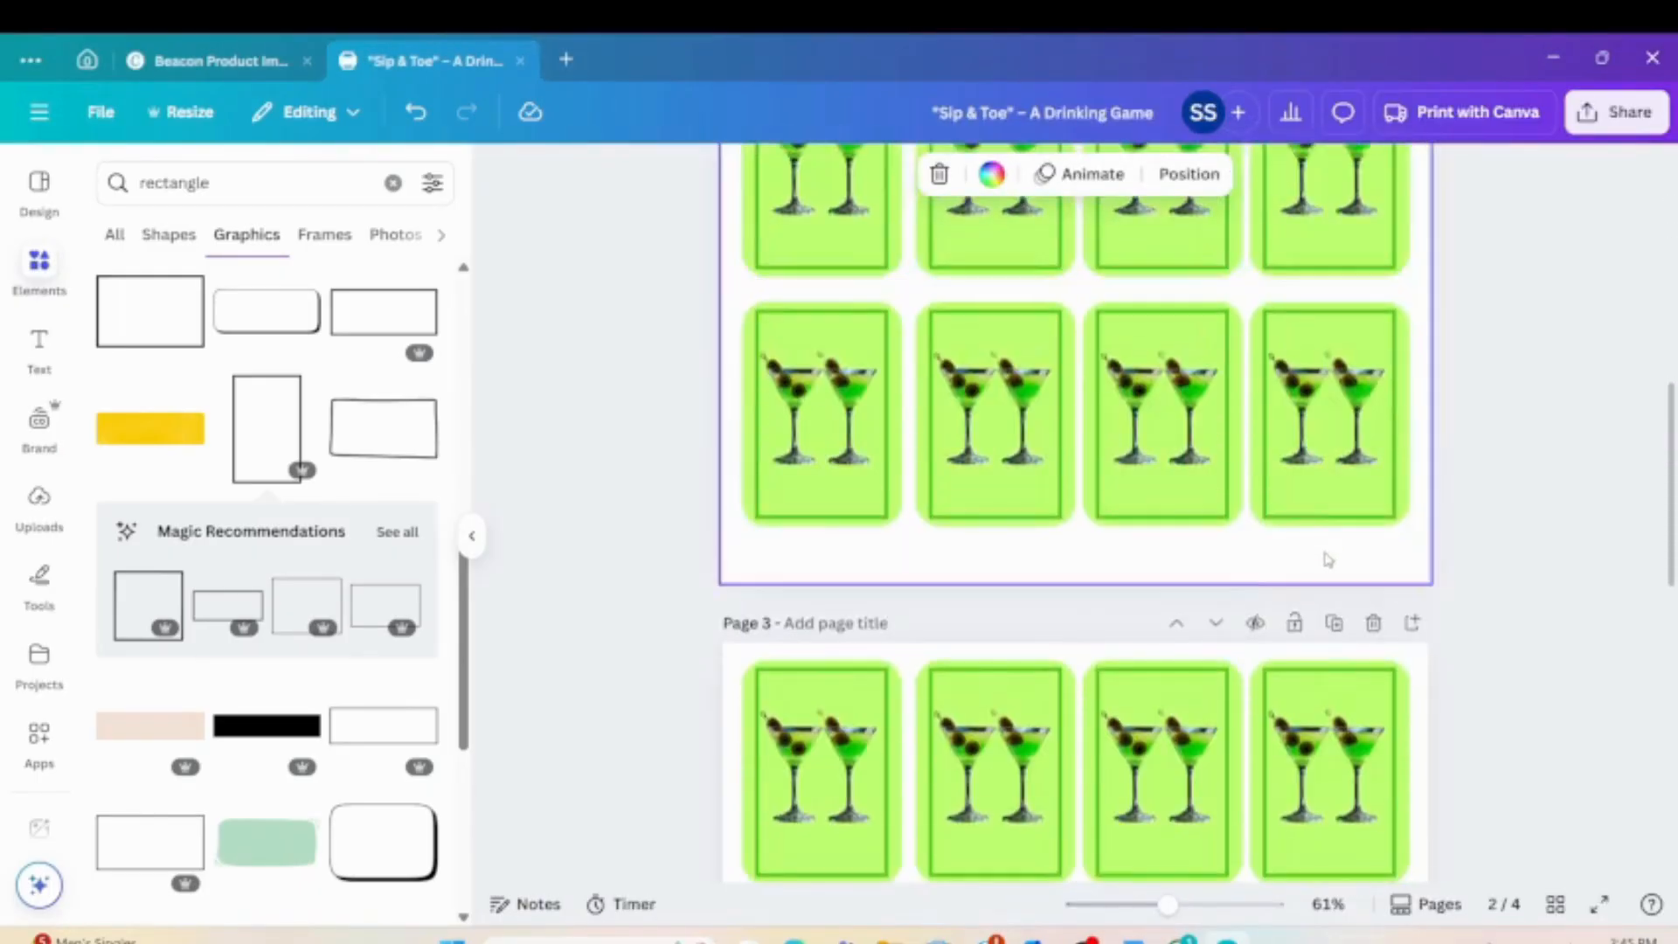
pyautogui.scroll(-3, 1327, 559)
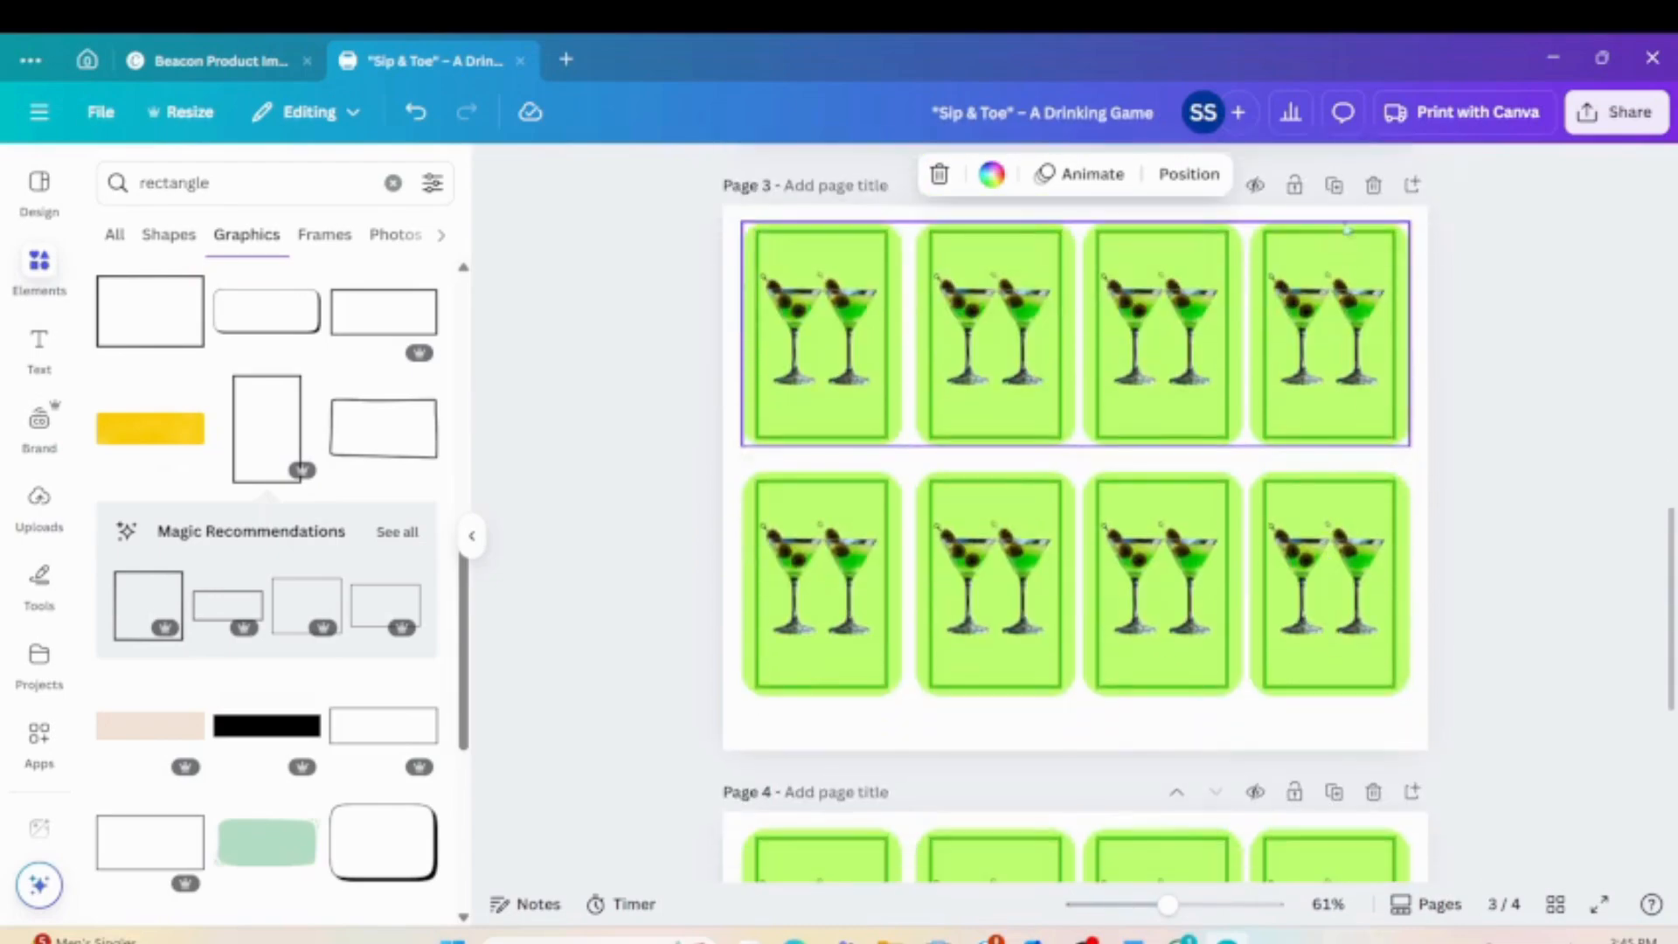
# Duplicate the page of eight martini cards four more times to bring the design to eight pages.
pyautogui.scroll(-6, 1249, 690)
pyautogui.scroll(-3, 1248, 690)
pyautogui.click(1334, 249)
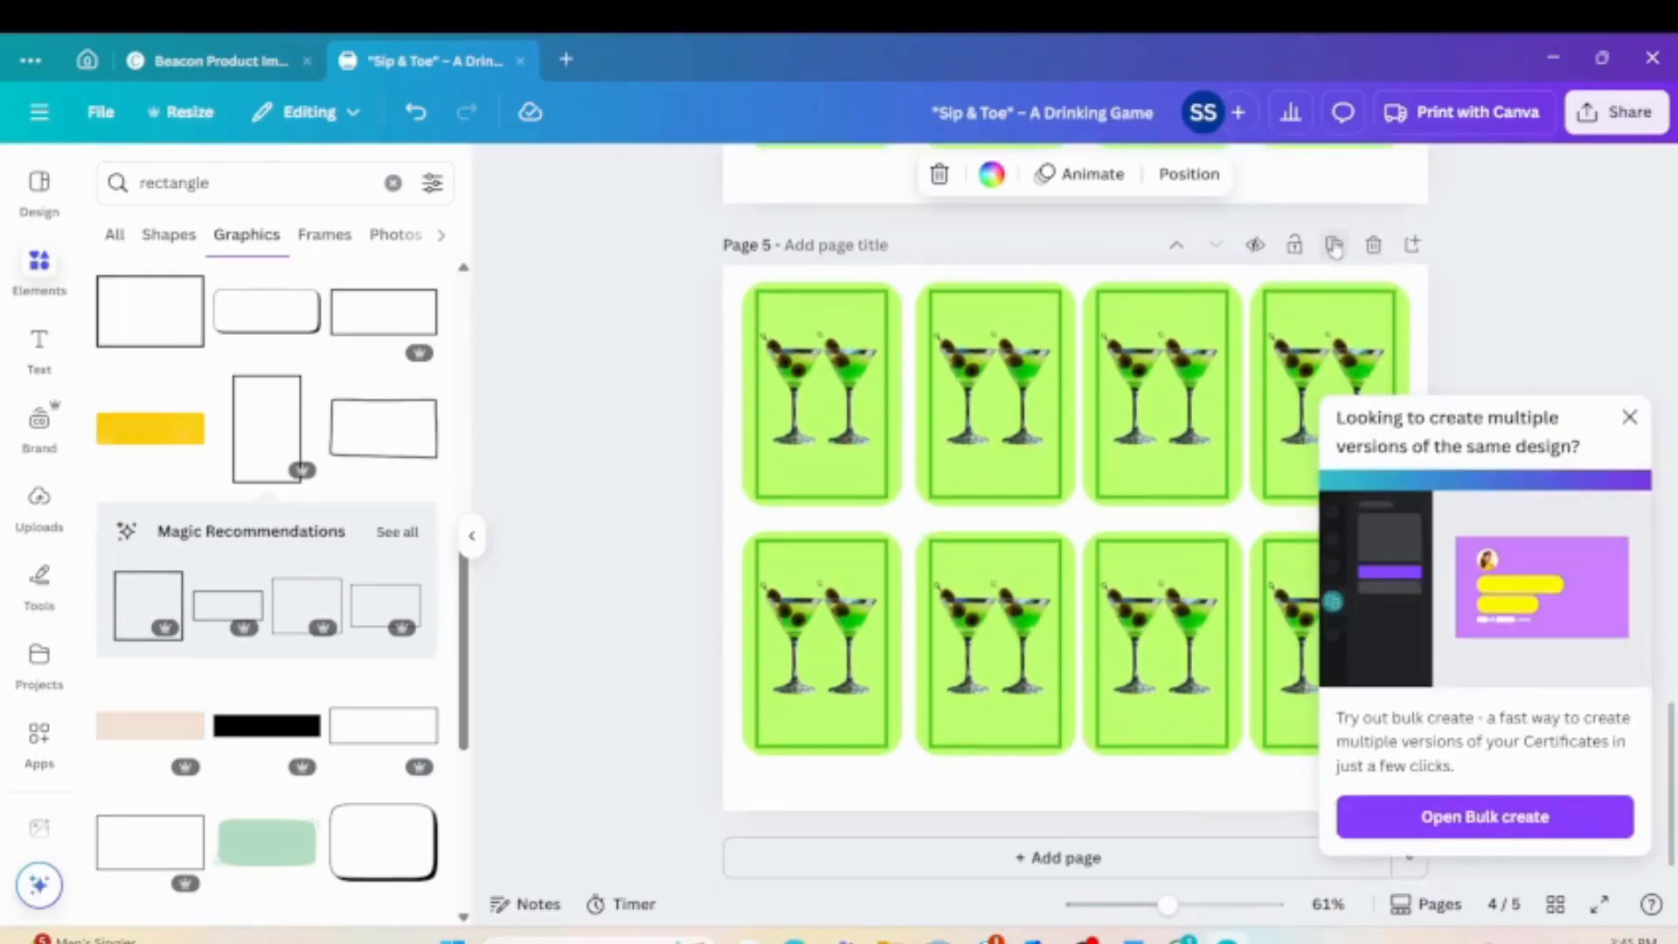
pyautogui.scroll(10, 1335, 249)
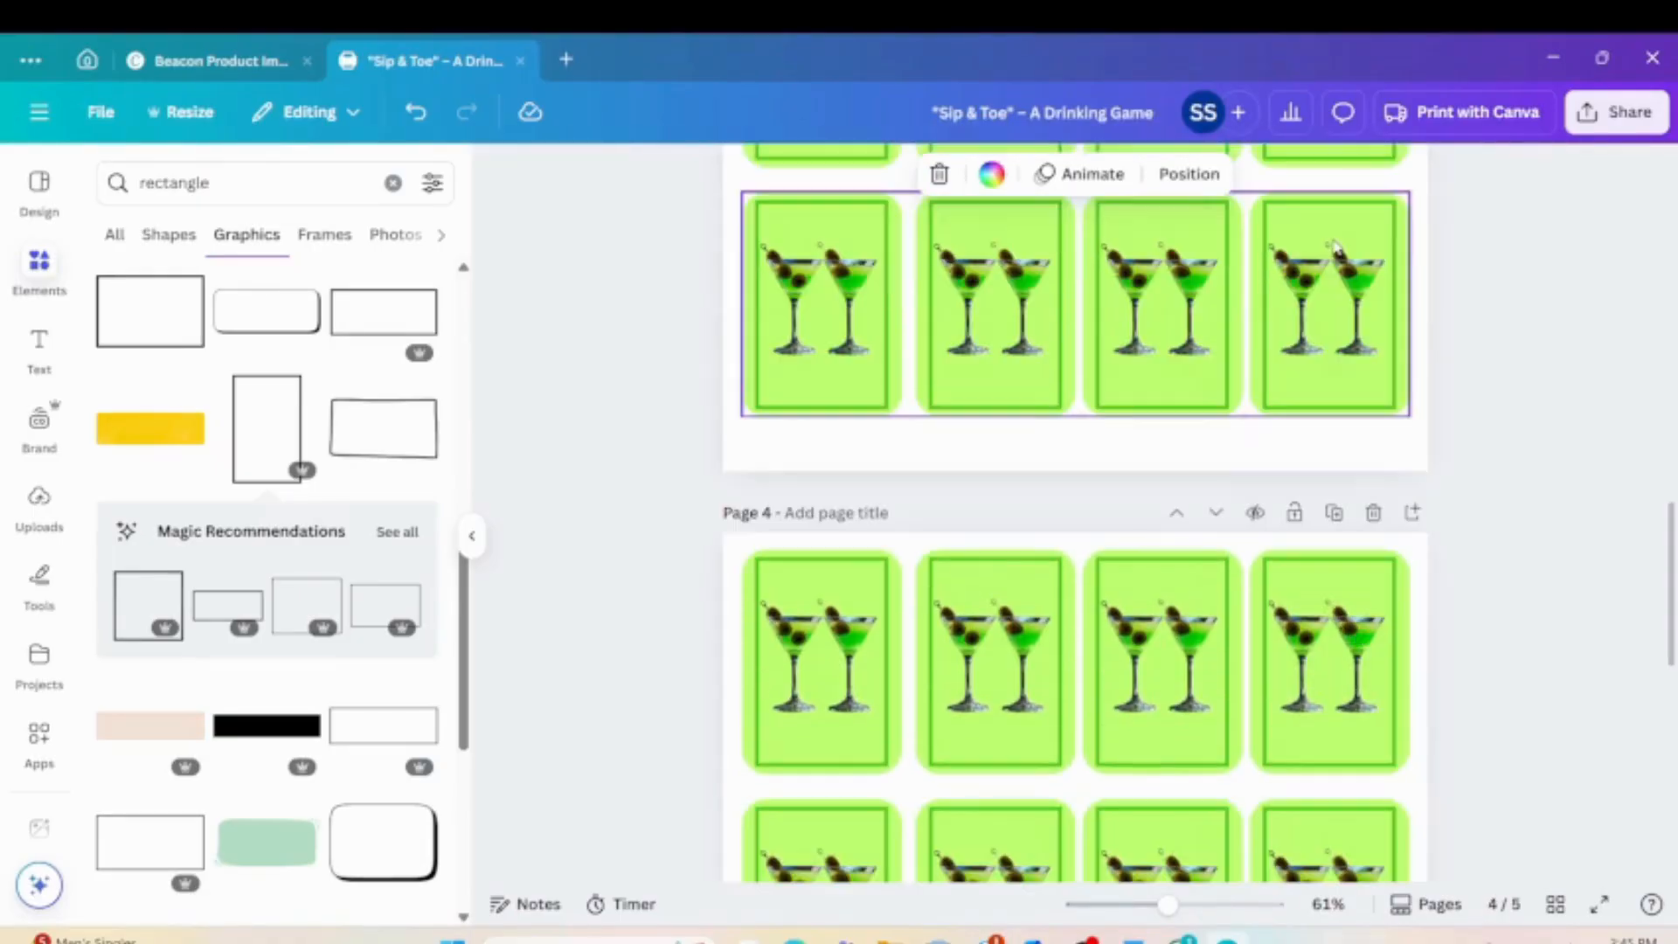
pyautogui.click(1334, 512)
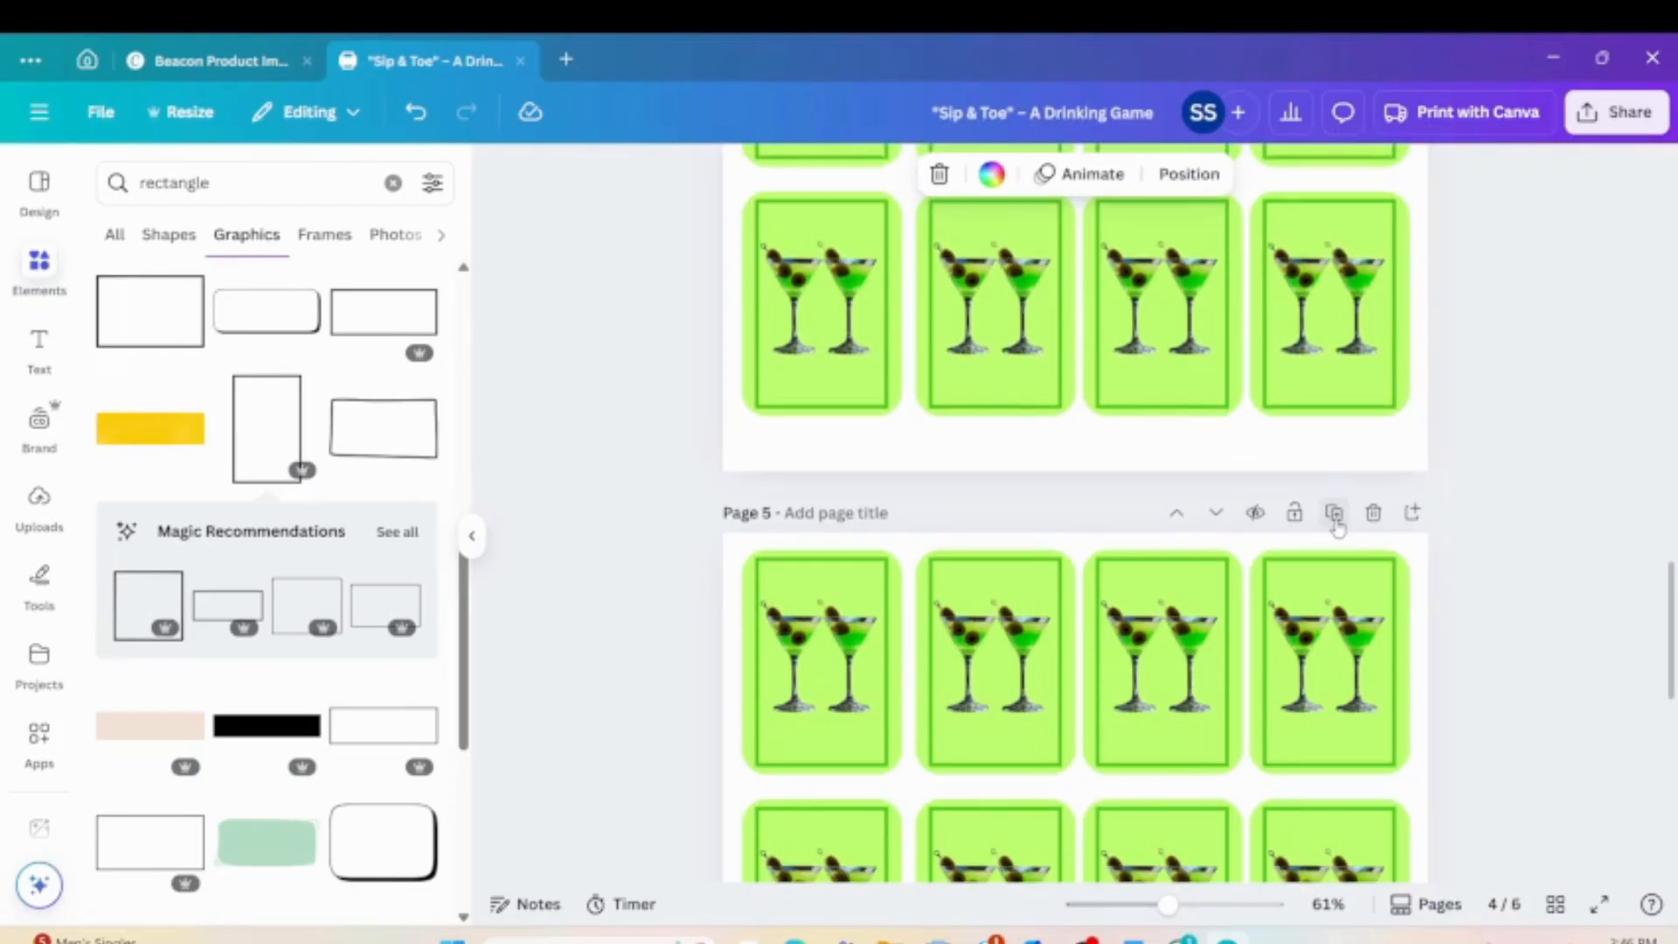
pyautogui.click(1334, 512)
pyautogui.click(1334, 512)
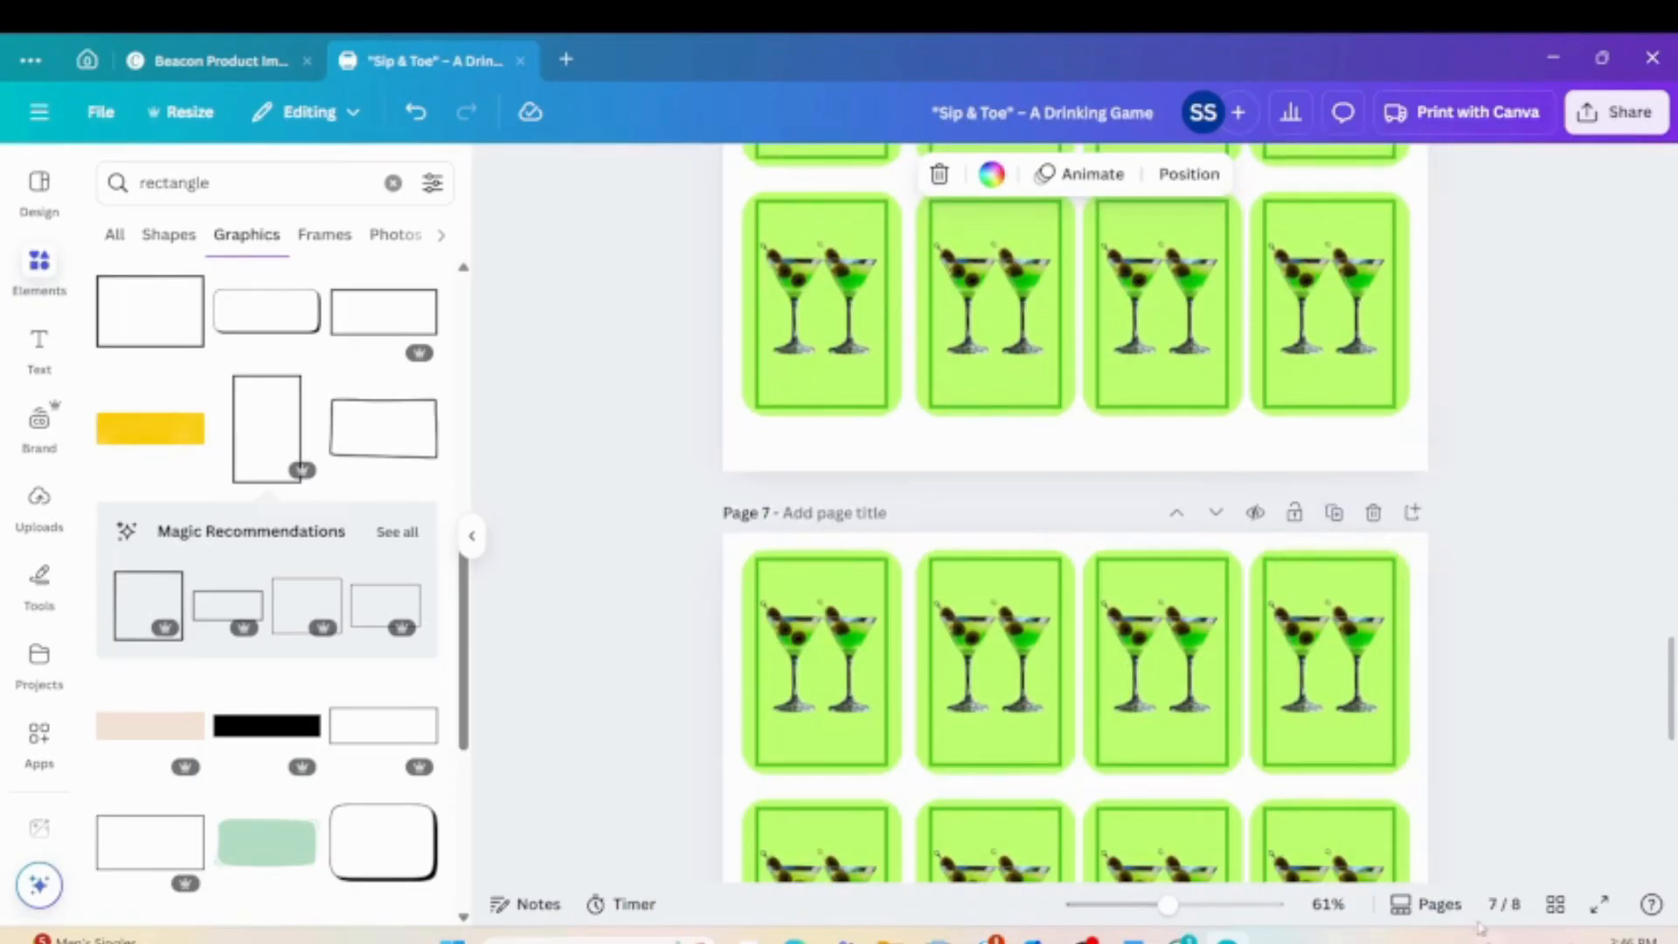
# Review all pages in grid view, then reopen page 2 and look through the card pages to the end.
pyautogui.click(1555, 903)
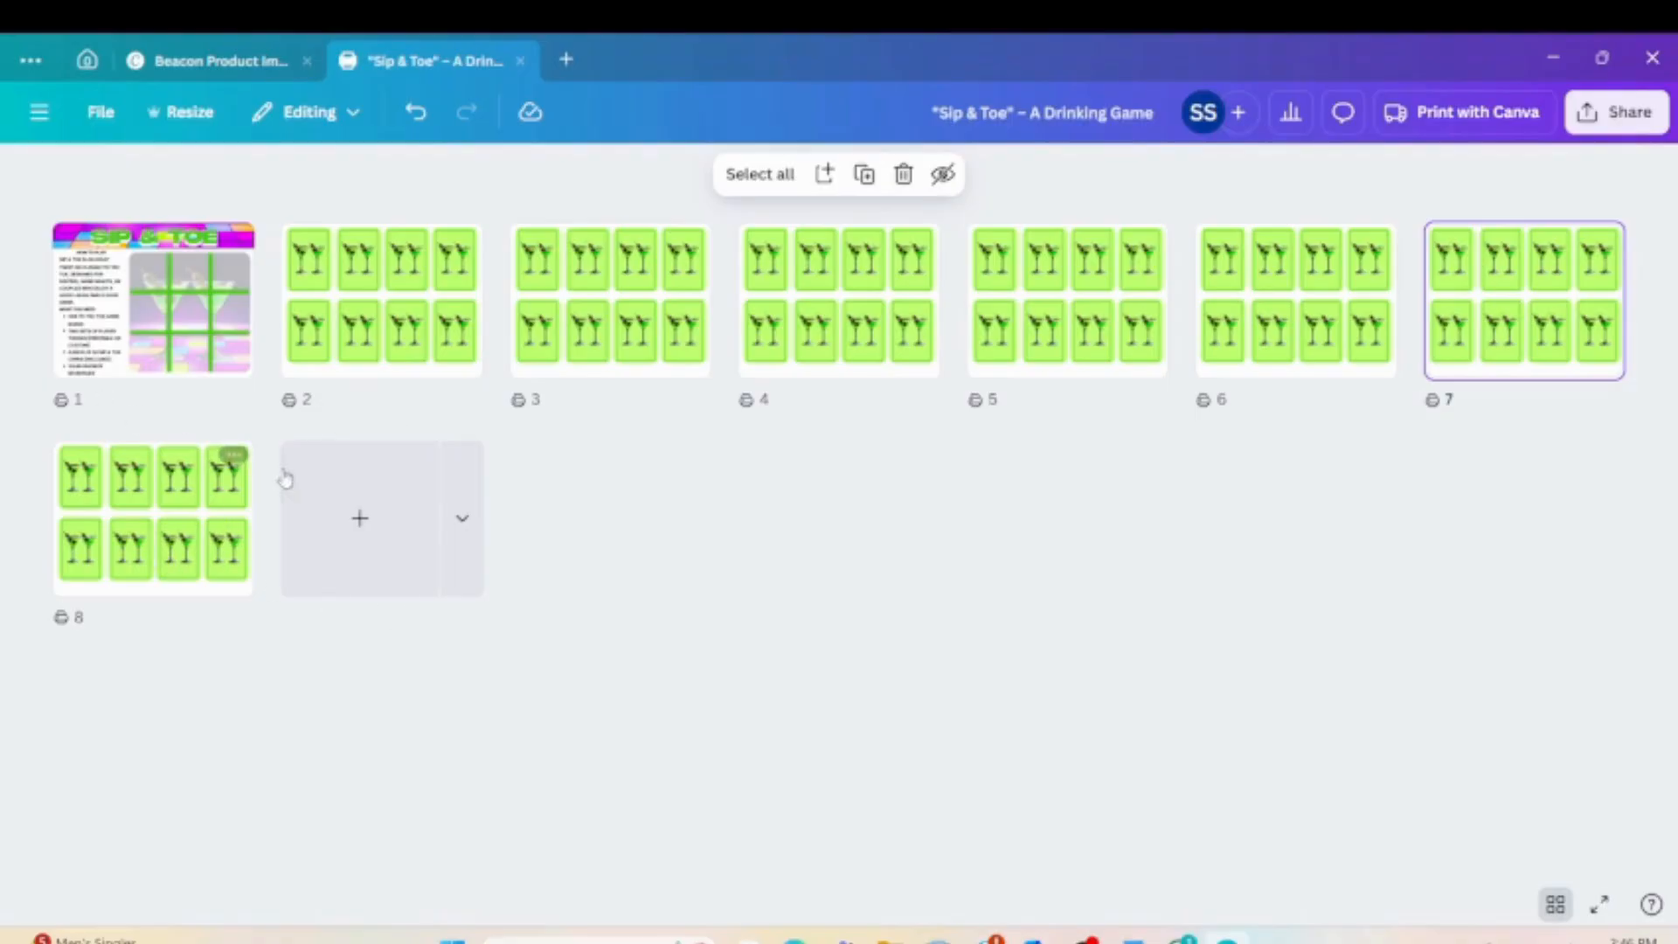
pyautogui.click(390, 330)
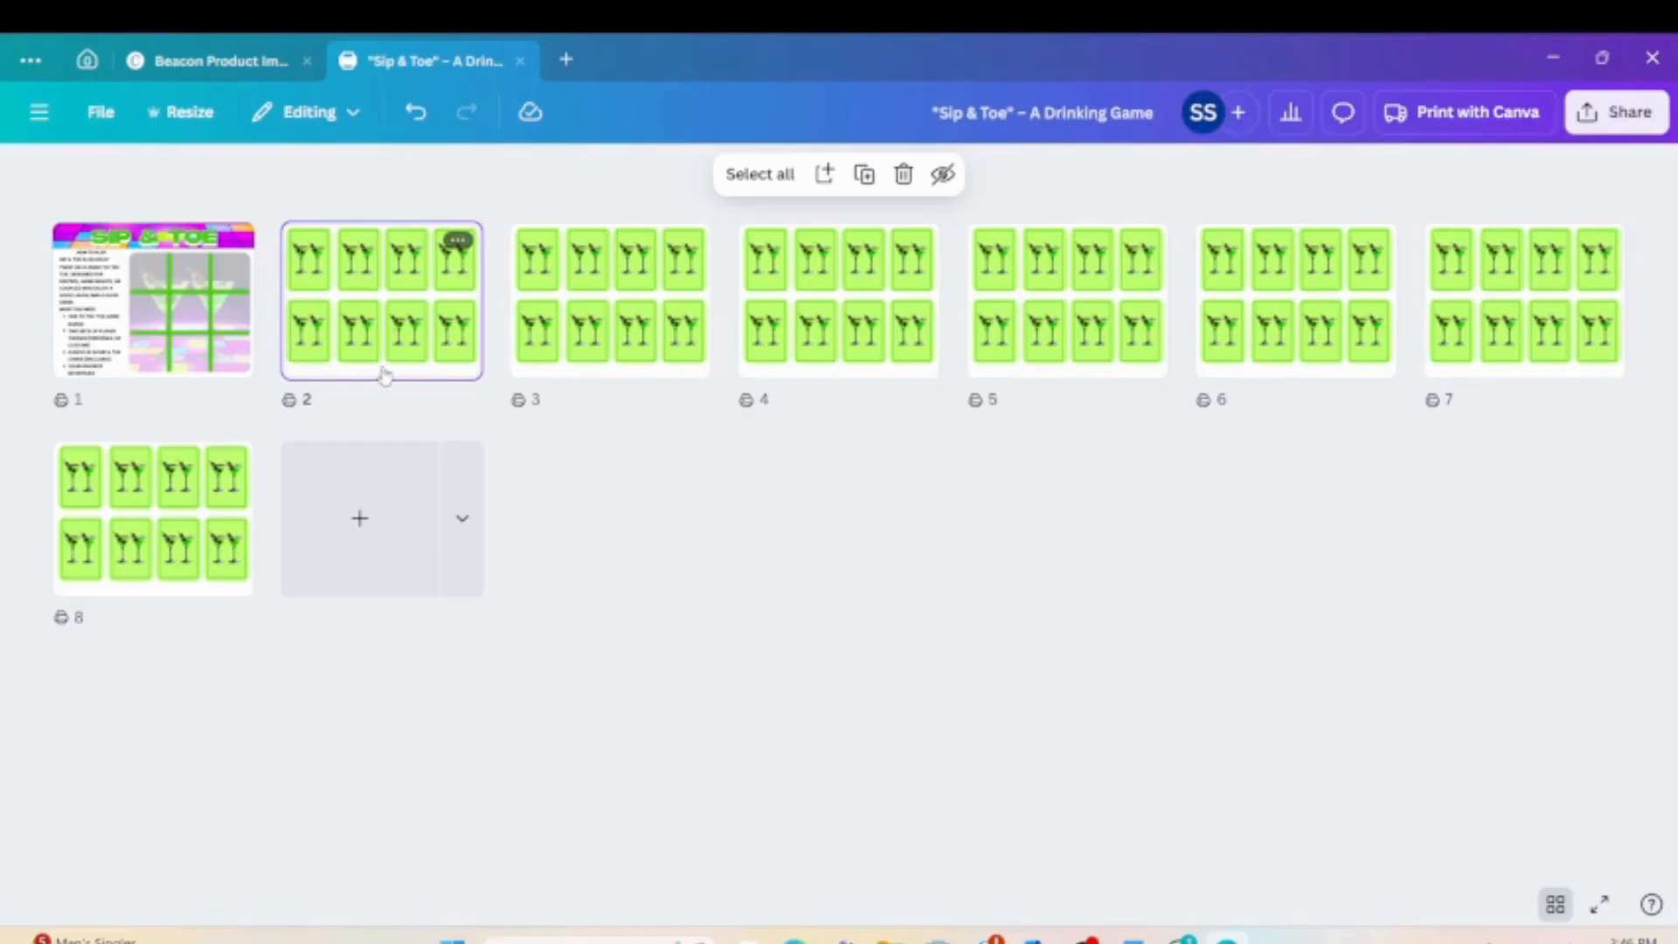
pyautogui.doubleClick(385, 352)
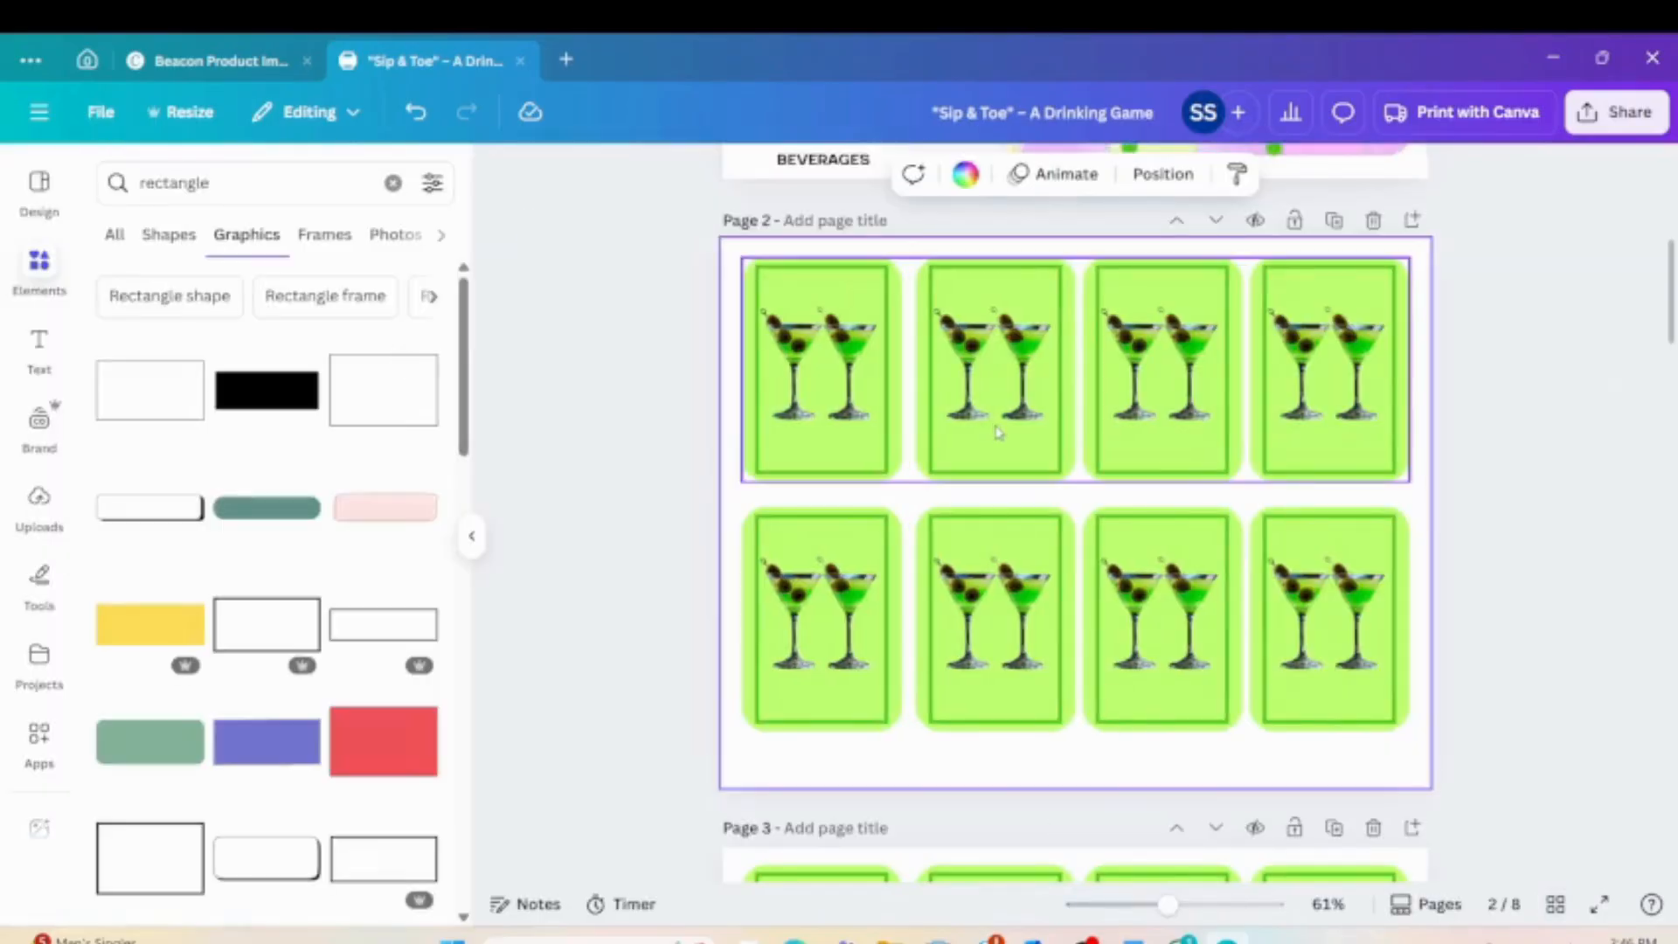
pyautogui.scroll(-1, 1188, 485)
pyautogui.scroll(-15, 1188, 487)
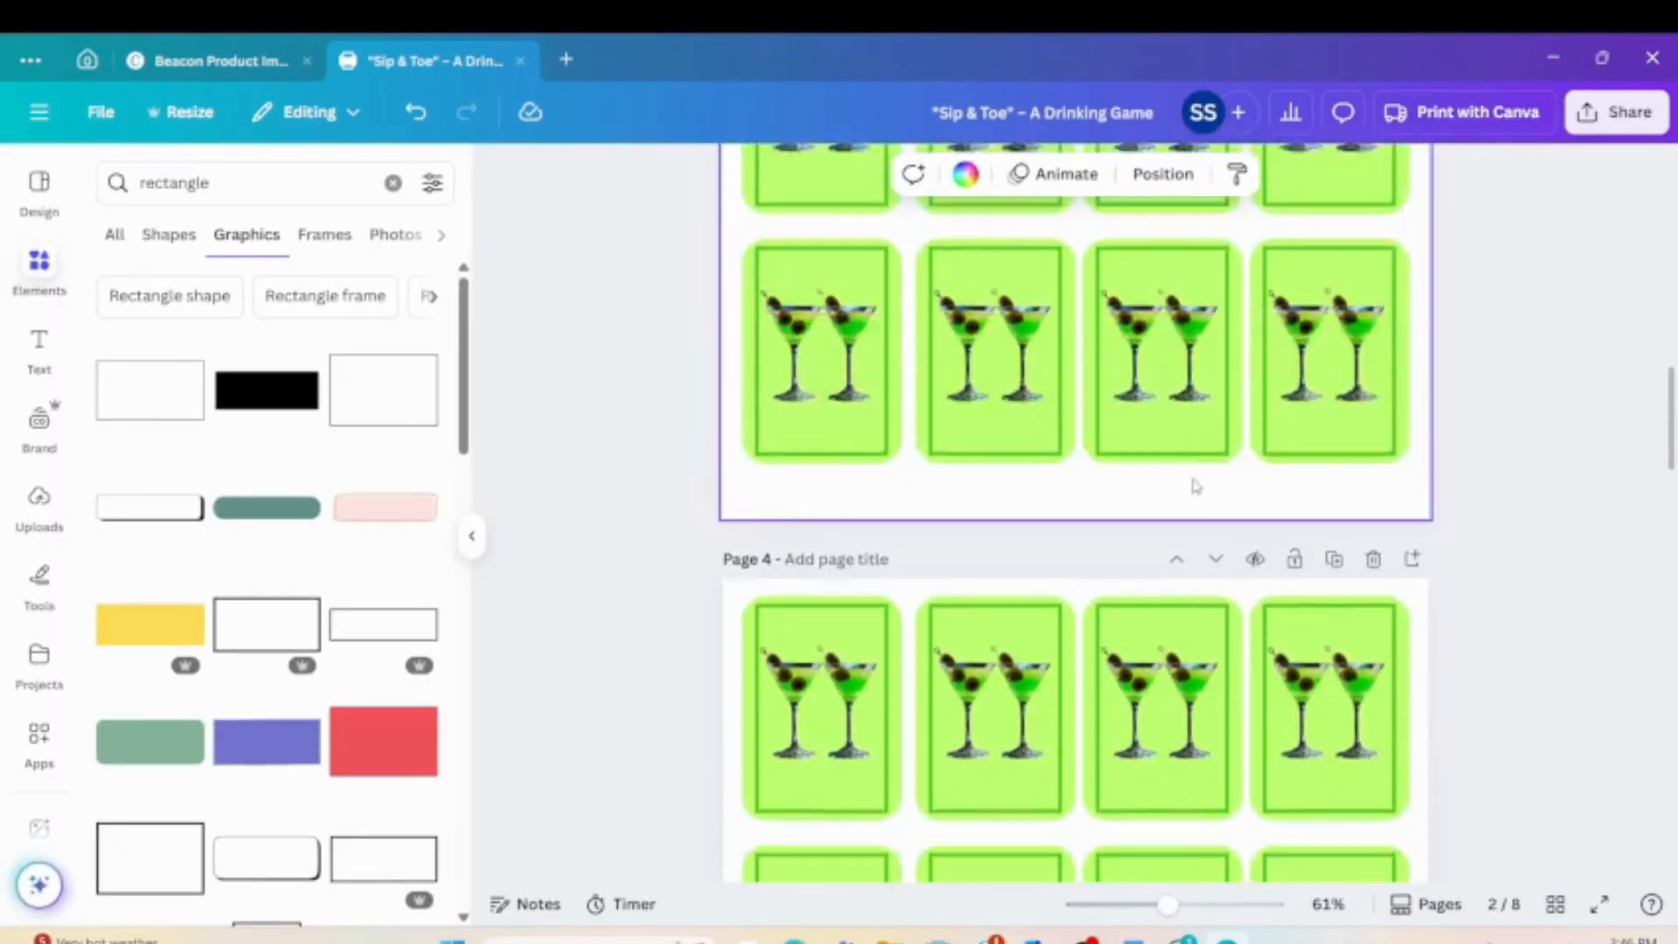
pyautogui.scroll(-15, 1197, 490)
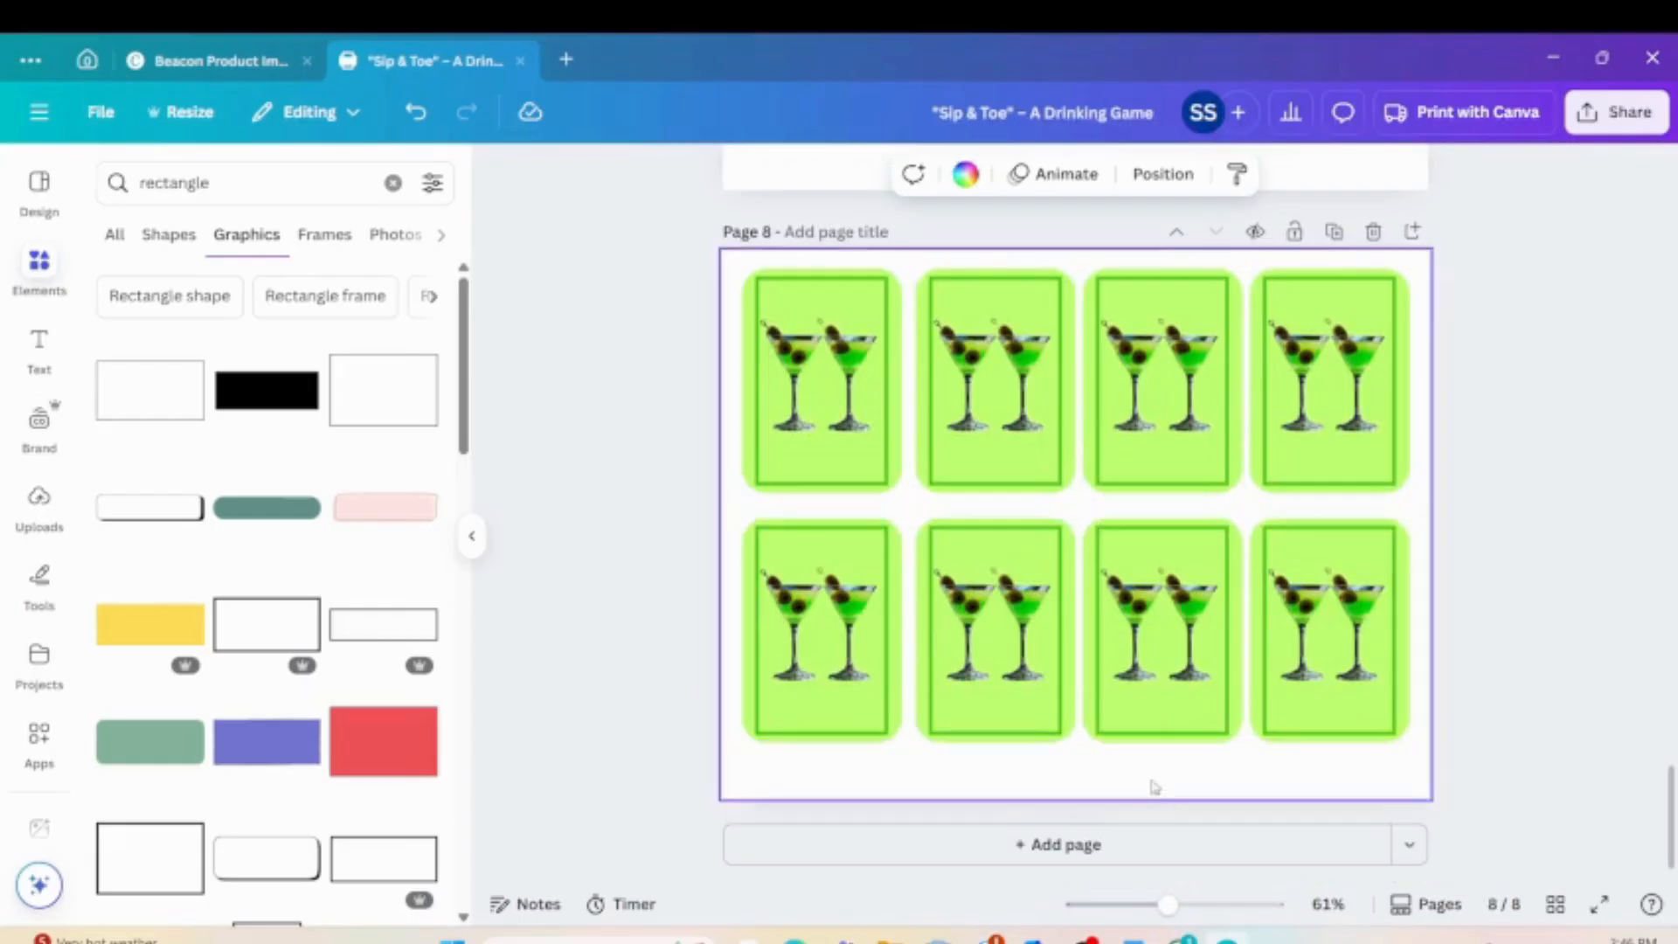
# Remove the newly added blank page and duplicate a martini card page instead, making nine pages in total.
pyautogui.click(1136, 844)
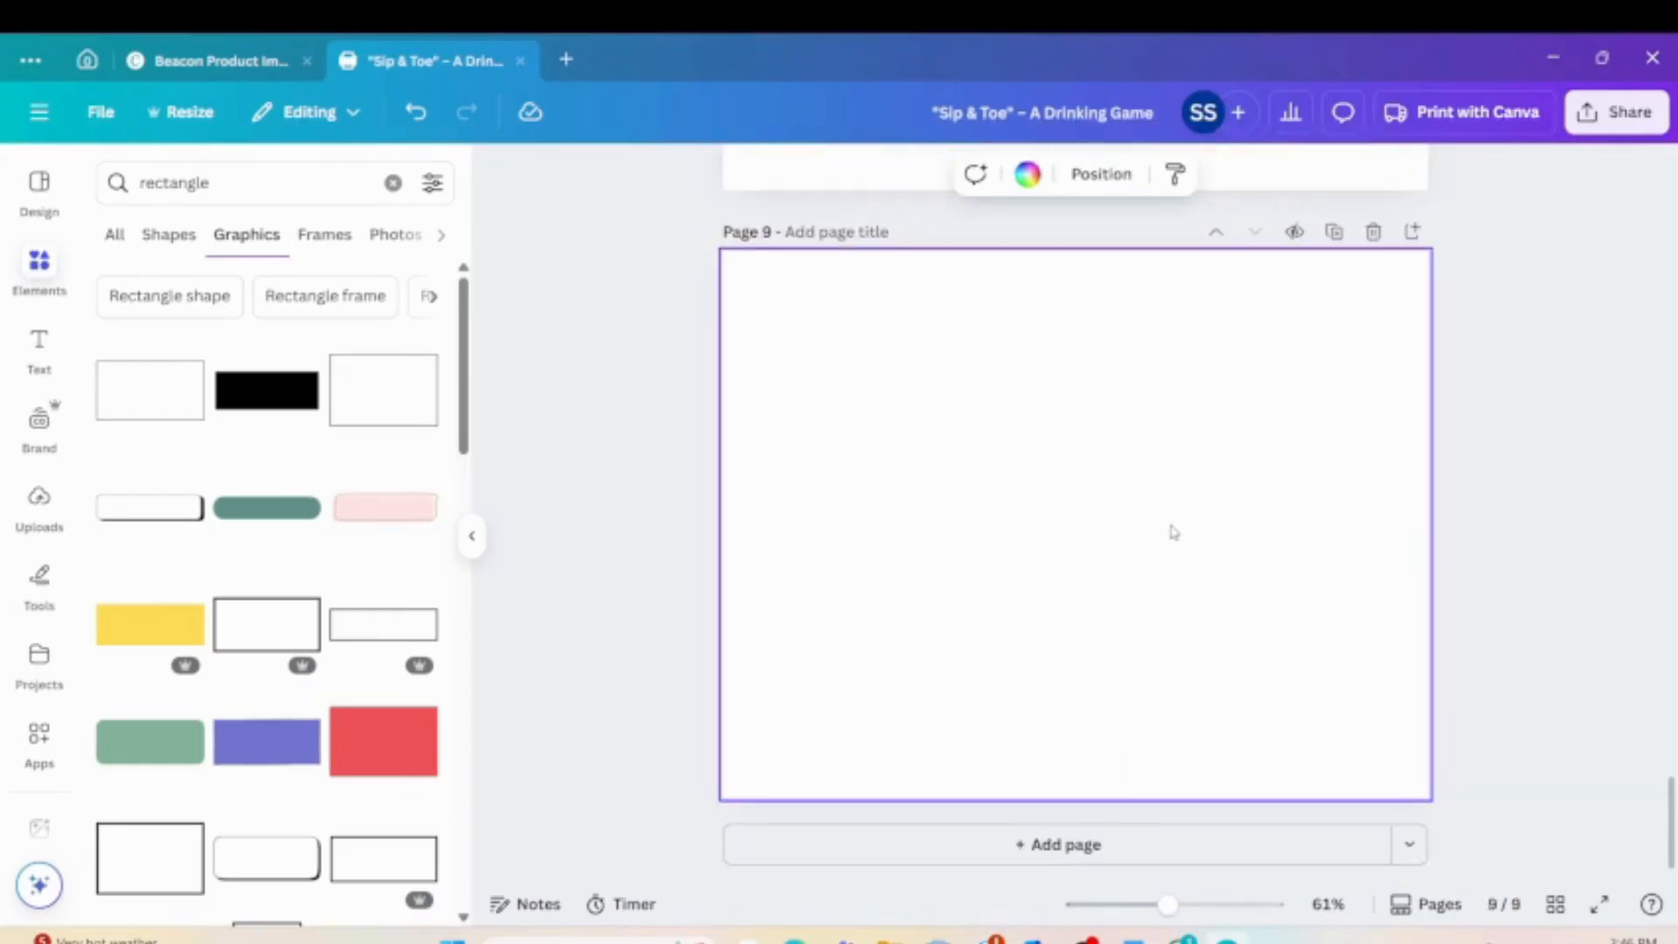
pyautogui.click(1376, 238)
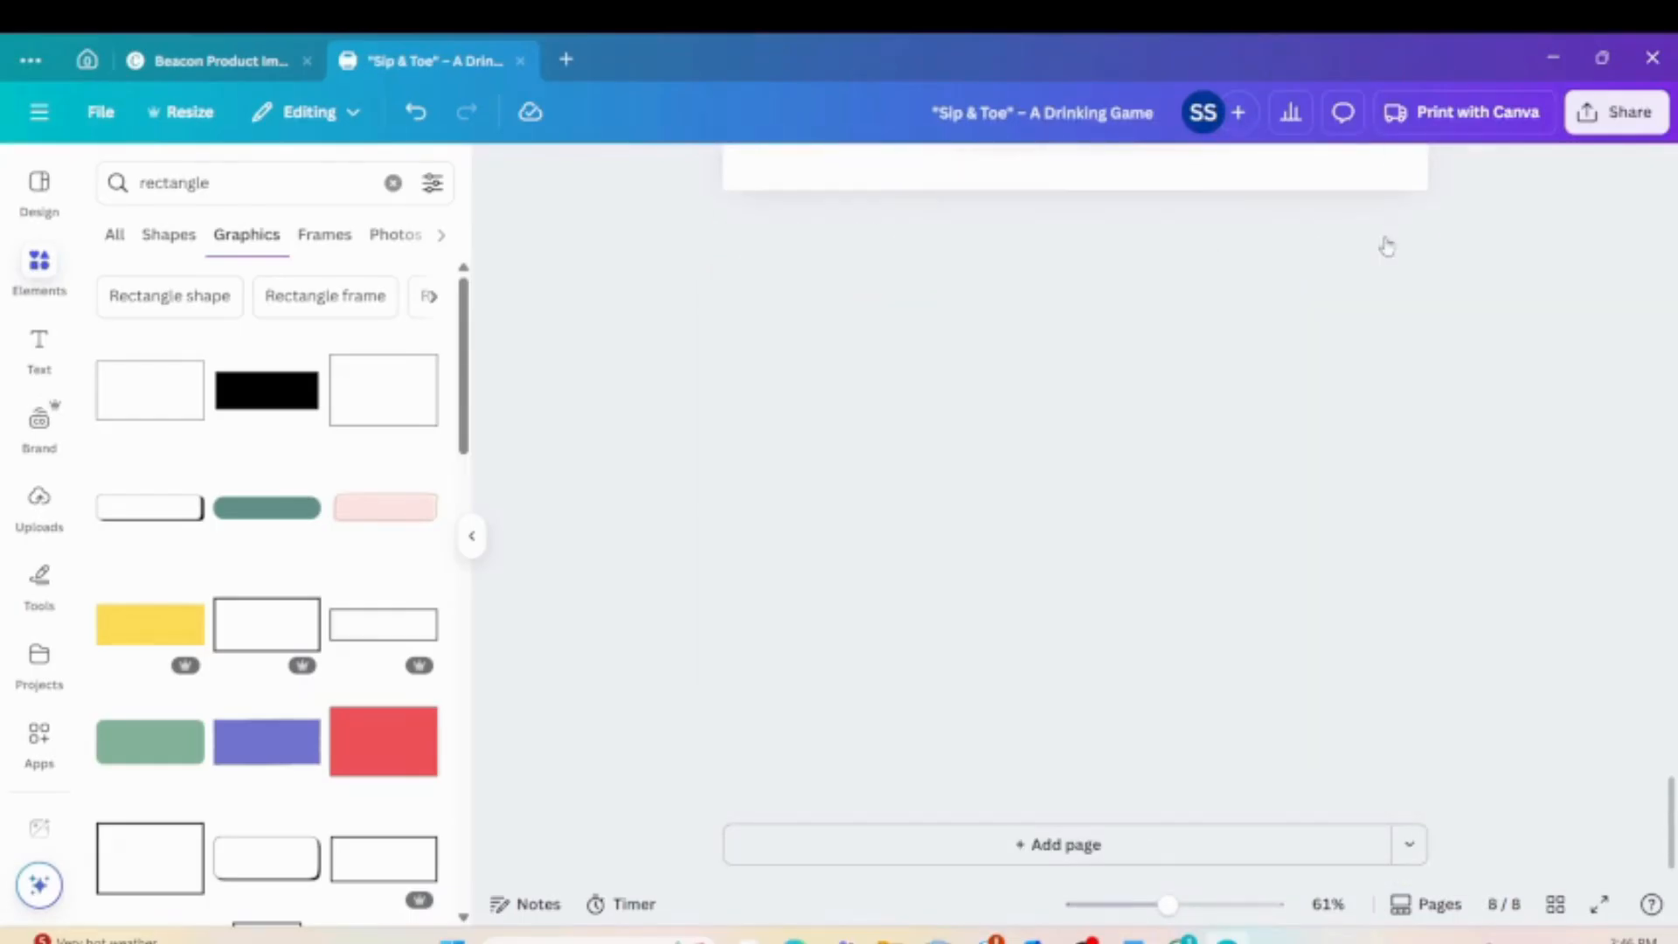
pyautogui.scroll(10, 1363, 437)
pyautogui.click(1334, 611)
# Ungroup the upper row of four cards on page 2.
pyautogui.scroll(10, 1328, 603)
pyautogui.scroll(15, 1326, 588)
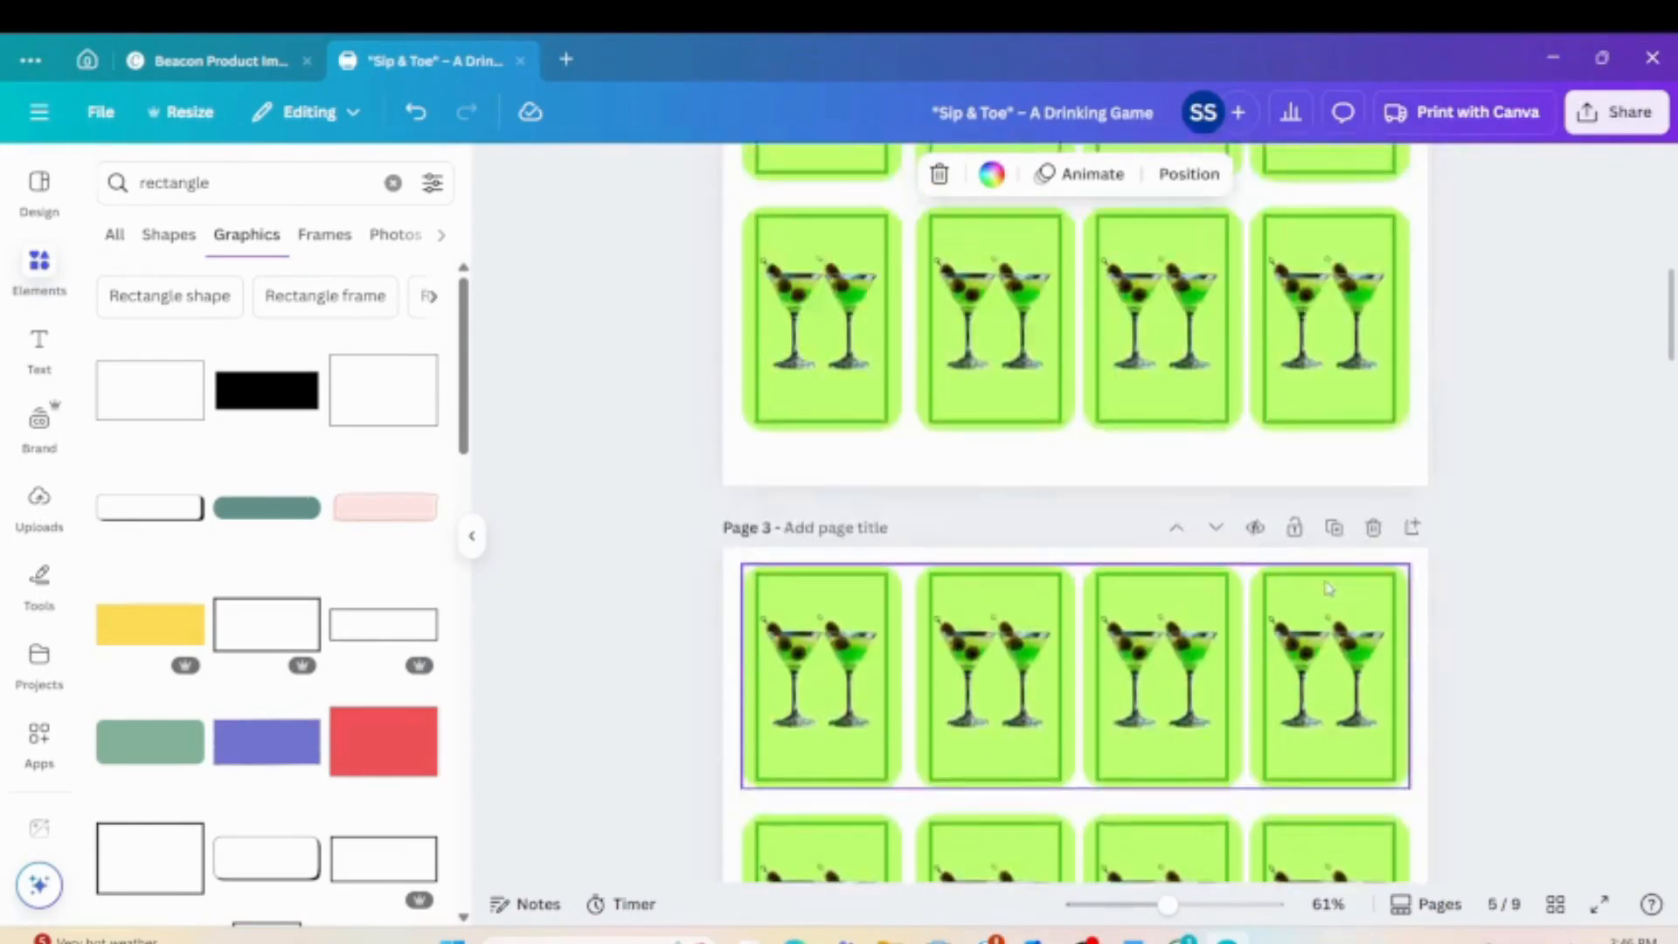
pyautogui.scroll(-2, 1327, 587)
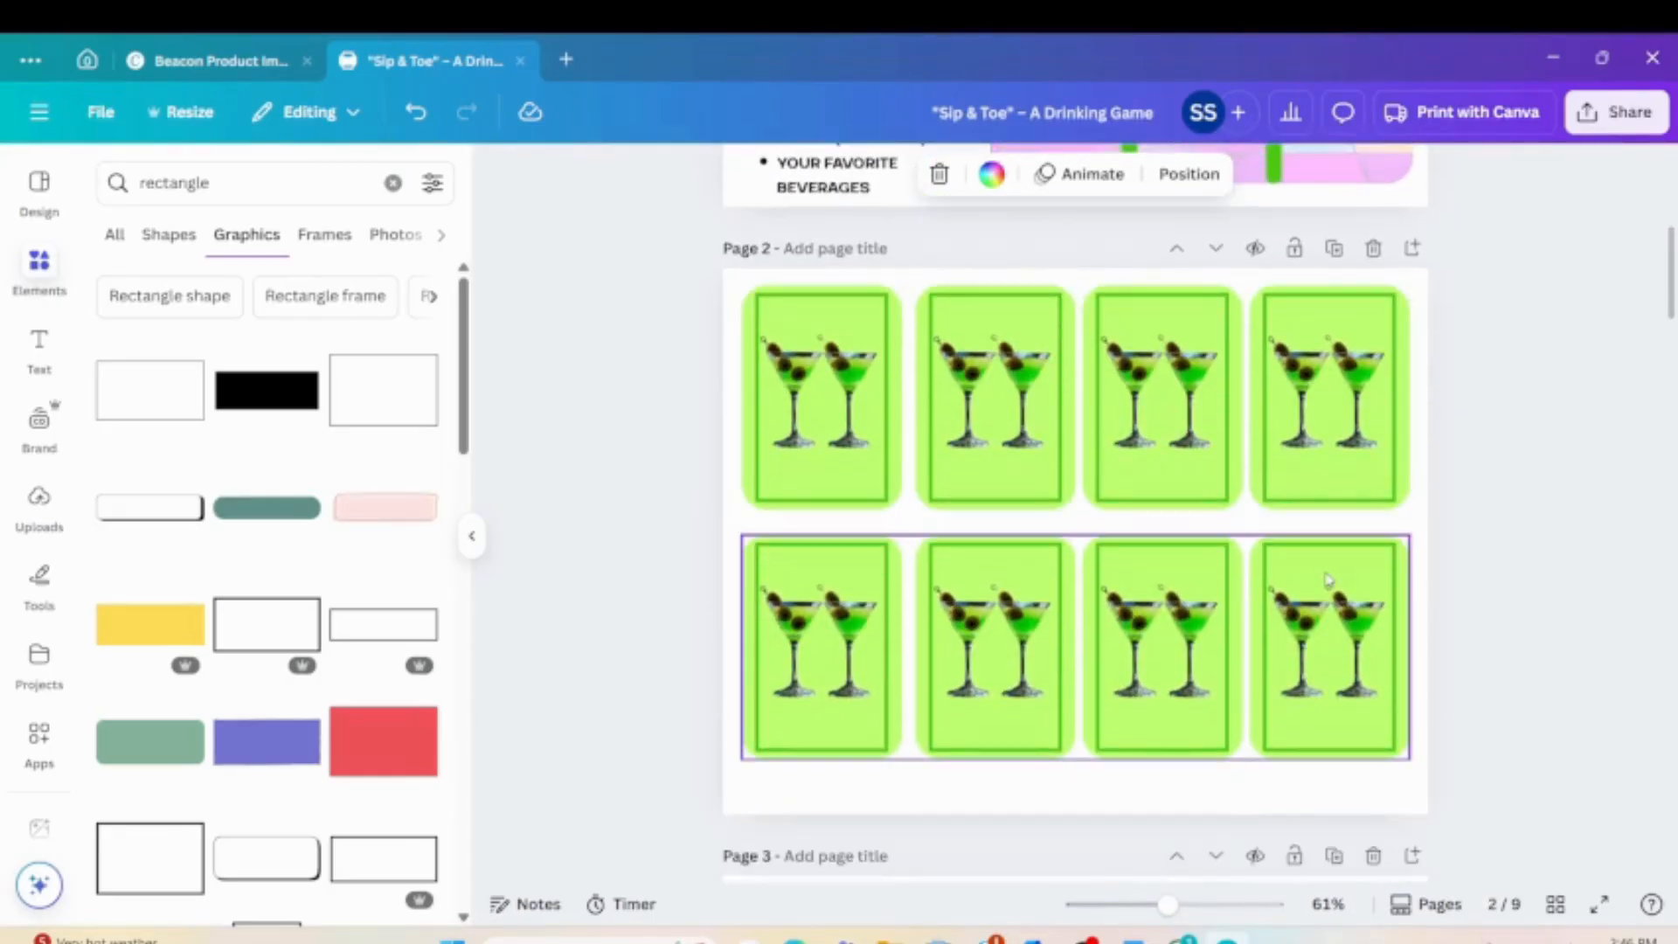
pyautogui.click(818, 418)
pyautogui.click(769, 246)
# Try to delete the martini graphic from the first card on page 2, and undo the deletion.
pyautogui.click(826, 374)
pyautogui.press('Escape')
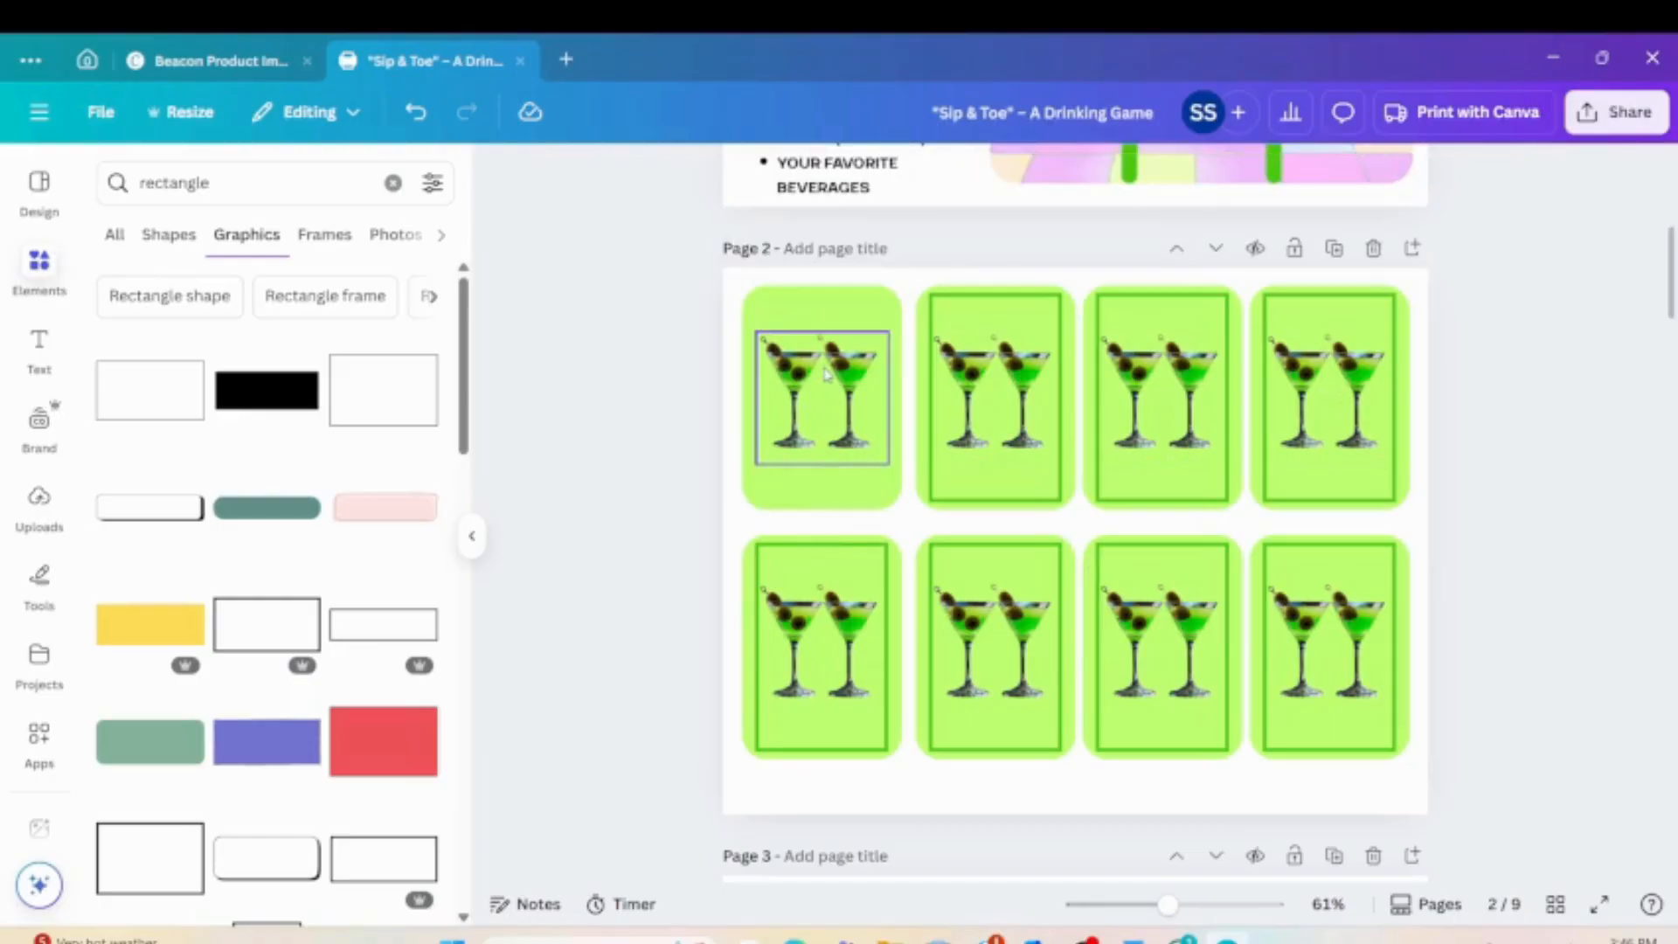
pyautogui.click(416, 112)
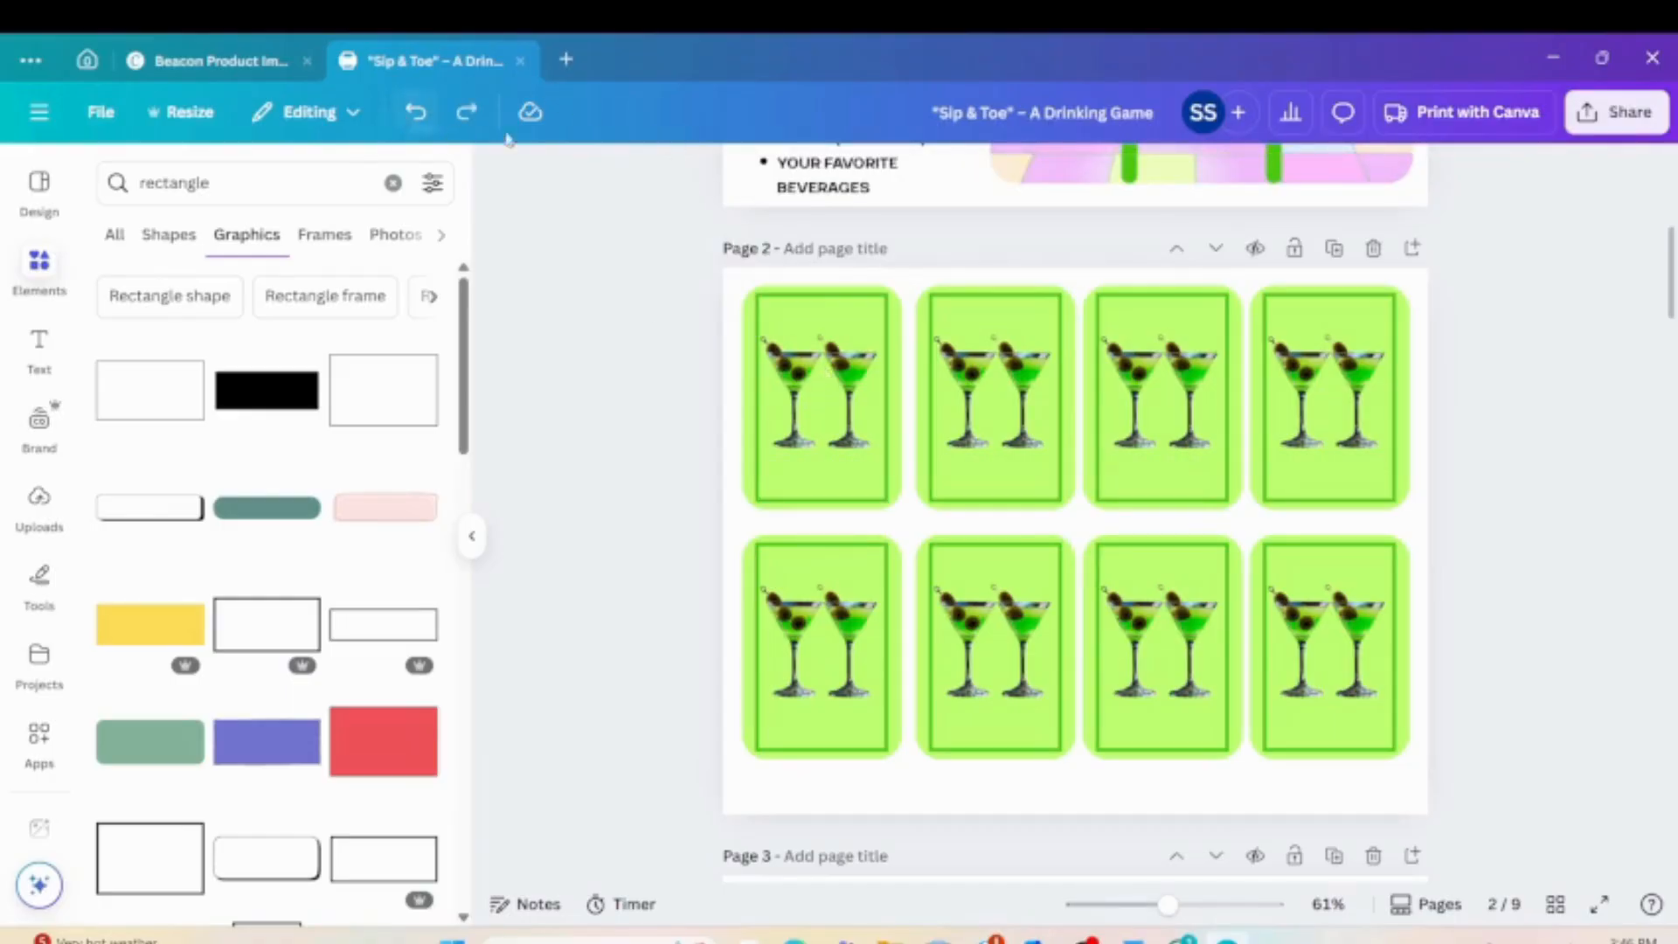
# Use the page 2 layer list to delete the martini graphic from the fourth card in the upper row.
pyautogui.click(837, 391)
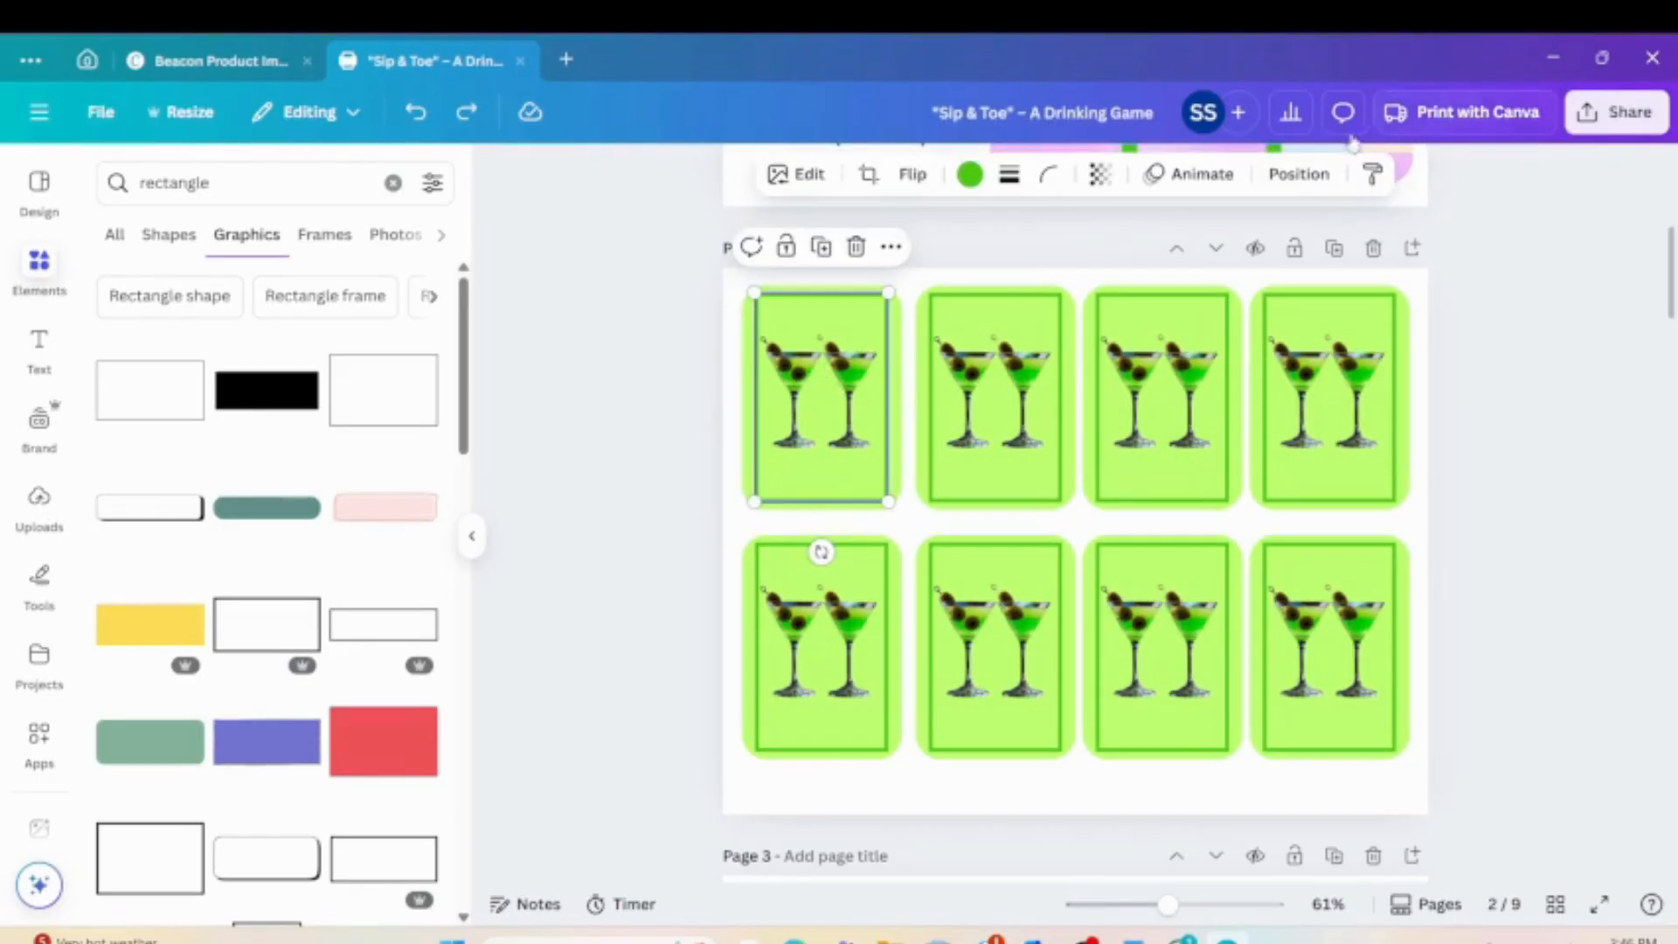
pyautogui.click(1299, 173)
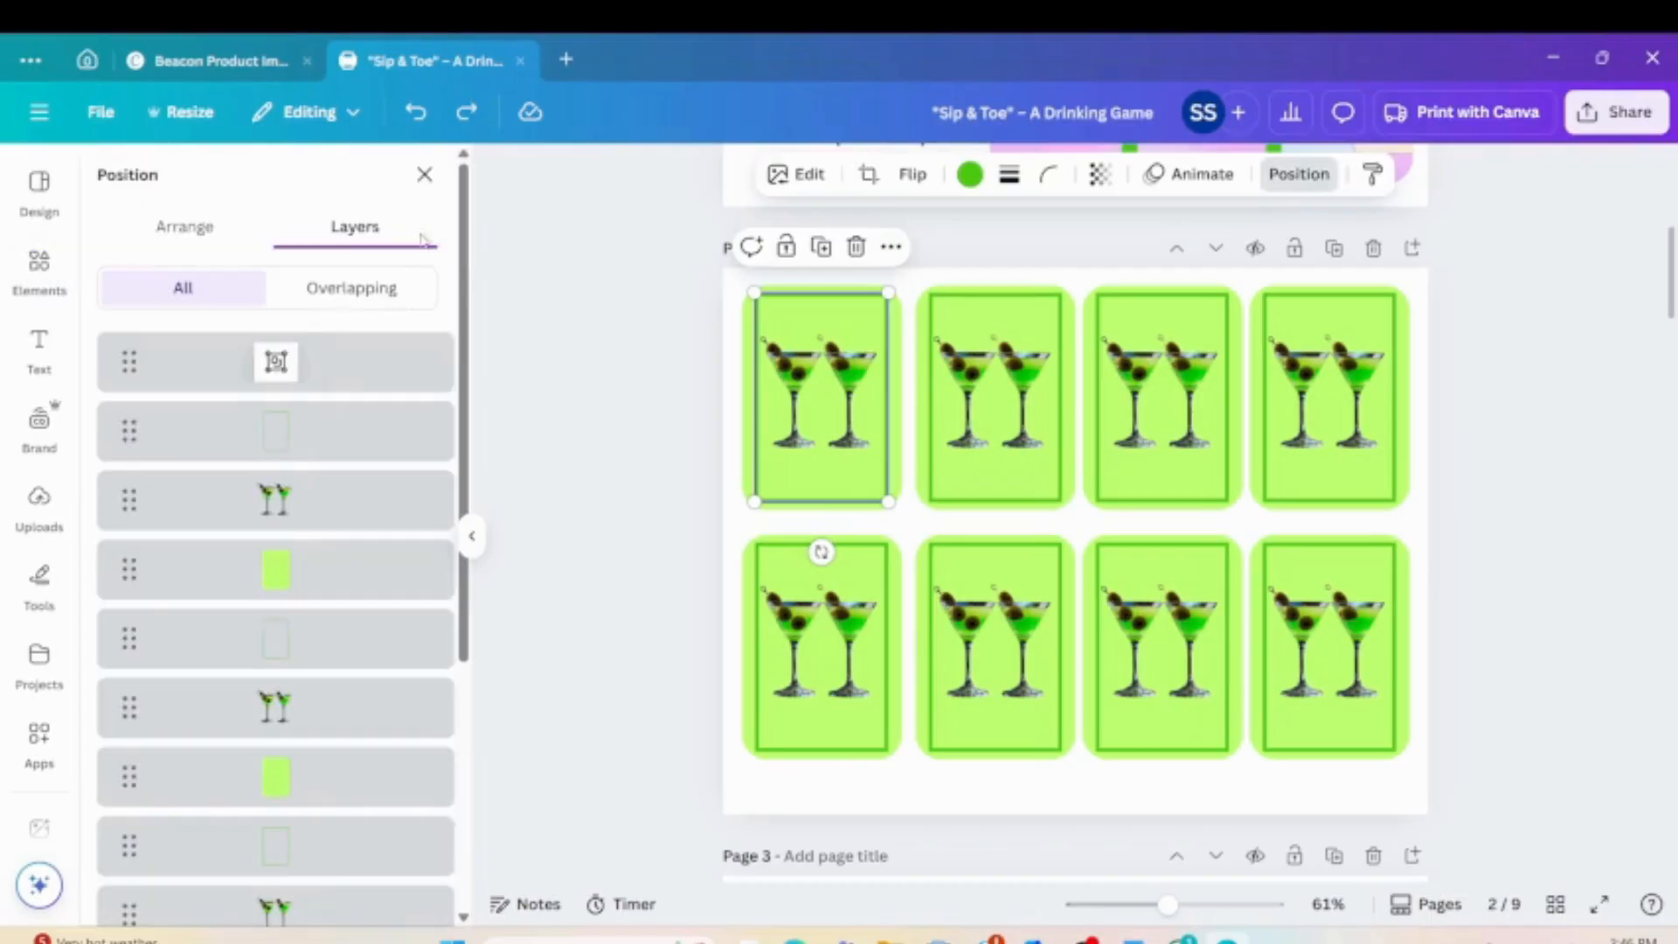
pyautogui.click(219, 229)
pyautogui.click(348, 229)
pyautogui.click(295, 504)
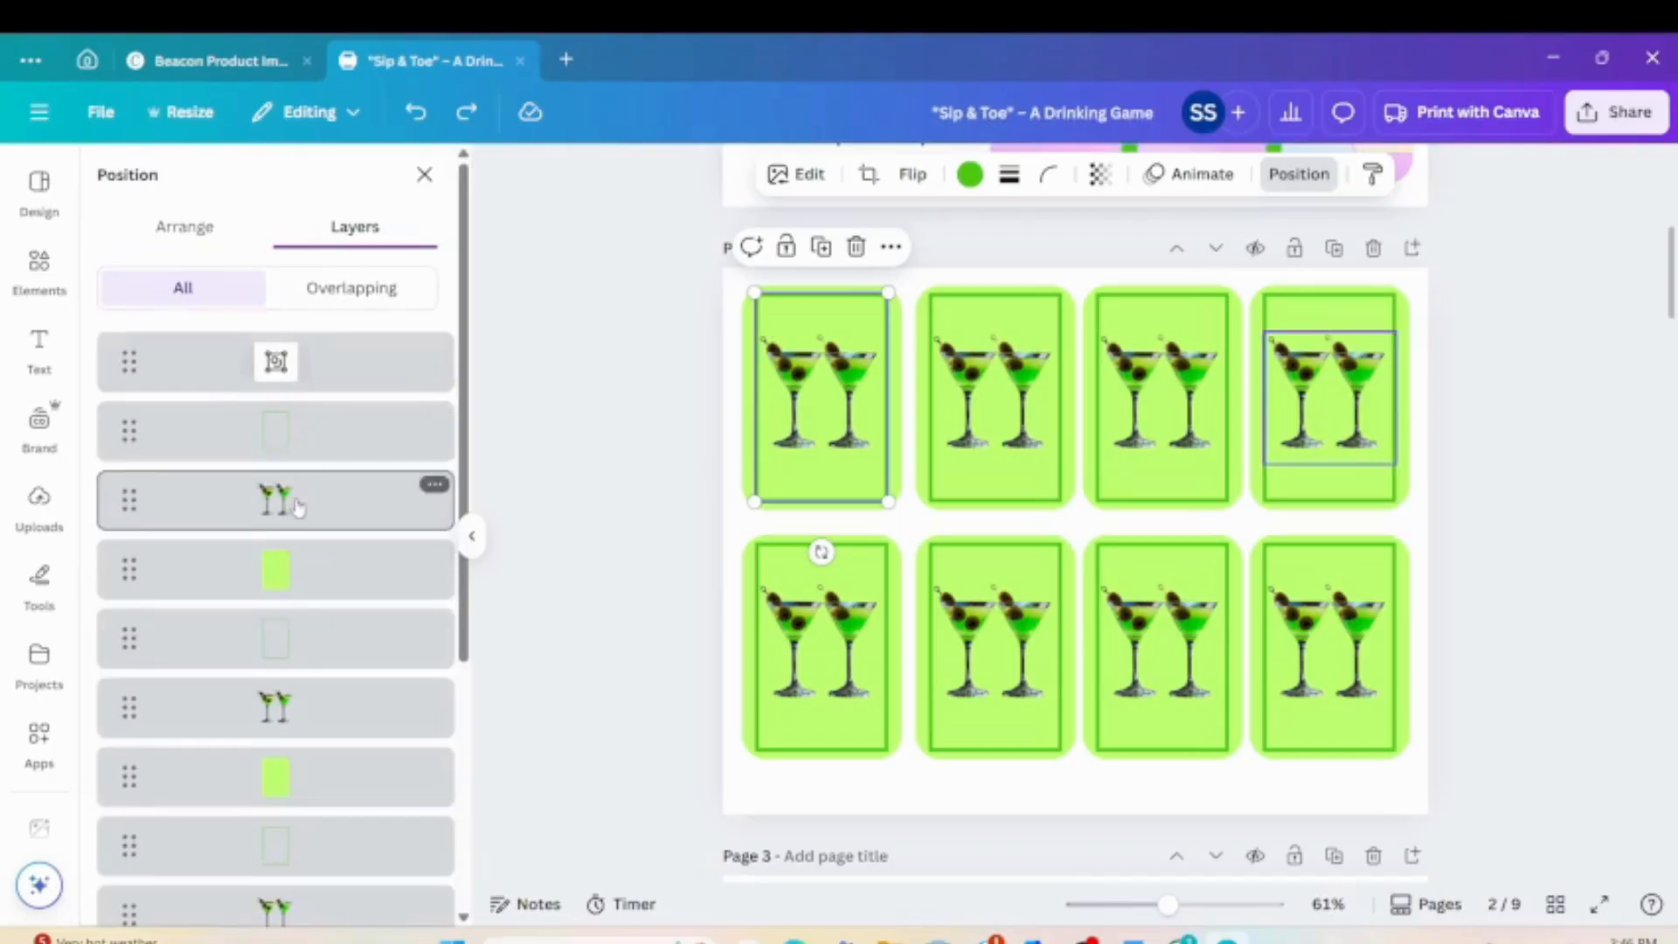
pyautogui.press('Delete')
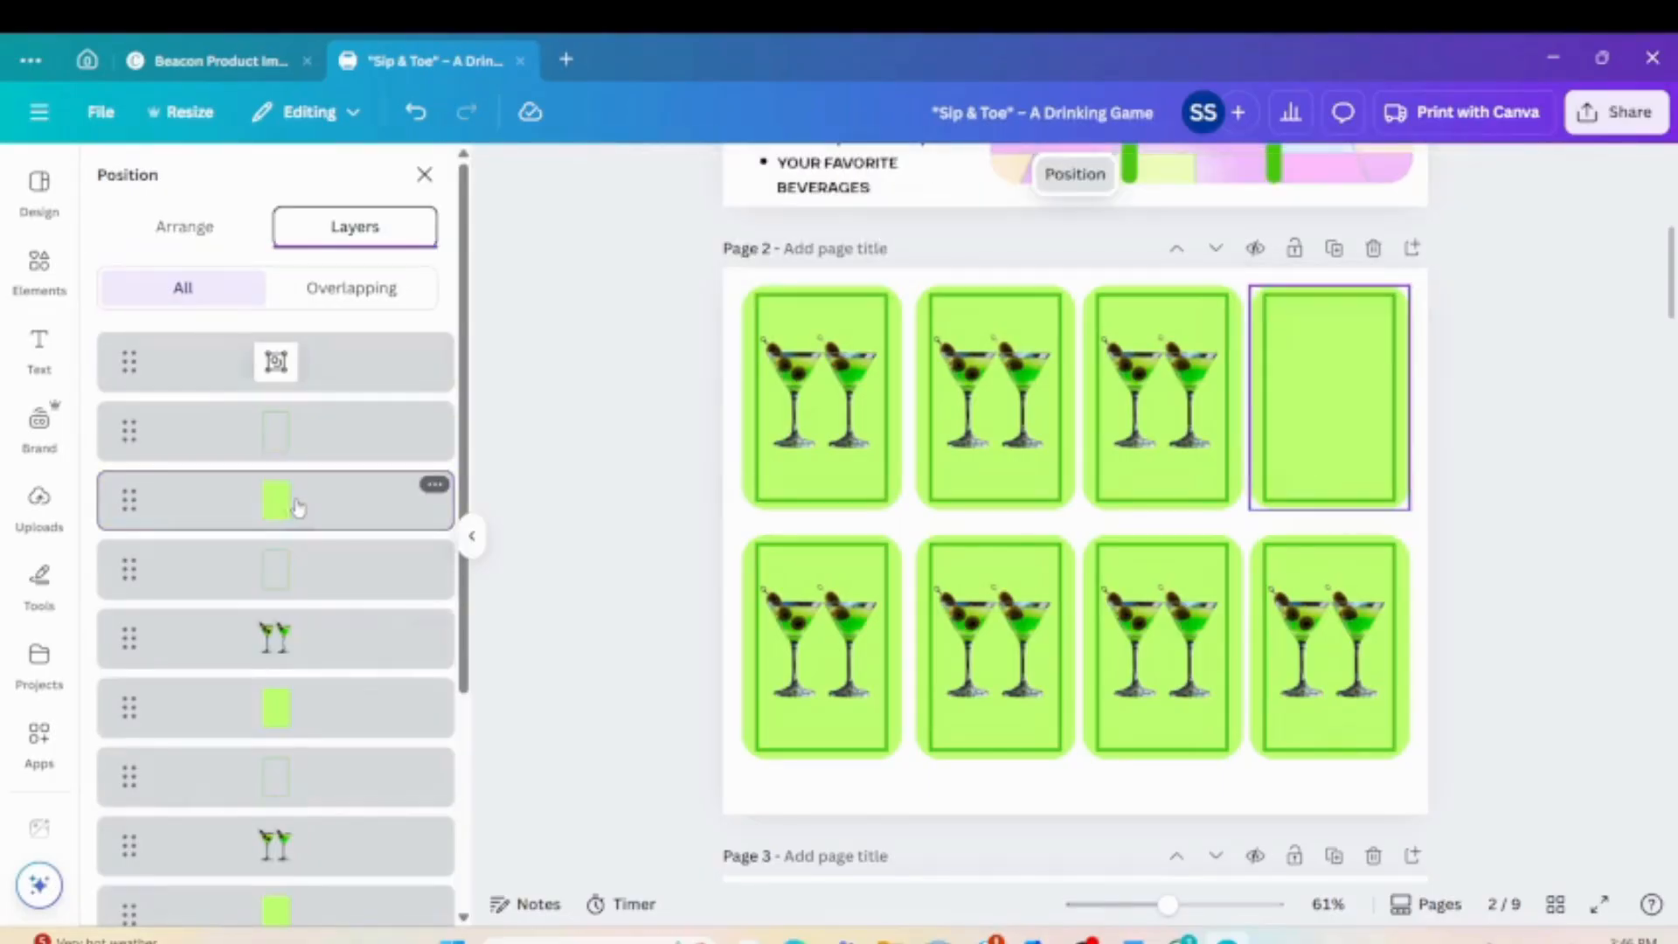
# Delete the martini graphics from the remaining three cards in the upper row of page 2.
pyautogui.click(1013, 402)
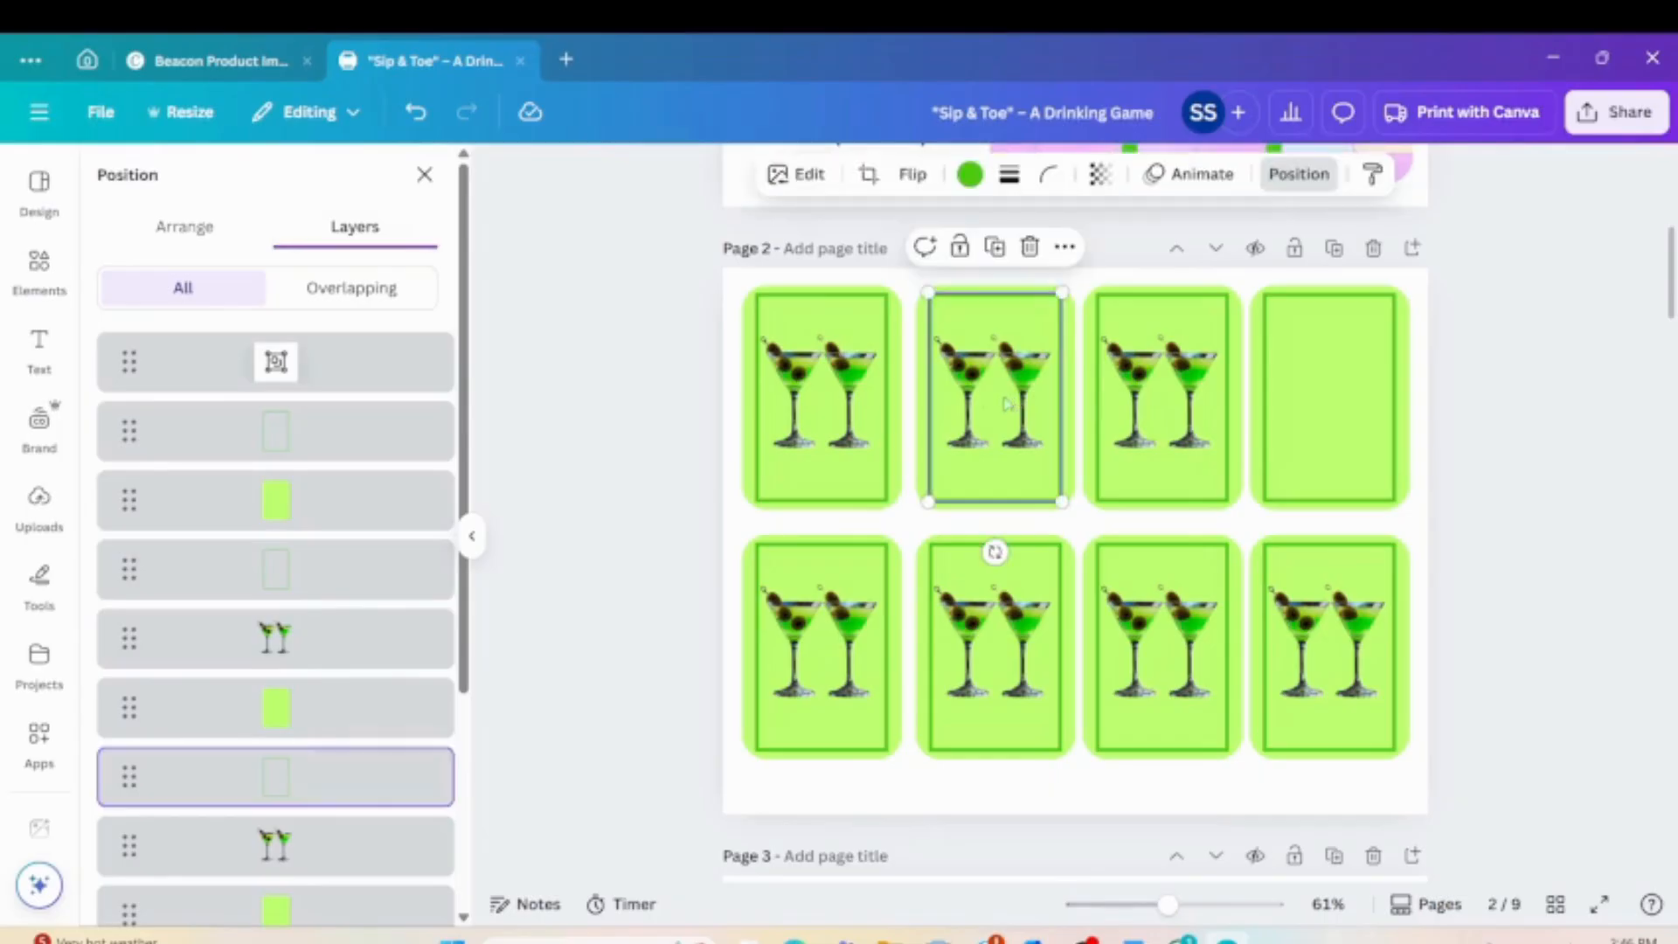
pyautogui.click(311, 631)
pyautogui.press('Delete')
pyautogui.click(311, 776)
pyautogui.press('Delete')
pyautogui.click(306, 744)
pyautogui.press('Delete')
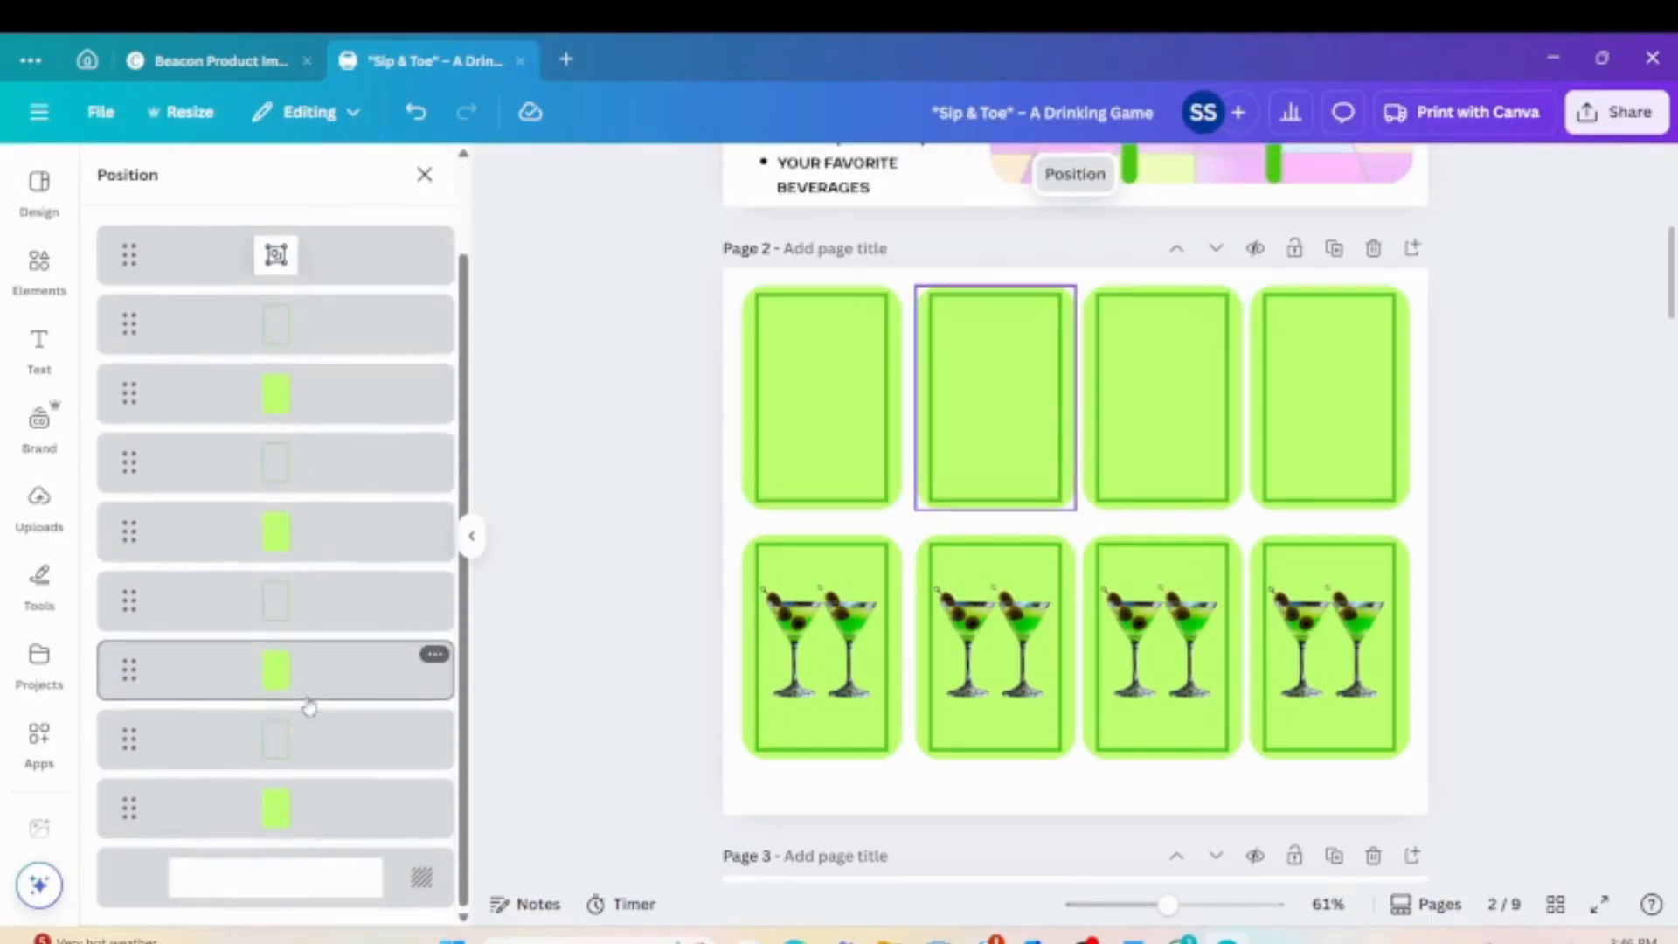
# Ungroup the lower row of cards on page 2 and delete the martini graphic from each of its four cards.
pyautogui.click(306, 699)
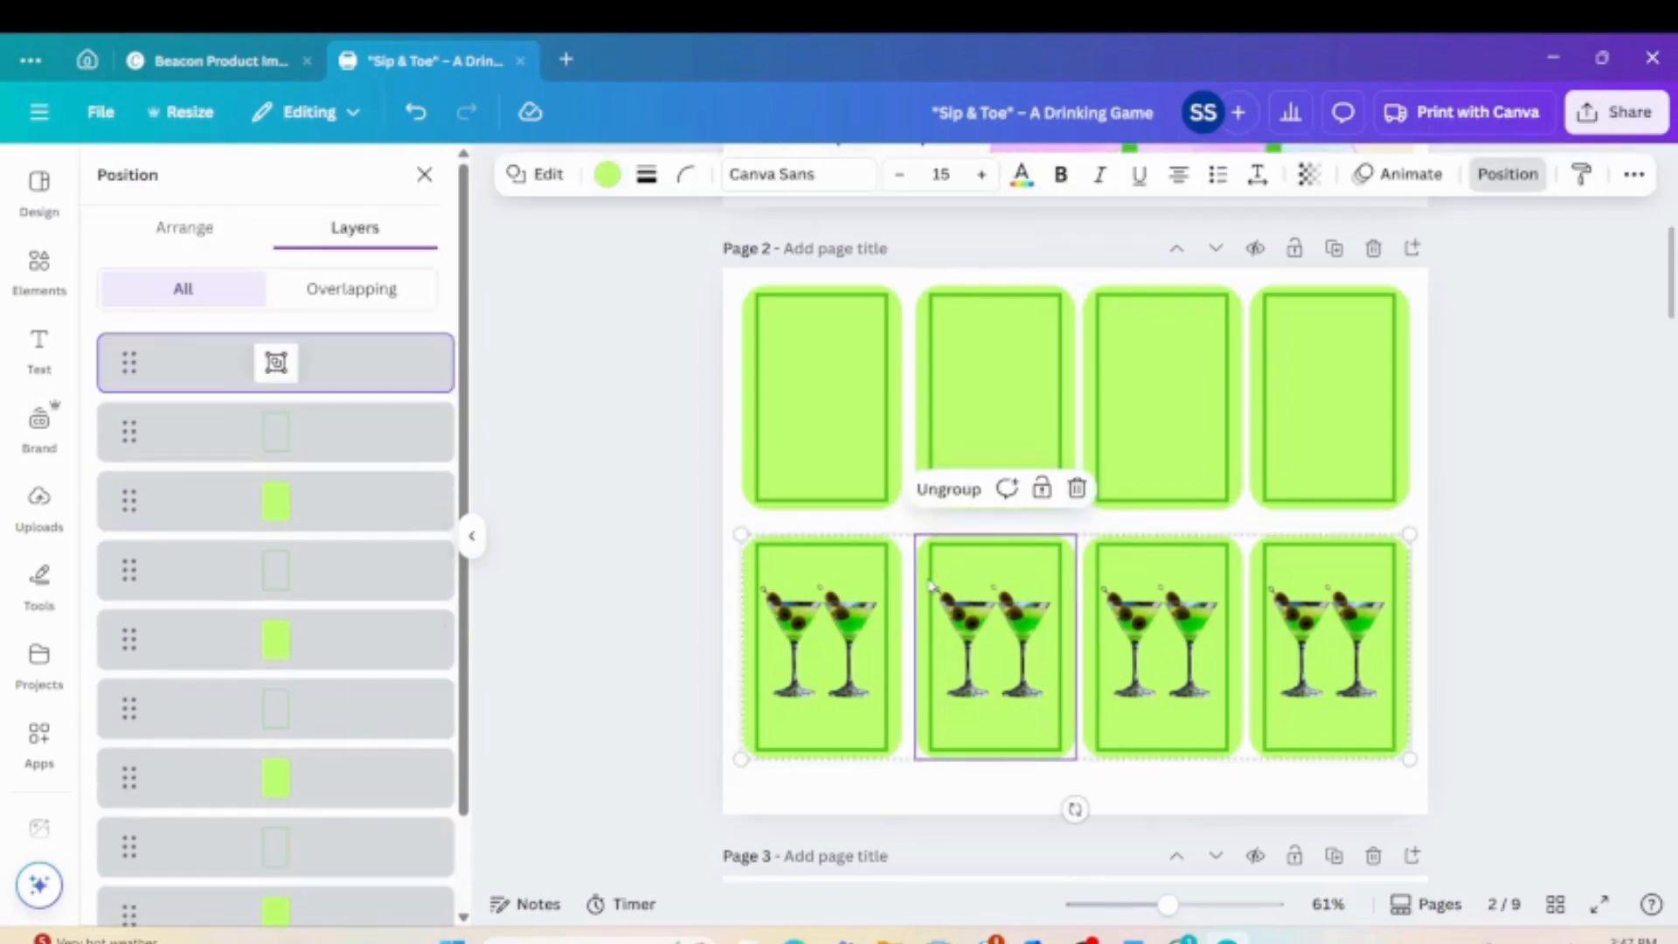
pyautogui.click(948, 487)
pyautogui.click(356, 435)
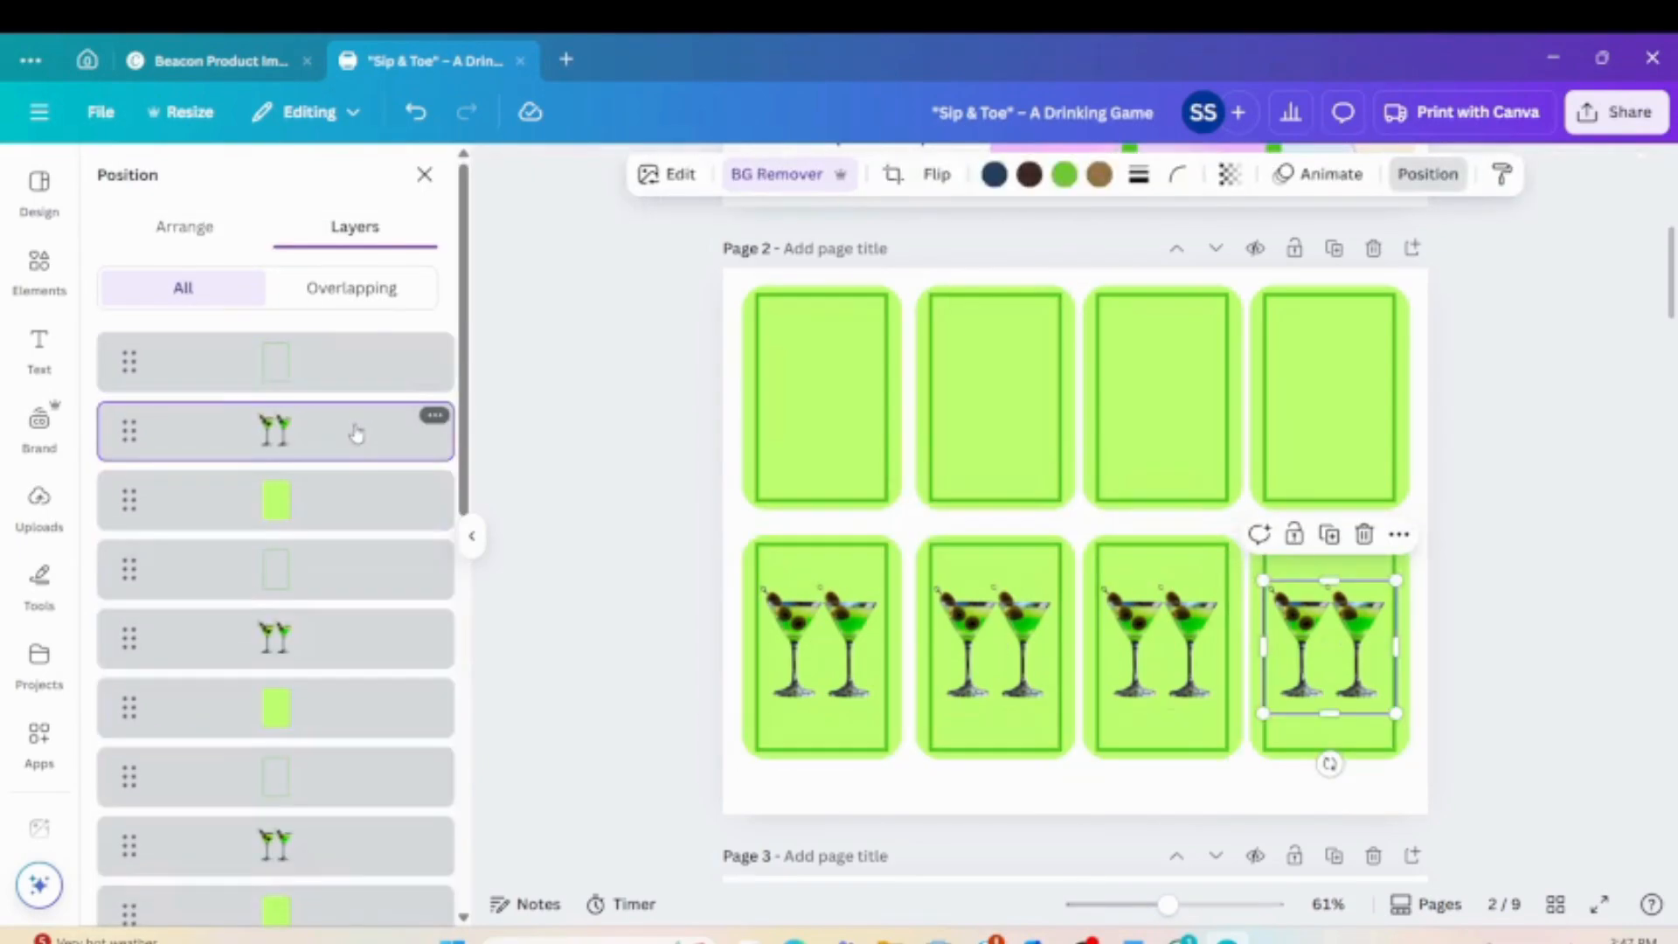
pyautogui.press('Delete')
pyautogui.click(349, 564)
pyautogui.press('Delete')
pyautogui.click(314, 710)
pyautogui.press('Delete')
pyautogui.click(307, 841)
pyautogui.press('Delete')
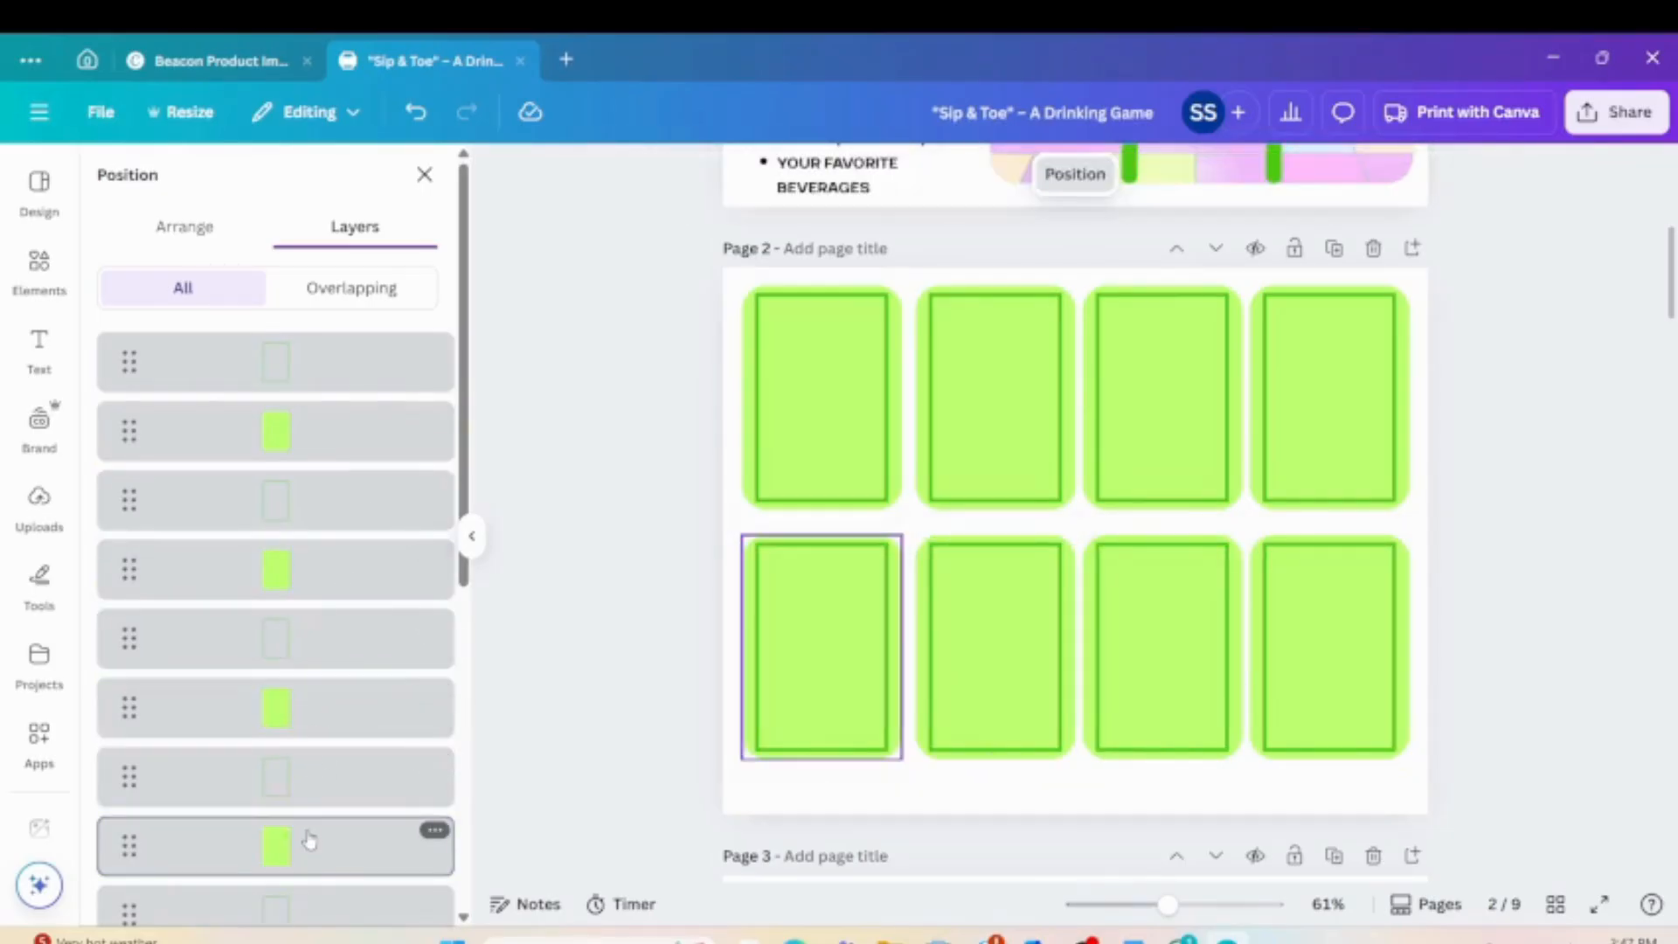
pyautogui.scroll(-3, 808, 619)
pyautogui.scroll(3, 1055, 521)
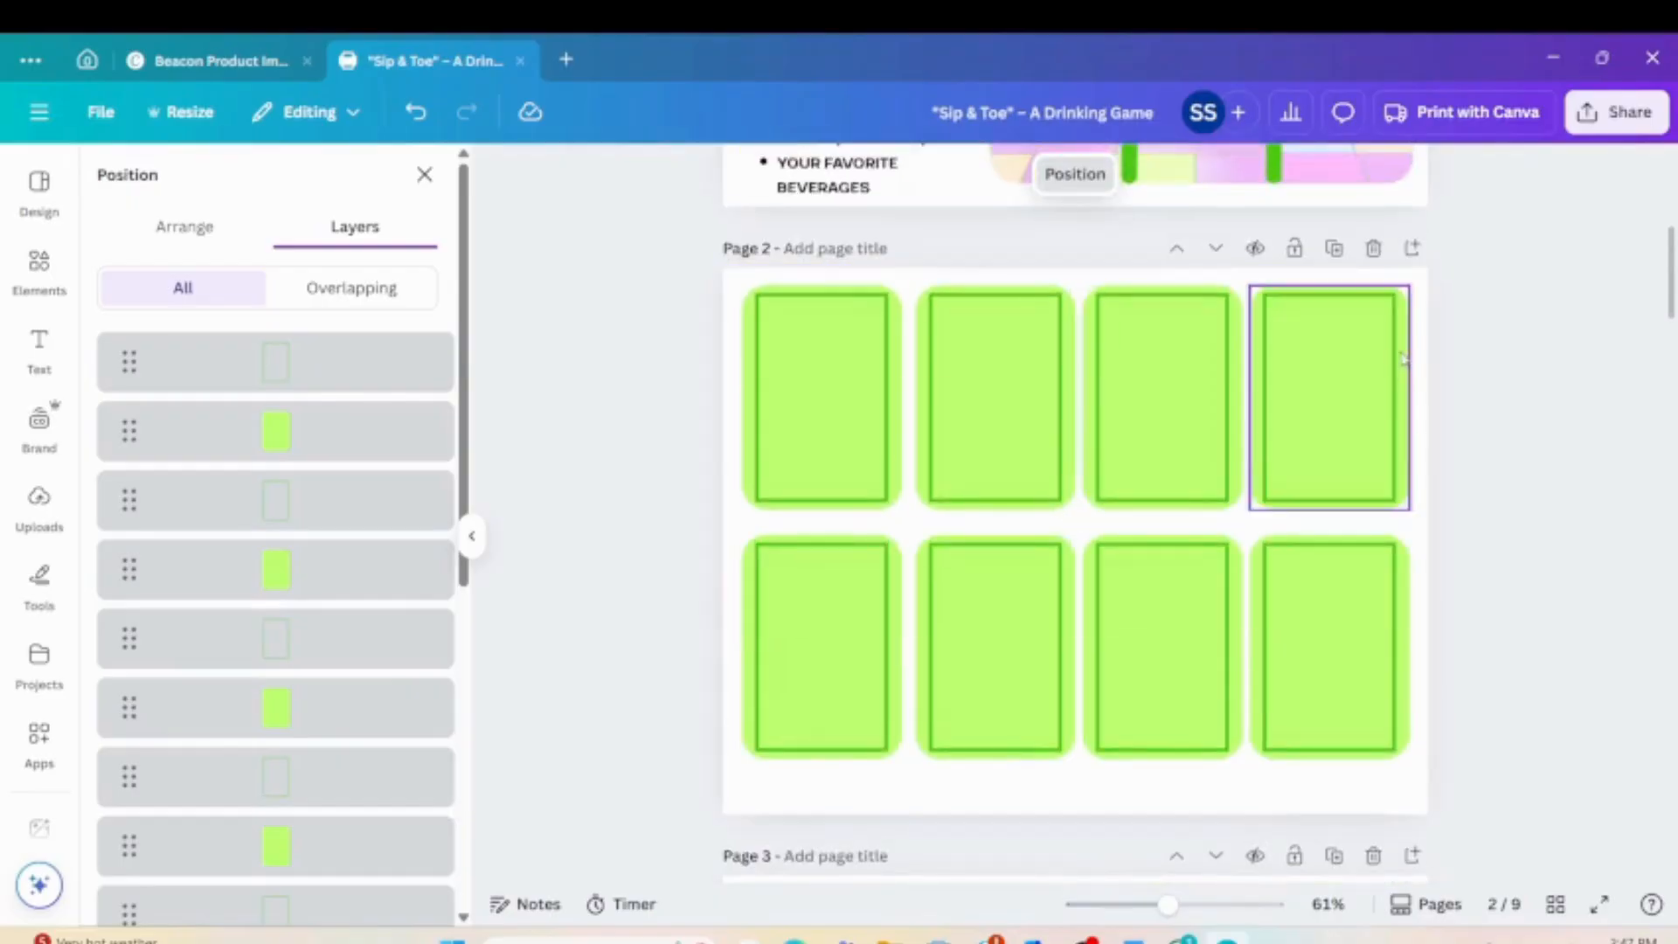
pyautogui.scroll(-1, 1412, 376)
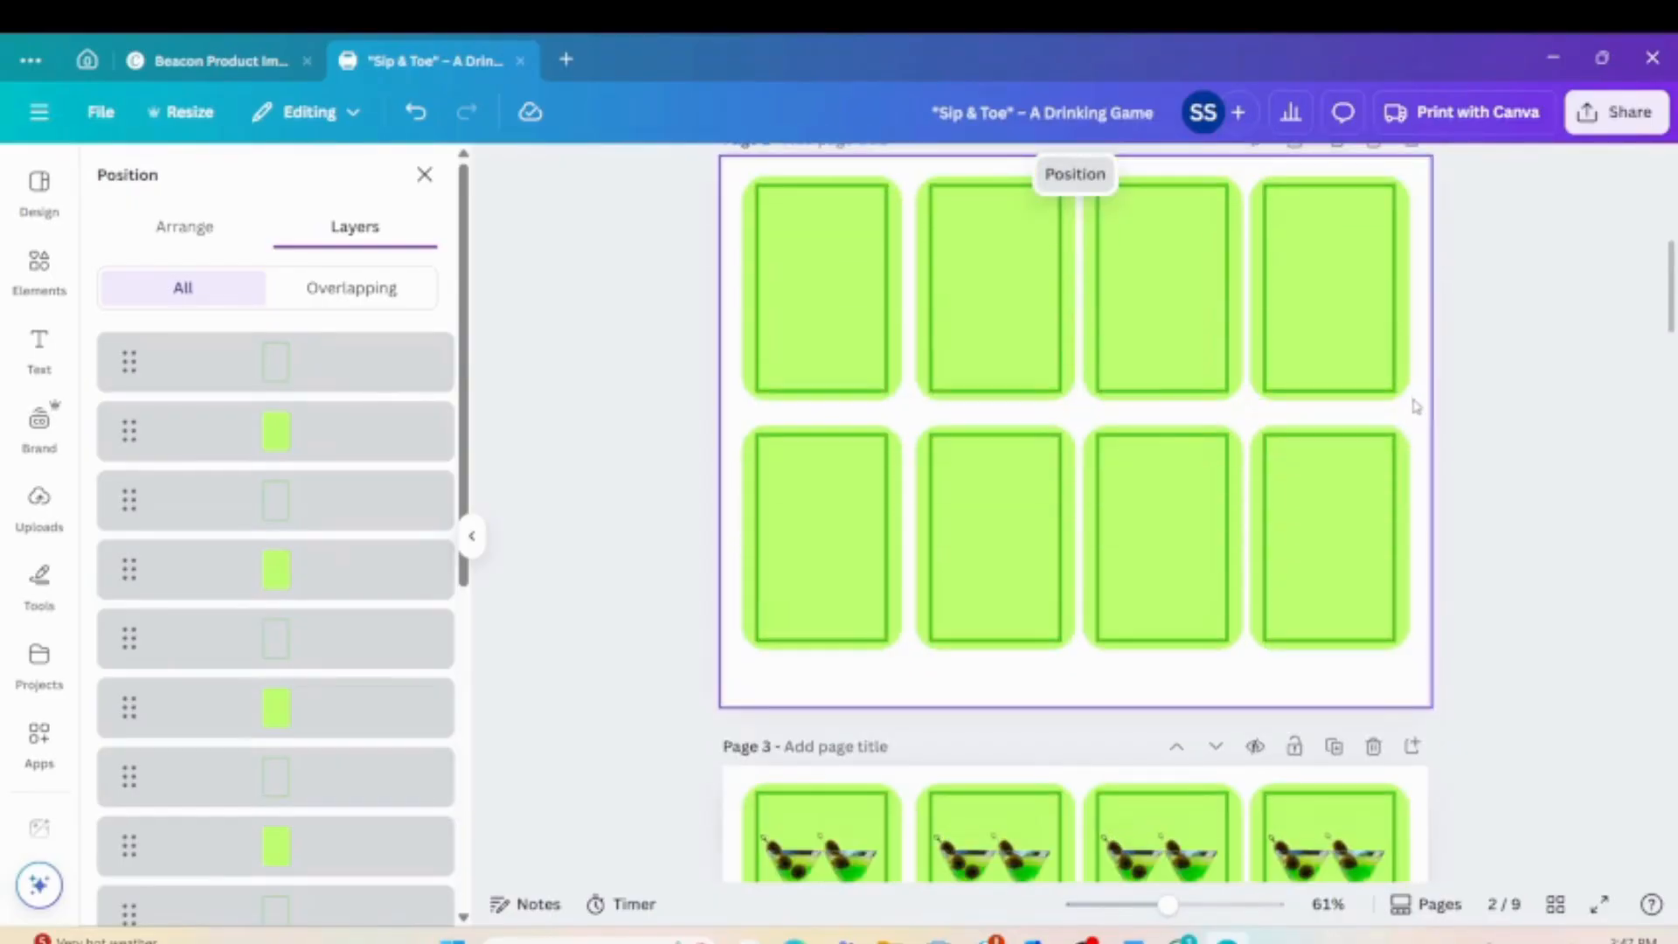
pyautogui.scroll(1, 1416, 406)
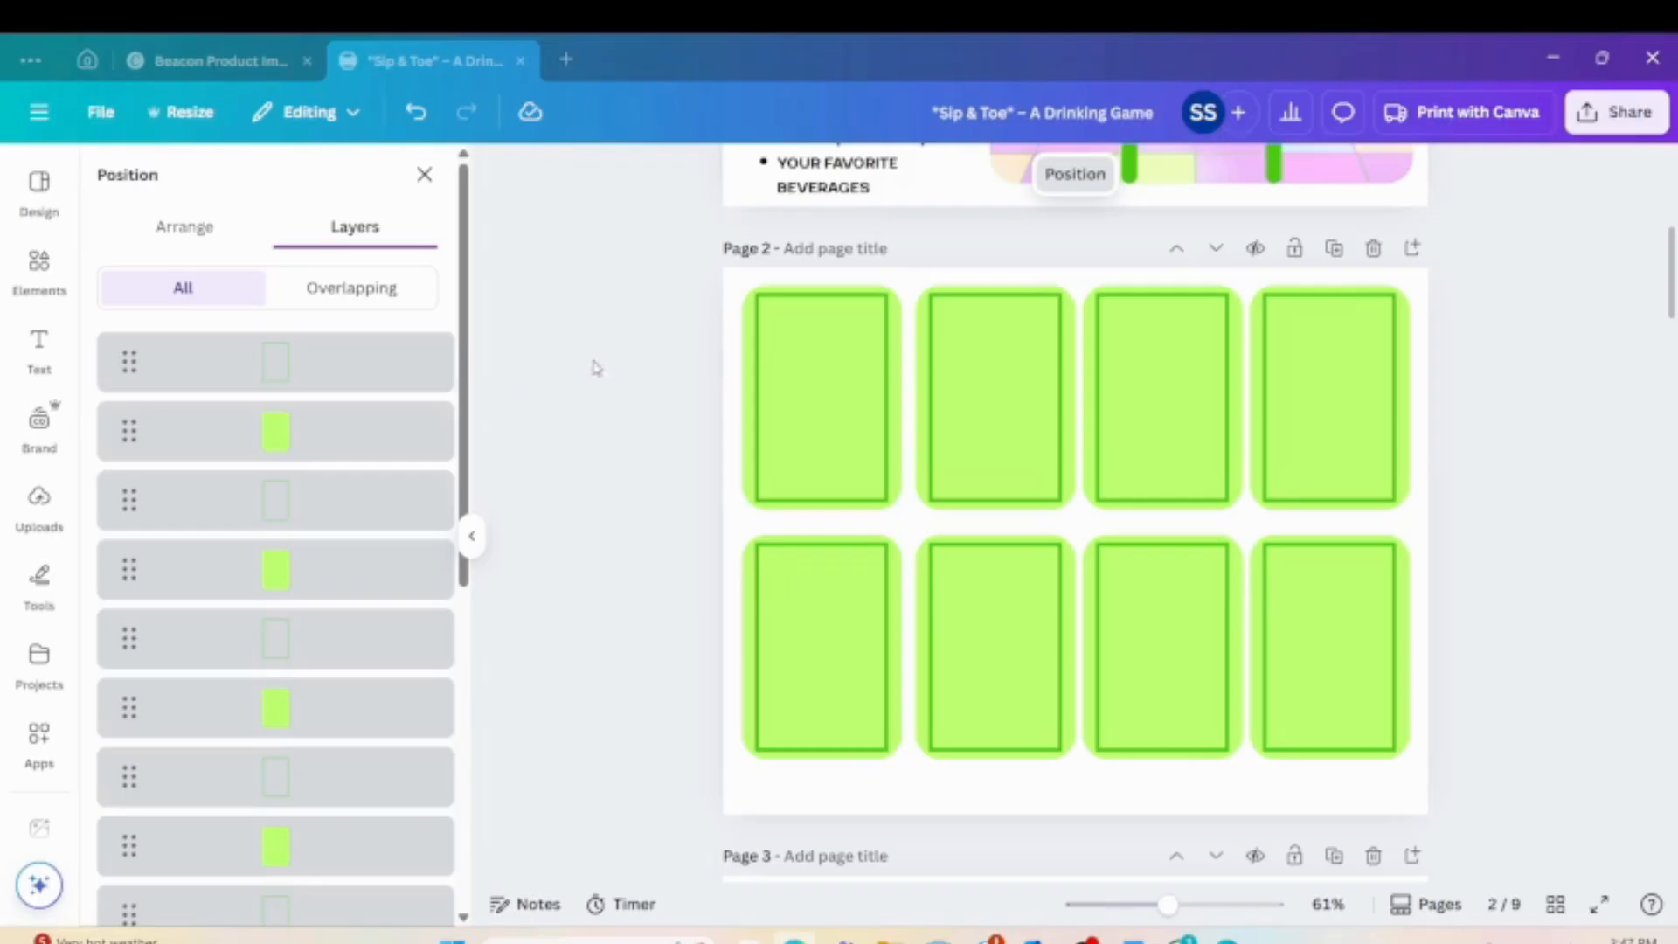
# Add the bold text "Everyone who's wearing black takes a sip." at font size 18 to the first card on page 2.
pyautogui.rightClick(830, 371)
pyautogui.click(905, 396)
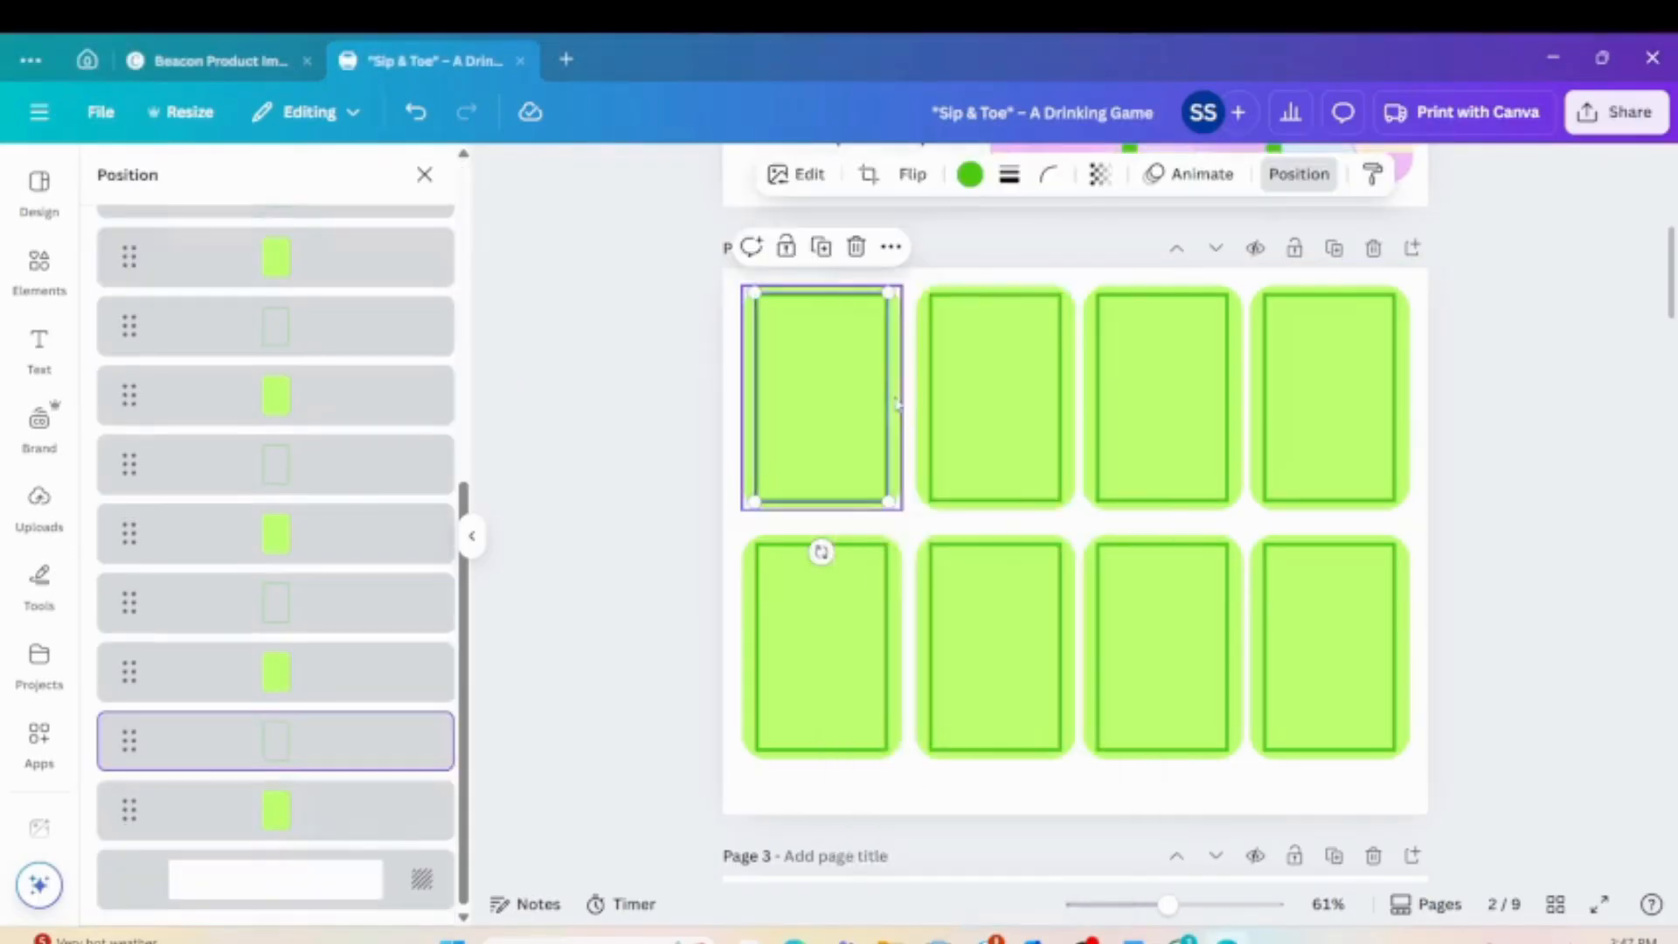
pyautogui.click(814, 174)
pyautogui.click(814, 174)
pyautogui.click(815, 174)
pyautogui.click(815, 173)
pyautogui.click(814, 174)
pyautogui.click(814, 174)
pyautogui.click(661, 386)
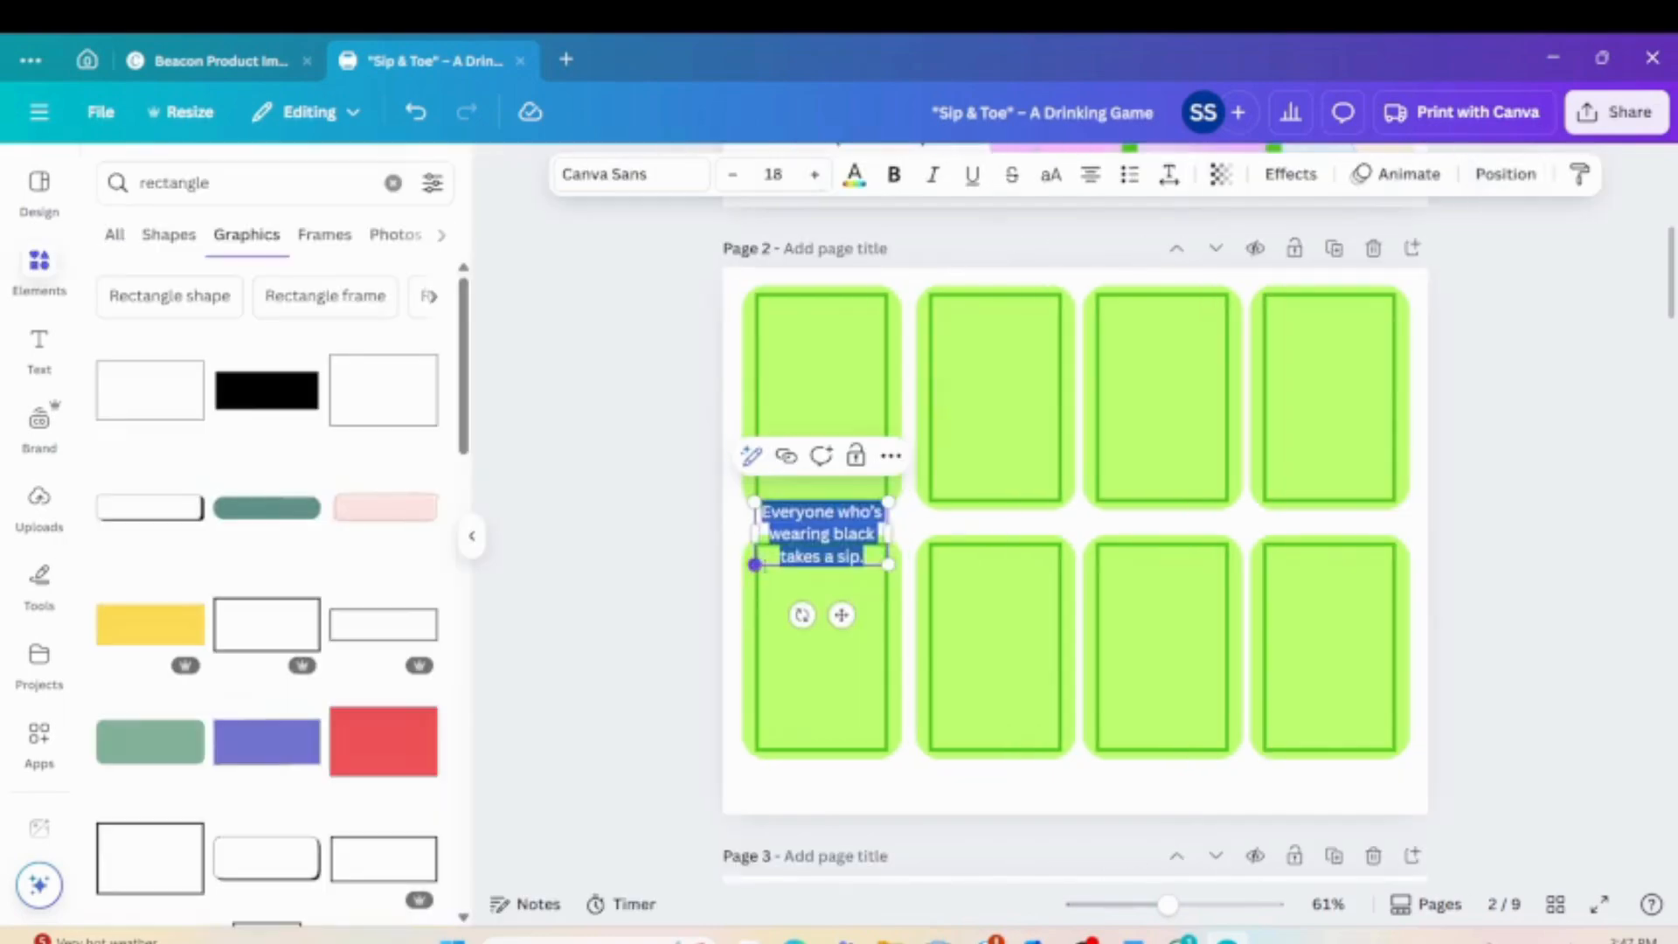
pyautogui.moveTo(811, 548); pyautogui.dragTo(810, 391)
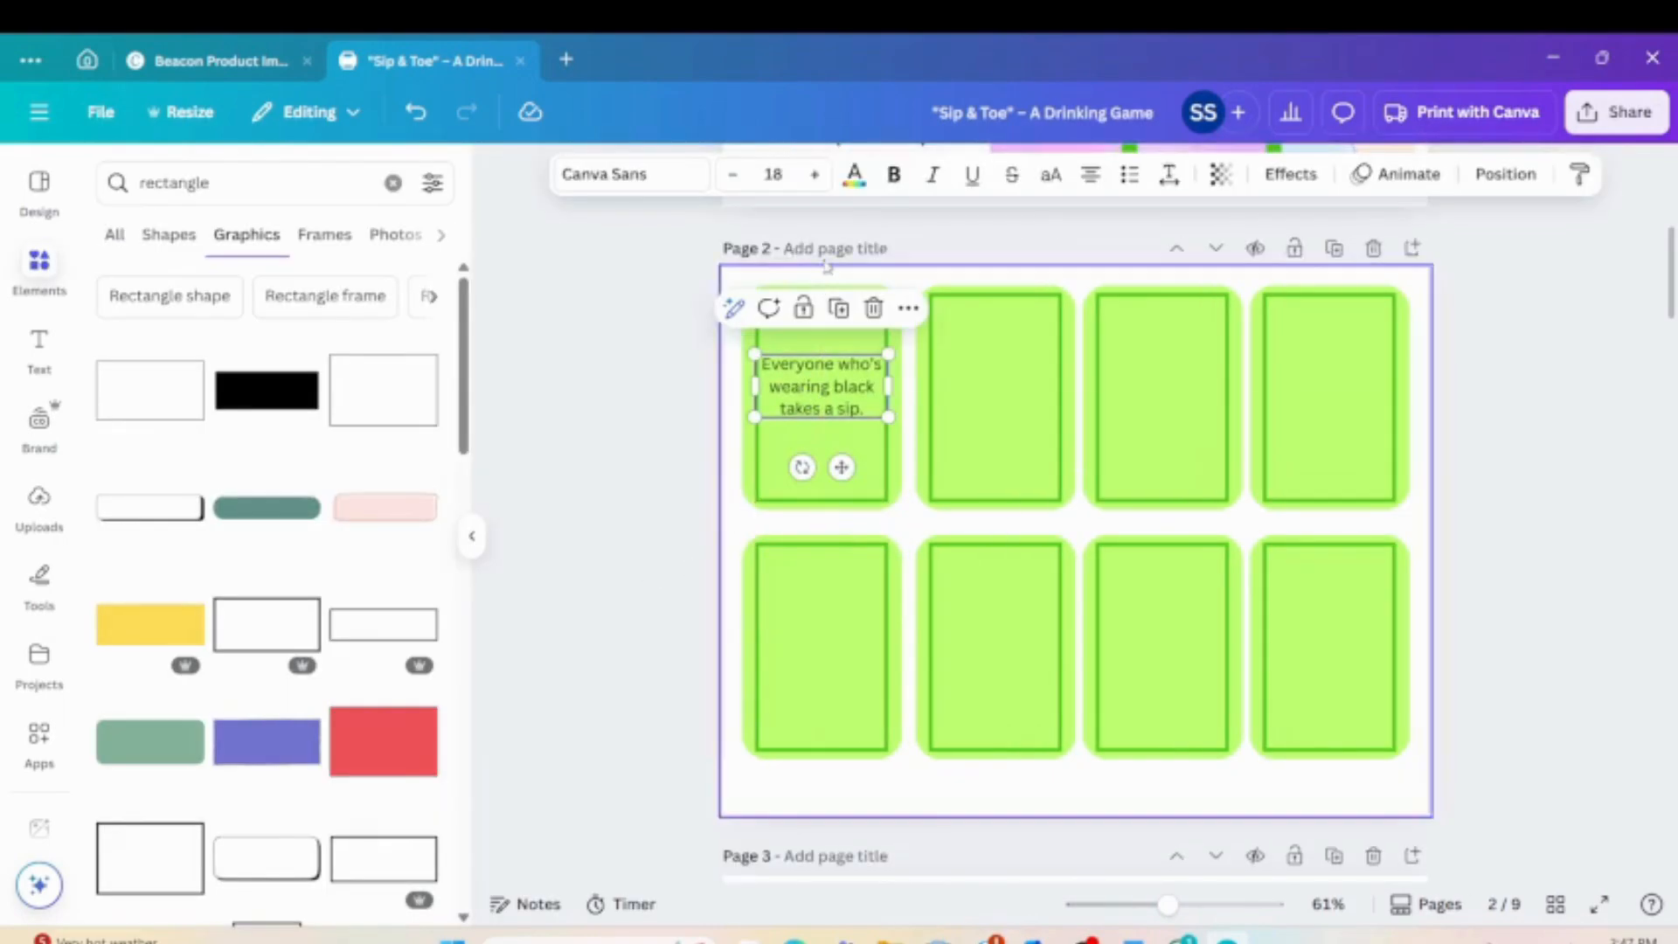
pyautogui.click(893, 174)
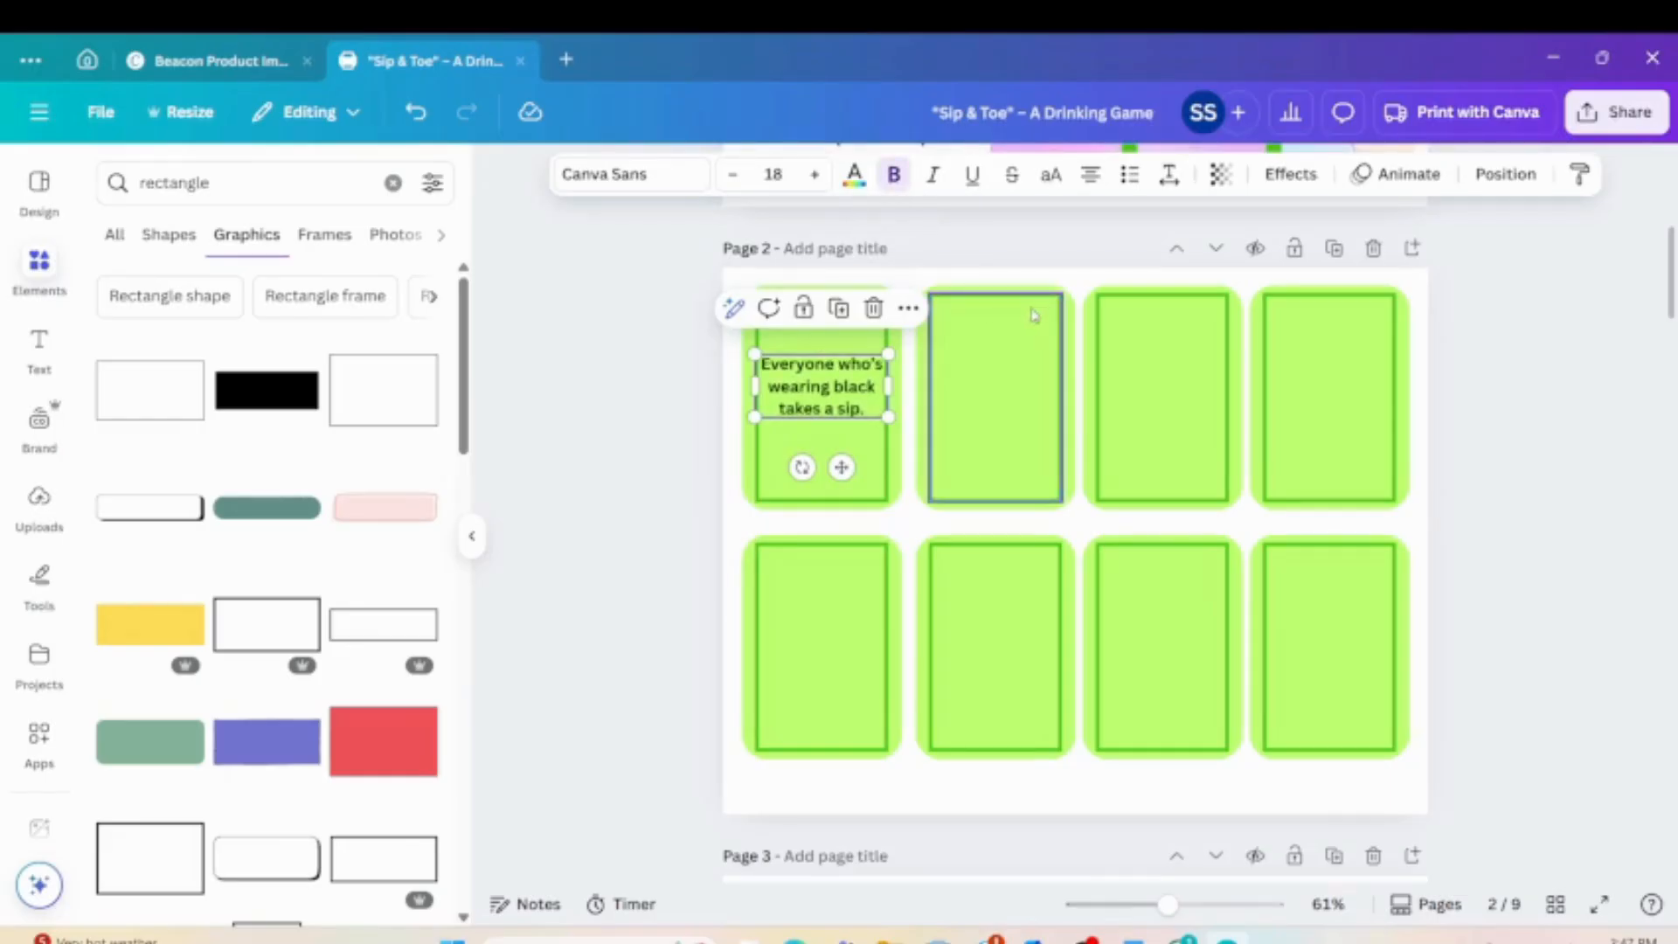
# Copy the first card's text onto the second card and change it to "Switch seats with someone or drink twice.".
pyautogui.moveTo(830, 395); pyautogui.dragTo(994, 387)
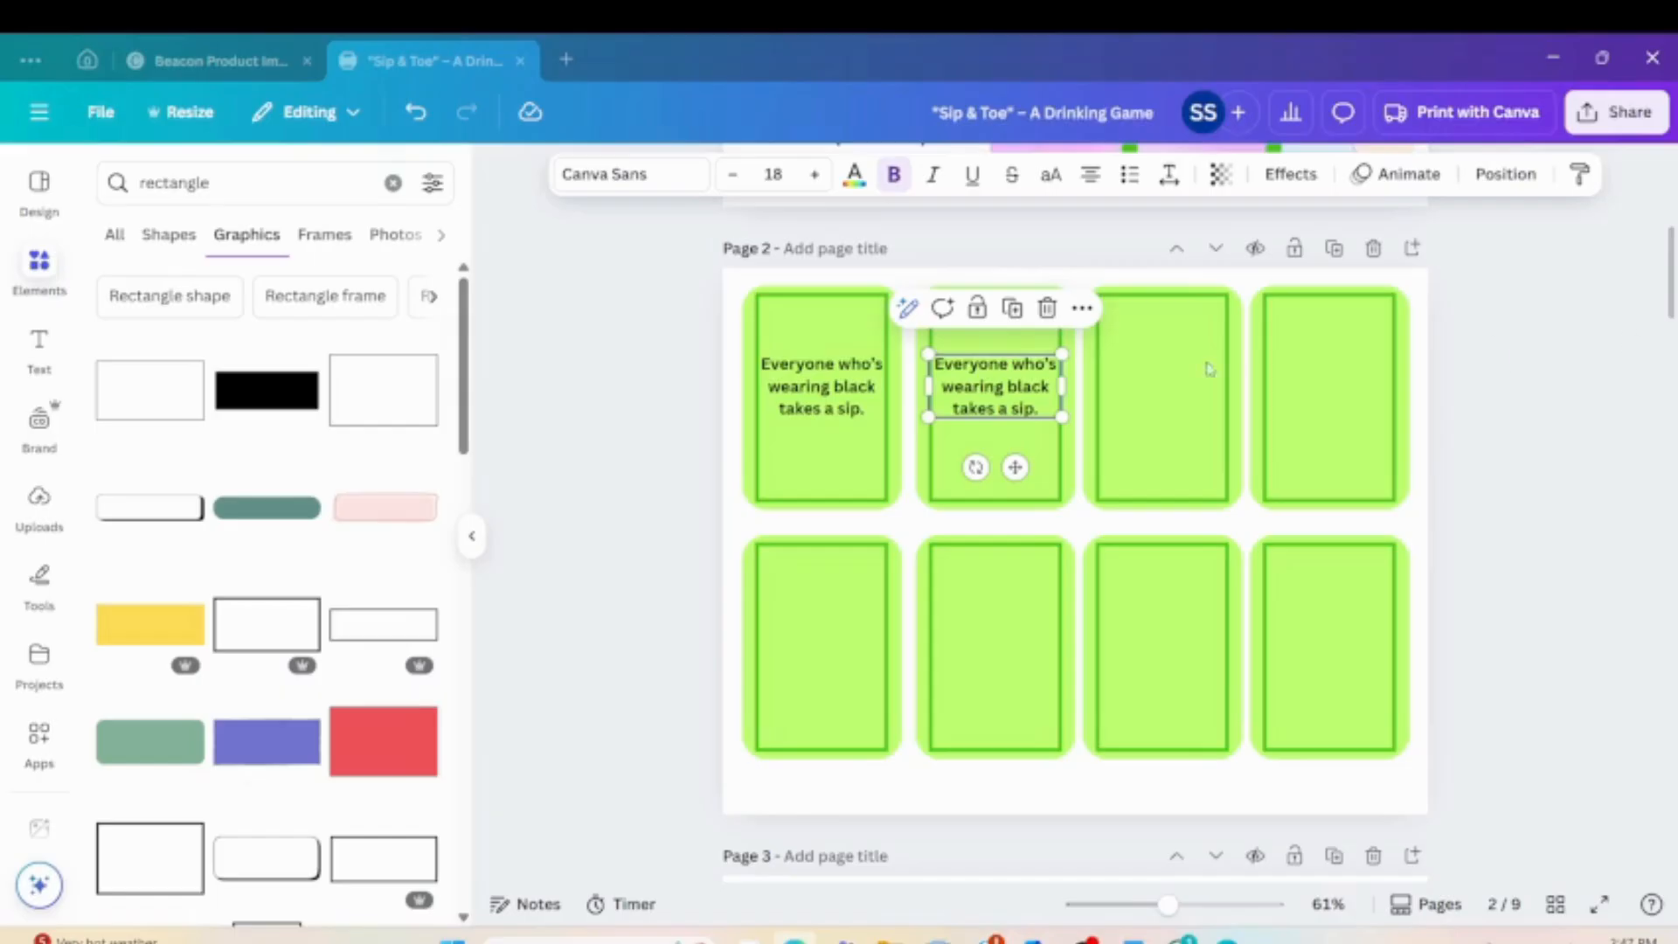
pyautogui.doubleClick(985, 390)
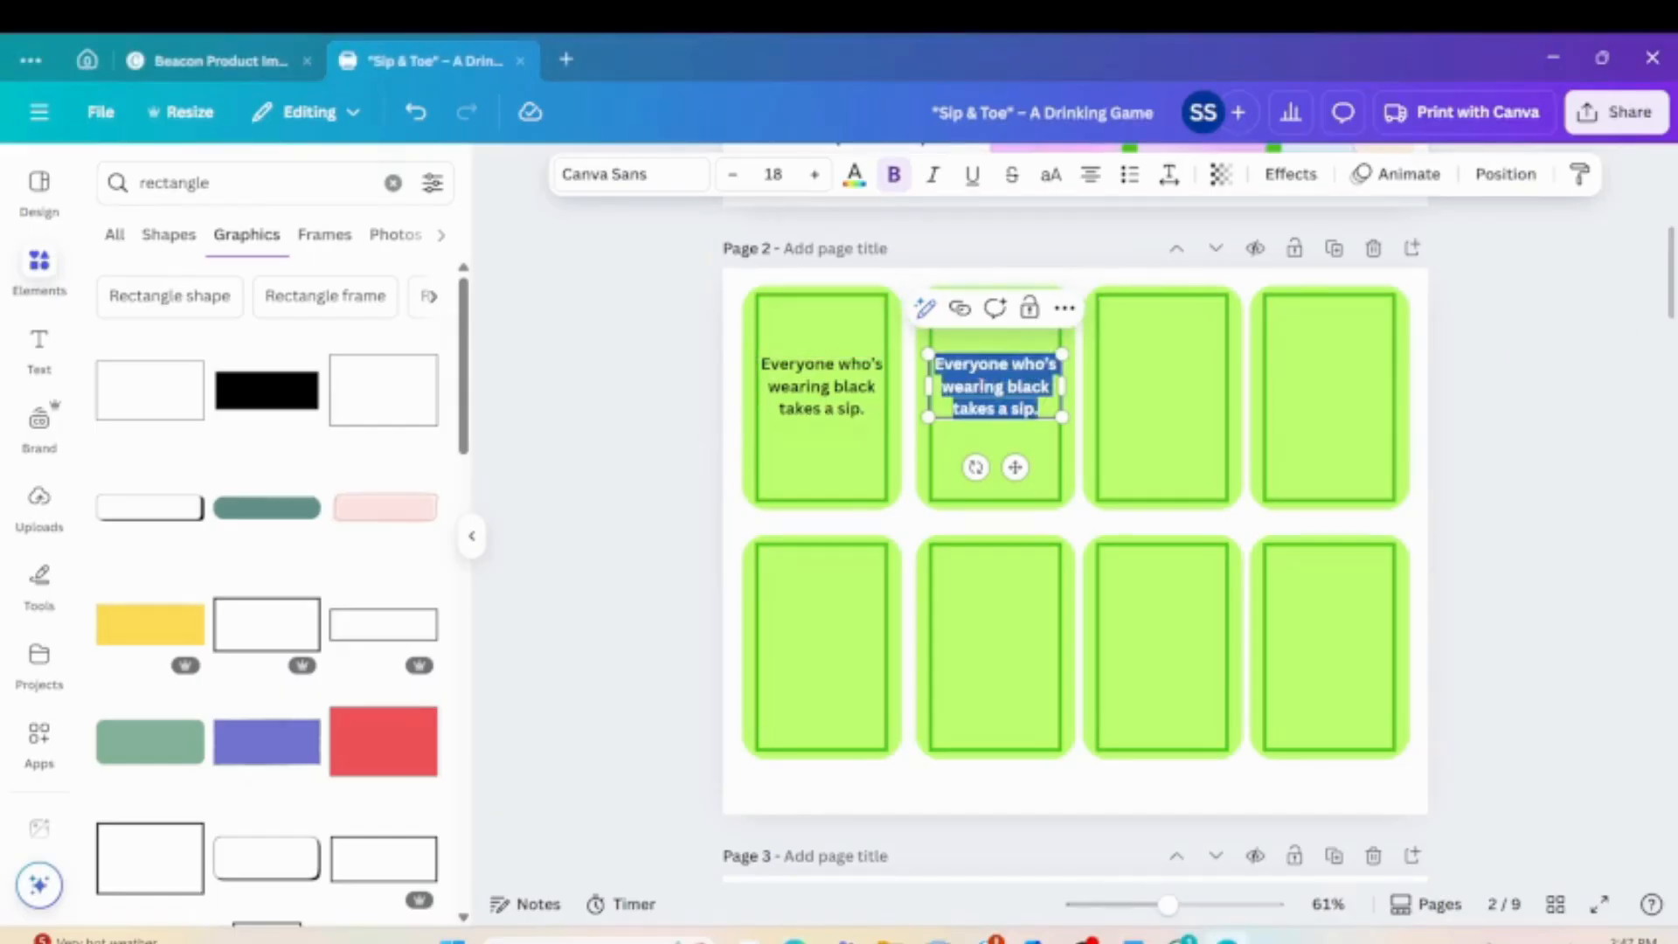
pyautogui.write('Switch seats with someone or drink twice.')
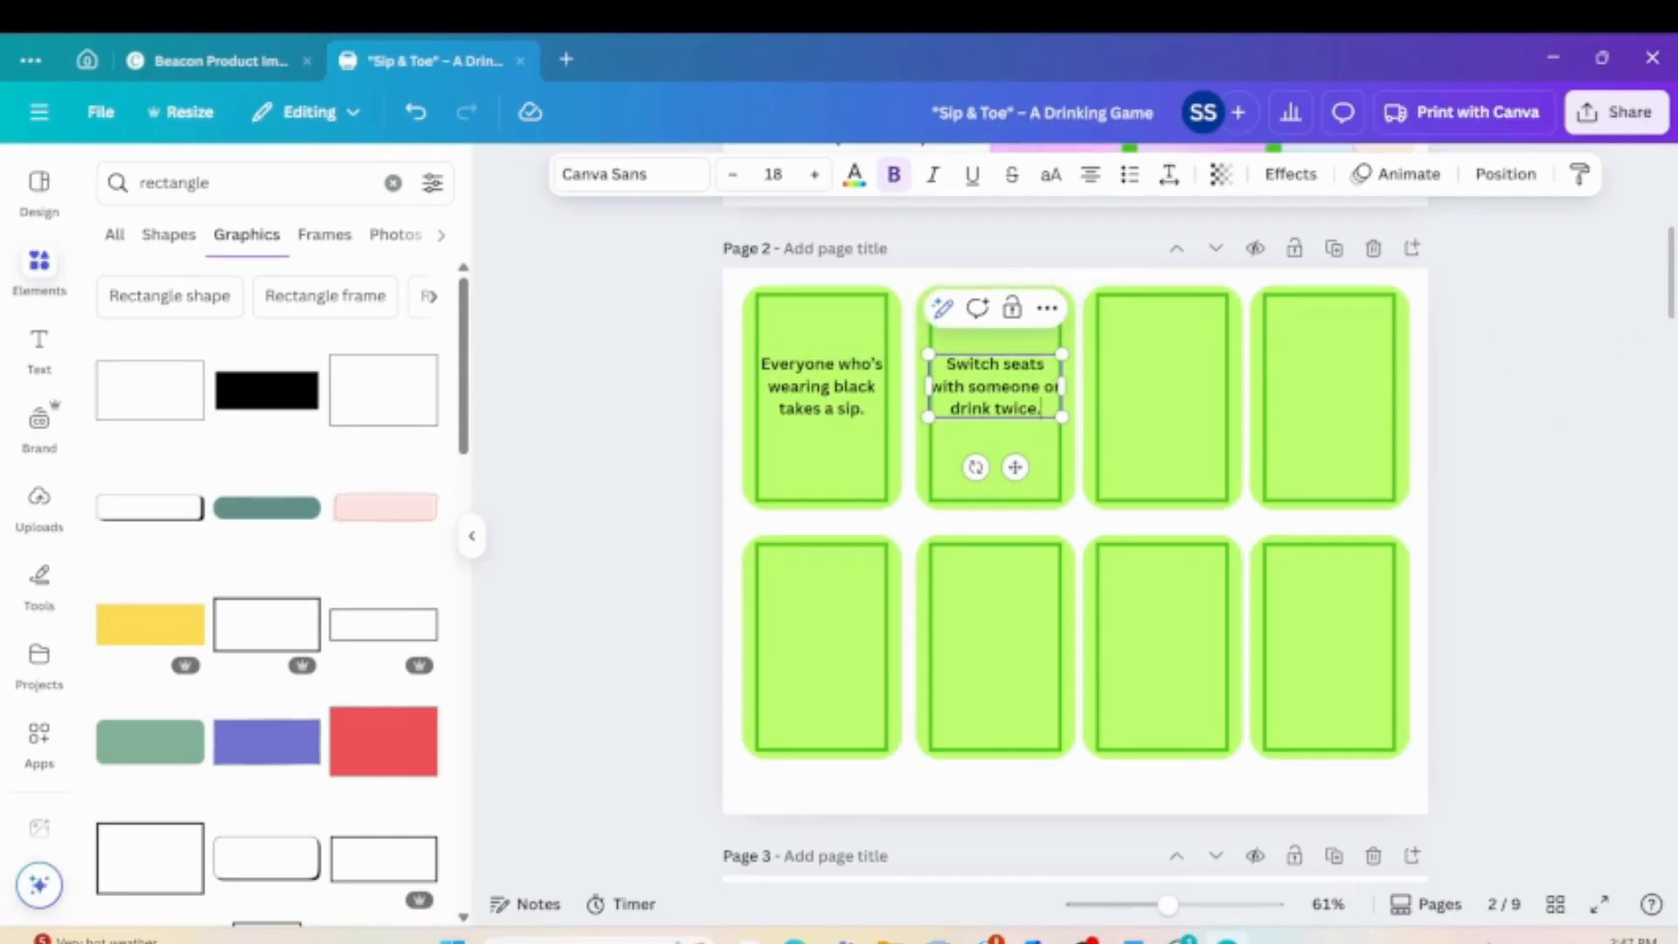
pyautogui.hotkey('alt', 'Tab')
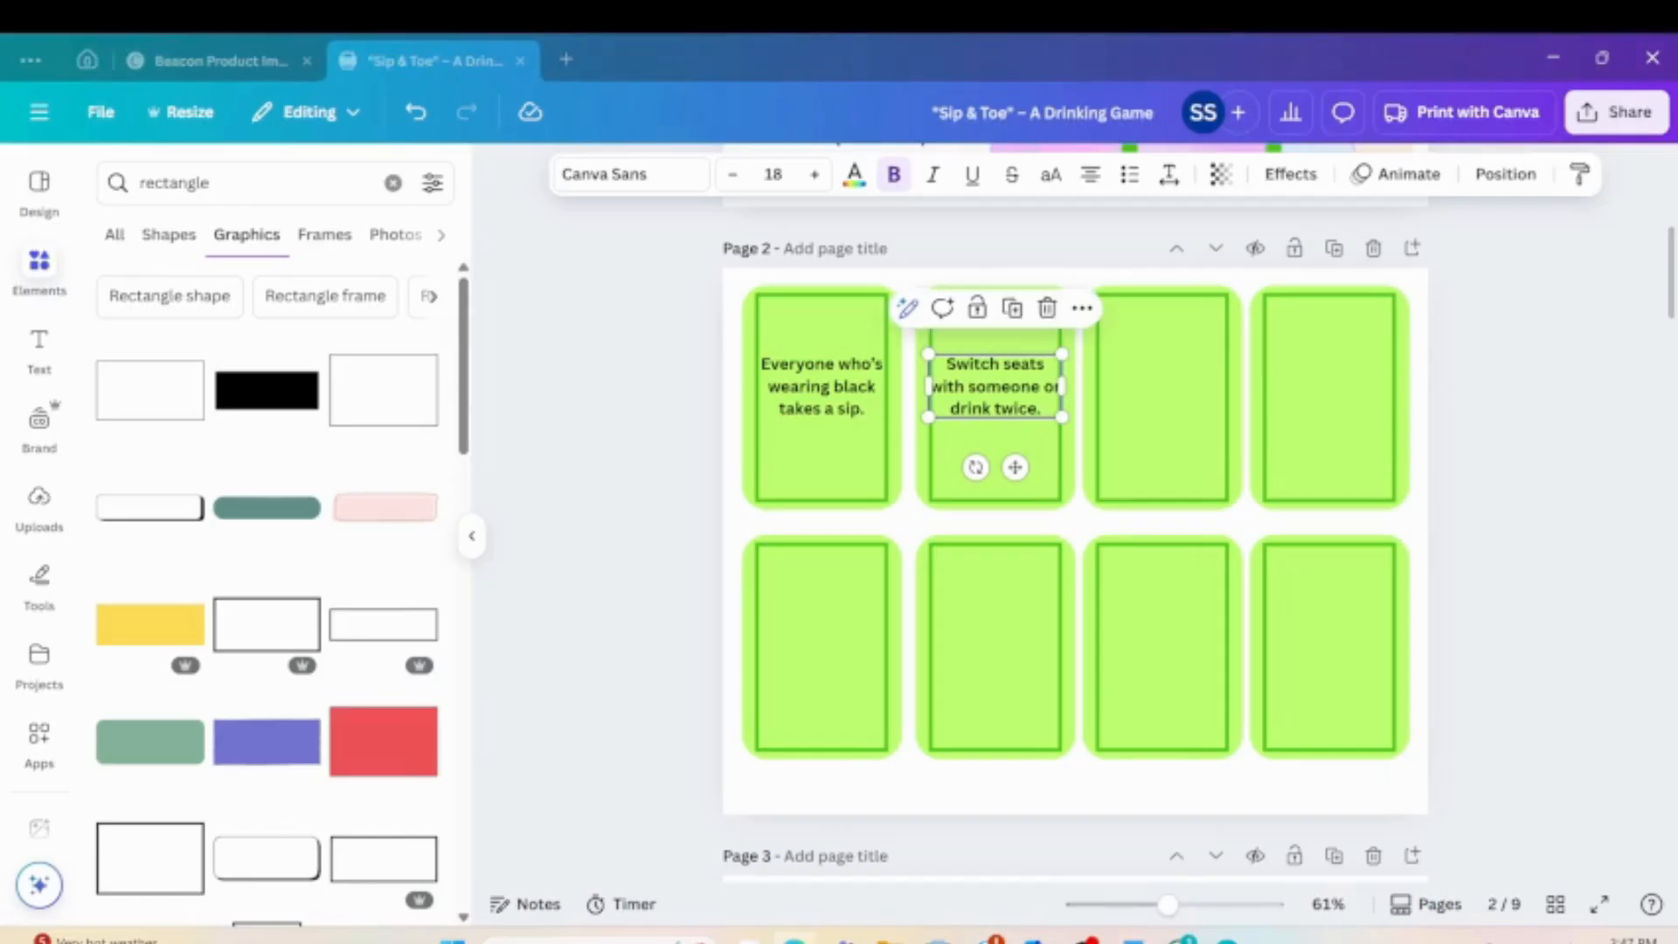
# Copy the second card's text onto the third card on page 2 and change it to "Last person to touch their nose drinks.".
pyautogui.click(1143, 392)
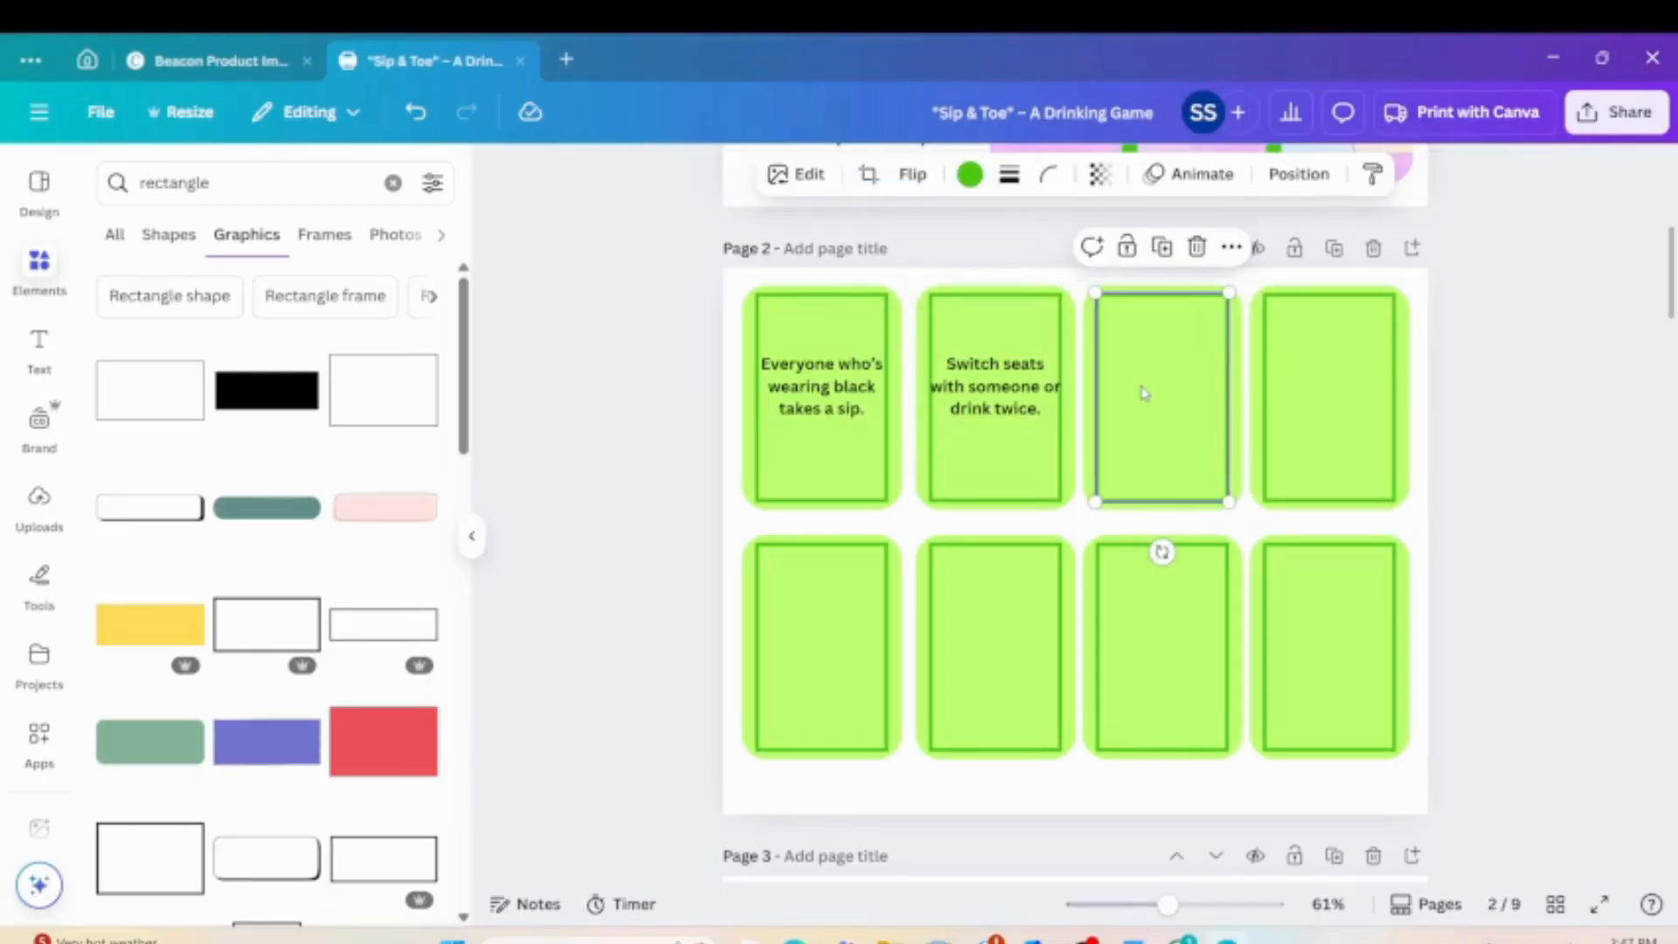
pyautogui.click(1029, 391)
pyautogui.hotkey('ctrl', 'd')
pyautogui.moveTo(1020, 398); pyautogui.dragTo(1173, 381)
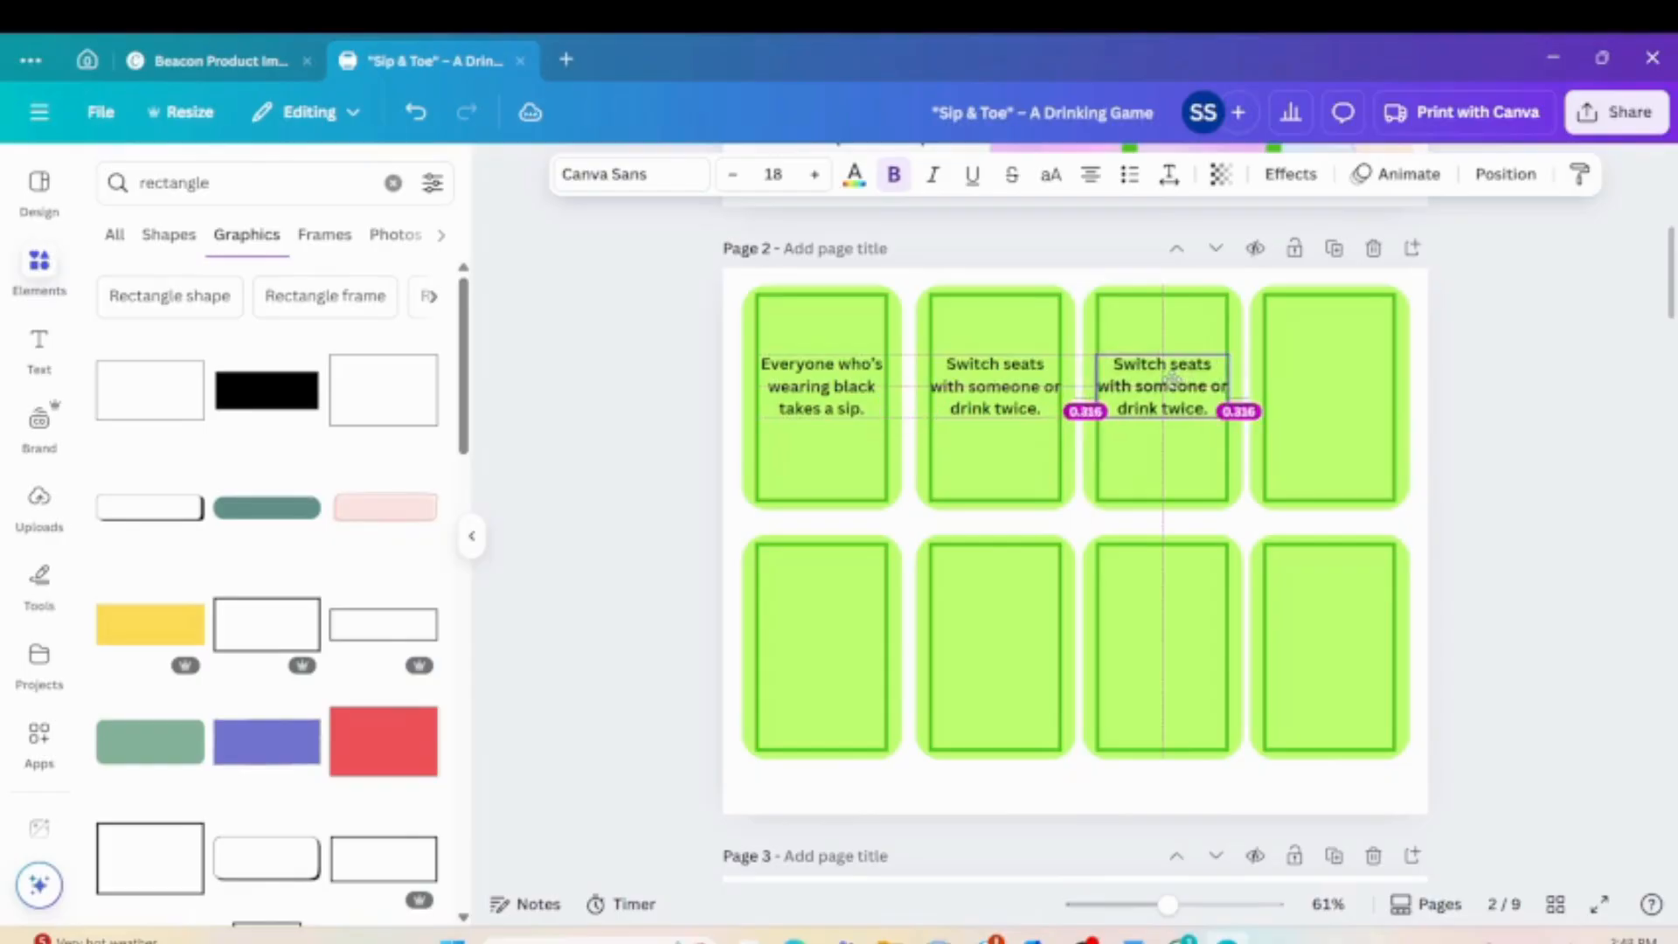
pyautogui.doubleClick(1174, 382)
pyautogui.write('Last person to touch their nose drinks.')
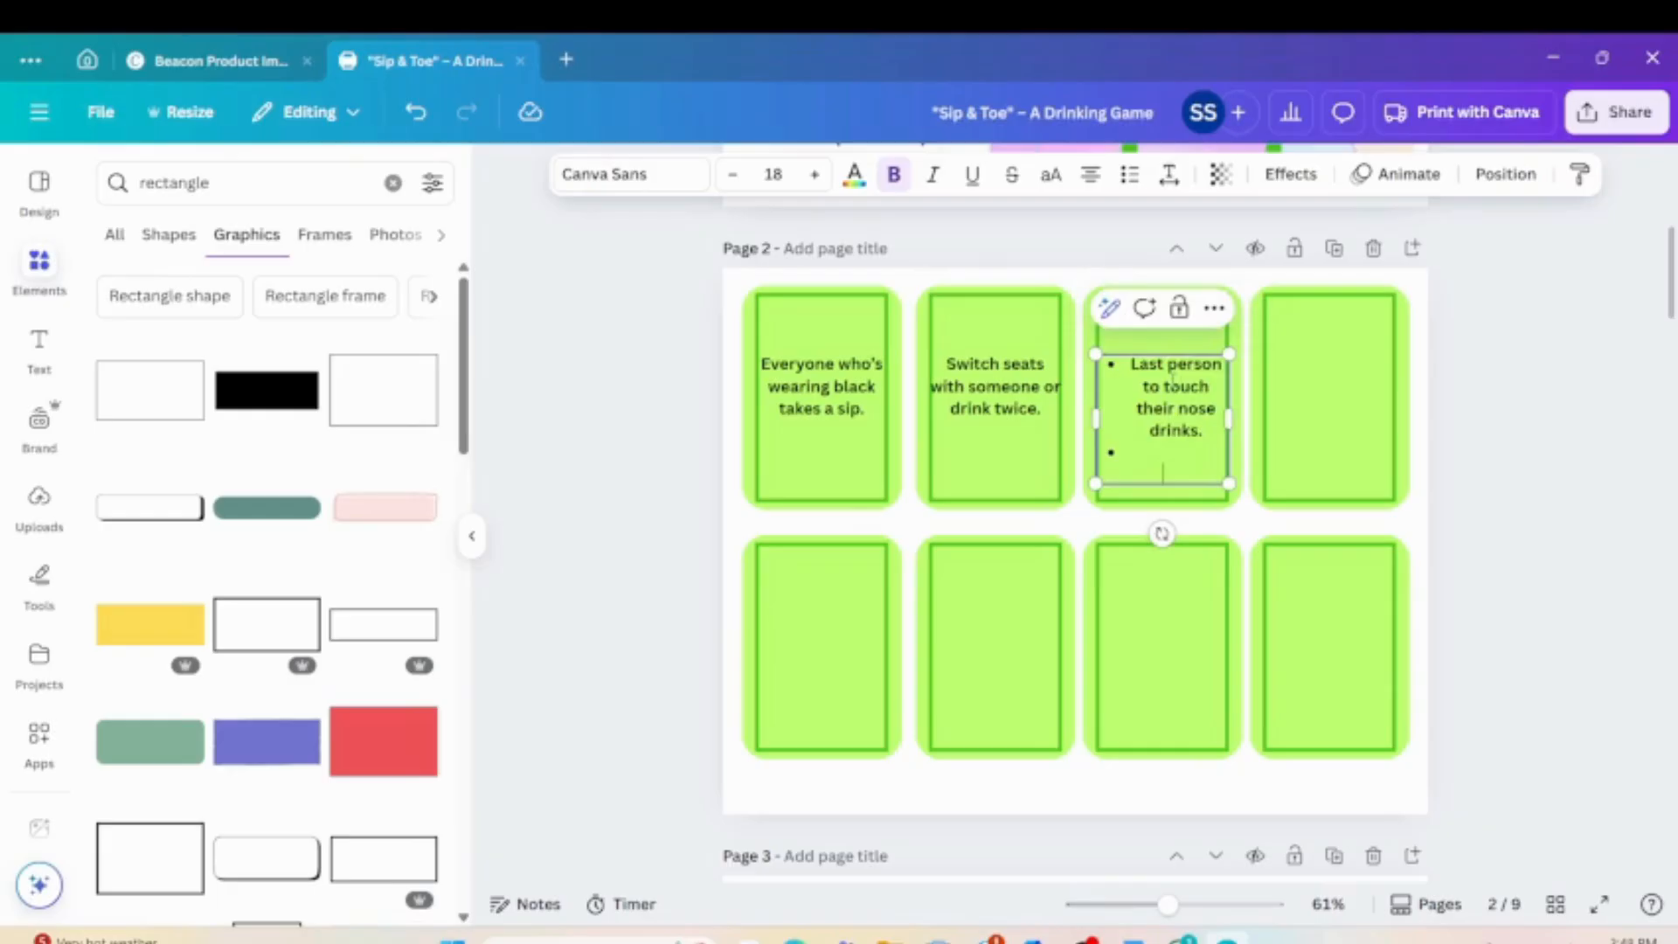
pyautogui.press('BackSpace')
pyautogui.press('BackSpace')
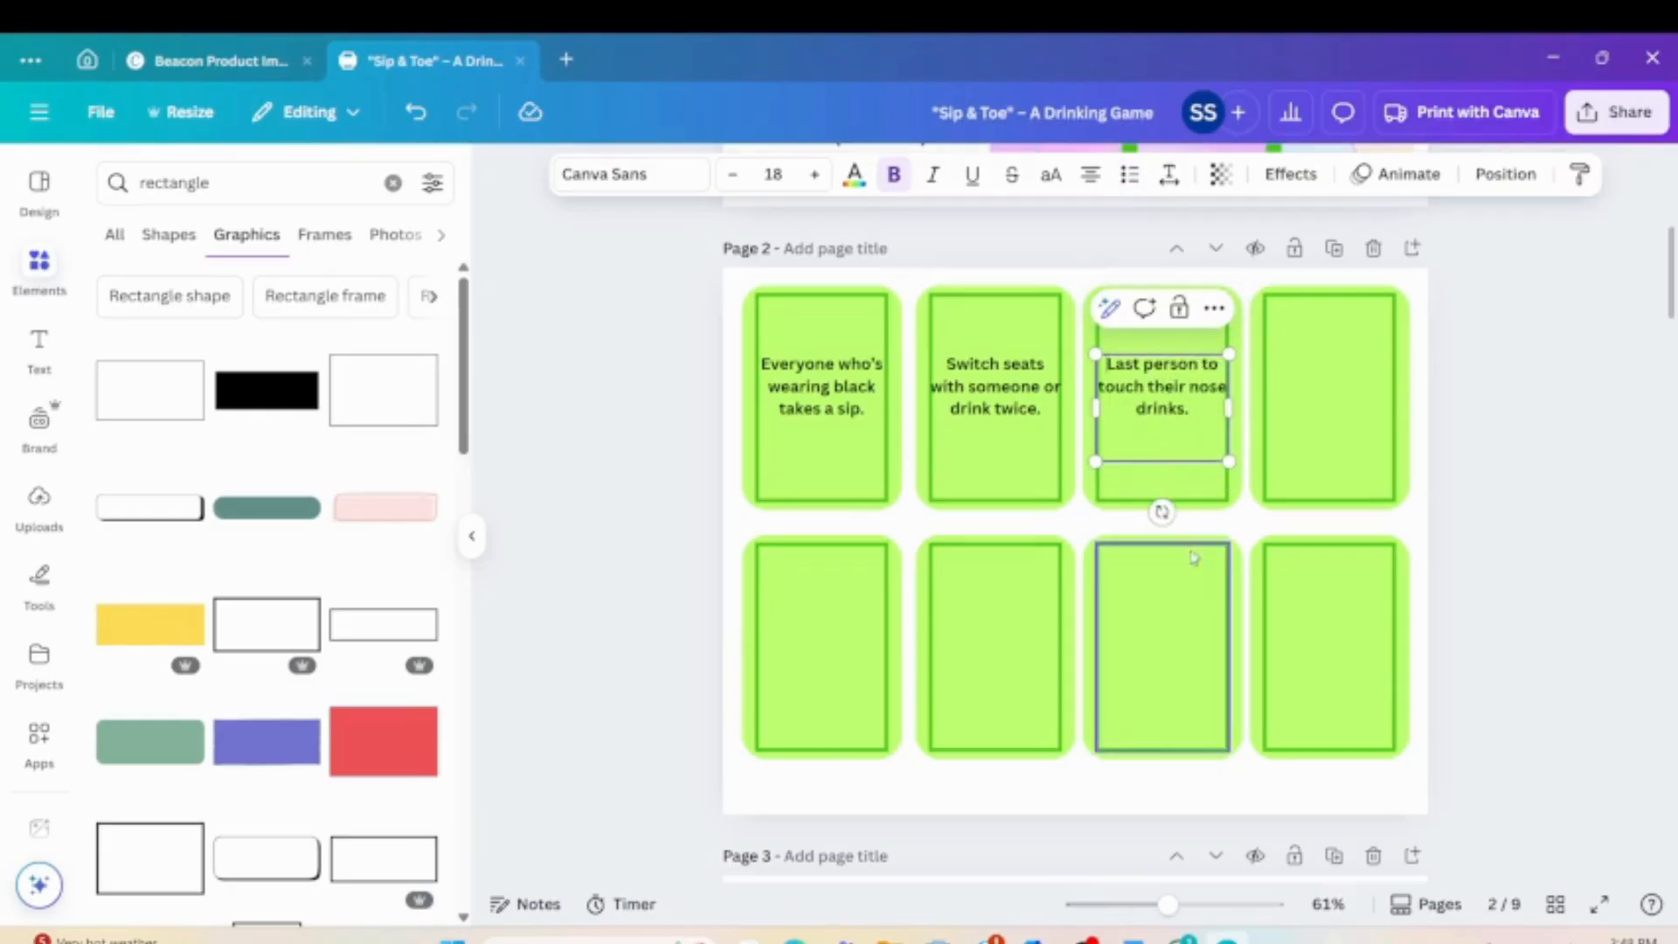
pyautogui.press('Escape')
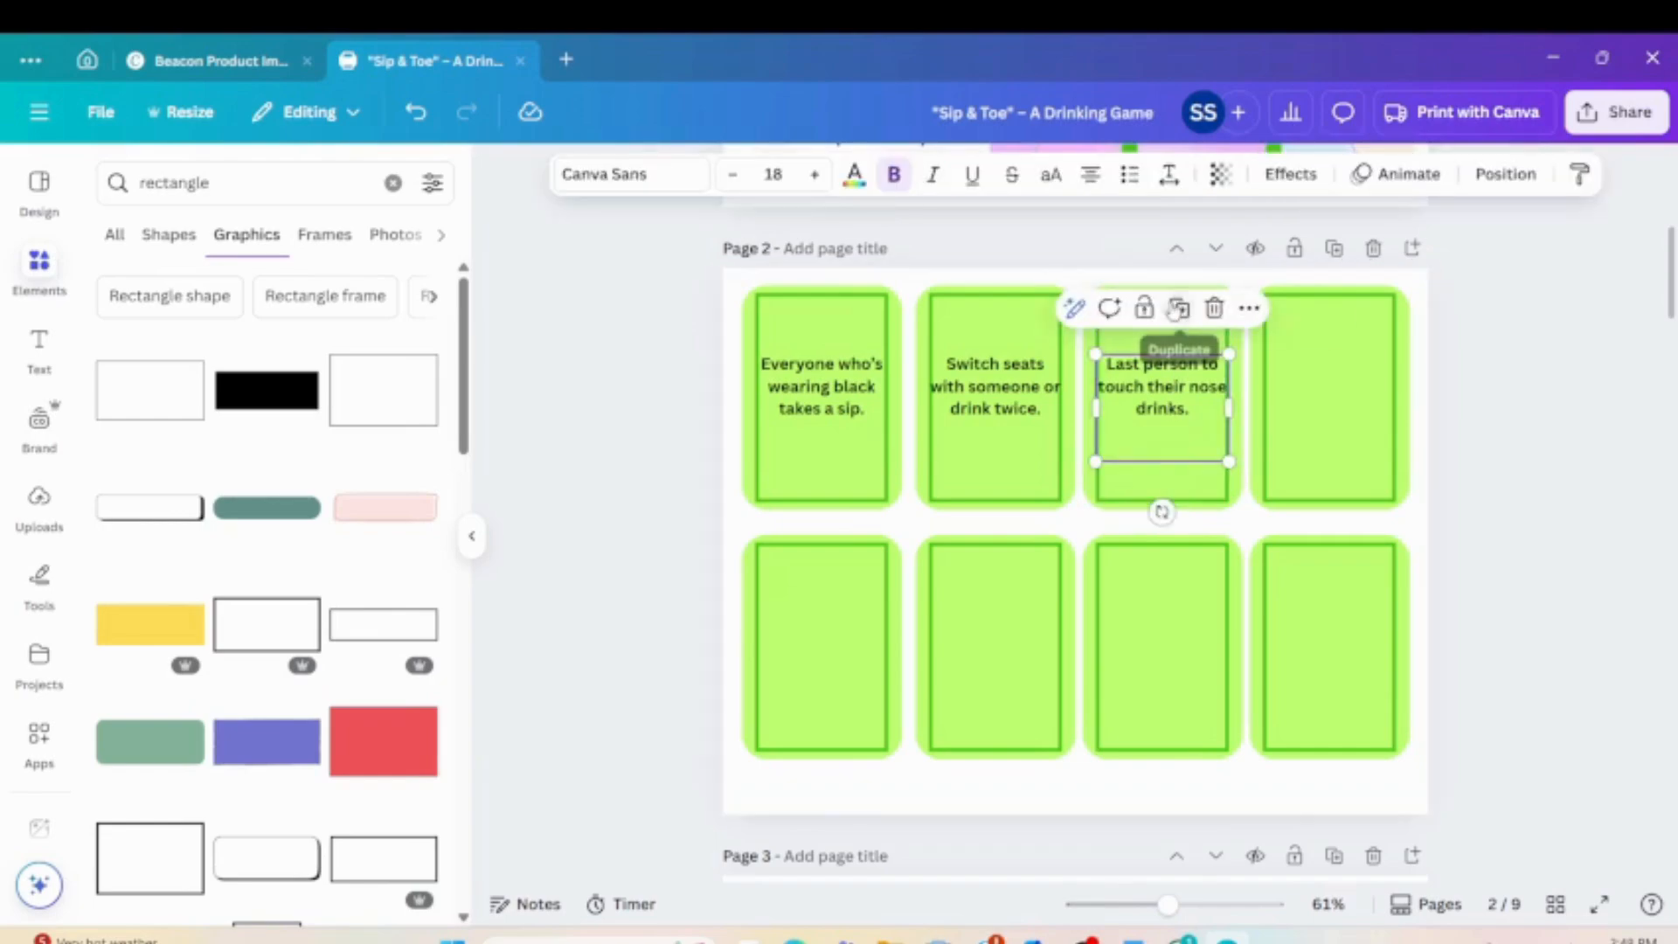
# Duplicate the third card's text and place the copy at the same height on the fourth card in the upper row.
pyautogui.hotkey('ctrl', 'd')
pyautogui.moveTo(1174, 399); pyautogui.dragTo(1323, 413)
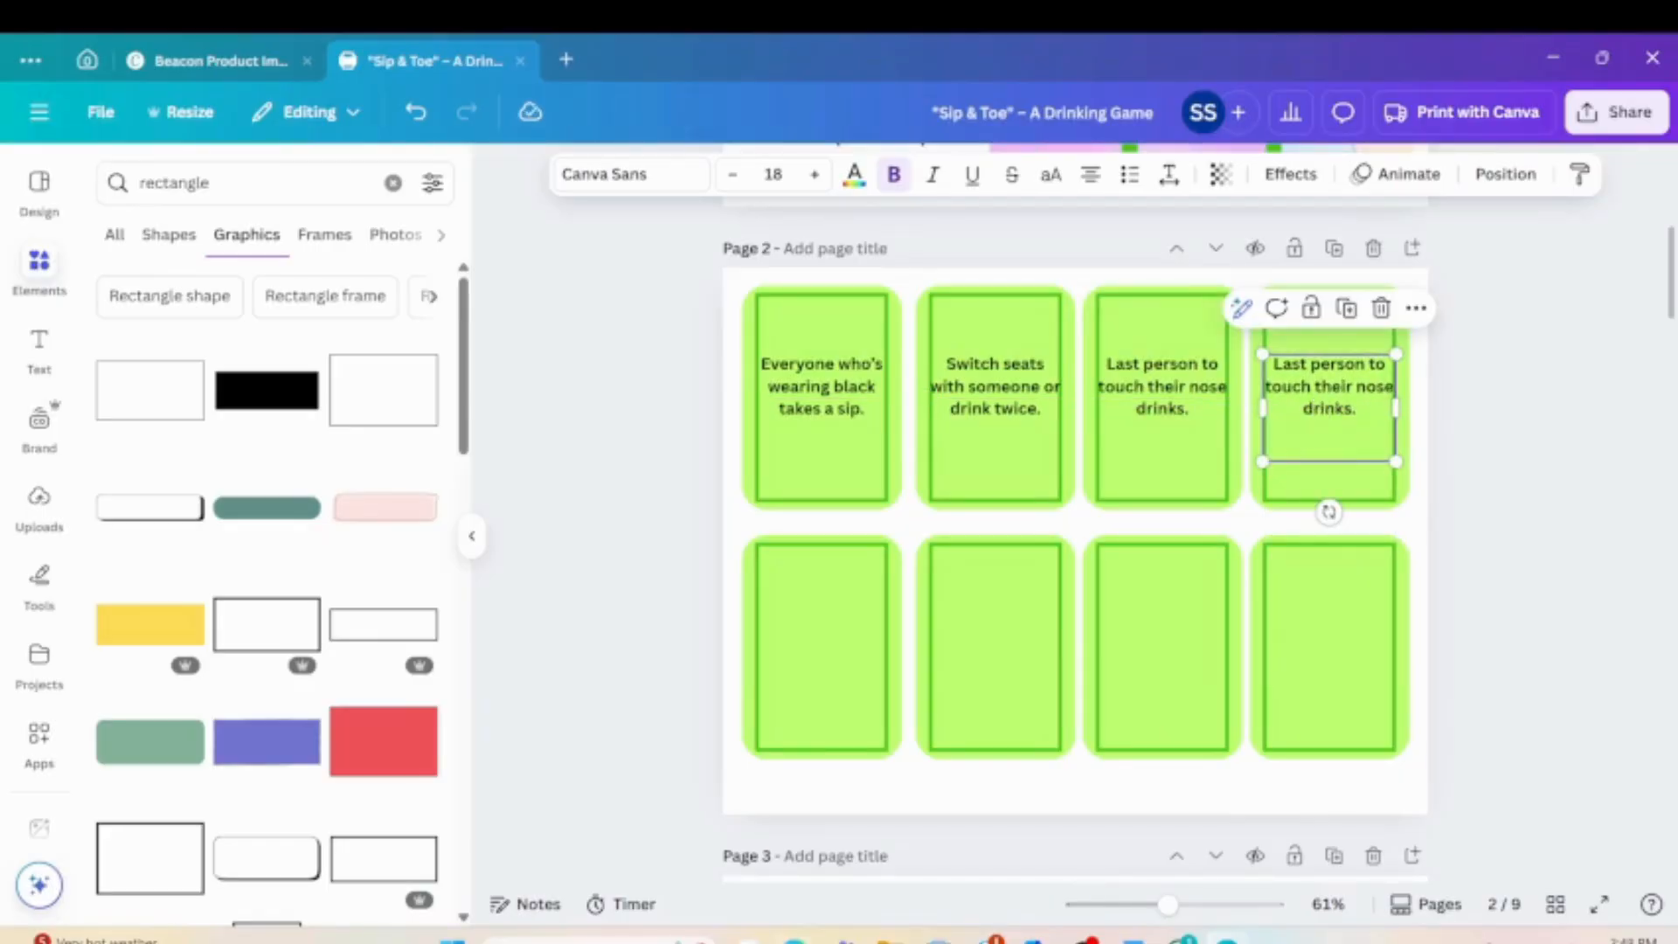
# Replace the text on page 2's fourth top-row card with "Pick someone to take 2 sips with you.".
pyautogui.click(795, 940)
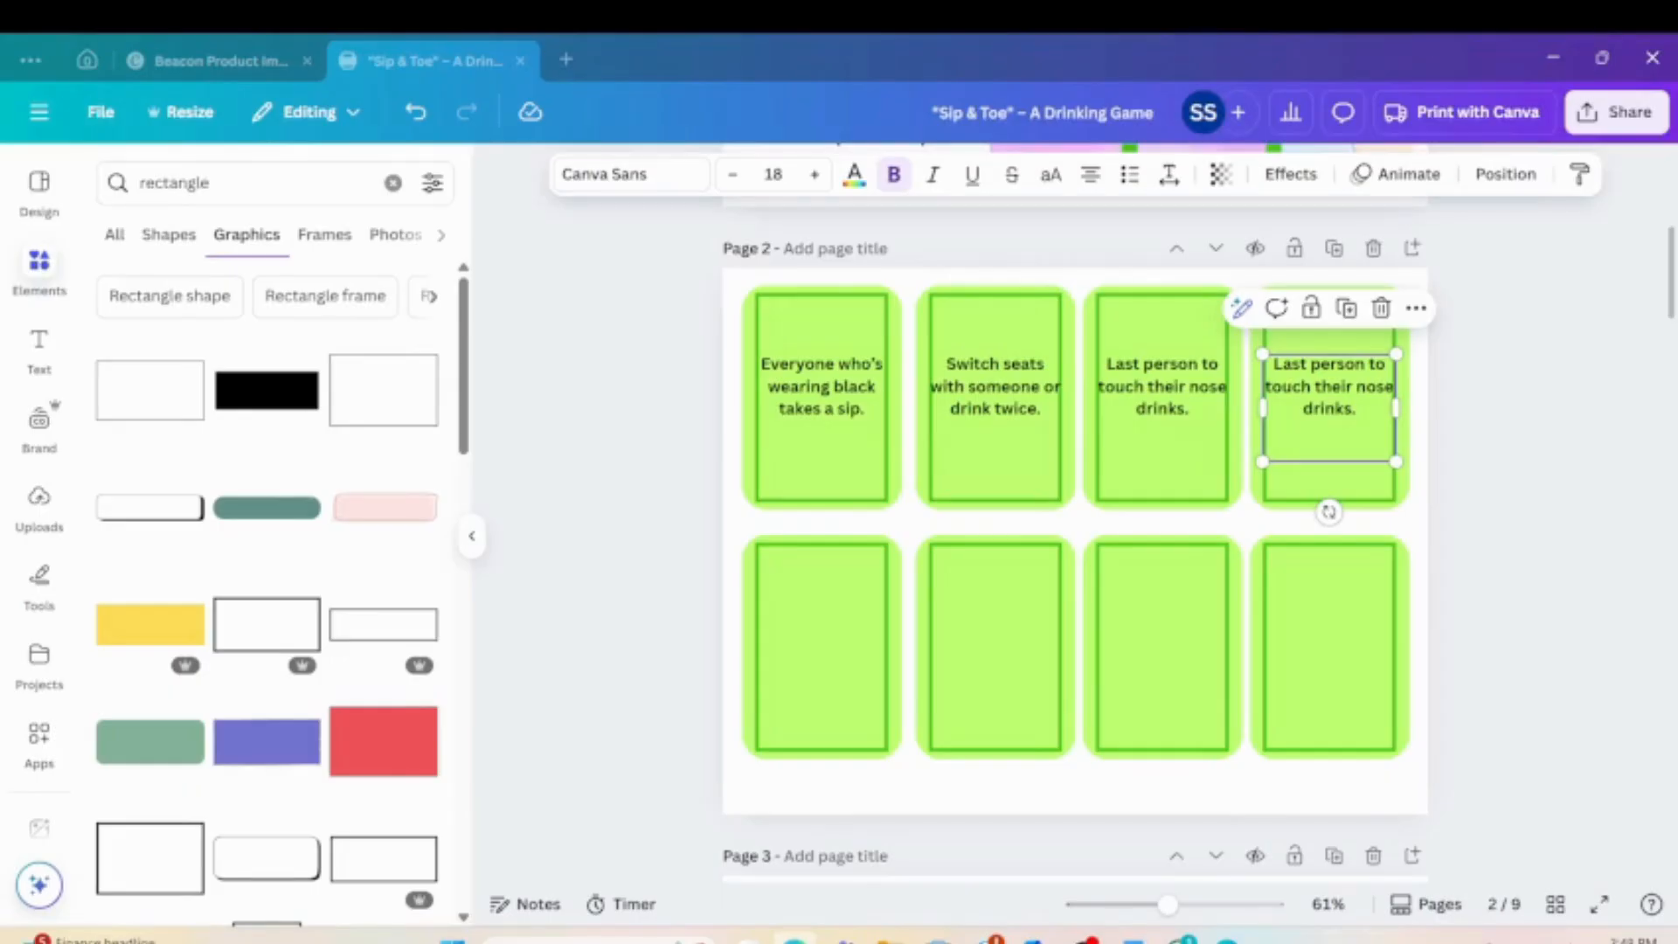
pyautogui.click(1330, 399)
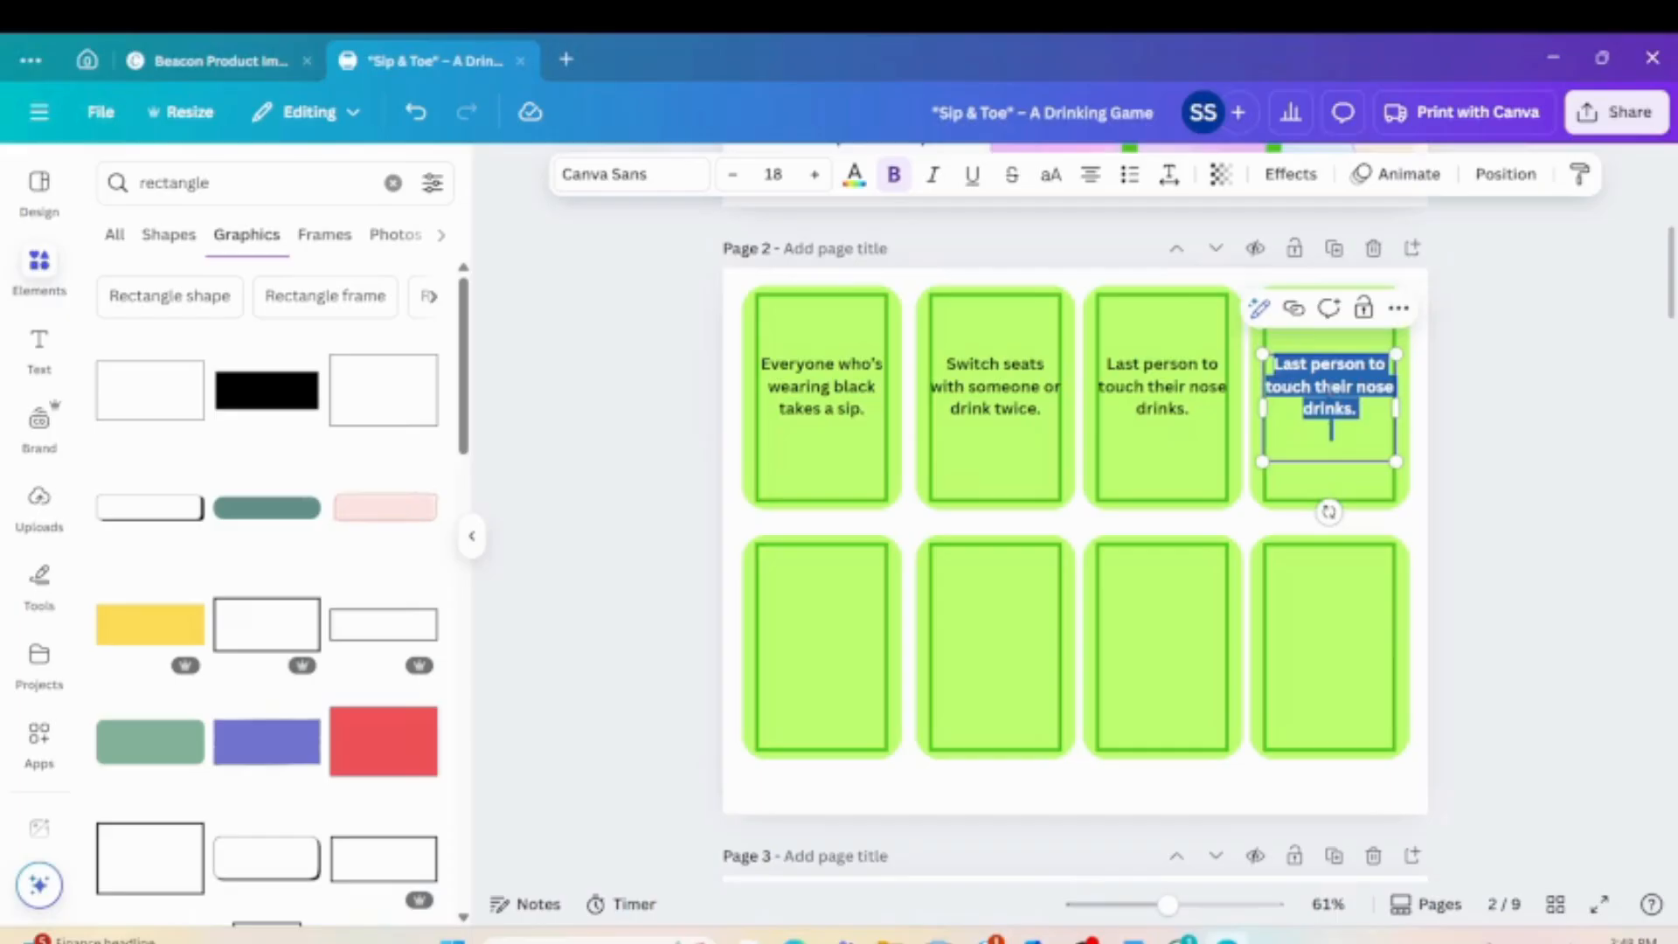
pyautogui.write('Pick someone to take 2 sips with you.')
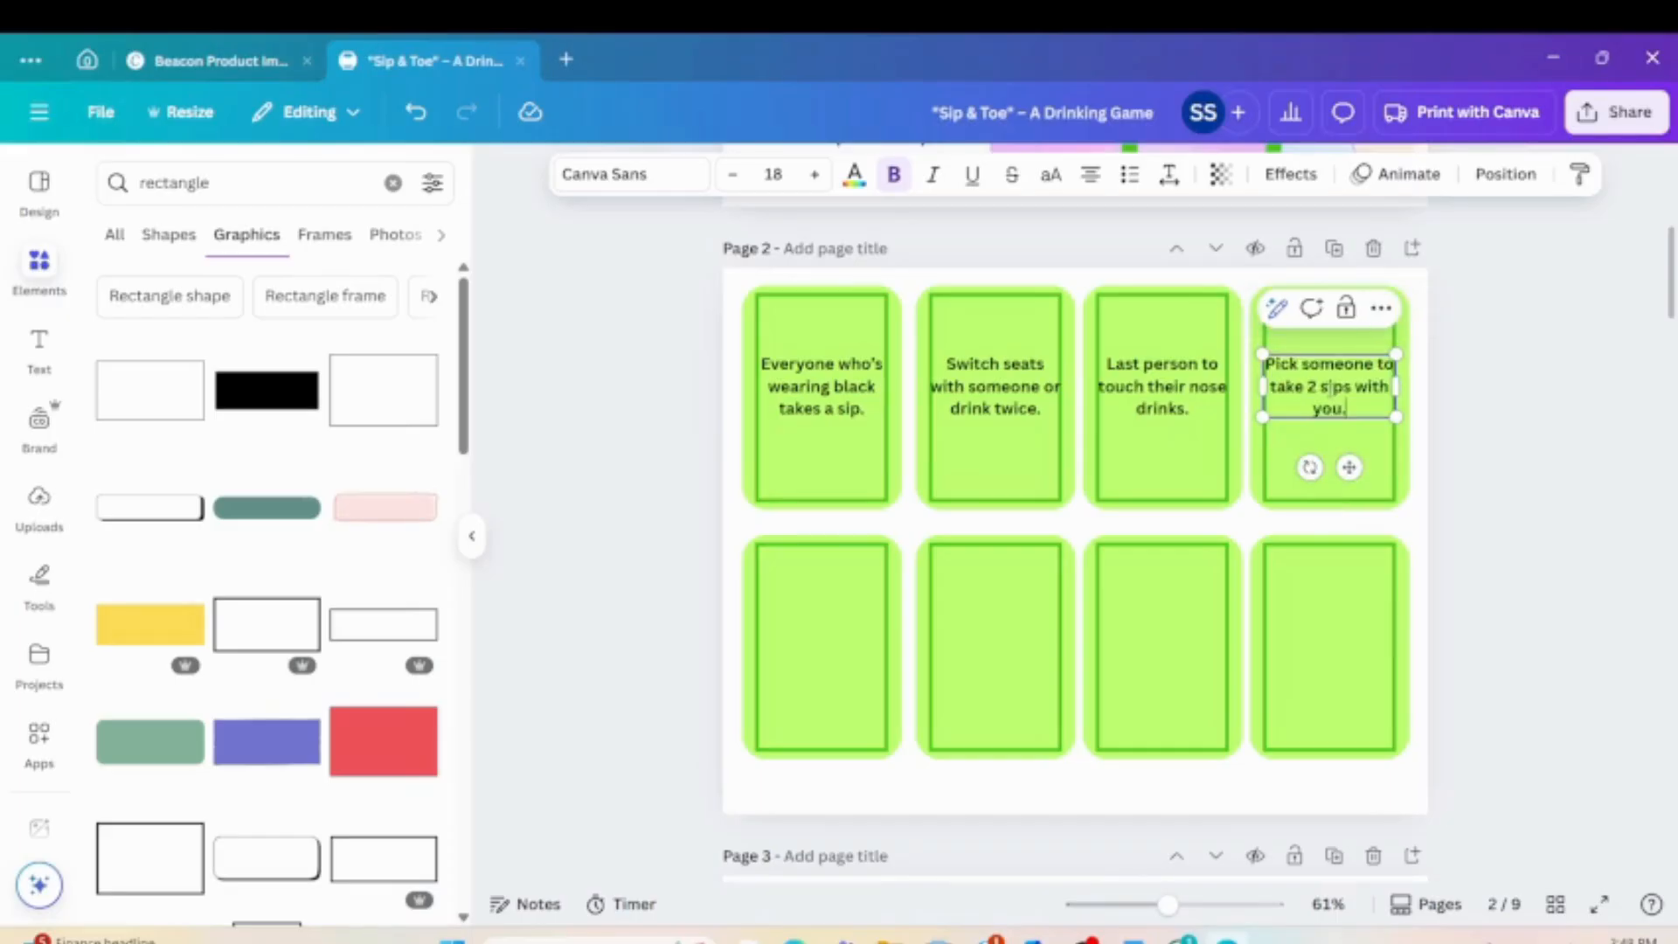
# Shrink the text boxes on the second and third top-row cards to font sizes 15.3 and 16.3 so they fit inside the borders.
pyautogui.click(1013, 387)
pyautogui.moveTo(928, 417); pyautogui.dragTo(934, 416)
pyautogui.moveTo(1059, 404); pyautogui.dragTo(1049, 407)
pyautogui.click(1137, 411)
pyautogui.moveTo(1097, 459); pyautogui.dragTo(1102, 455)
pyautogui.moveTo(1227, 455); pyautogui.dragTo(1221, 449)
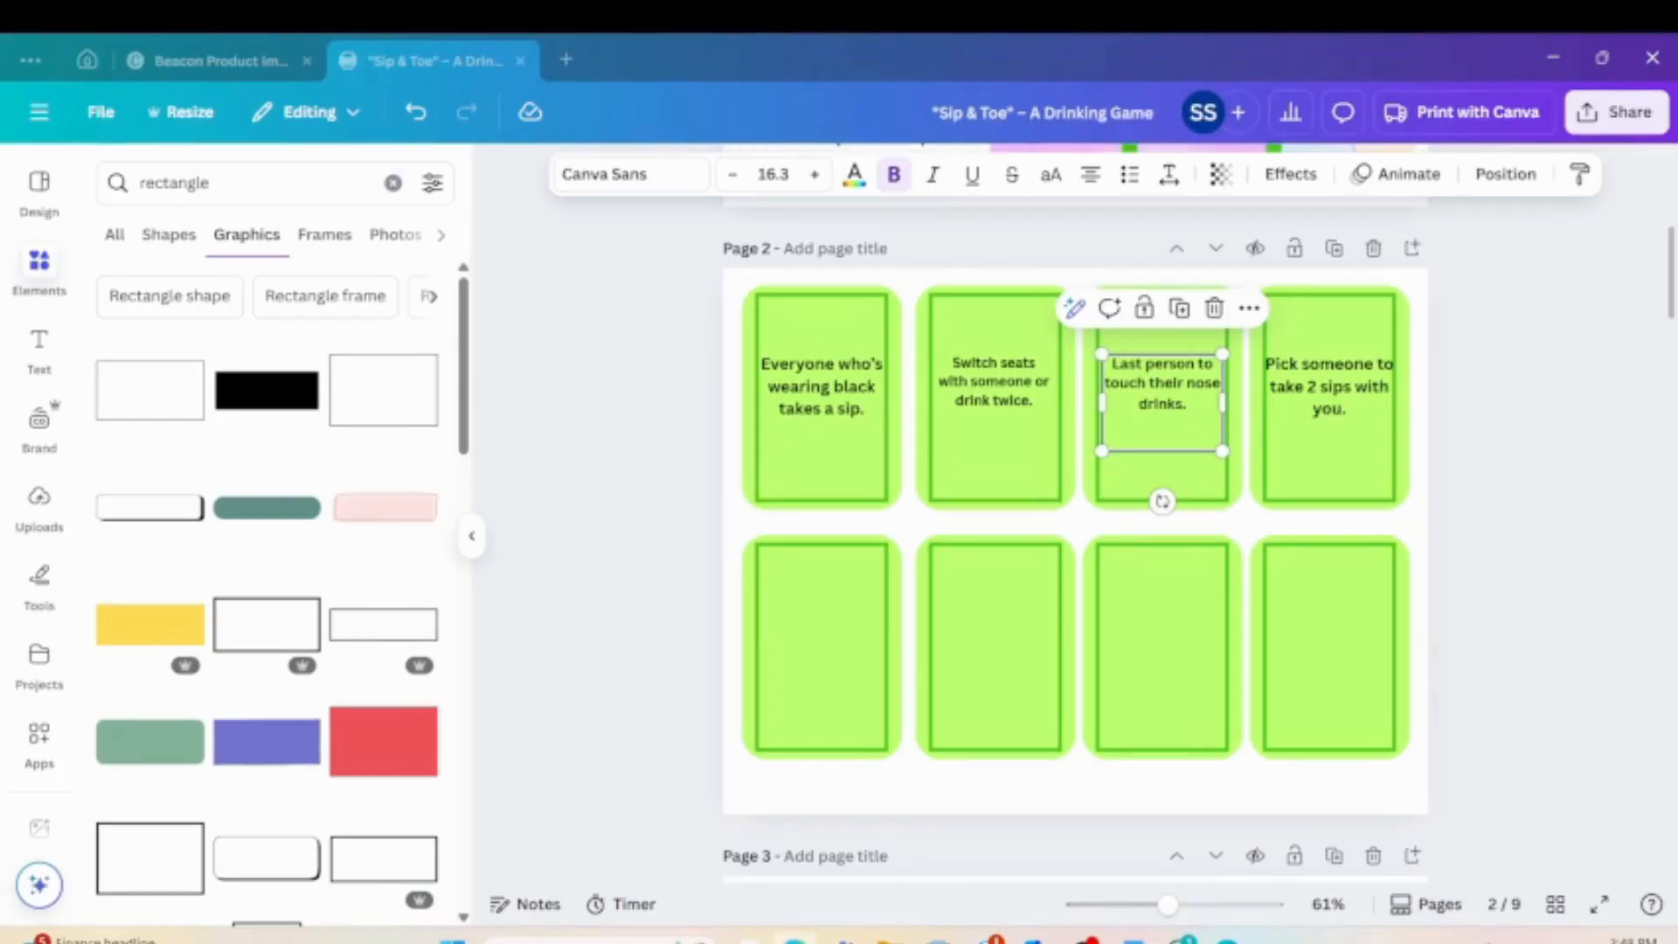
# Duplicate the "Everyone who's wearing black takes a sip." text box onto each of the four bottom-row cards.
pyautogui.click(816, 376)
pyautogui.moveTo(815, 376); pyautogui.dragTo(998, 654)
pyautogui.click(1012, 551)
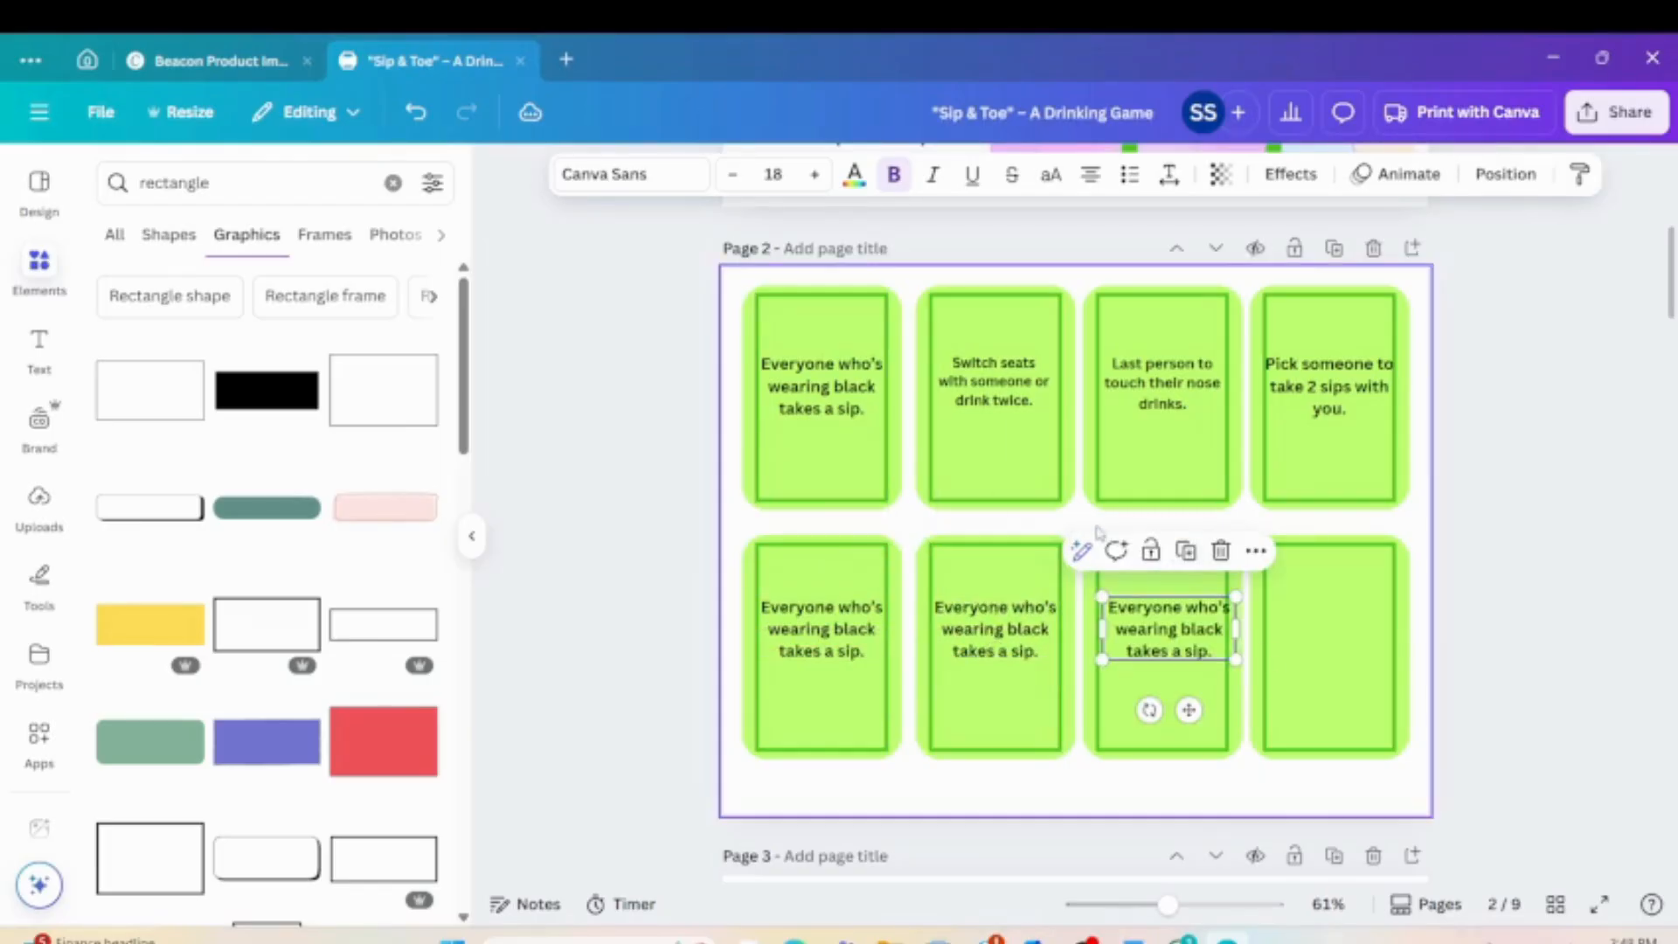
pyautogui.click(1185, 550)
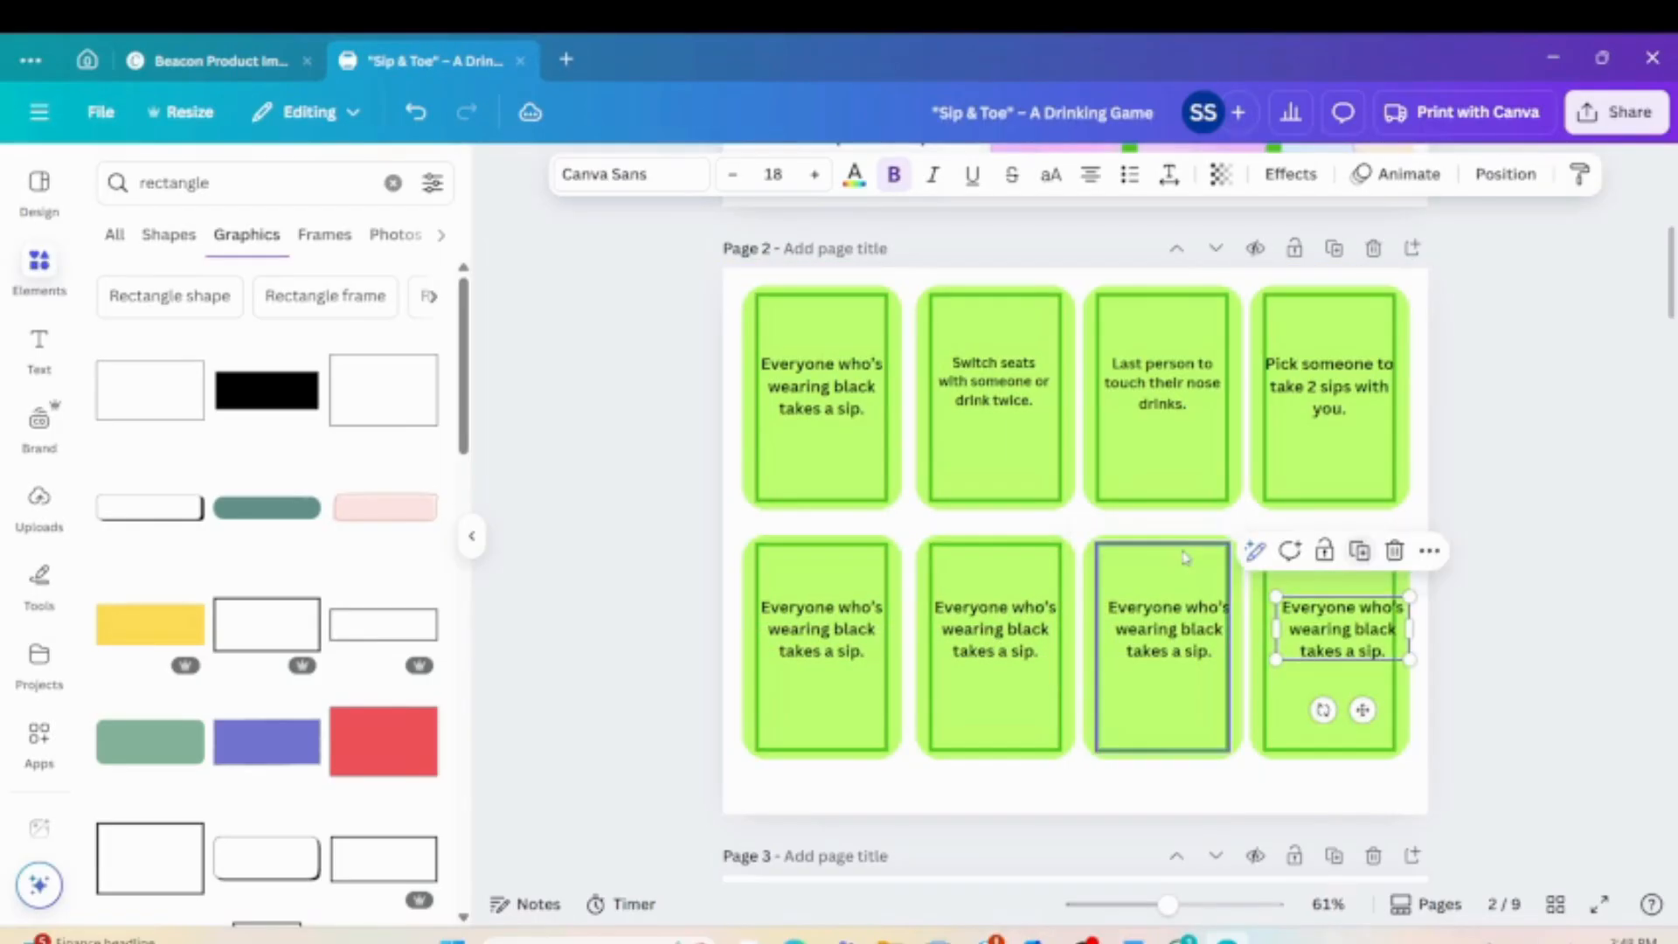
# Replace the first bottom-row card's text with "Everyone with an iPhone drinks." and remove its bullet formatting.
pyautogui.click(830, 636)
pyautogui.click(830, 636)
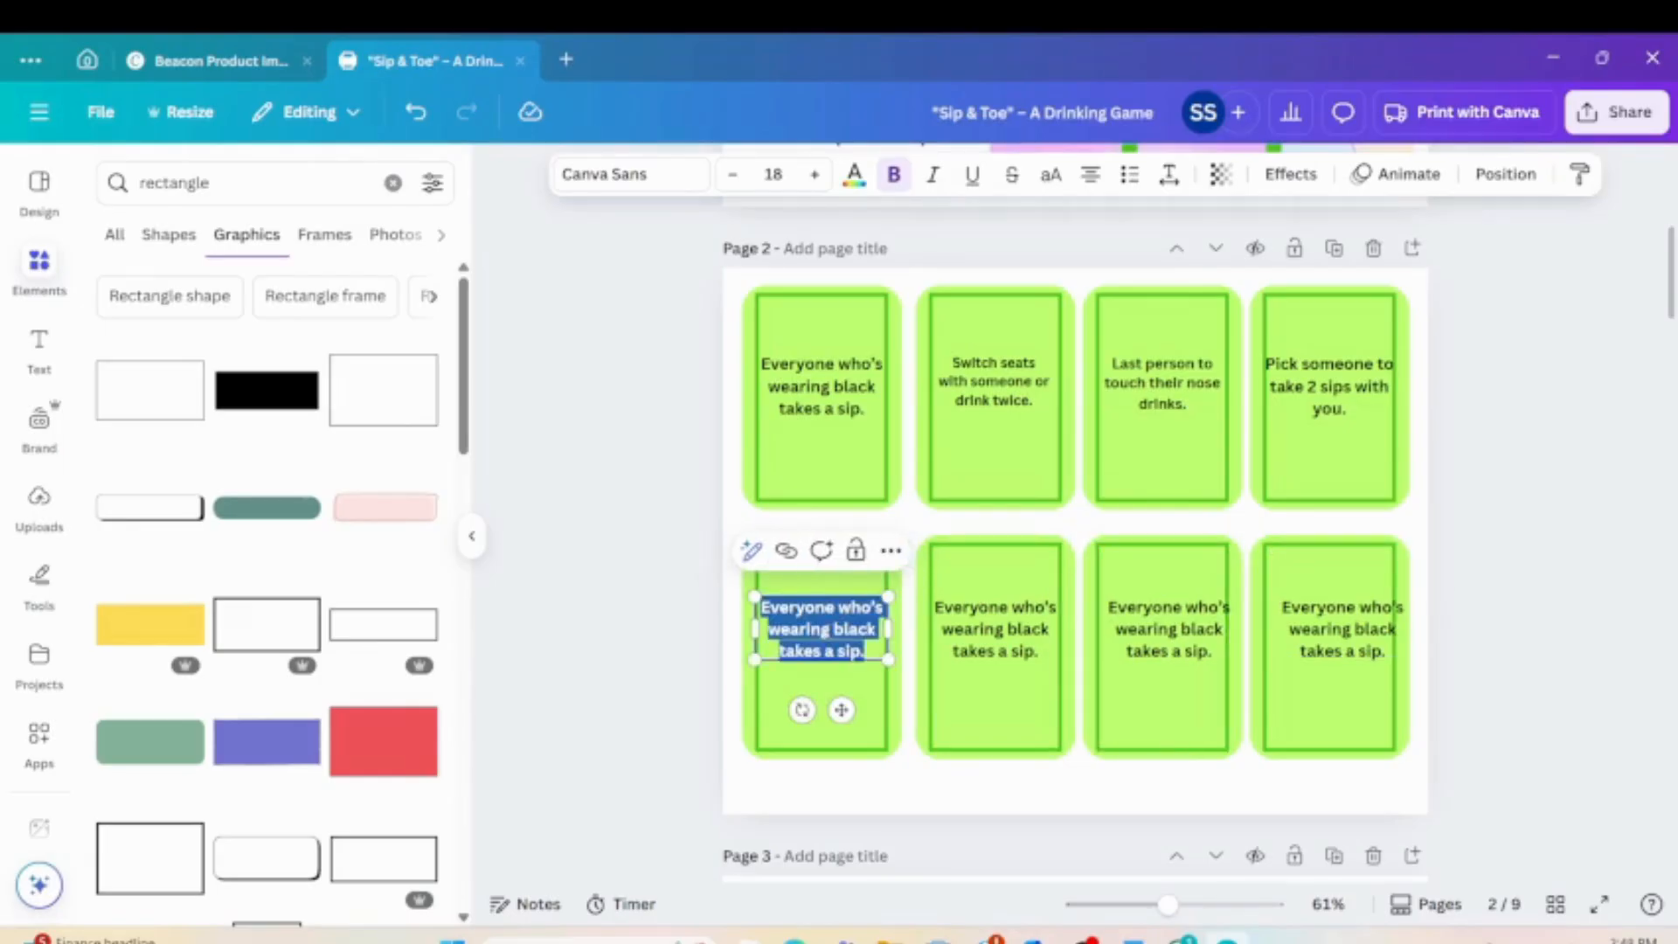
pyautogui.press('Escape')
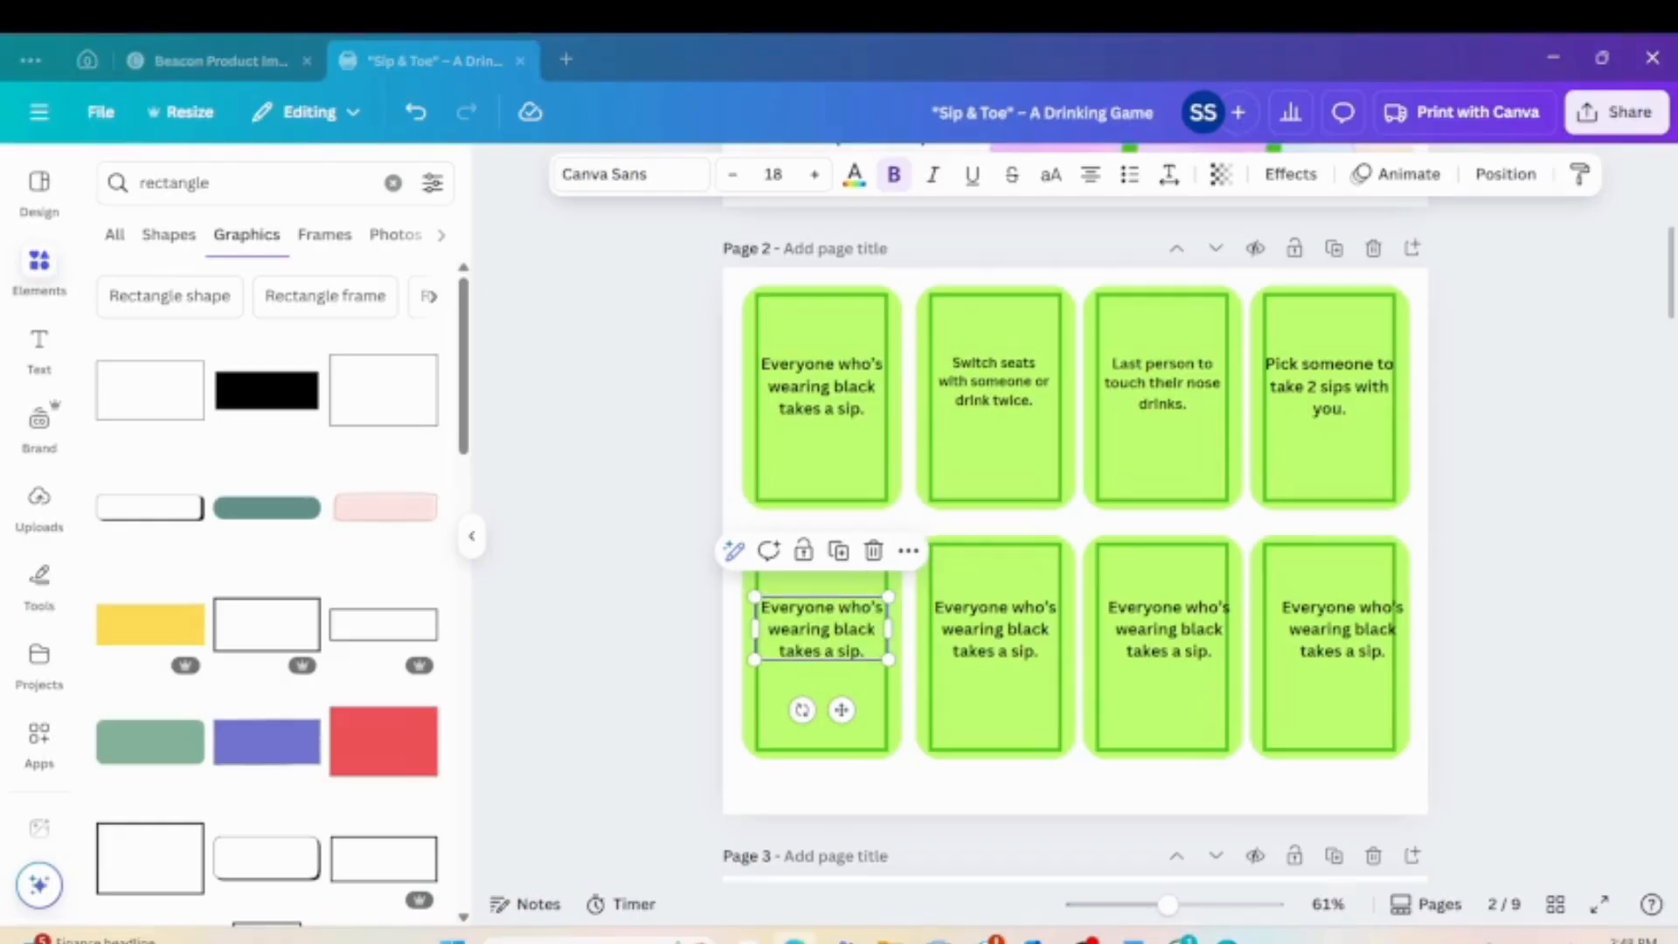
pyautogui.click(828, 624)
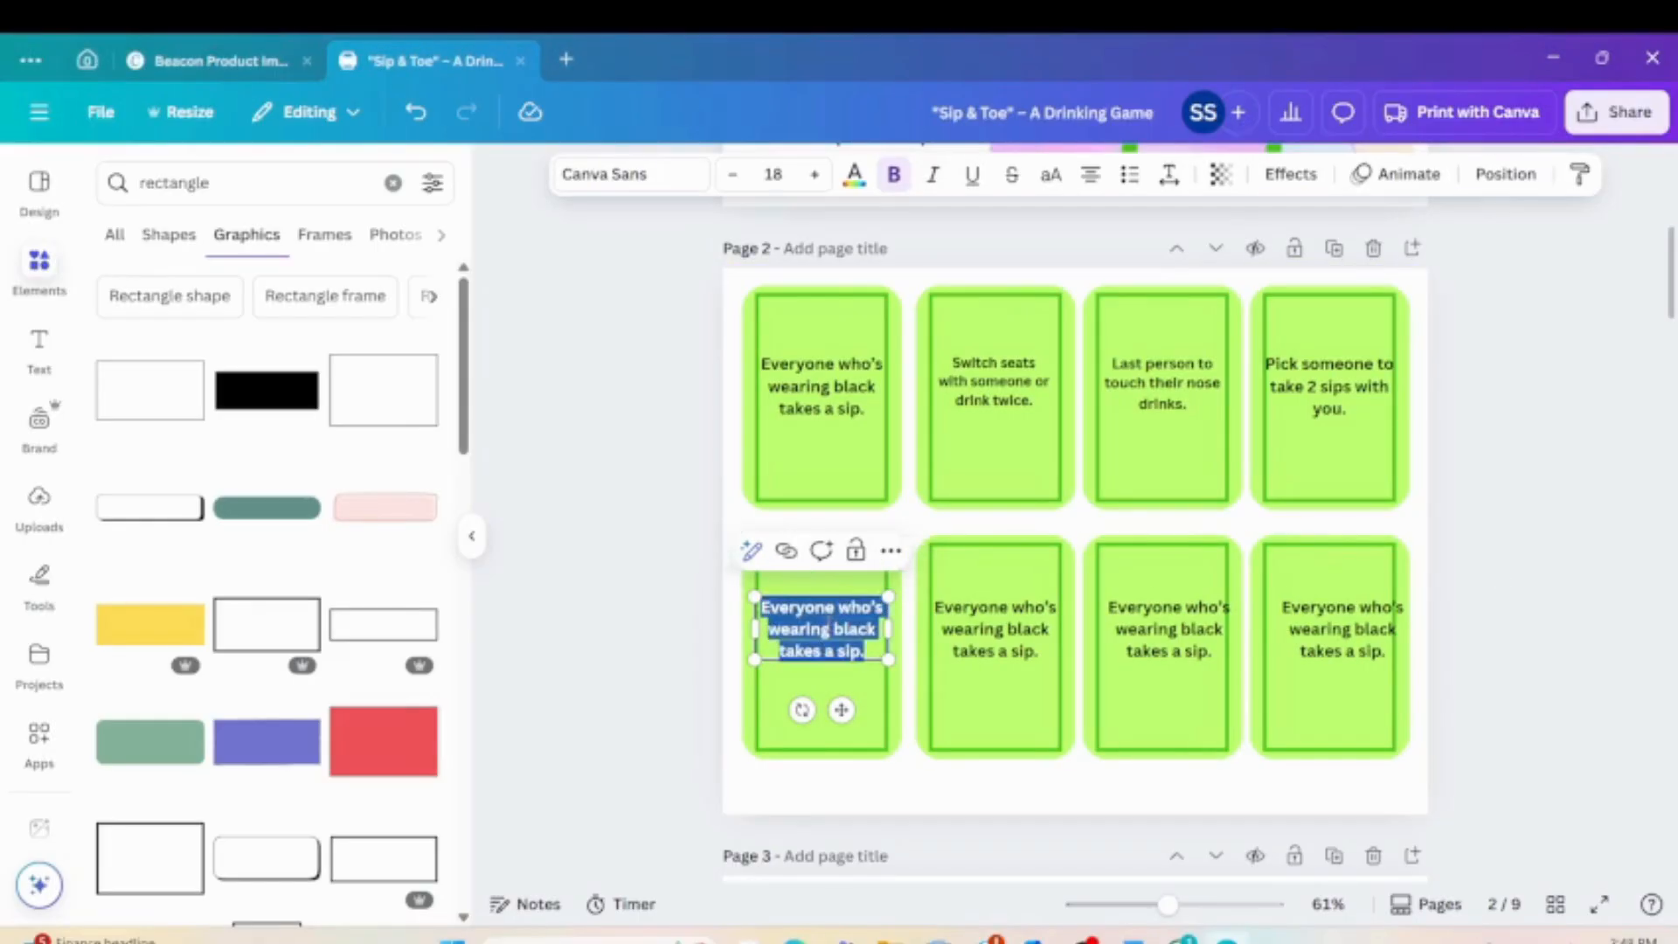
pyautogui.write('Everyone with an iPhone drinks.')
pyautogui.press('BackSpace')
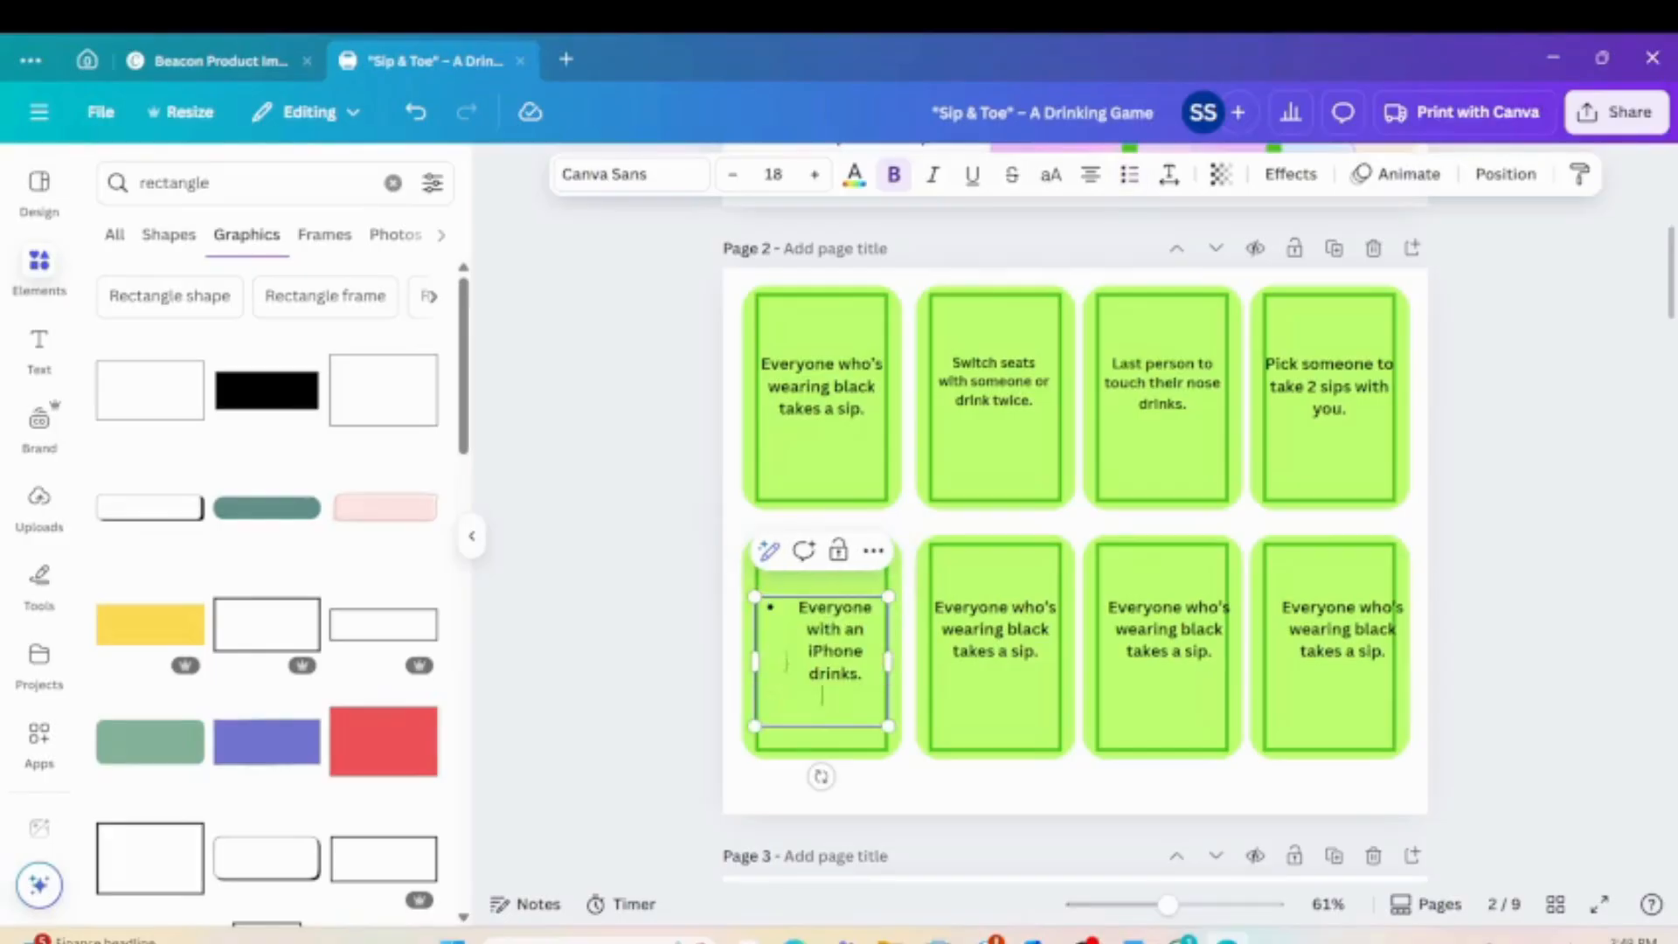
pyautogui.press('BackSpace')
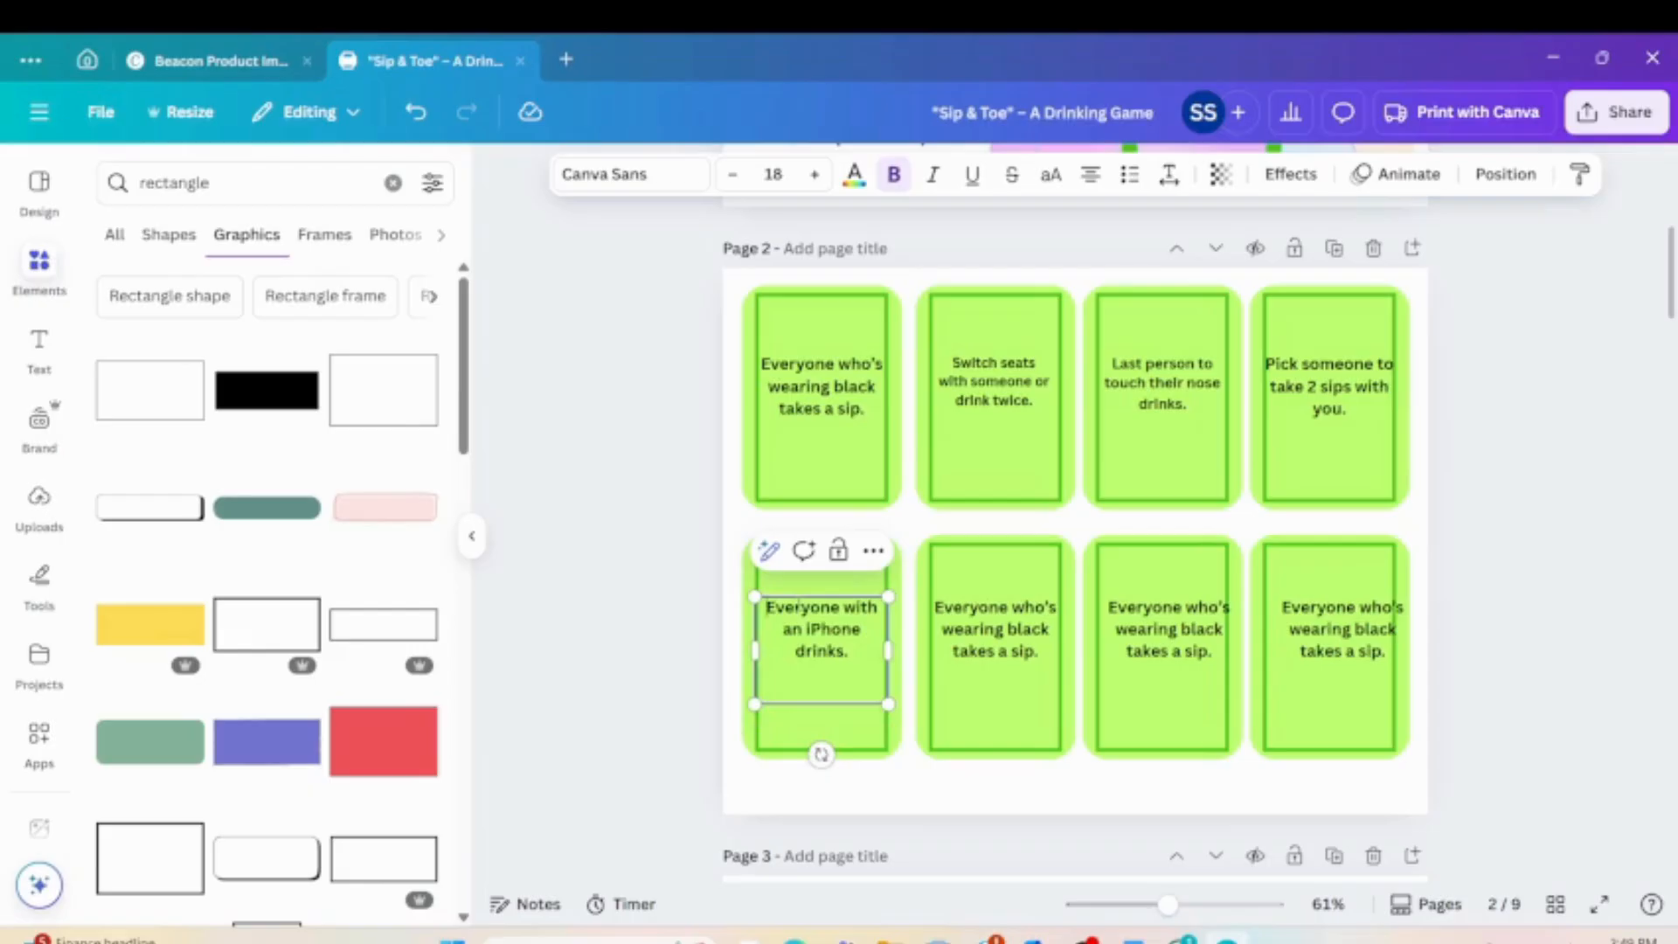
# Replace the second bottom-row card's text with "Point at someone—last one to point drinks.".
pyautogui.hotkey('alt', 'Tab')
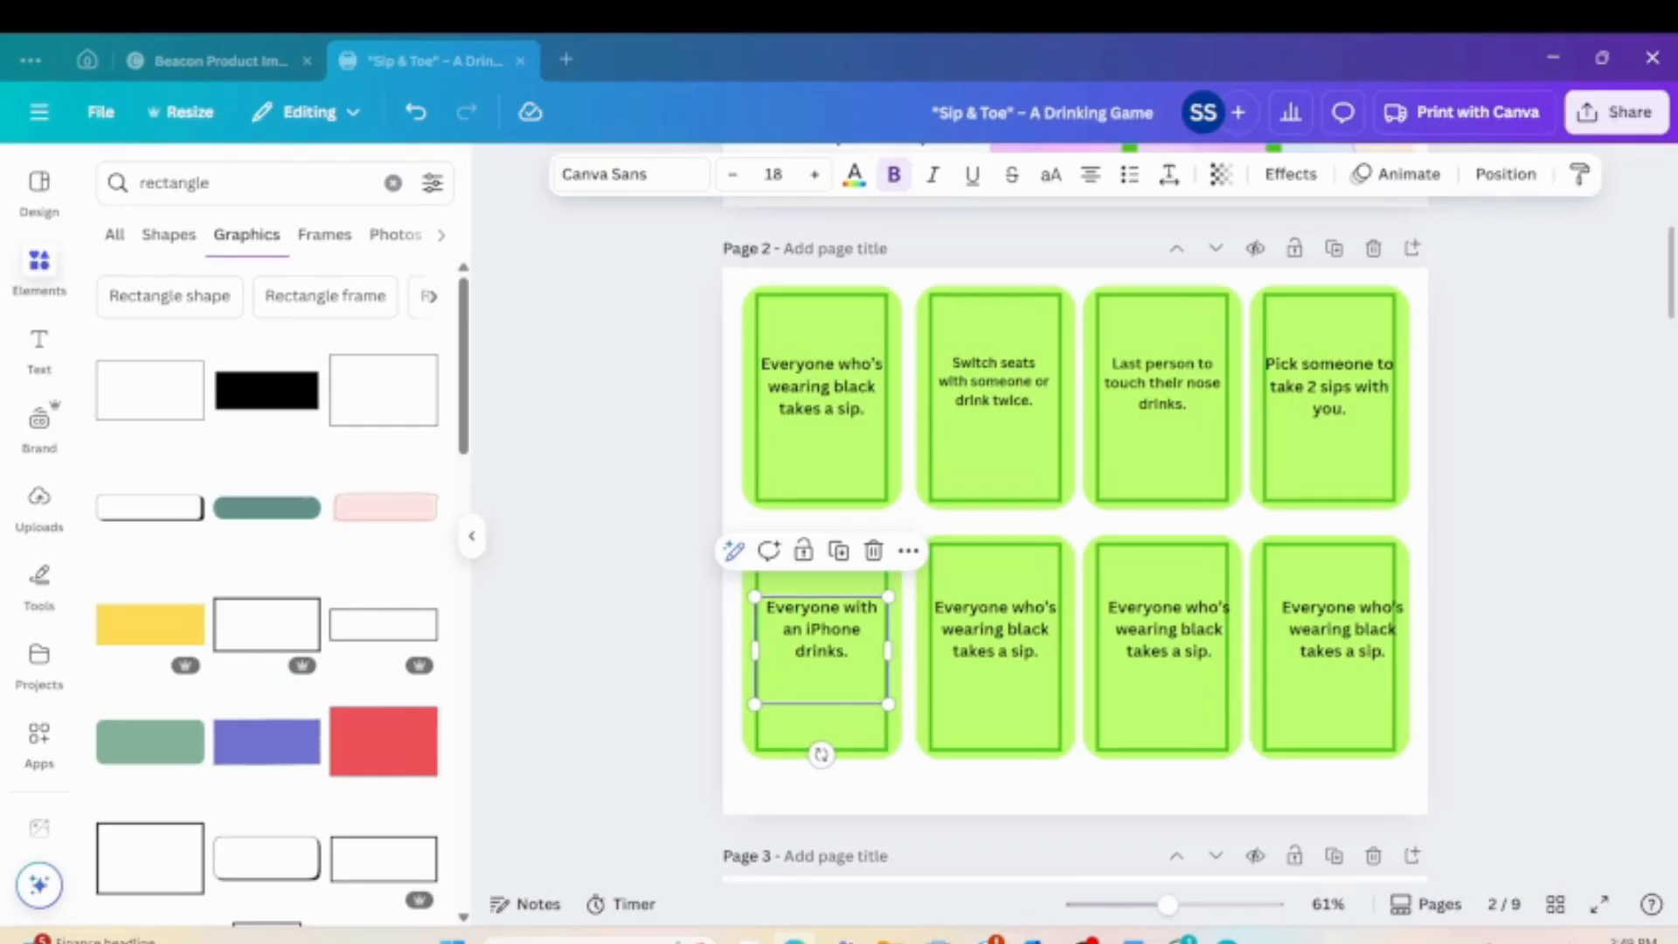
pyautogui.click(994, 629)
pyautogui.doubleClick(987, 631)
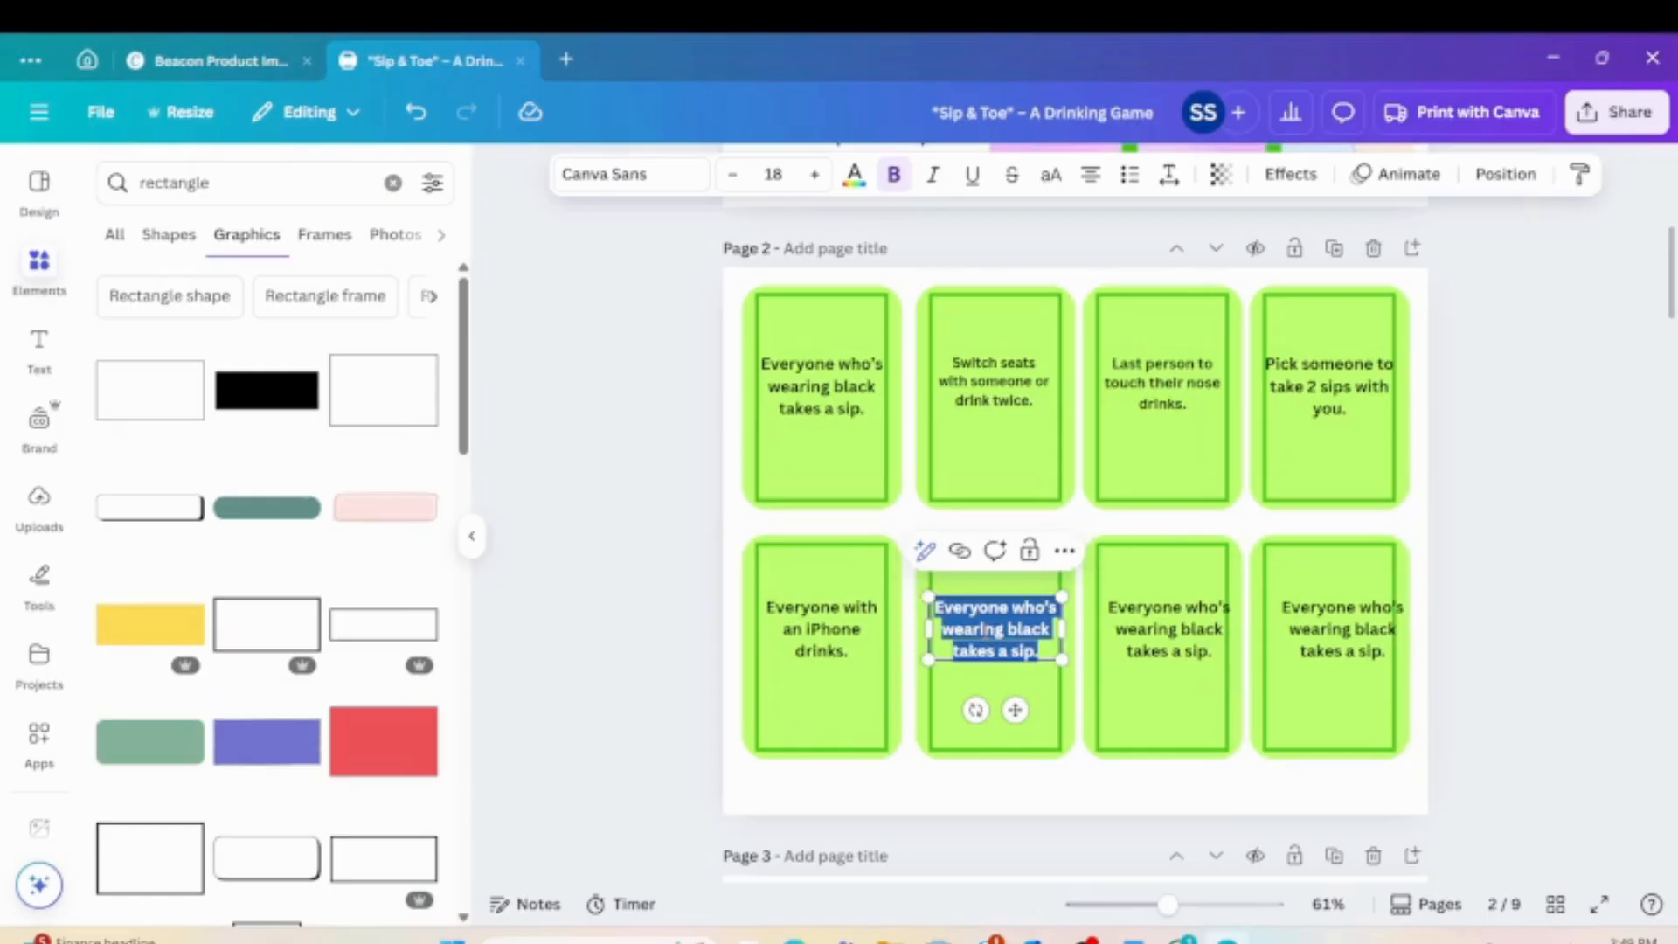
pyautogui.write('Point at someone—last one to point drinks.')
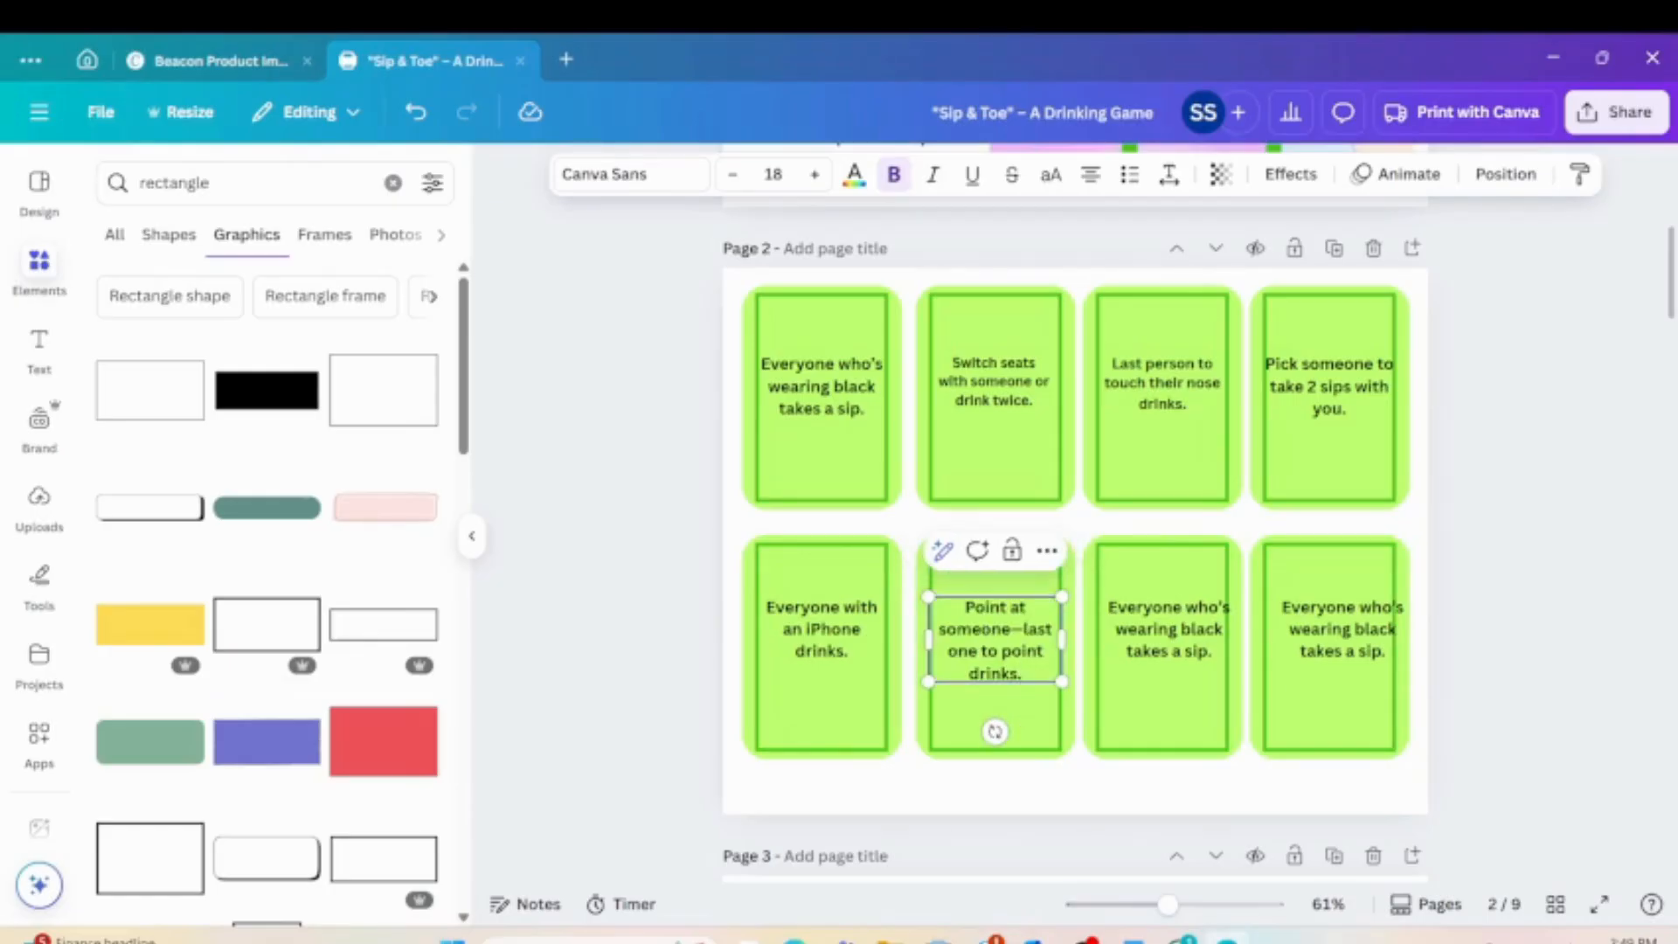
# Replace the third bottom-row card's text with "Tallest person at the table gives out 2 sips.".
pyautogui.hotkey('alt', 'Tab')
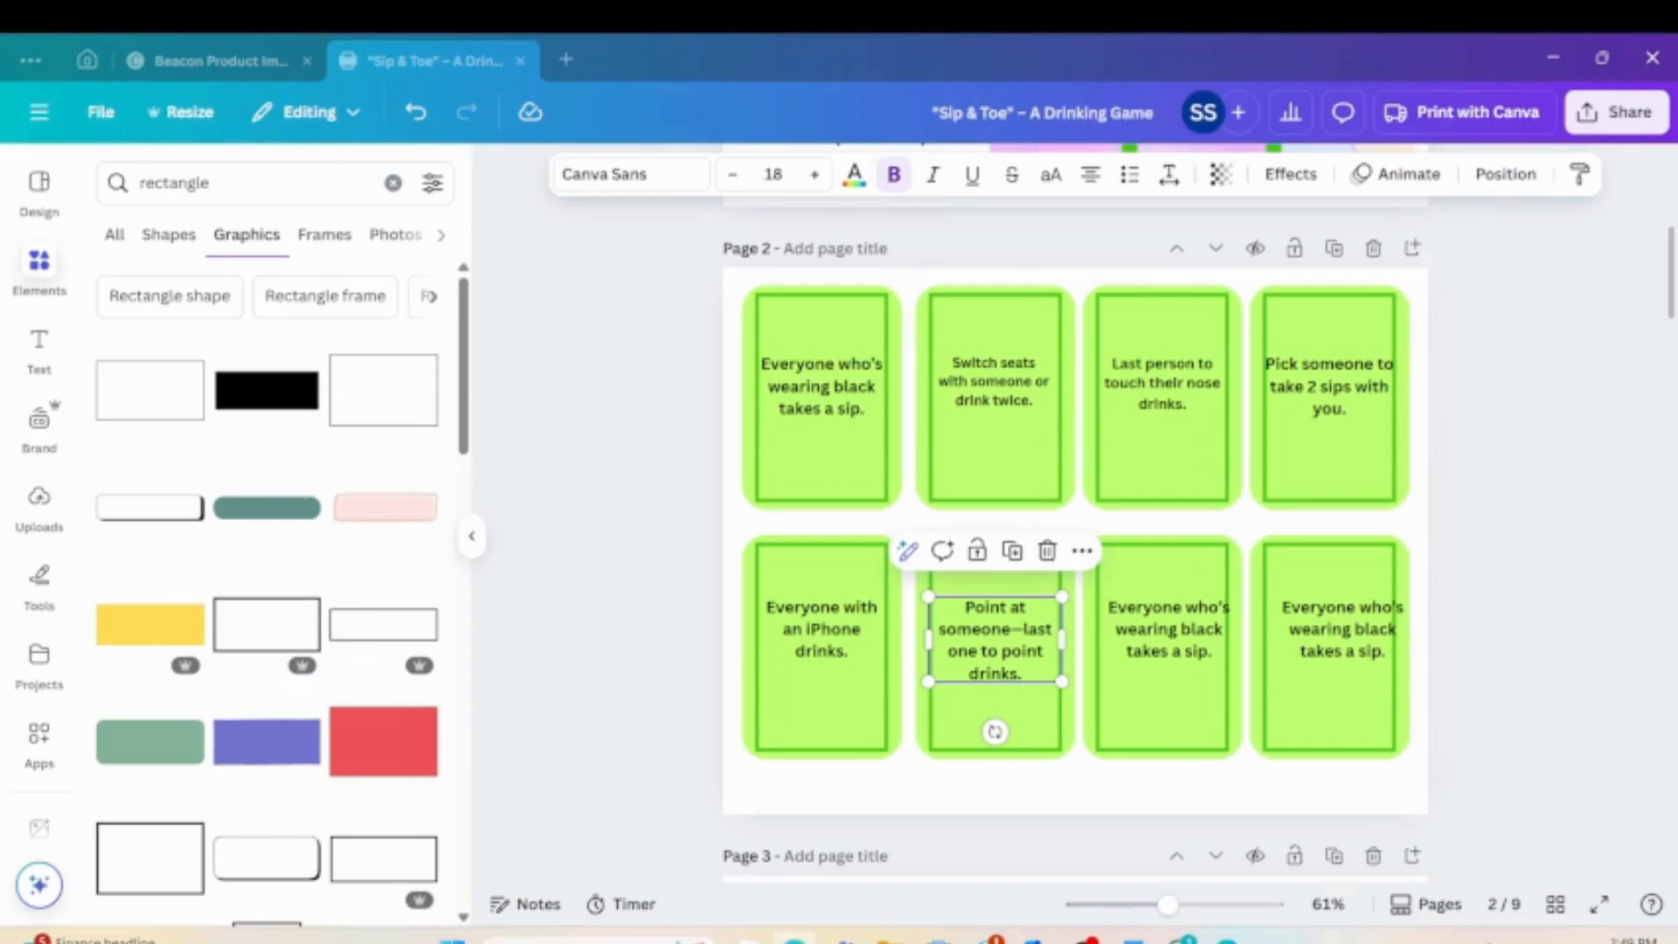
pyautogui.click(1121, 640)
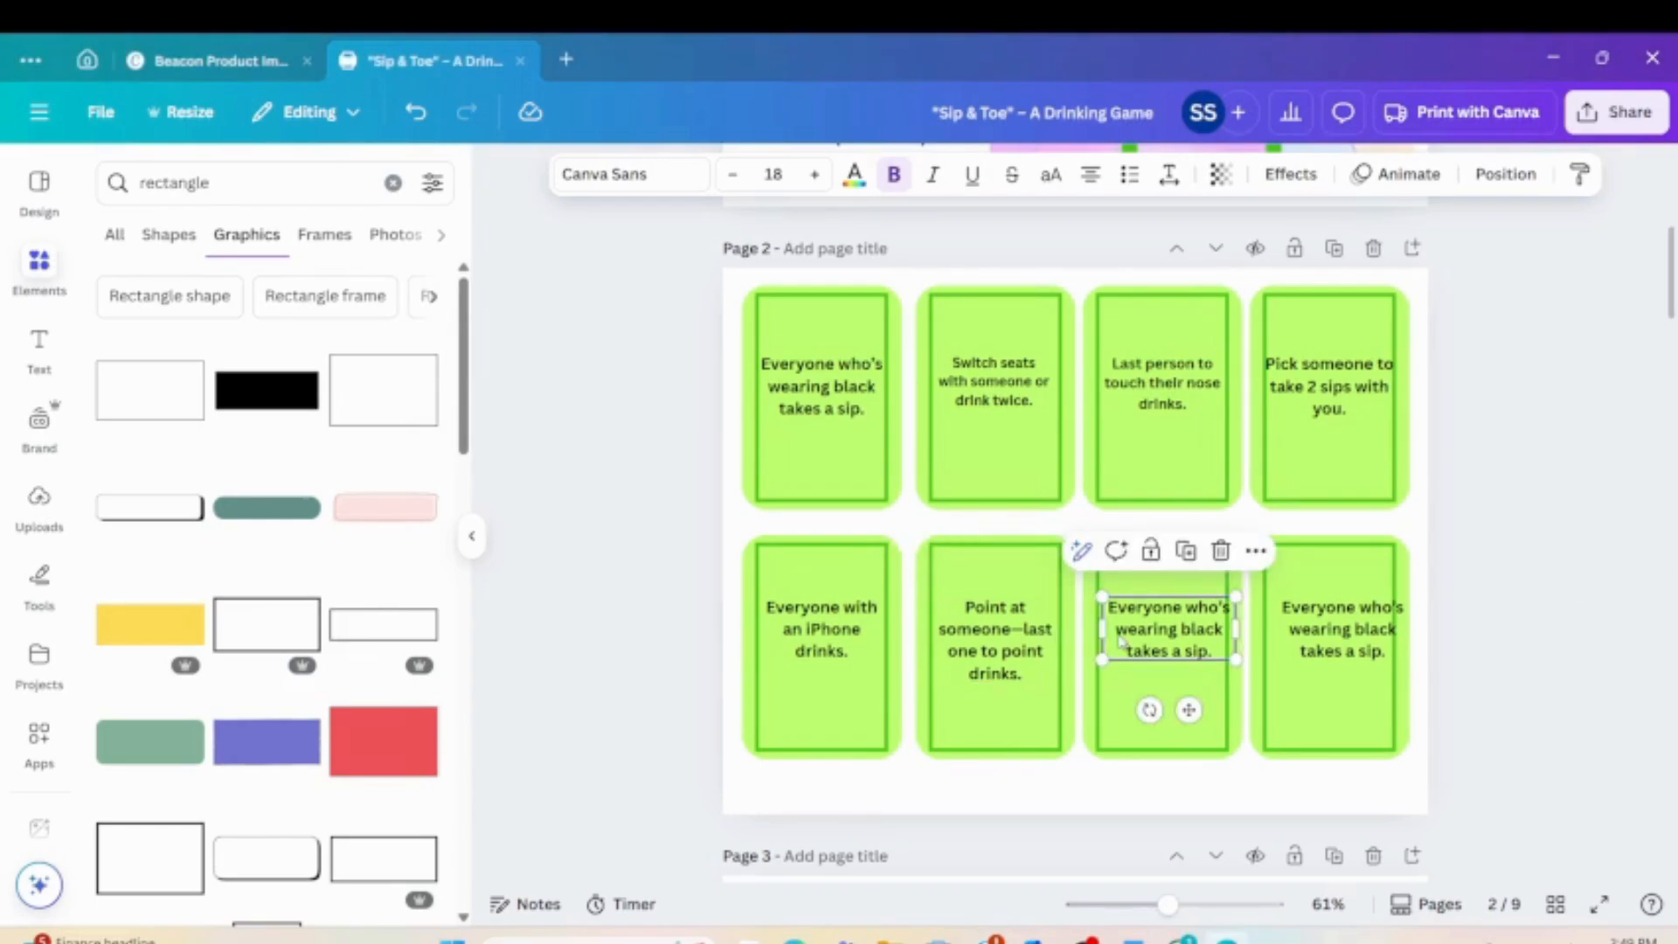
pyautogui.doubleClick(1121, 640)
pyautogui.write('Tallest person at the table gives out 2 sips.')
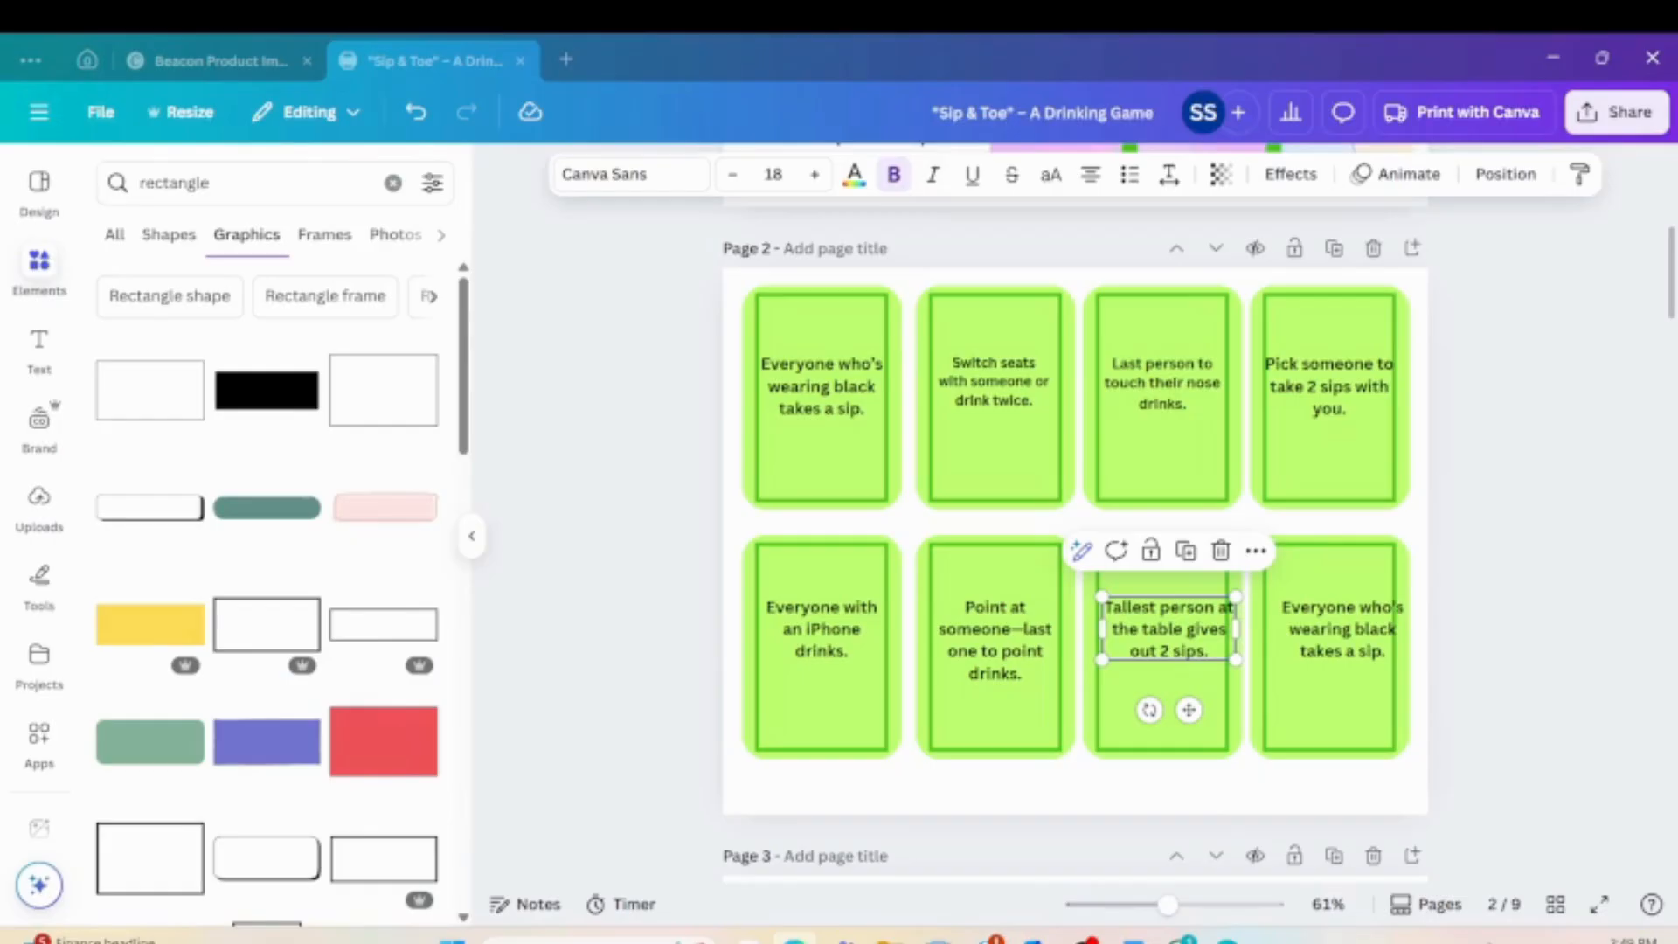
# Replace the fourth bottom-row card's text with "Group vote: Most likely to cry at a movie—take a sip!" and delete the dash.
pyautogui.click(1367, 646)
pyautogui.doubleClick(1368, 647)
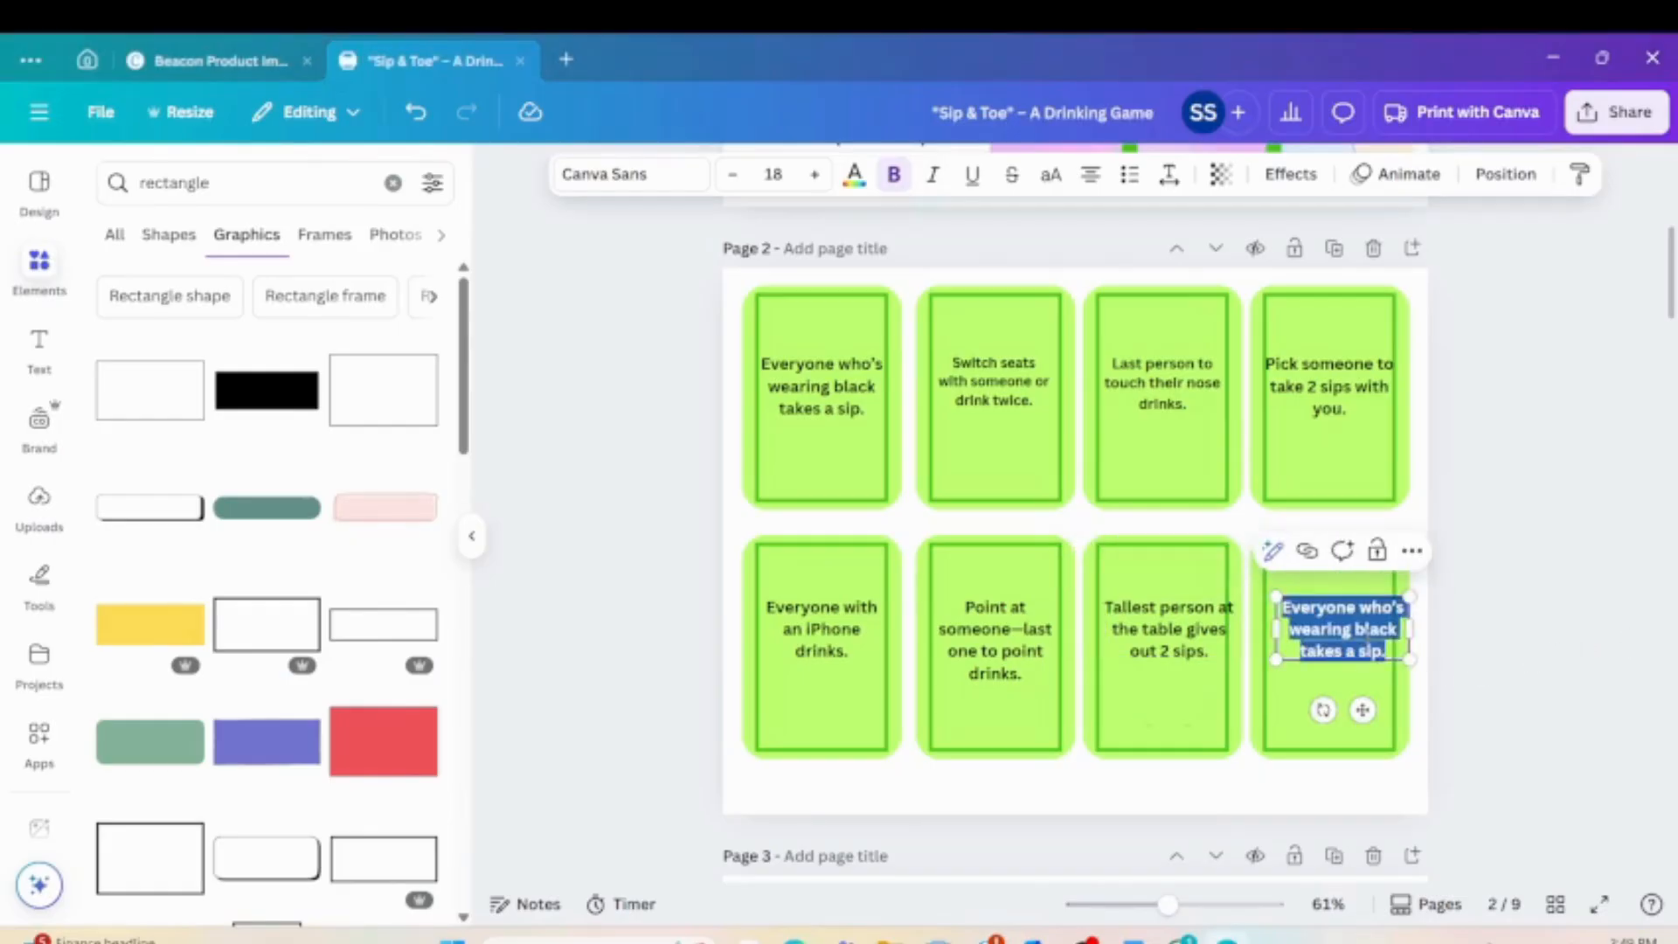
pyautogui.write('Group vote: Most likely to cry at a movie—take a sip!')
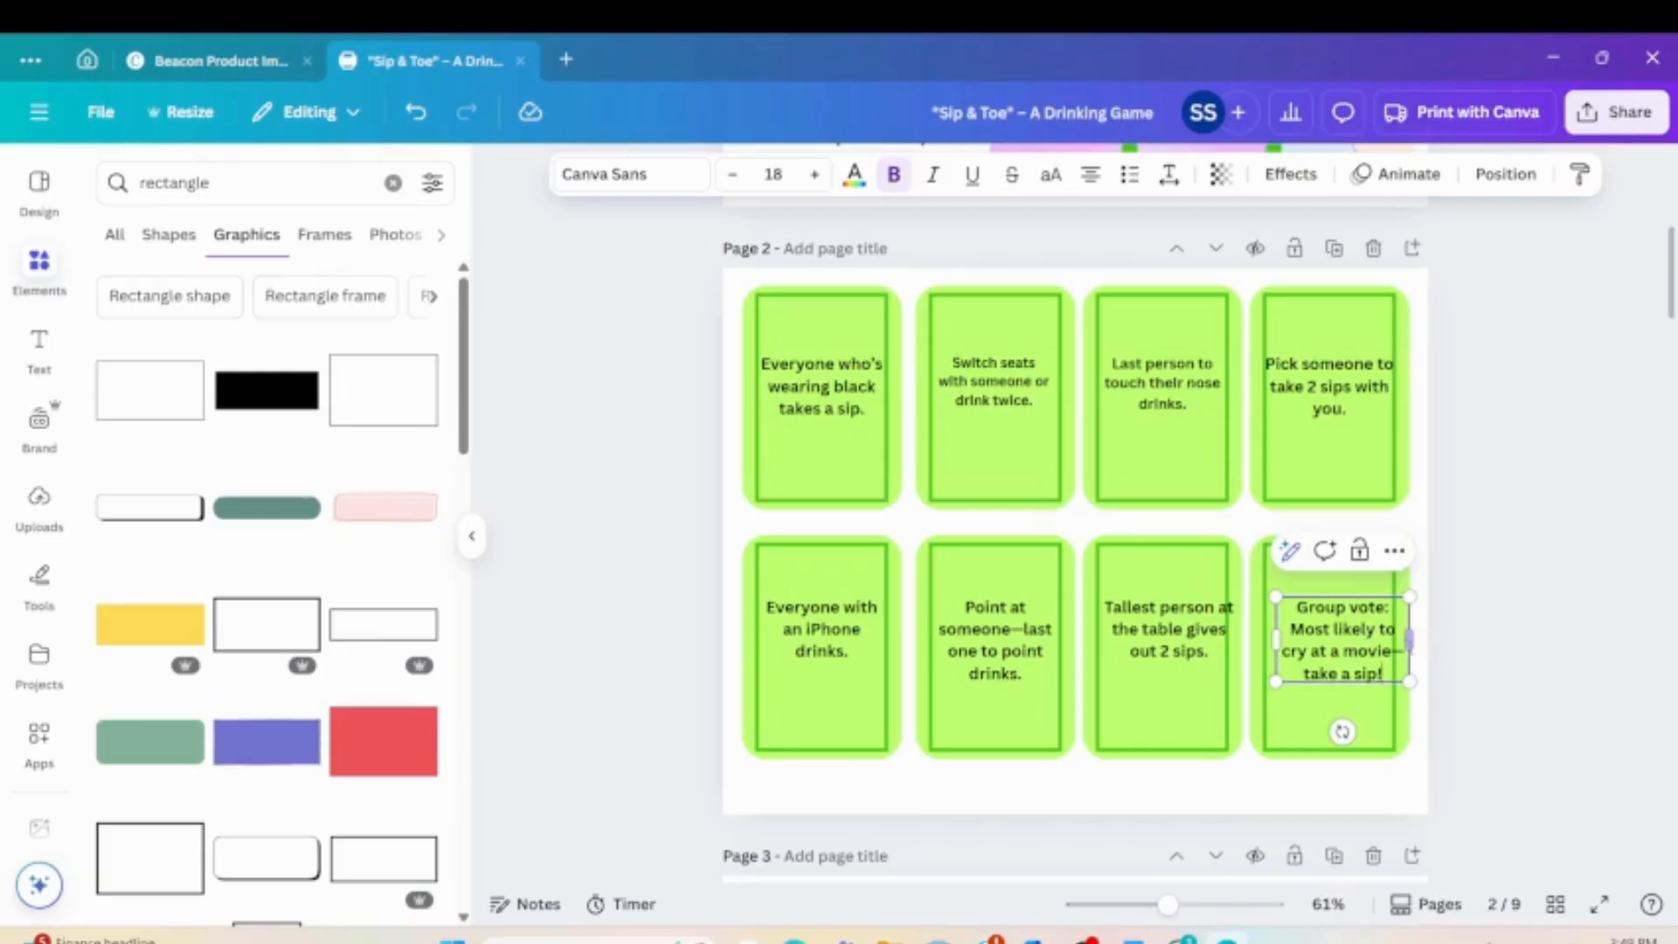
pyautogui.press('BackSpace')
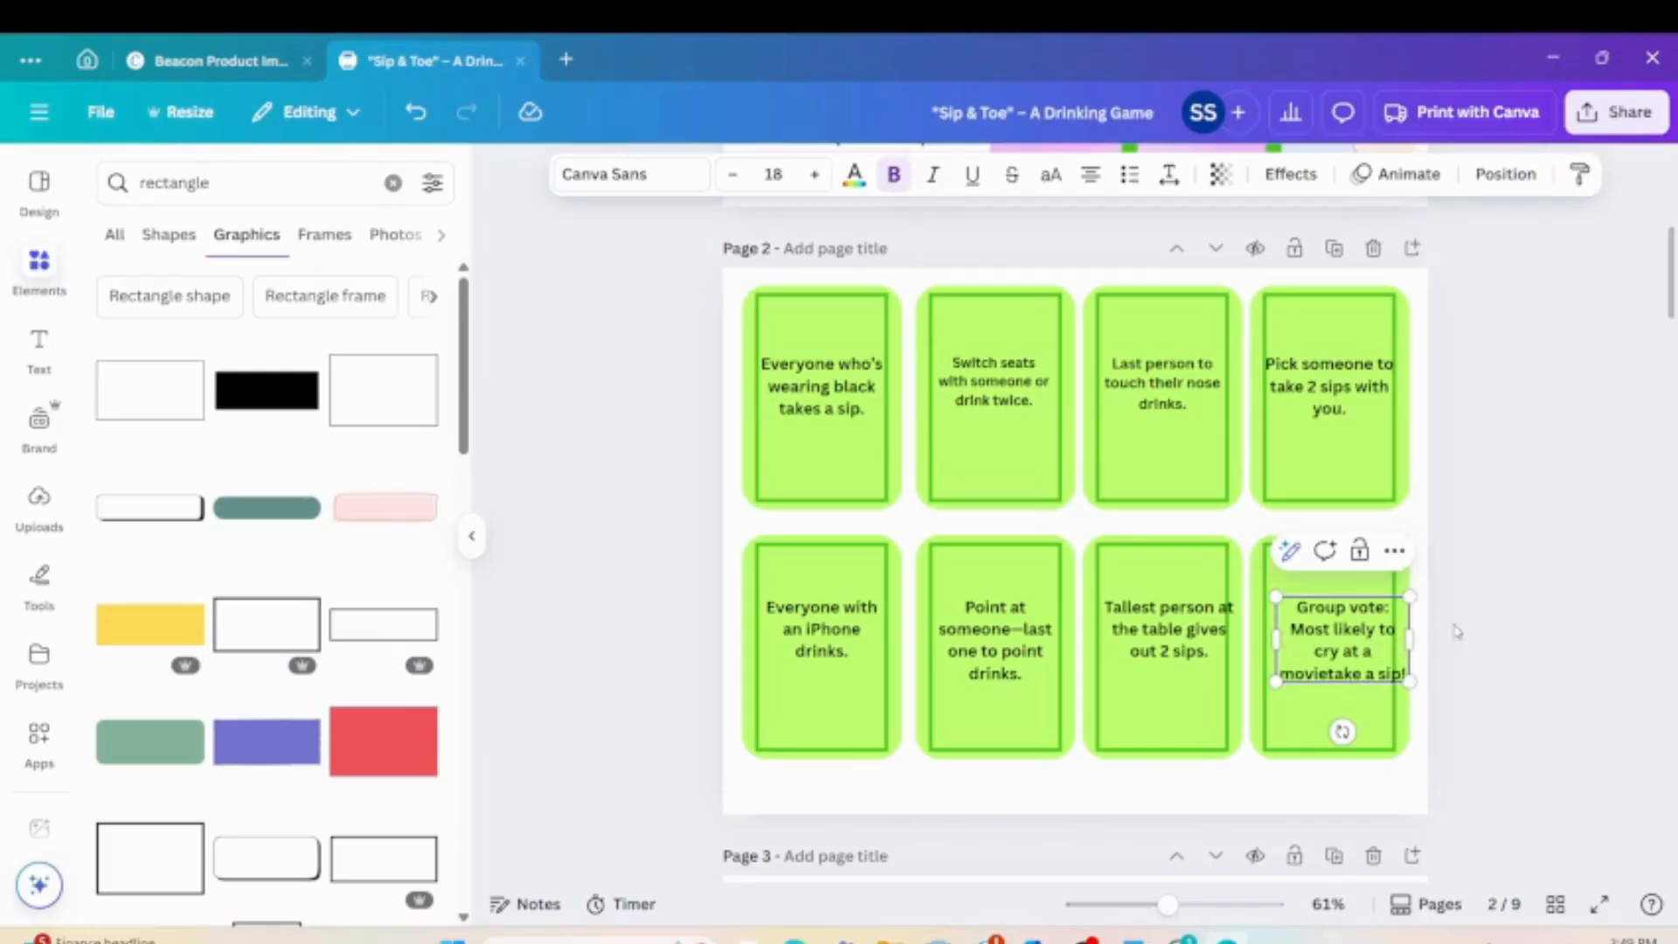
pyautogui.click(1486, 640)
# Center the text boxes on the third and fourth bottom-row cards within their borders.
pyautogui.moveTo(1343, 657)
pyautogui.mouseDown()
pyautogui.moveTo(1326, 646)
pyautogui.moveTo(1338, 639)
pyautogui.mouseUp()
pyautogui.moveTo(1160, 630); pyautogui.dragTo(1153, 630)
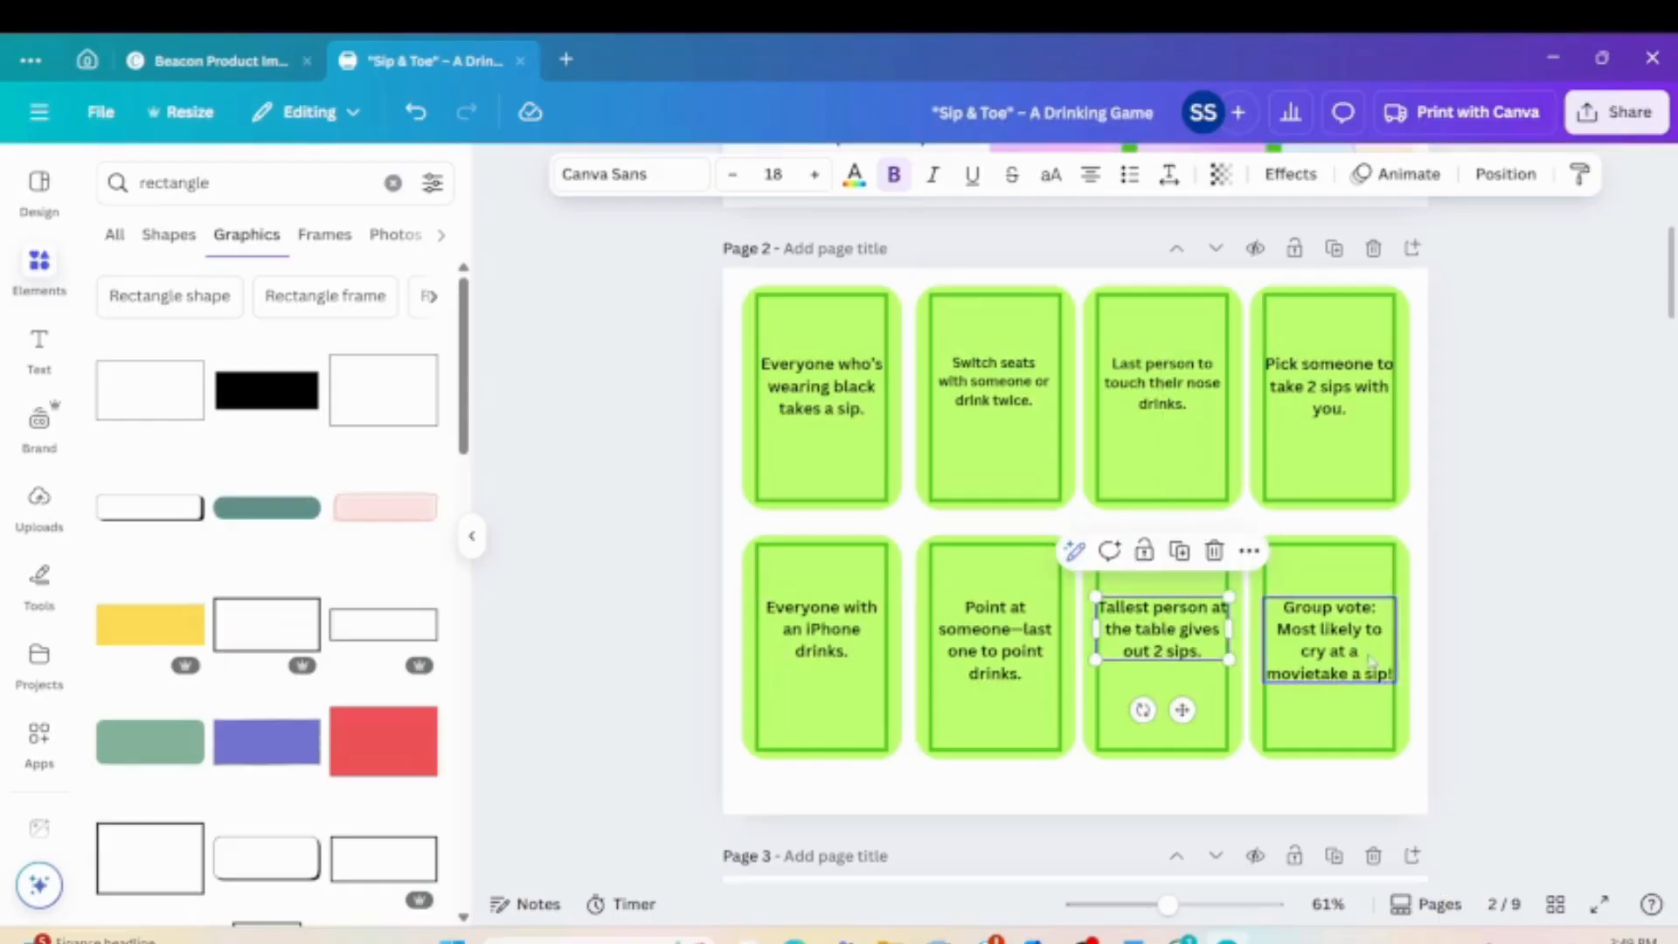
pyautogui.click(1501, 610)
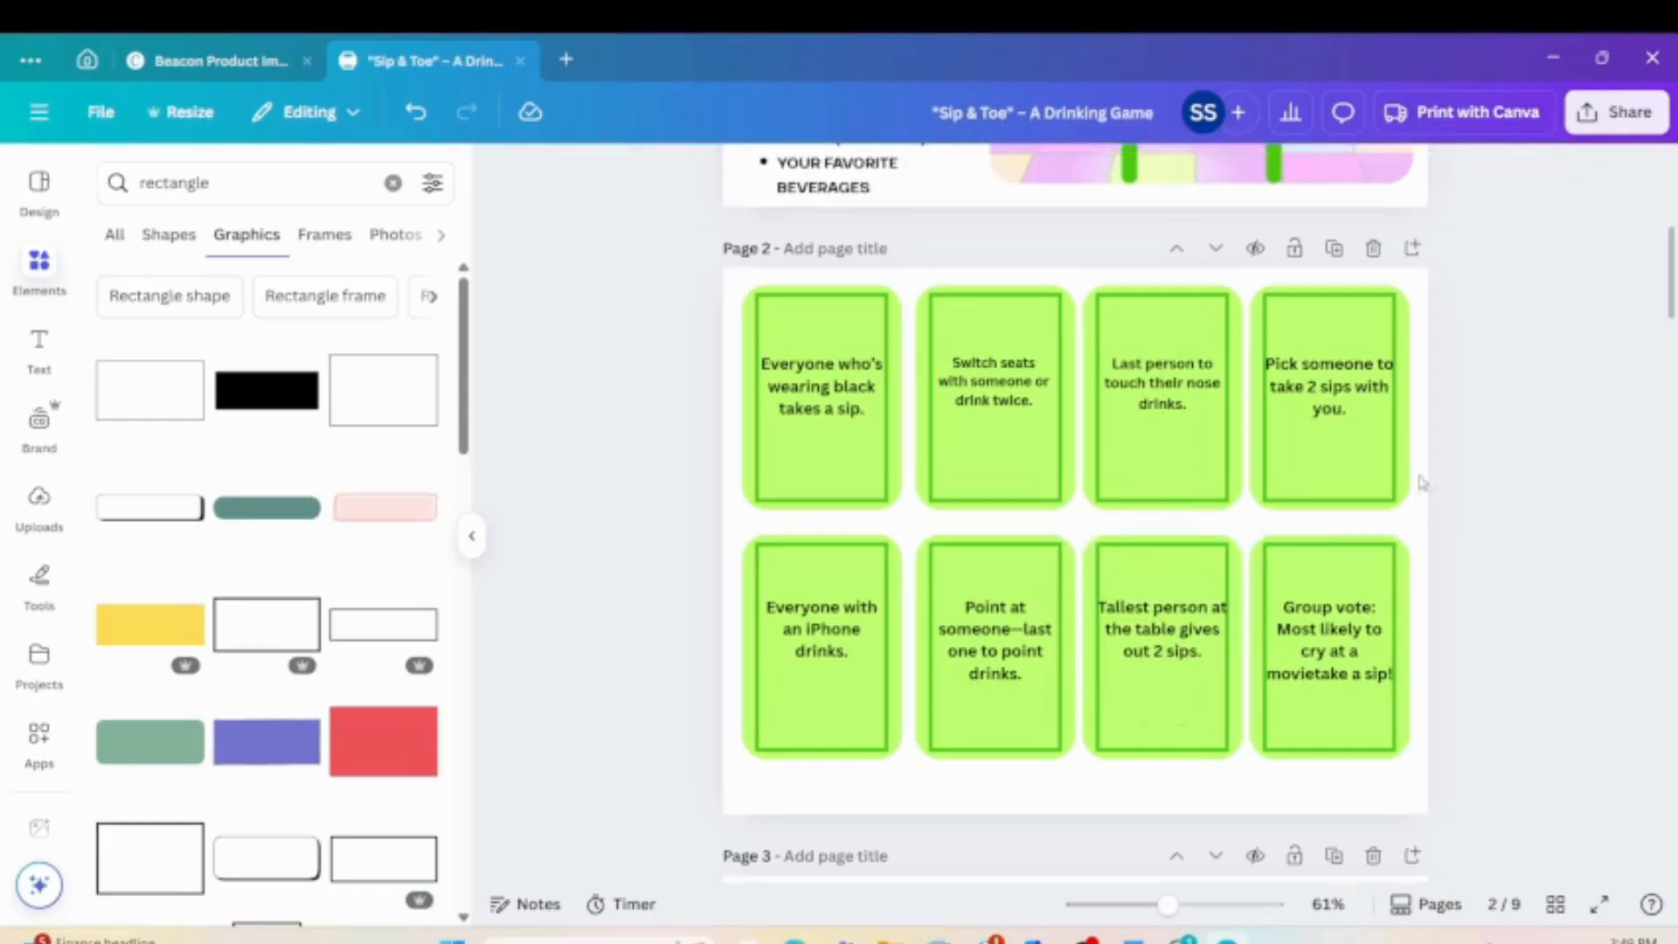
# Shrink the "Pick someone to take 2 sips with you." text box to font size 17.1.
pyautogui.click(1353, 402)
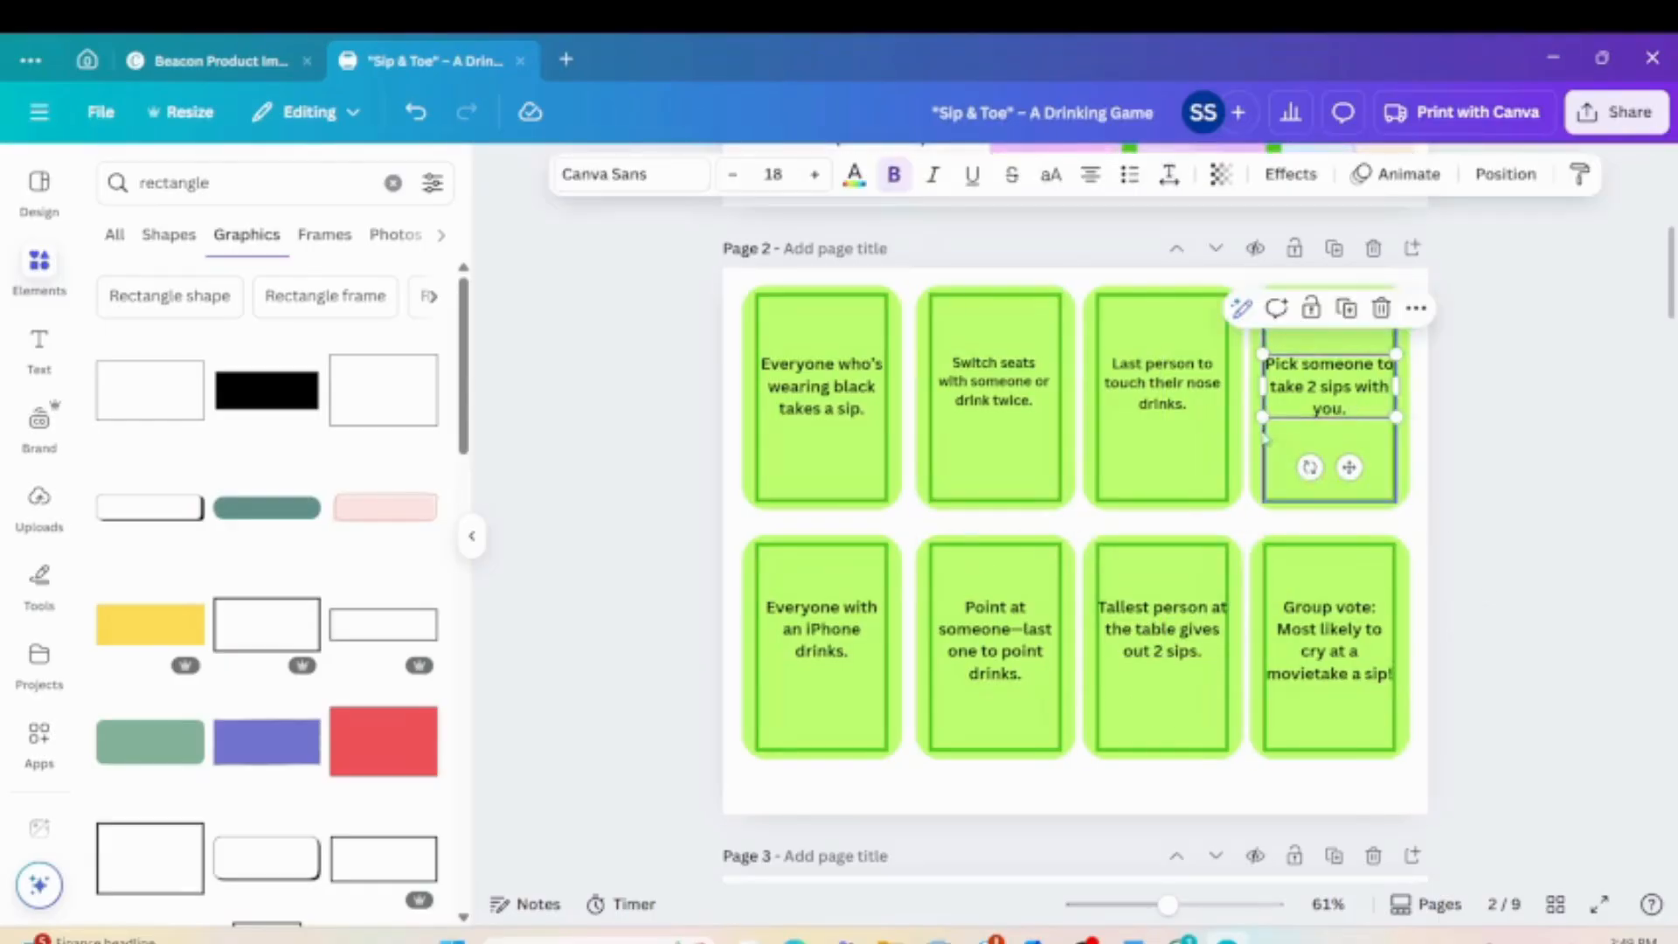
pyautogui.moveTo(1261, 417); pyautogui.dragTo(1269, 414)
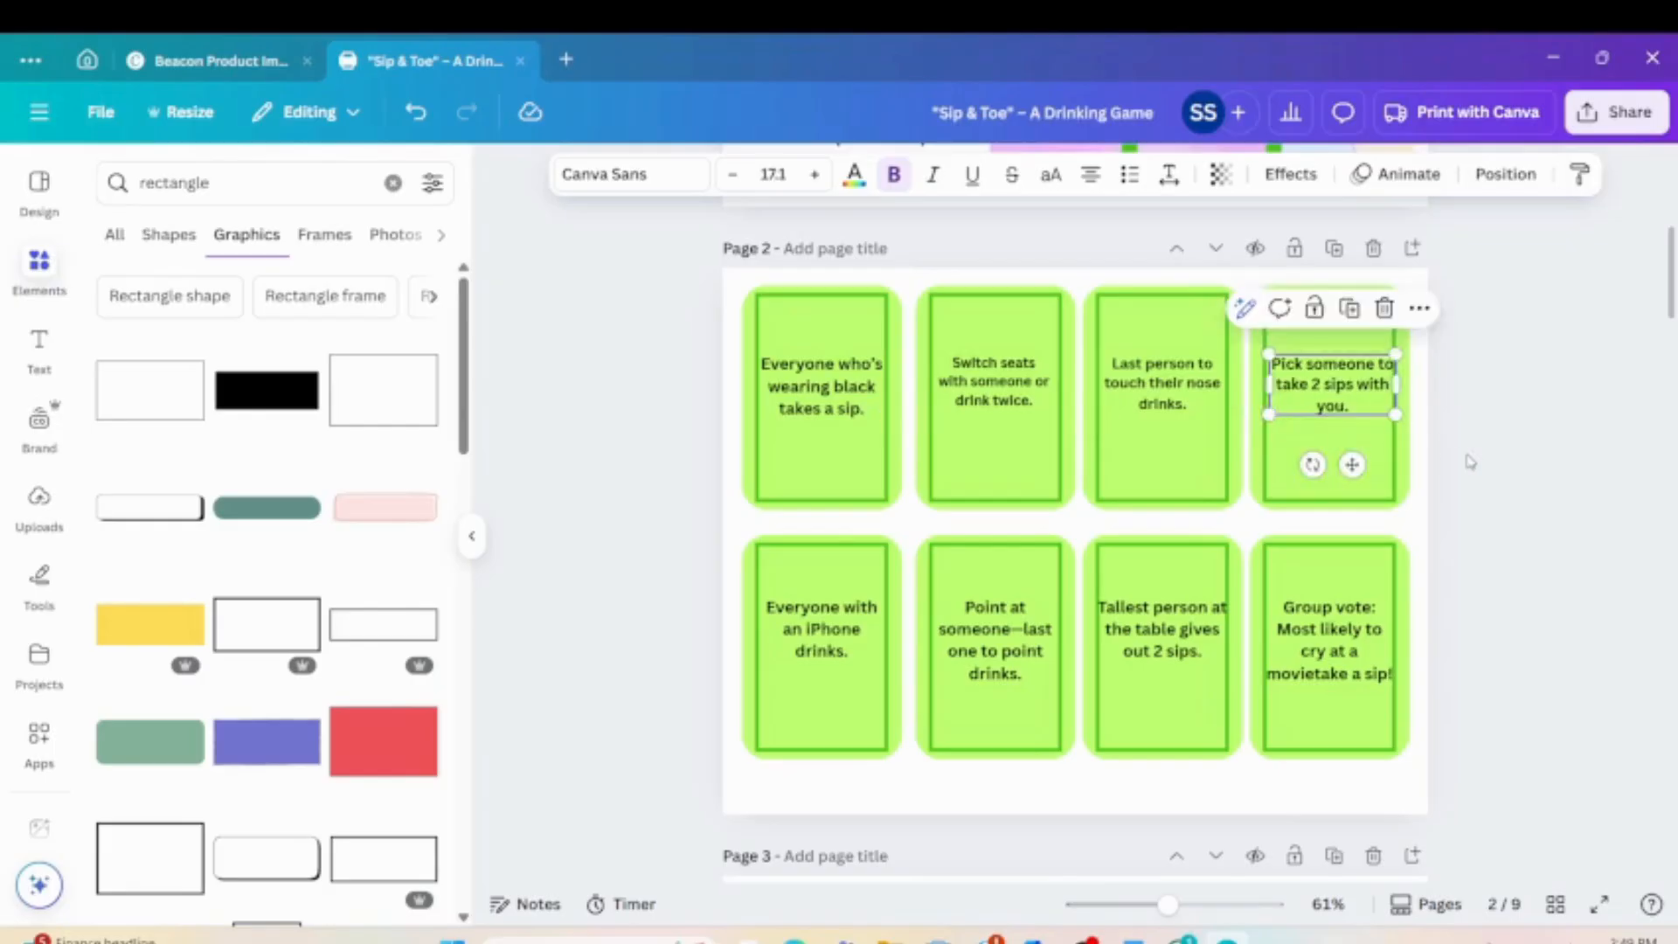
pyautogui.click(1470, 461)
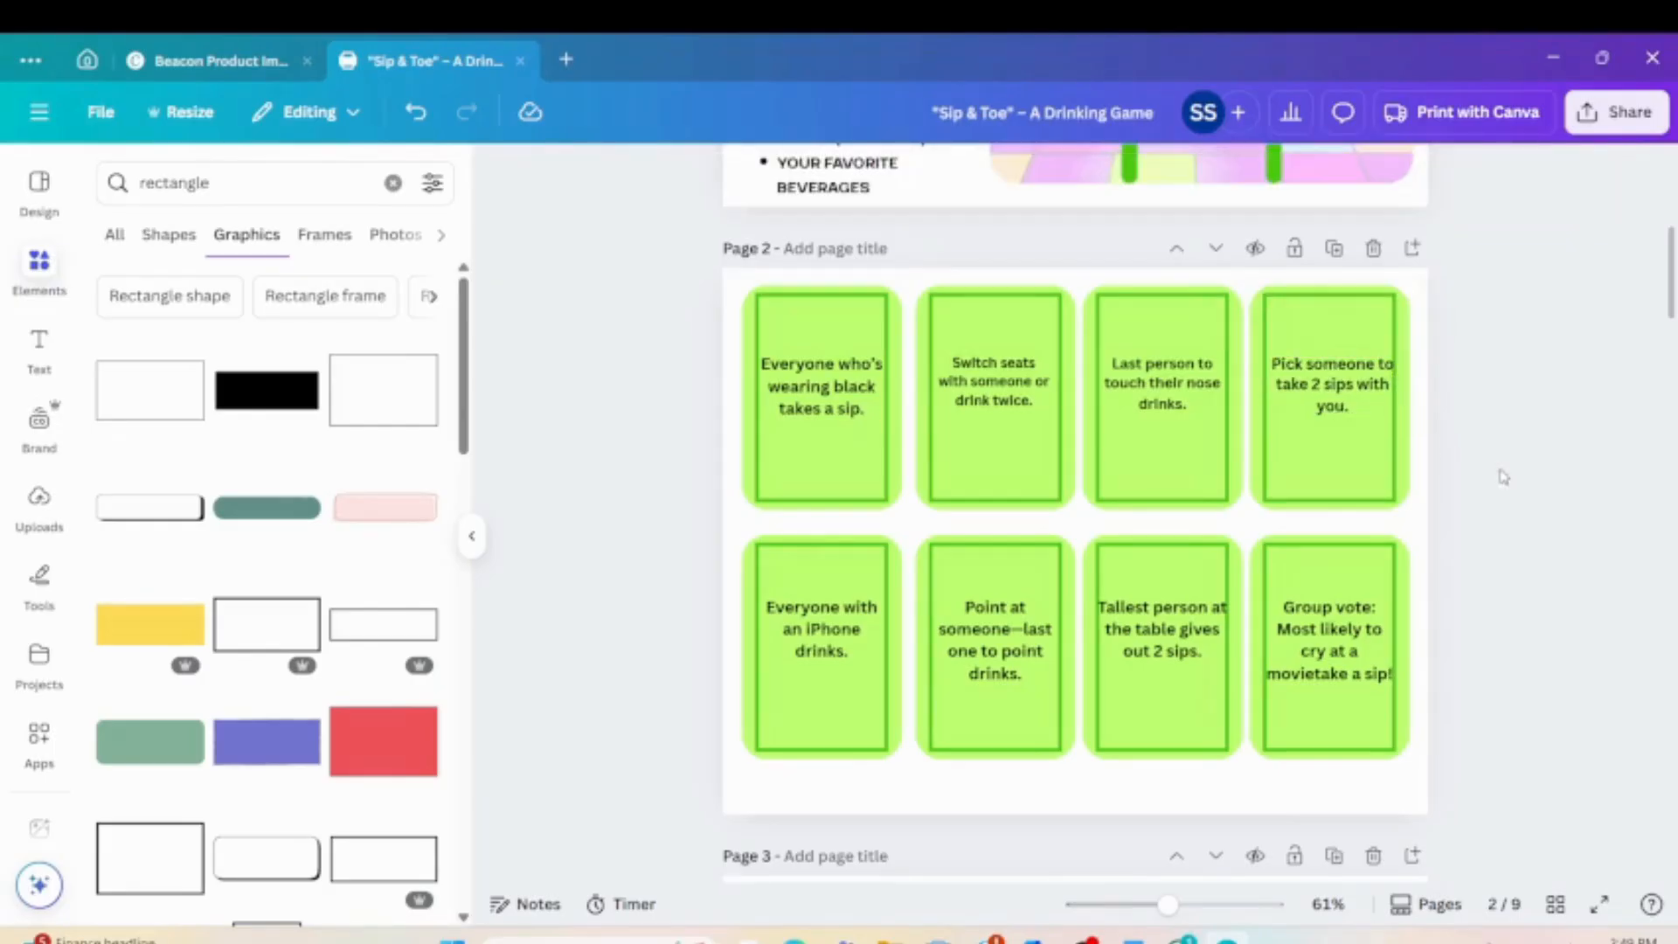
# Duplicate page 2 and replace the copy's first card text with "First person to sing a song lyric is safe, rest drink.".
pyautogui.click(1333, 249)
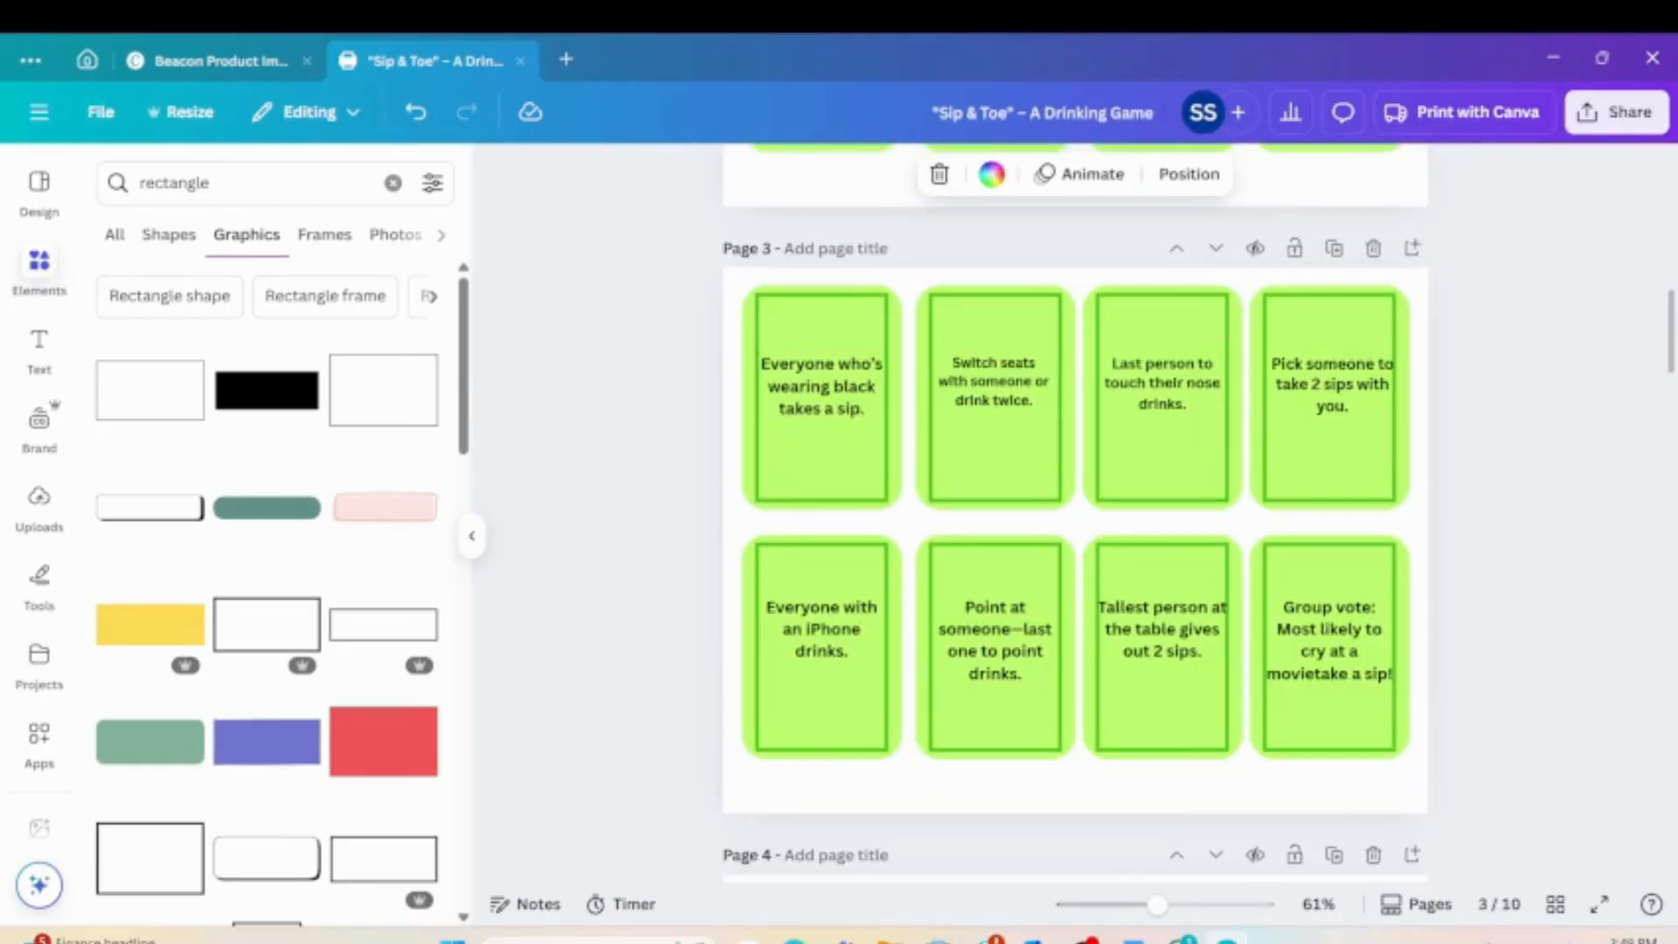
pyautogui.click(794, 941)
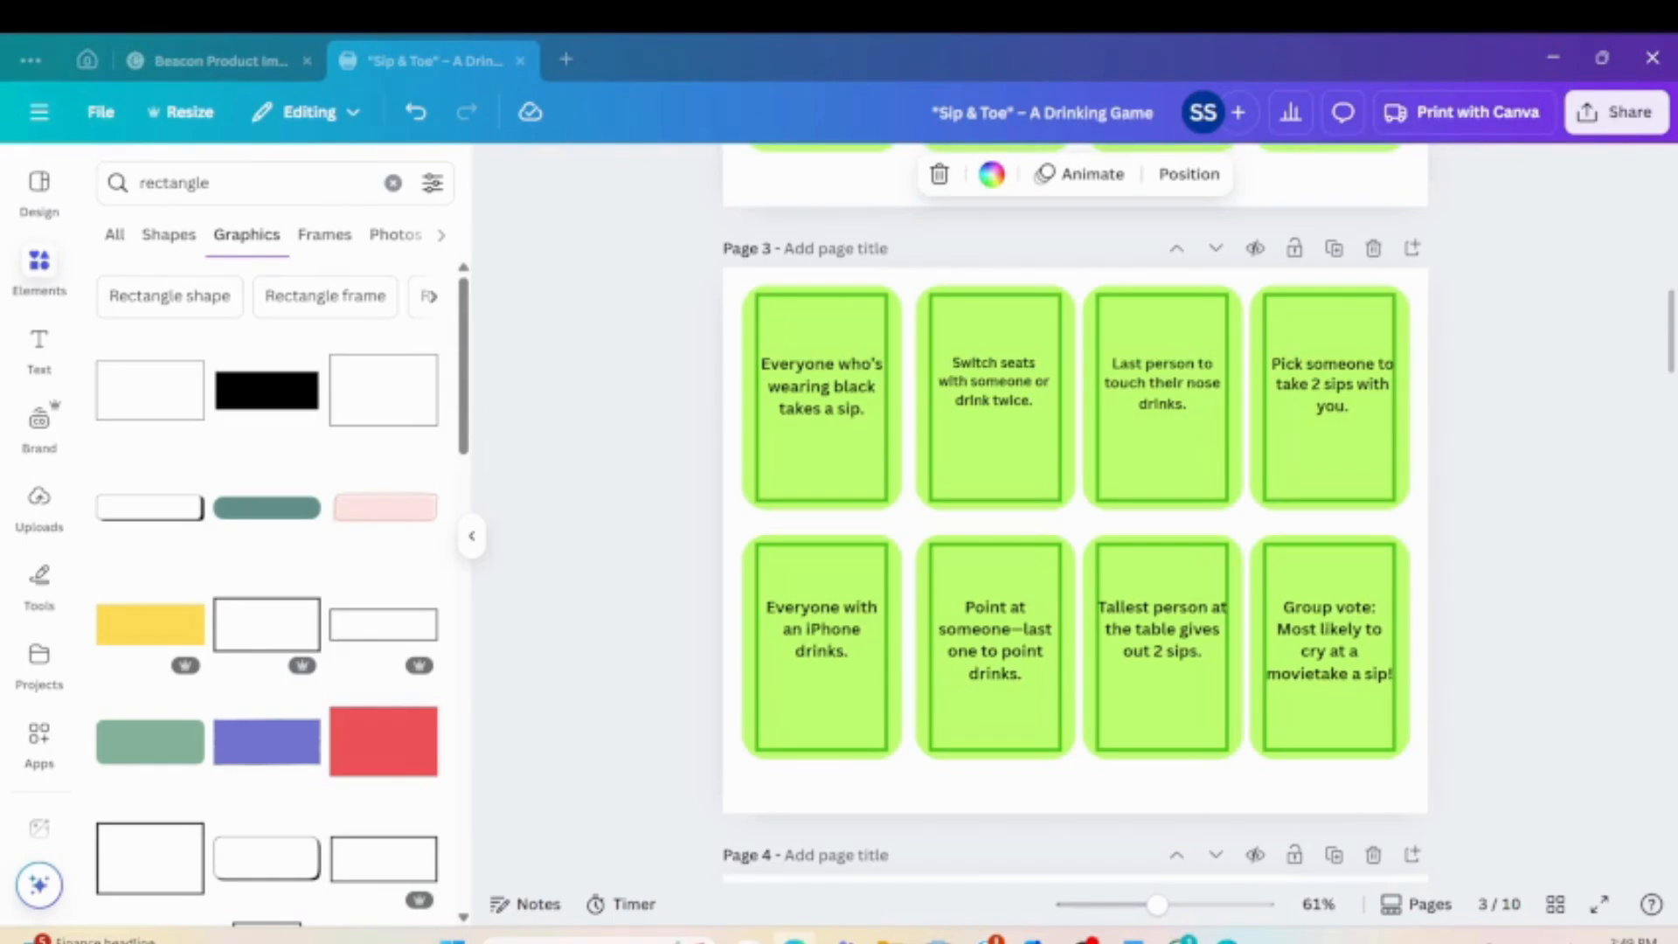
pyautogui.click(872, 411)
pyautogui.click(872, 410)
pyautogui.write('First person to sing a song lyric is safe, rest drink.')
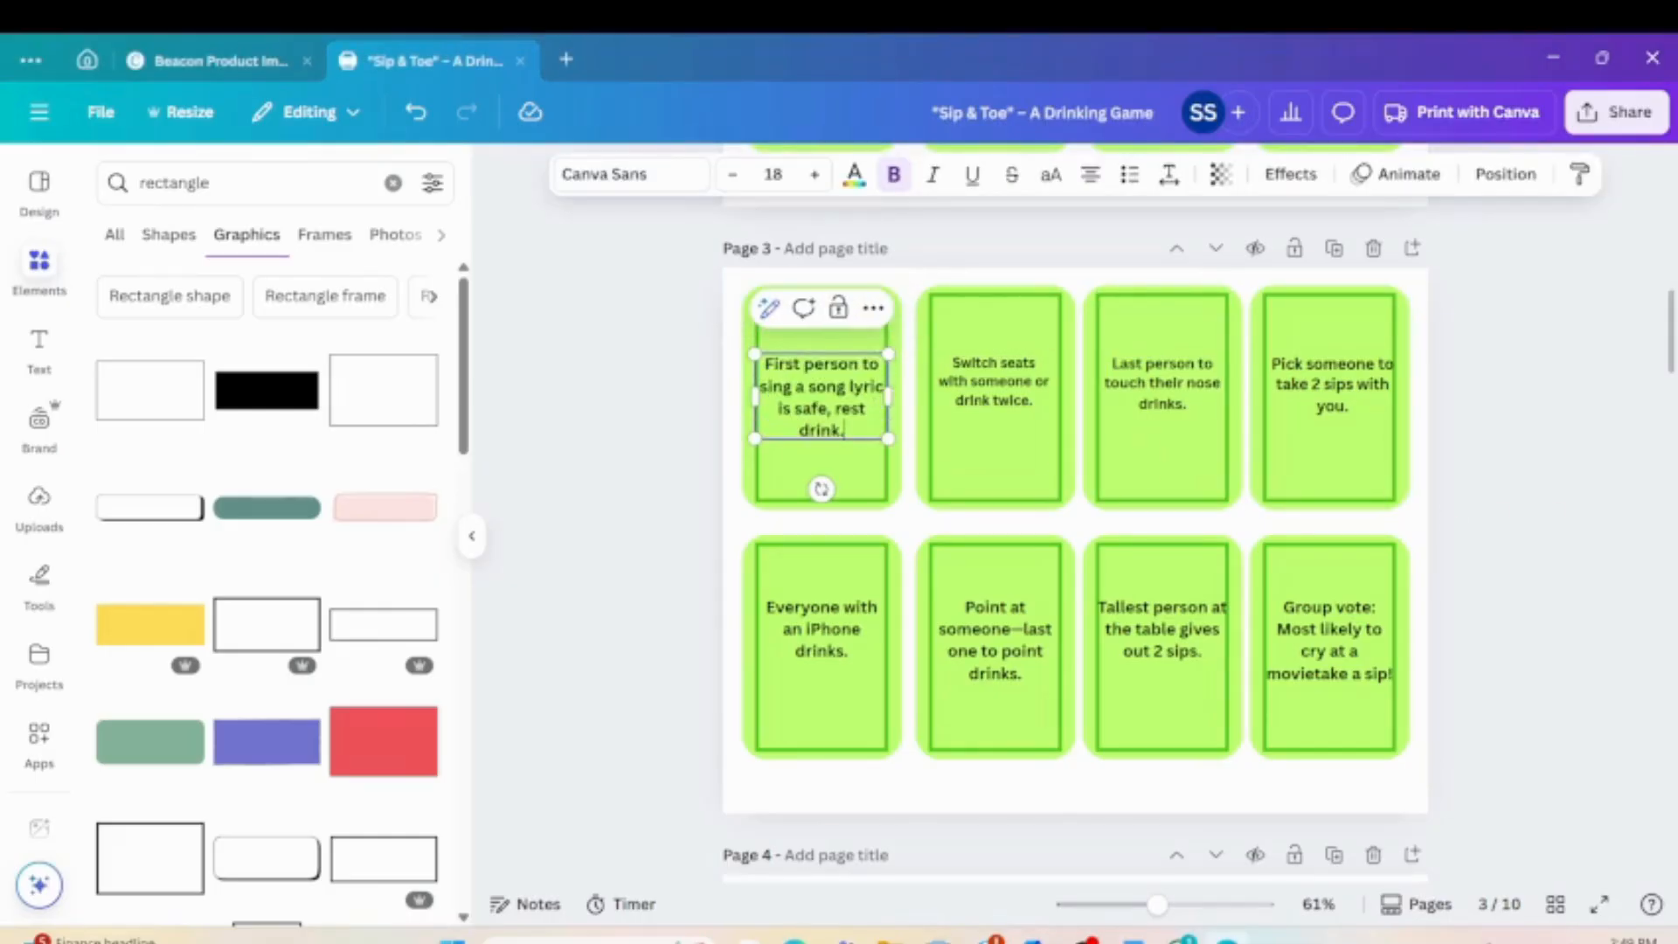
# Replace the second top-row card's text on page 3 with "Cheers with someone across the table—both sip.".
pyautogui.click(795, 941)
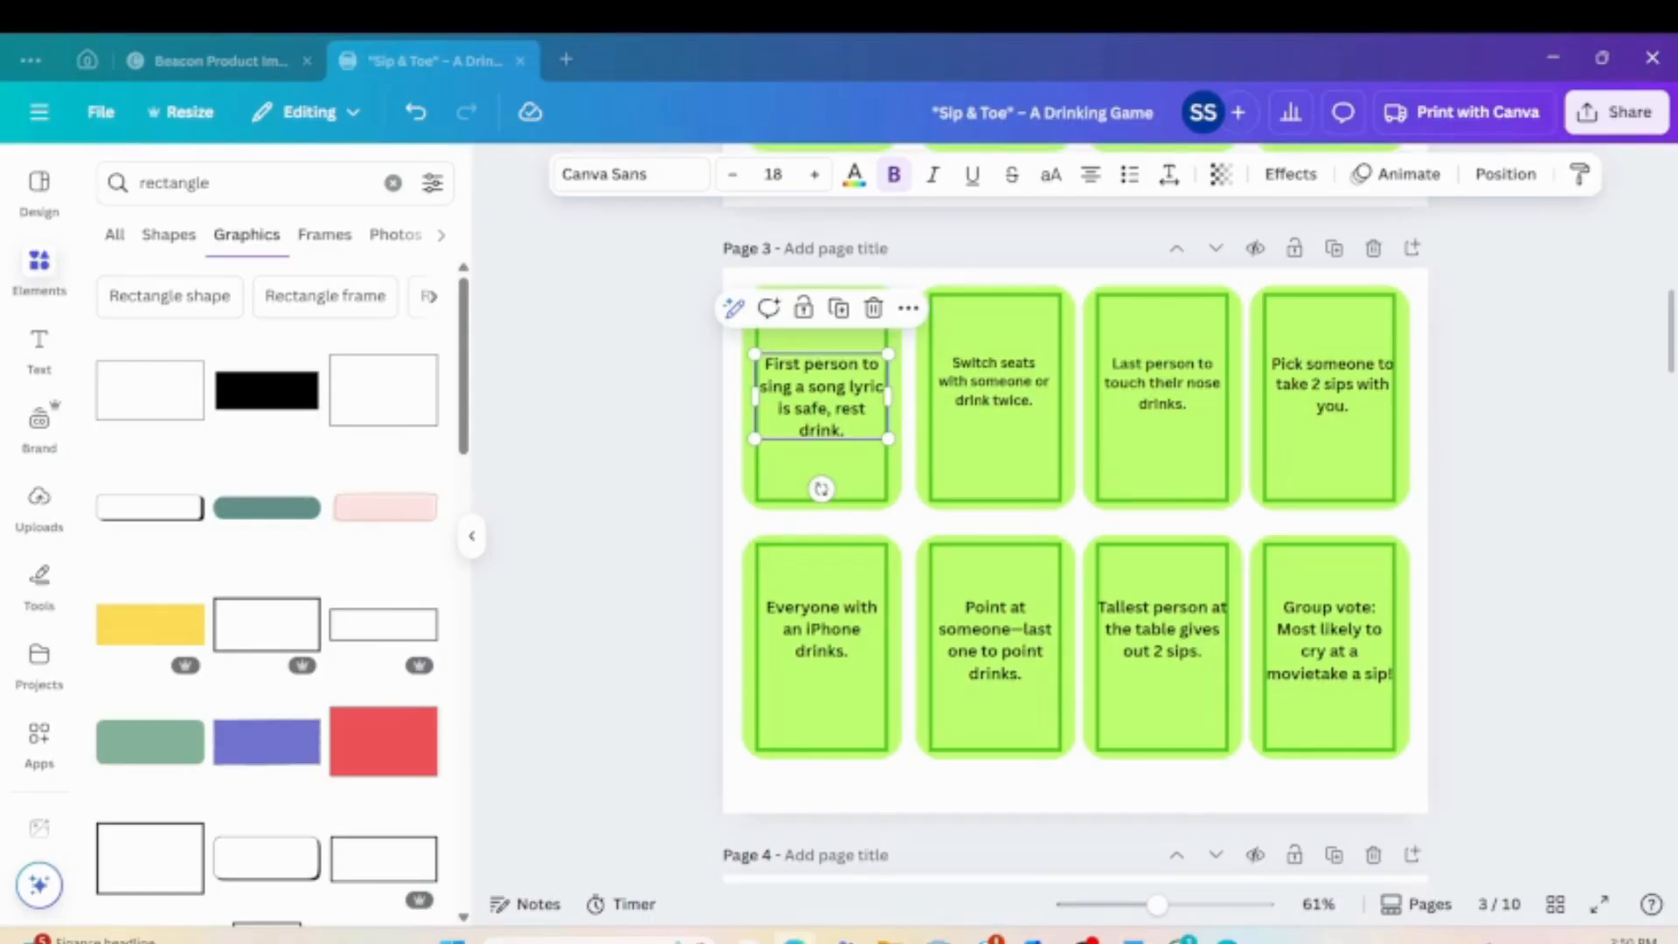
pyautogui.click(1042, 389)
pyautogui.click(1015, 390)
pyautogui.write('Cheers with someone across the table—both sip.')
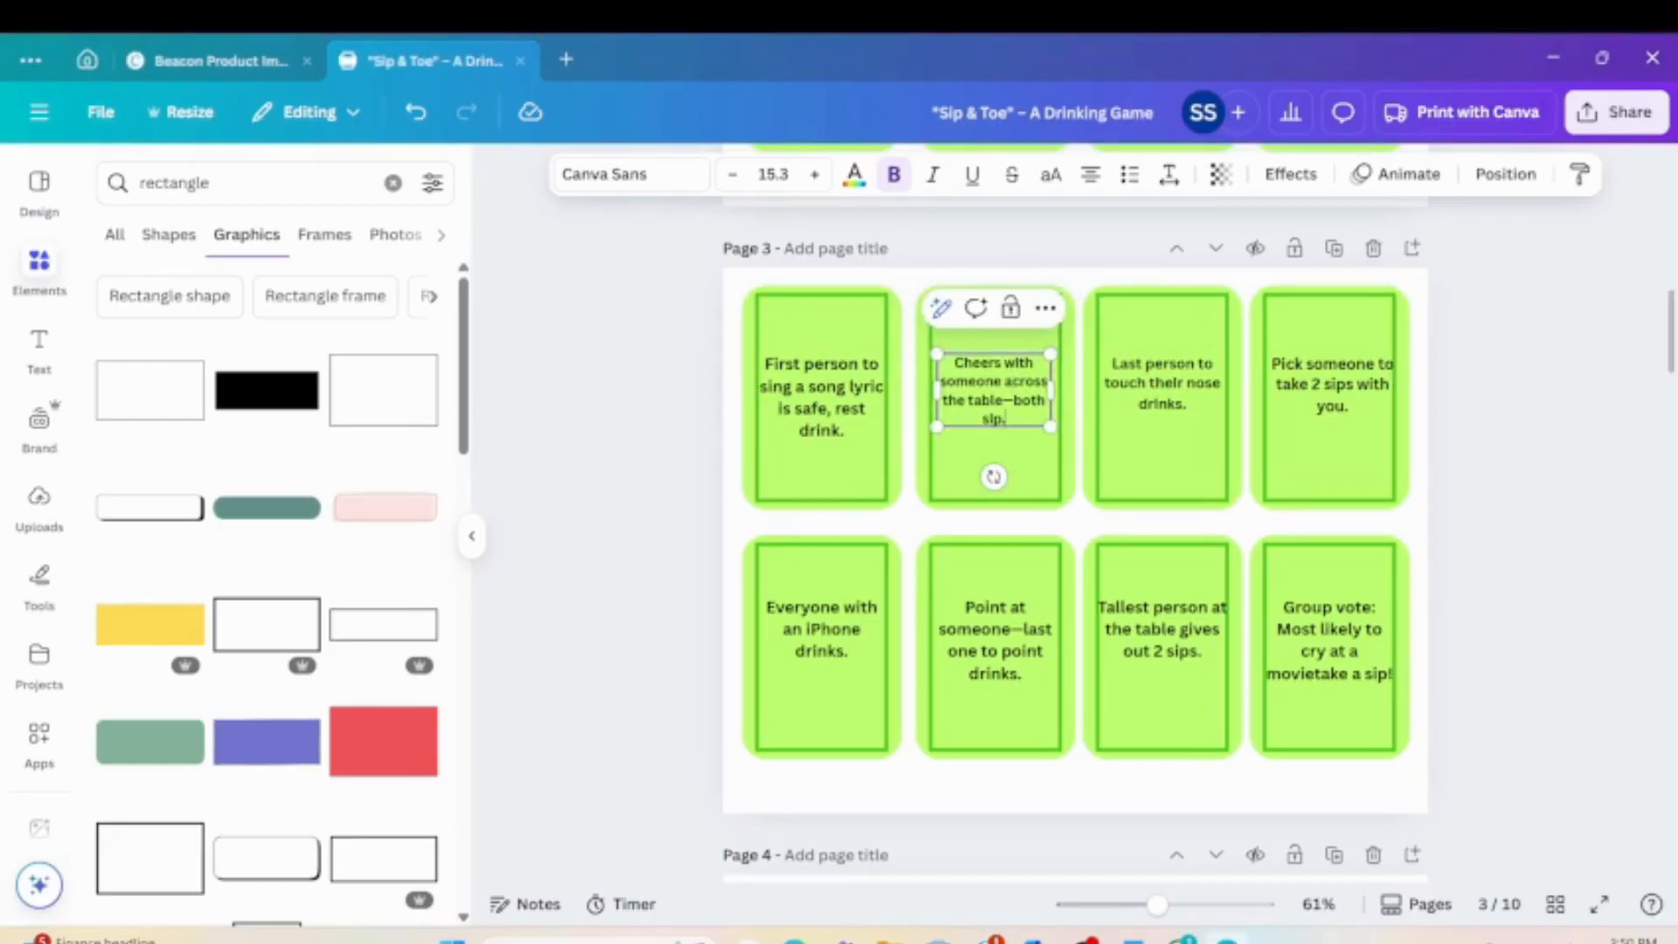
# Replace the third top-row card's text on page 3 with "If you've ever called an ex, drink.", keeping font size 16.3.
pyautogui.click(795, 941)
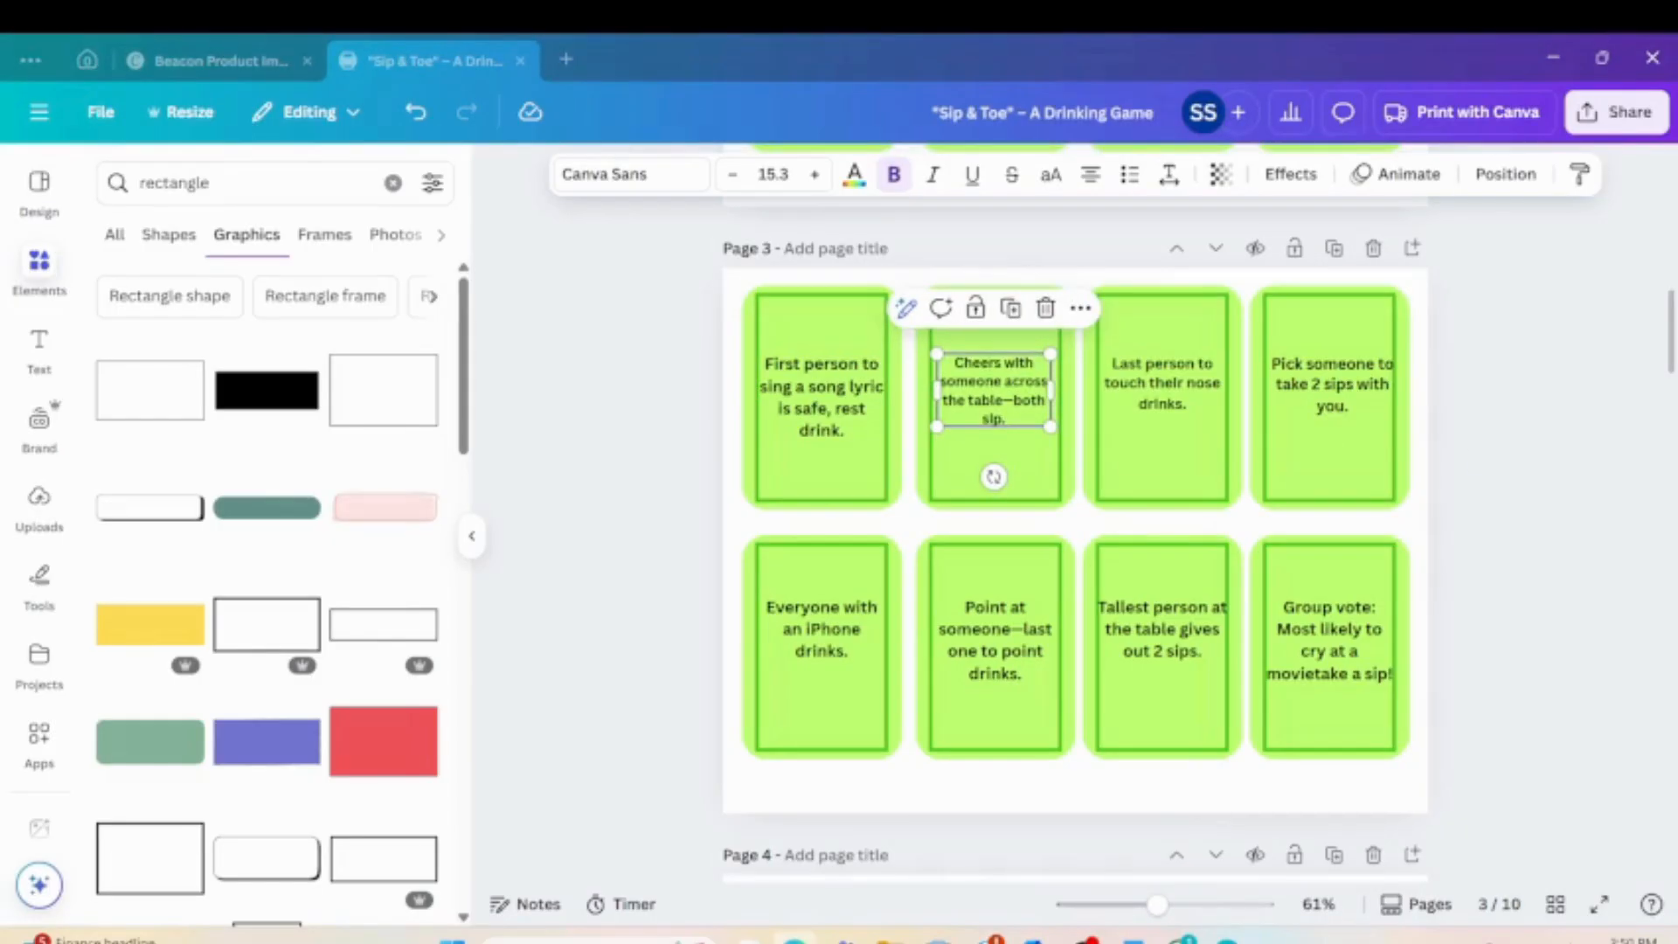
pyautogui.click(1164, 411)
pyautogui.click(1163, 415)
pyautogui.write("If you've ever called an ex, drink.")
pyautogui.press('BackSpace')
pyautogui.press('BackSpace')
pyautogui.click(416, 112)
pyautogui.click(1129, 174)
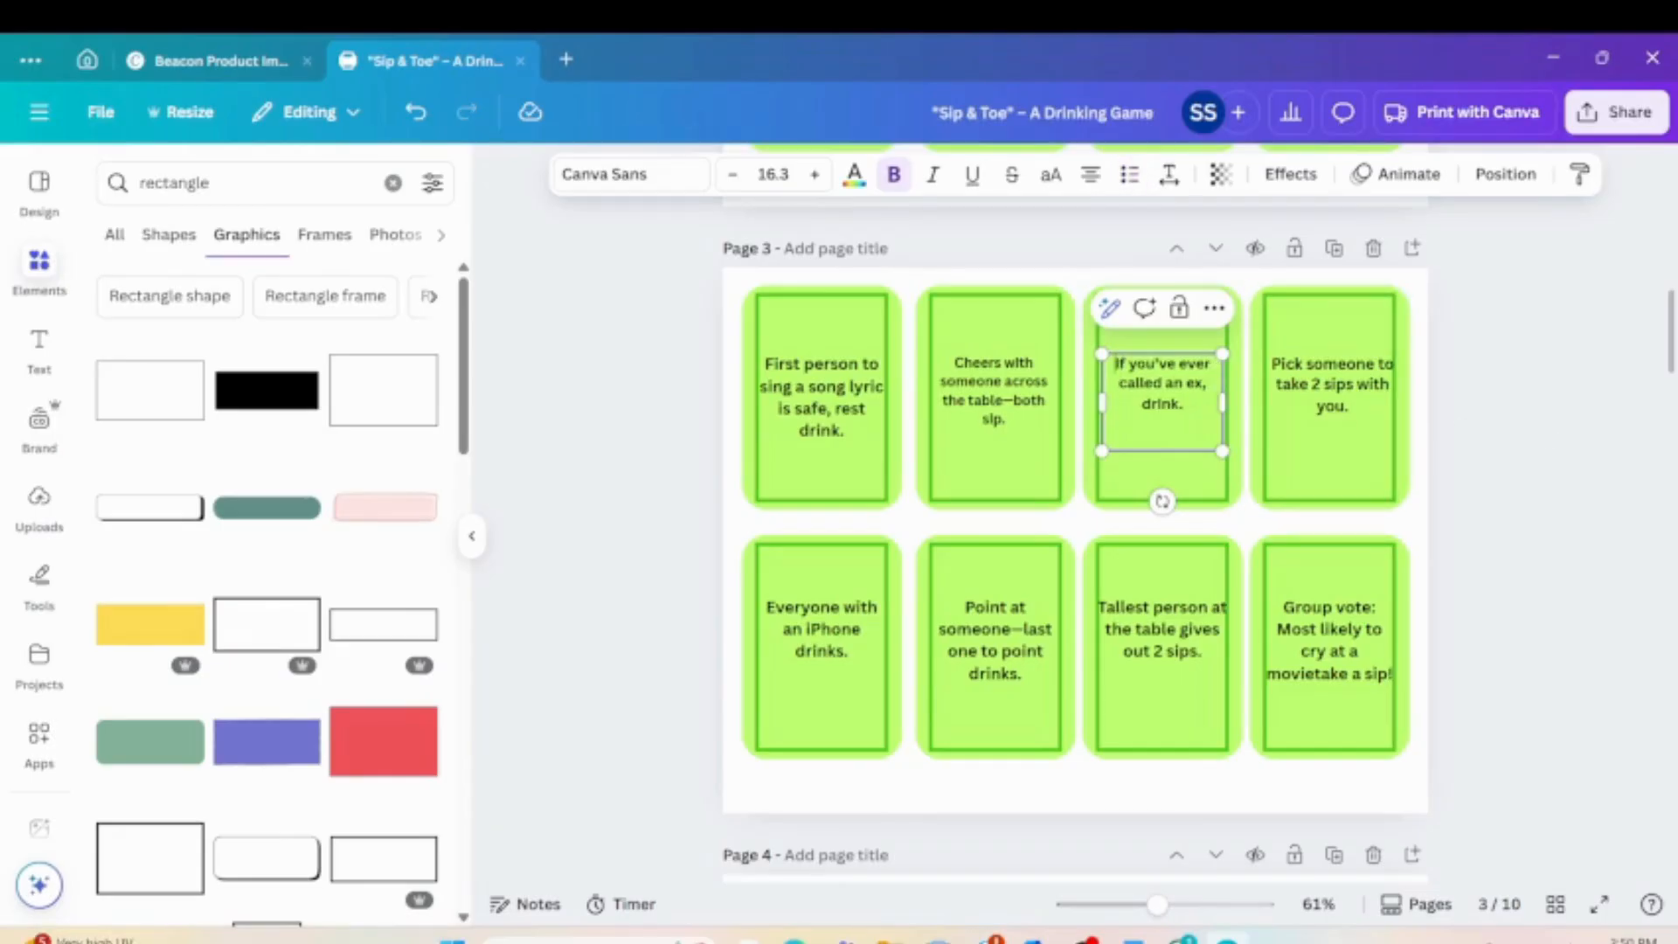
pyautogui.click(795, 941)
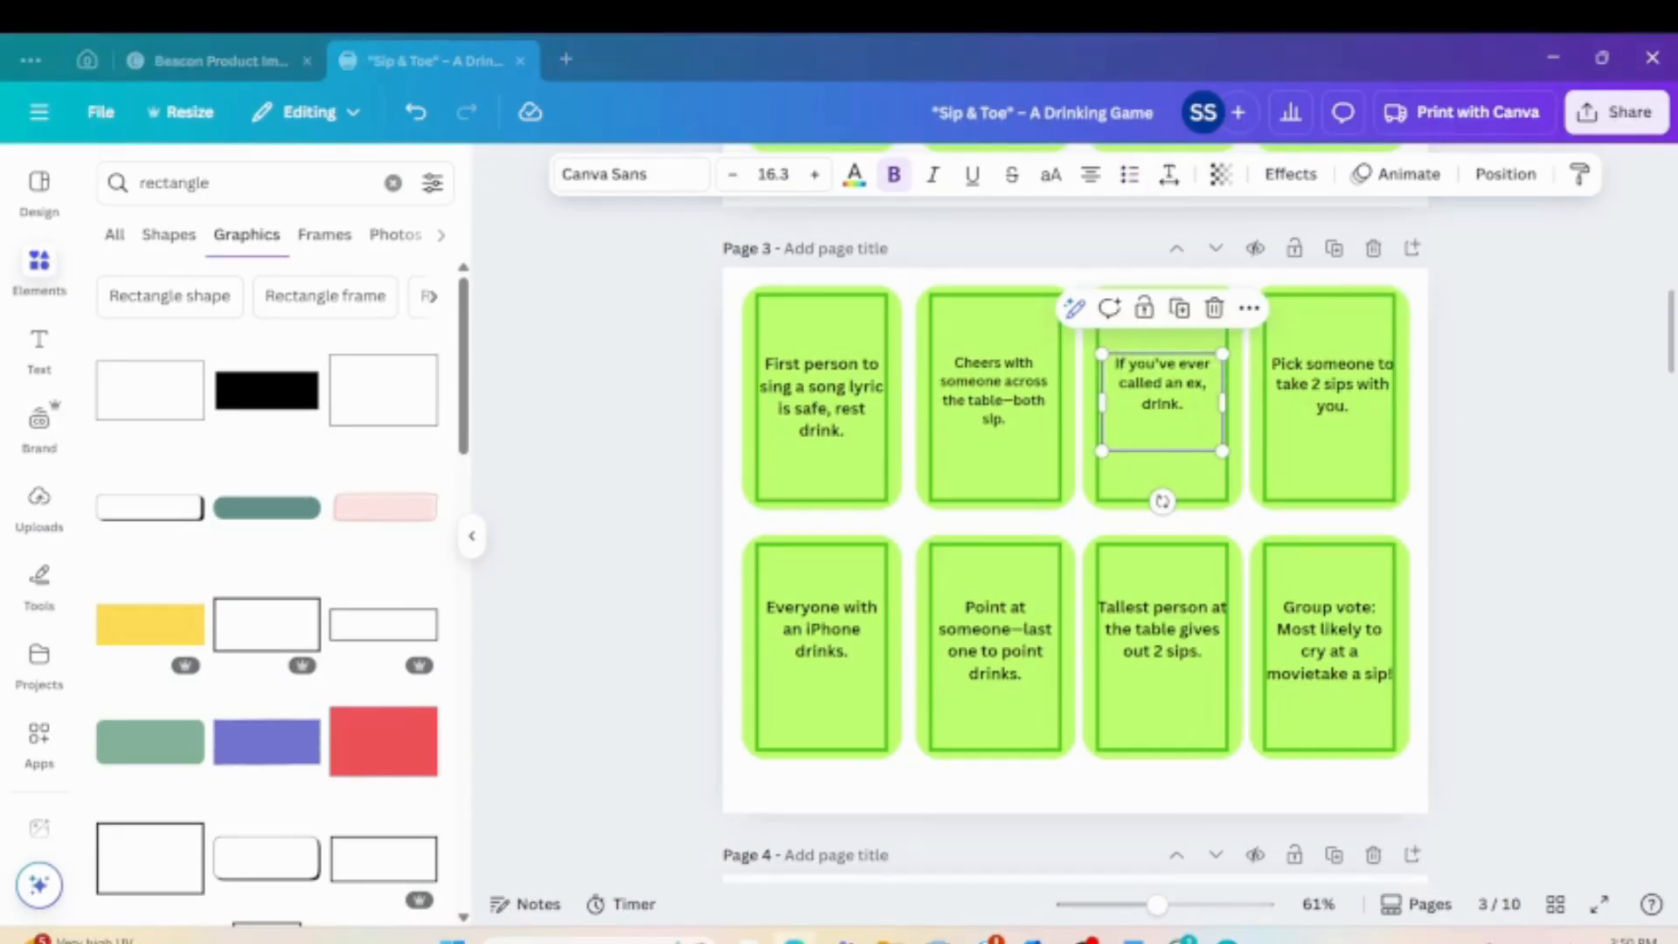
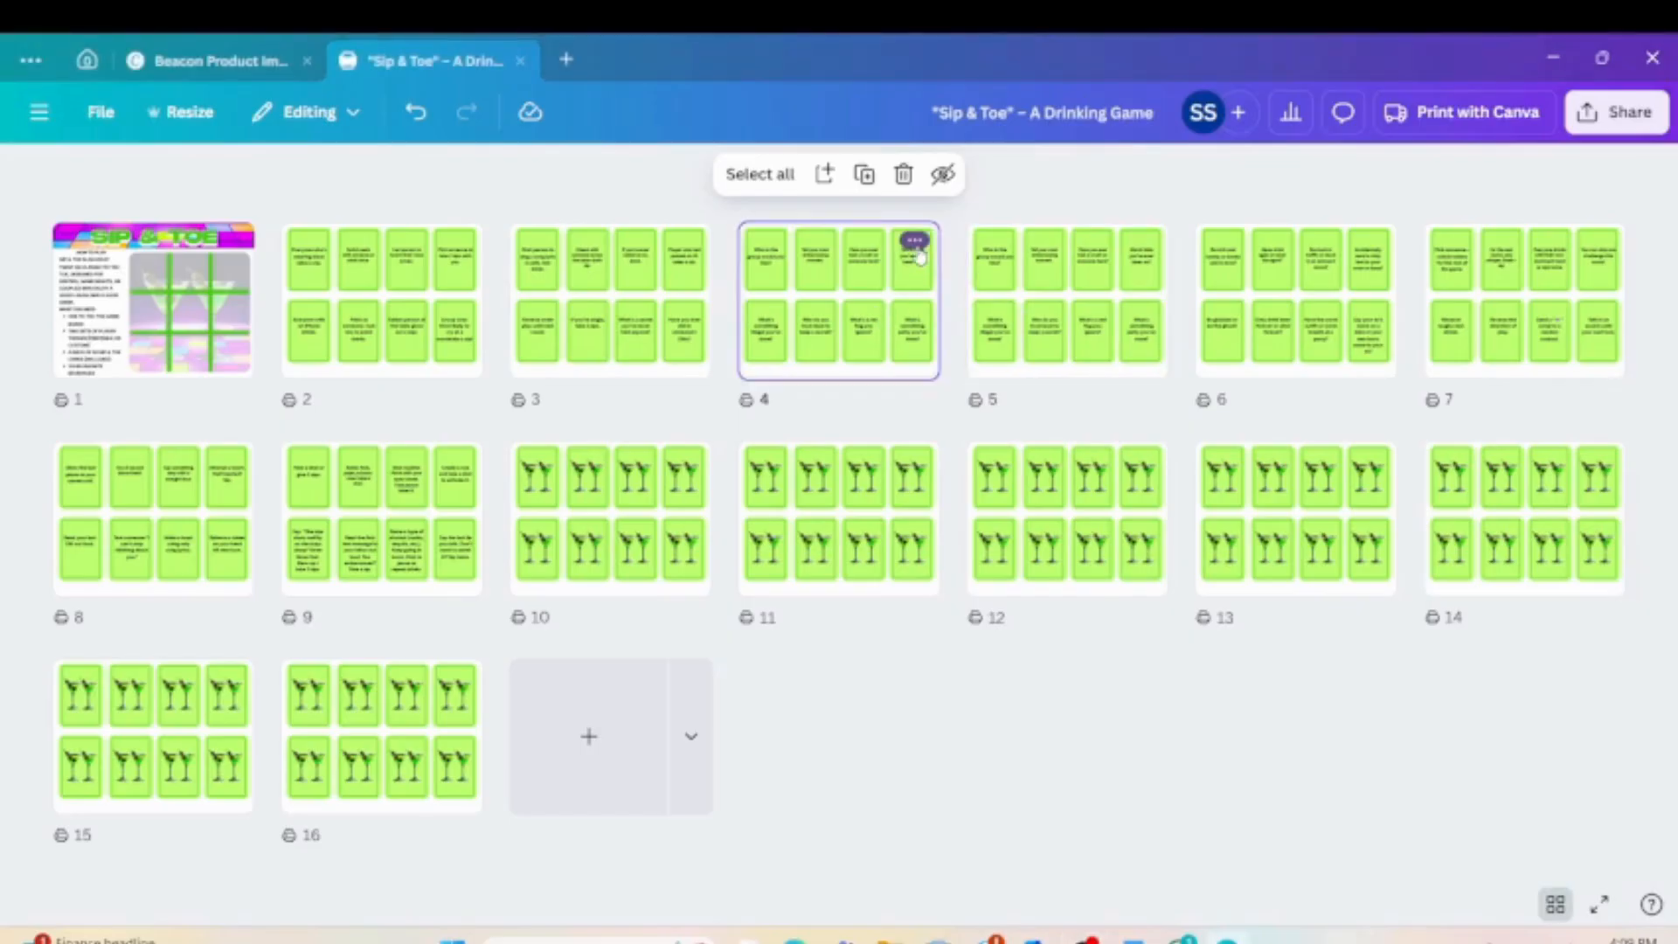
# Delete page 4, the duplicate of the card page beside it.
pyautogui.click(914, 242)
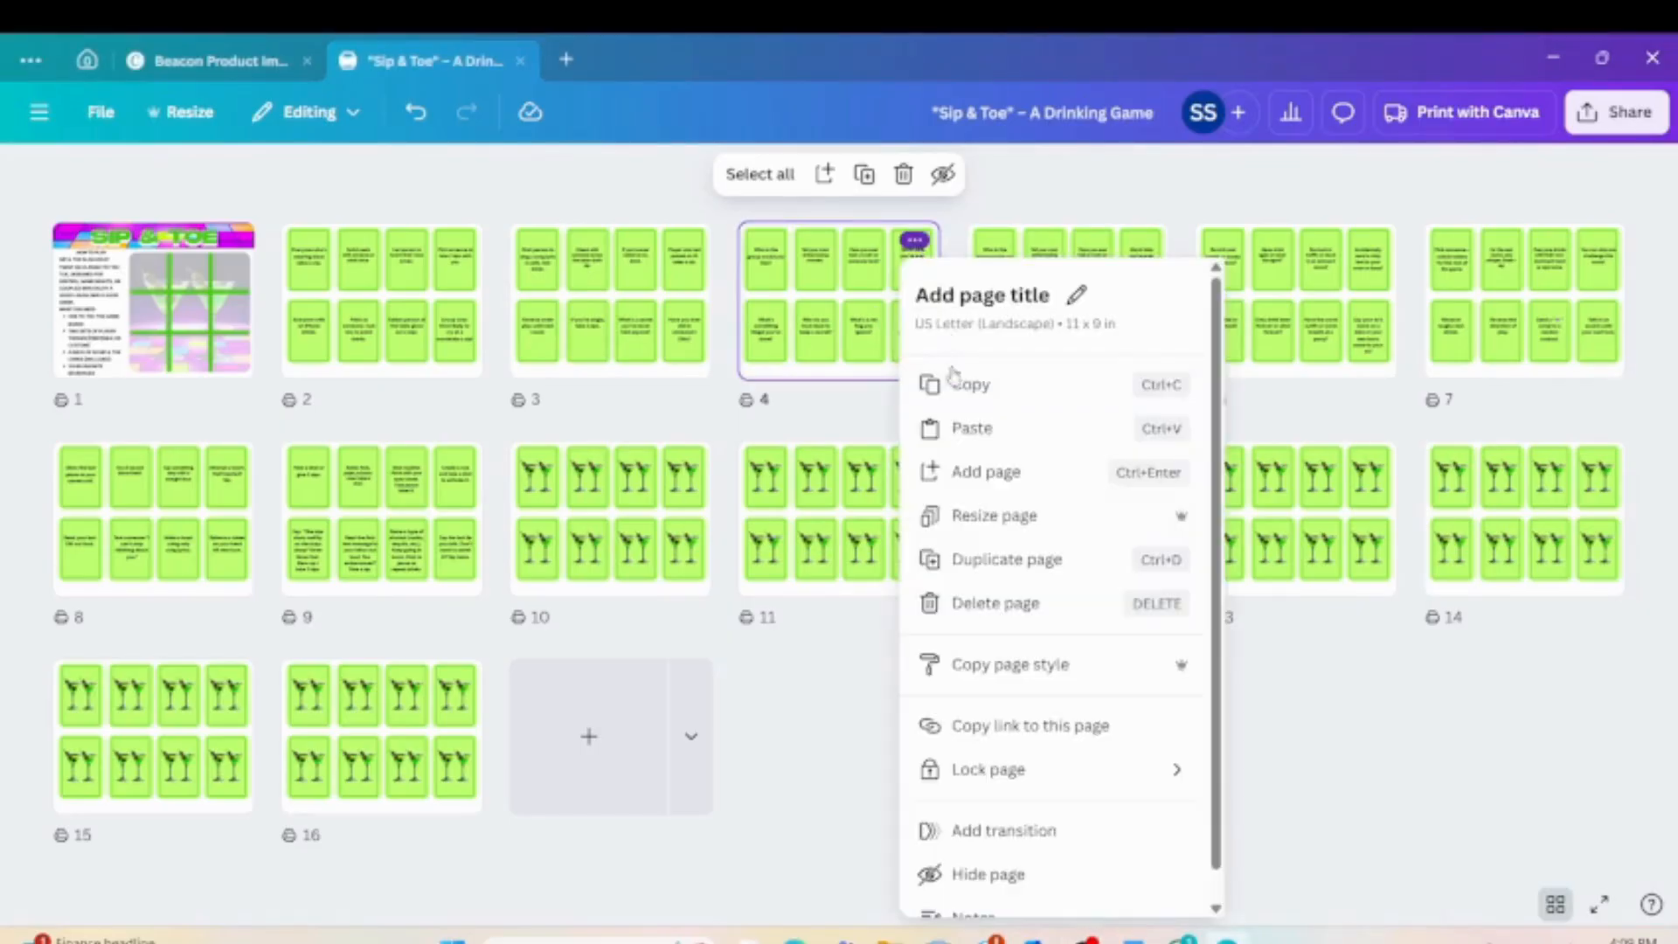
pyautogui.click(1006, 612)
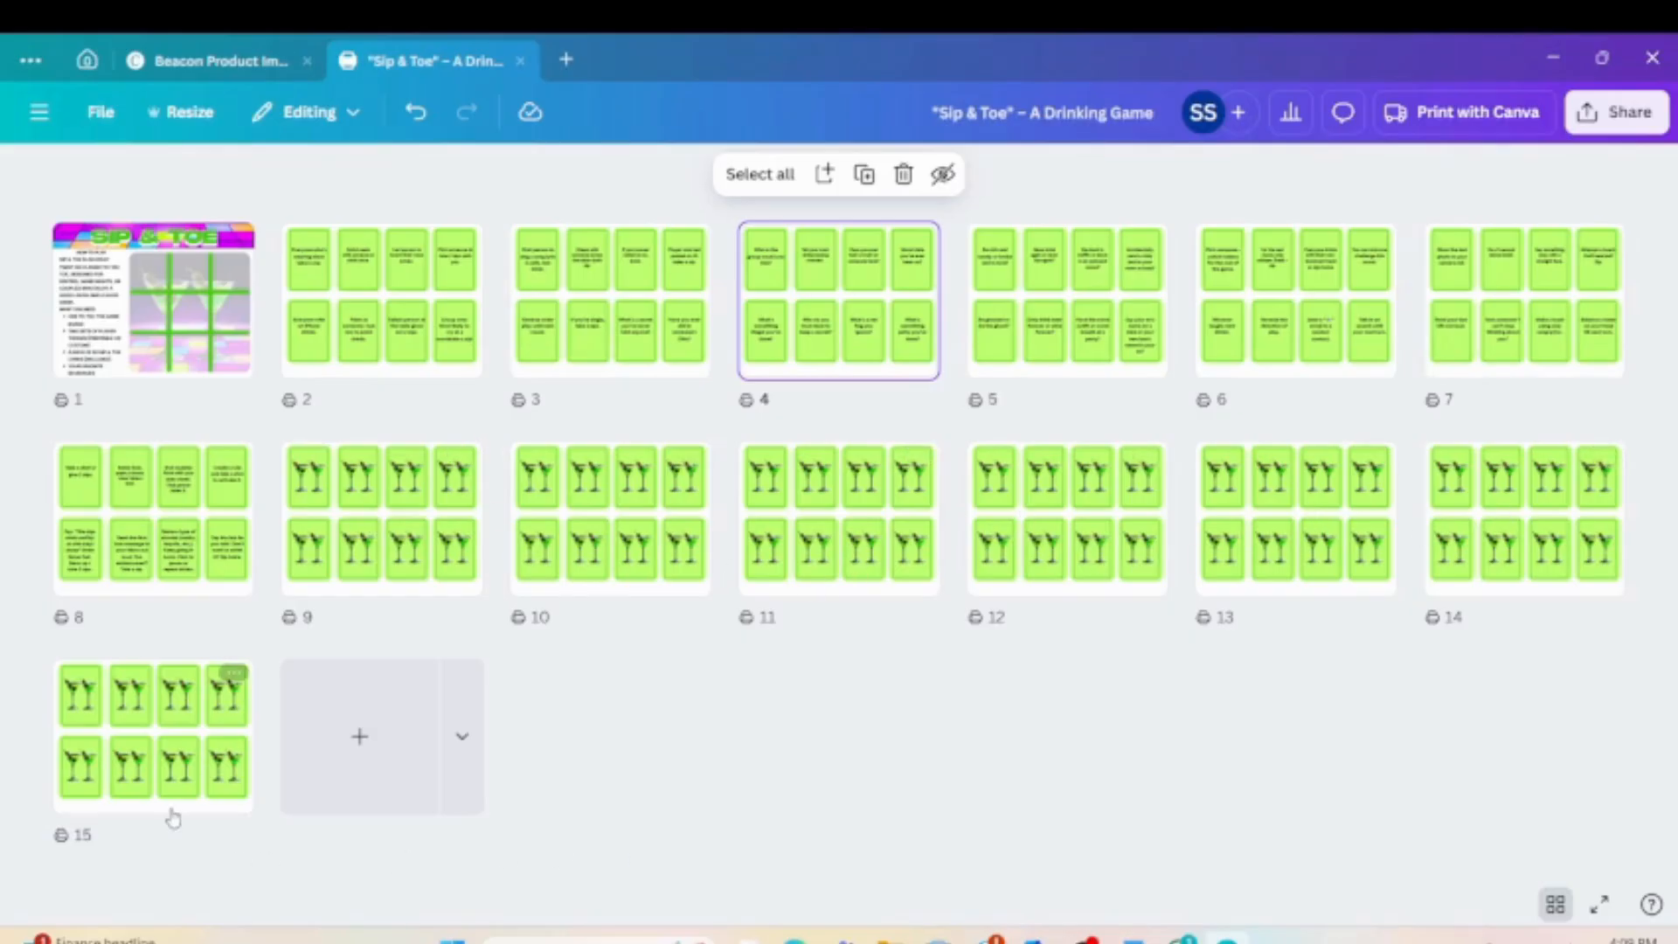
# Center-align the introductory paragraph under "HOW TO PLAY" on page 1.
pyautogui.doubleClick(172, 339)
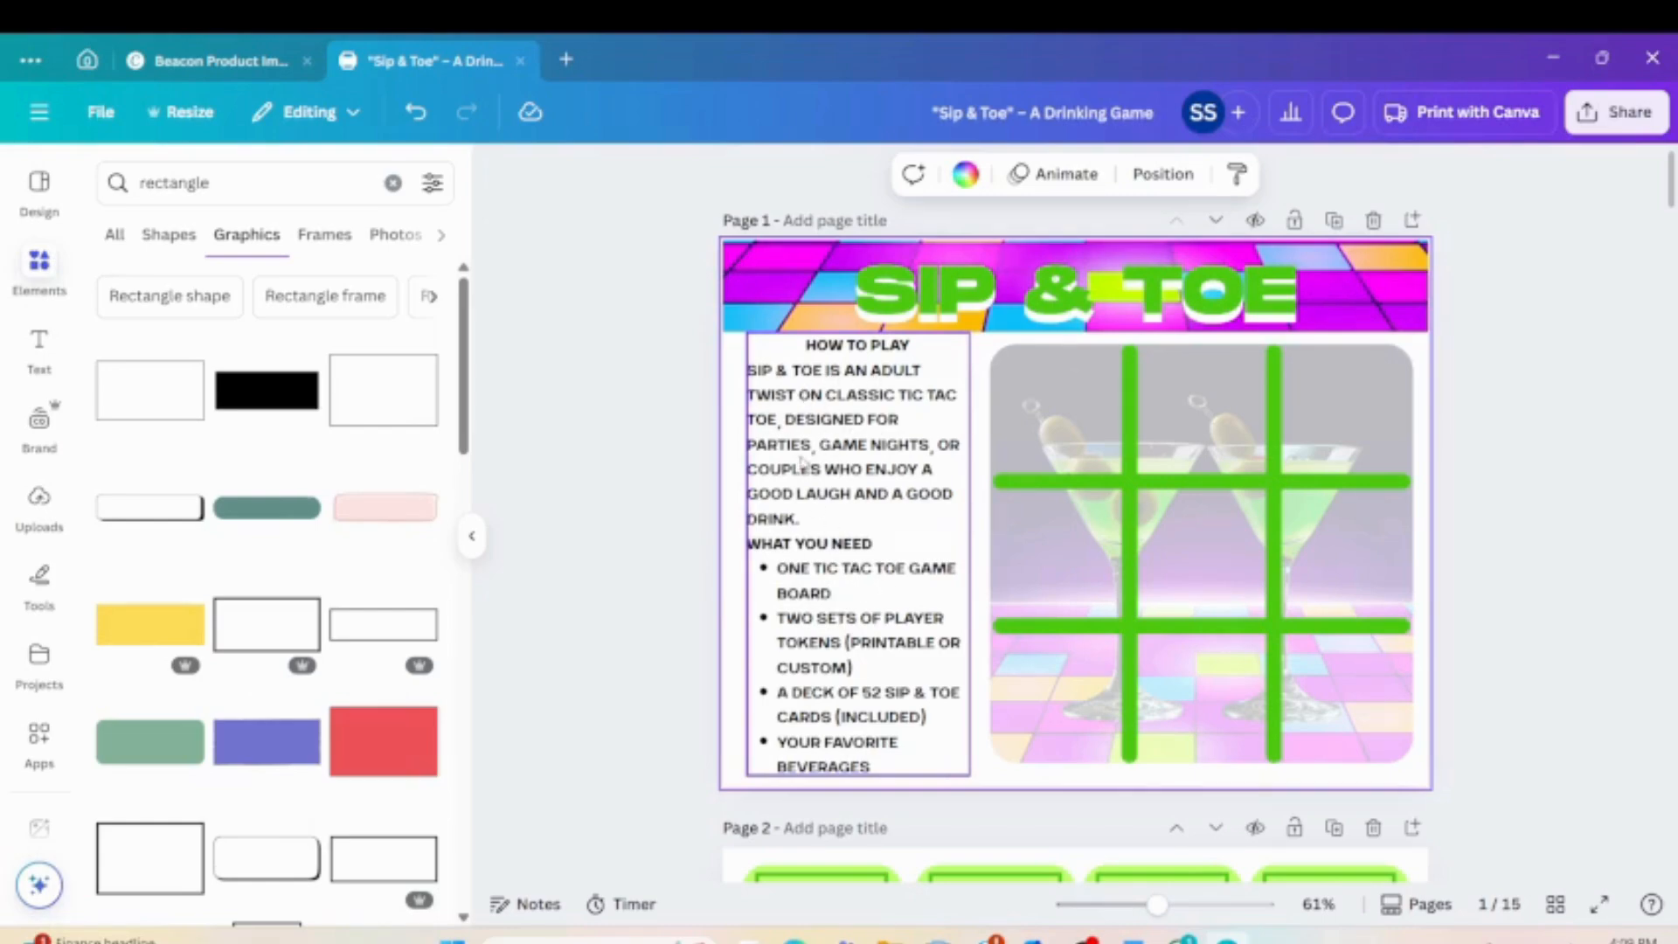
pyautogui.click(822, 511)
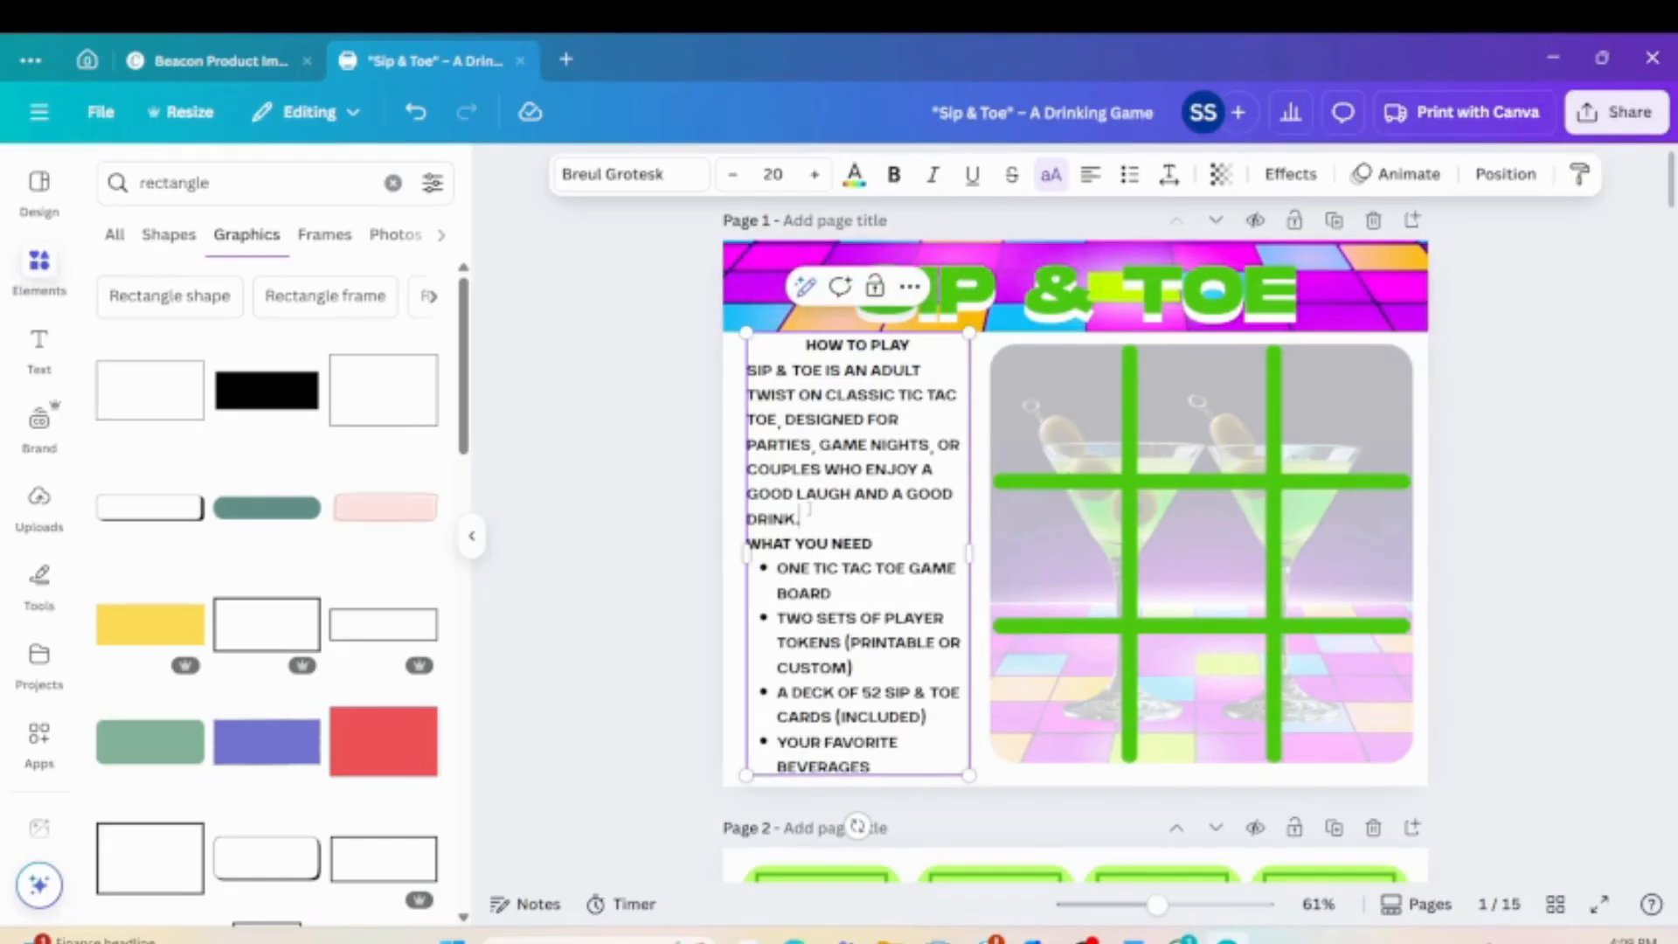
pyautogui.moveTo(798, 518); pyautogui.dragTo(747, 371)
pyautogui.click(1089, 174)
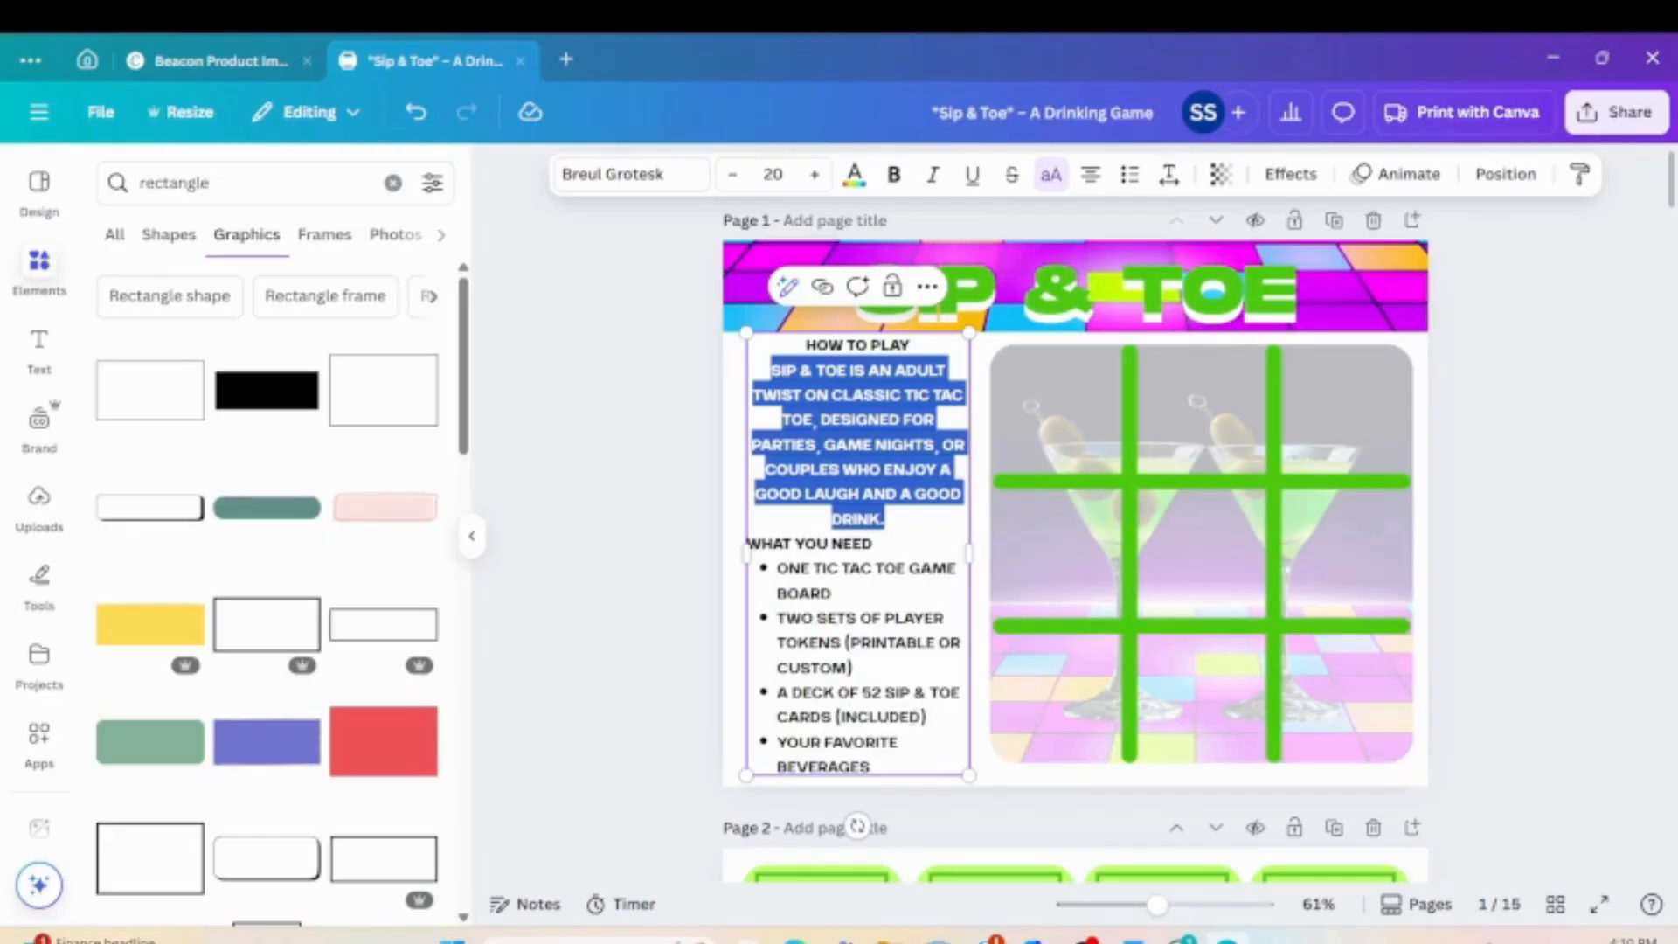
pyautogui.click(1517, 583)
# Add a blank page 16 after the last card page and place the uploaded green martini picture on it.
pyautogui.click(1553, 905)
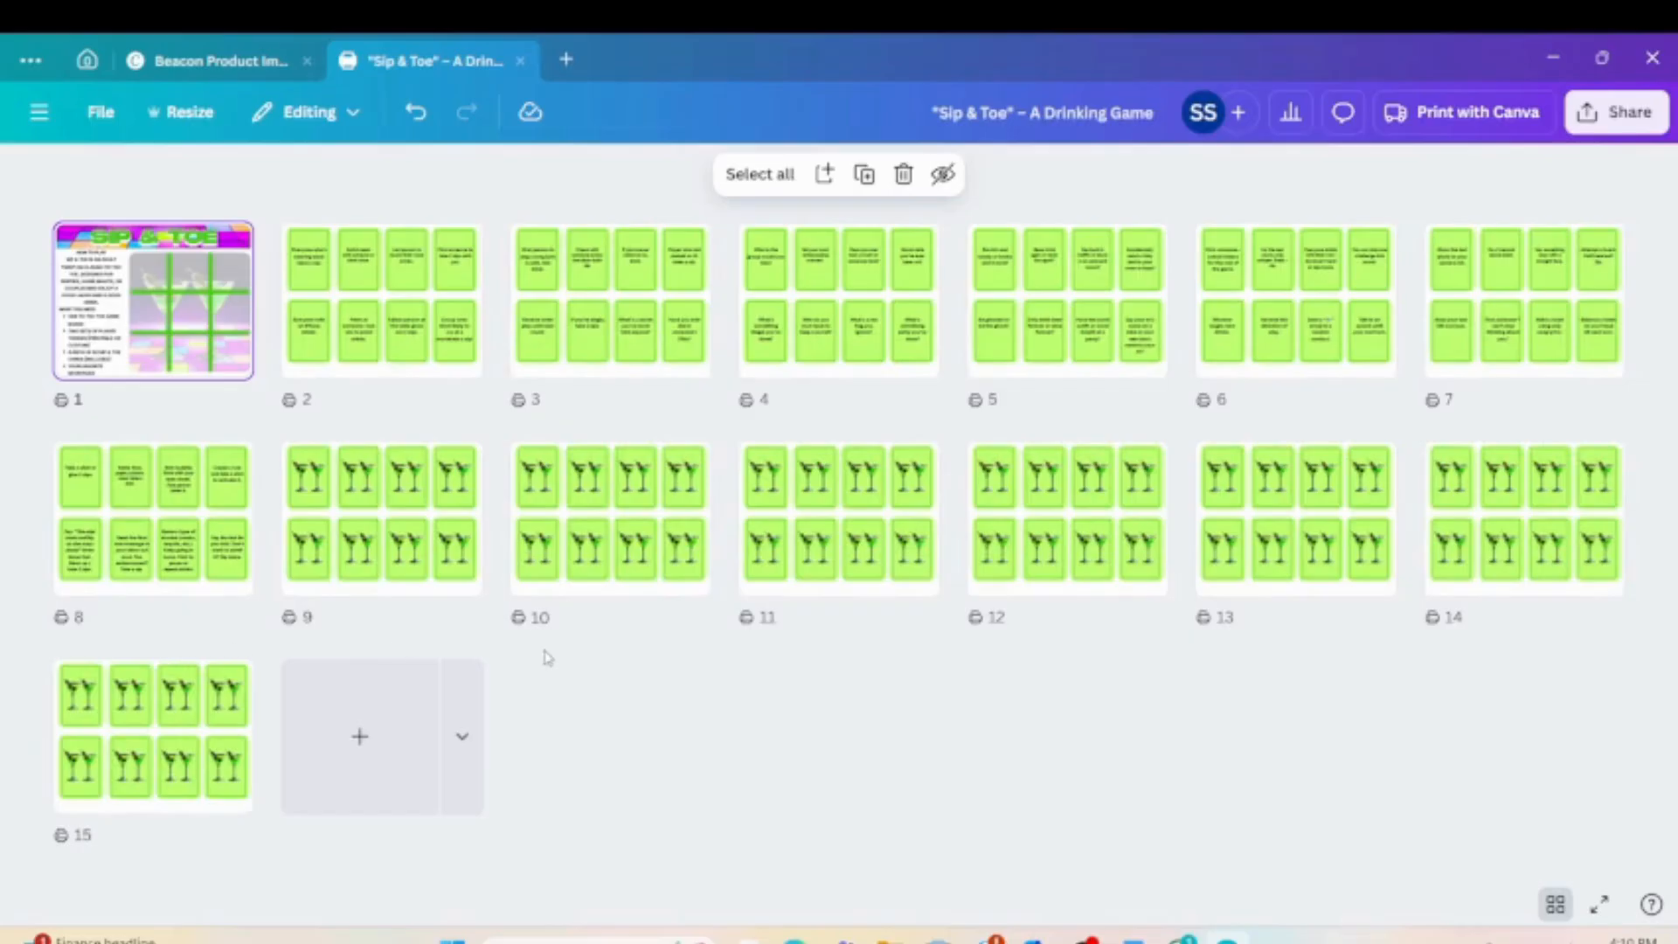
pyautogui.click(387, 731)
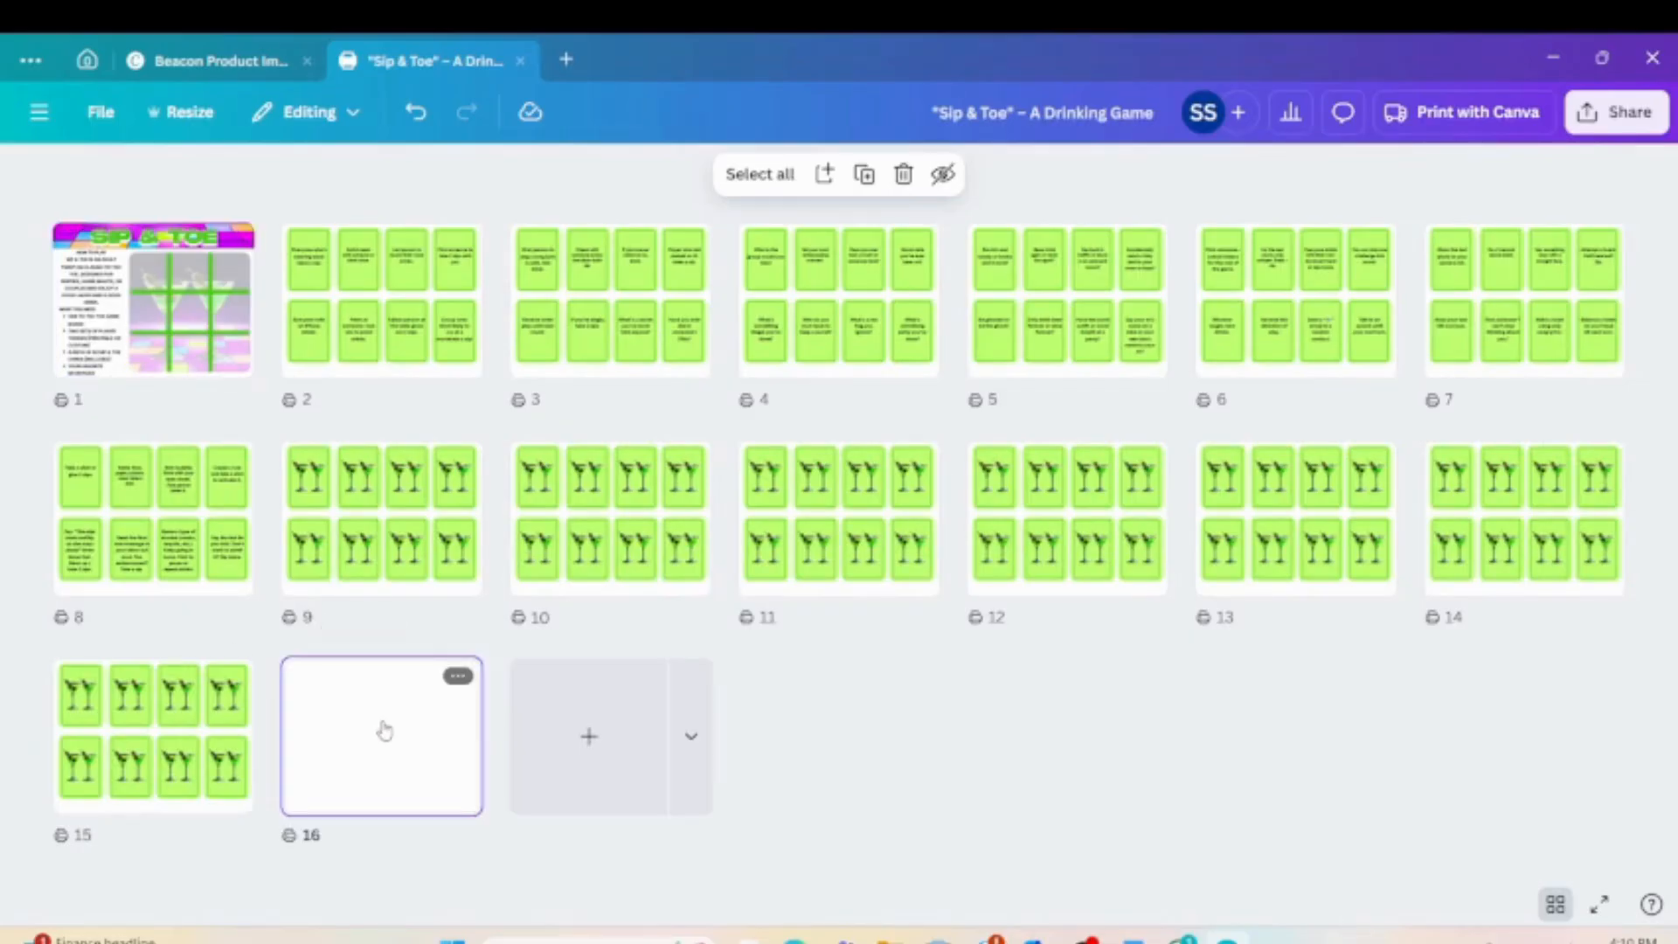
pyautogui.doubleClick(411, 767)
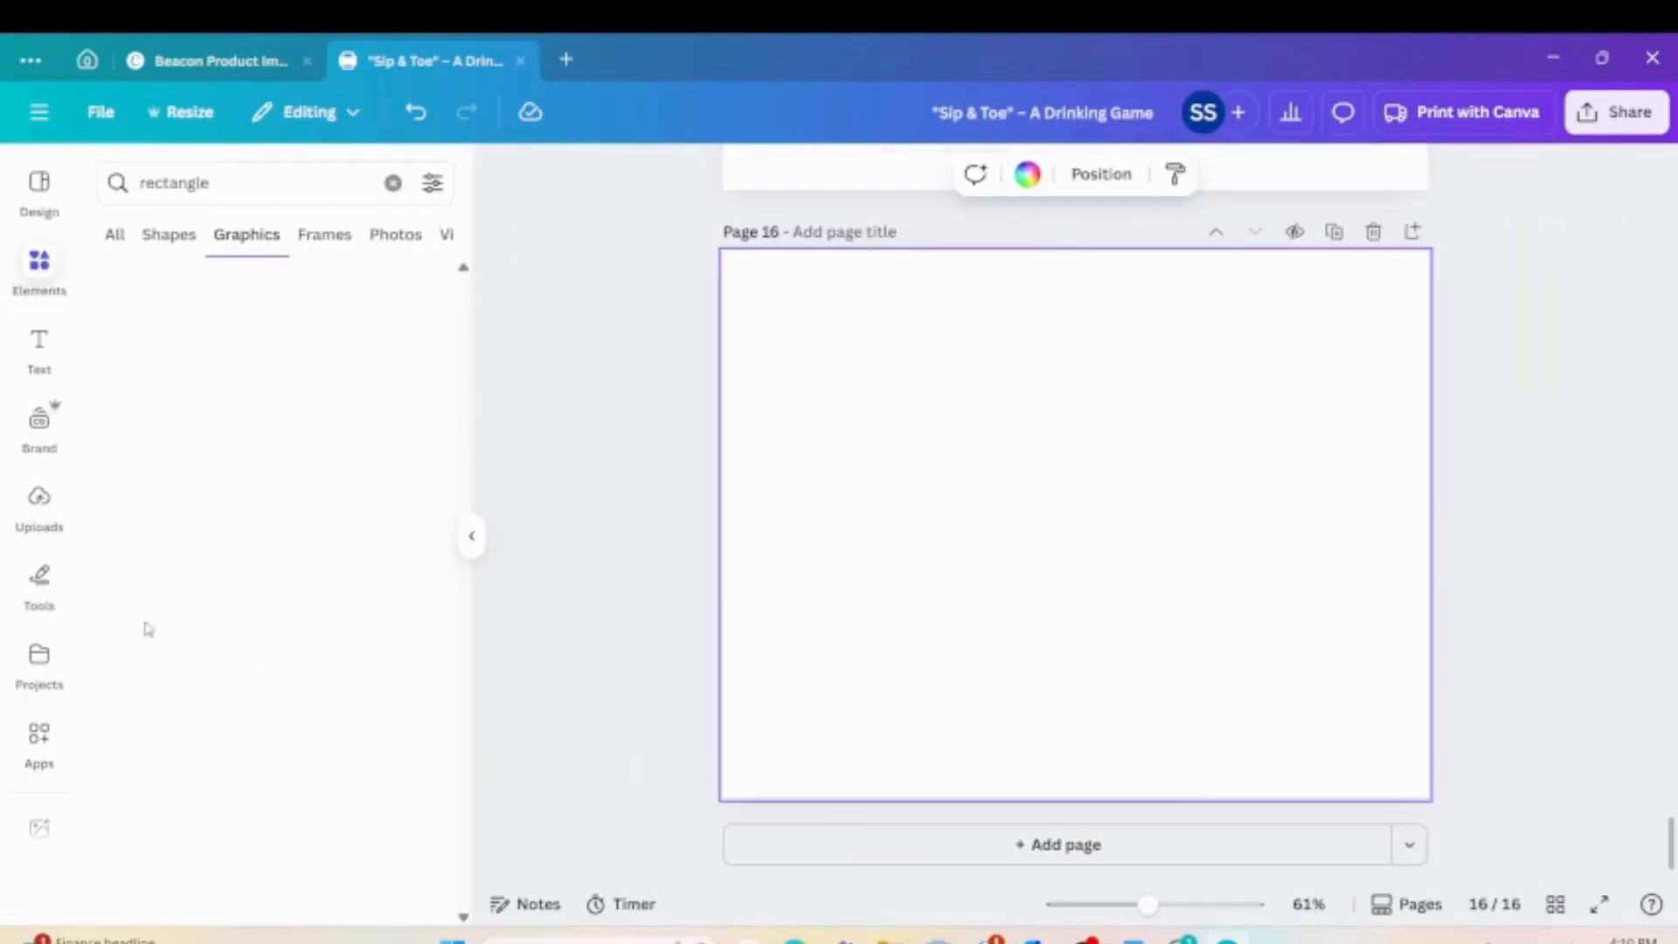
pyautogui.click(35, 513)
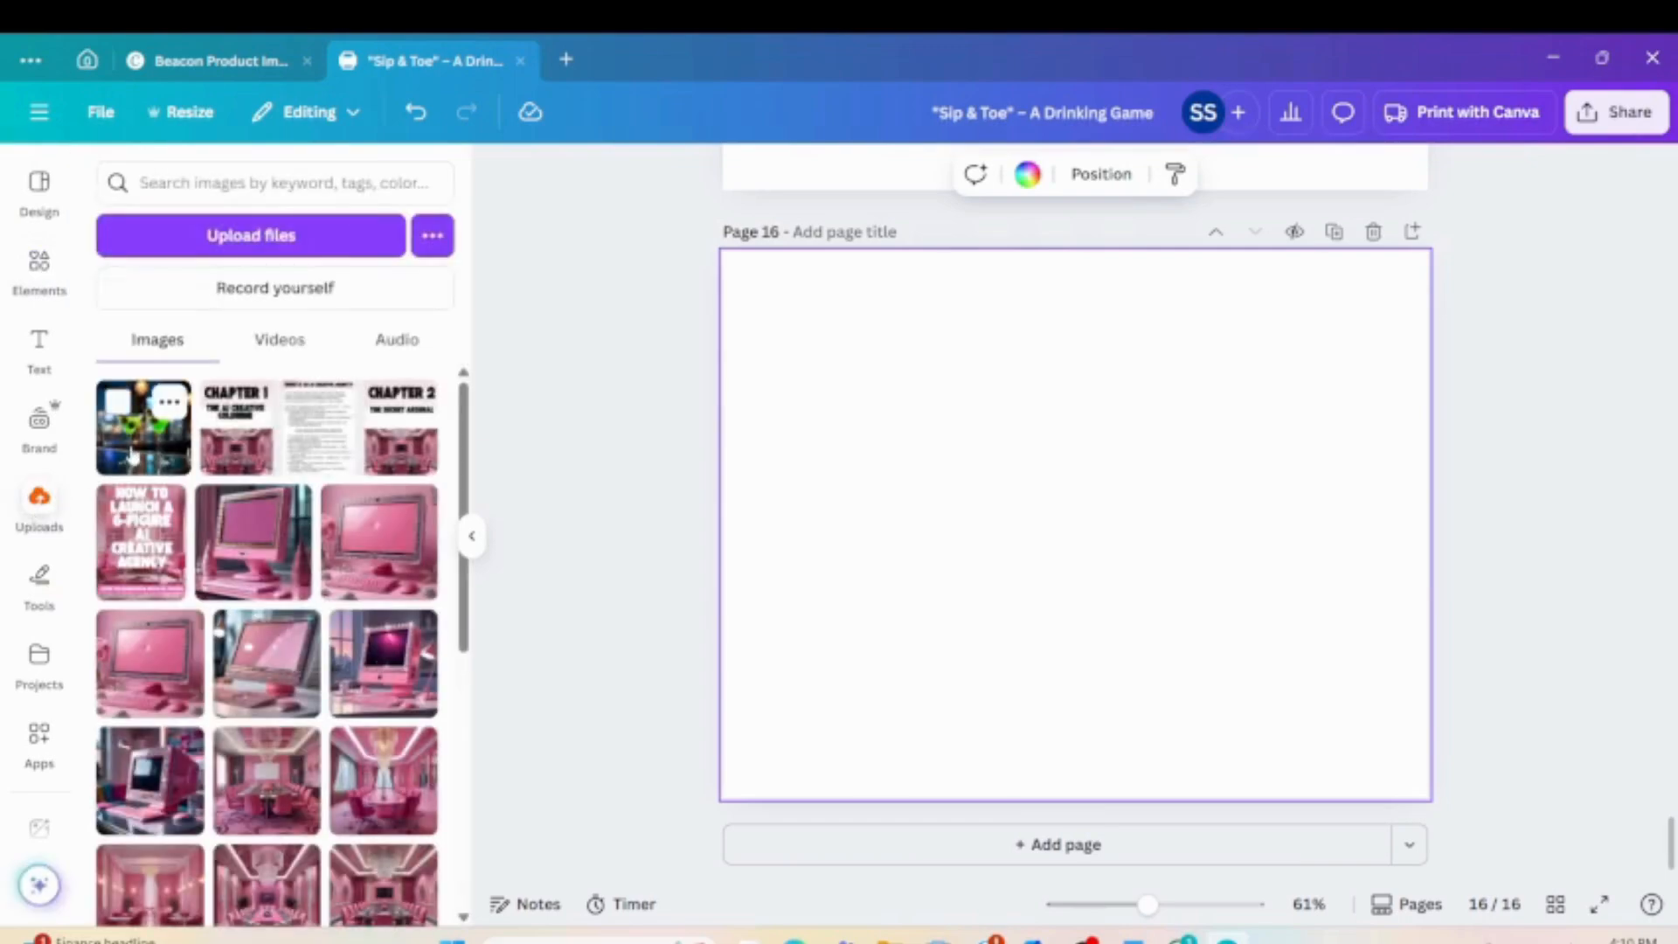
pyautogui.click(131, 454)
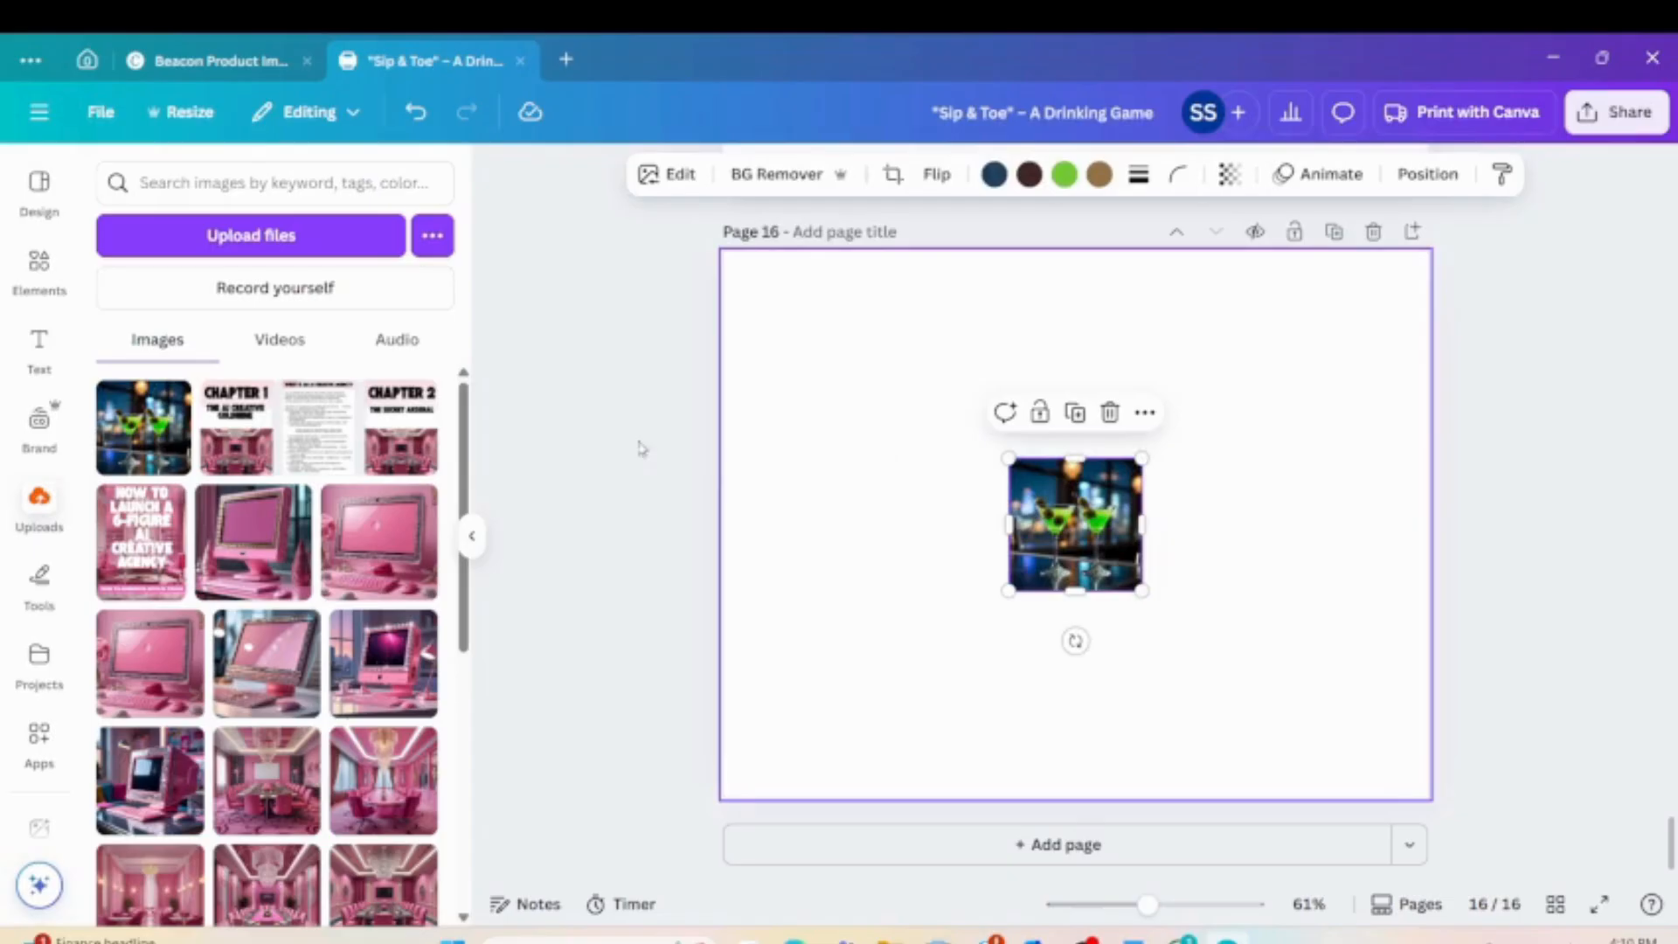
# Generate AI images with Magic Media from the prompt "a pair of martini glasses".
pyautogui.click(38, 266)
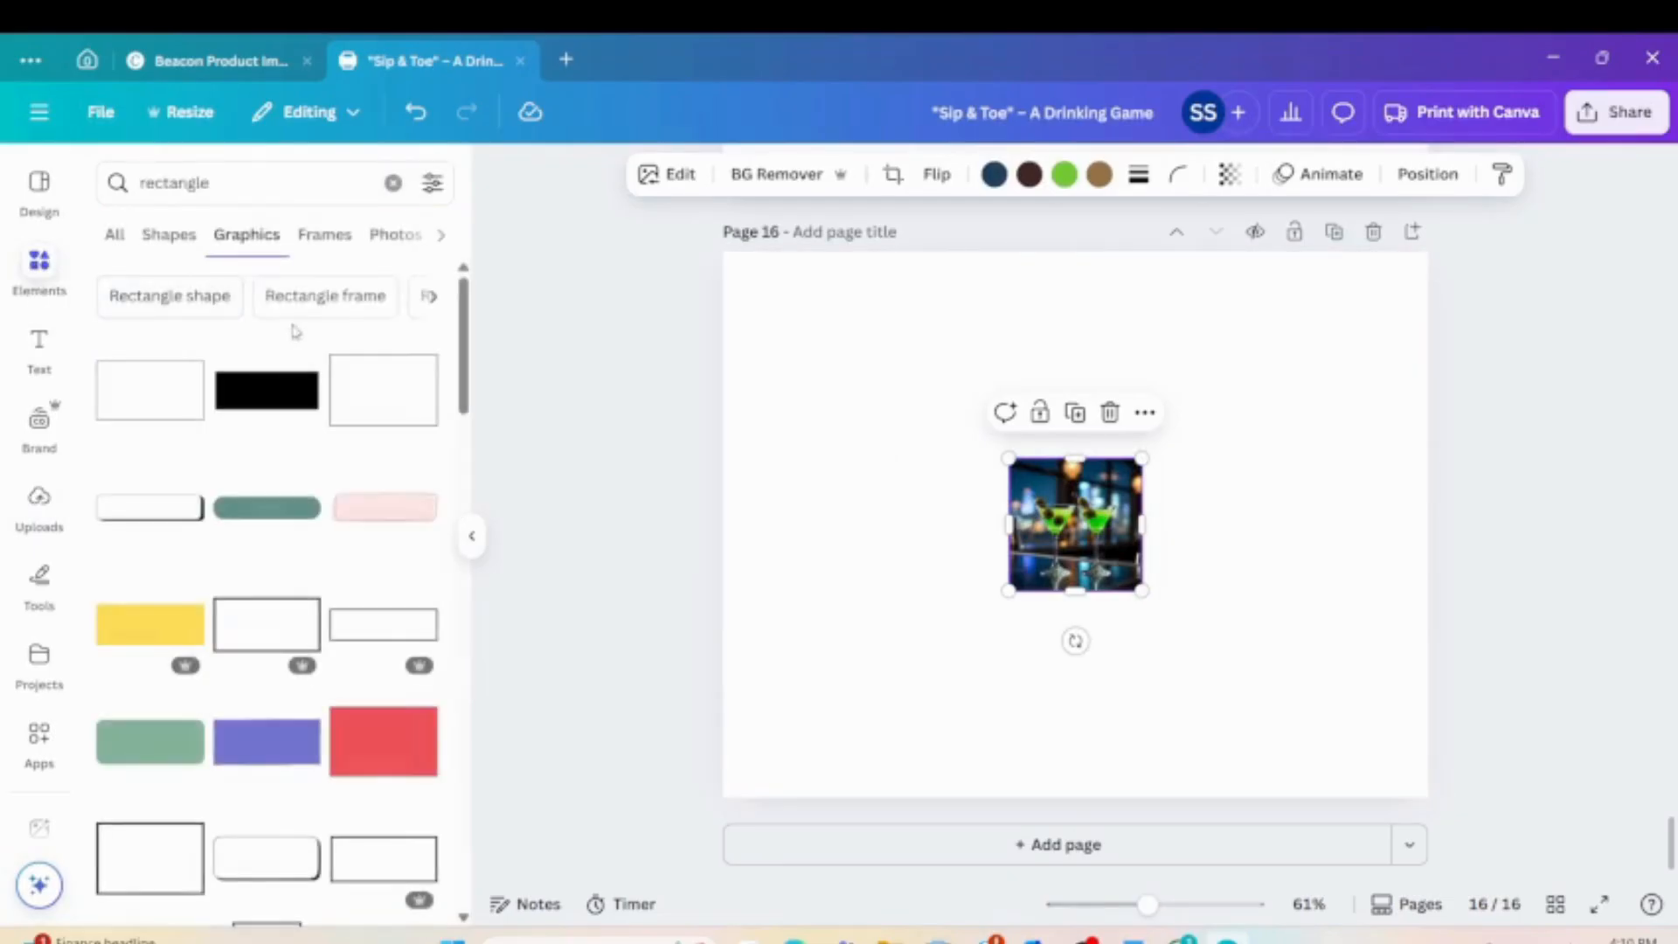
pyautogui.click(393, 182)
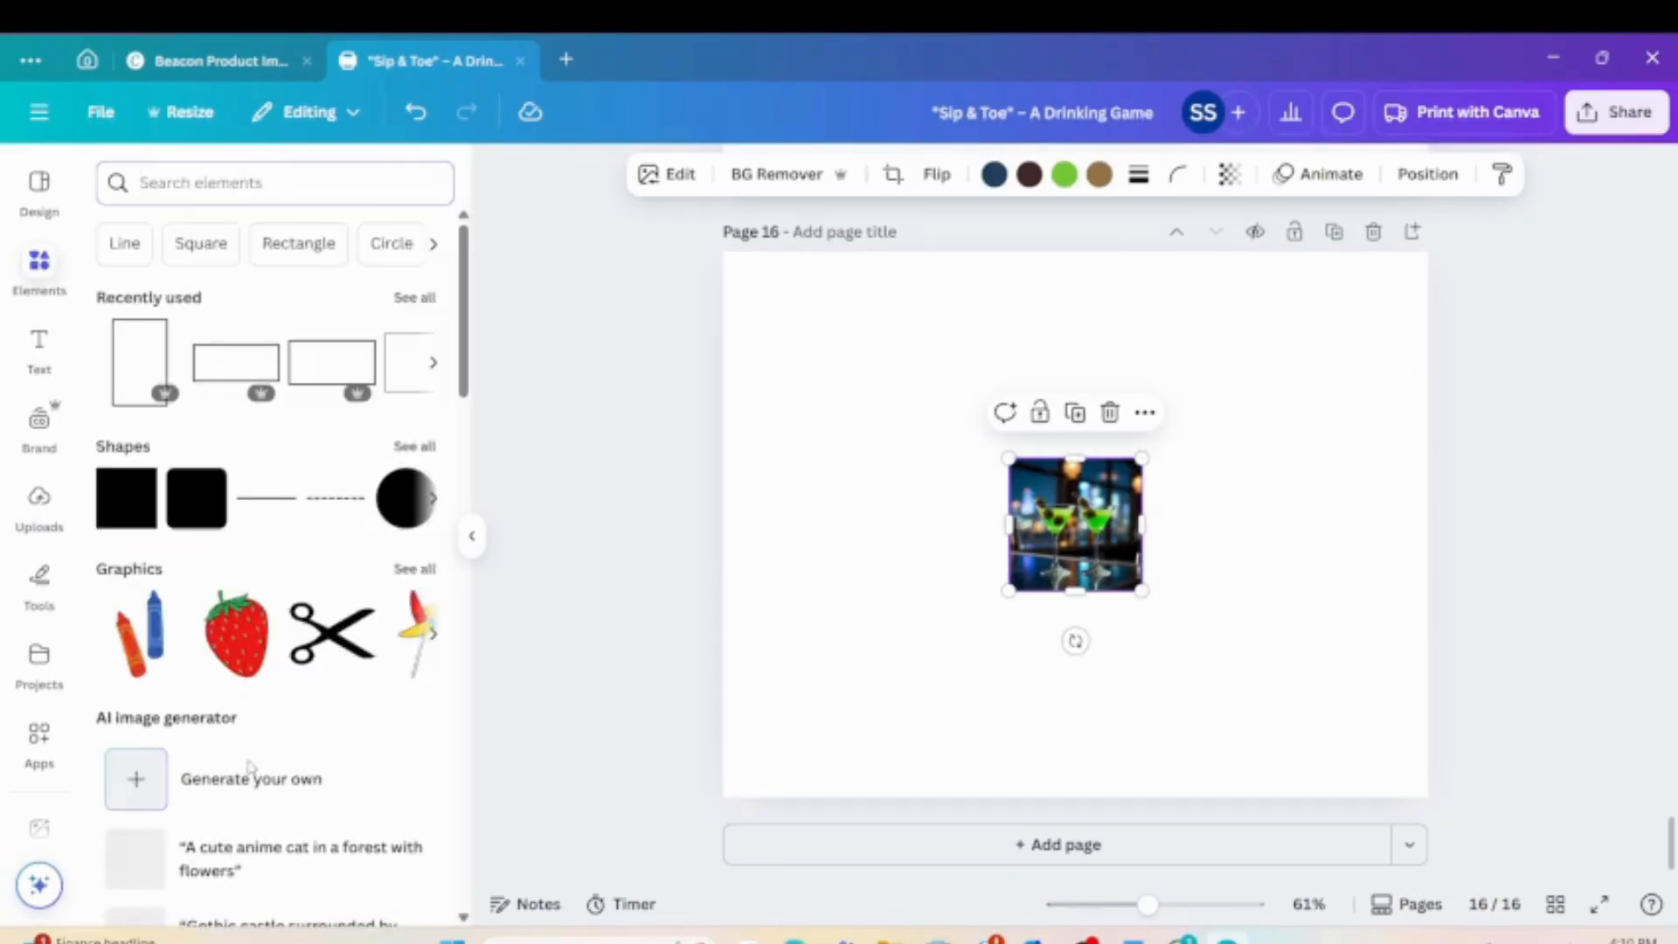
pyautogui.click(249, 777)
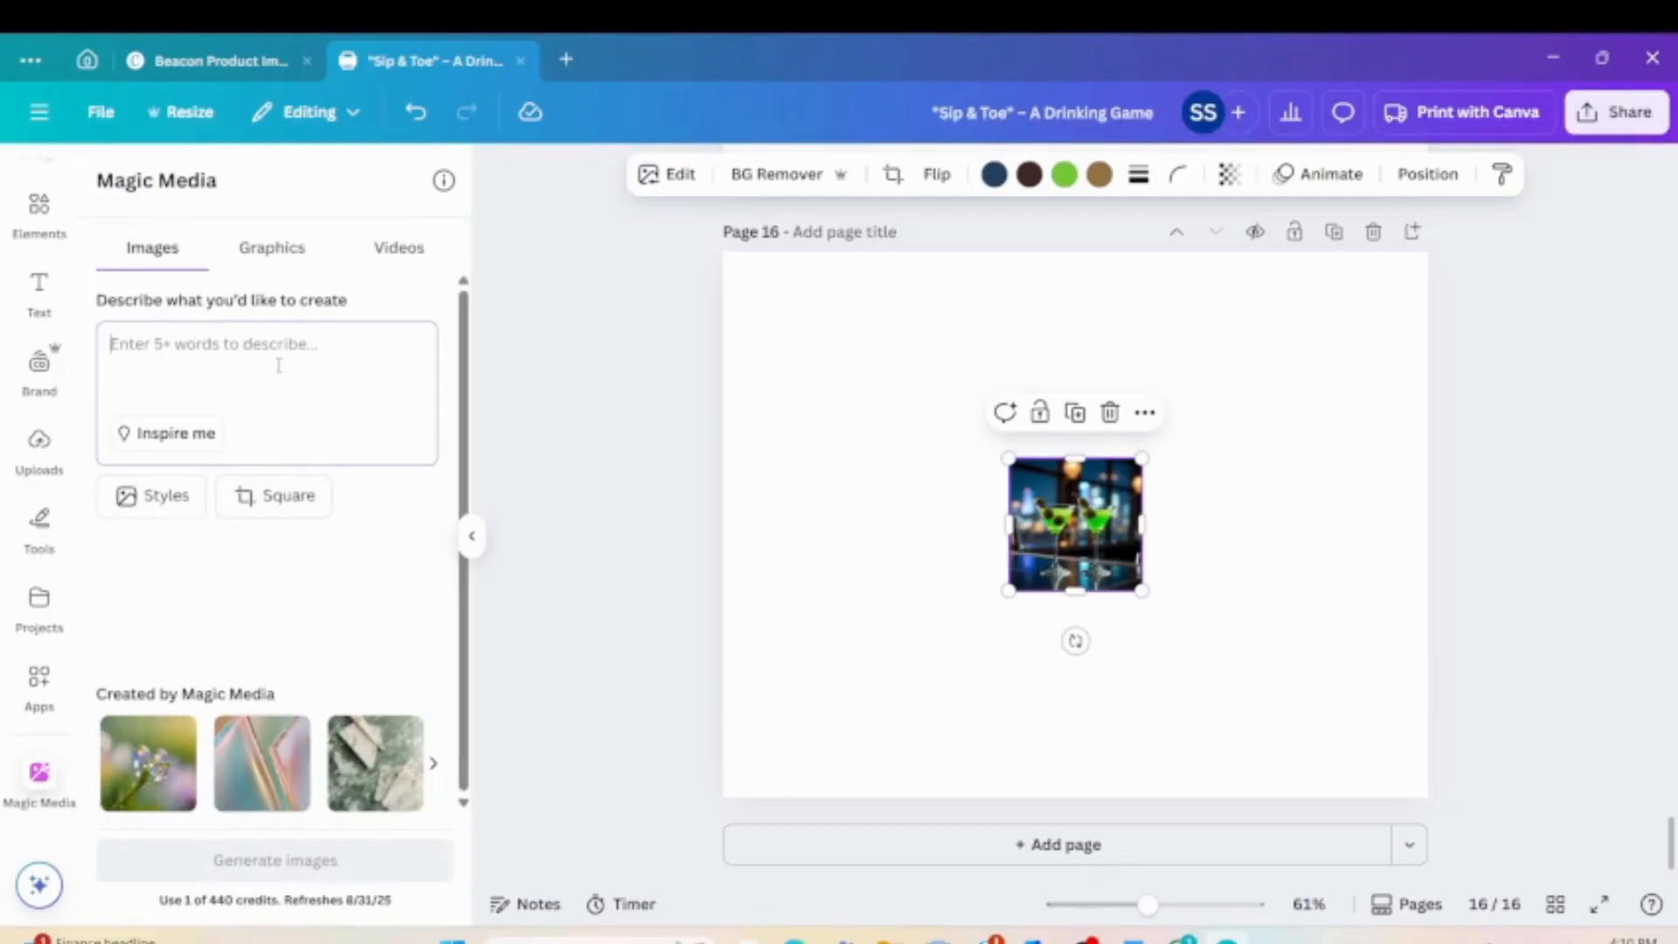
pyautogui.write('a')
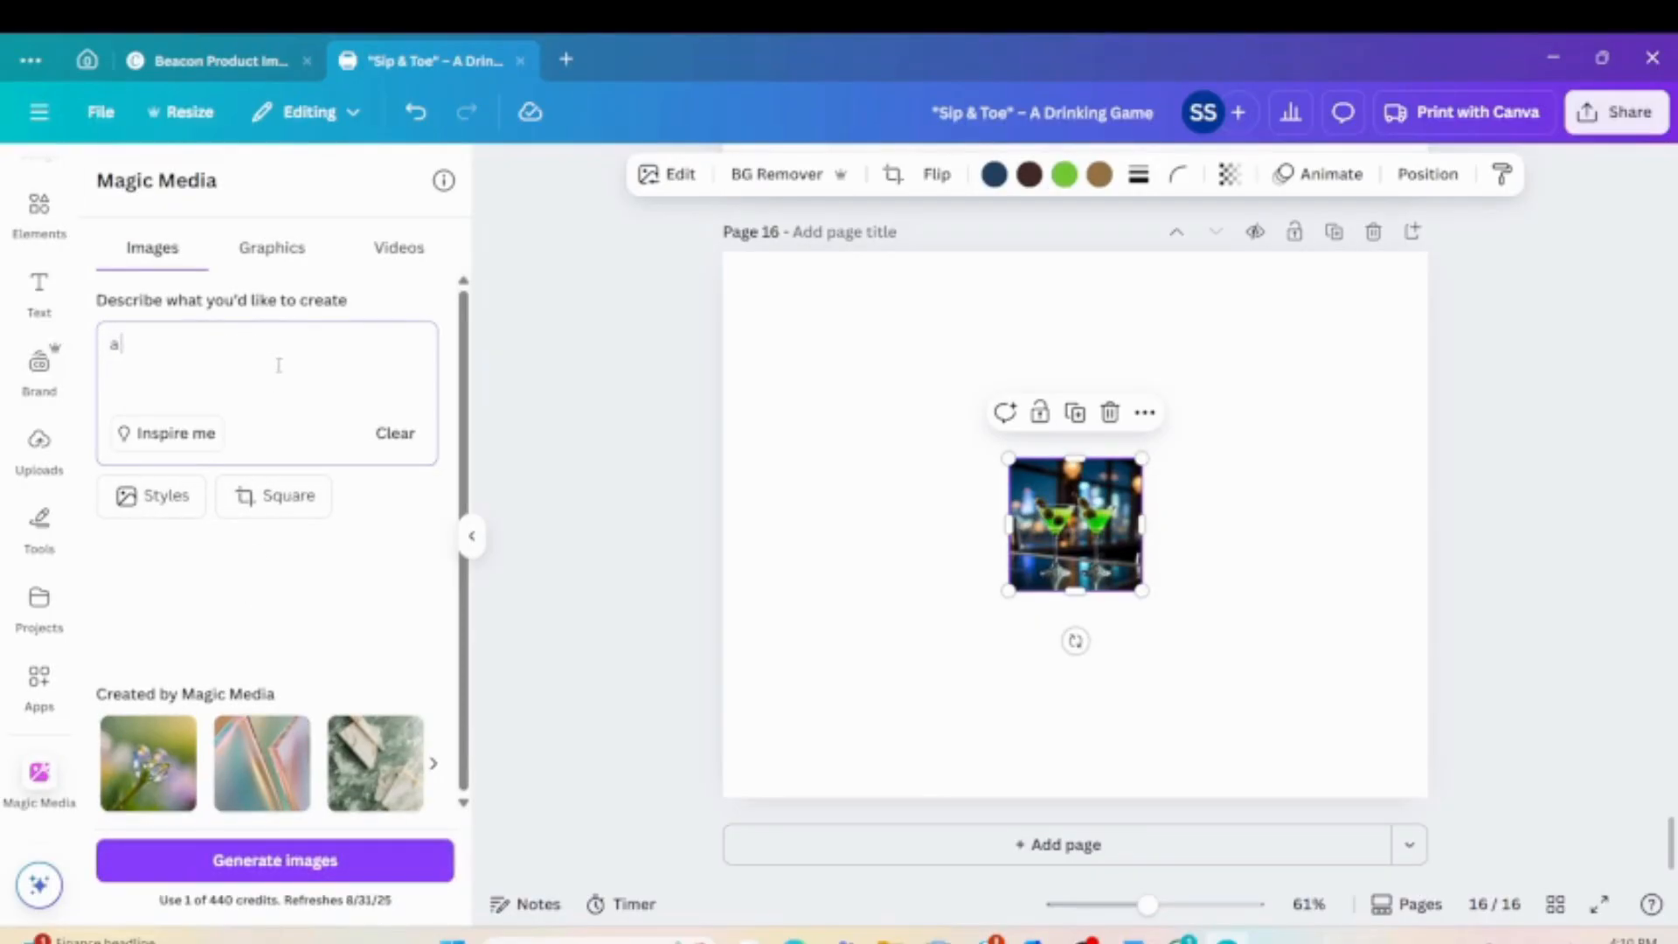
pyautogui.write(' pair of martini glasses')
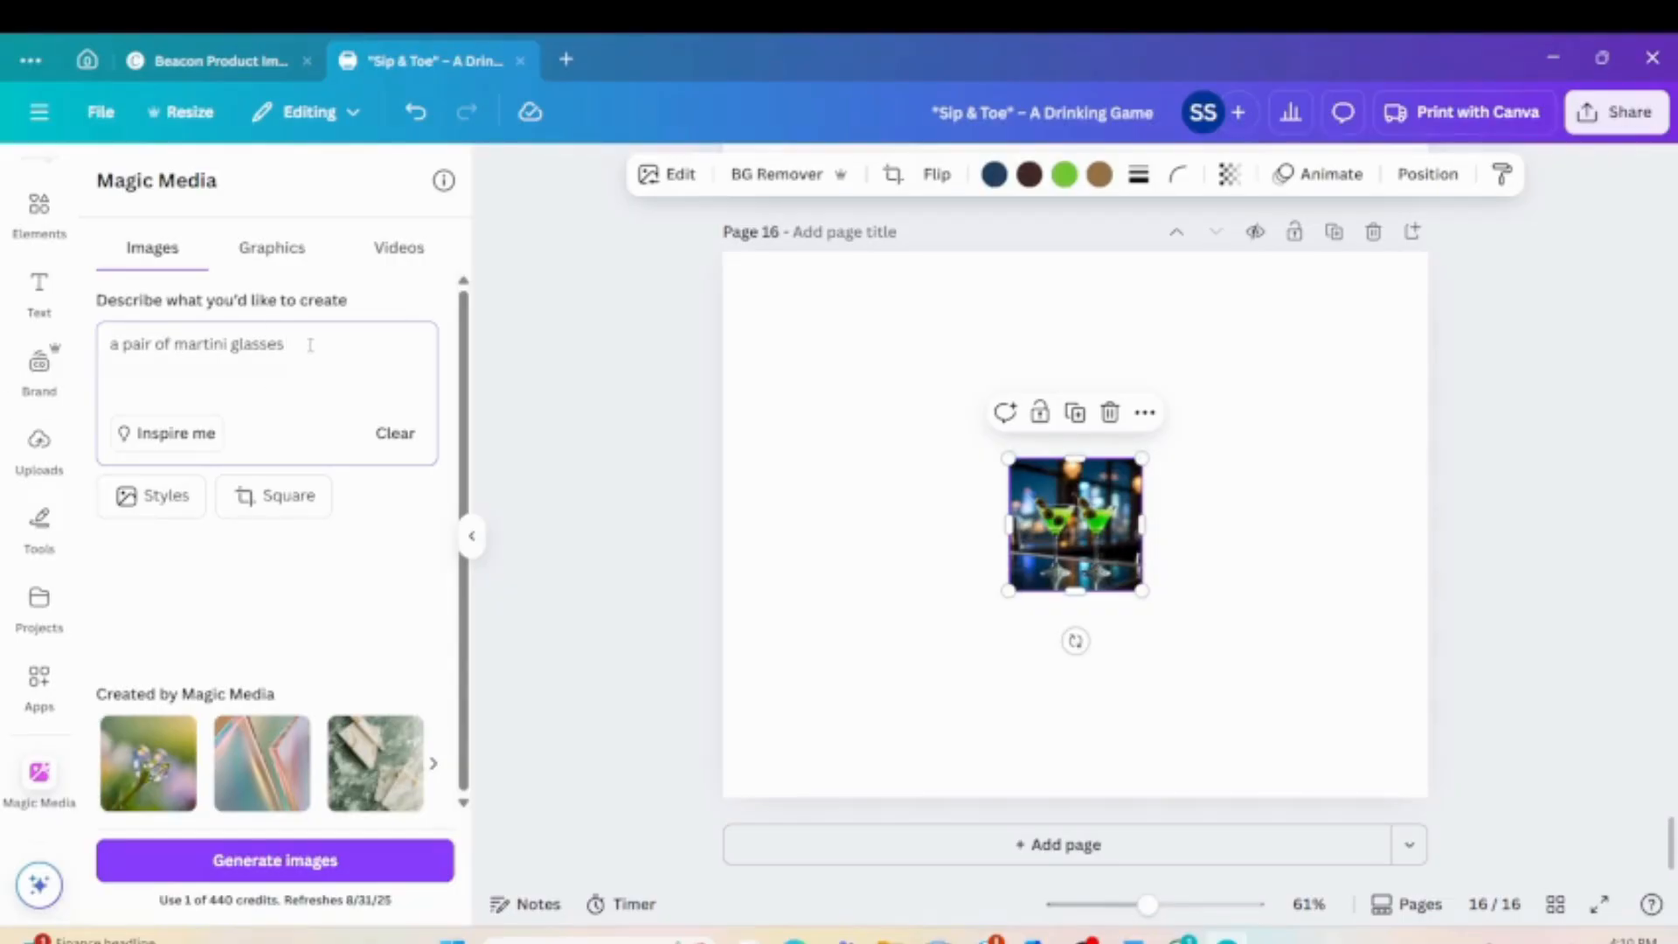
pyautogui.press('Return')
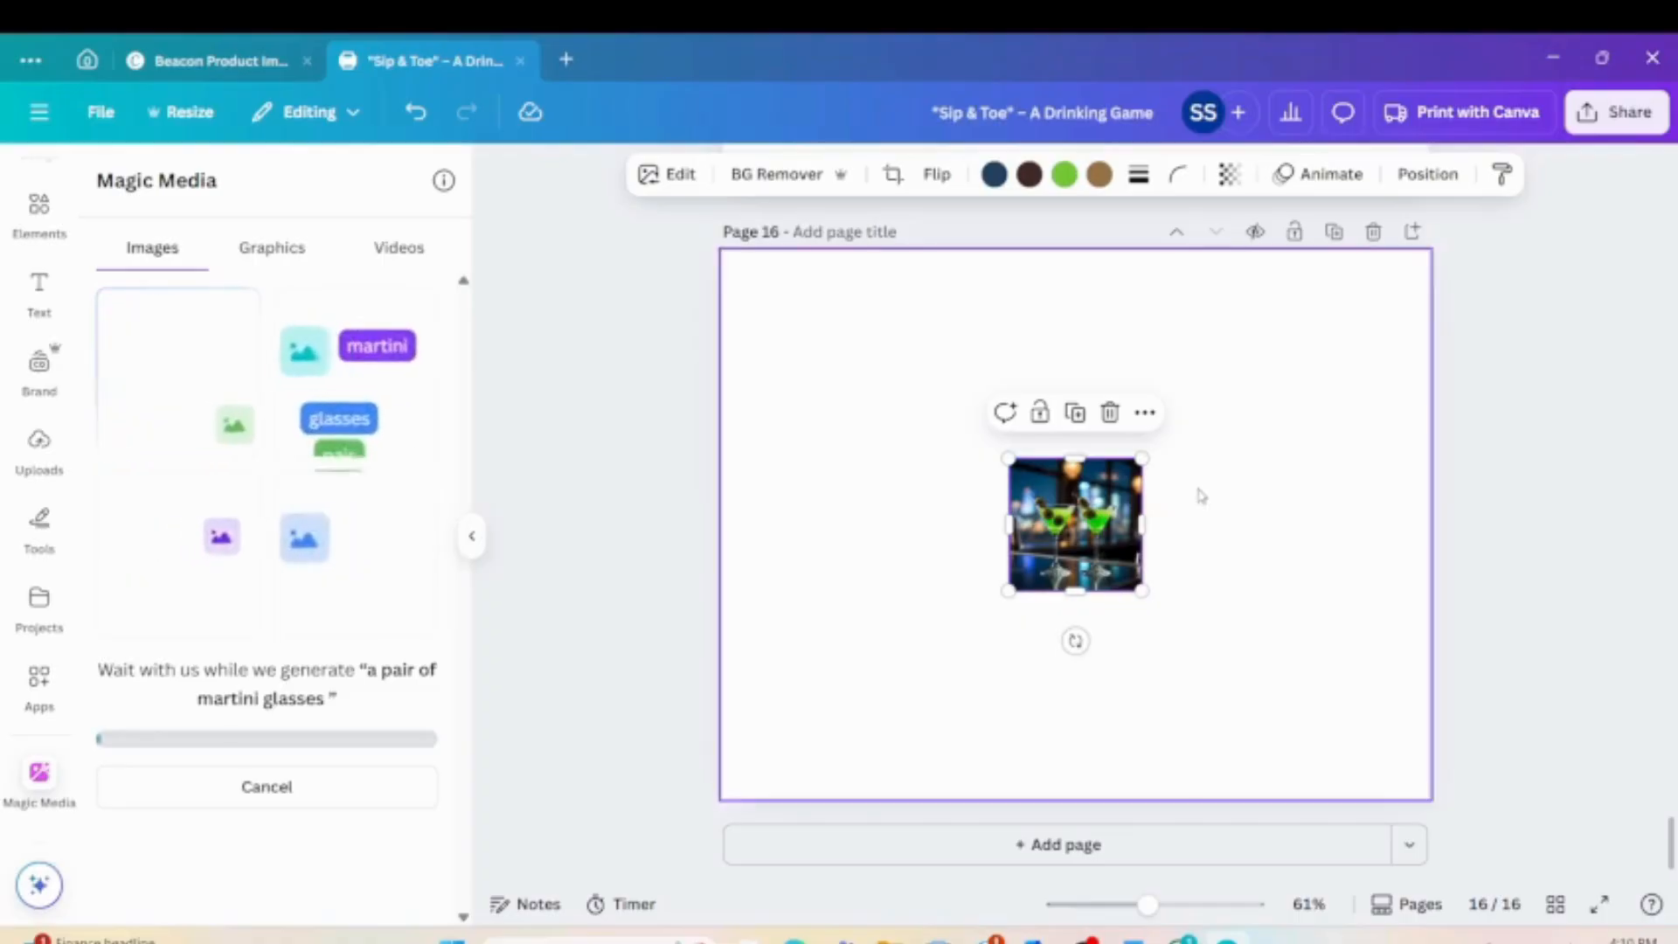
# Remove the background of the green martini picture and move it to the upper-left area of page 16.
pyautogui.click(777, 174)
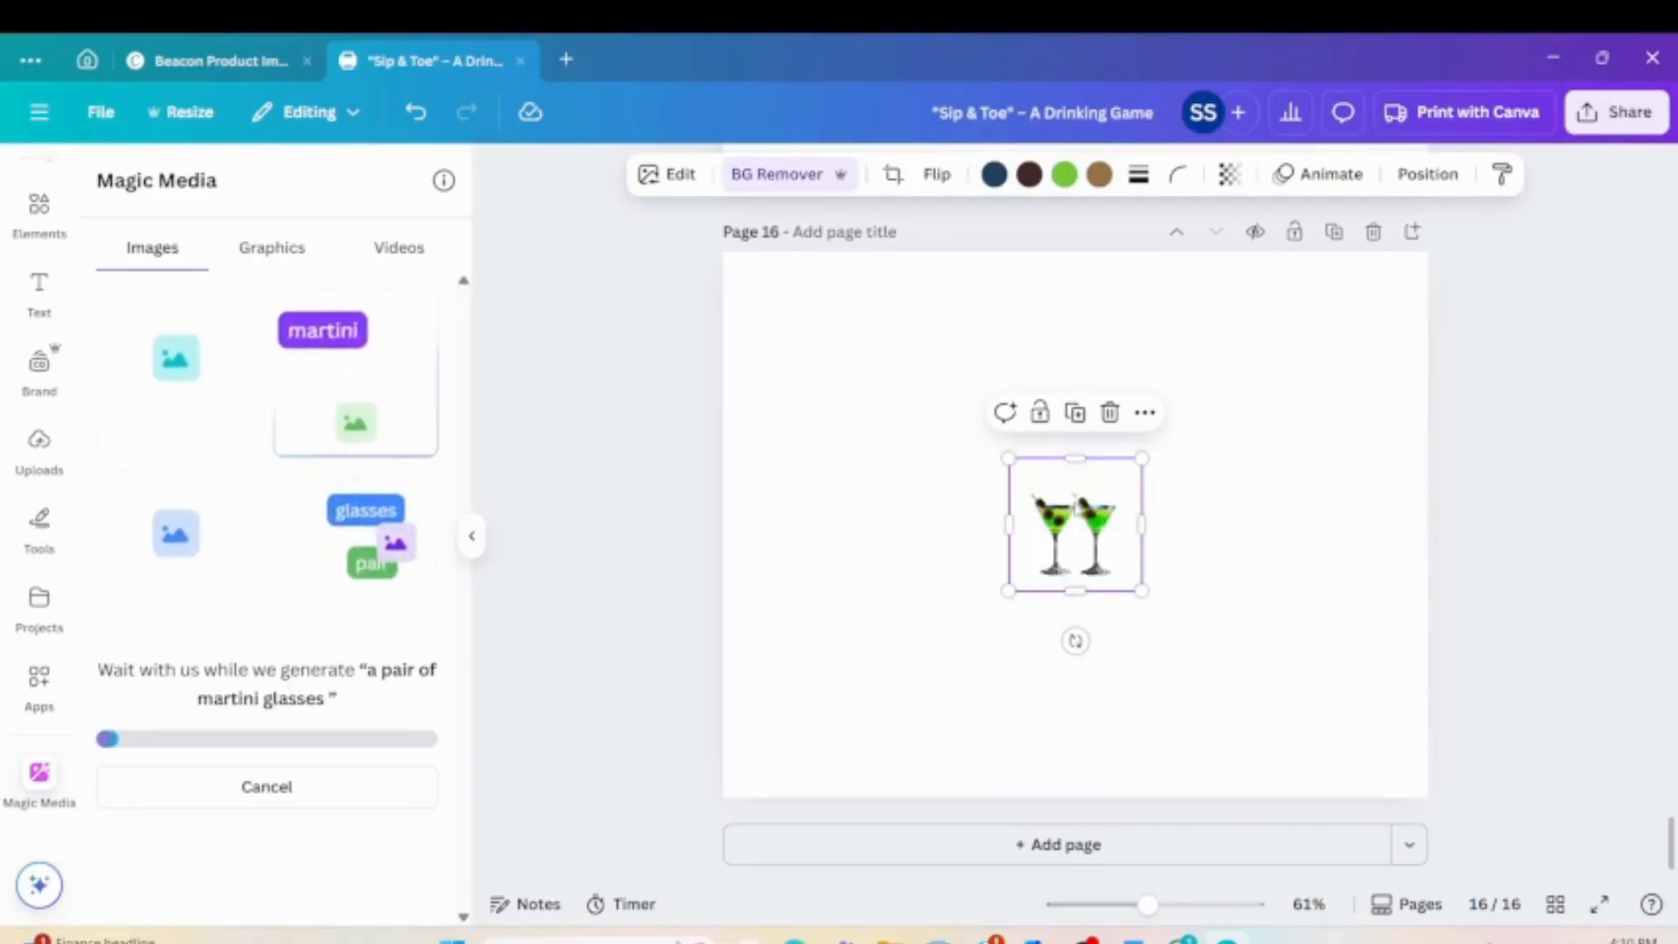
pyautogui.moveTo(1073, 497); pyautogui.dragTo(902, 418)
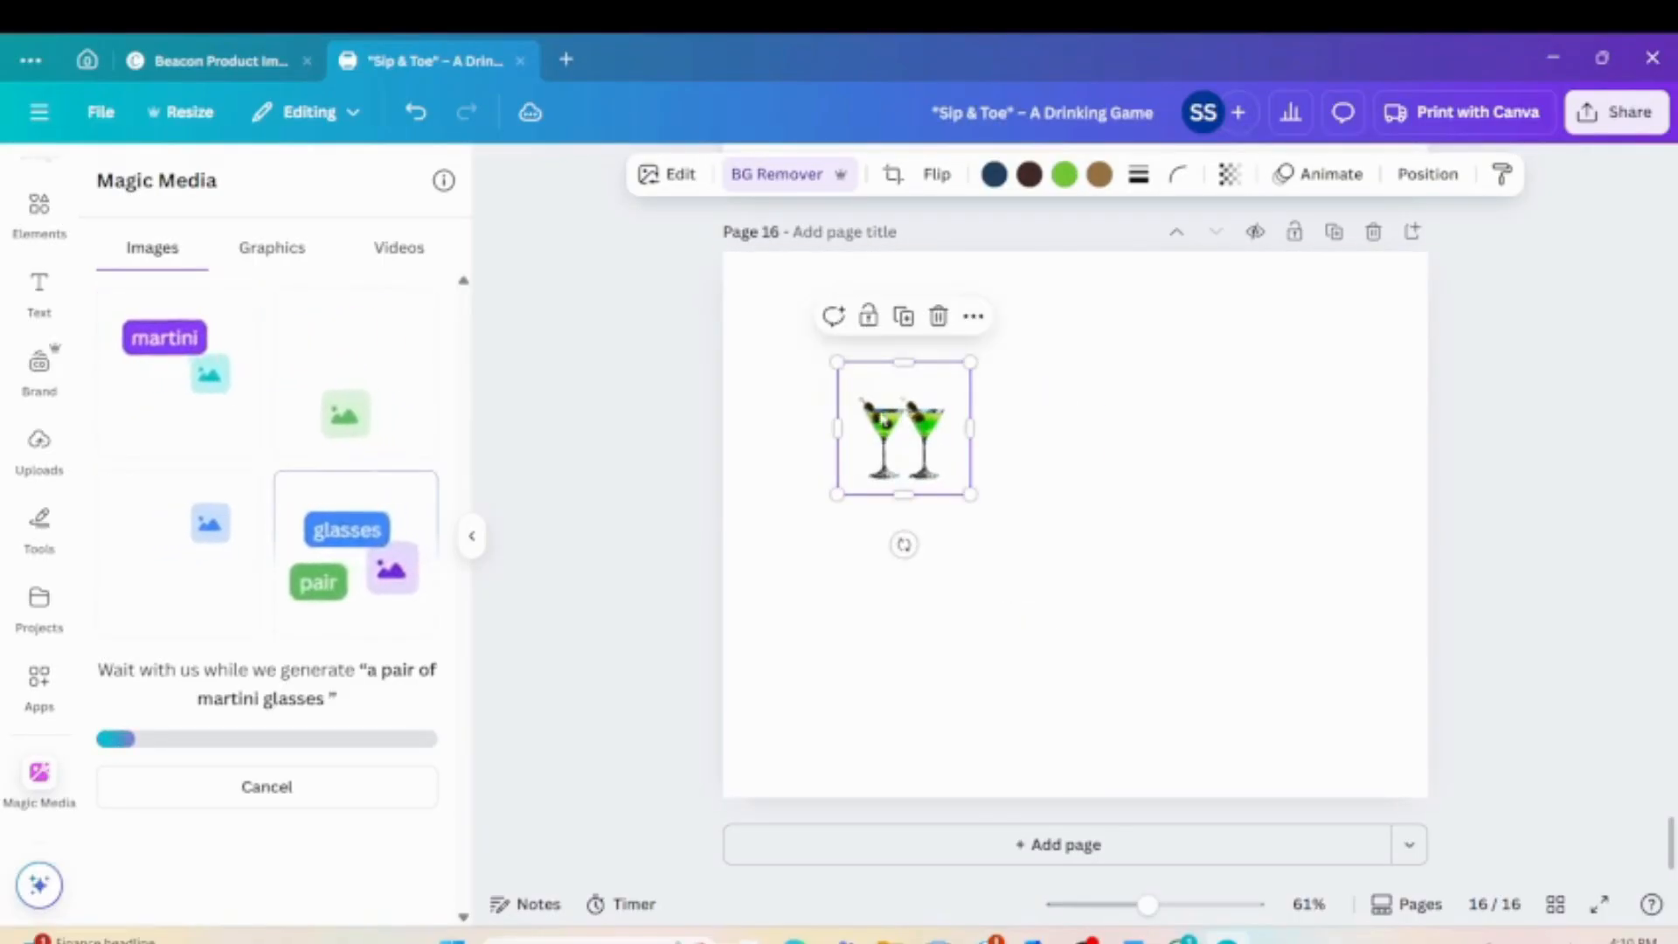
# Add a blank page 17 after page 16 and return to page 16.
pyautogui.click(953, 835)
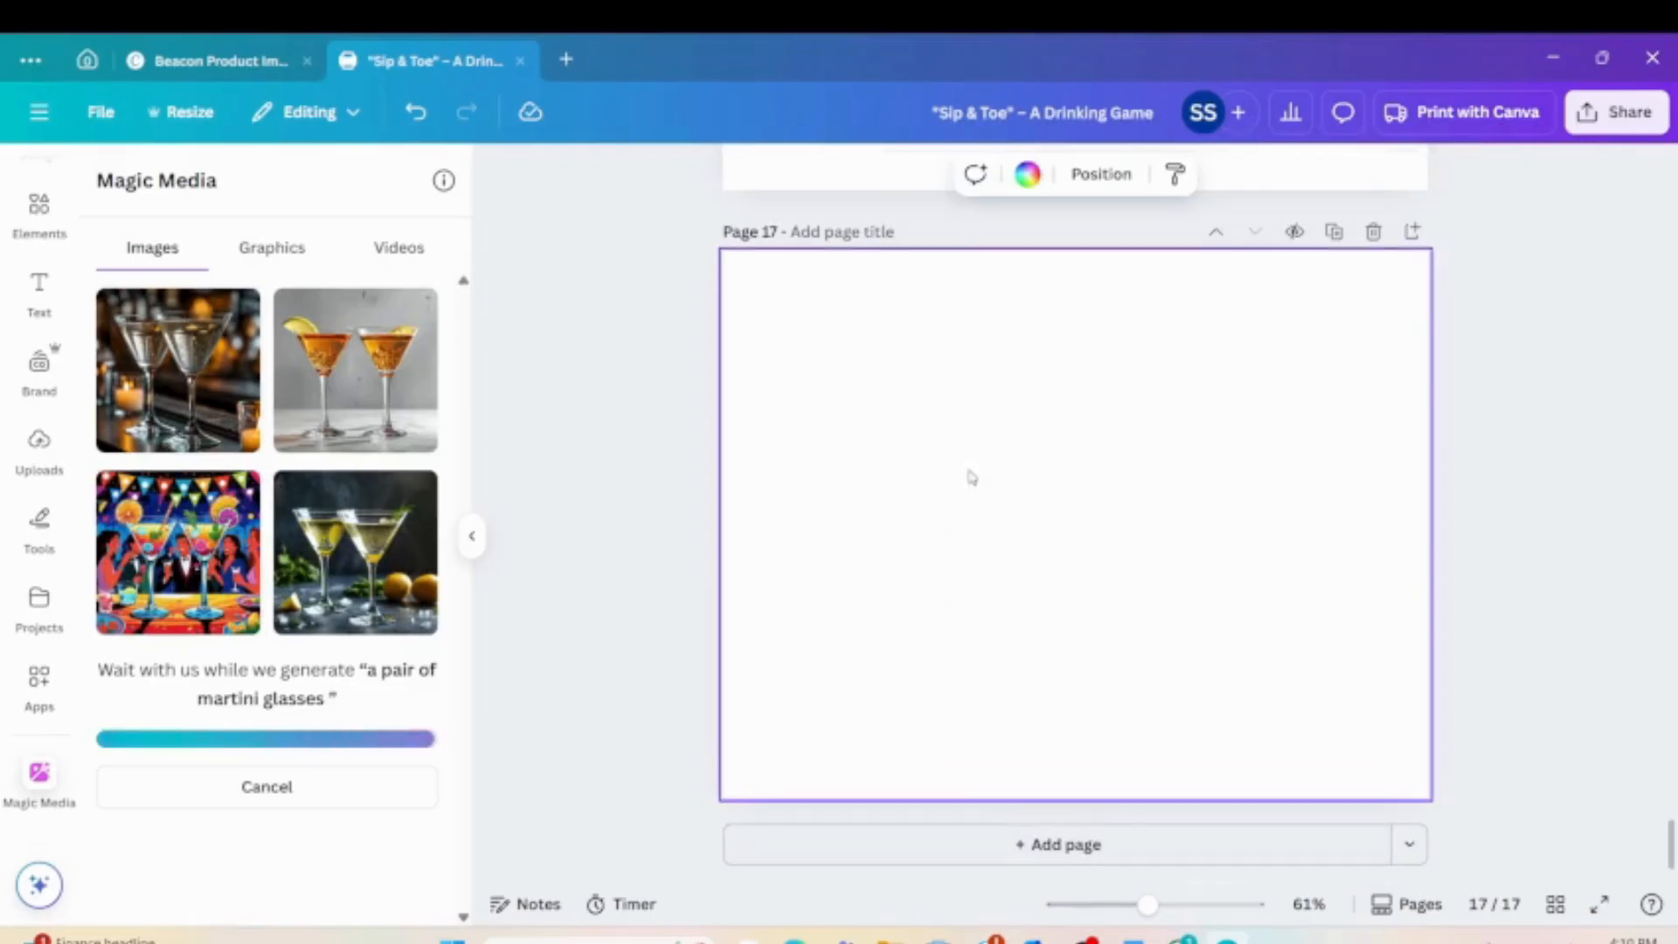
pyautogui.scroll(6, 960, 499)
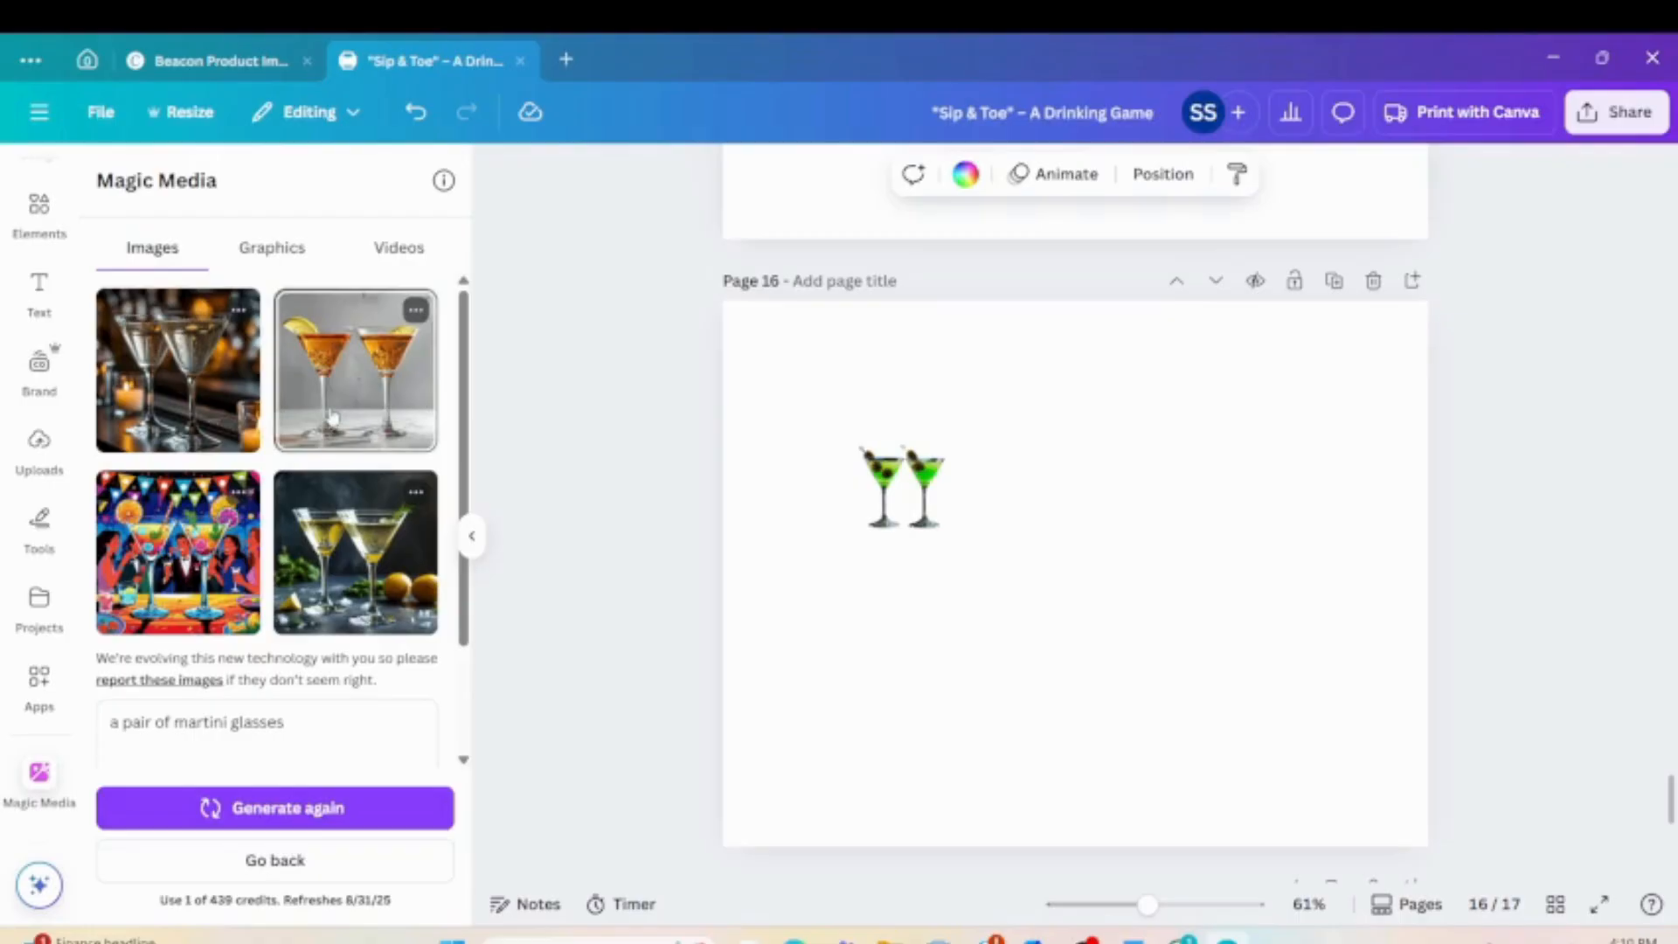
# Place the generated amber cocktail image on page 16, remove its background, and move it to the page's right half.
pyautogui.click(274, 860)
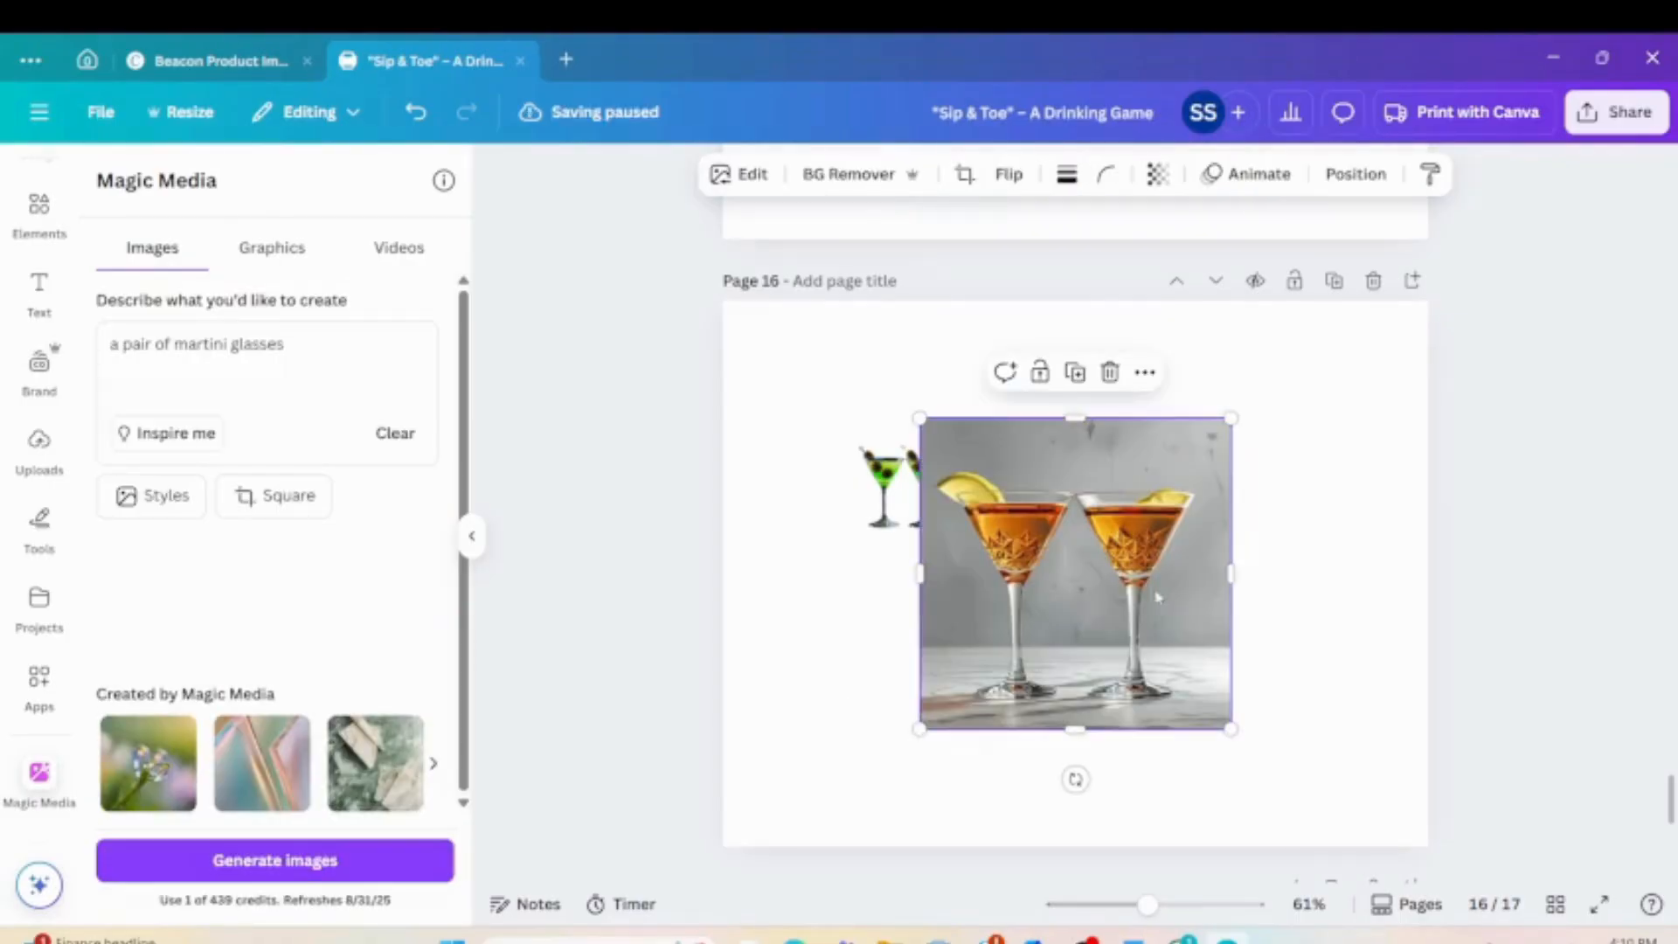
pyautogui.click(842, 174)
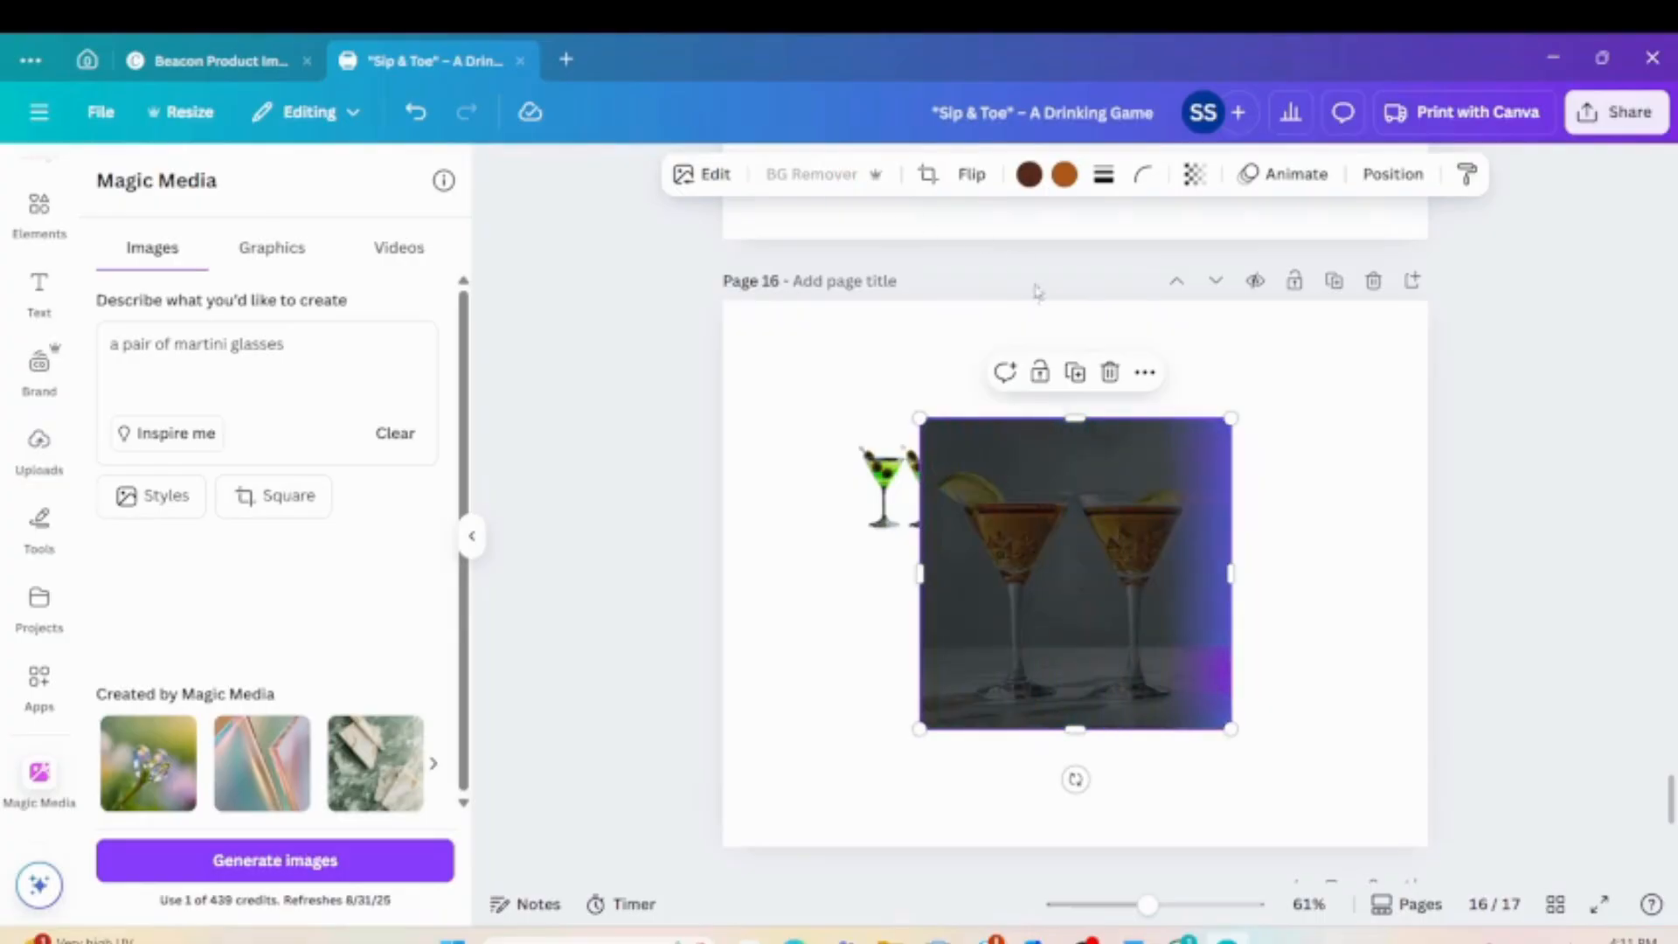
pyautogui.moveTo(1083, 554); pyautogui.dragTo(1214, 542)
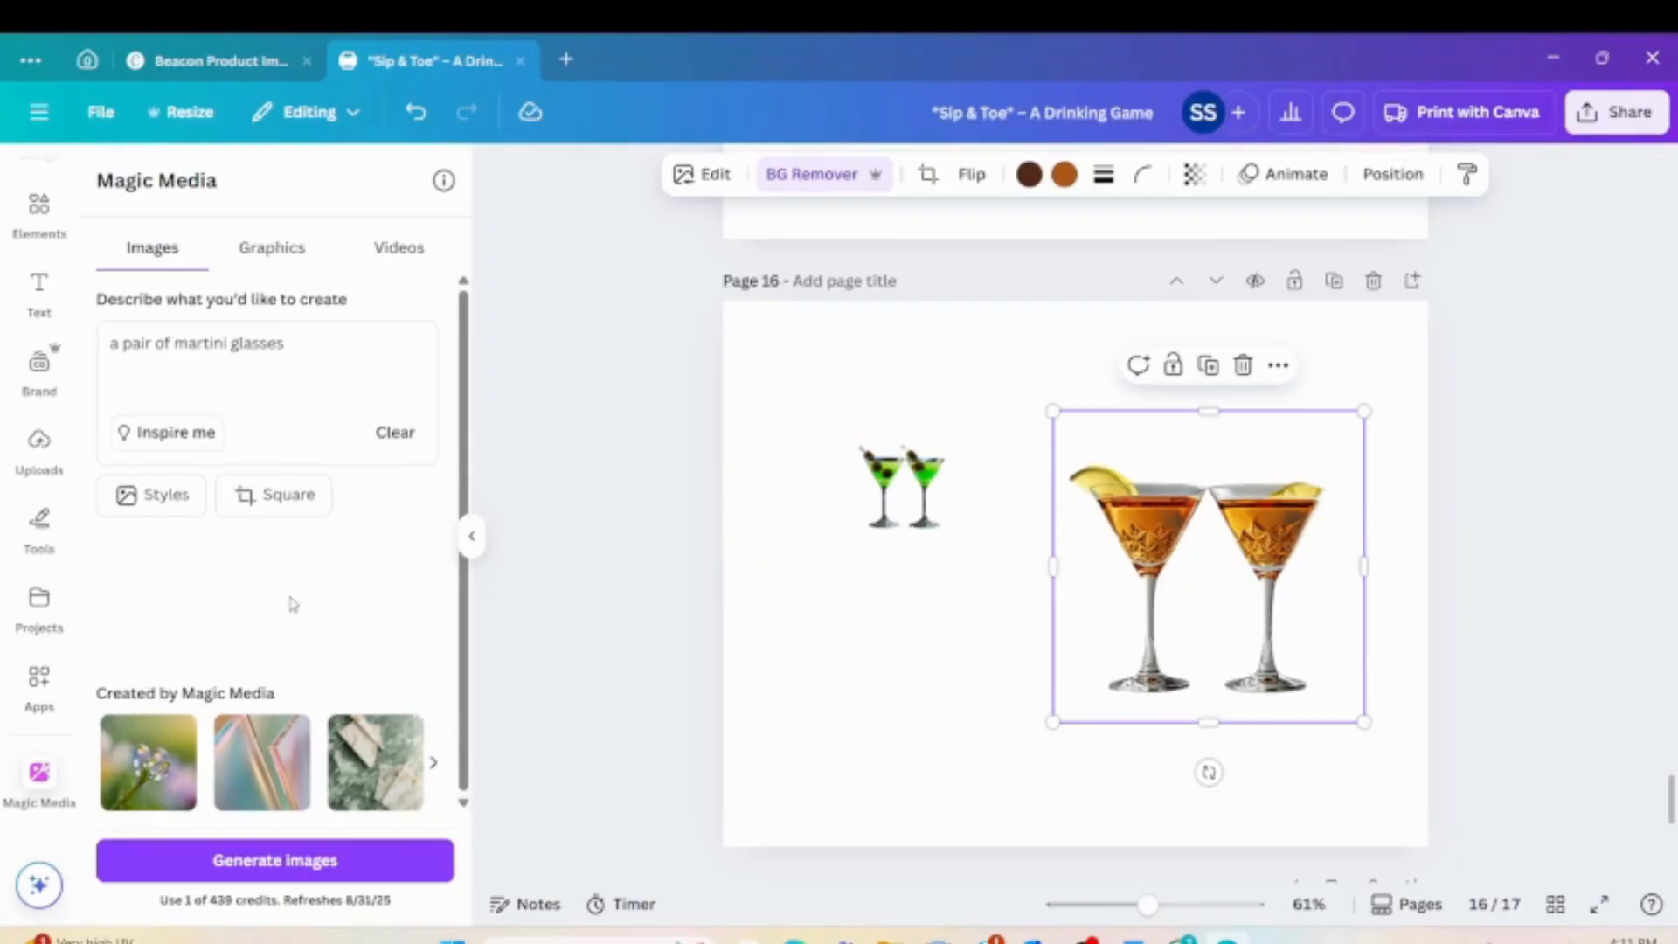
# Generate another set of martini images from the same prompt, and resize the amber and green glasses to similar sizes, spaced apart.
pyautogui.click(299, 860)
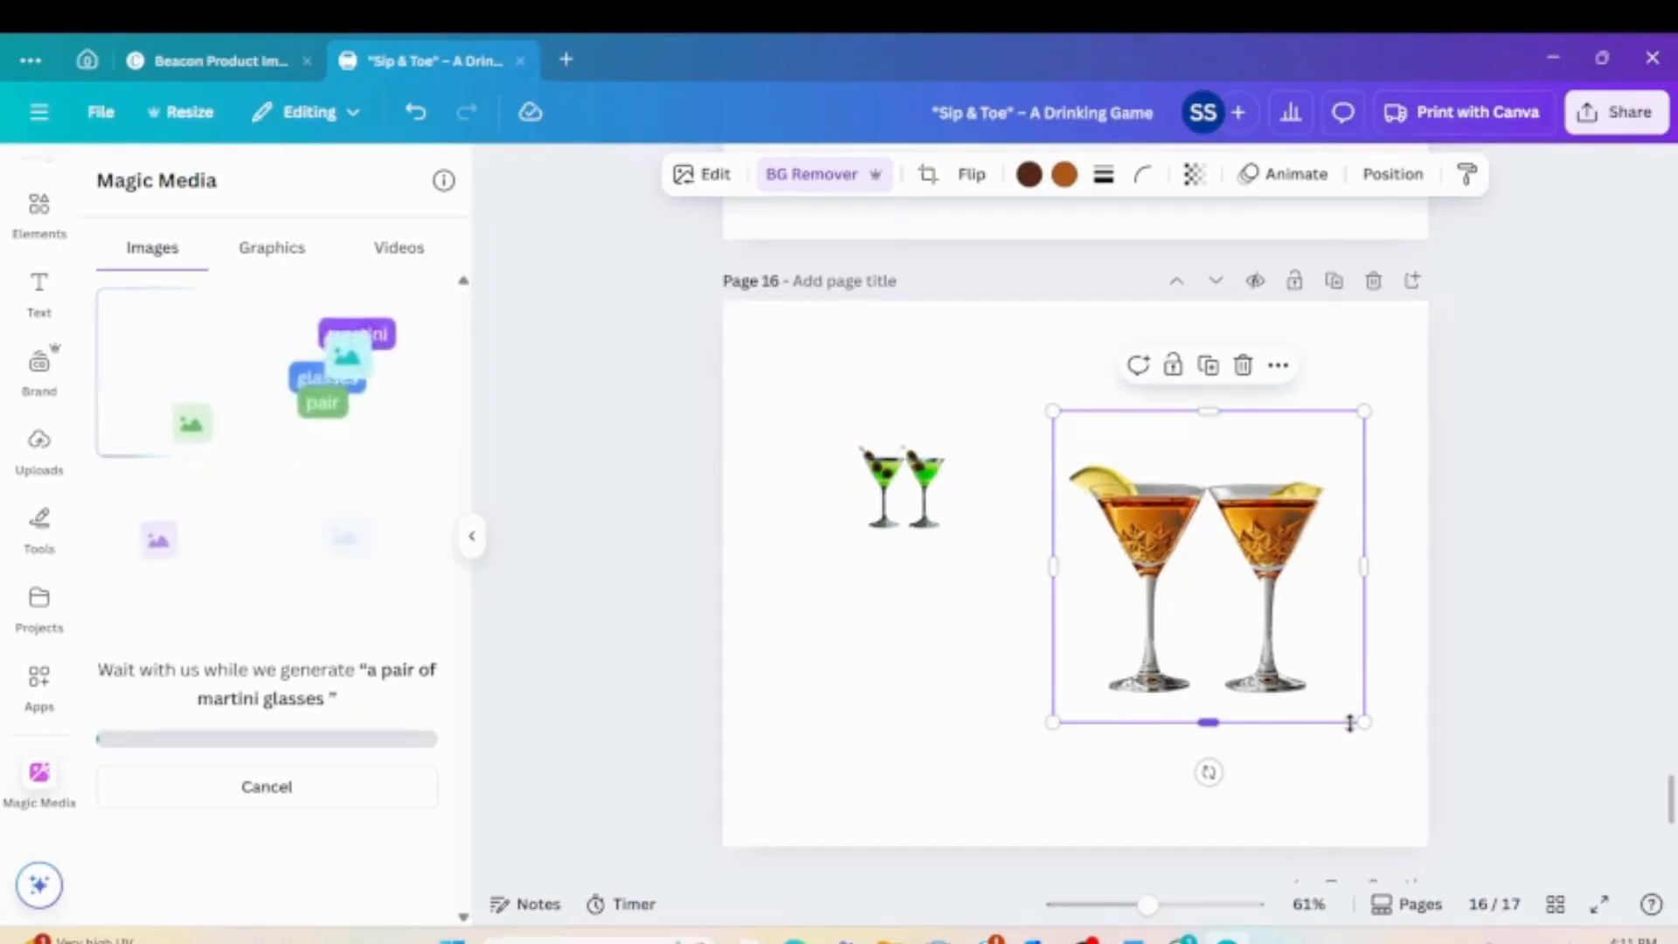
pyautogui.moveTo(1363, 721); pyautogui.dragTo(1215, 574)
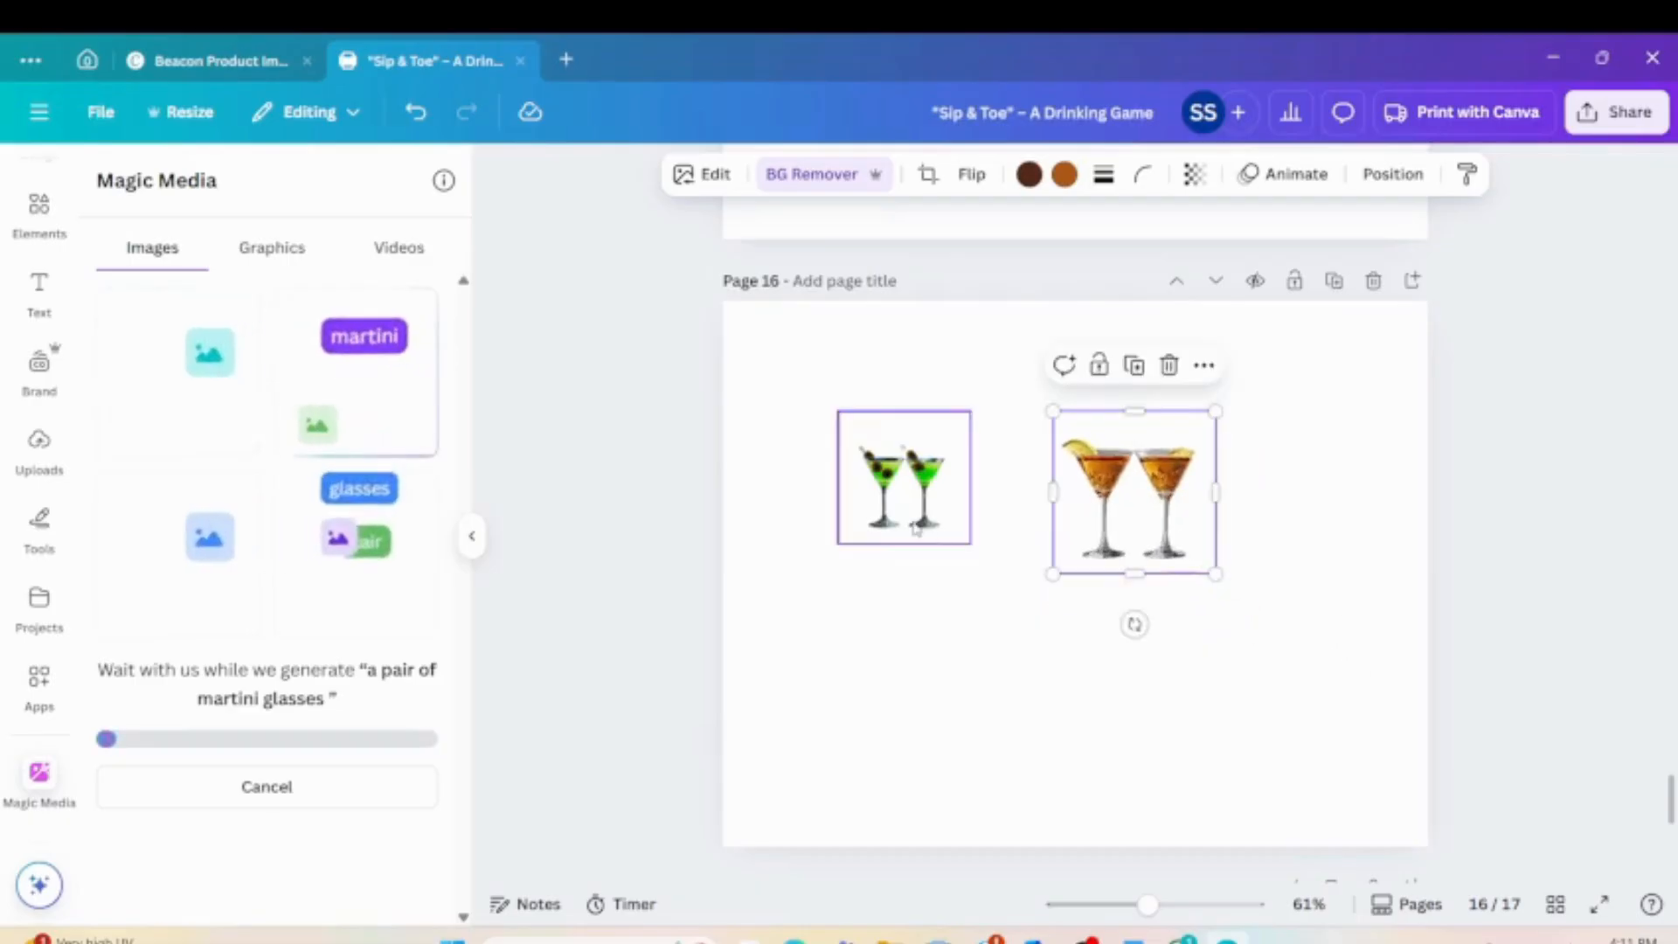
pyautogui.click(915, 525)
pyautogui.moveTo(970, 543); pyautogui.dragTo(1012, 611)
pyautogui.moveTo(1122, 513); pyautogui.dragTo(1221, 539)
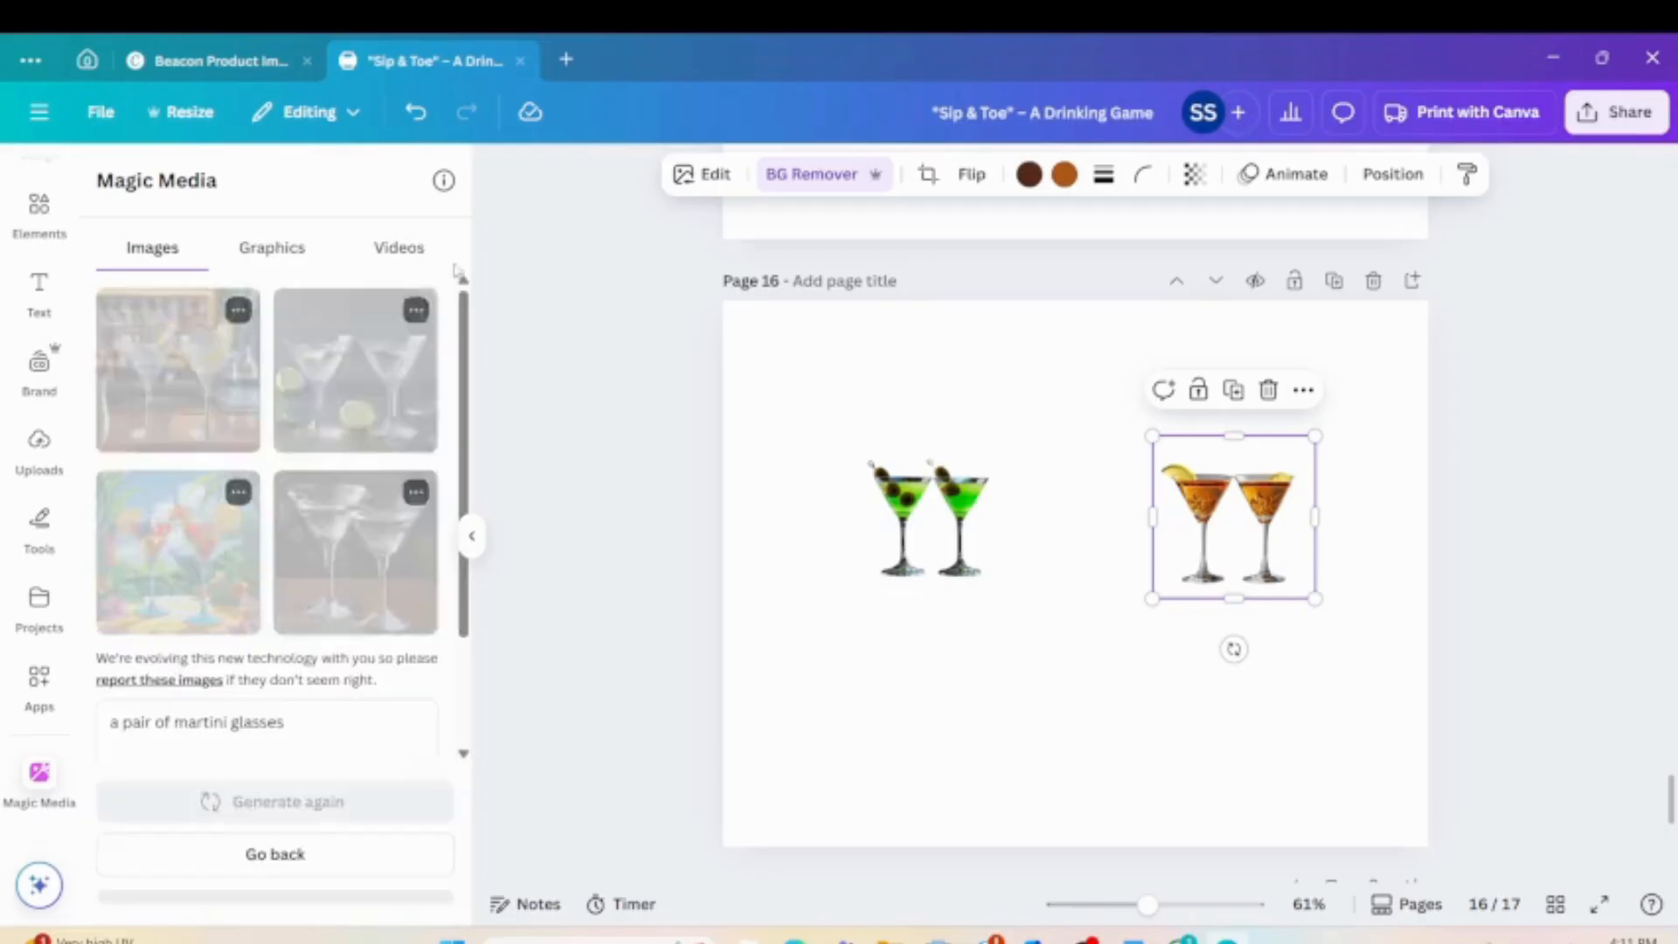
pyautogui.click(562, 393)
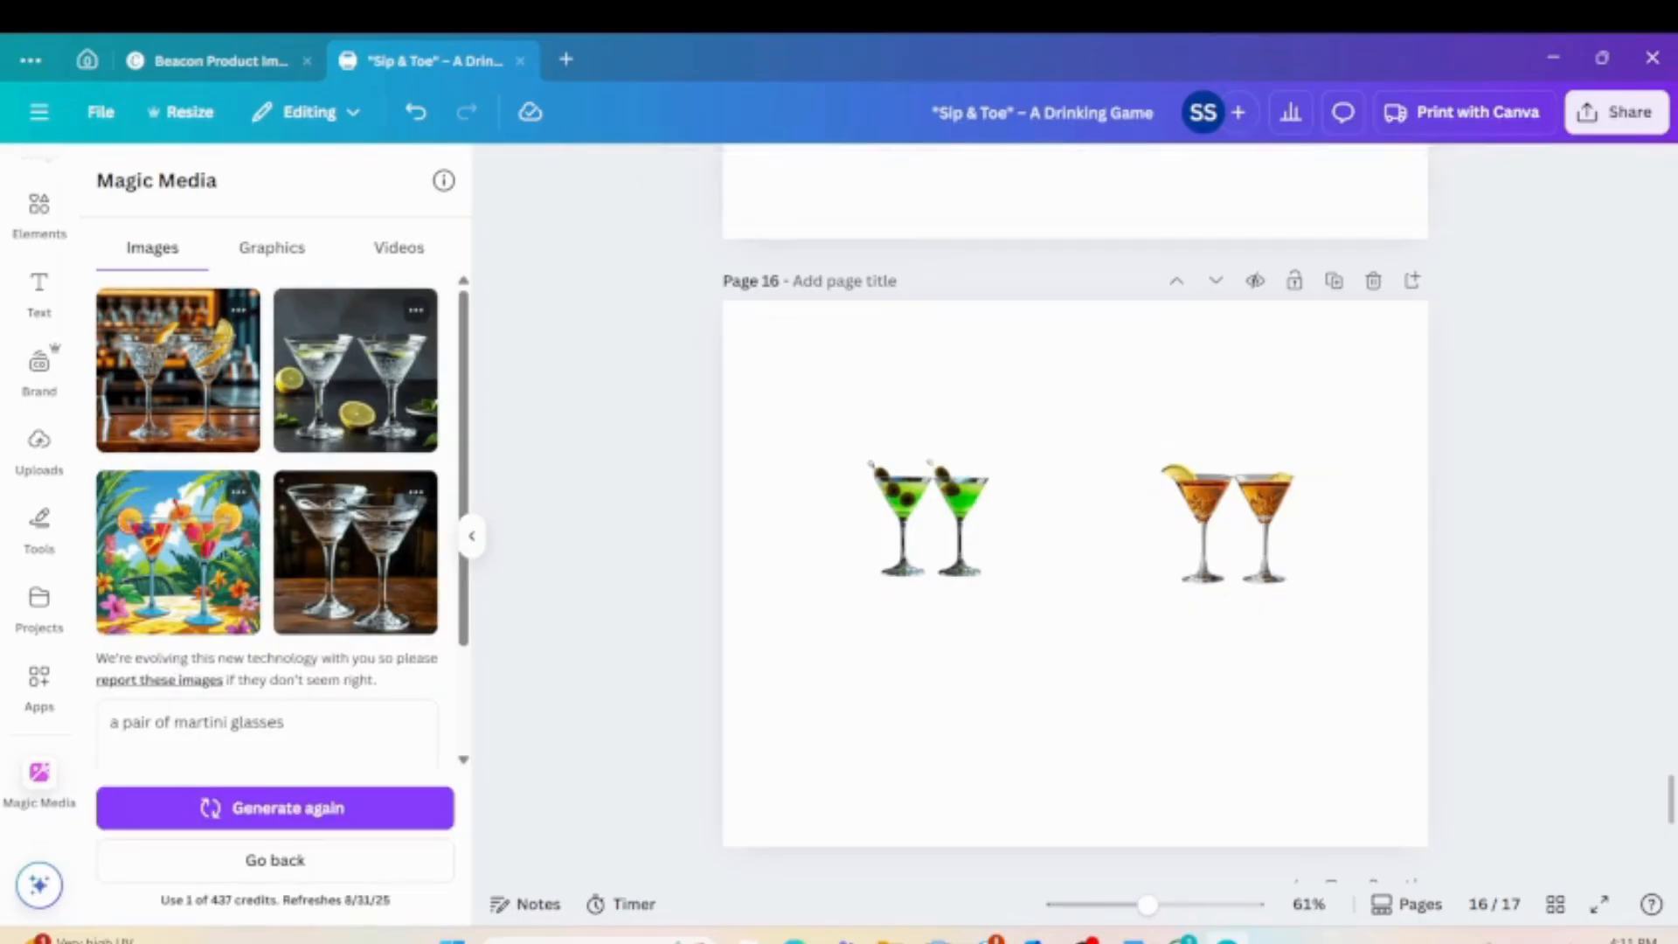
# Add a circle below the green martini glasses on page 16 and fill it with the document's light green.
pyautogui.click(40, 210)
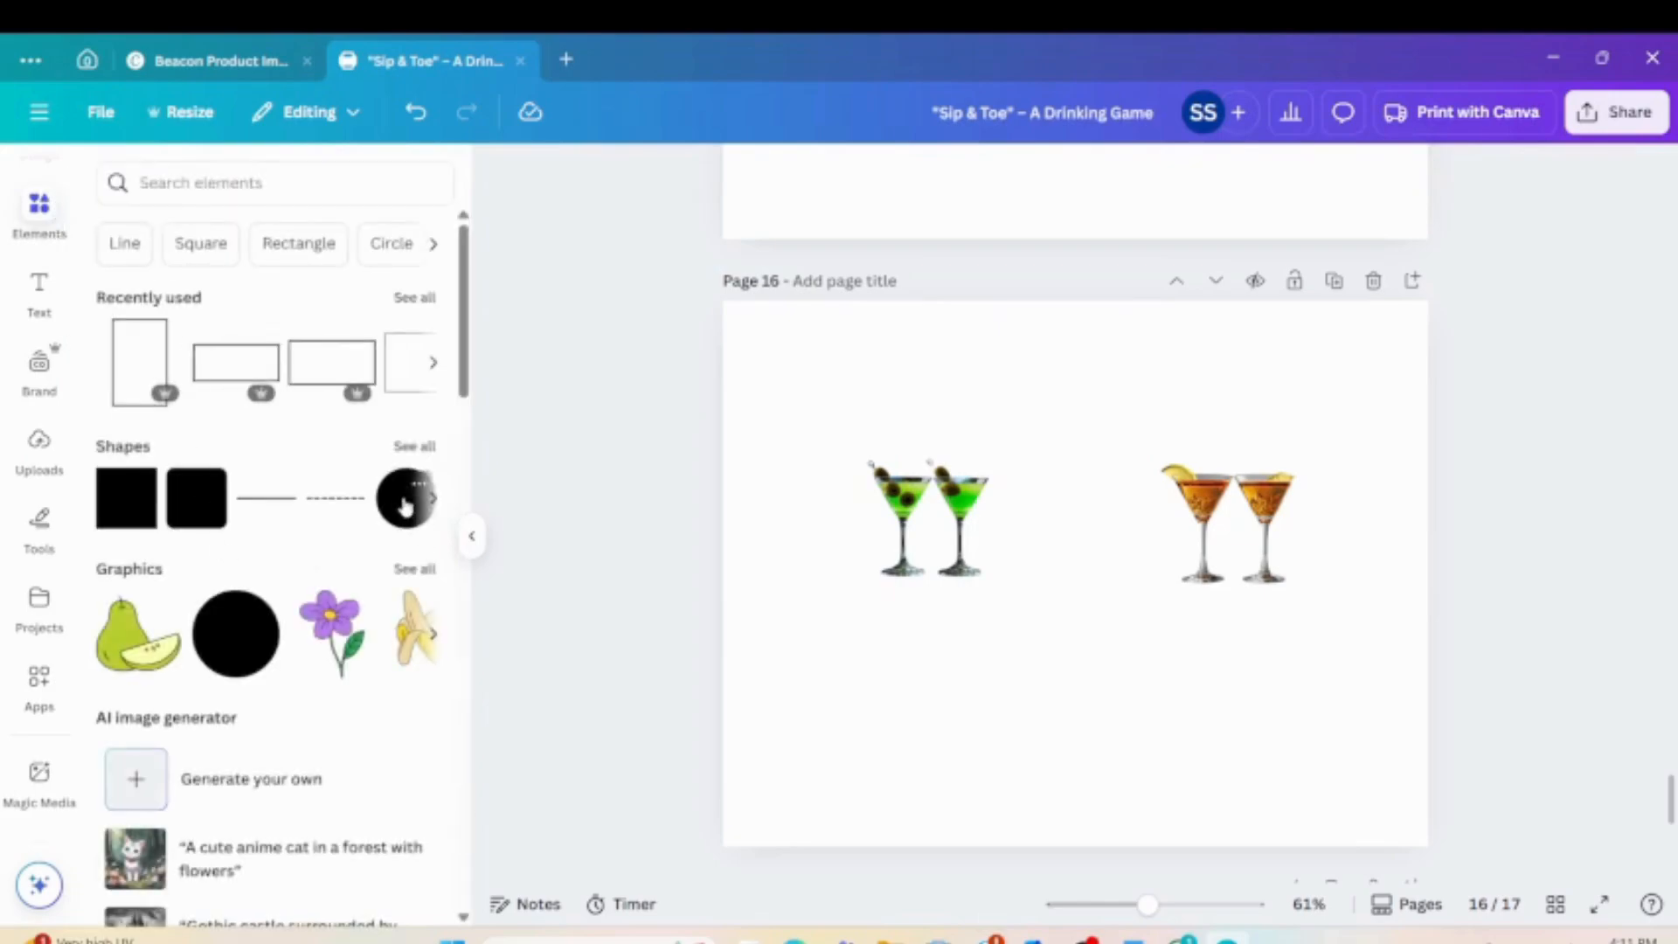
pyautogui.press('c')
pyautogui.moveTo(1101, 621); pyautogui.dragTo(917, 709)
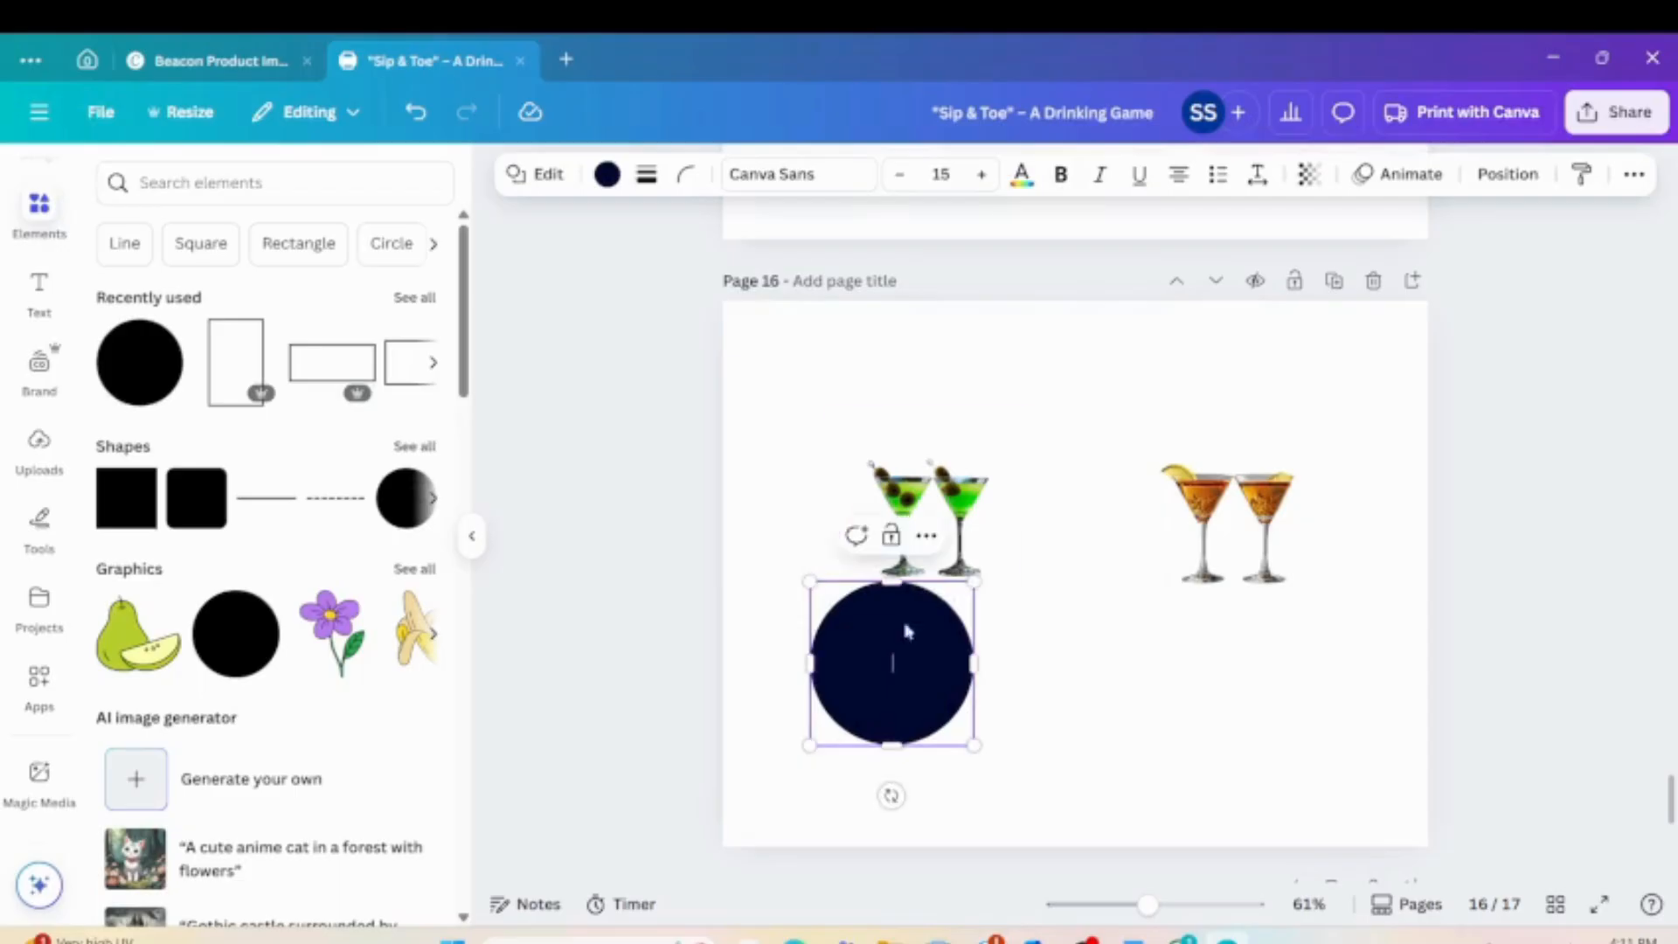
pyautogui.click(605, 185)
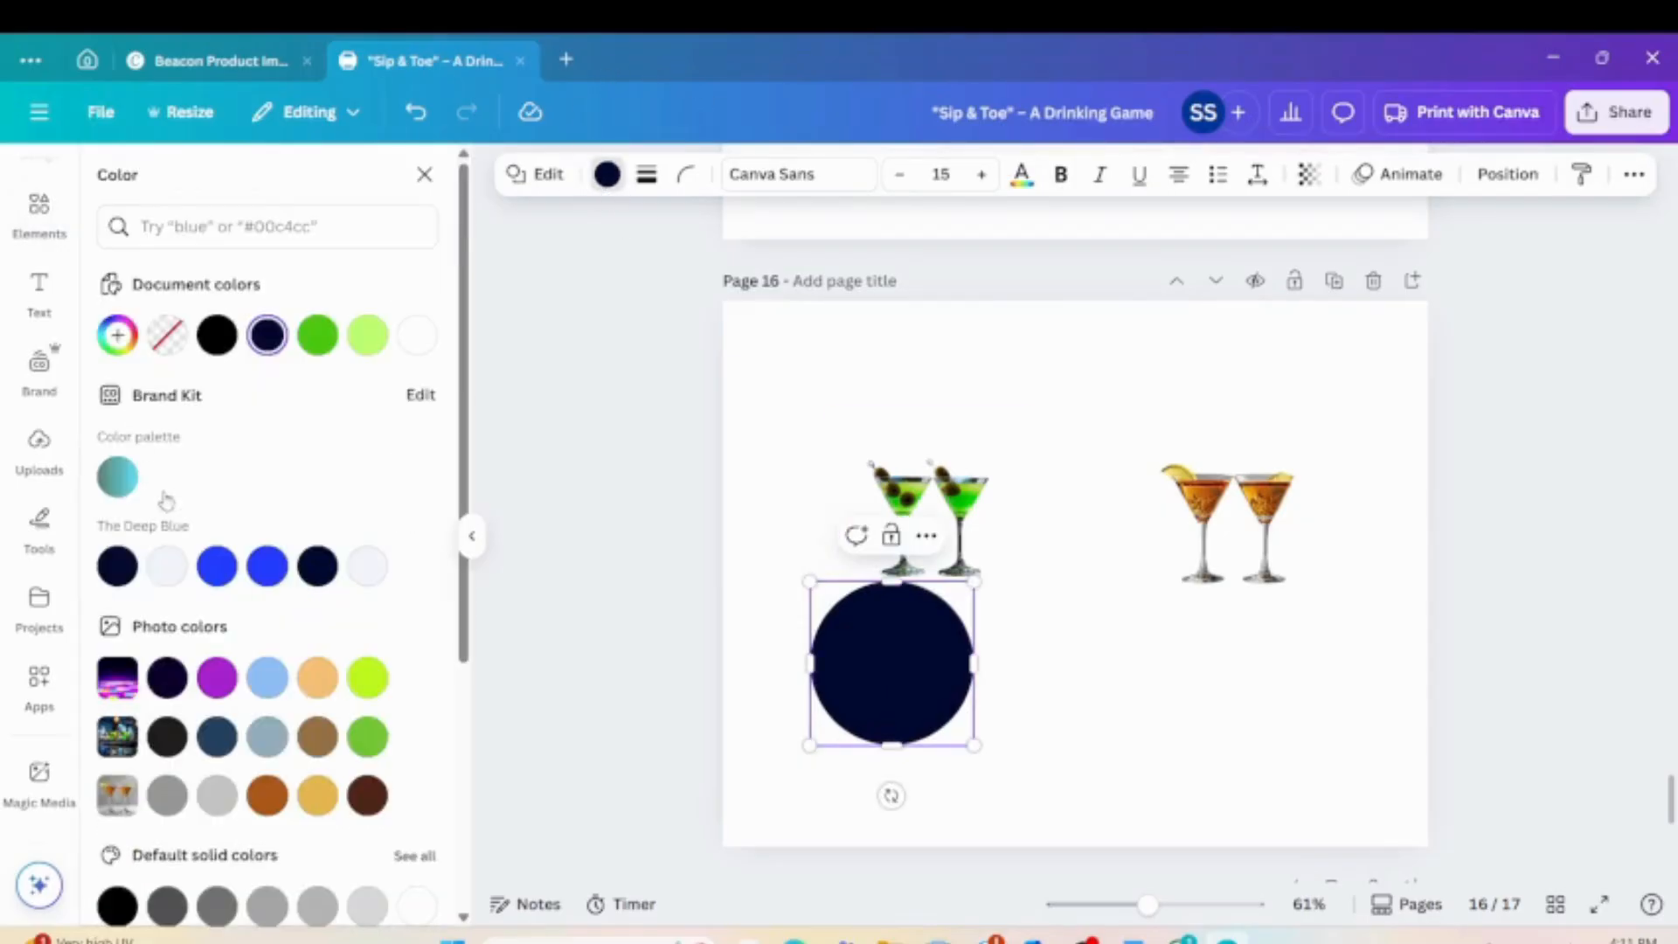
pyautogui.click(367, 335)
# Move the green martini glasses onto the light green circle and bring them to the front.
pyautogui.click(961, 516)
pyautogui.moveTo(963, 505); pyautogui.dragTo(934, 655)
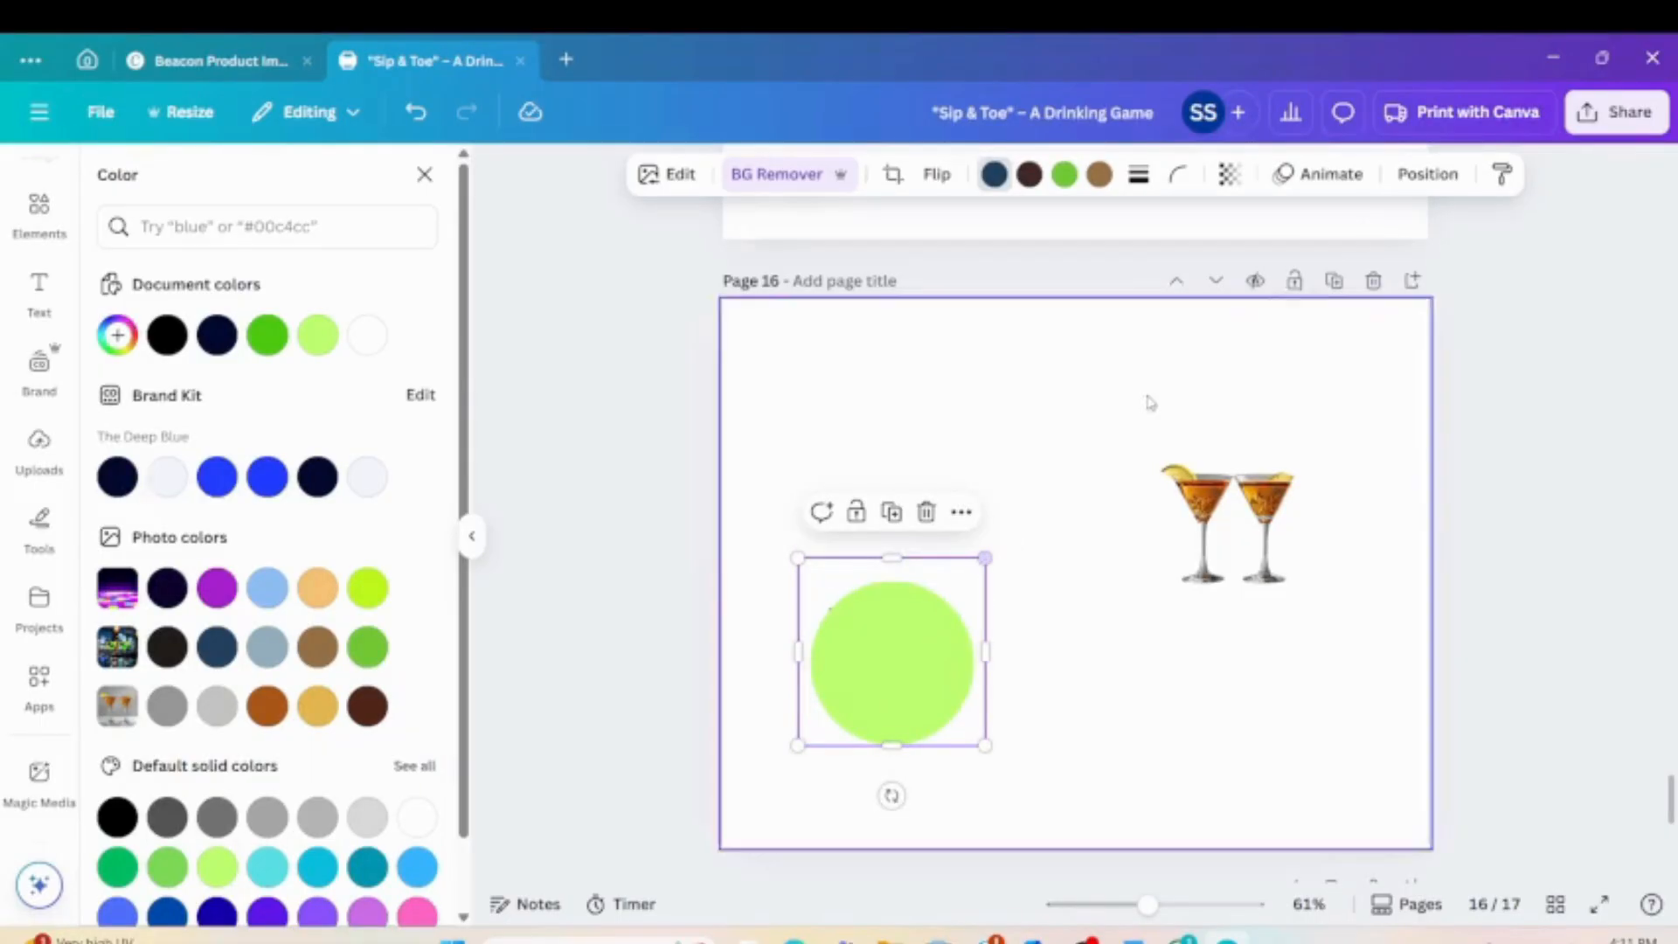
pyautogui.click(1427, 174)
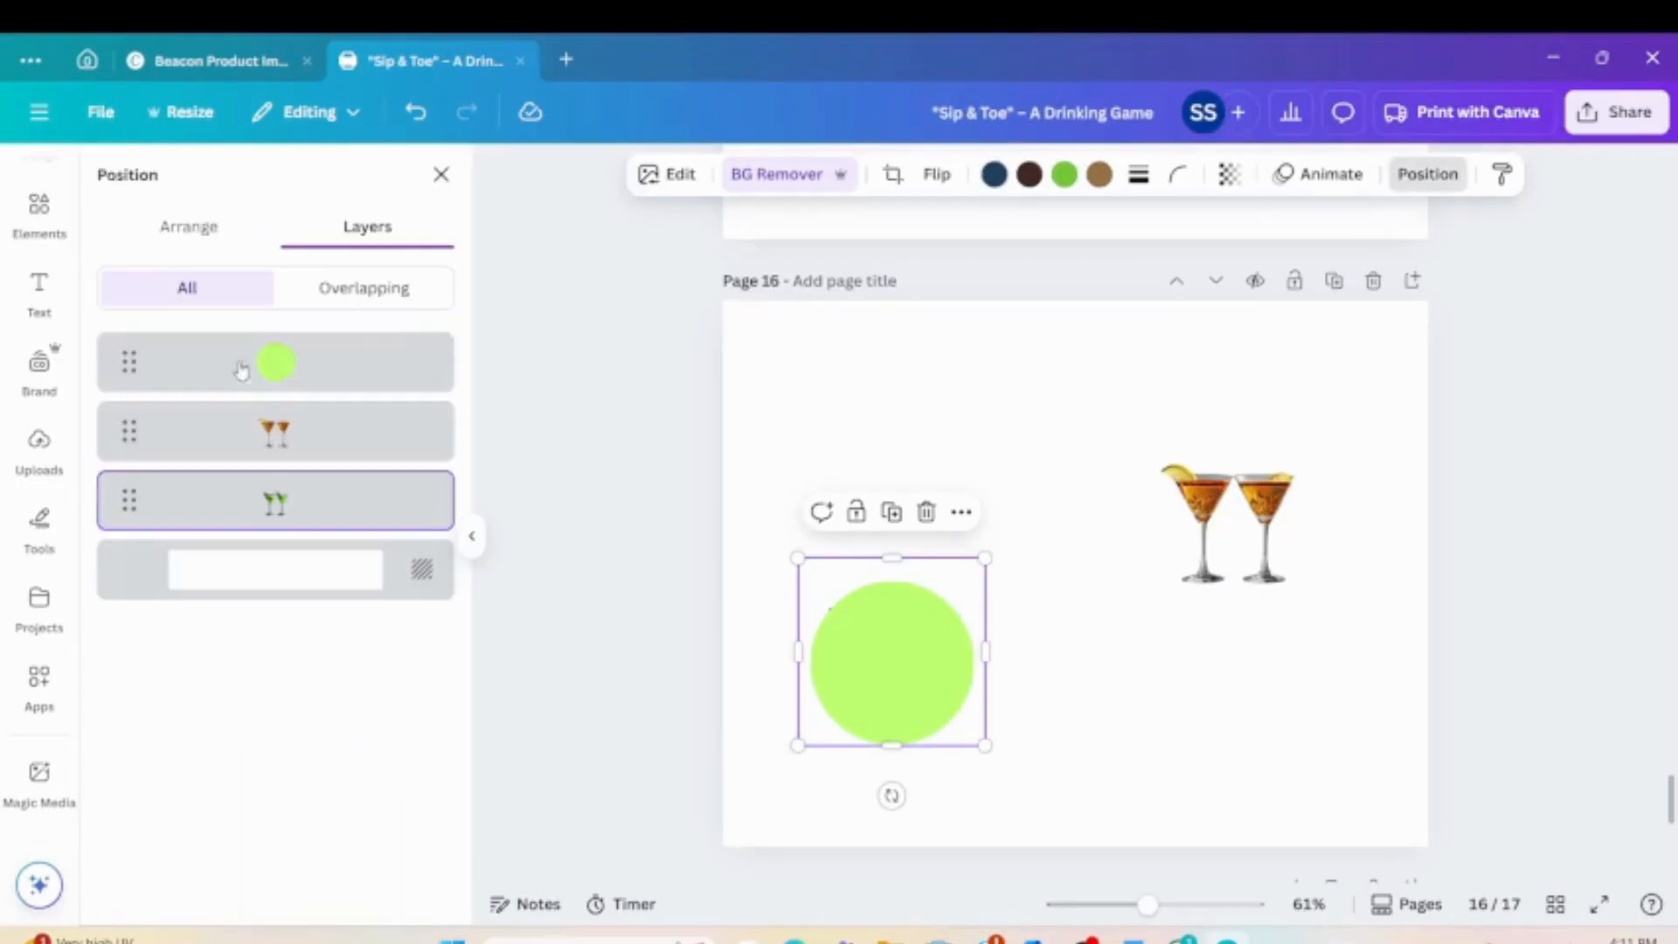
pyautogui.click(188, 227)
pyautogui.click(189, 349)
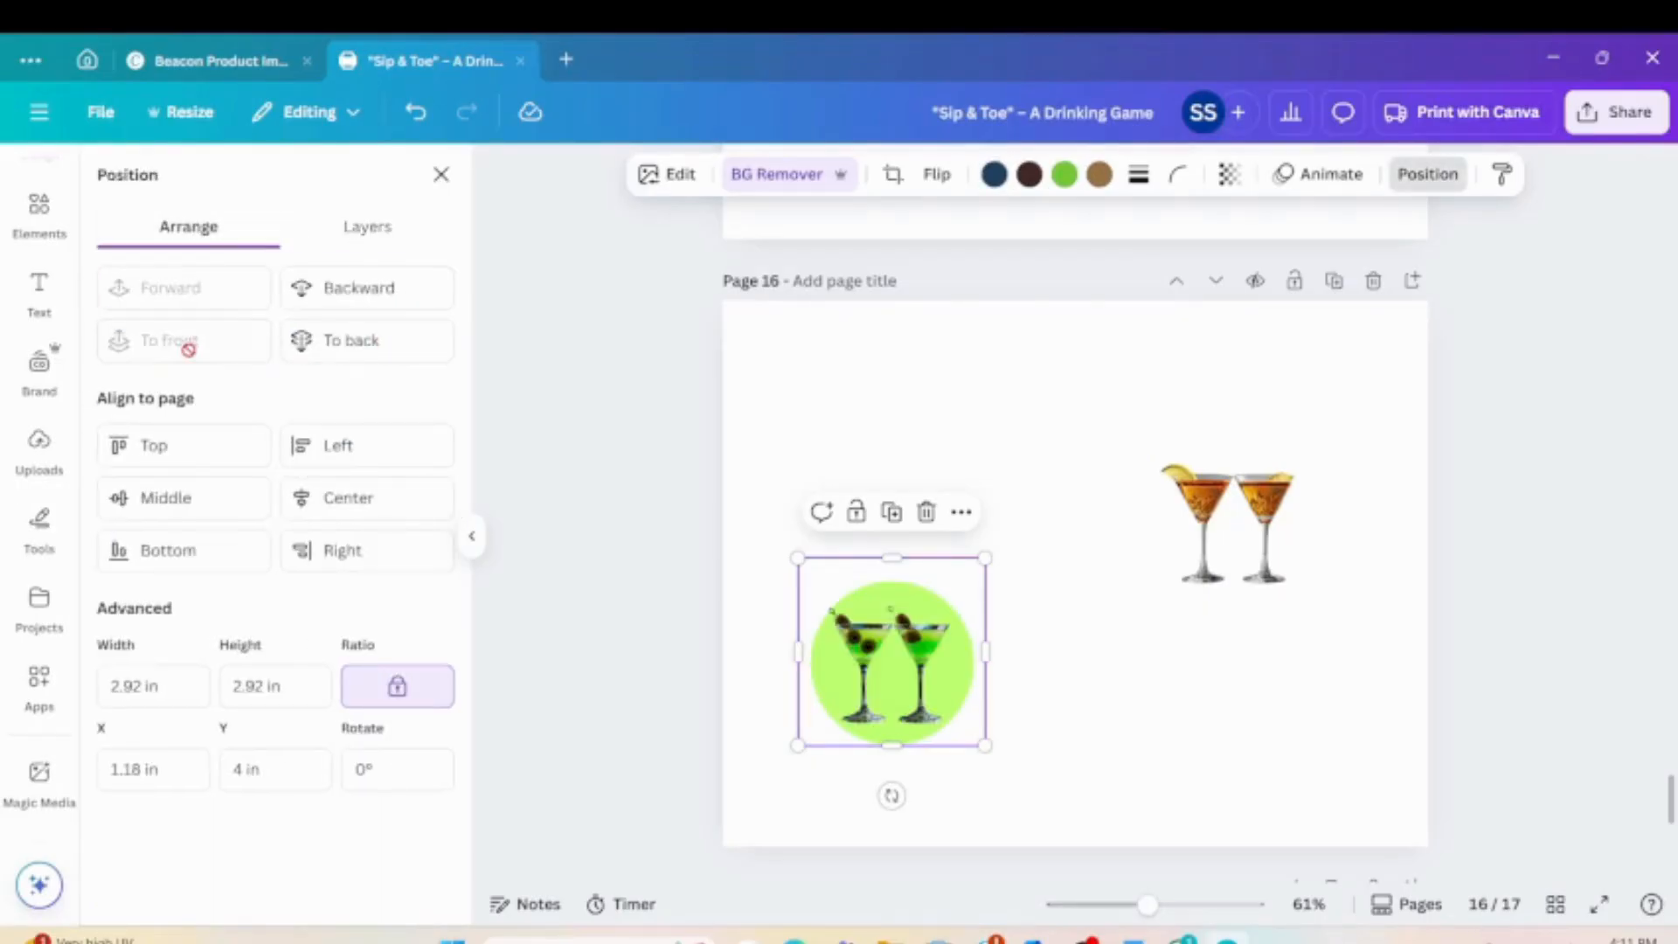
# Shrink the green martini glasses image slightly on its circle and delete the amber cocktail glasses from page 16.
pyautogui.click(797, 558)
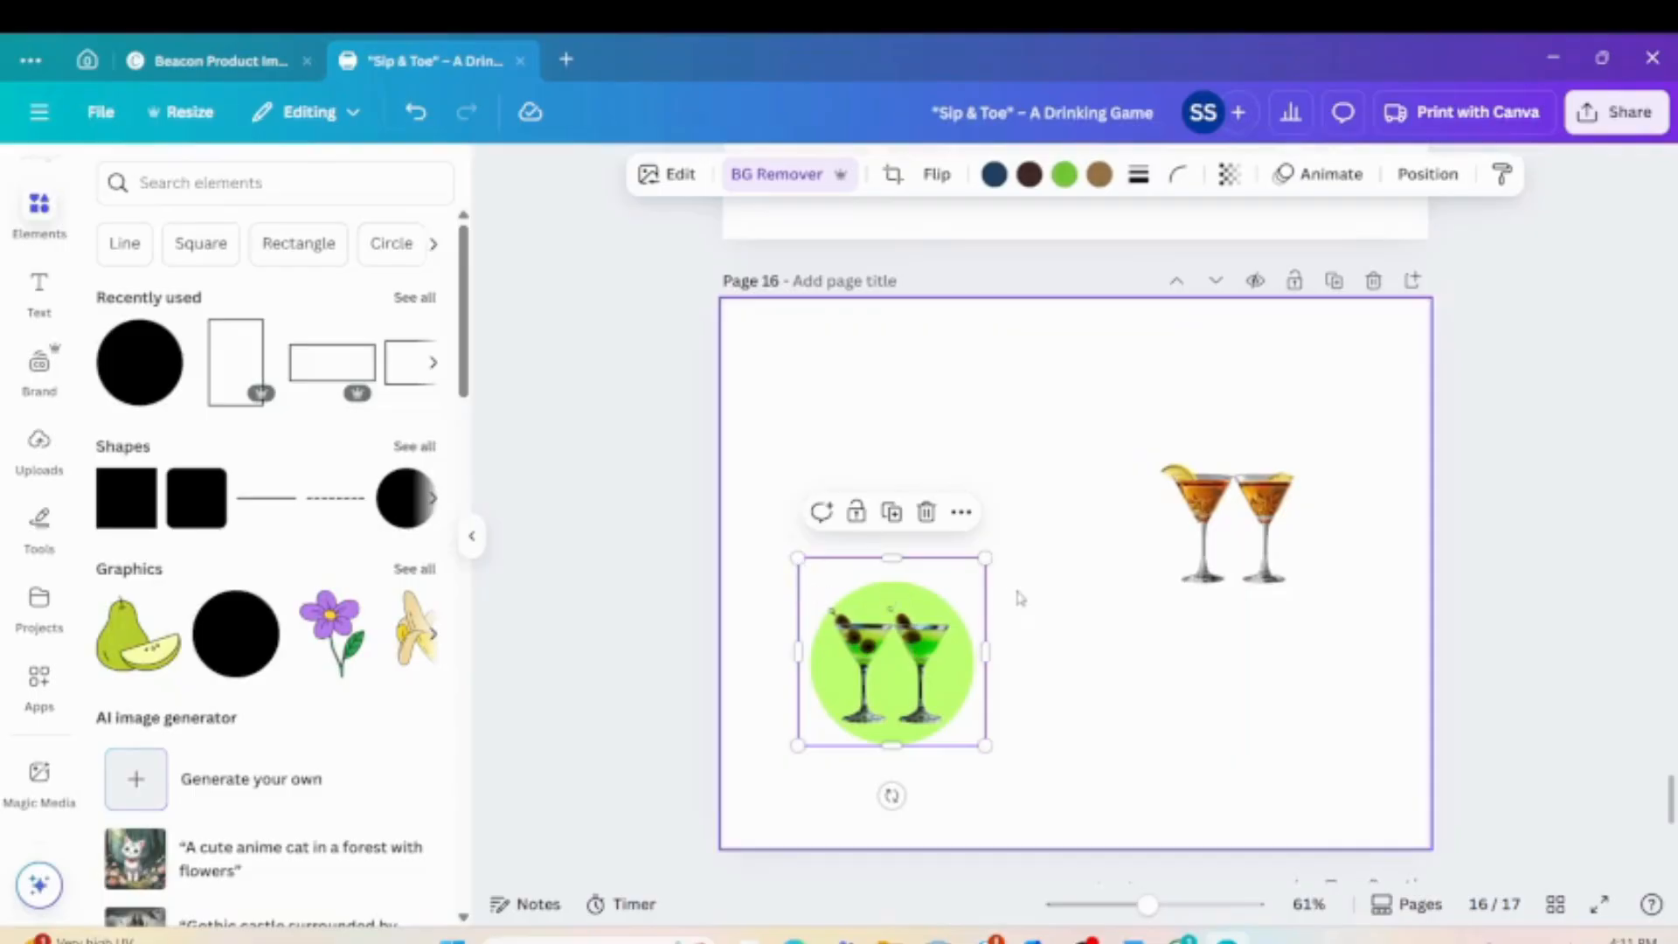
pyautogui.moveTo(797, 558); pyautogui.dragTo(805, 568)
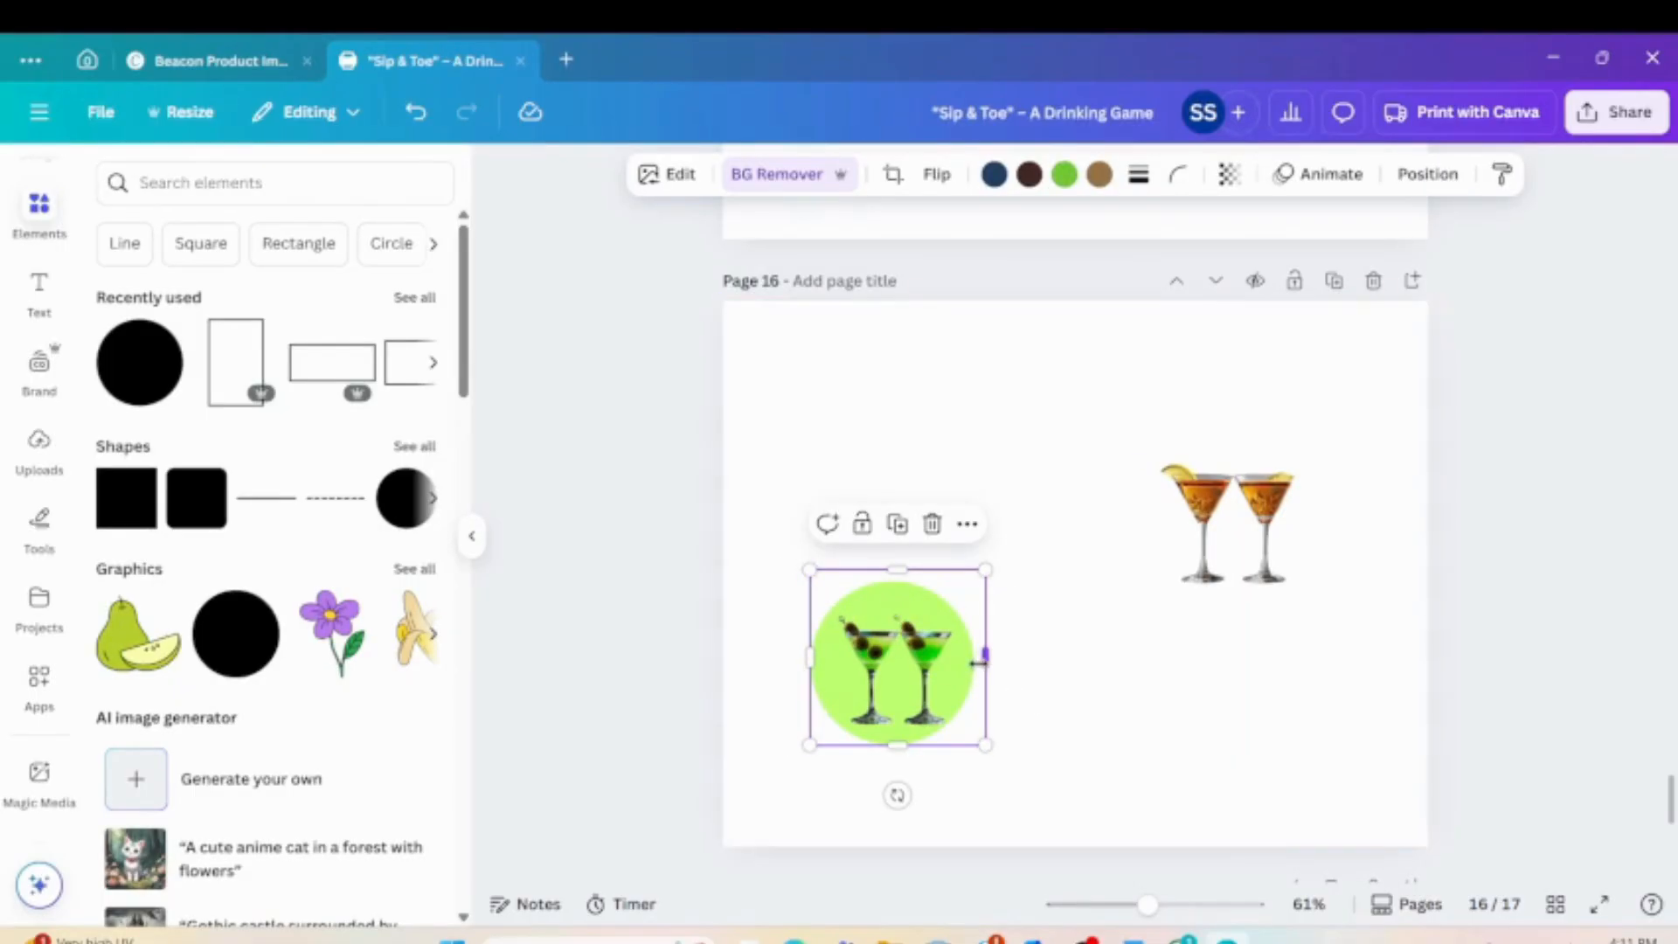
pyautogui.click(1206, 524)
pyautogui.press('Delete')
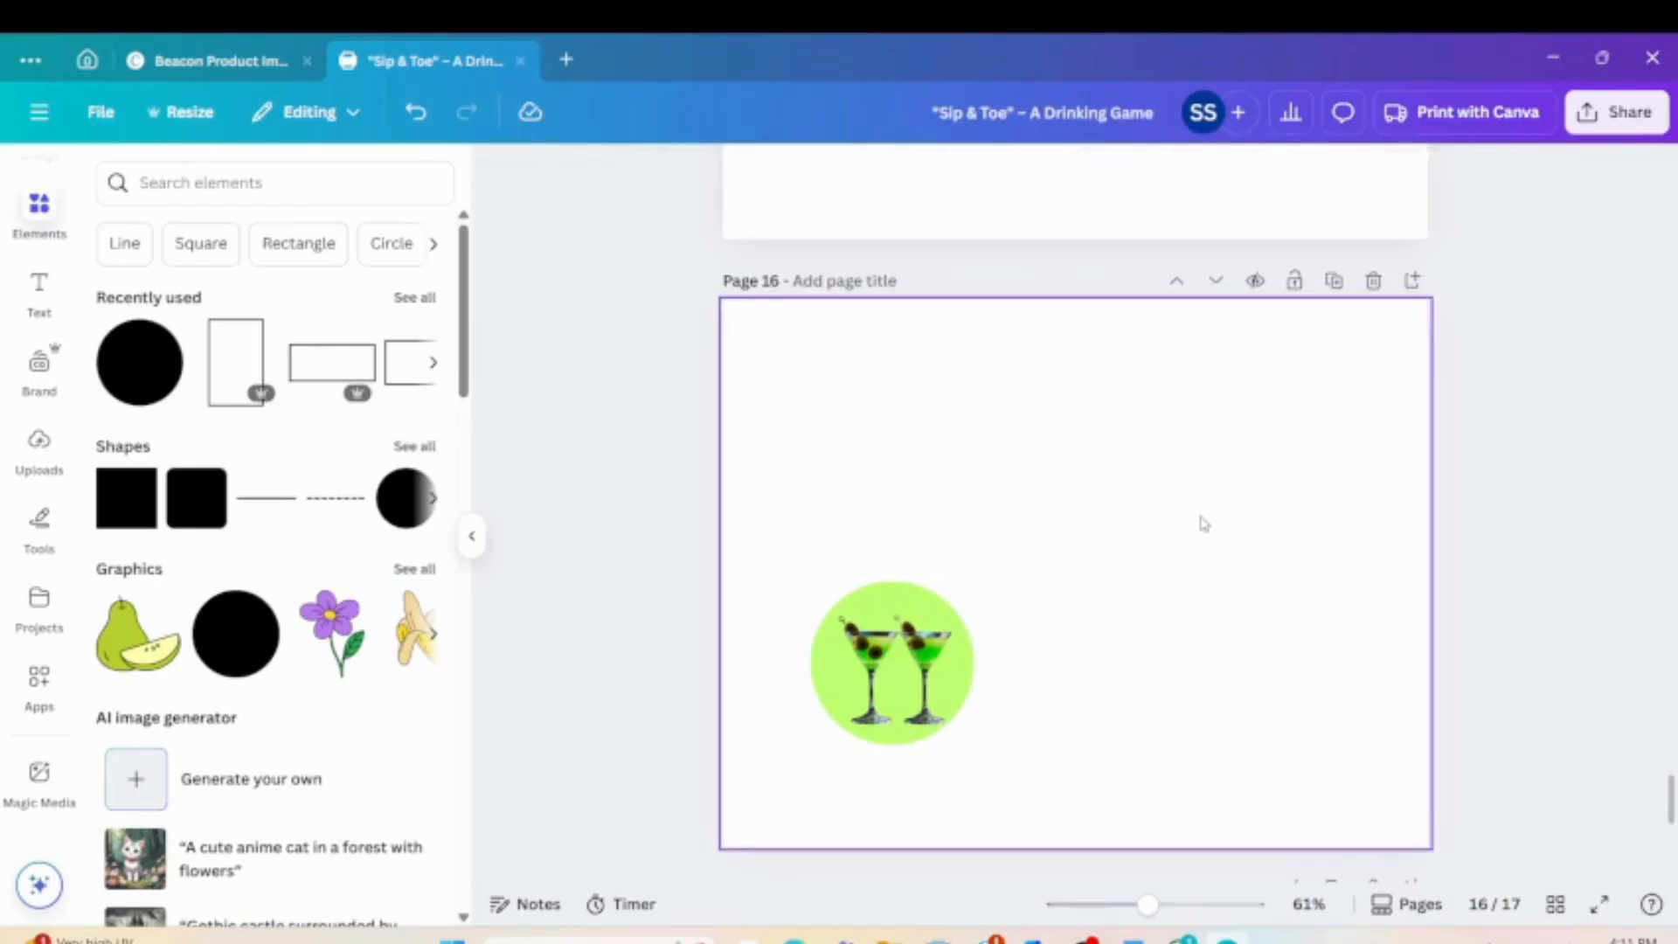
# Center the green martini glasses on the light green circle and crop the image's four sides to fit inside it.
pyautogui.click(928, 662)
pyautogui.moveTo(928, 662); pyautogui.dragTo(922, 657)
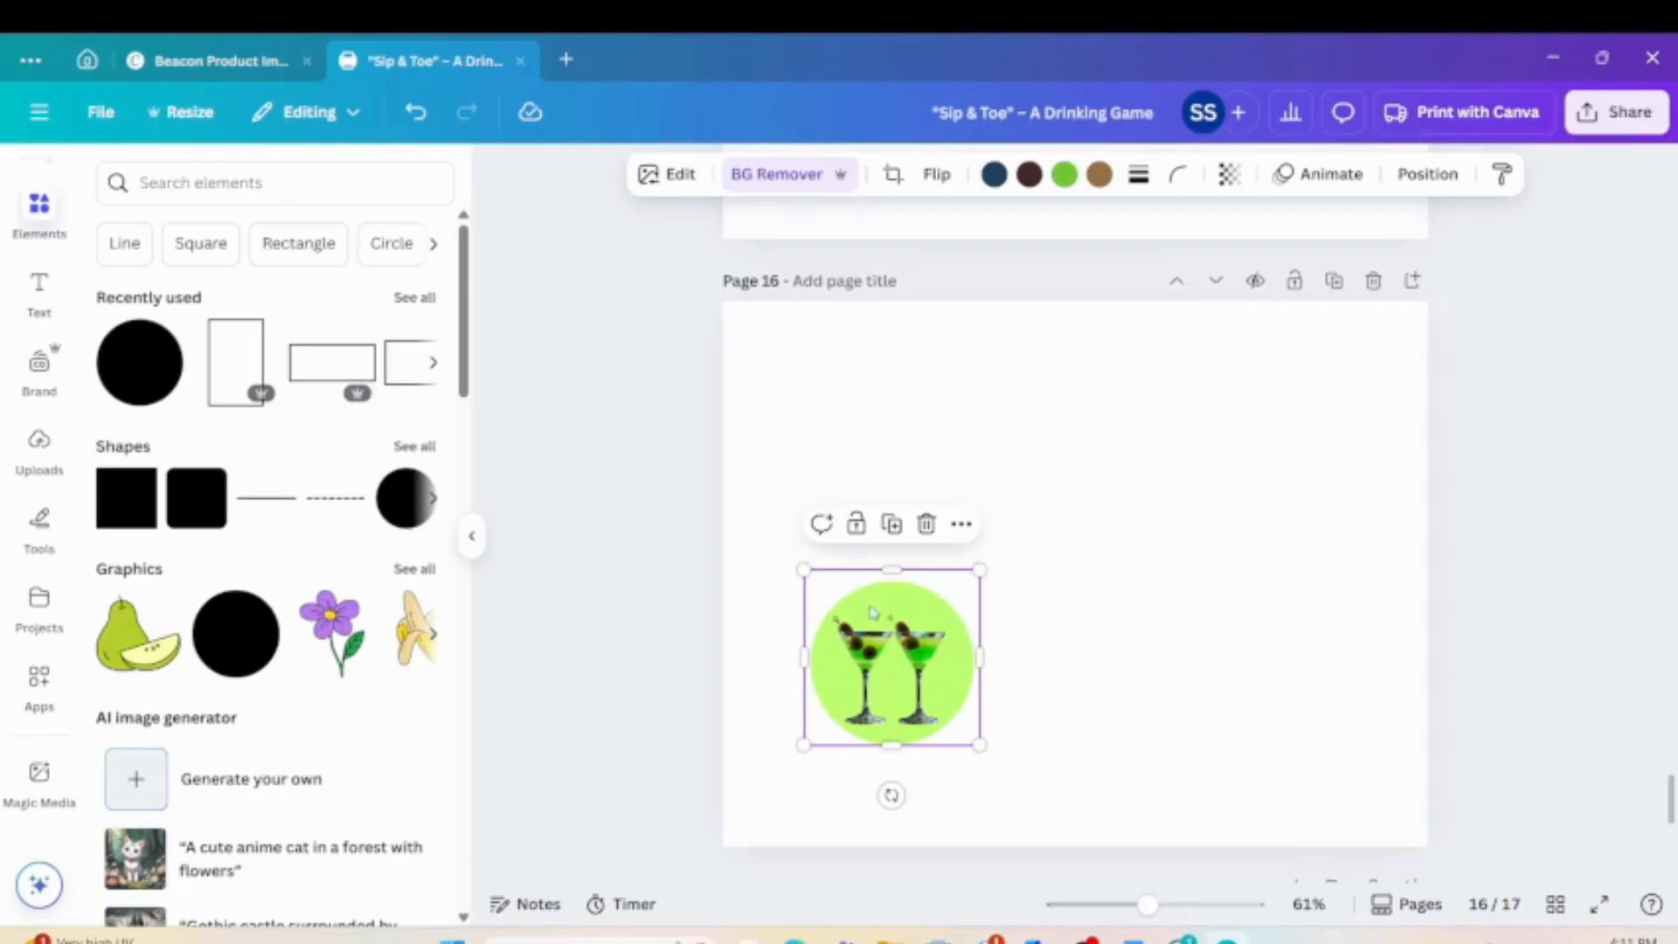
pyautogui.moveTo(893, 566); pyautogui.dragTo(892, 600)
pyautogui.moveTo(803, 676); pyautogui.dragTo(823, 673)
pyautogui.moveTo(976, 672); pyautogui.dragTo(951, 672)
pyautogui.moveTo(886, 749); pyautogui.dragTo(886, 743)
pyautogui.click(816, 668)
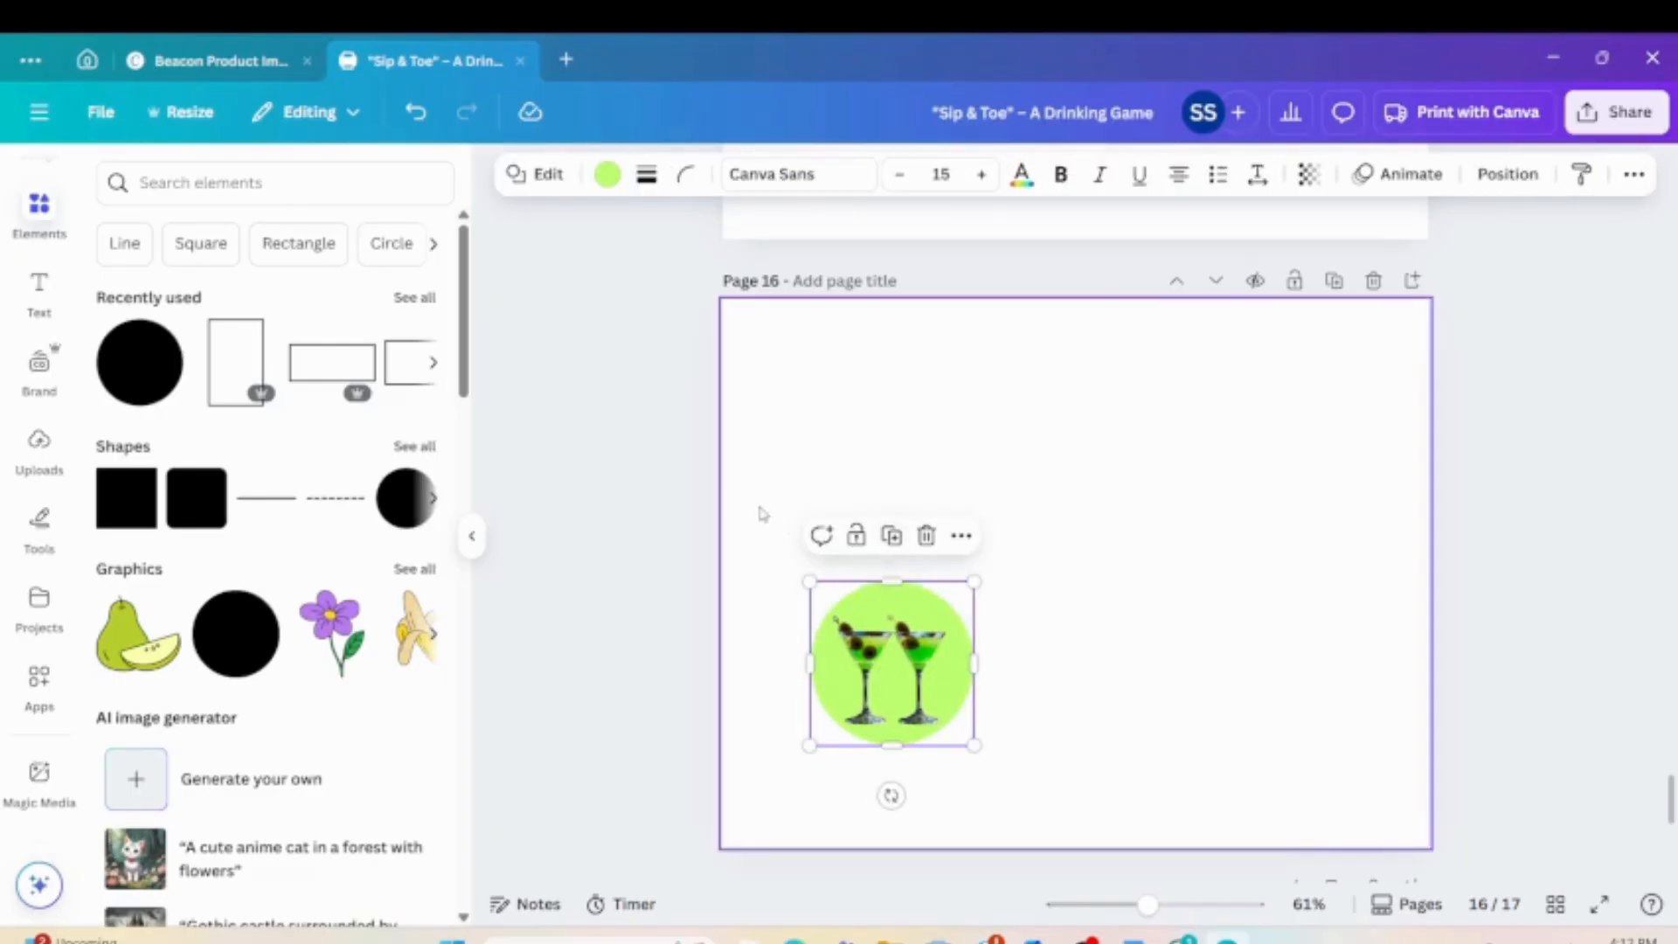
# Duplicate the light green circle together with its martini glasses and place the copy to the right of the original.
pyautogui.moveTo(771, 514); pyautogui.dragTo(1005, 730)
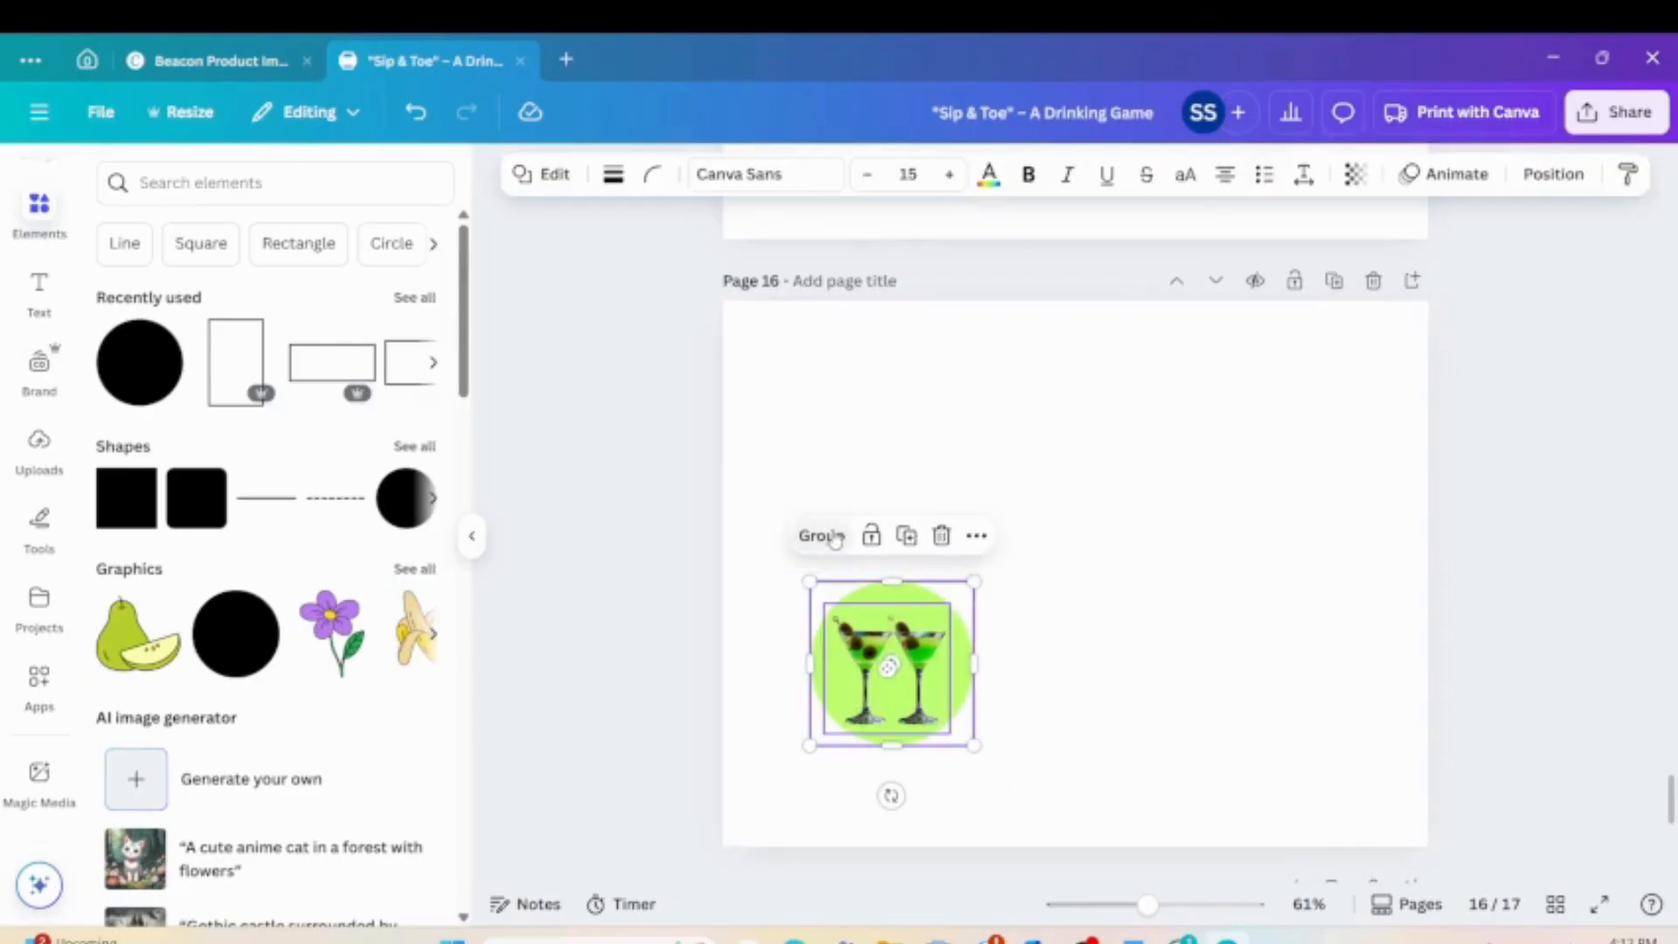
pyautogui.click(906, 536)
pyautogui.moveTo(907, 674); pyautogui.dragTo(1147, 678)
pyautogui.click(1181, 609)
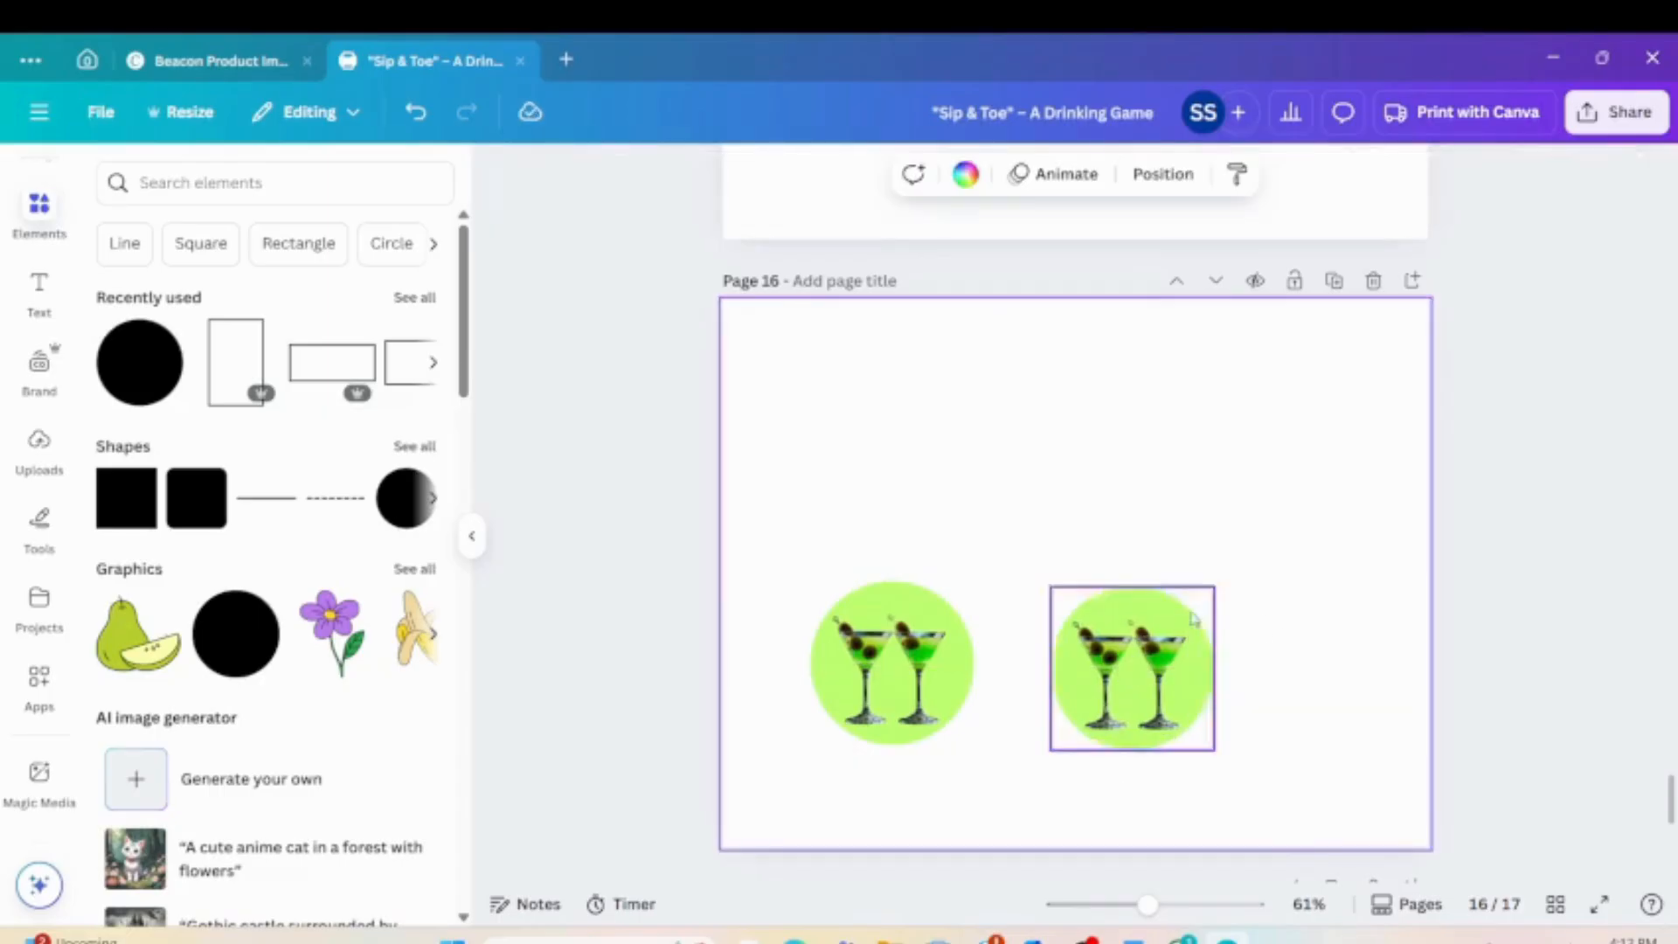
pyautogui.click(150, 356)
pyautogui.click(1074, 529)
pyautogui.click(1274, 474)
pyautogui.click(1108, 539)
pyautogui.press('Delete')
# Recolor the duplicated token's circle with the purple from the photo colors, after trying black.
pyautogui.click(1150, 598)
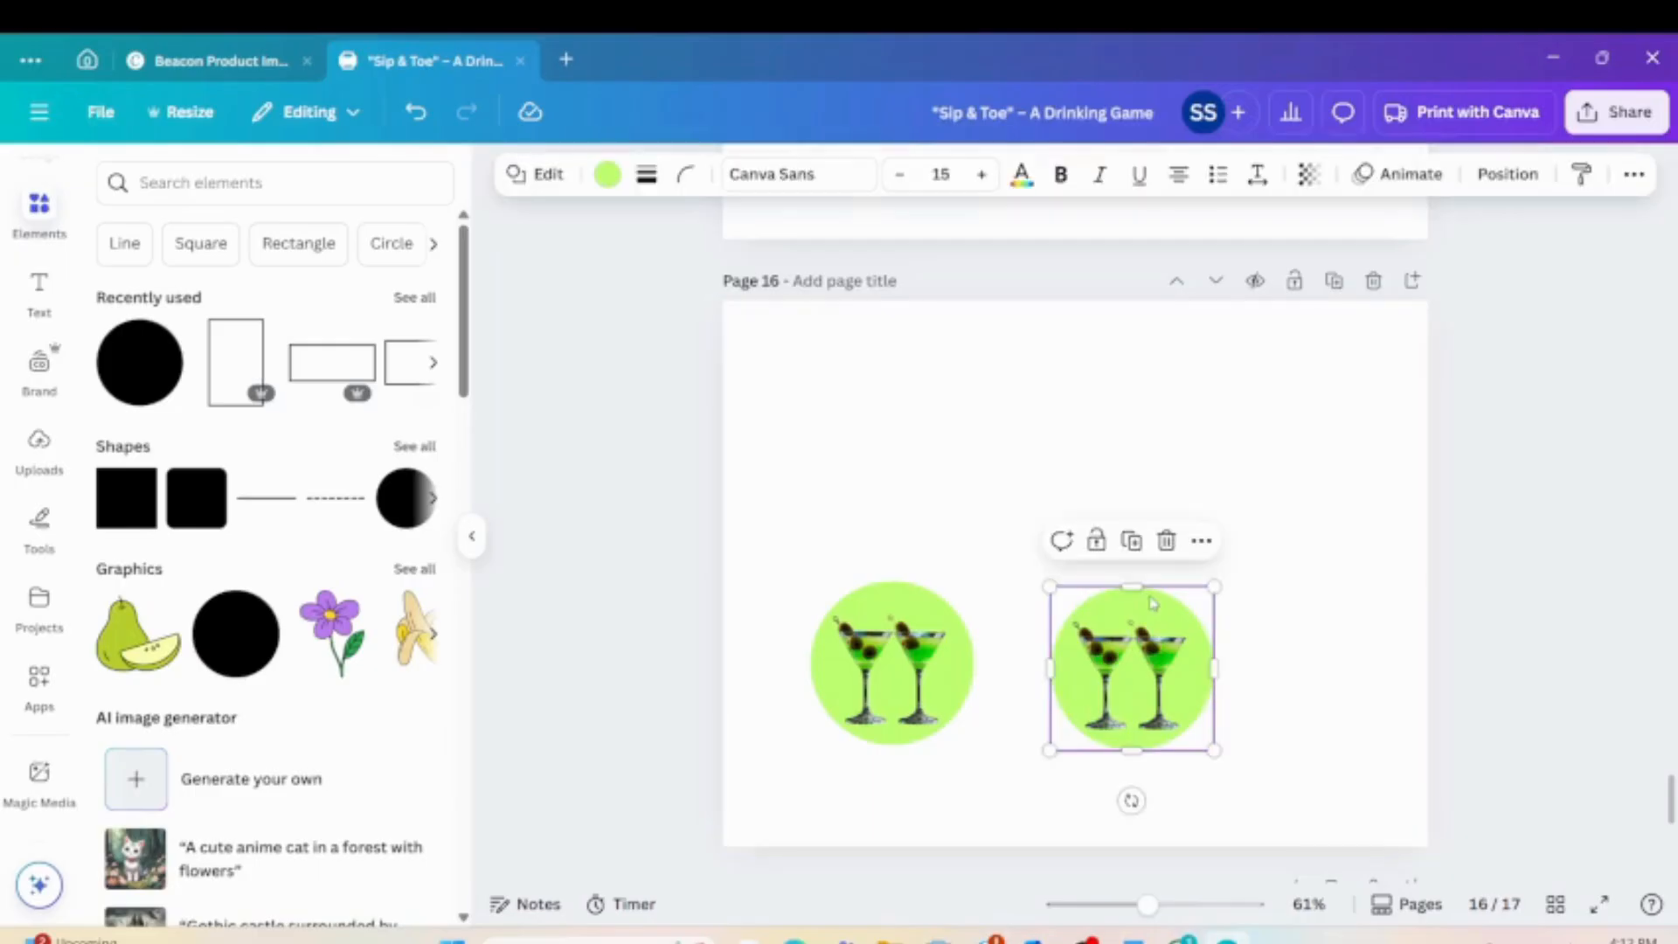
pyautogui.click(609, 175)
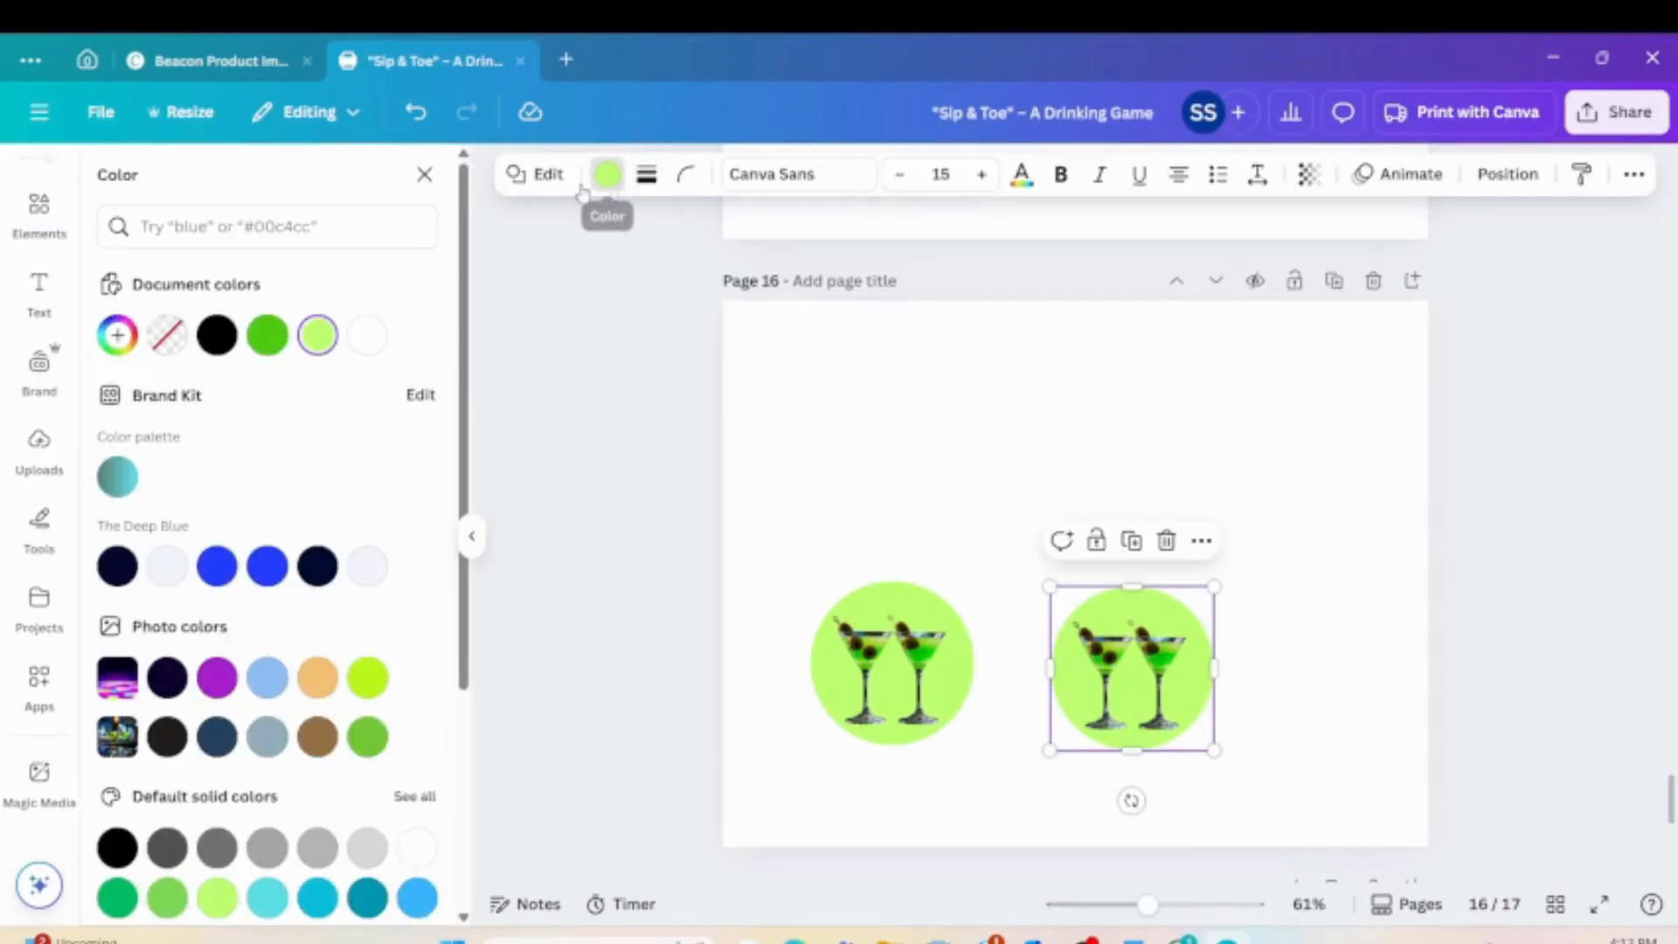
pyautogui.click(218, 336)
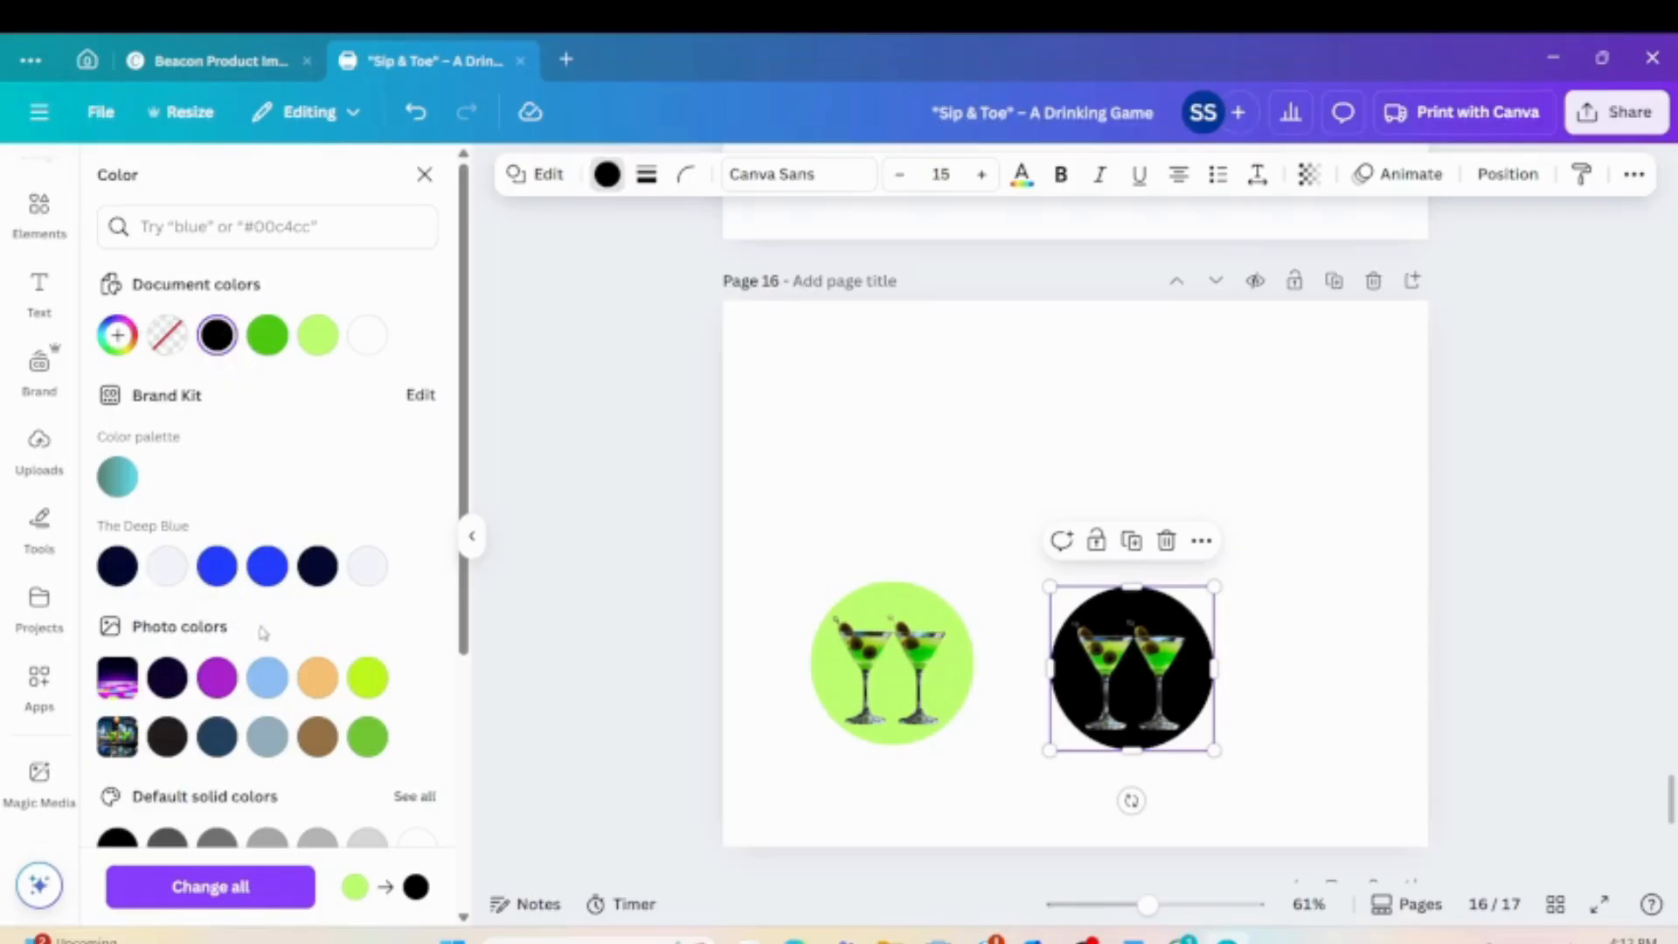
pyautogui.click(216, 677)
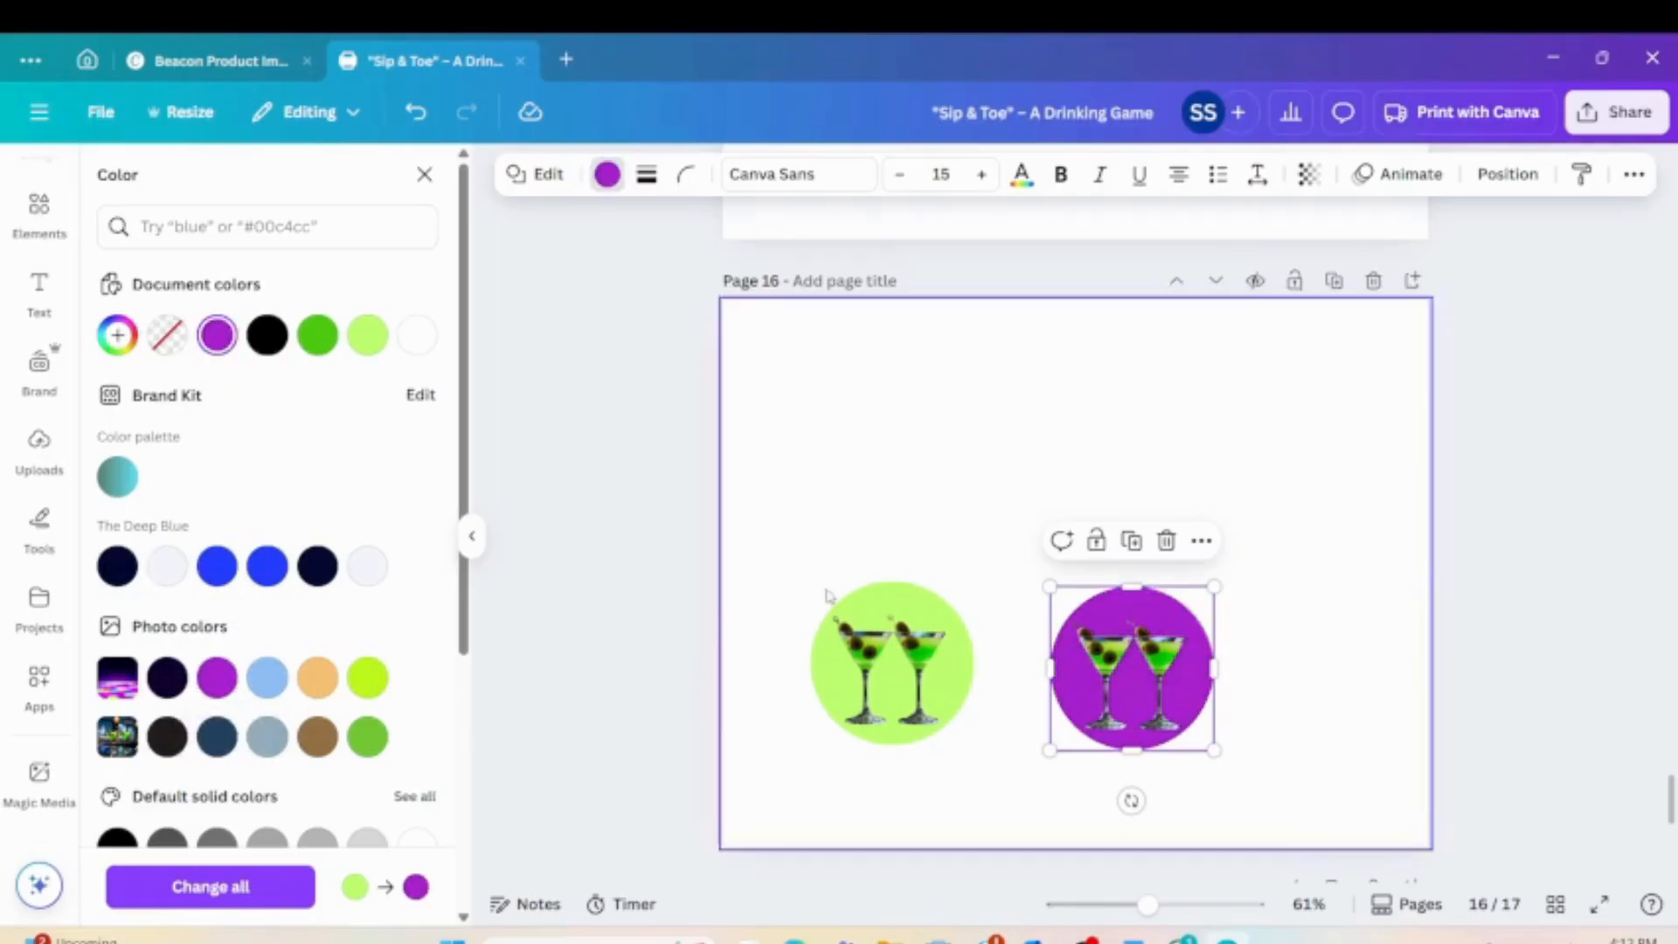
pyautogui.click(887, 486)
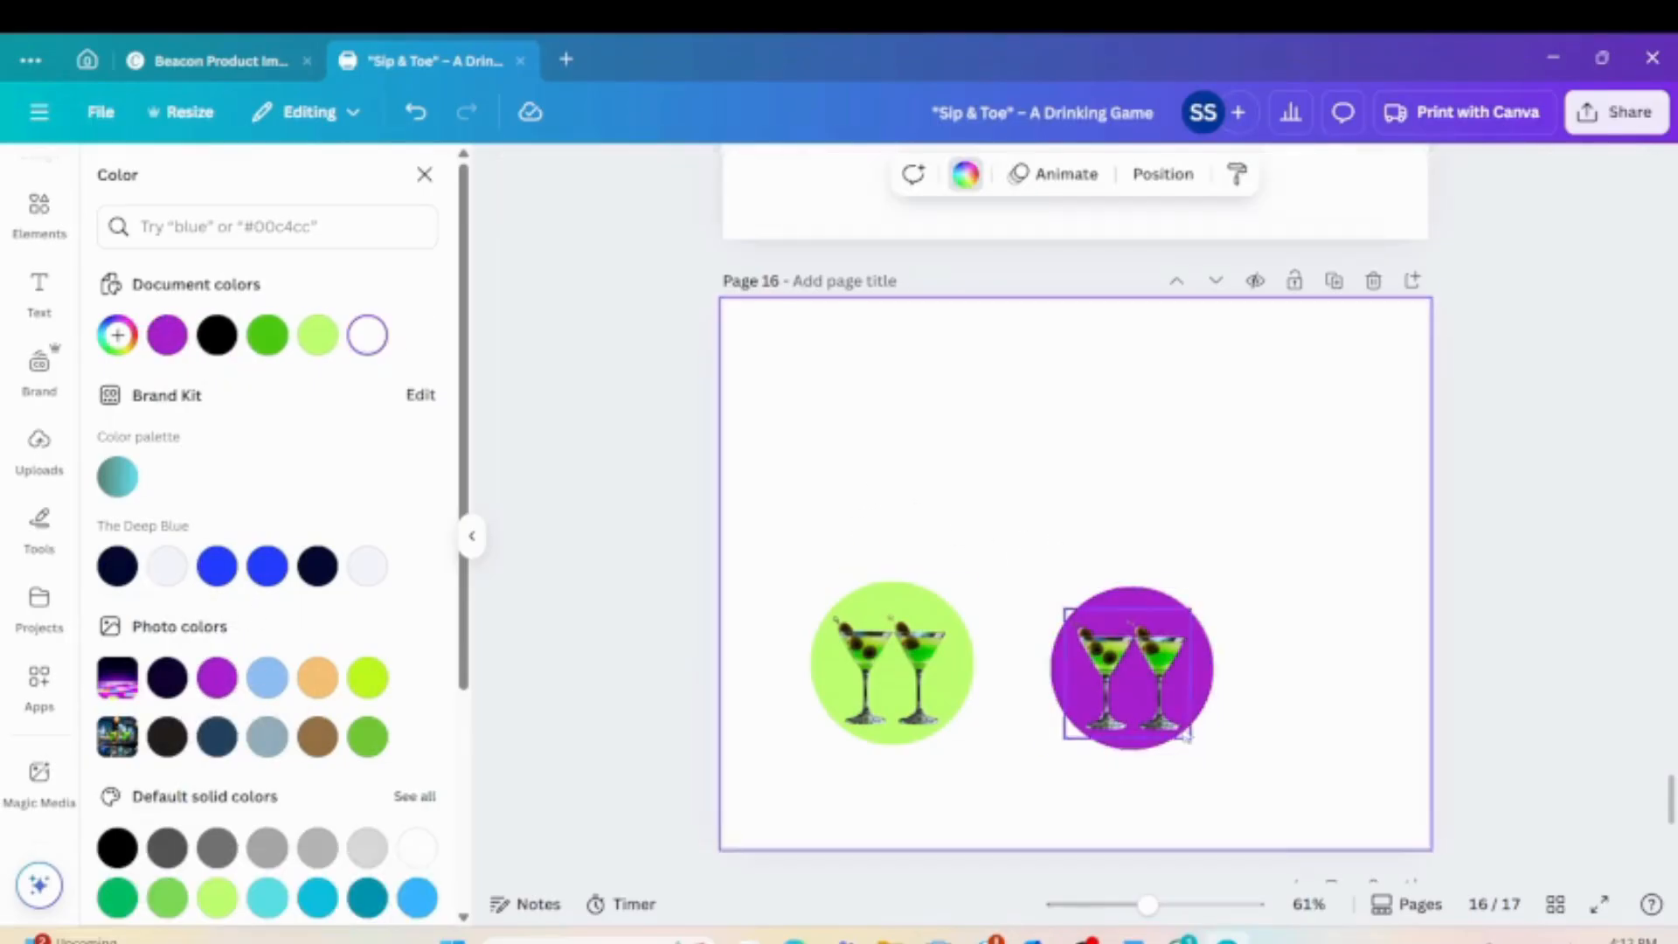
# Group the purple circle with its martini glasses, and group the light green circle with its glasses as well.
pyautogui.moveTo(1292, 745); pyautogui.dragTo(1049, 581)
pyautogui.click(1061, 543)
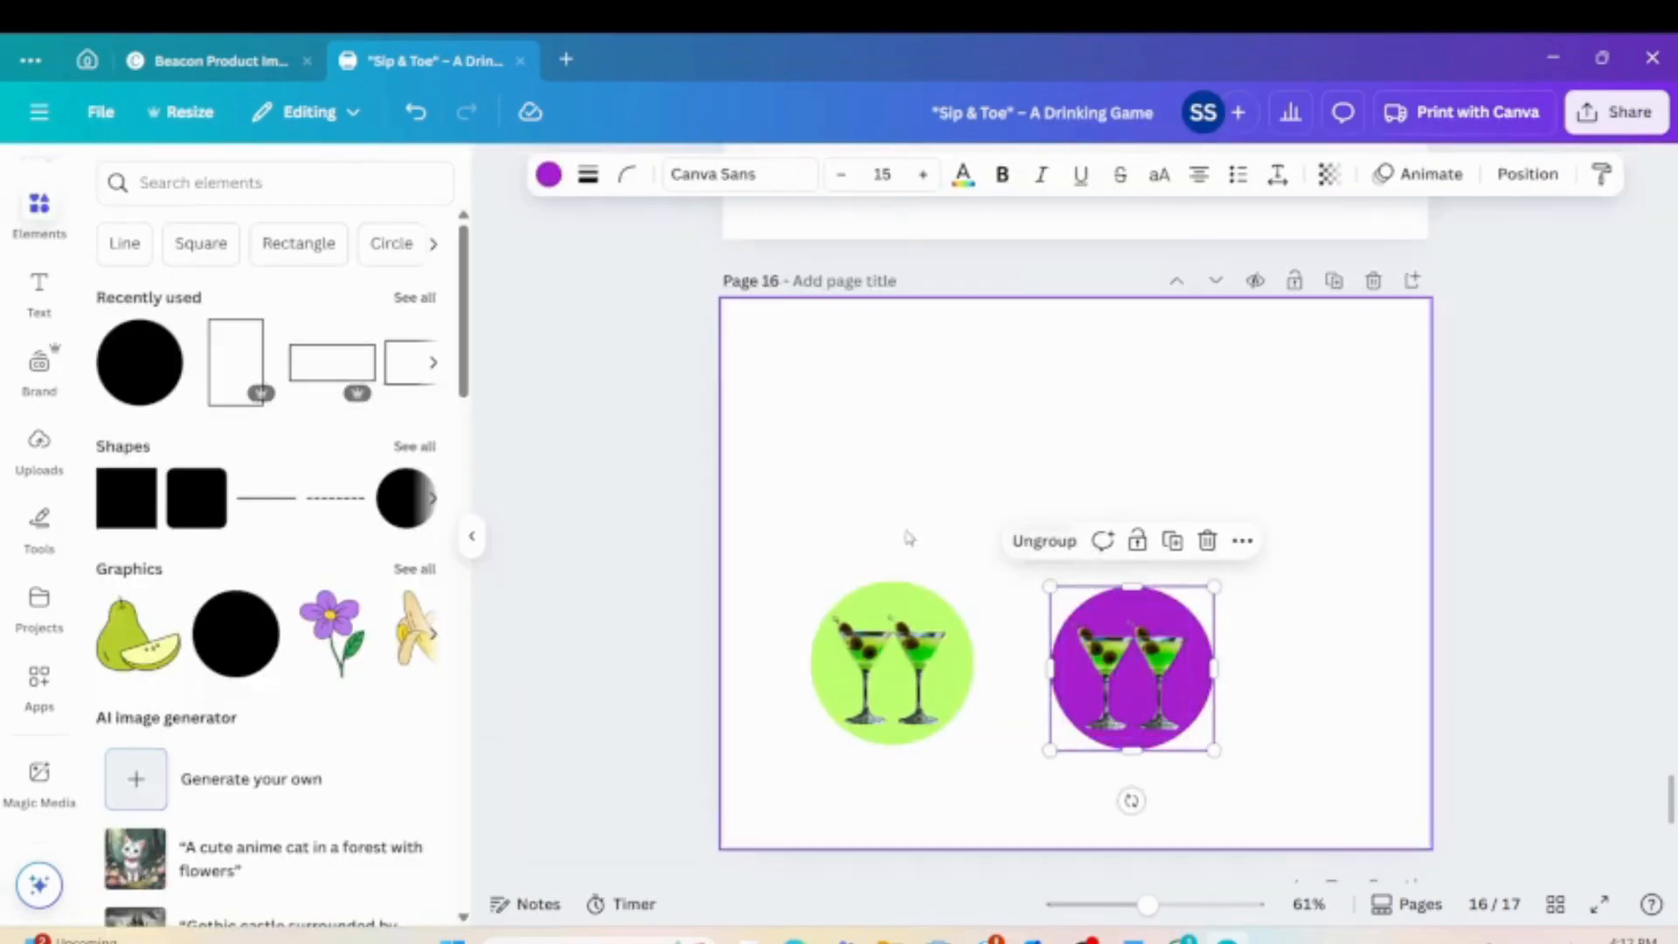
pyautogui.click(839, 536)
pyautogui.moveTo(839, 536); pyautogui.dragTo(914, 651)
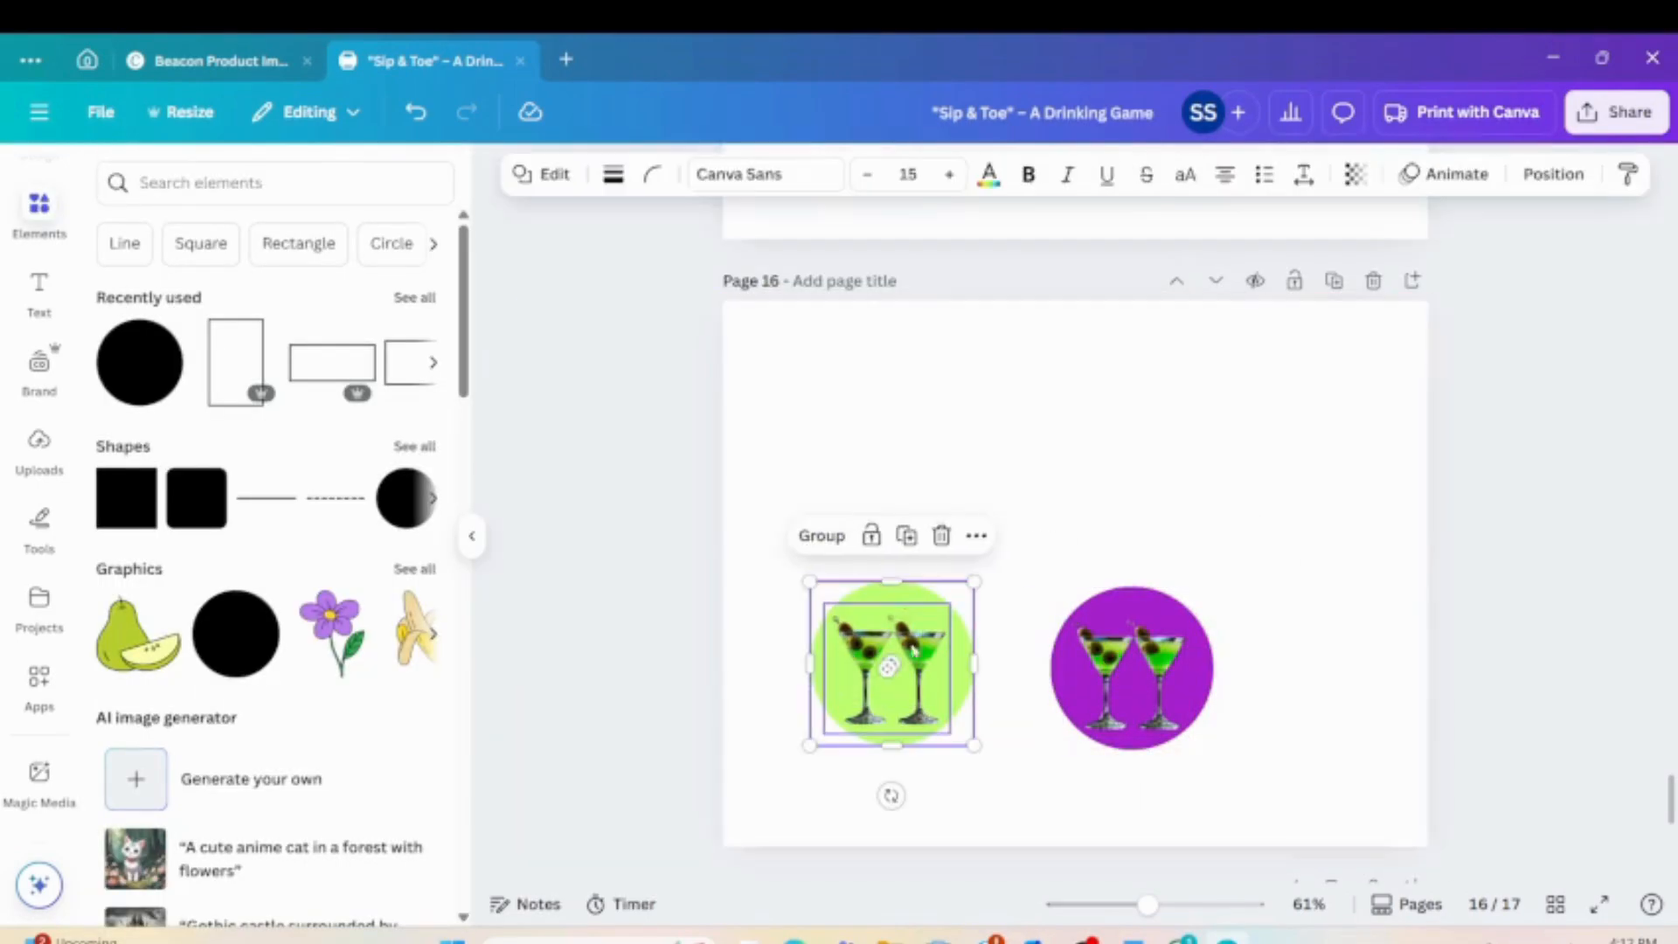
pyautogui.click(826, 529)
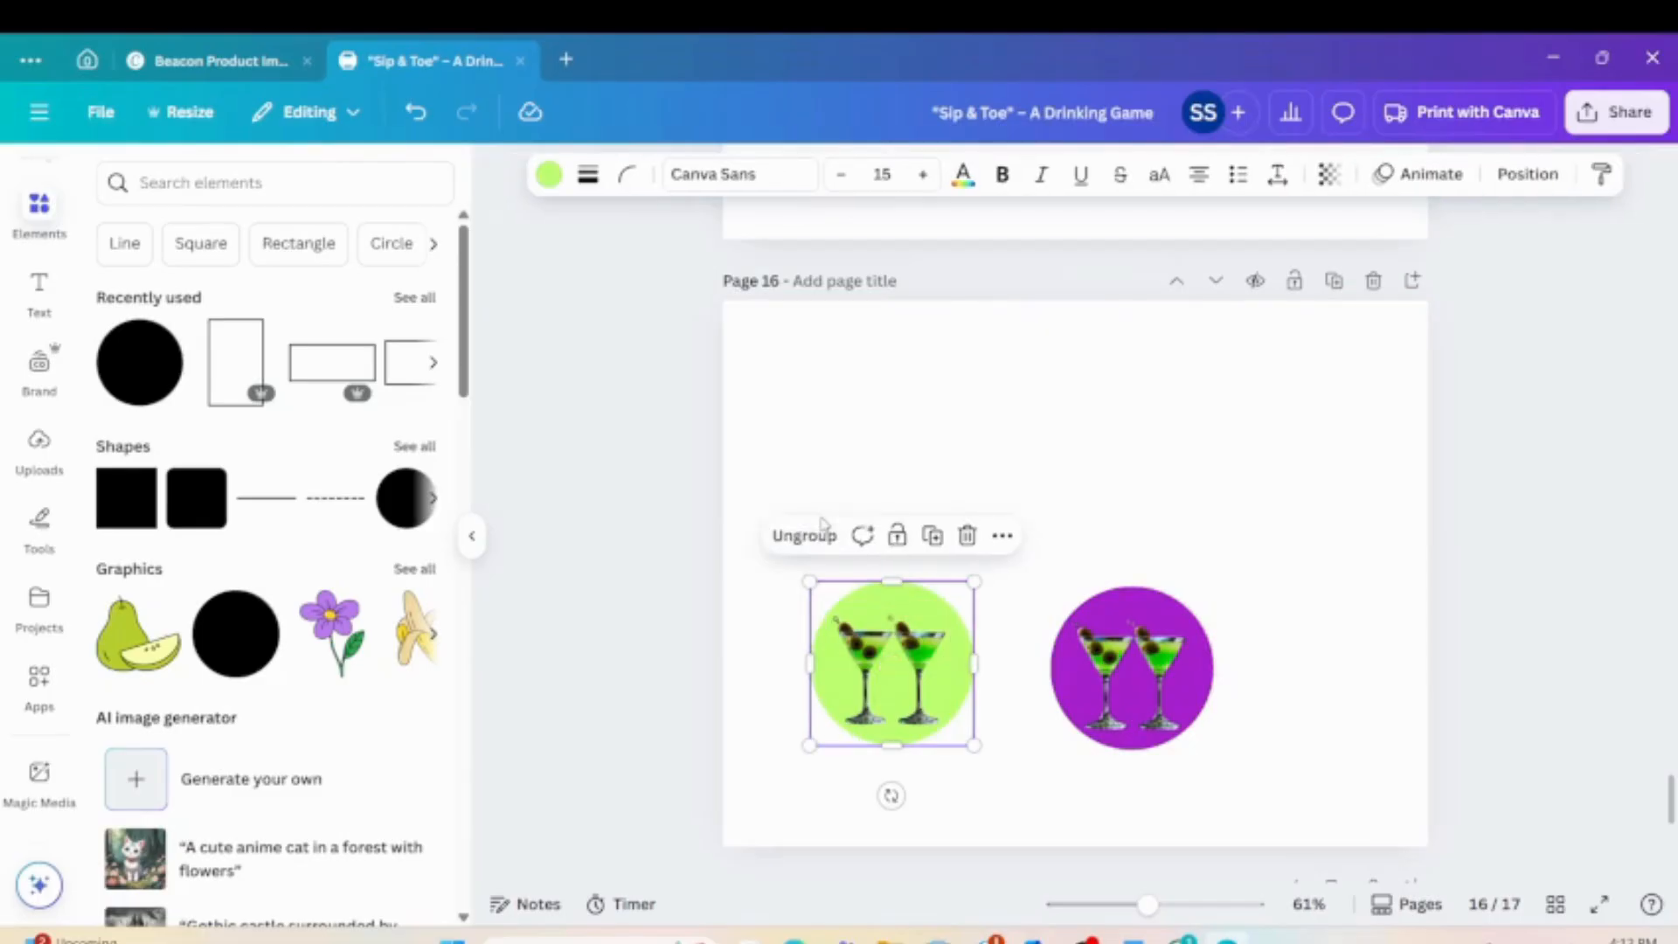
pyautogui.click(1121, 492)
# Move the green token to page 16's upper-left corner, and move the purple token to page 1, shrinking it to fit a board square.
pyautogui.moveTo(922, 667); pyautogui.dragTo(863, 427)
pyautogui.moveTo(1127, 673); pyautogui.dragTo(1234, 470)
pyautogui.scroll(15, 1234, 470)
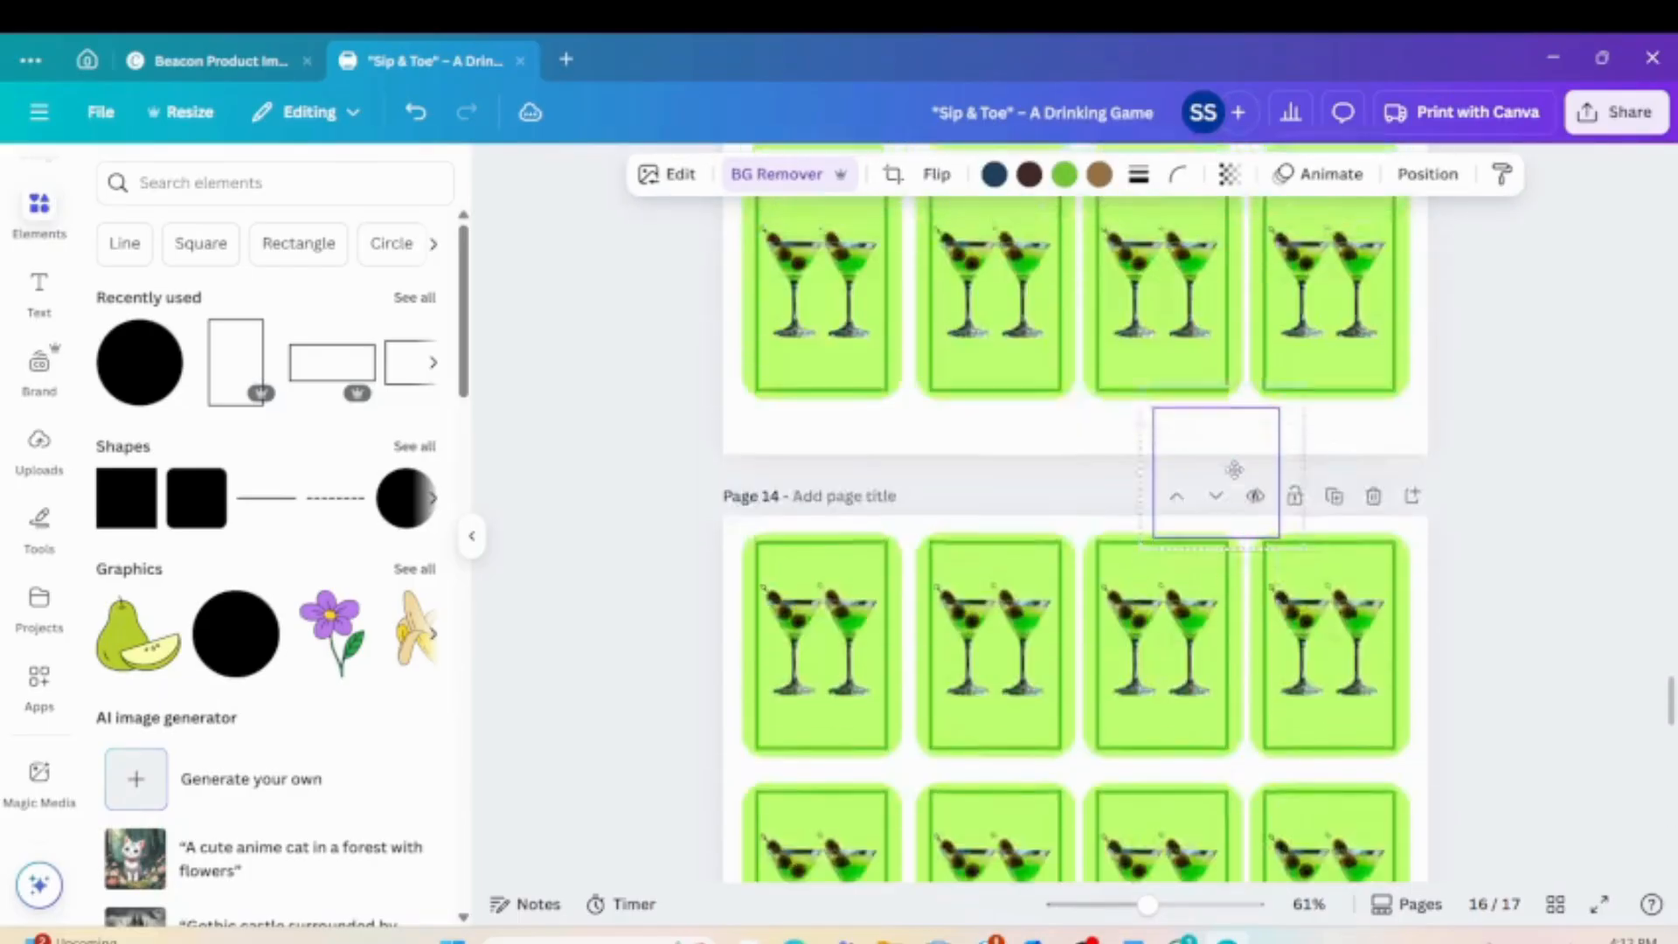
pyautogui.scroll(15, 1233, 471)
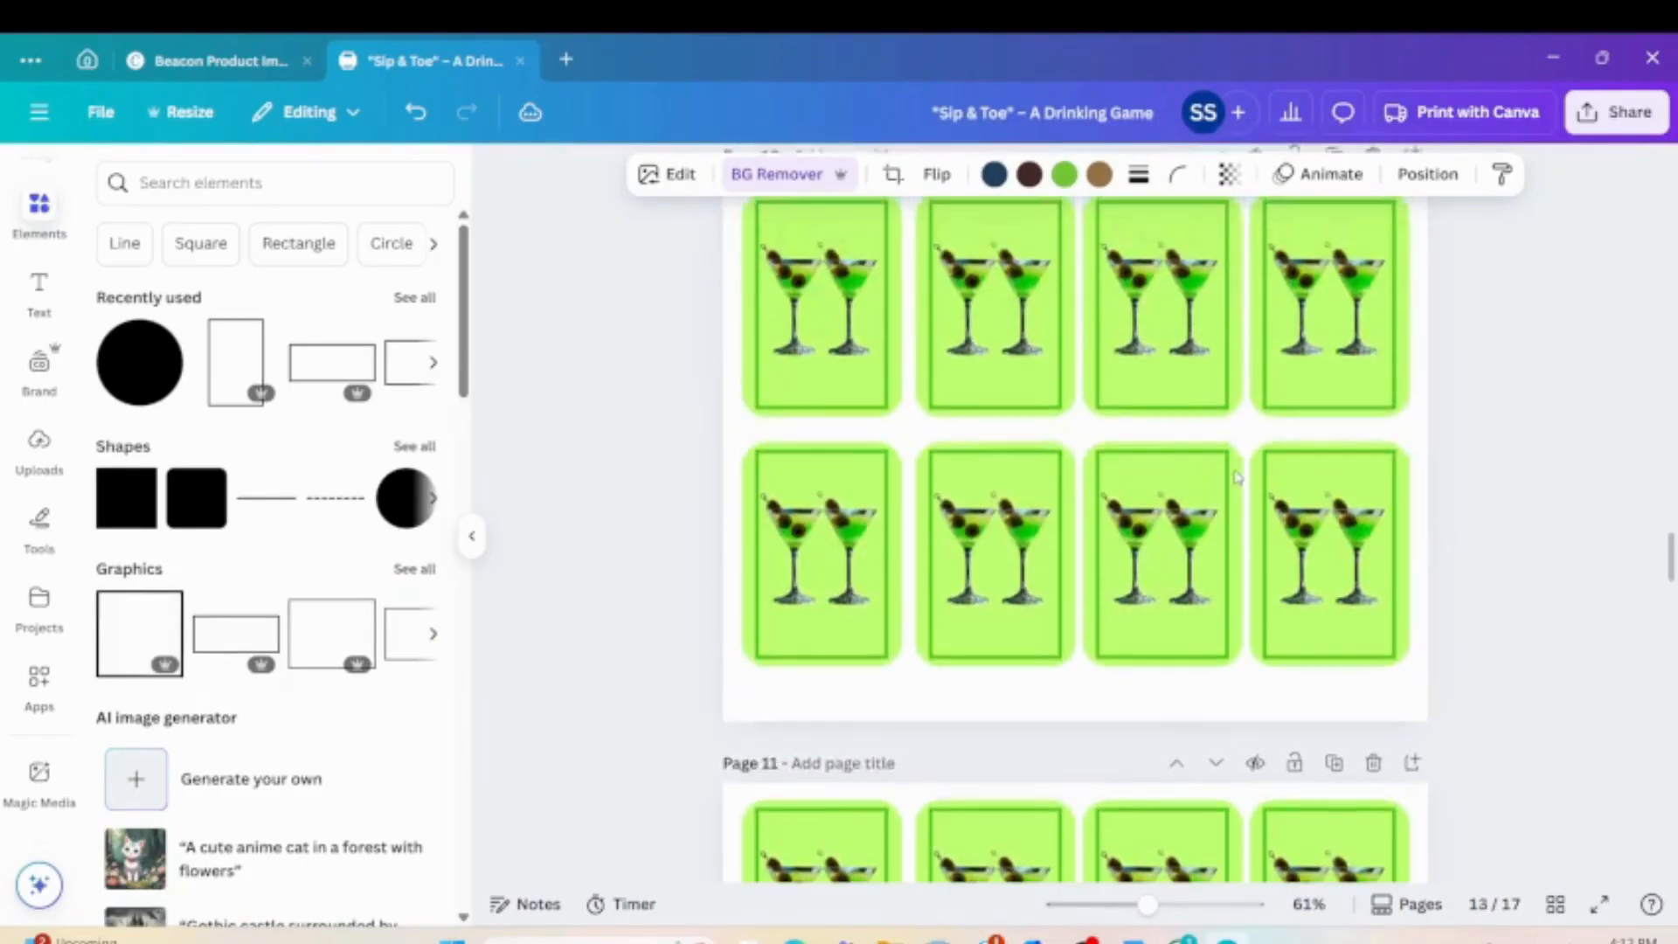
pyautogui.scroll(15, 1237, 476)
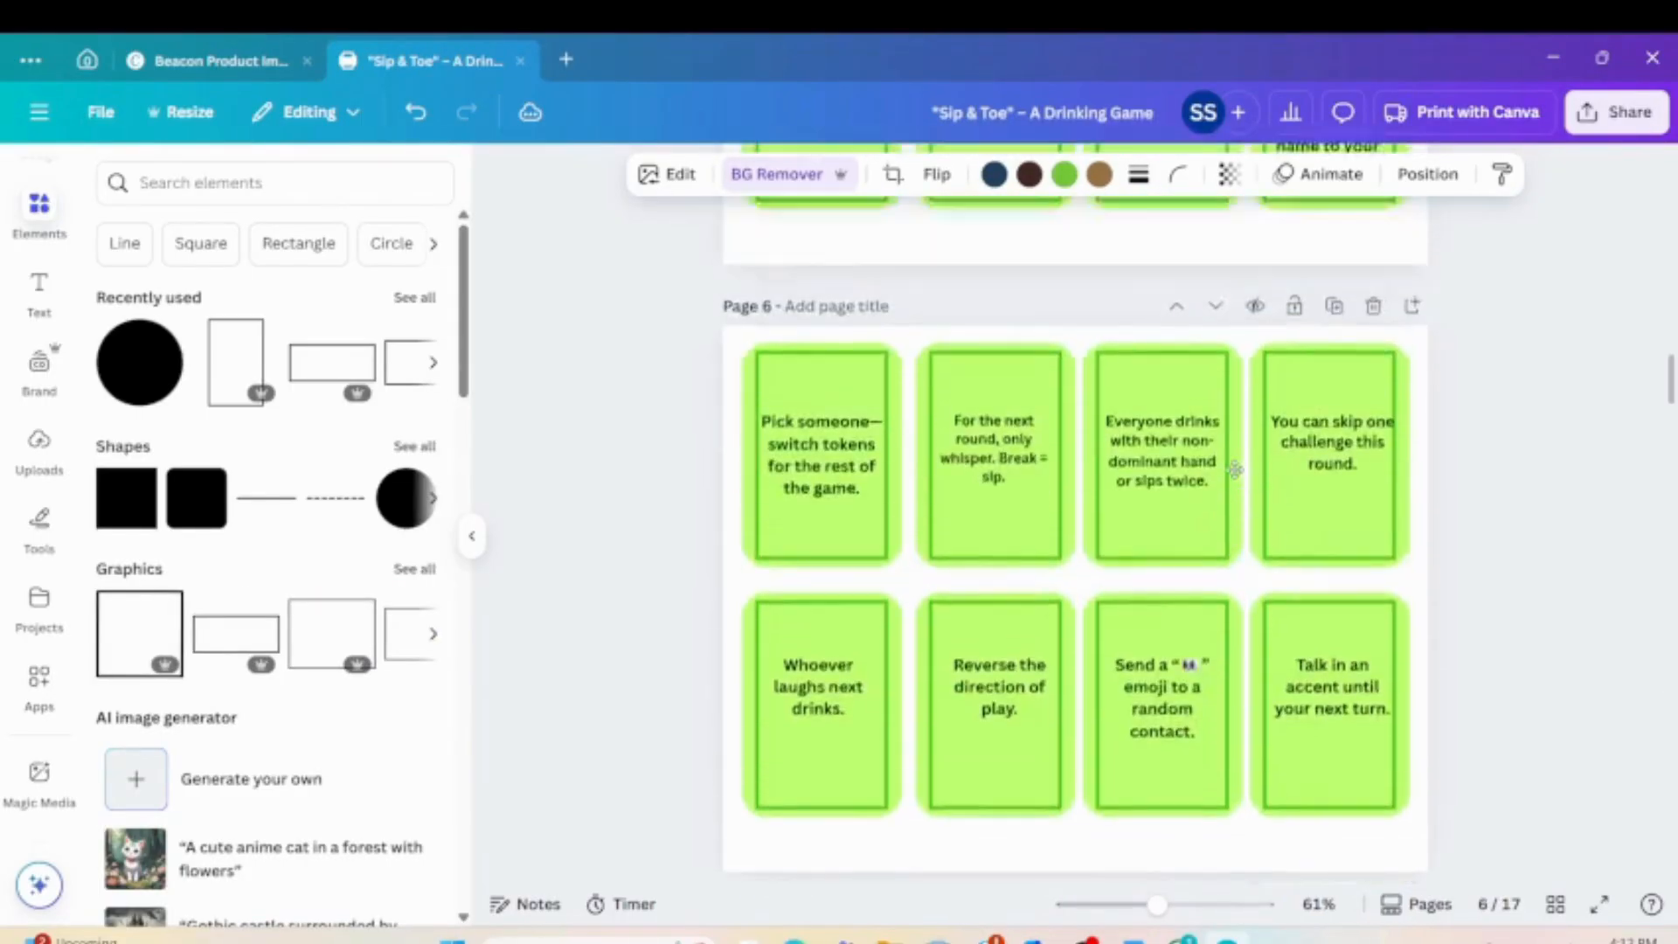
pyautogui.scroll(12, 1233, 470)
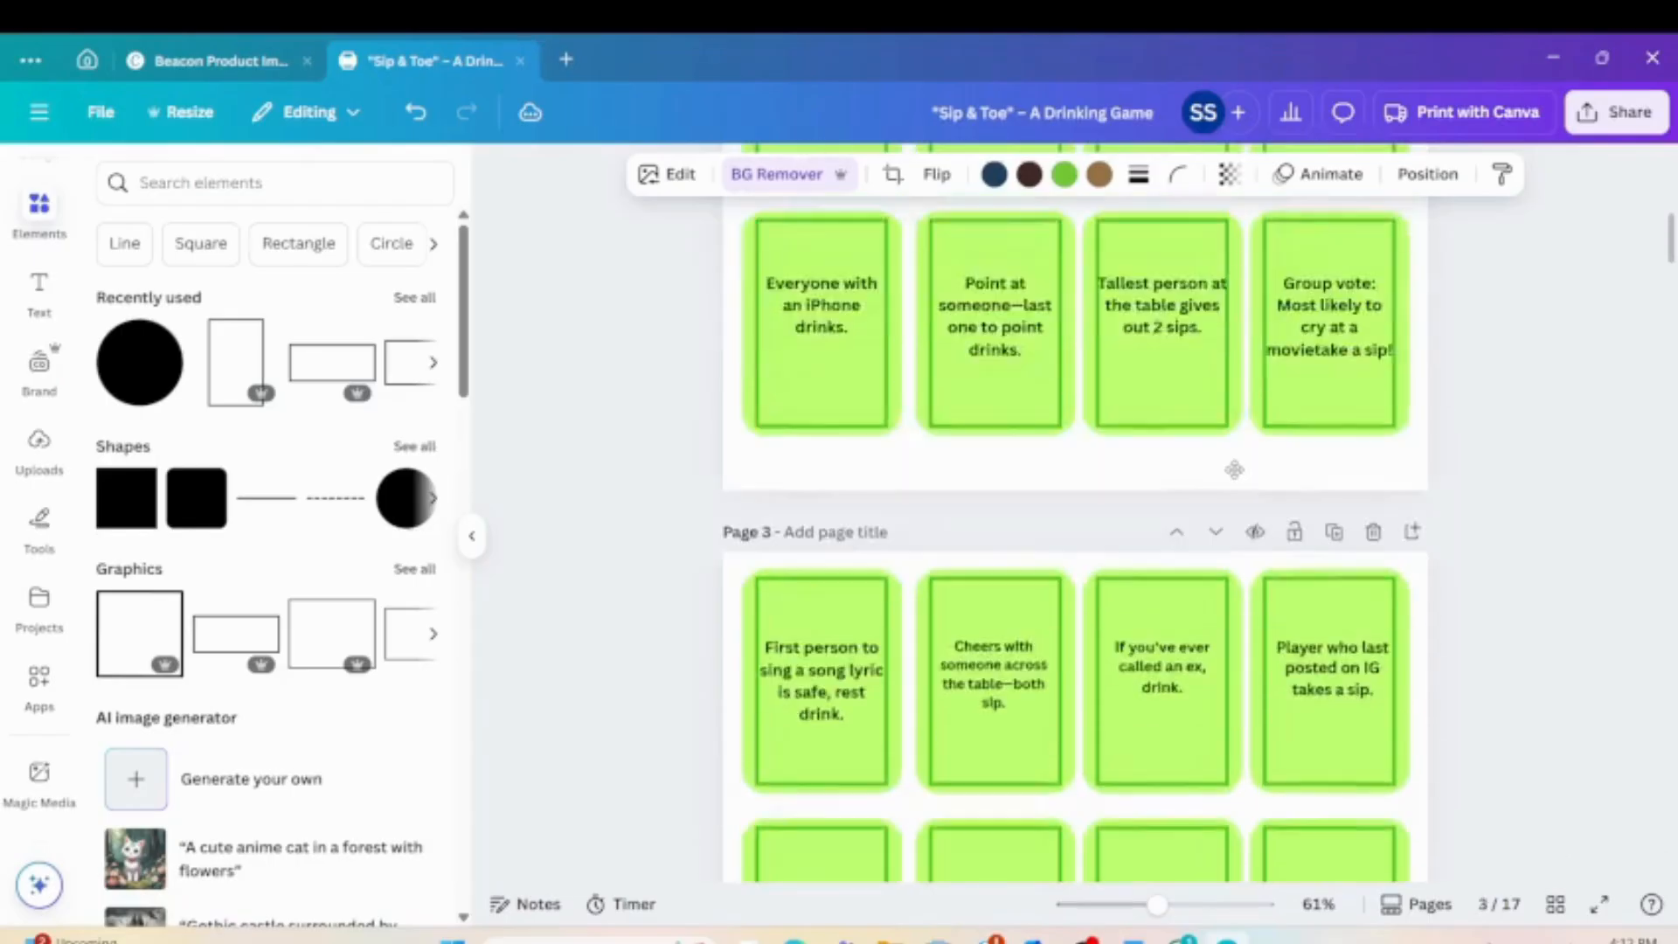
pyautogui.hotkey('ctrl', 'v')
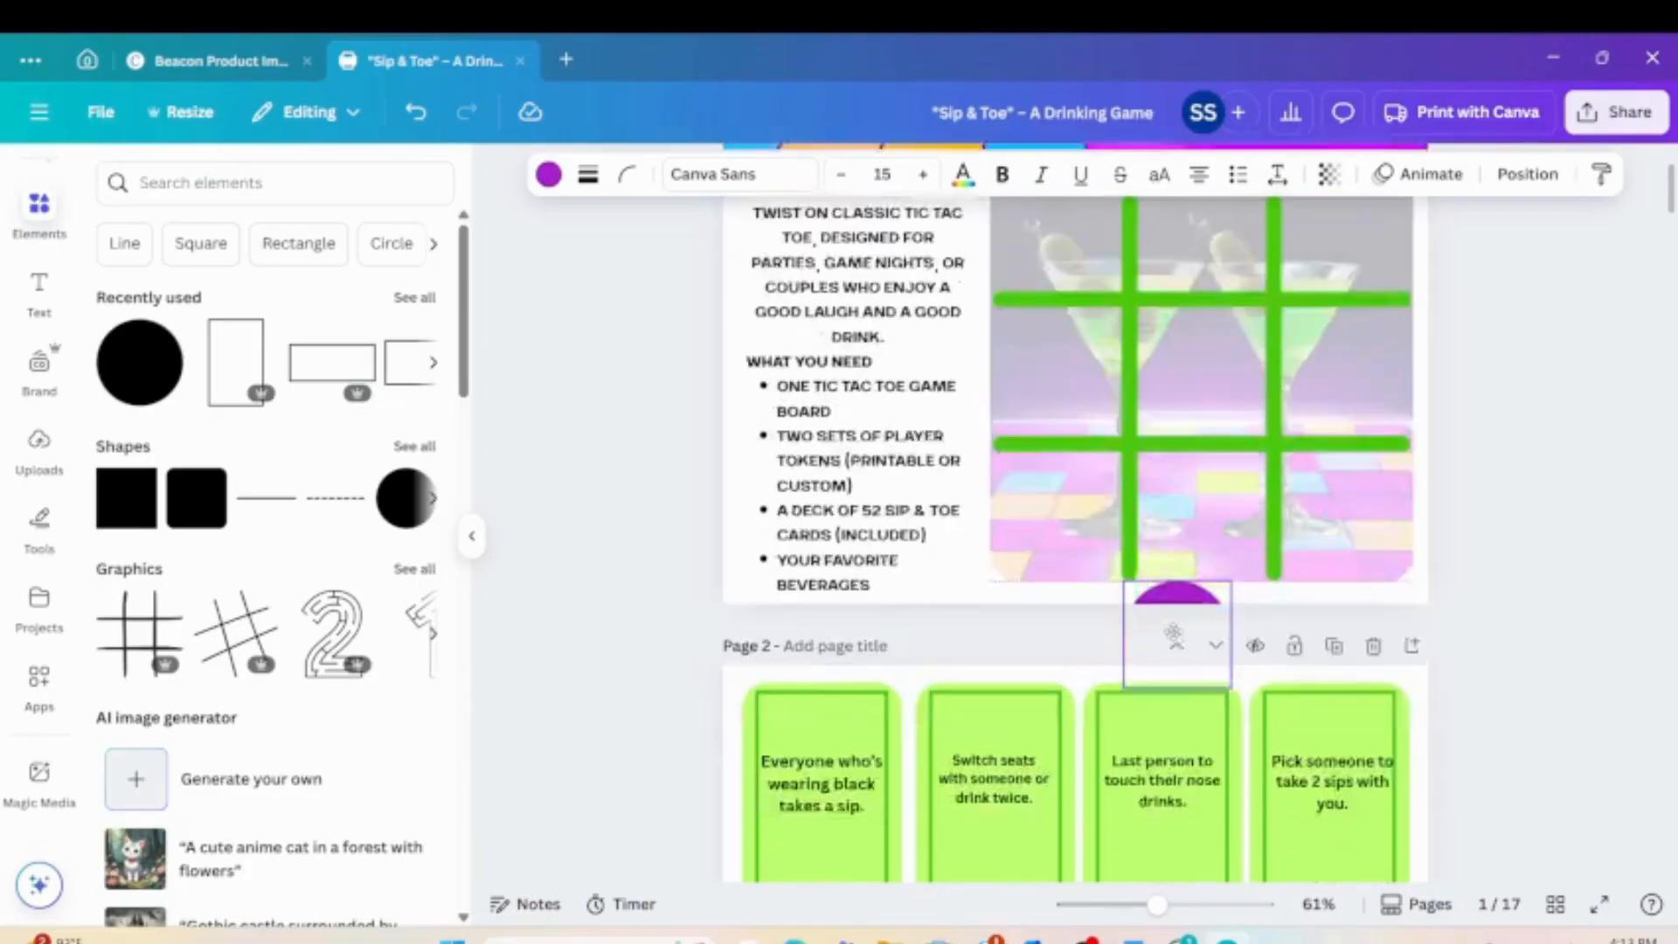
# Try to move the resized purple token from the page 1 game board back to page 16.
pyautogui.scroll(-18, 1173, 632)
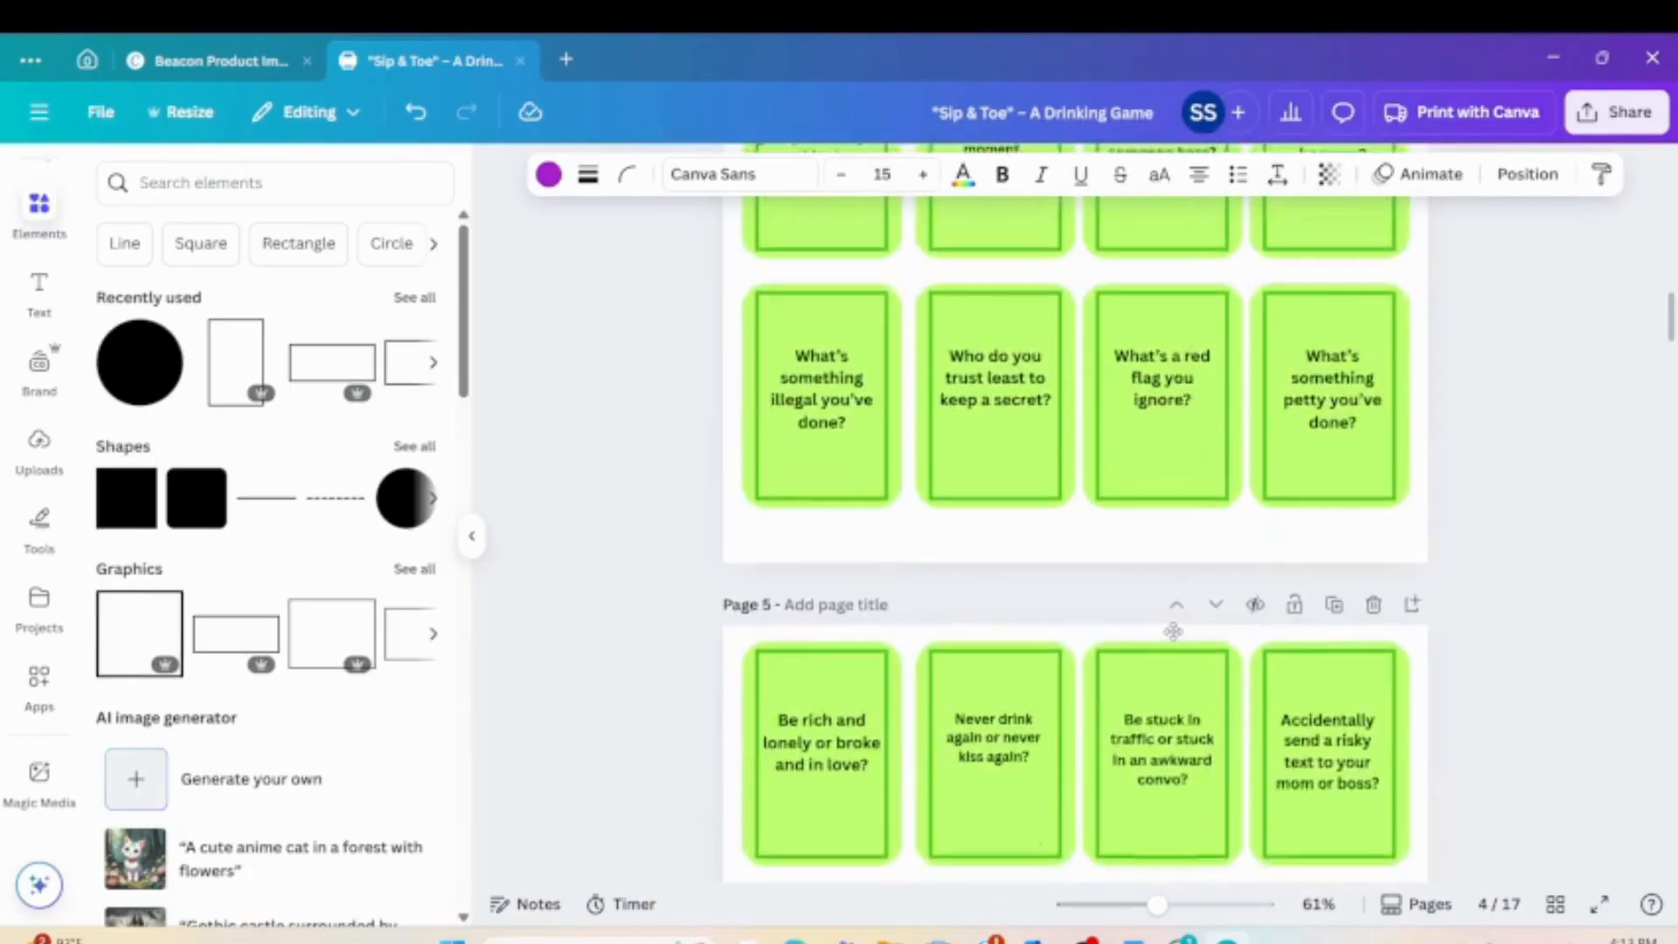
pyautogui.scroll(-20, 1175, 639)
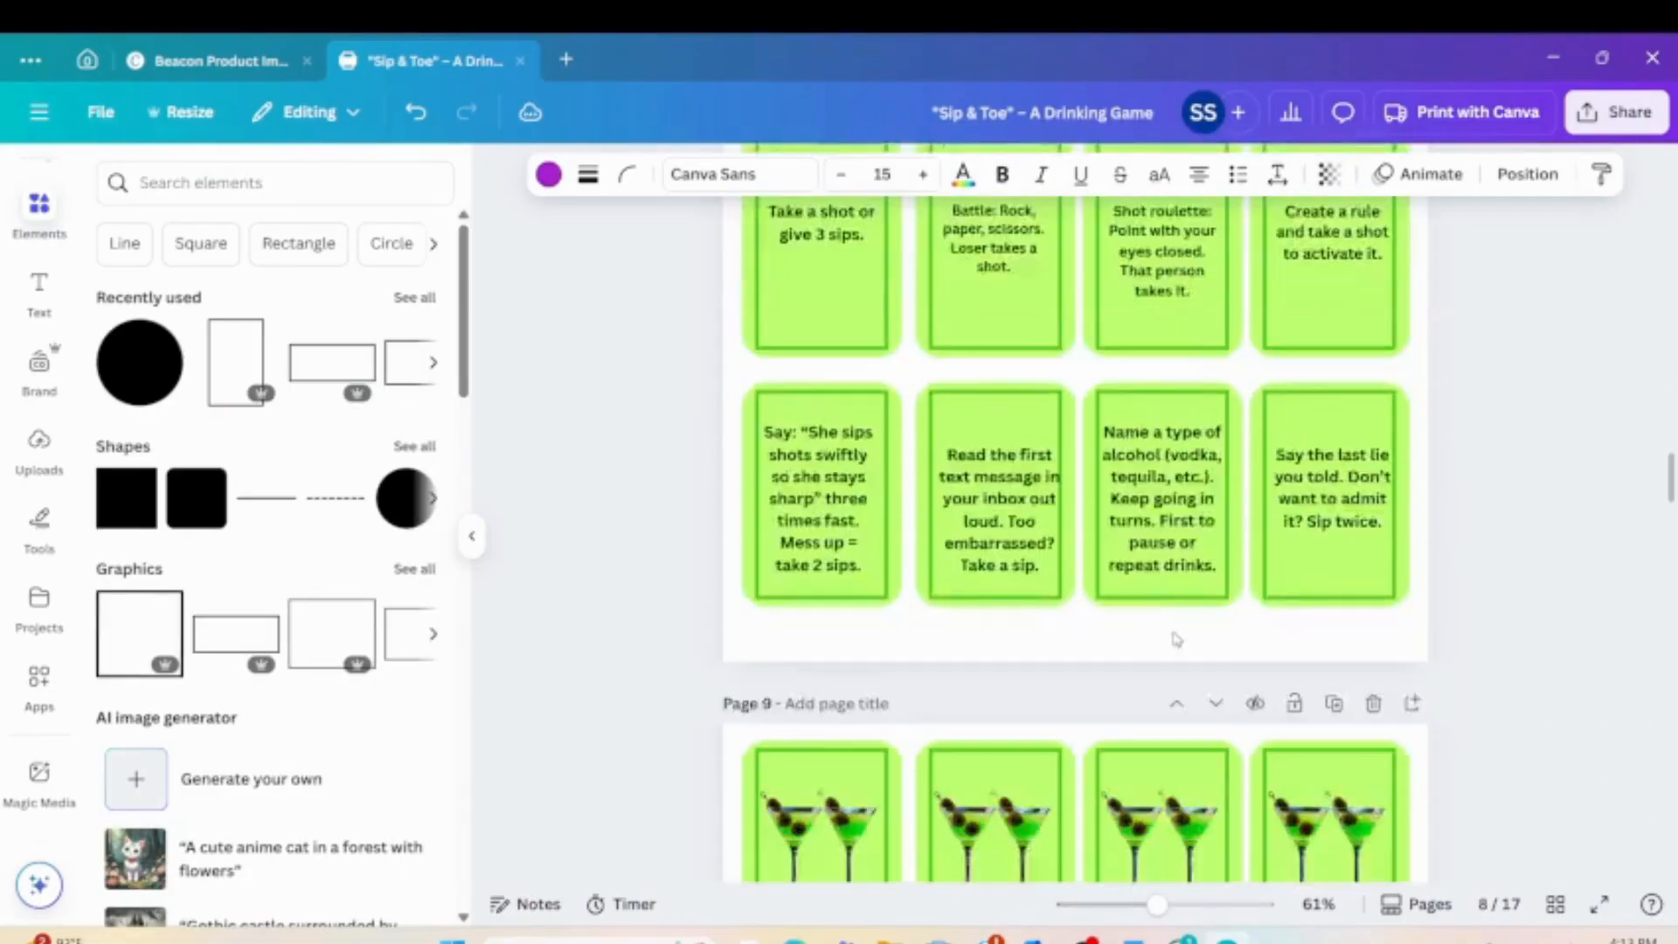
pyautogui.scroll(-18, 1173, 632)
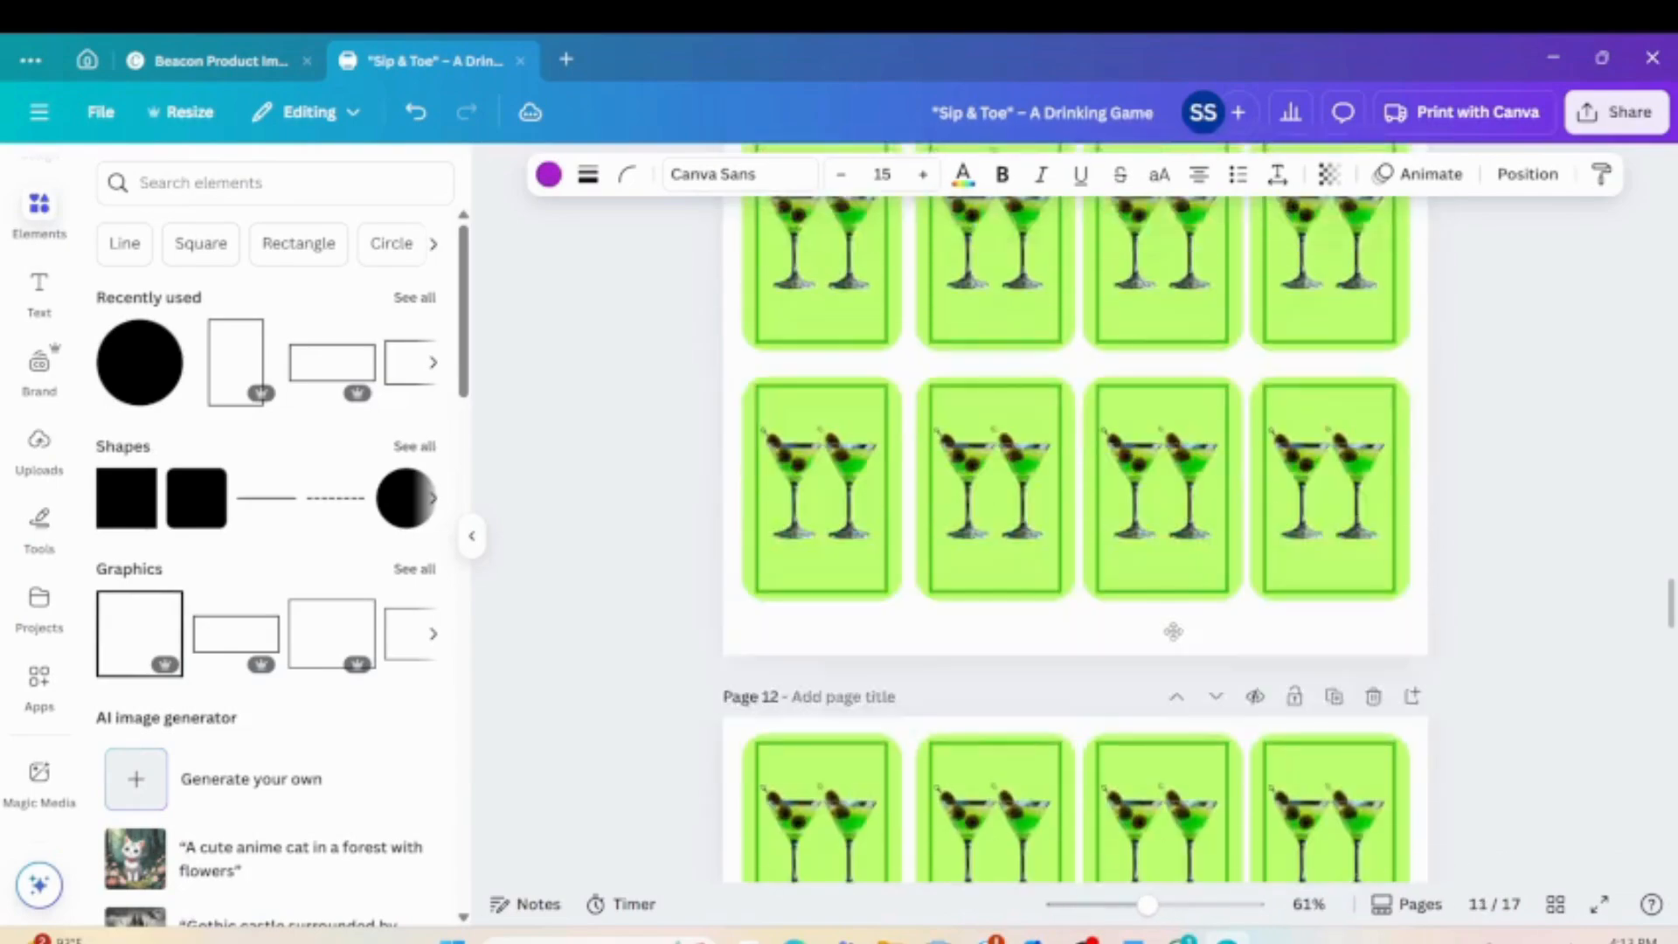
pyautogui.scroll(-15, 1173, 632)
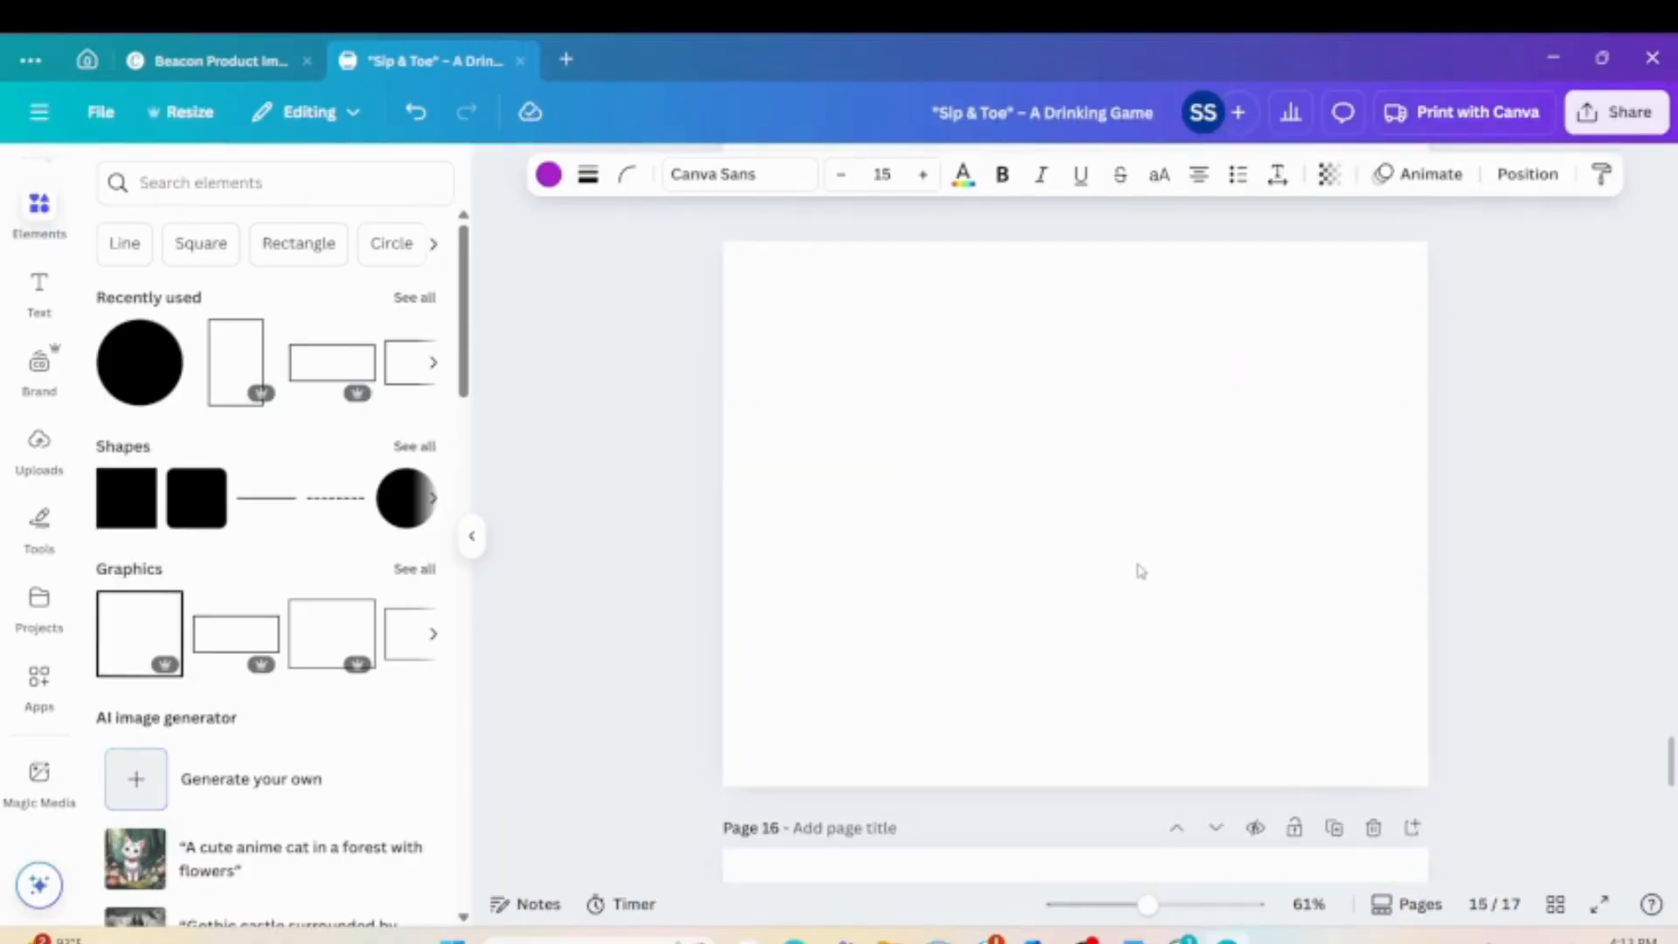
pyautogui.scroll(5, 1145, 560)
pyautogui.scroll(-5, 1171, 551)
pyautogui.scroll(-5, 1168, 576)
pyautogui.scroll(5, 1166, 525)
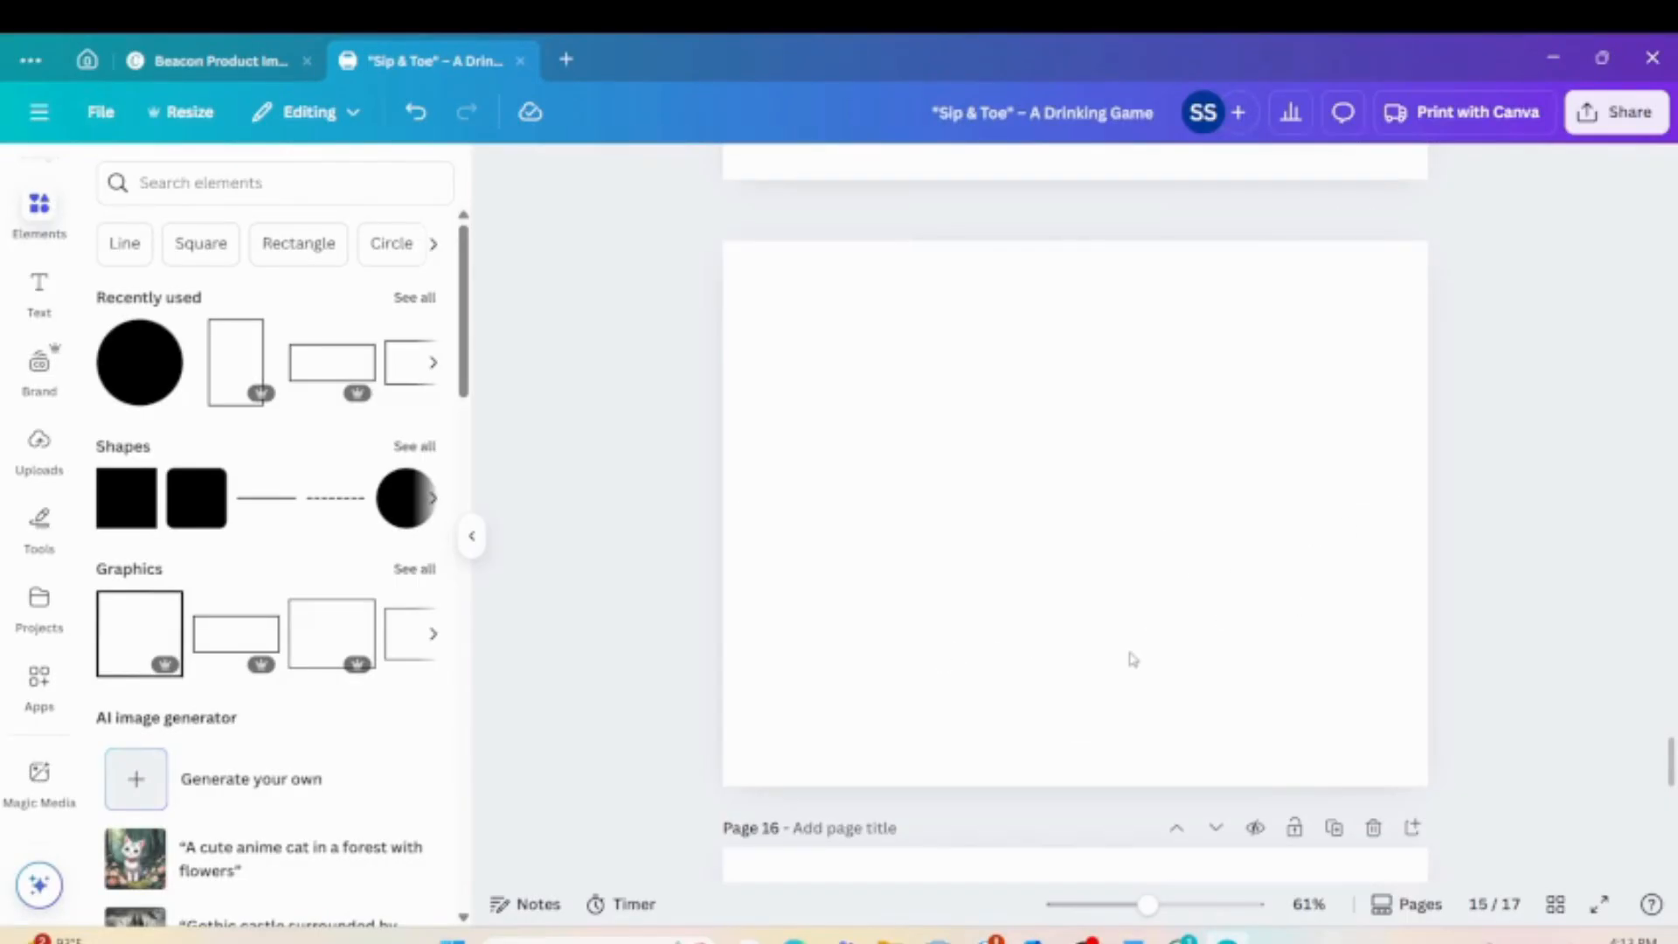
pyautogui.scroll(-5, 1133, 660)
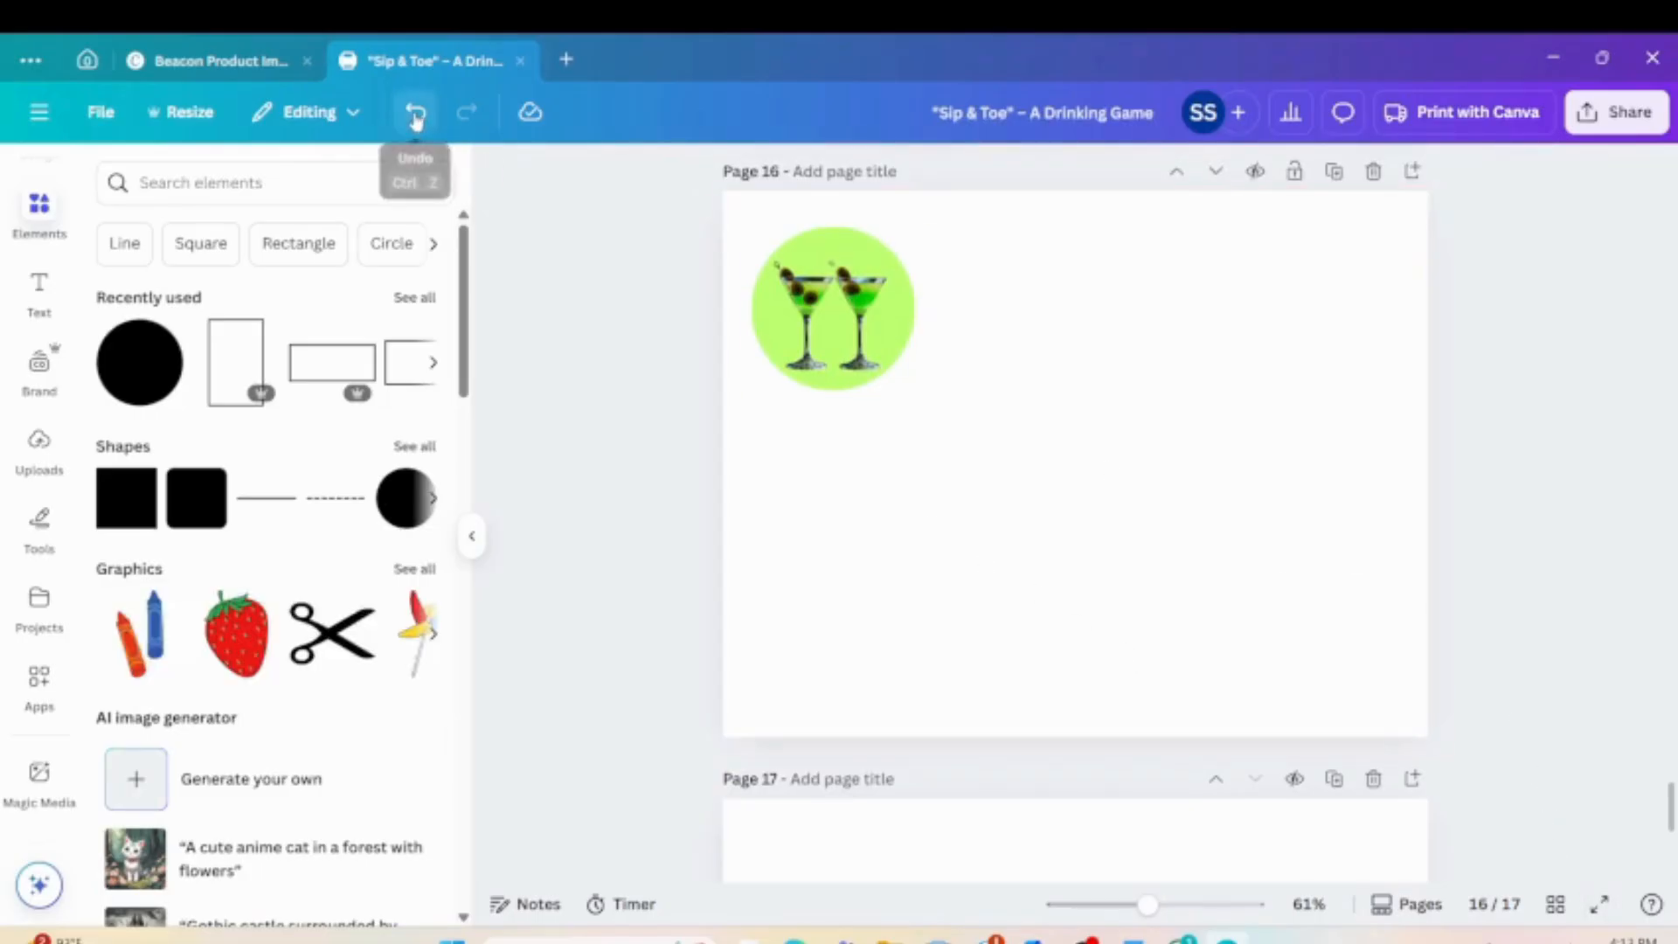
pyautogui.moveTo(1669, 803); pyautogui.dragTo(1669, 155)
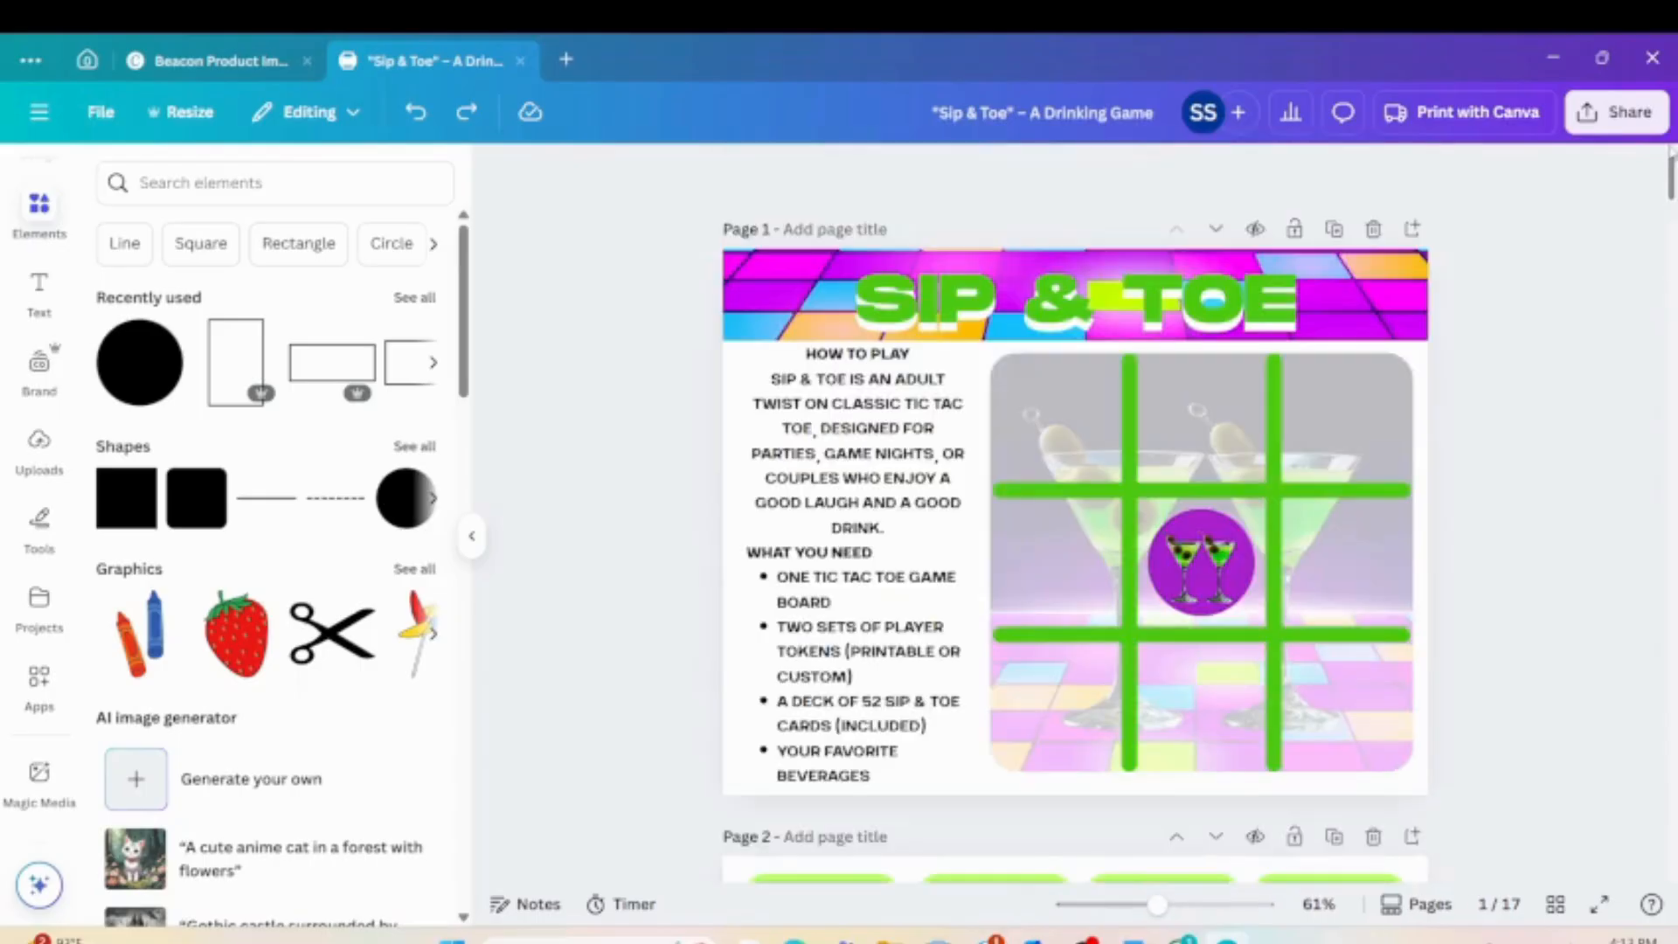
# Move the purple token from the center square of the page 1 board to page 16, right of the green token.
pyautogui.click(1201, 566)
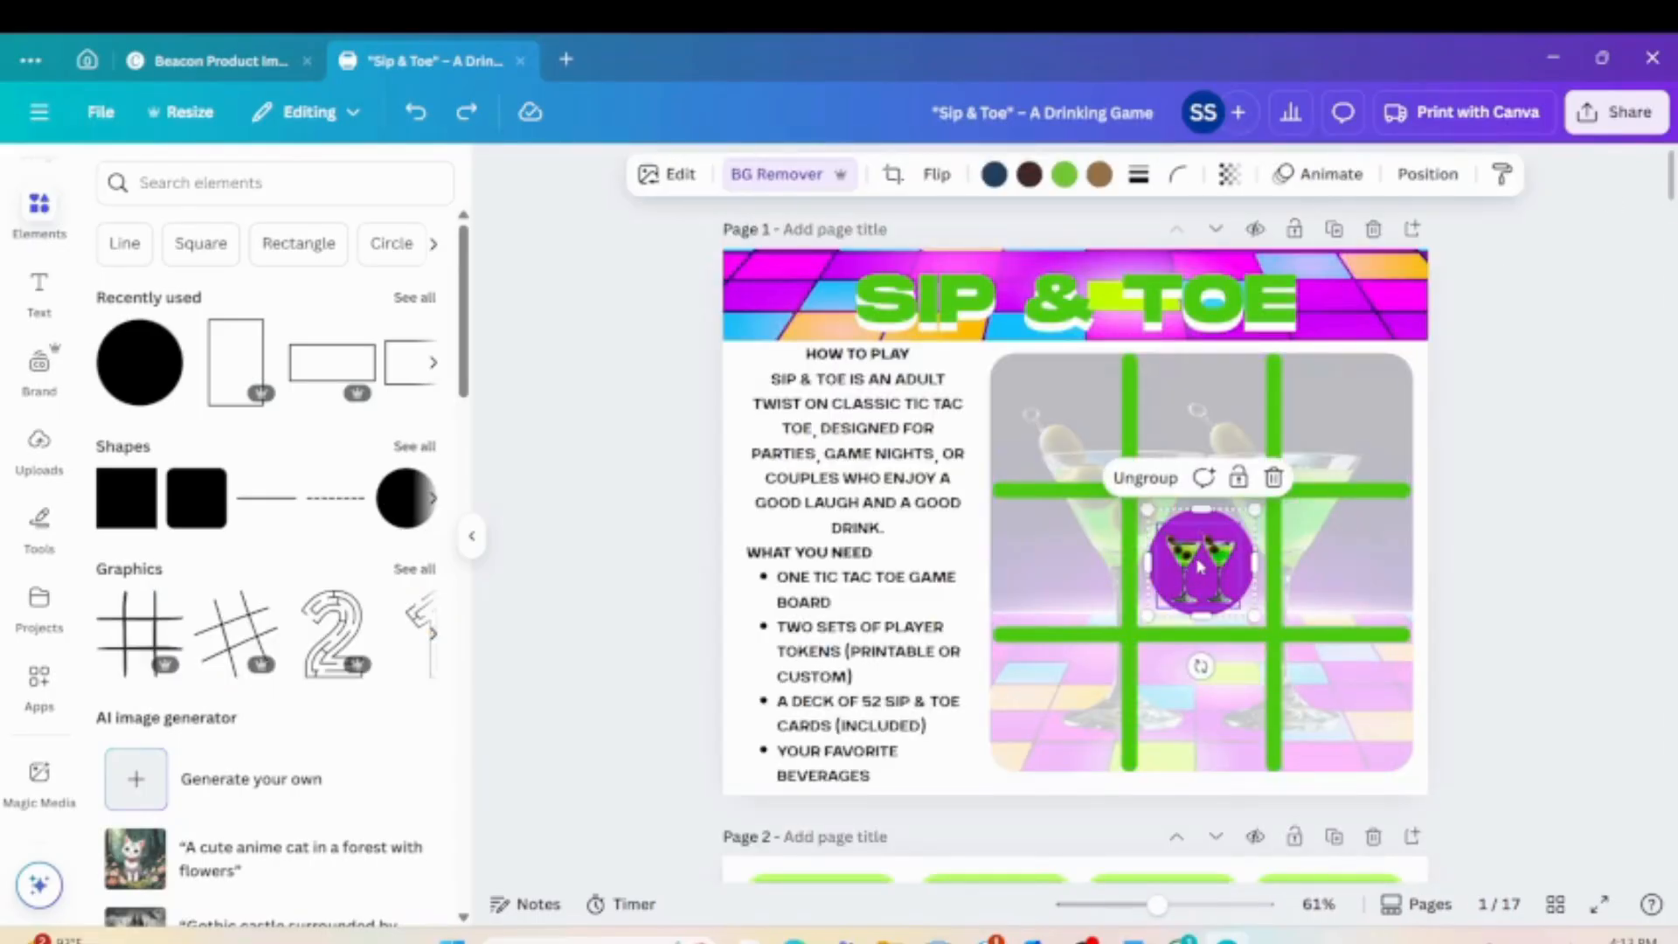
pyautogui.moveTo(1196, 570); pyautogui.dragTo(1200, 591)
pyautogui.scroll(-16, 1199, 590)
pyautogui.scroll(-20, 1199, 587)
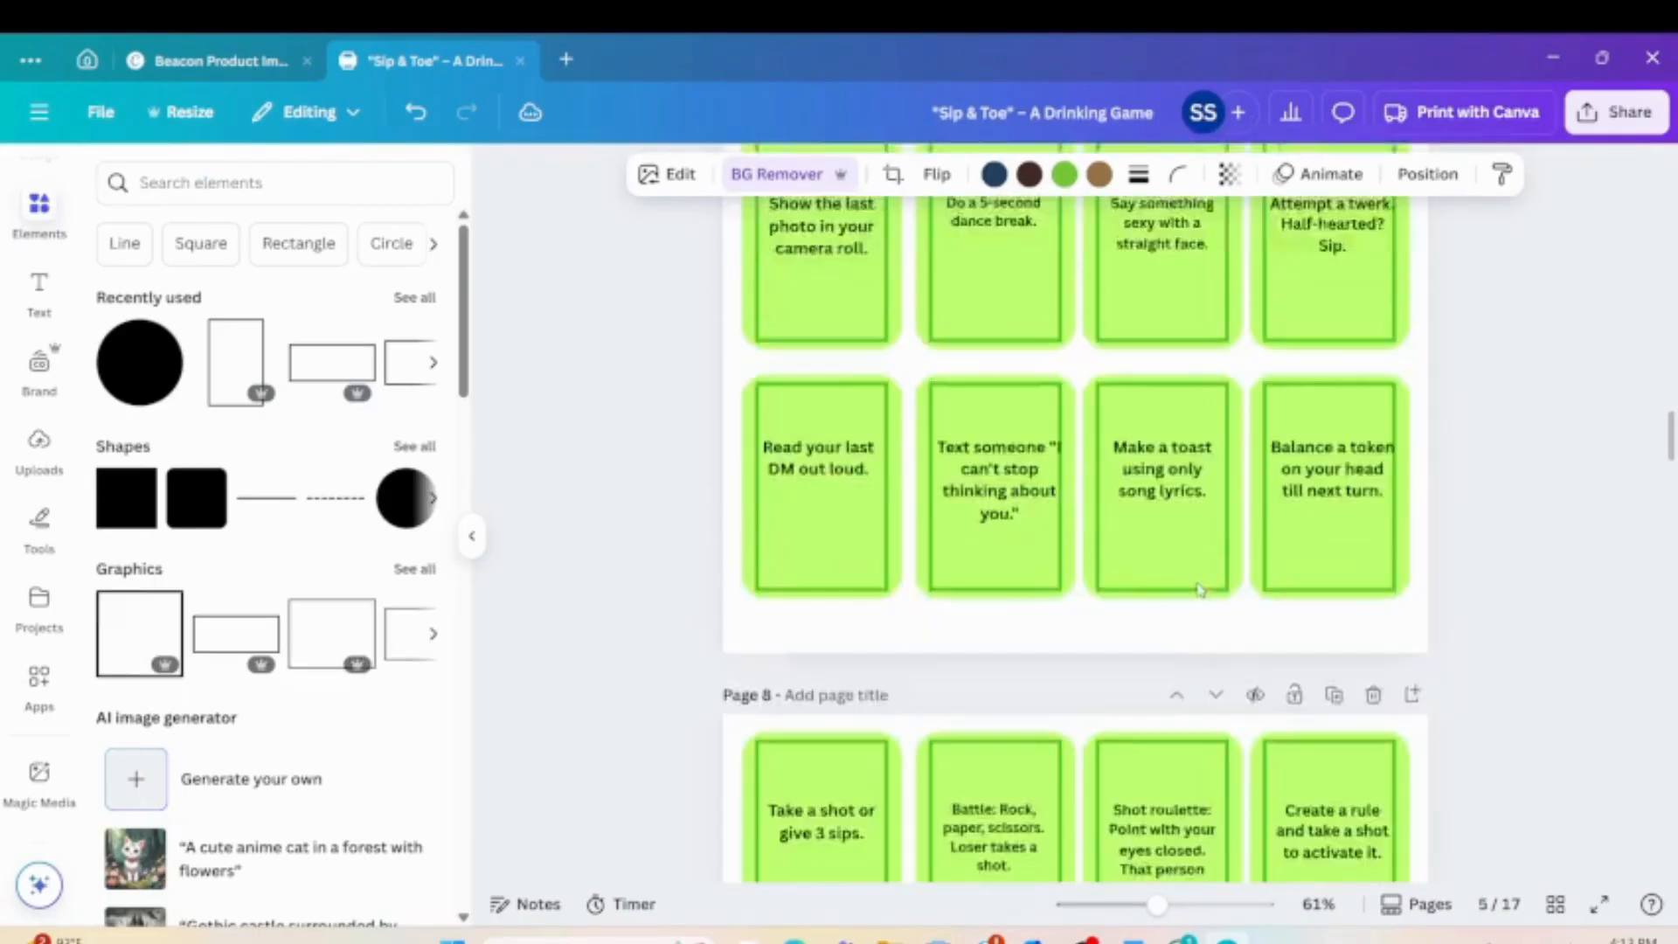
pyautogui.scroll(-20, 1197, 583)
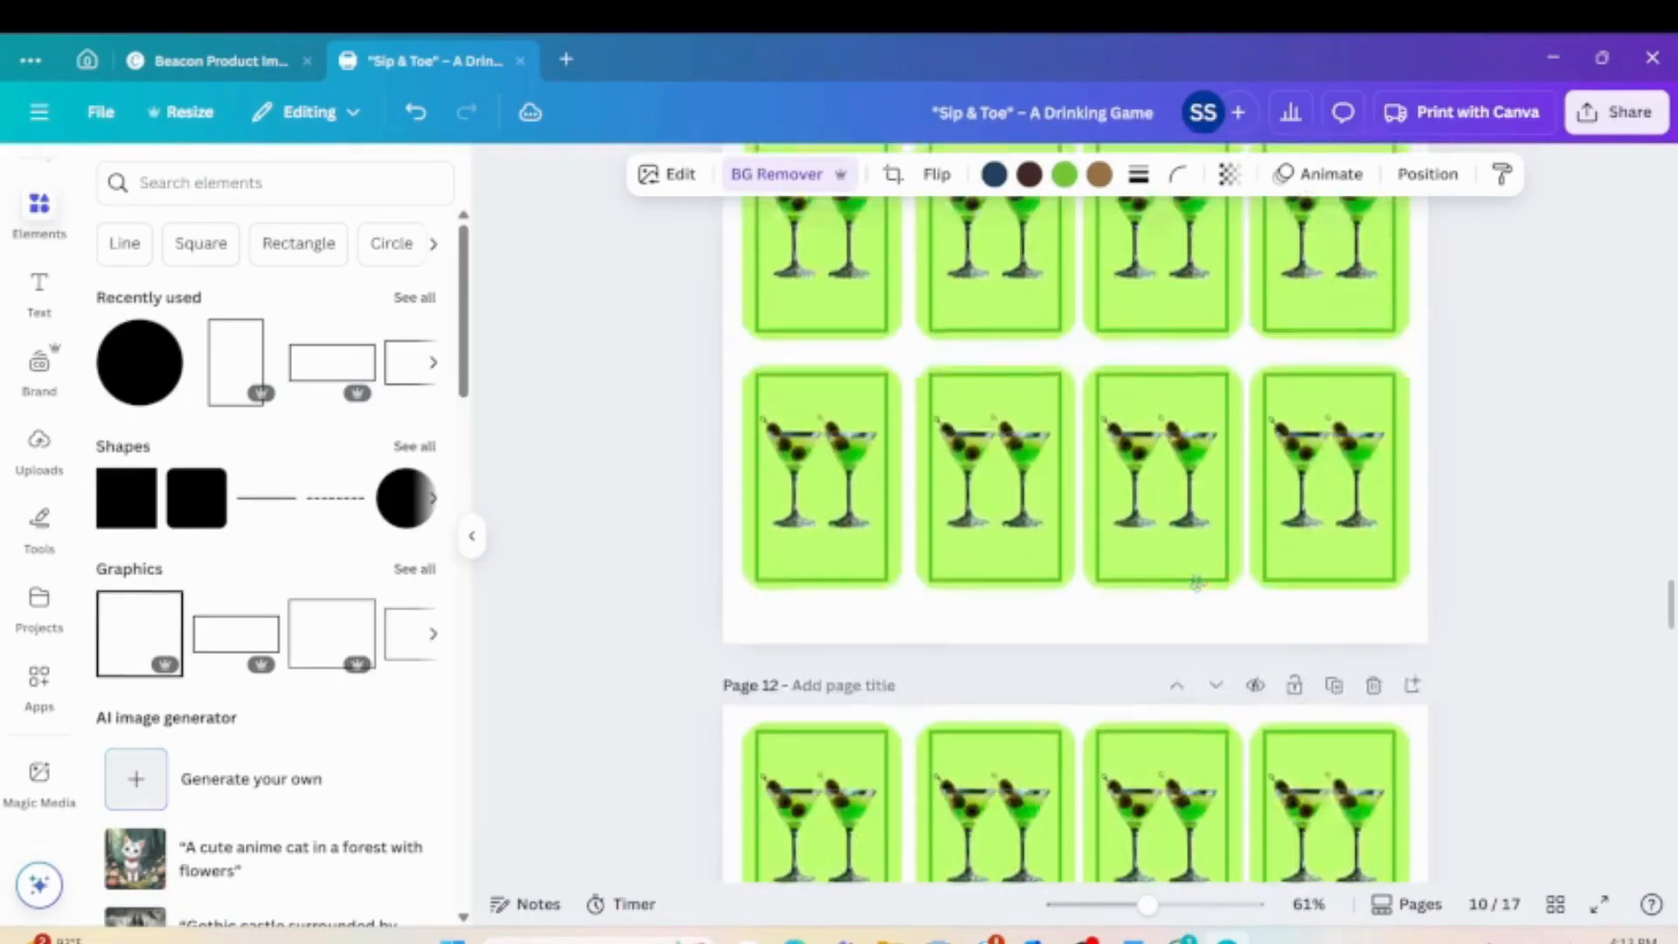
pyautogui.scroll(-20, 1196, 582)
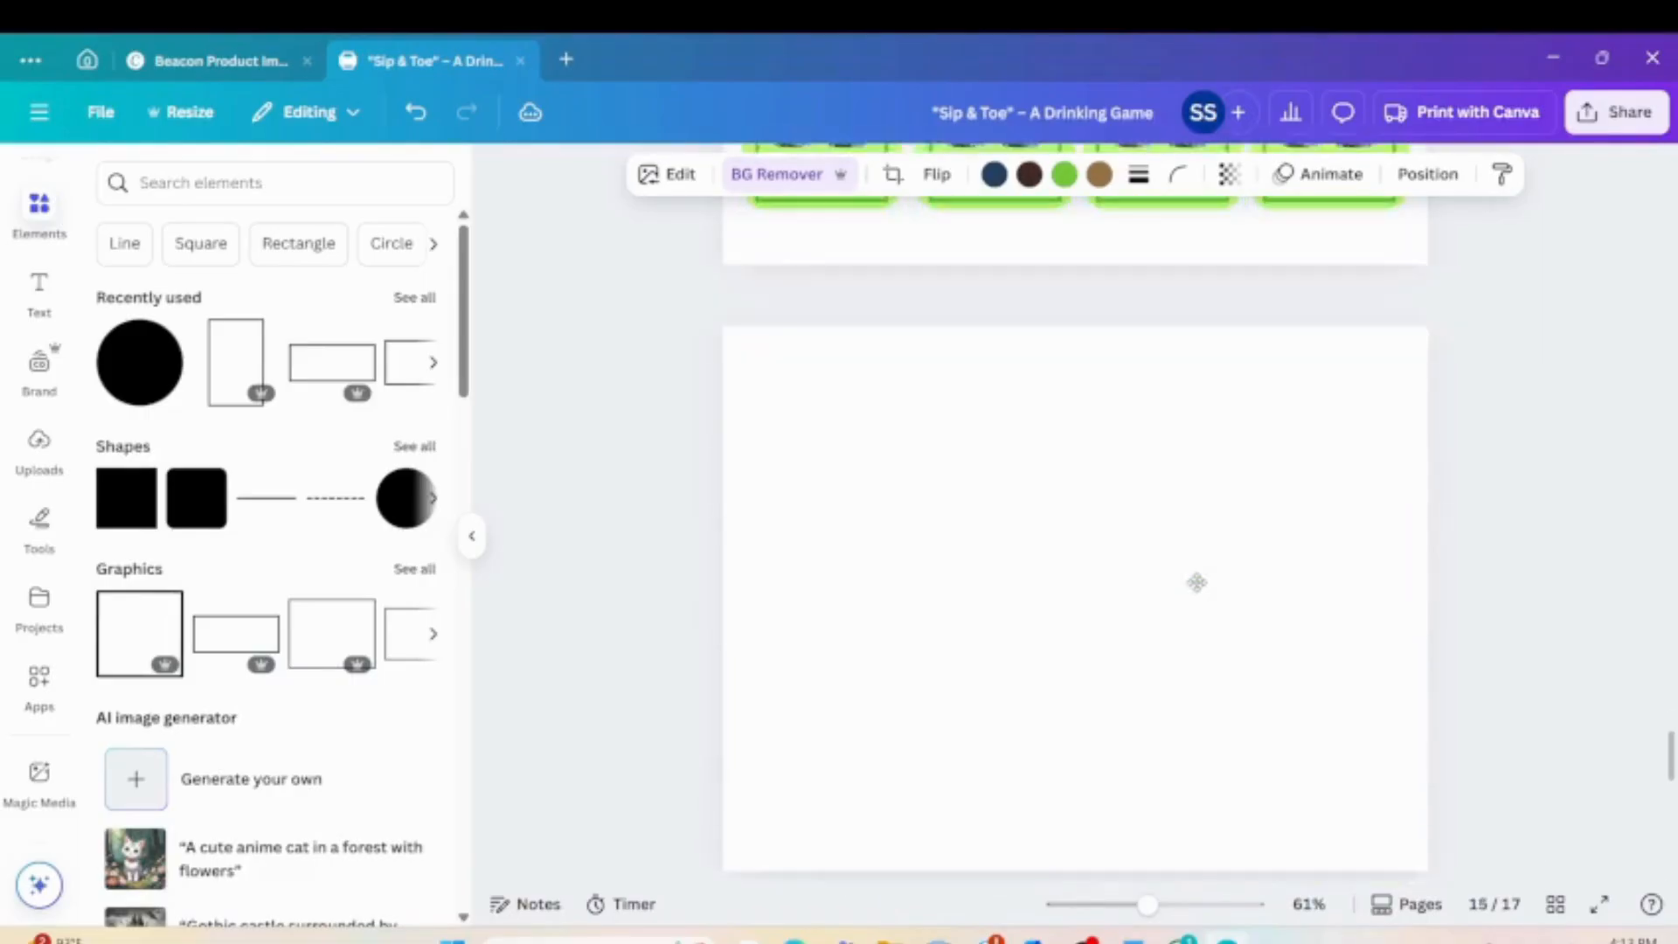
pyautogui.click(1181, 612)
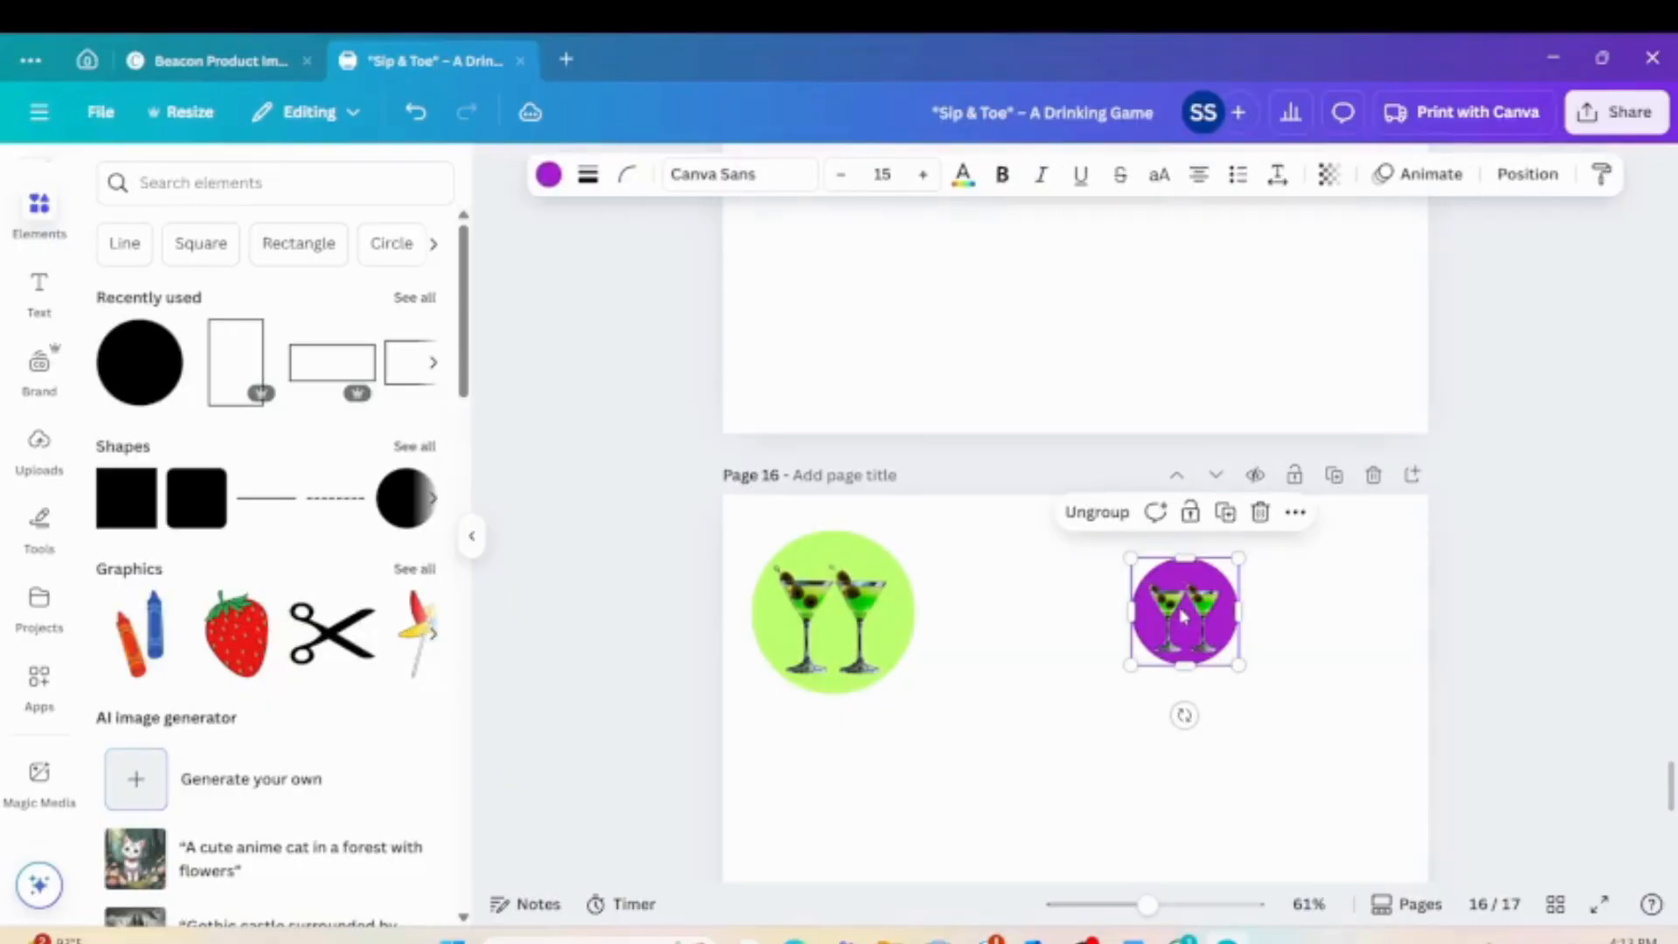
# Shrink the green token to the purple token's size and place both side by side at page 16's upper left, purple first.
pyautogui.moveTo(849, 607); pyautogui.dragTo(1035, 629)
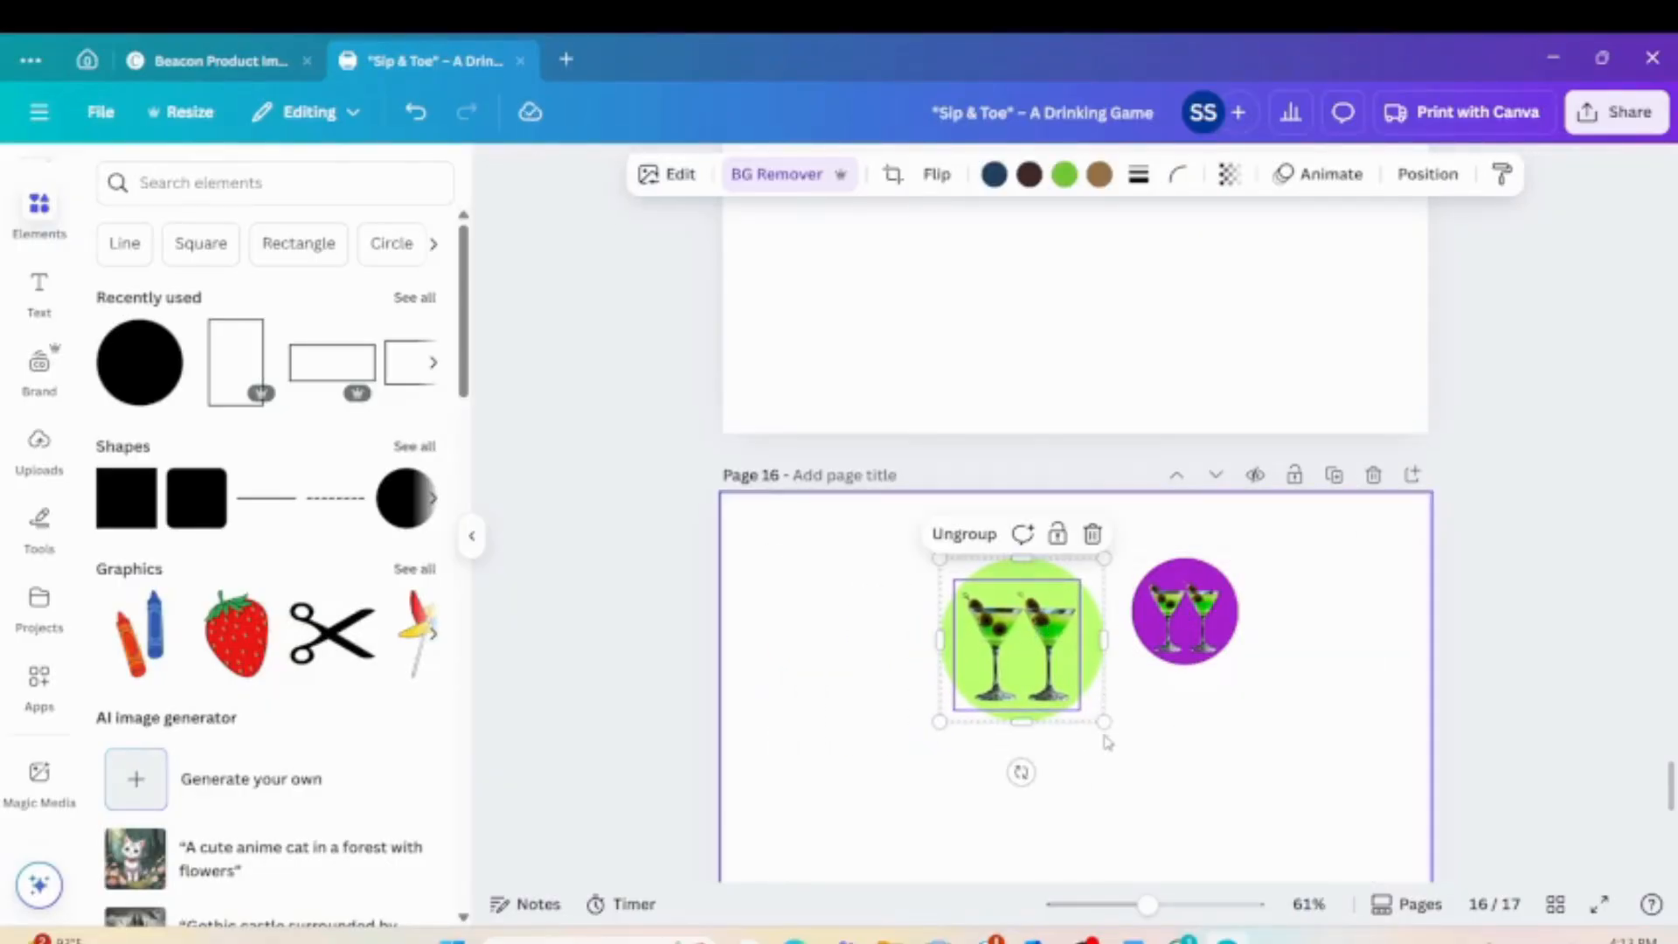
pyautogui.moveTo(1096, 718); pyautogui.dragTo(839, 607)
pyautogui.click(1285, 632)
pyautogui.moveTo(1217, 635); pyautogui.dragTo(972, 604)
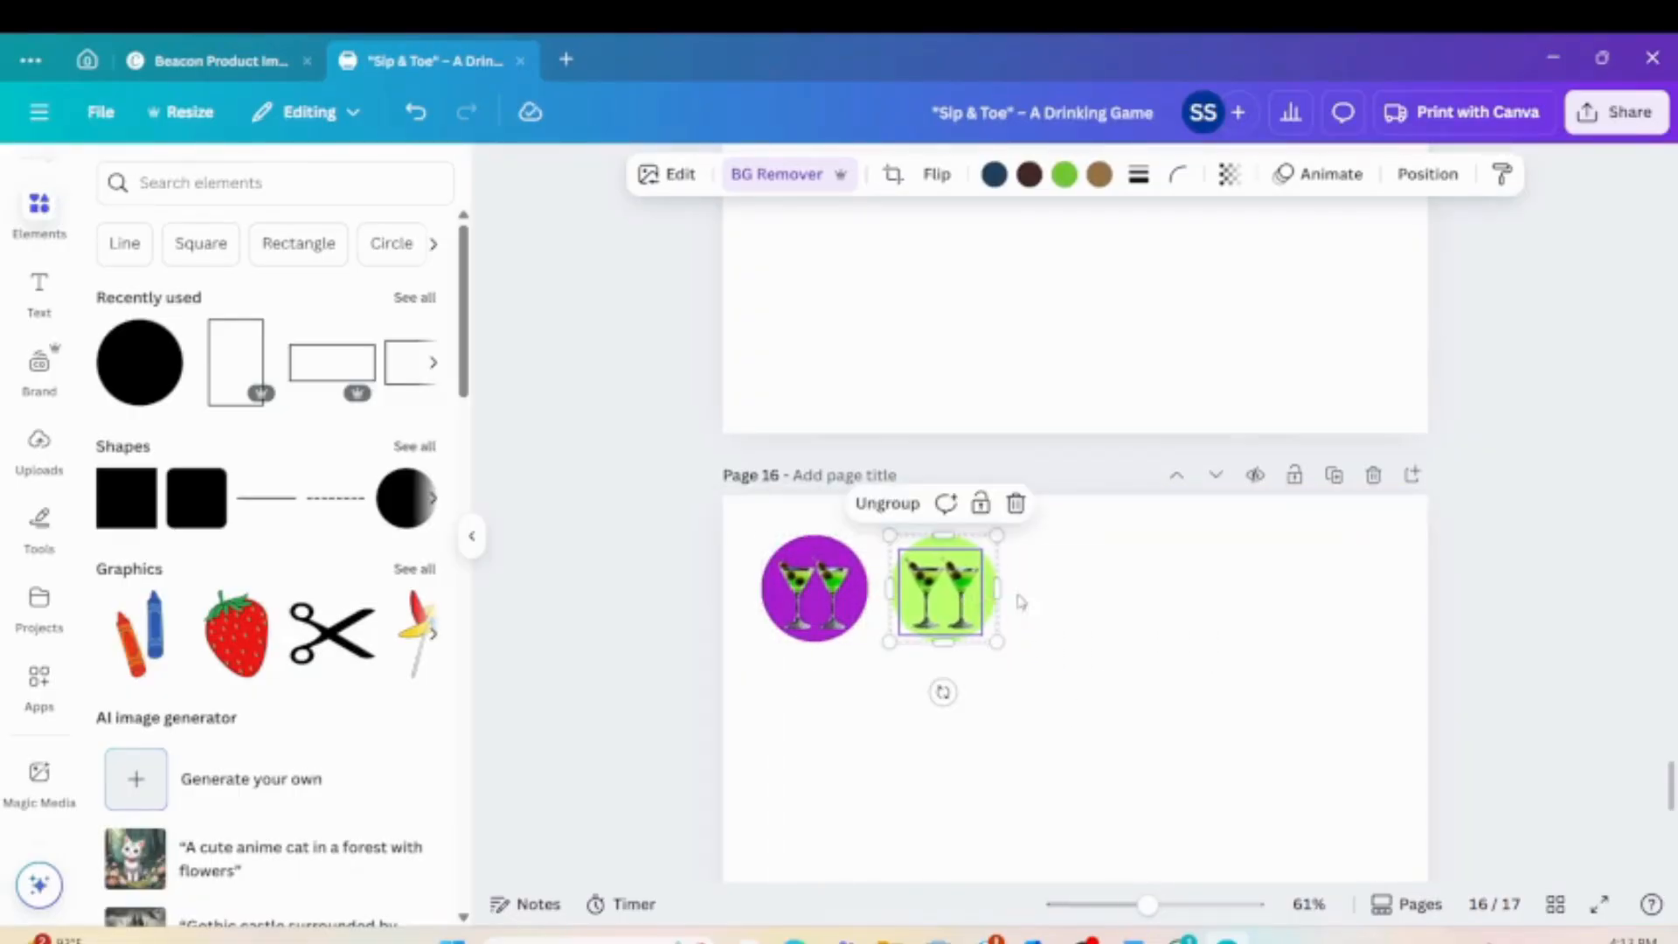
pyautogui.click(1103, 615)
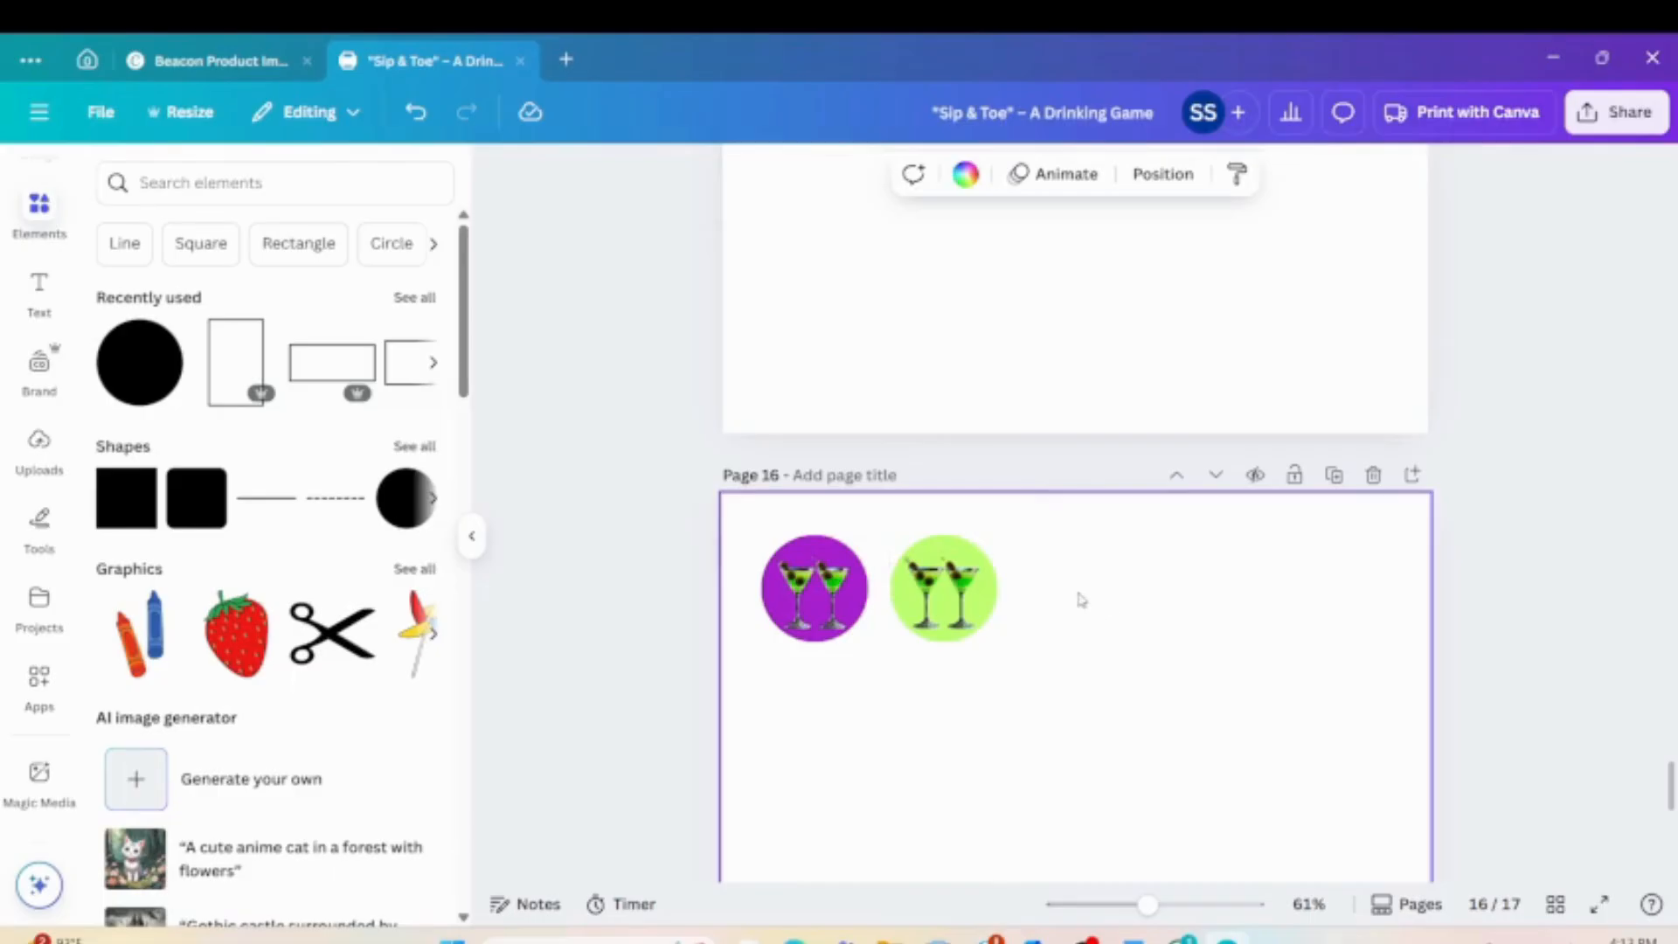
# Duplicate the purple and green tokens together on page 16 and place the copies directly below the originals.
pyautogui.moveTo(756, 519); pyautogui.dragTo(1005, 707)
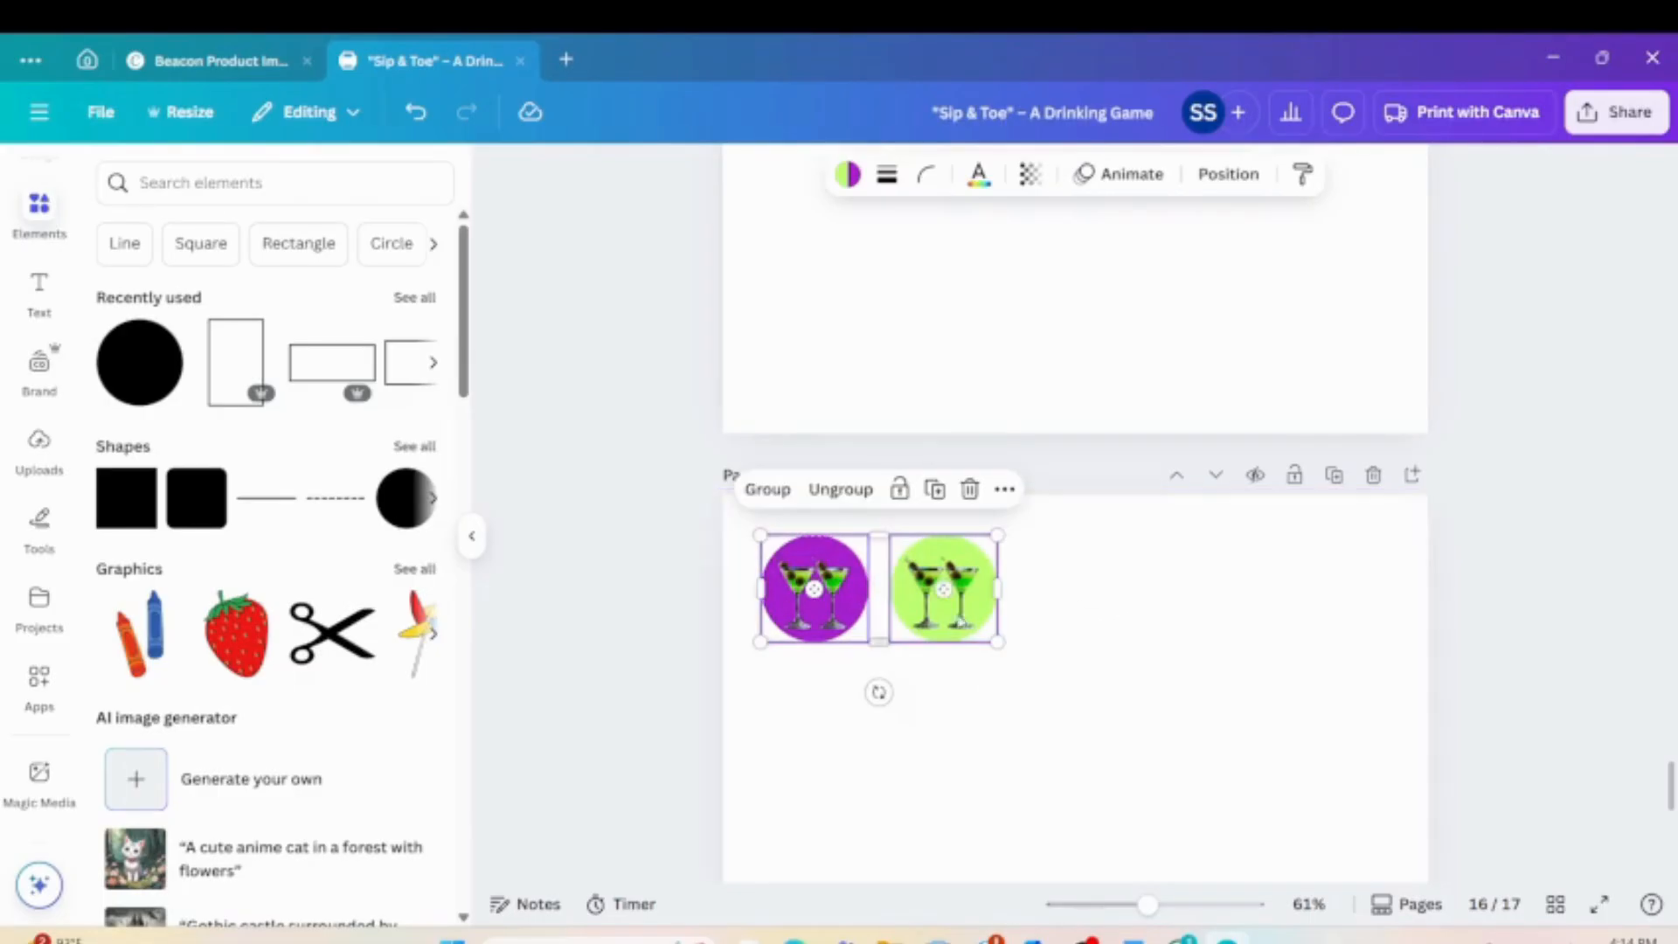
pyautogui.click(777, 496)
pyautogui.click(919, 488)
pyautogui.moveTo(892, 625); pyautogui.dragTo(871, 725)
pyautogui.click(1103, 699)
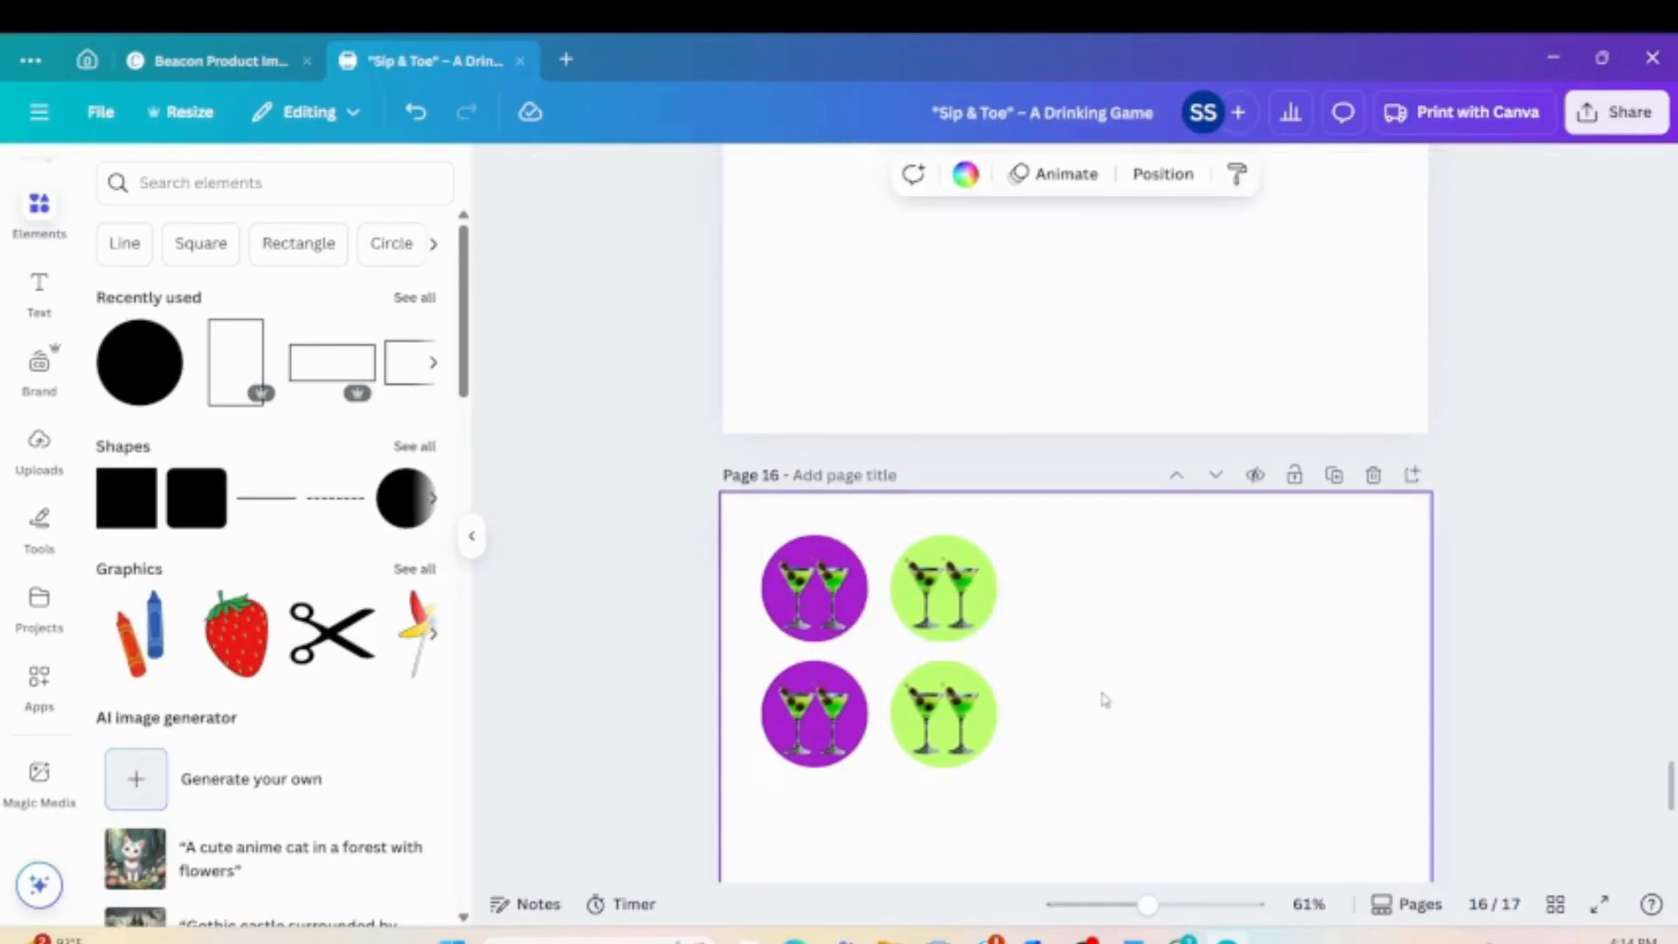
# Add a heading to page 16 that reads "TOKENS" in capital letters.
pyautogui.click(40, 292)
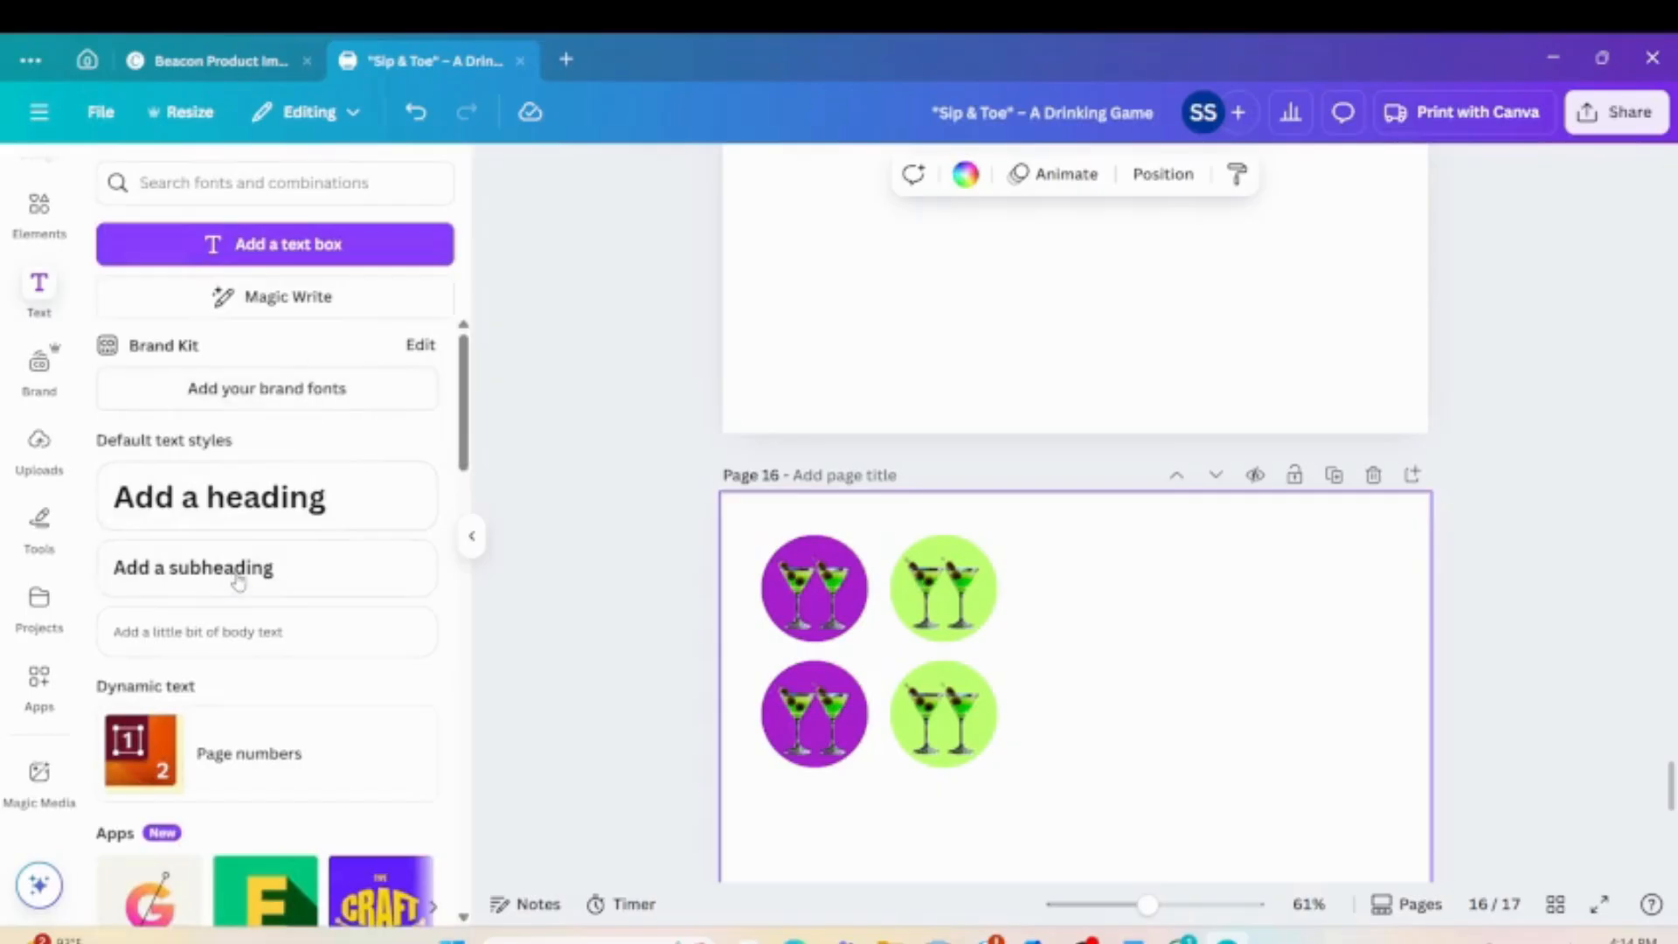
pyautogui.click(254, 507)
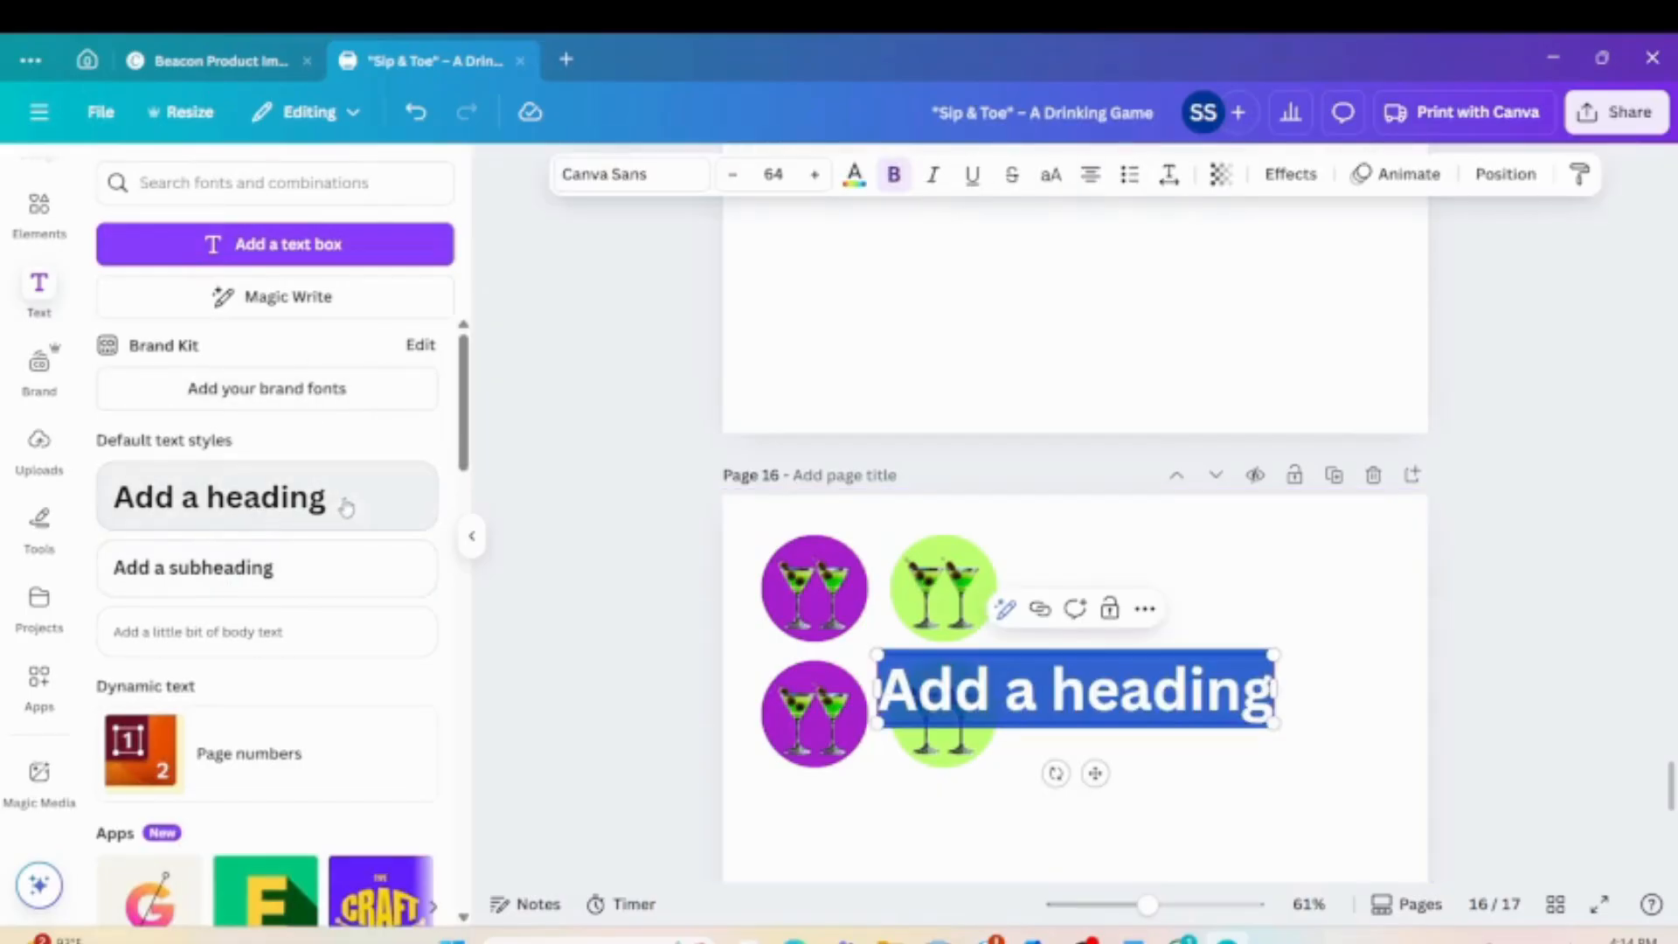
pyautogui.write('tokens')
pyautogui.press('BackSpace')
pyautogui.press('BackSpace')
pyautogui.press('BackSpace')
pyautogui.press('BackSpace')
pyautogui.press('BackSpace')
pyautogui.press('BackSpace')
pyautogui.write('TOKENS')
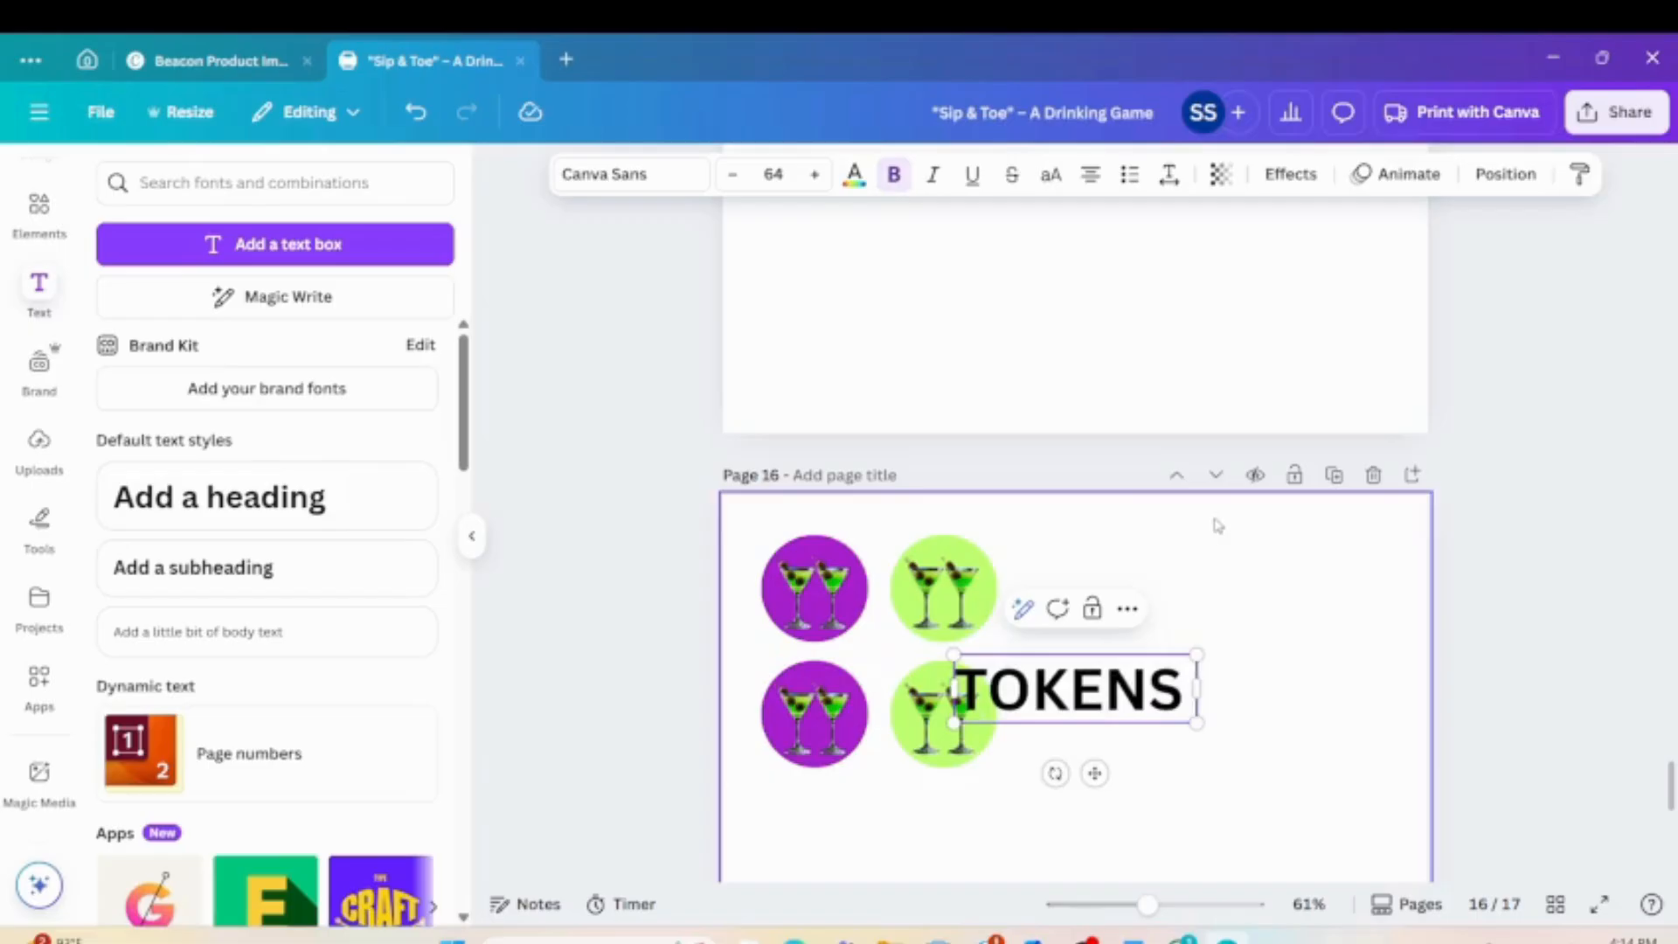
# Move the "TOKENS" heading to the right of the top row of tokens.
pyautogui.moveTo(1136, 680); pyautogui.dragTo(1242, 688)
pyautogui.scroll(-3, 1088, 511)
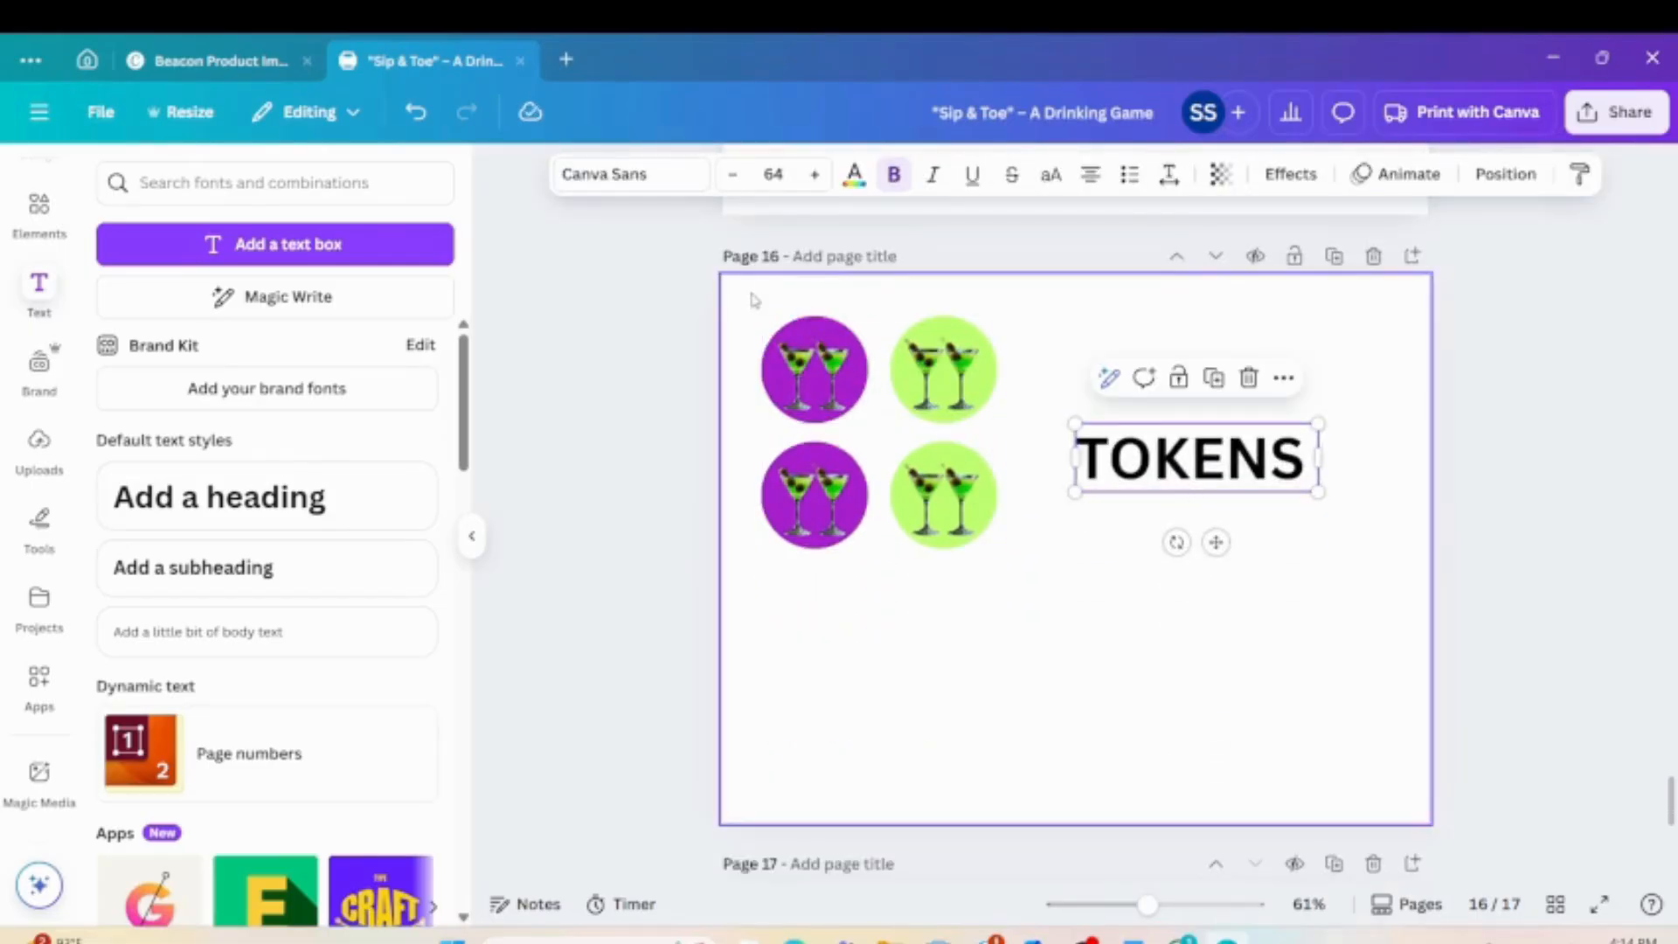
pyautogui.moveTo(1155, 476); pyautogui.dragTo(1173, 389)
pyautogui.click(1181, 491)
# Search the elements for "BOX TEMPLATE" and add the red-outlined folding box template to page 17.
pyautogui.scroll(-6, 1083, 717)
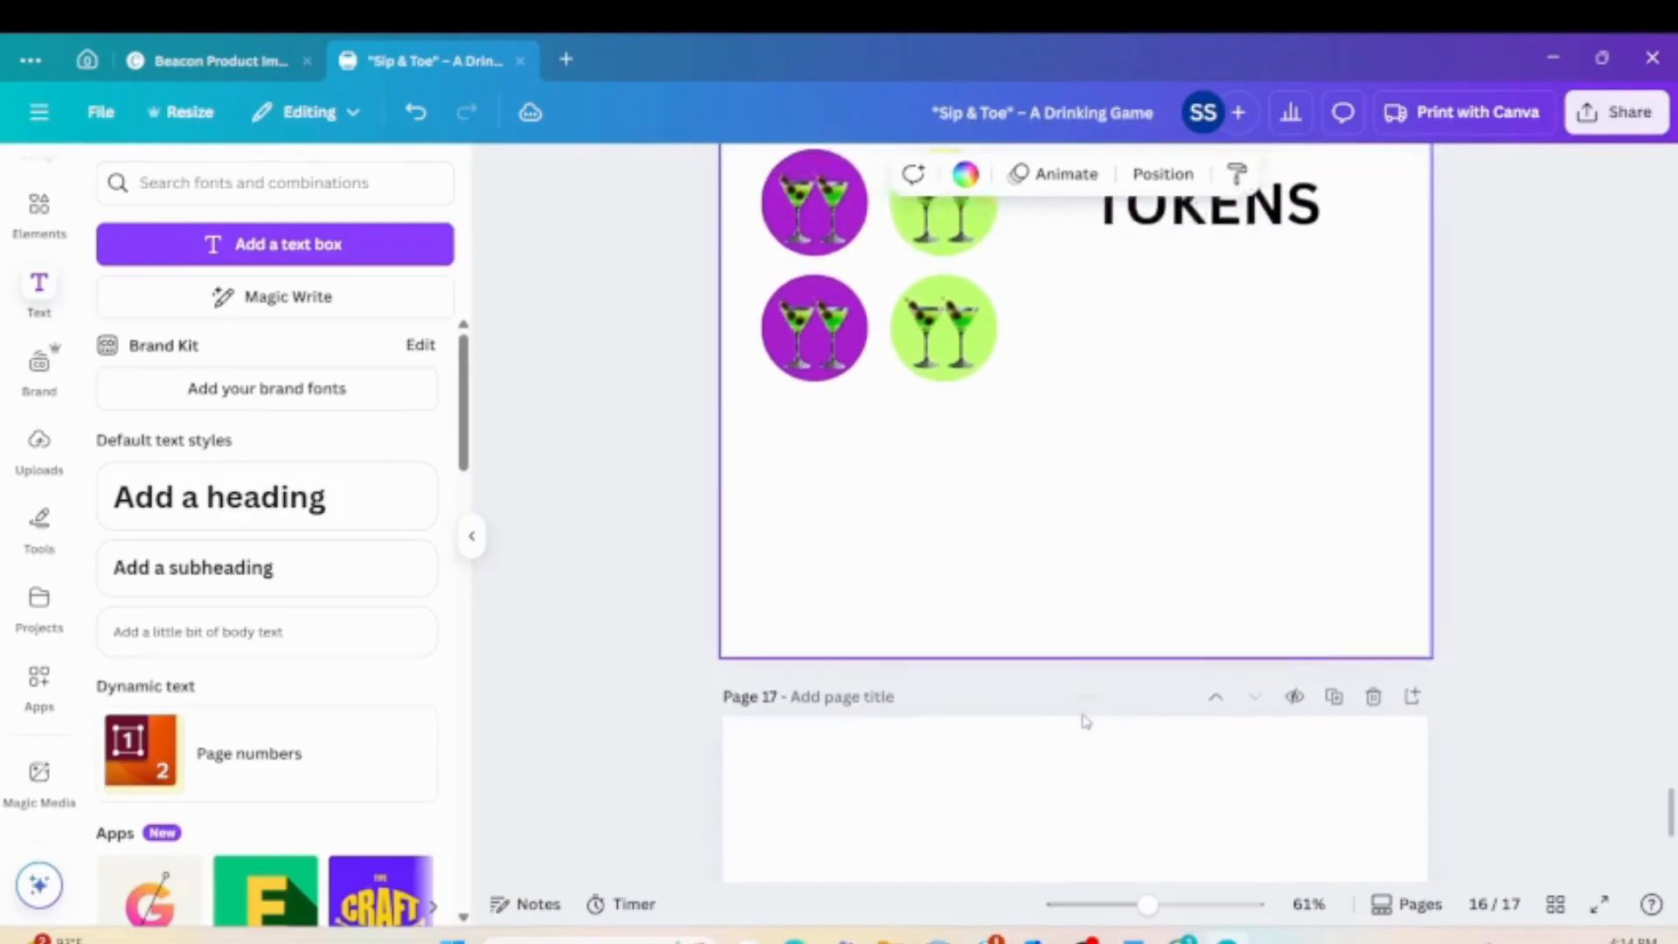
pyautogui.scroll(-2, 1092, 729)
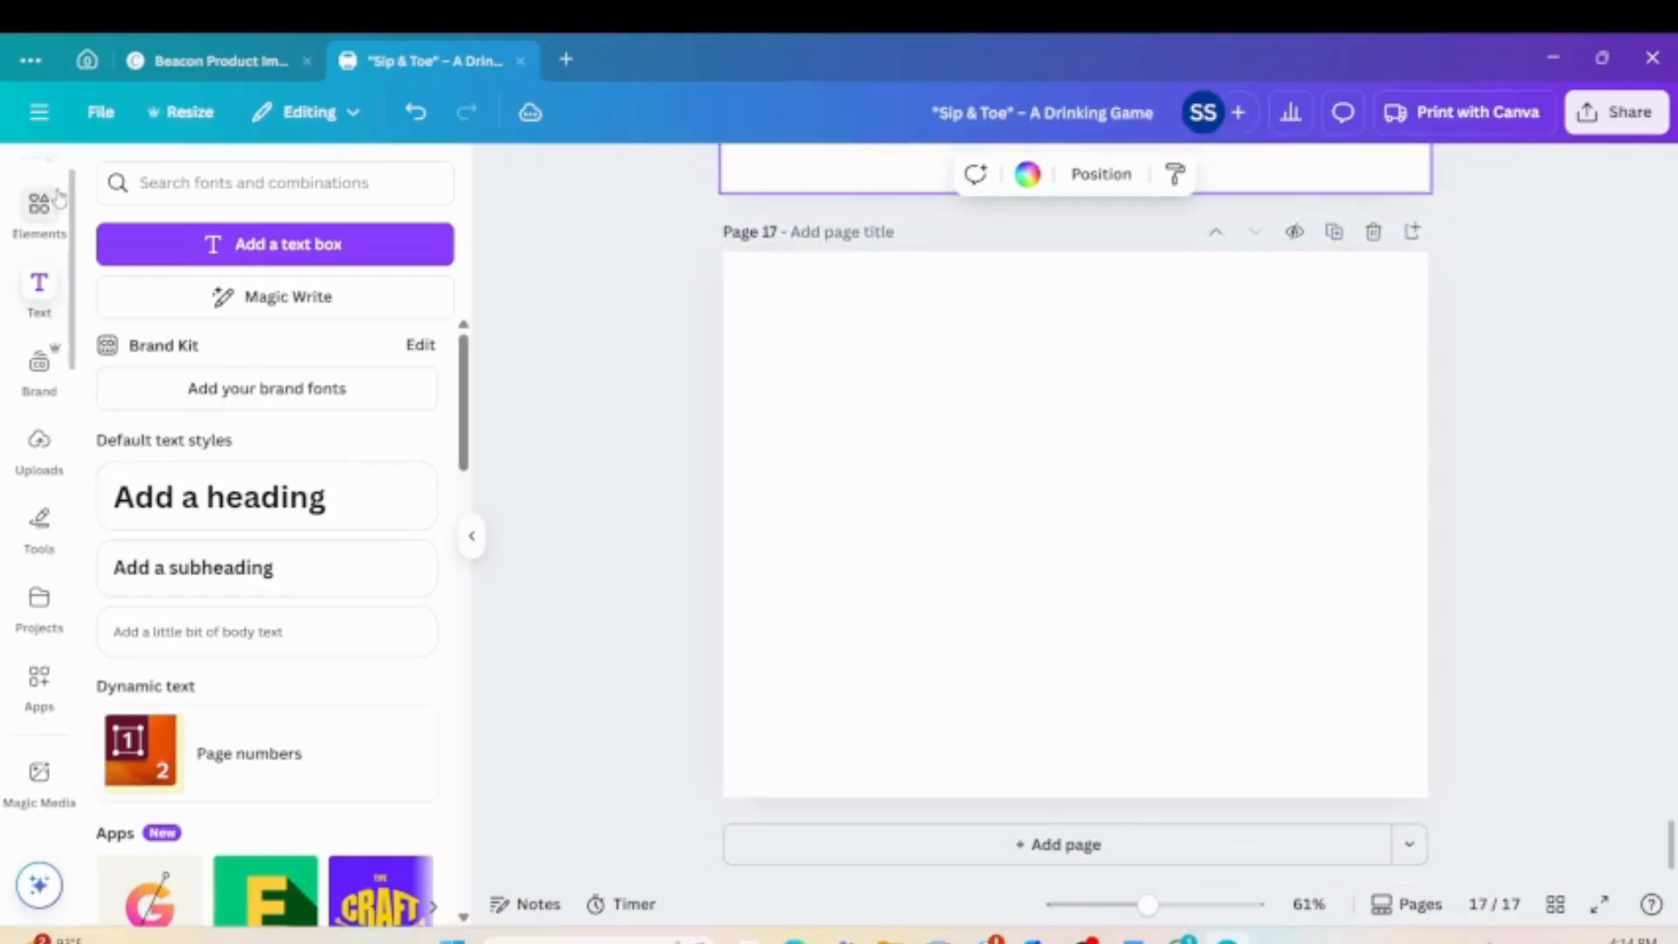
pyautogui.click(41, 214)
pyautogui.click(166, 183)
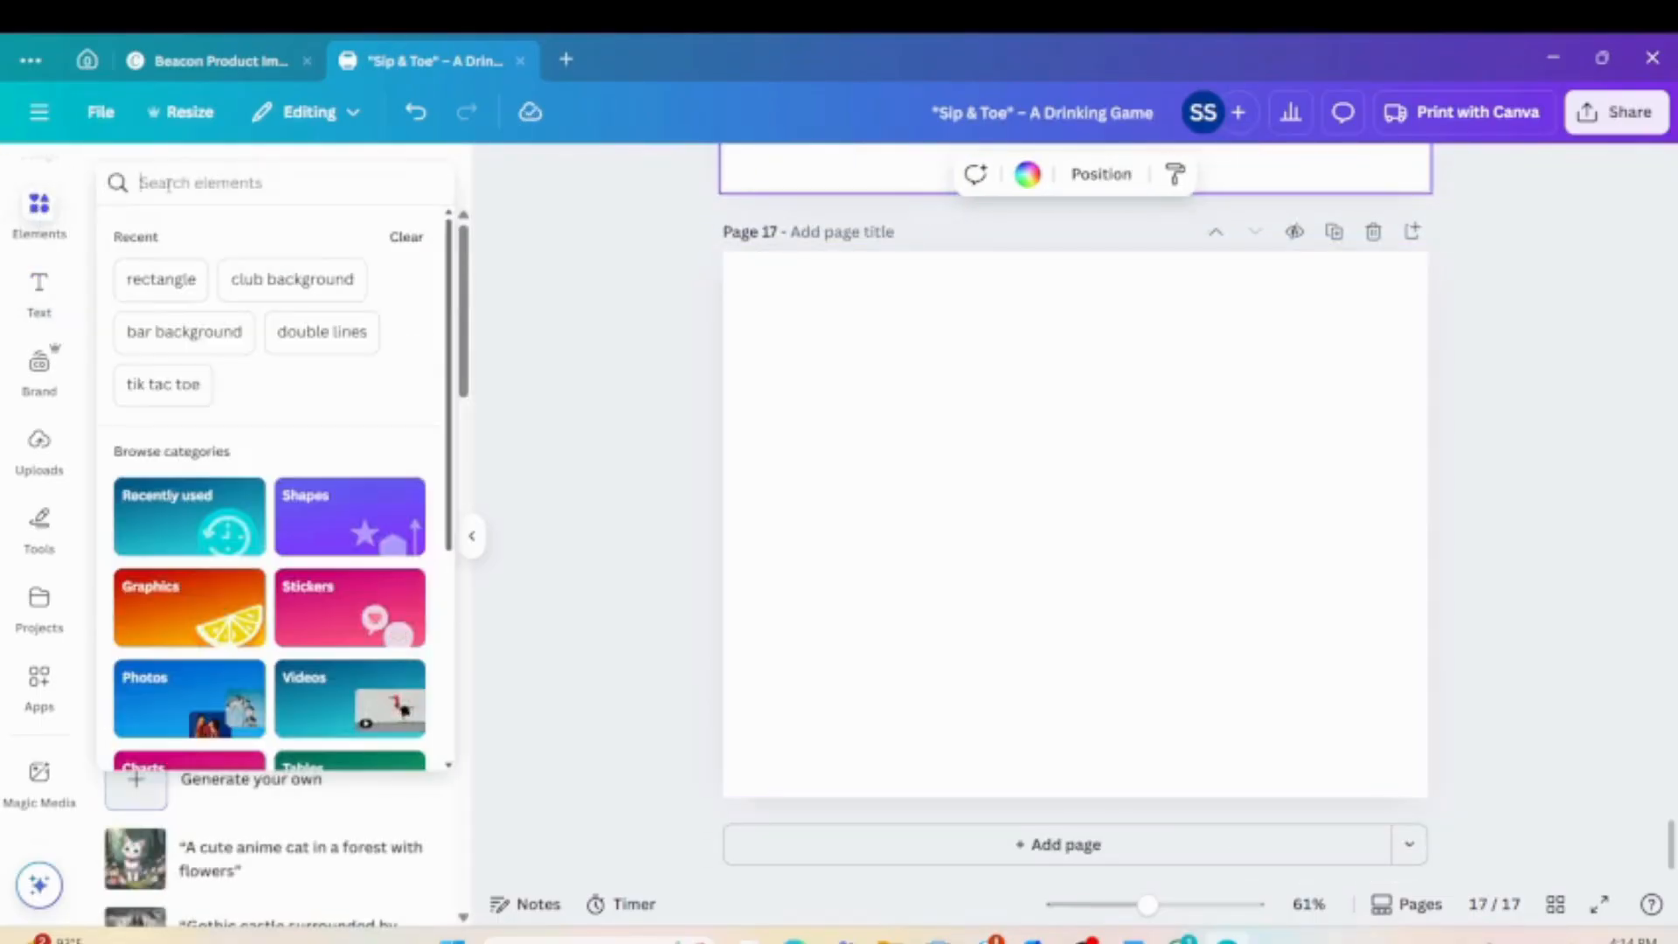
pyautogui.write('BOX TEMPLATE')
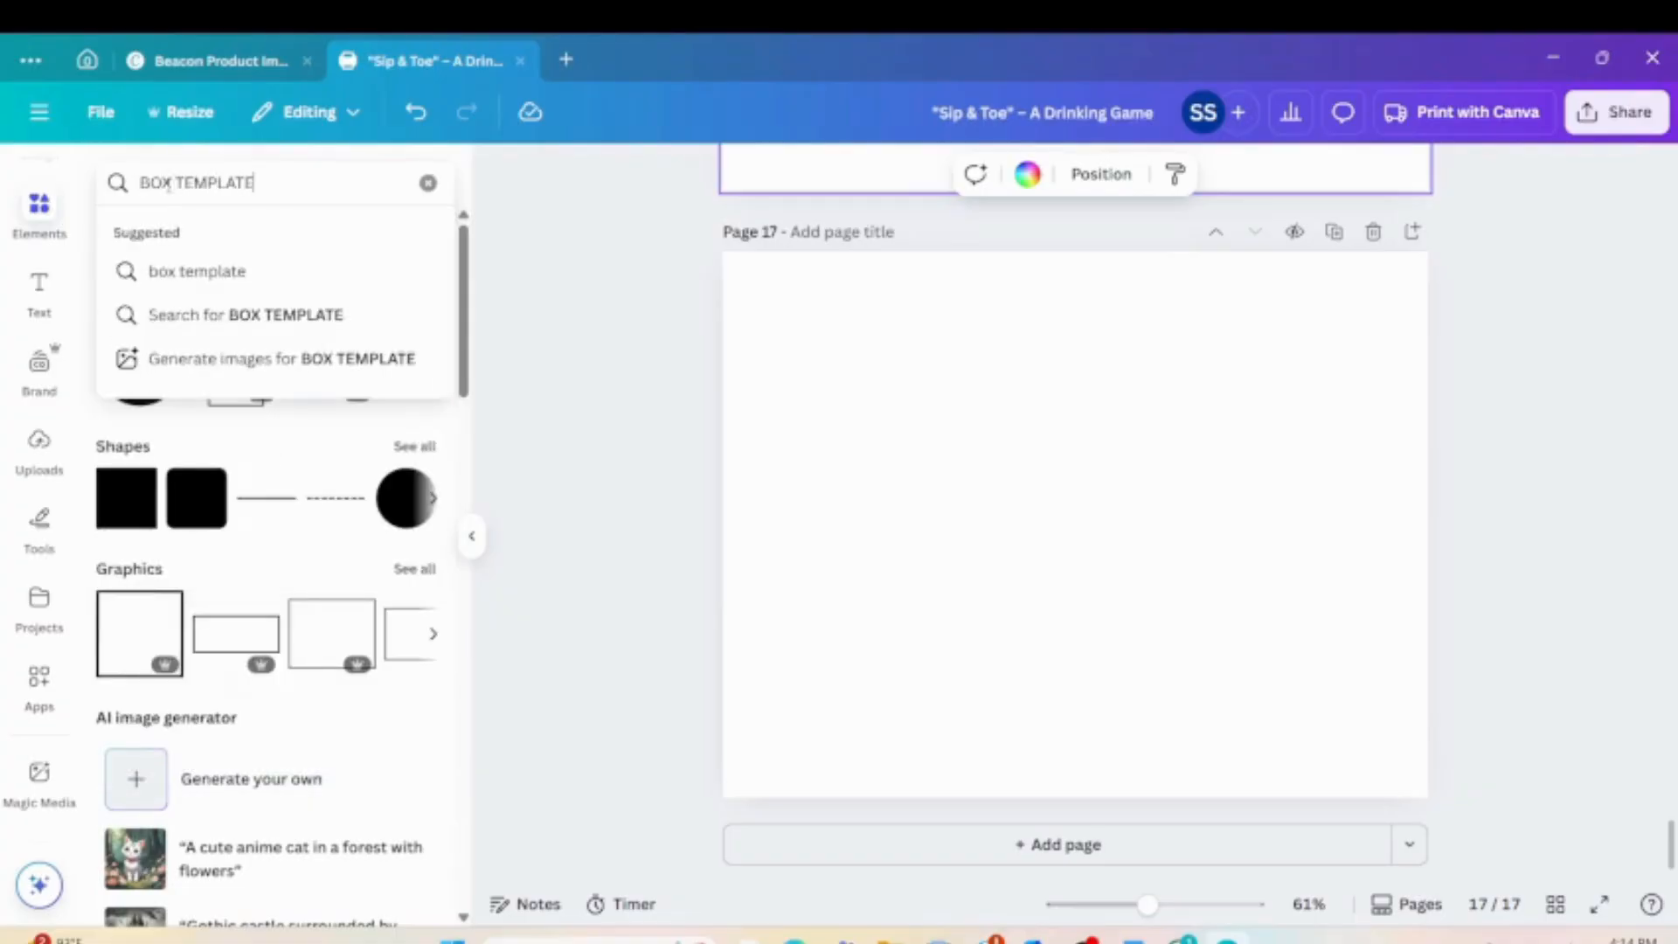
pyautogui.press('Return')
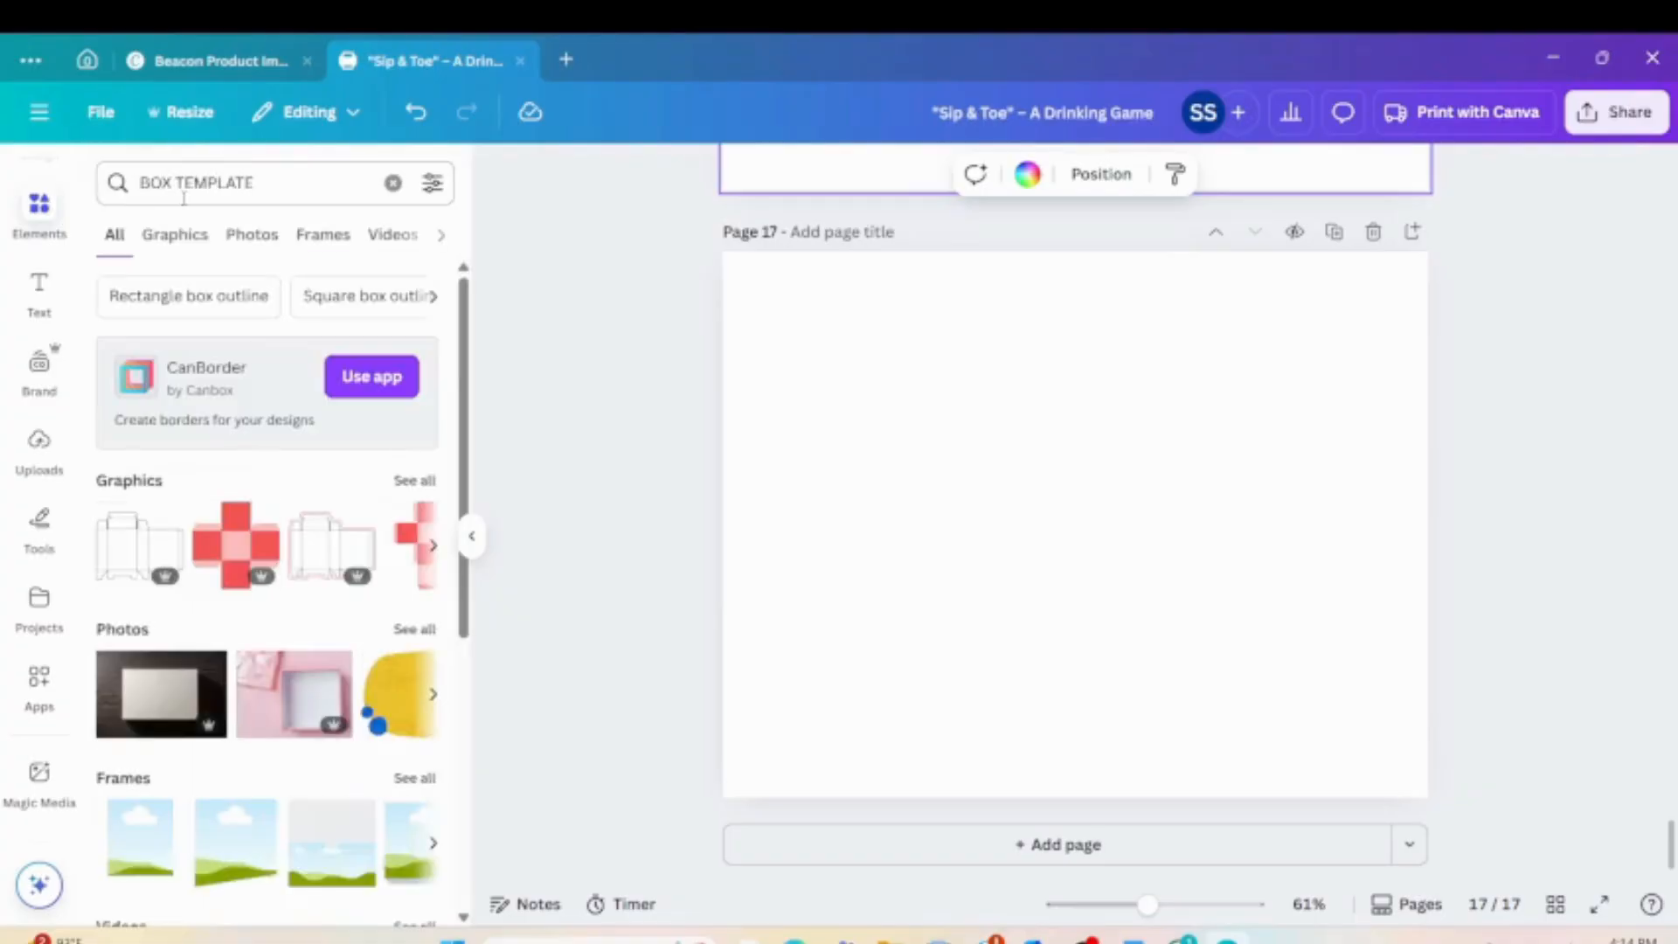
pyautogui.click(315, 537)
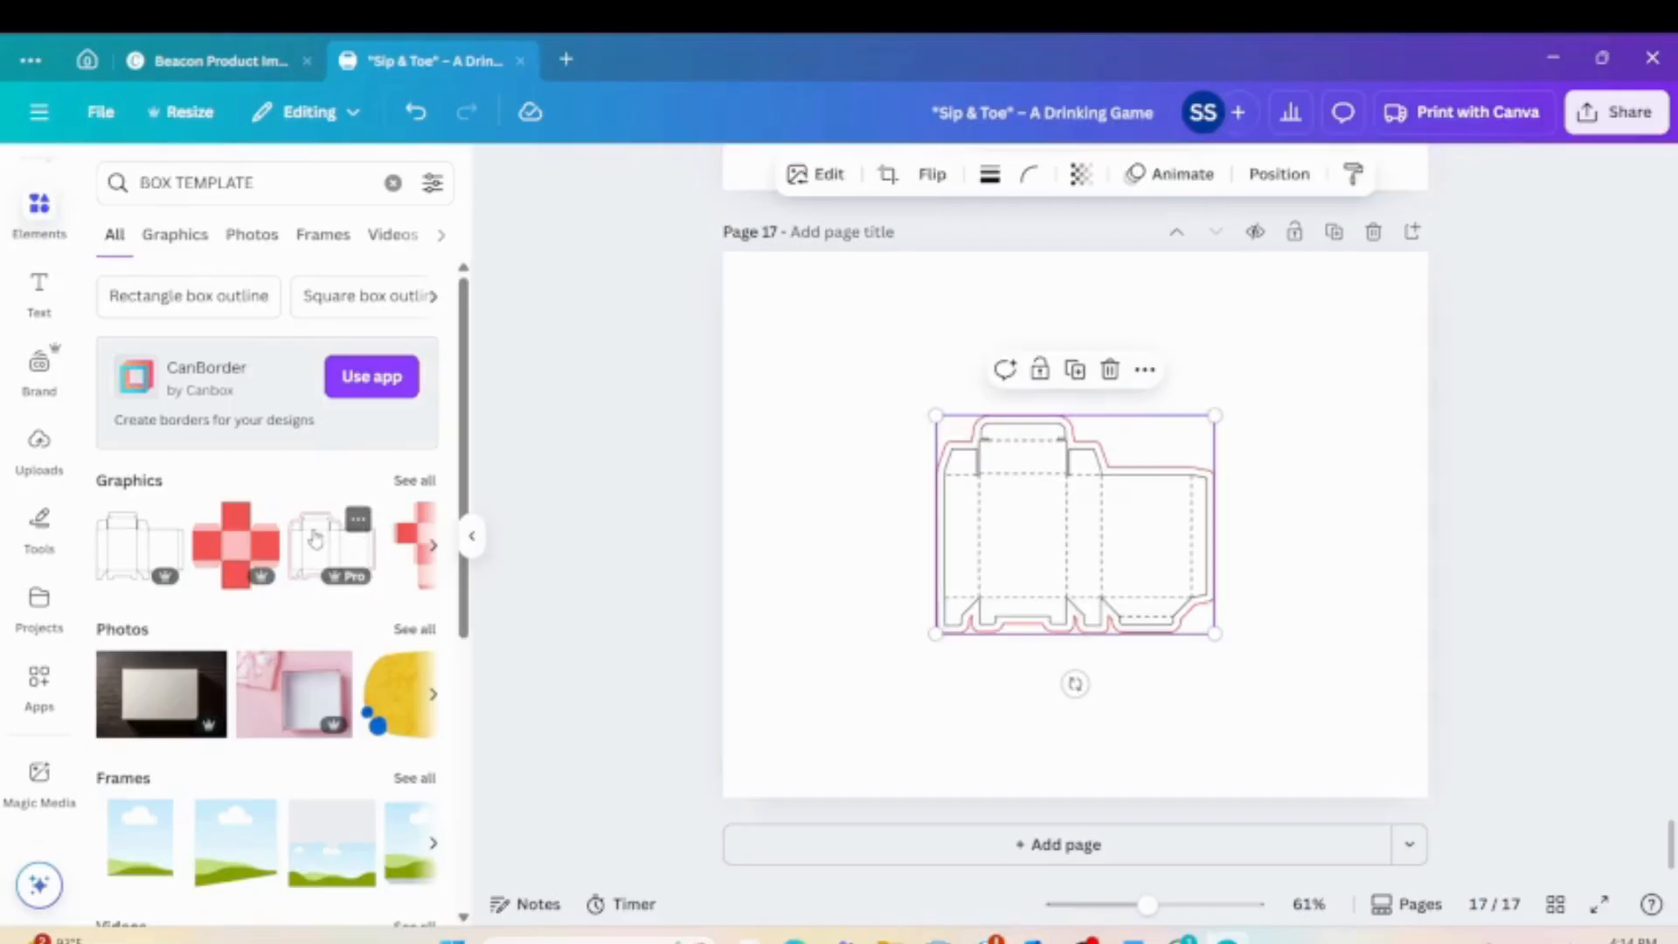
pyautogui.scroll(-2, 316, 534)
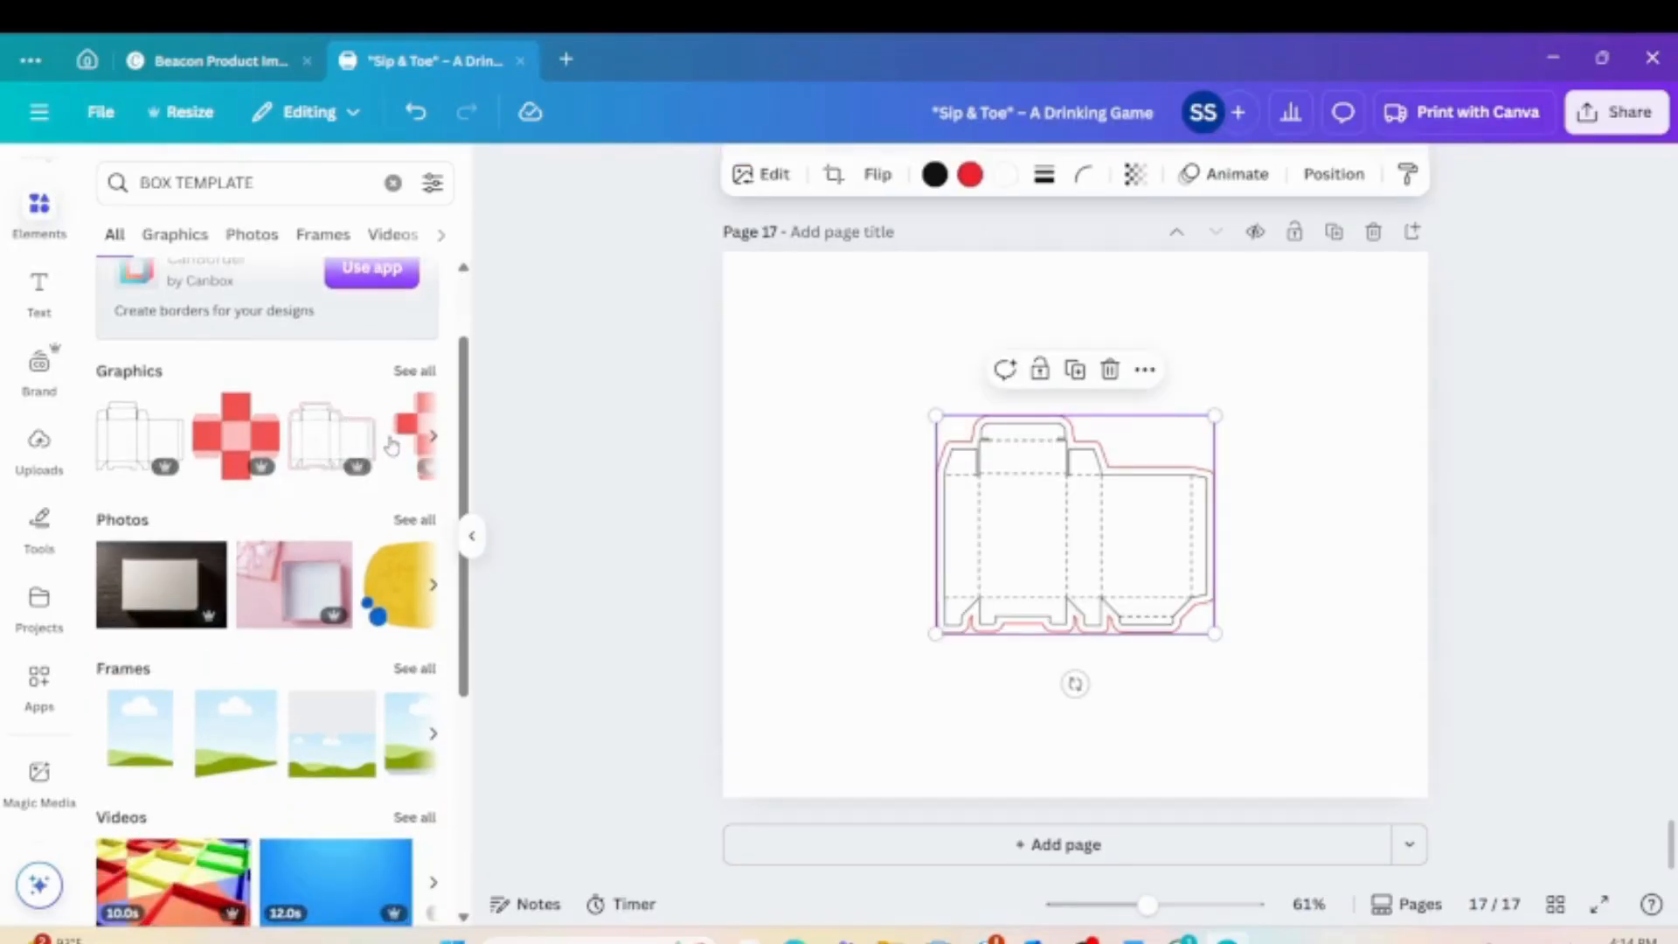
pyautogui.click(414, 370)
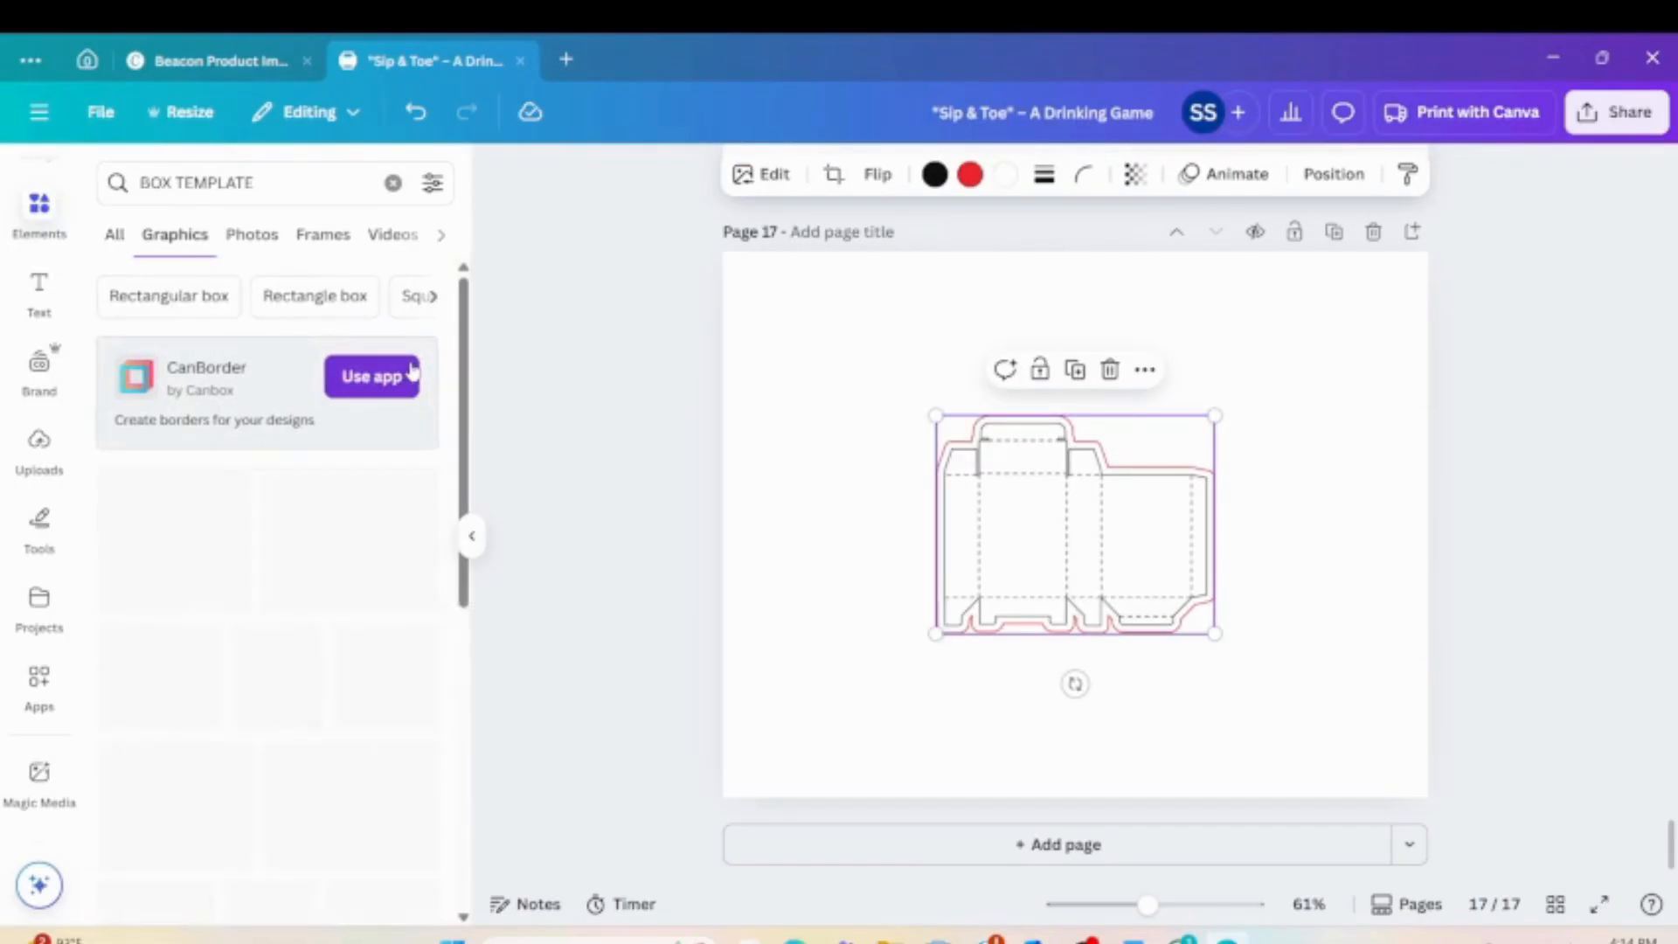
pyautogui.click(383, 519)
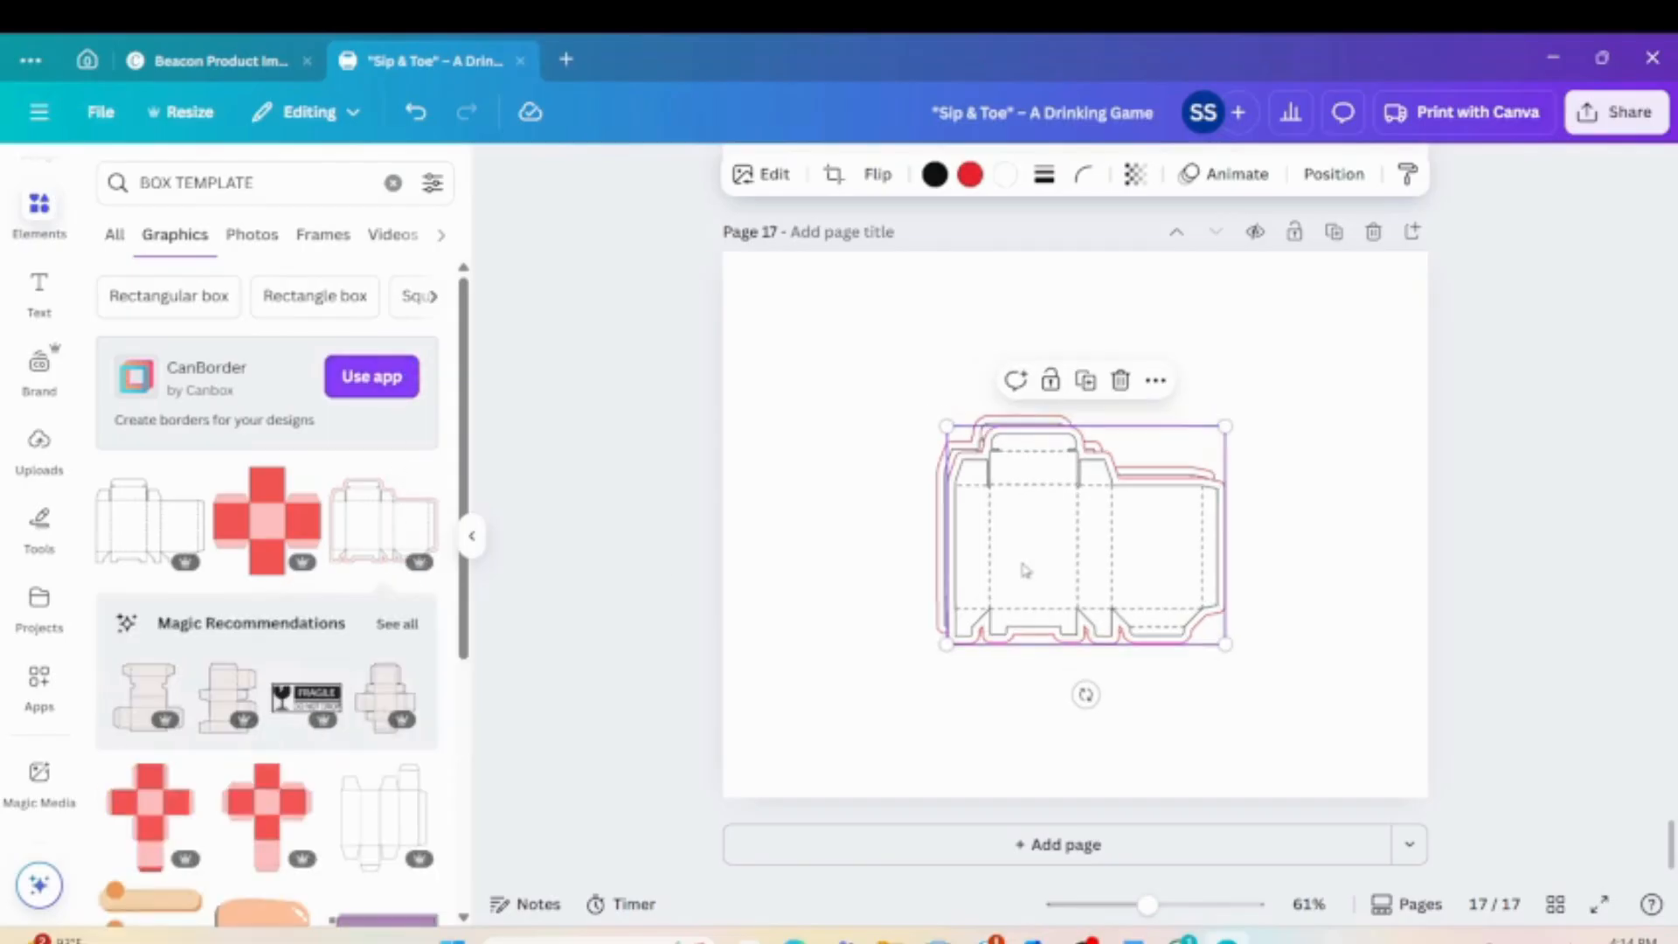
pyautogui.press('Delete')
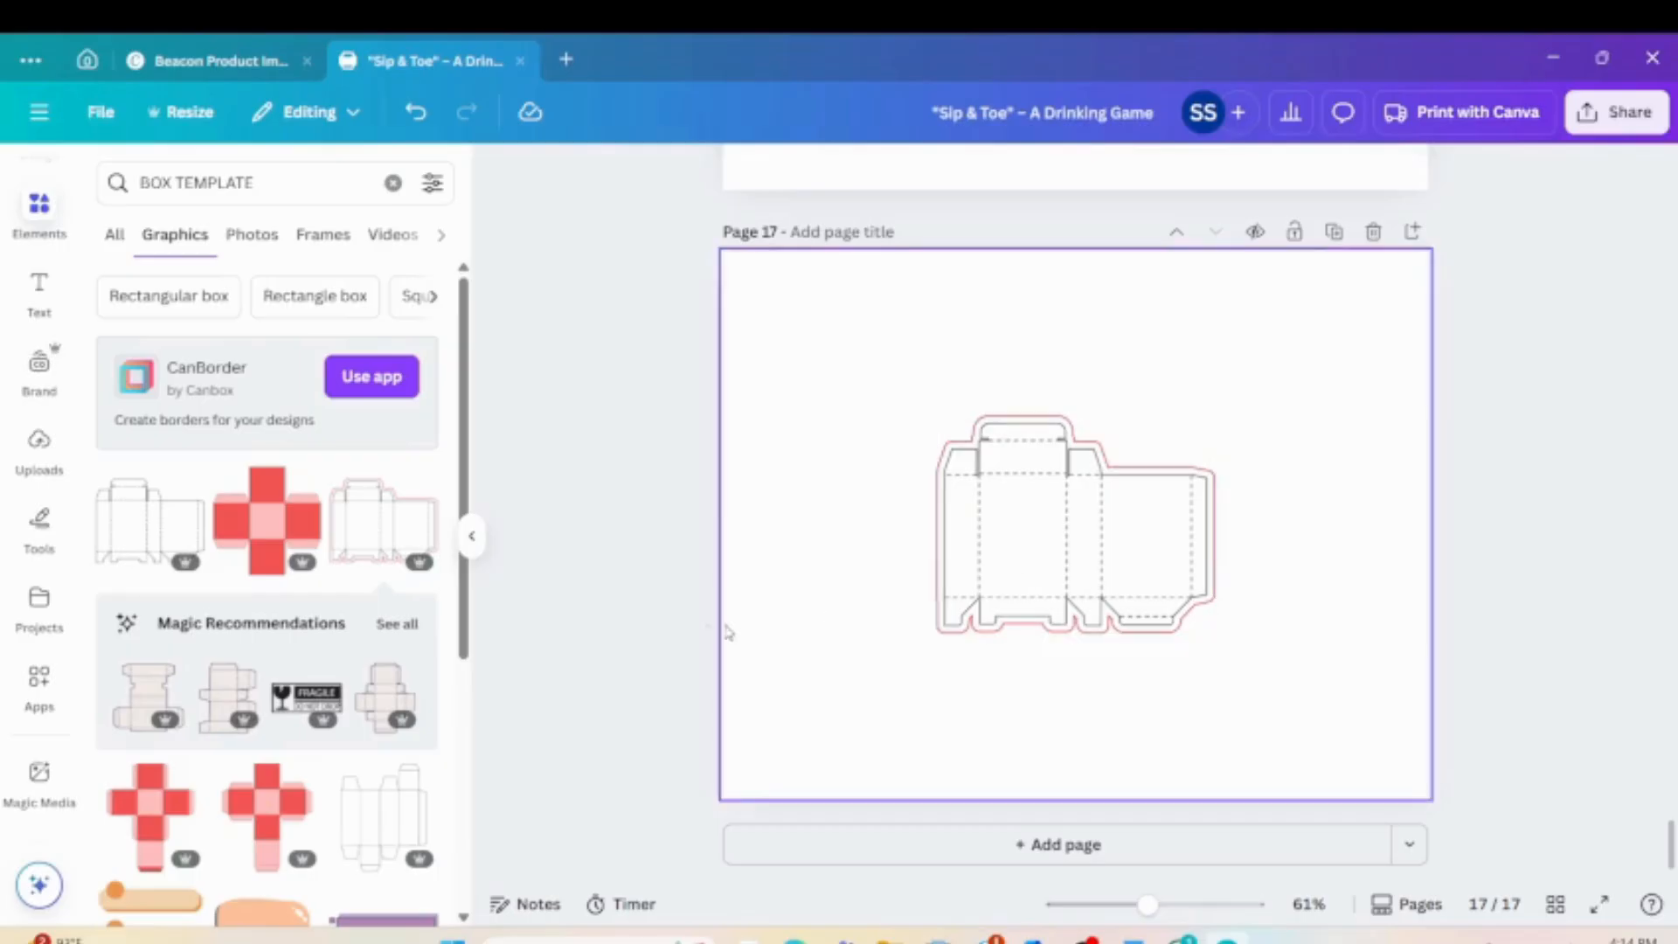
# Try a plain black-lined box template from the recommended graphics, placing it in page 17's lower-left area.
pyautogui.click(397, 624)
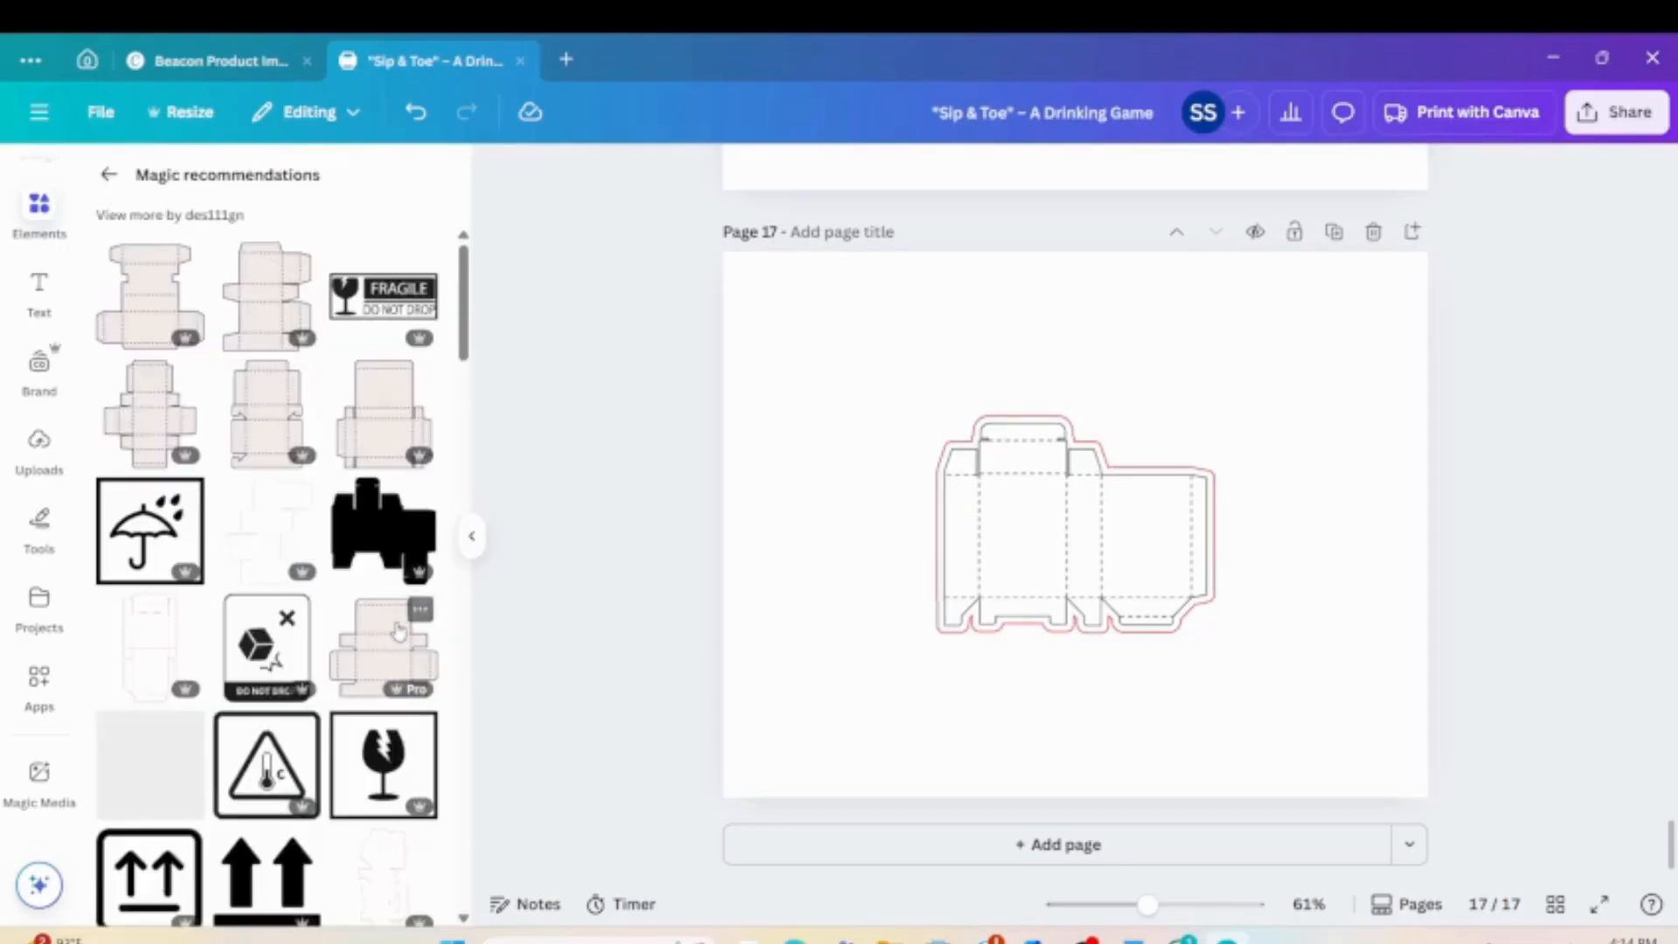
pyautogui.scroll(-8, 397, 631)
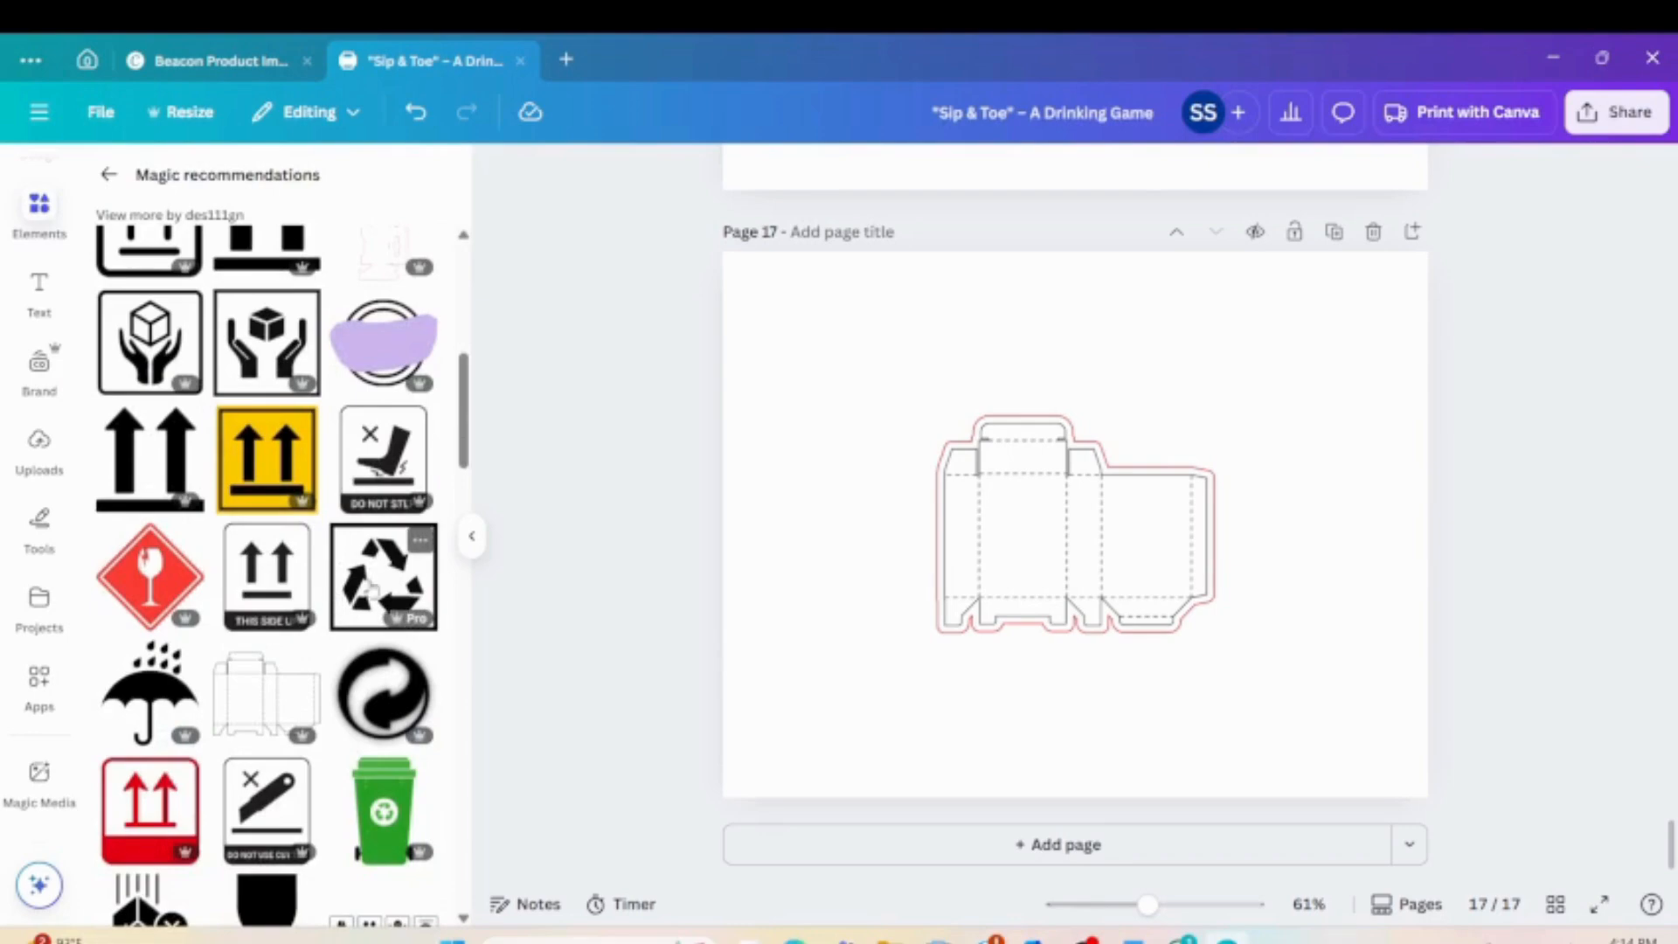
pyautogui.click(268, 690)
pyautogui.scroll(-3, 349, 709)
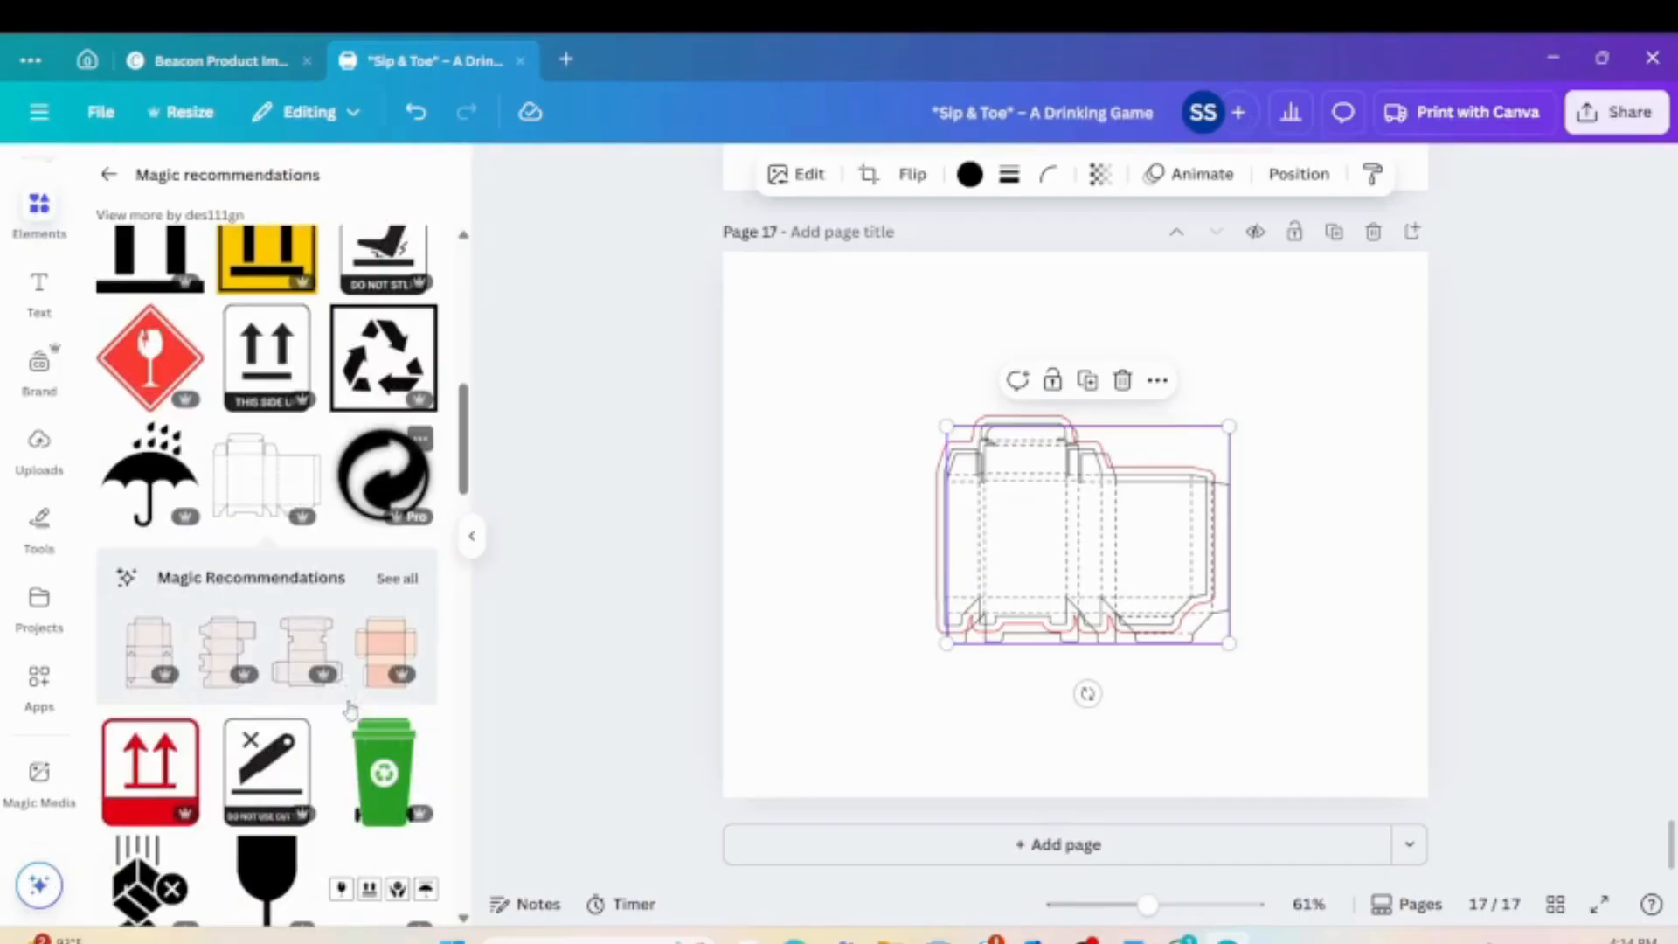
pyautogui.moveTo(1163, 570); pyautogui.dragTo(1003, 641)
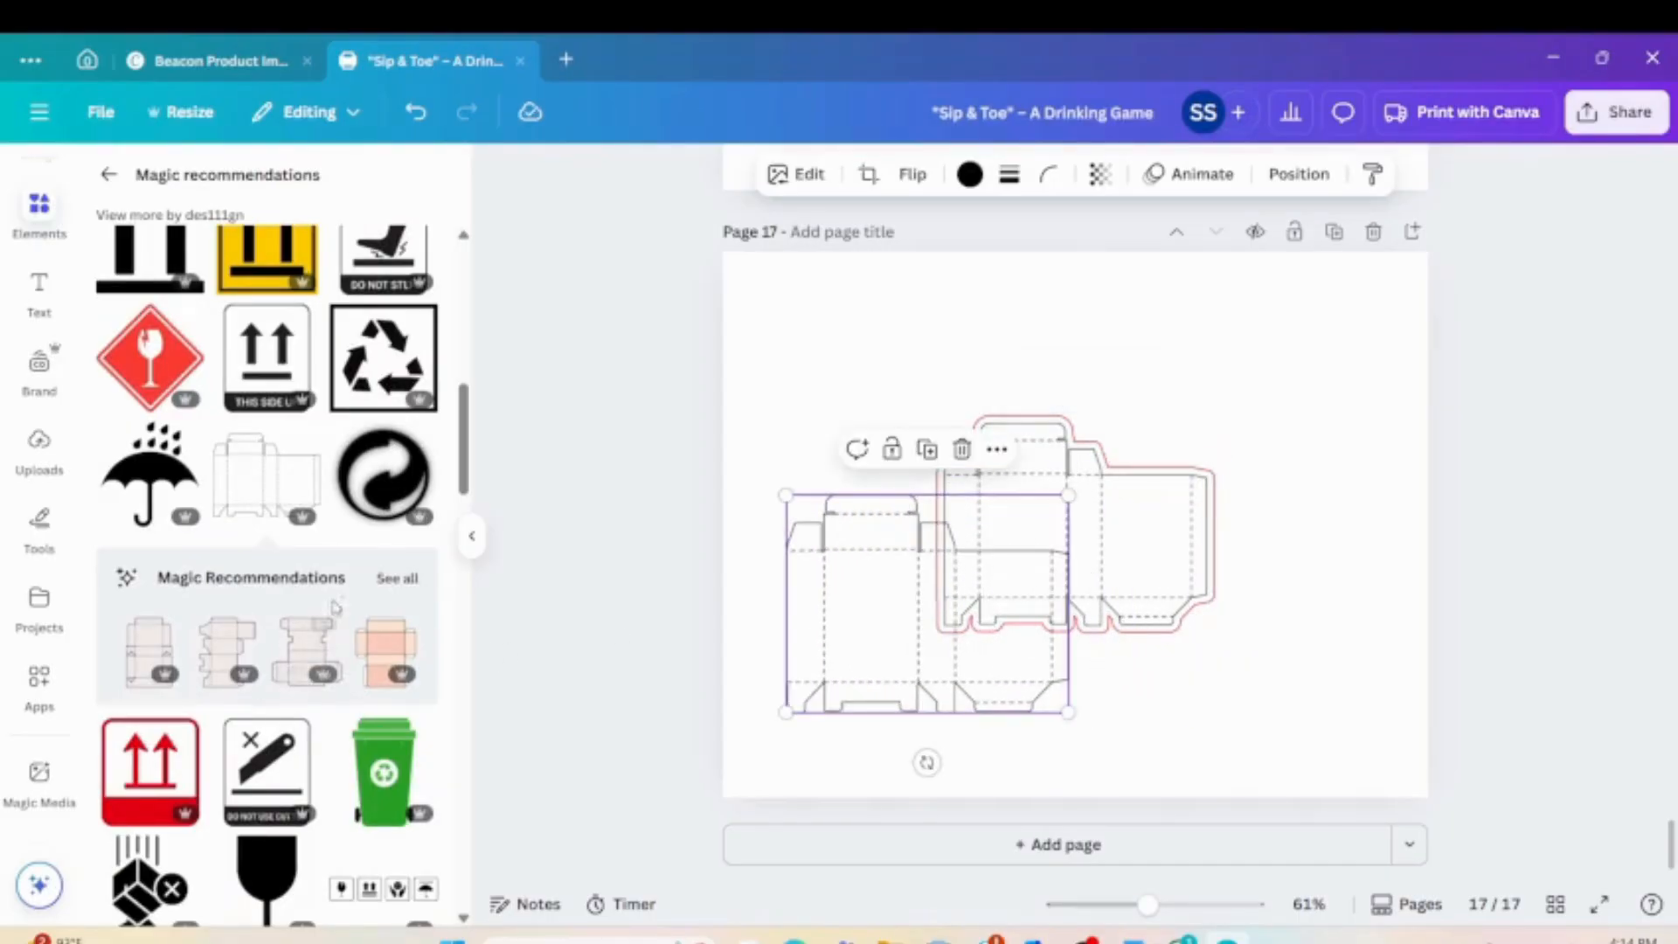
# Delete the plain black-lined box template and move the red-outlined one to page 17's upper left.
pyautogui.click(395, 578)
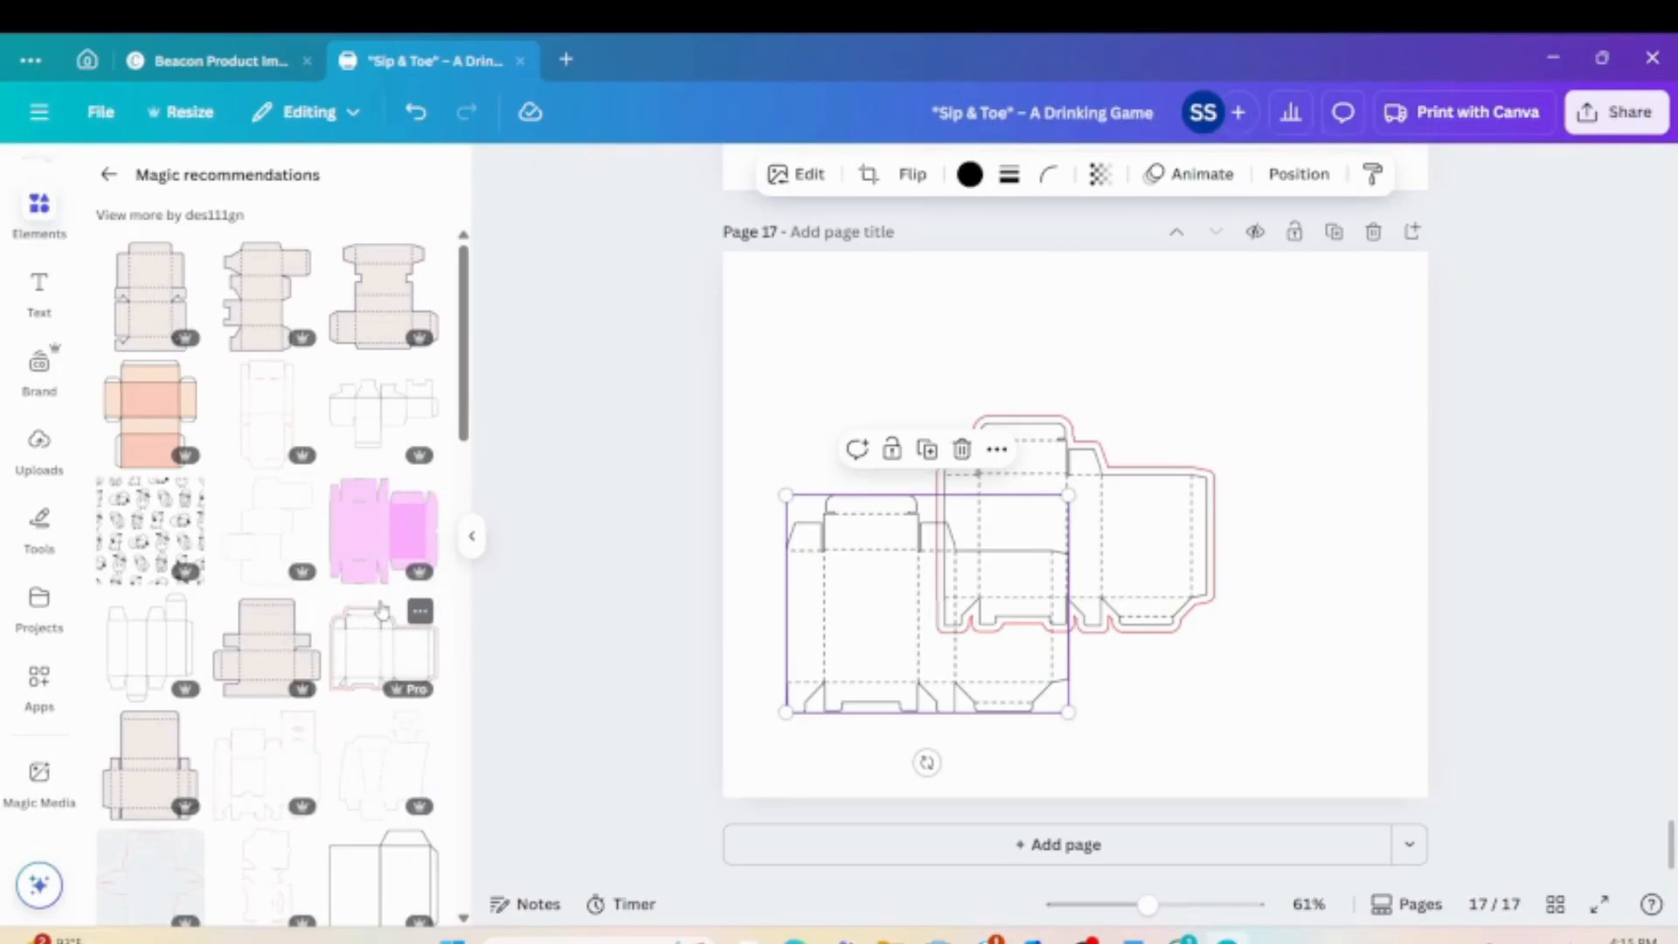
pyautogui.moveTo(1123, 556); pyautogui.dragTo(1209, 454)
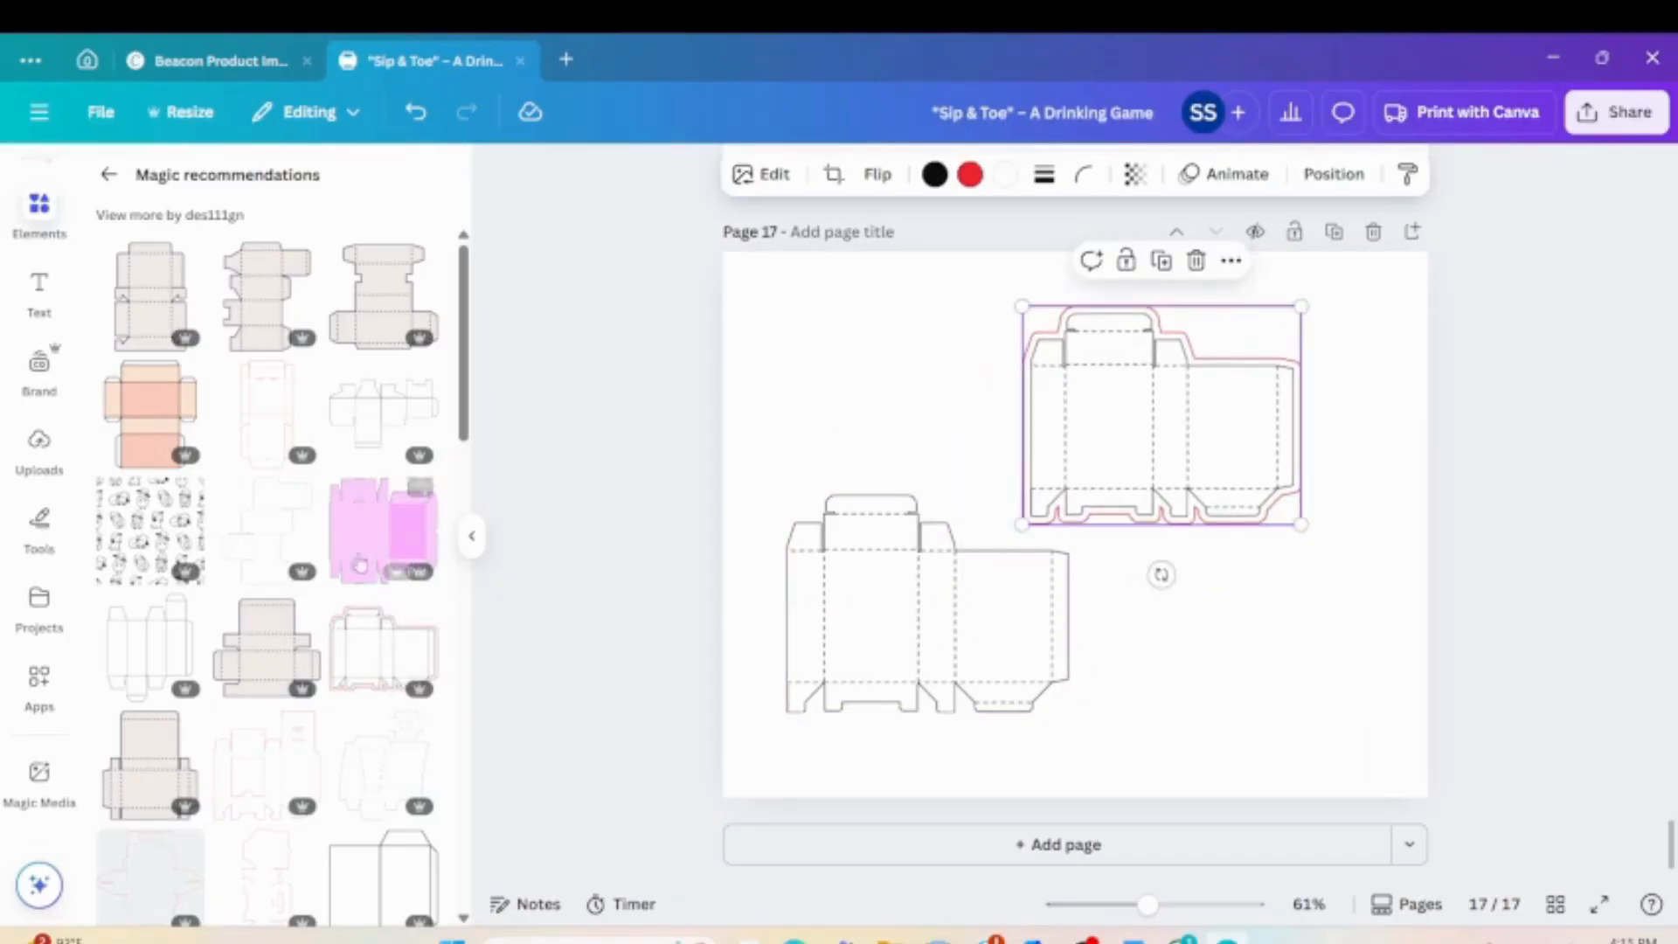
pyautogui.scroll(-1, 214, 699)
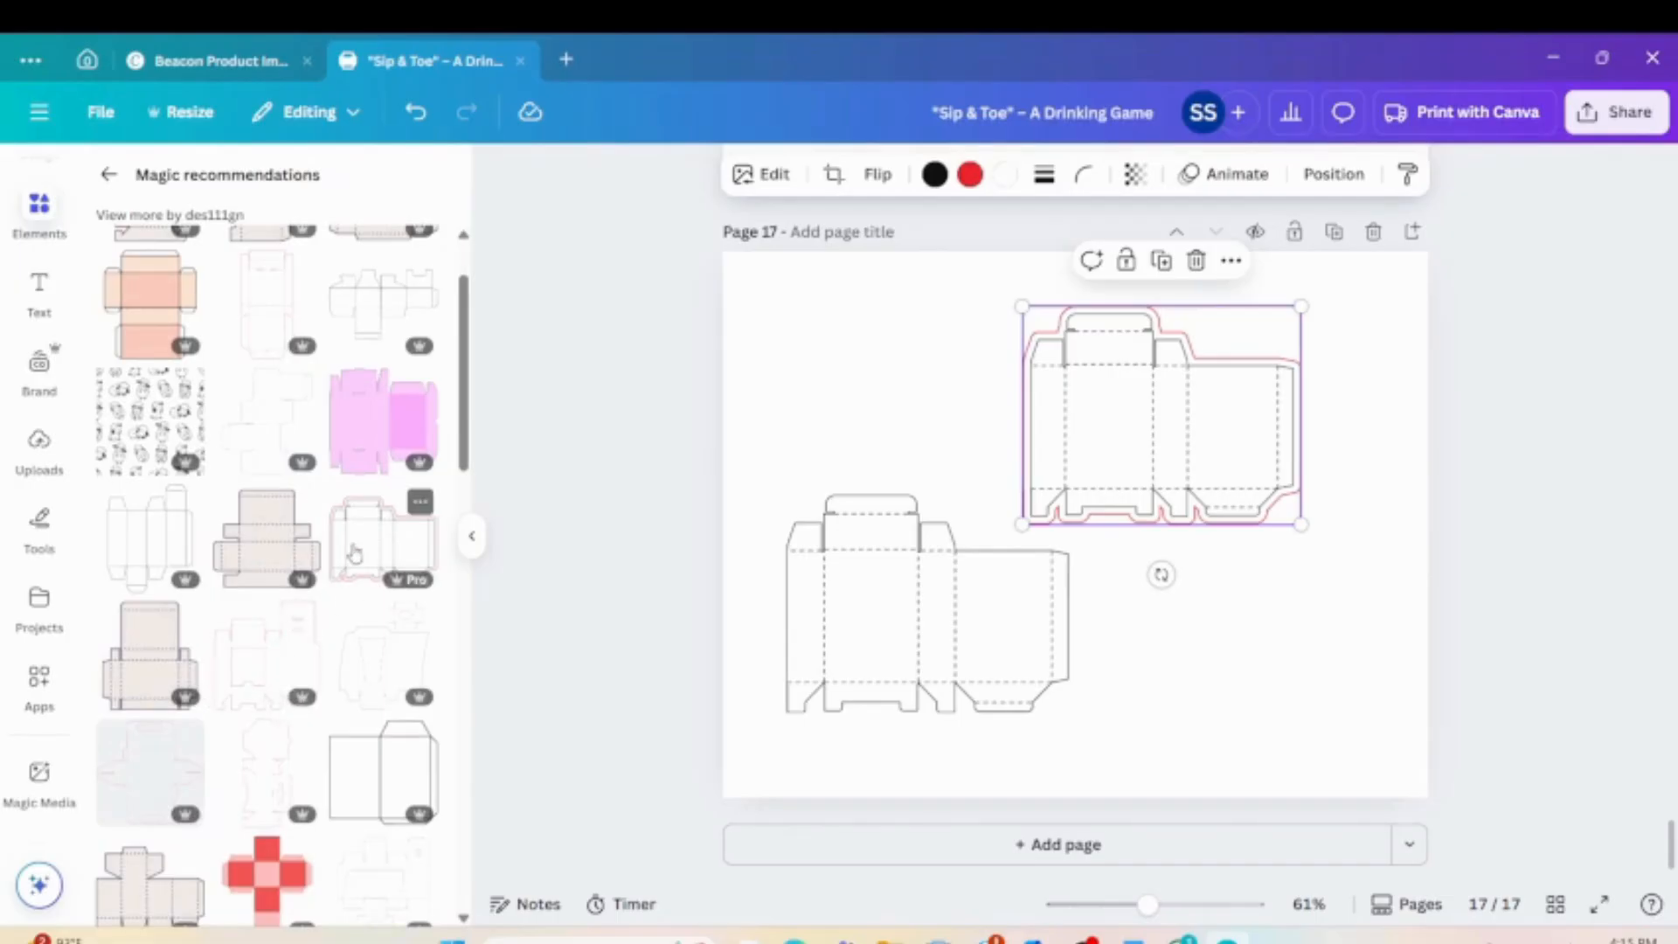
pyautogui.click(973, 588)
pyautogui.press('Delete')
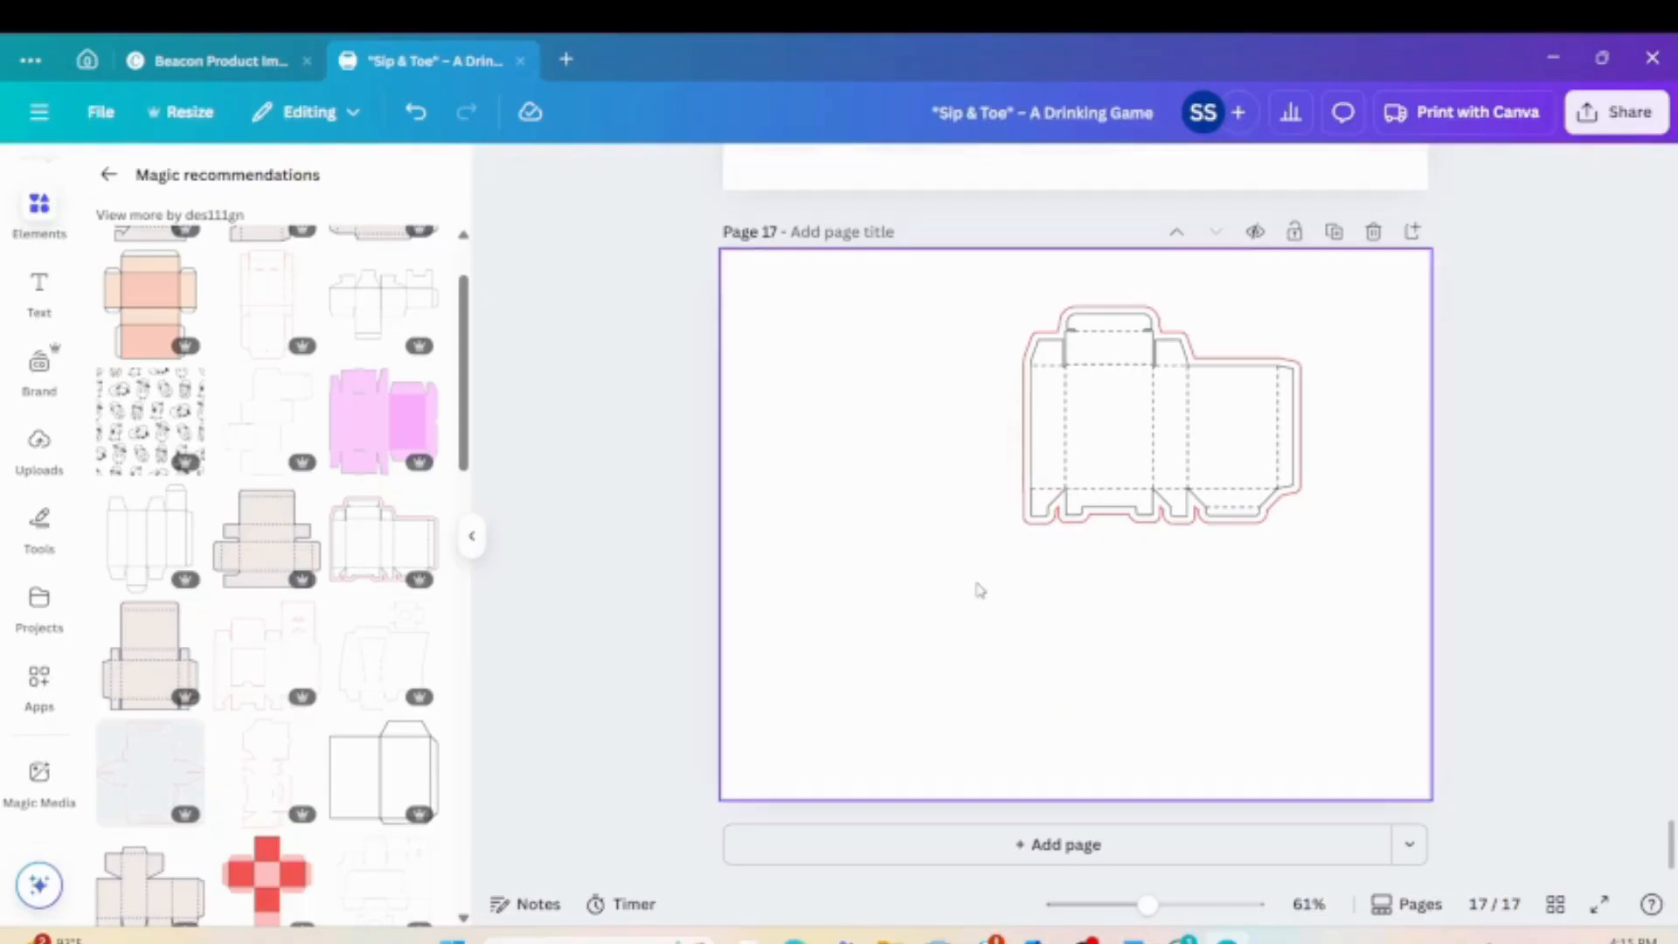
pyautogui.moveTo(1104, 479); pyautogui.dragTo(843, 487)
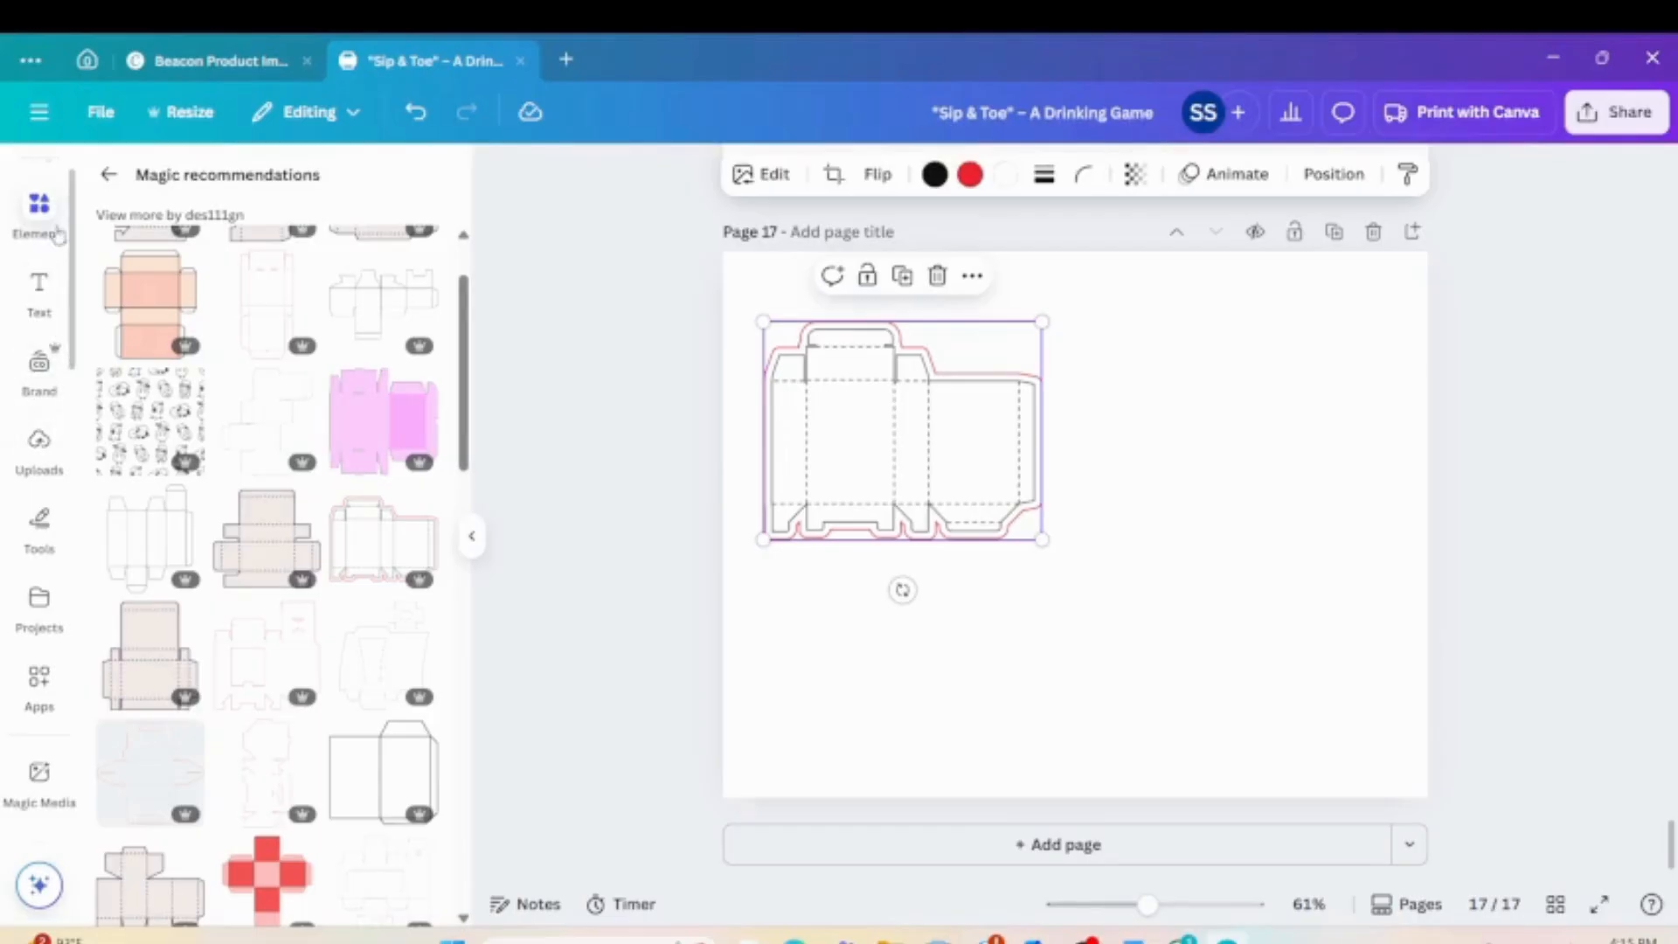
# Add a square shape, resize it to 2.5 in wide by 3.5 in high, and place it in page 17's lower-left corner.
pyautogui.click(109, 172)
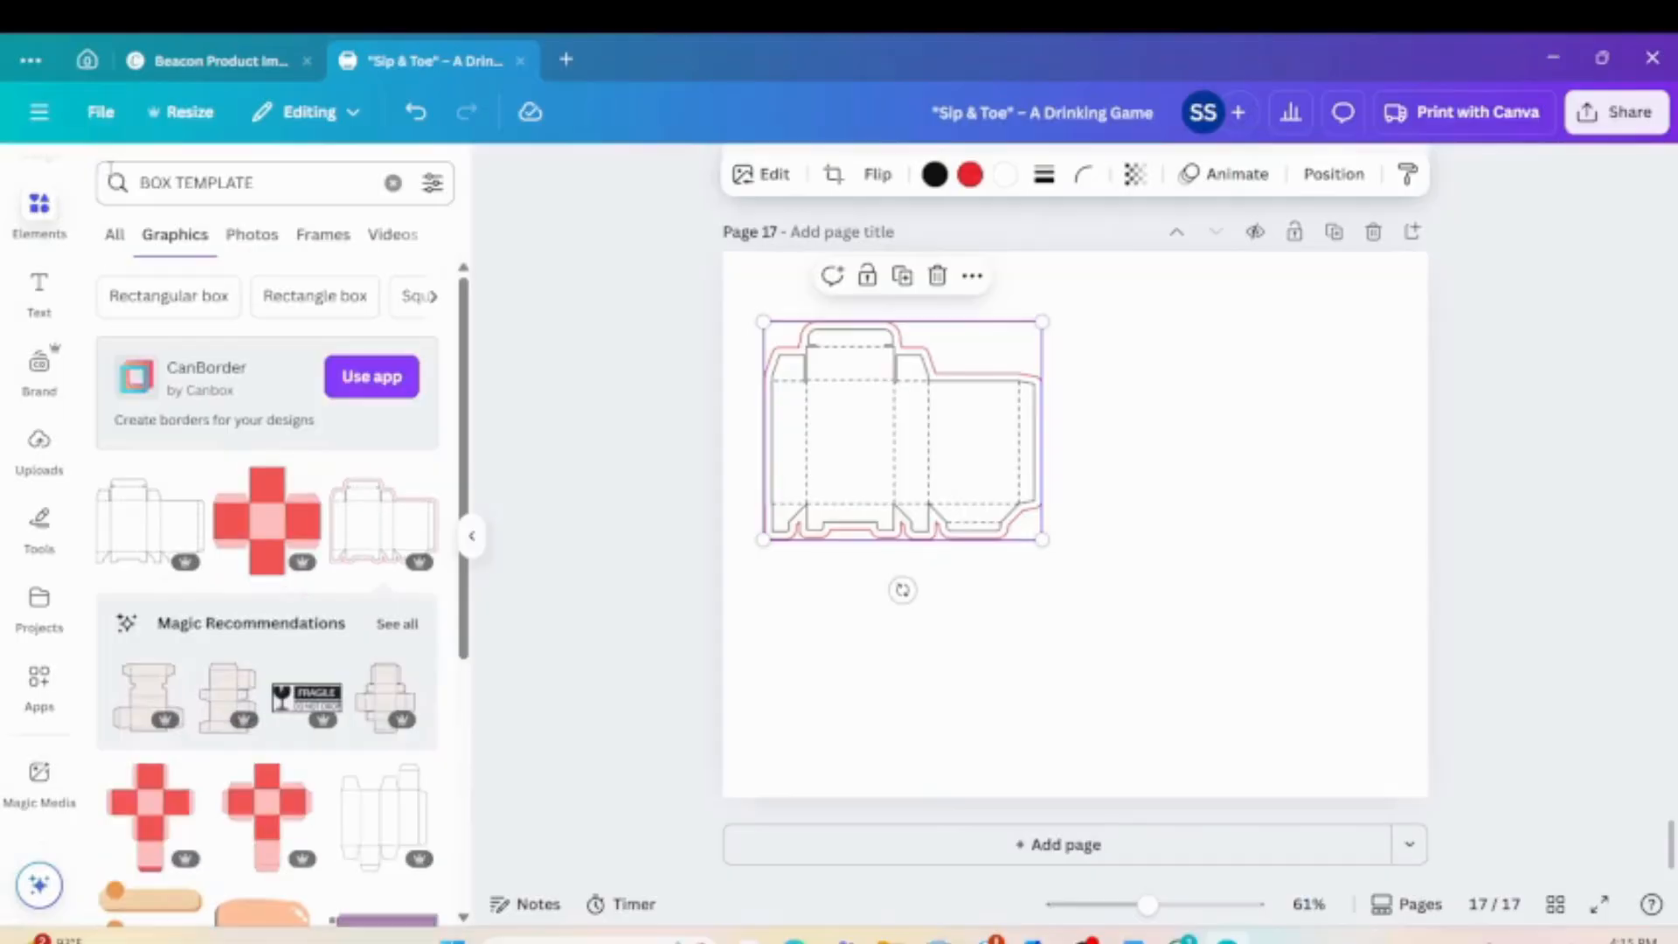
pyautogui.click(393, 183)
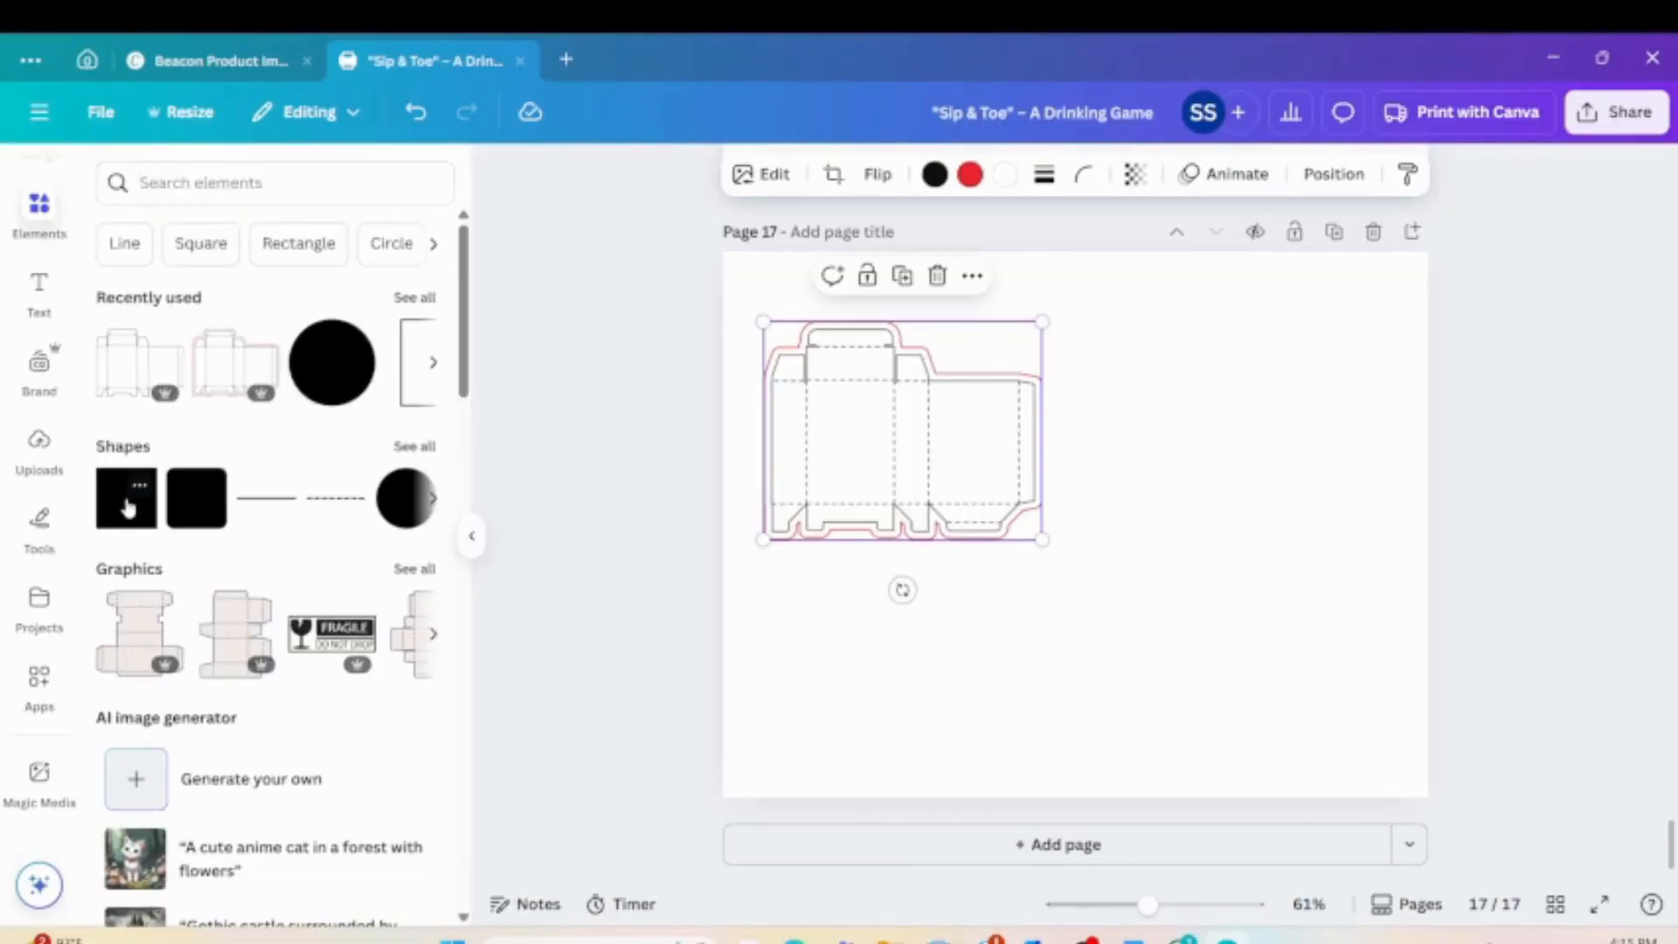
pyautogui.click(126, 498)
pyautogui.click(1492, 175)
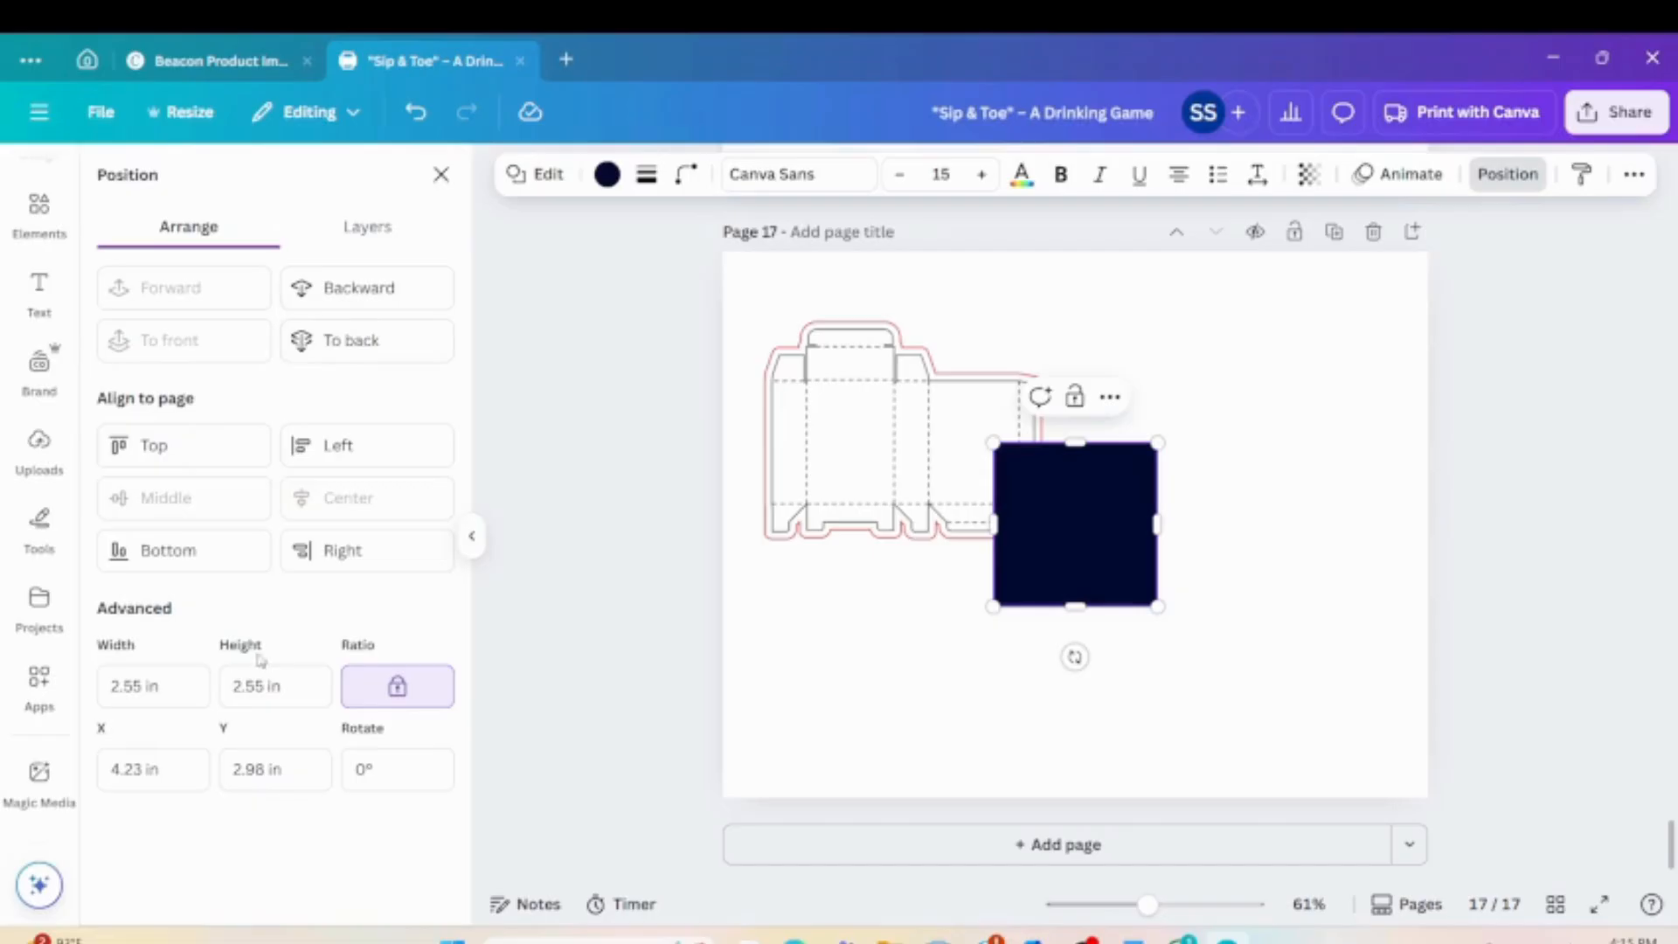
pyautogui.click(447, 699)
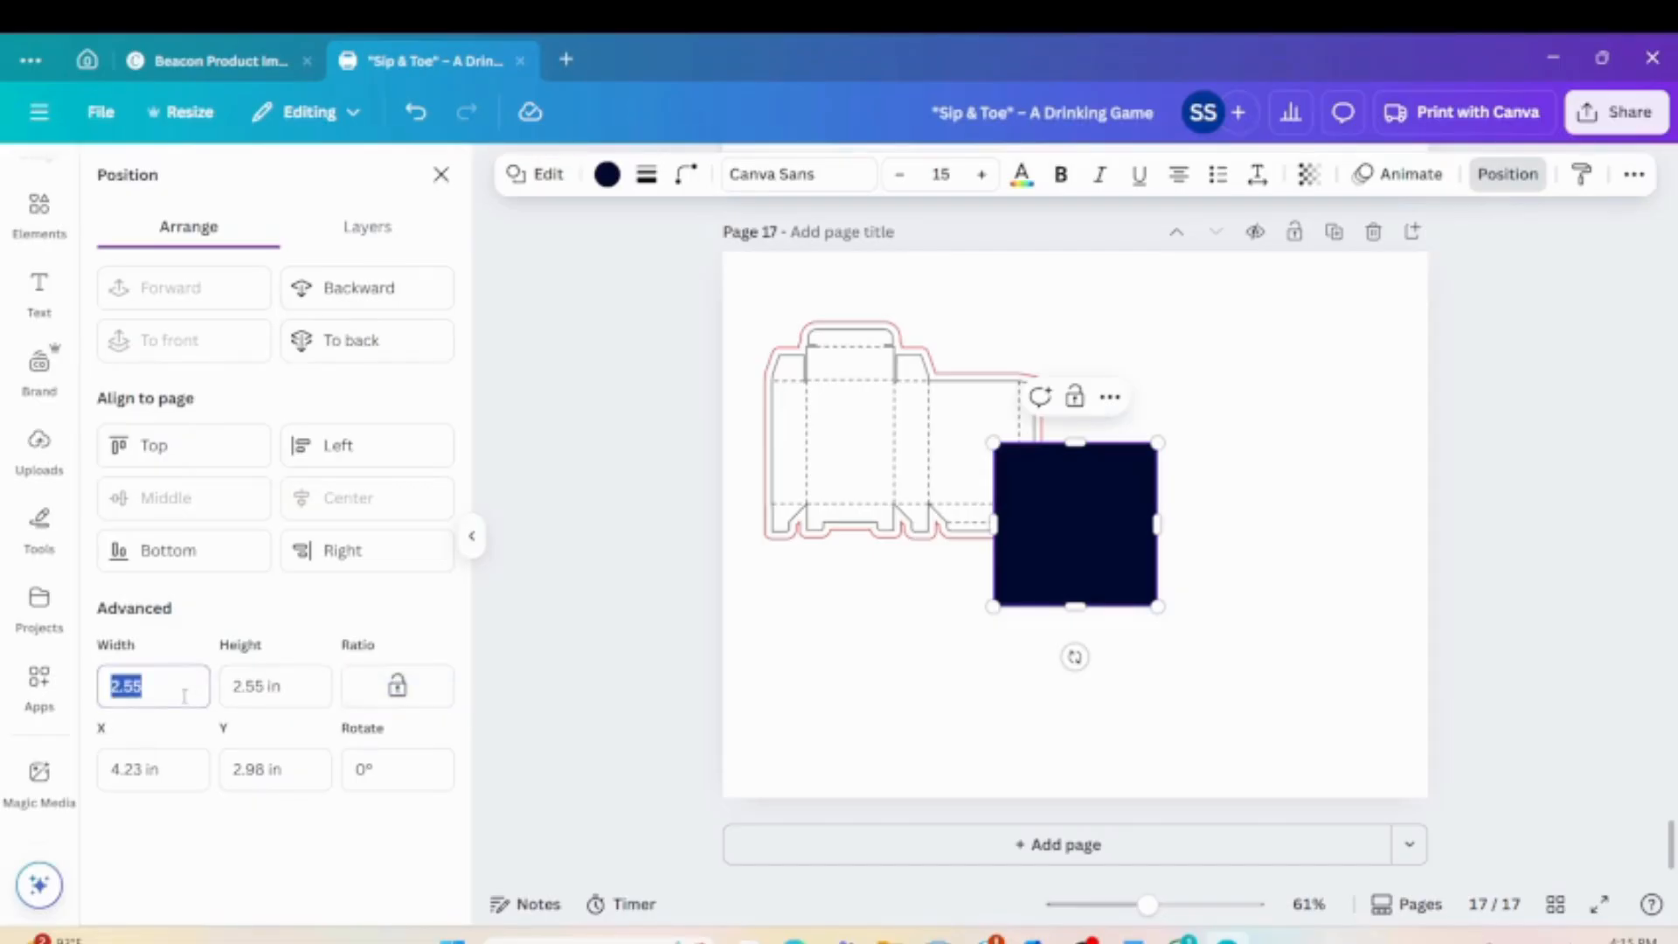
pyautogui.click(294, 685)
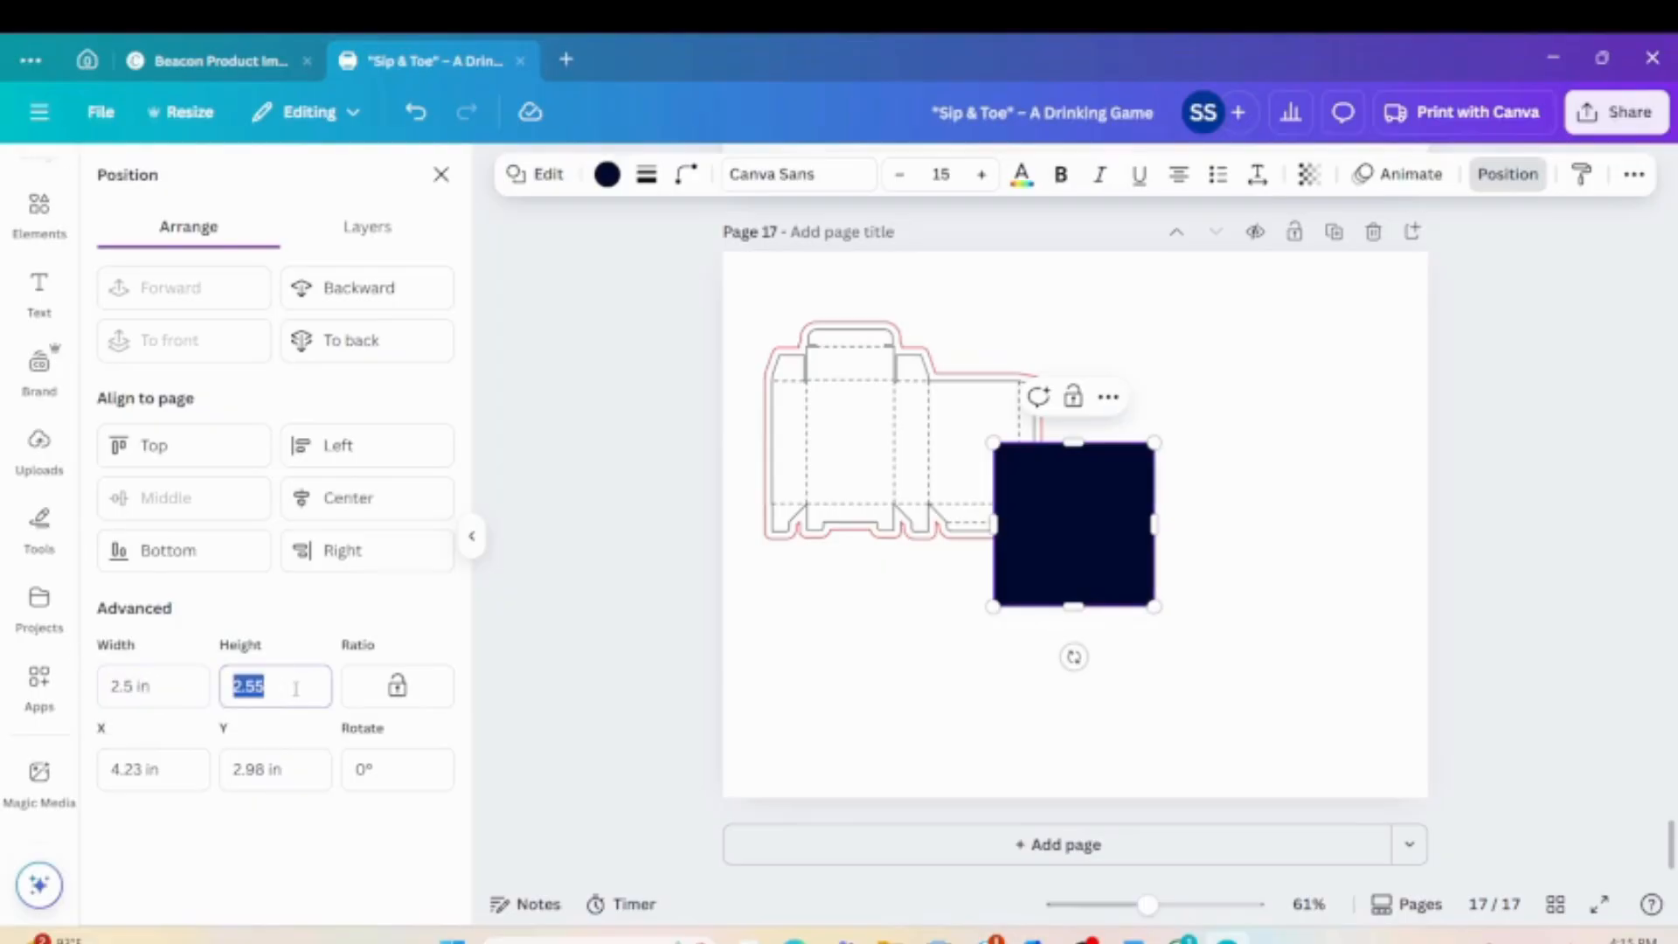
pyautogui.write('3.5')
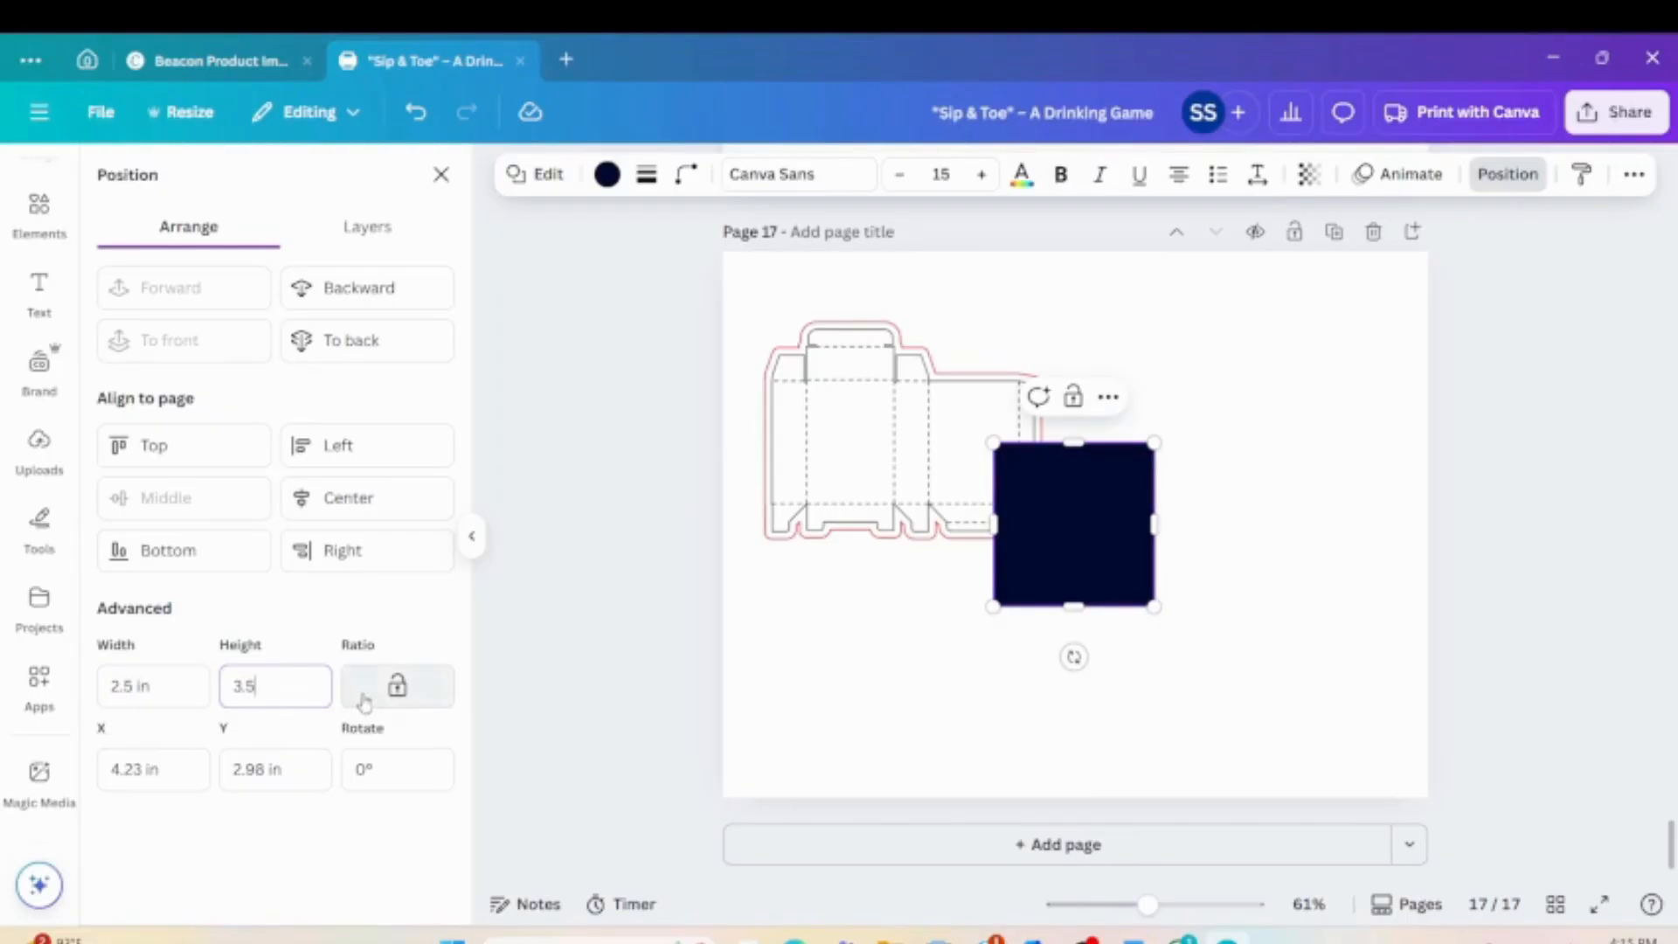
pyautogui.click(398, 686)
pyautogui.moveTo(1138, 588); pyautogui.dragTo(871, 705)
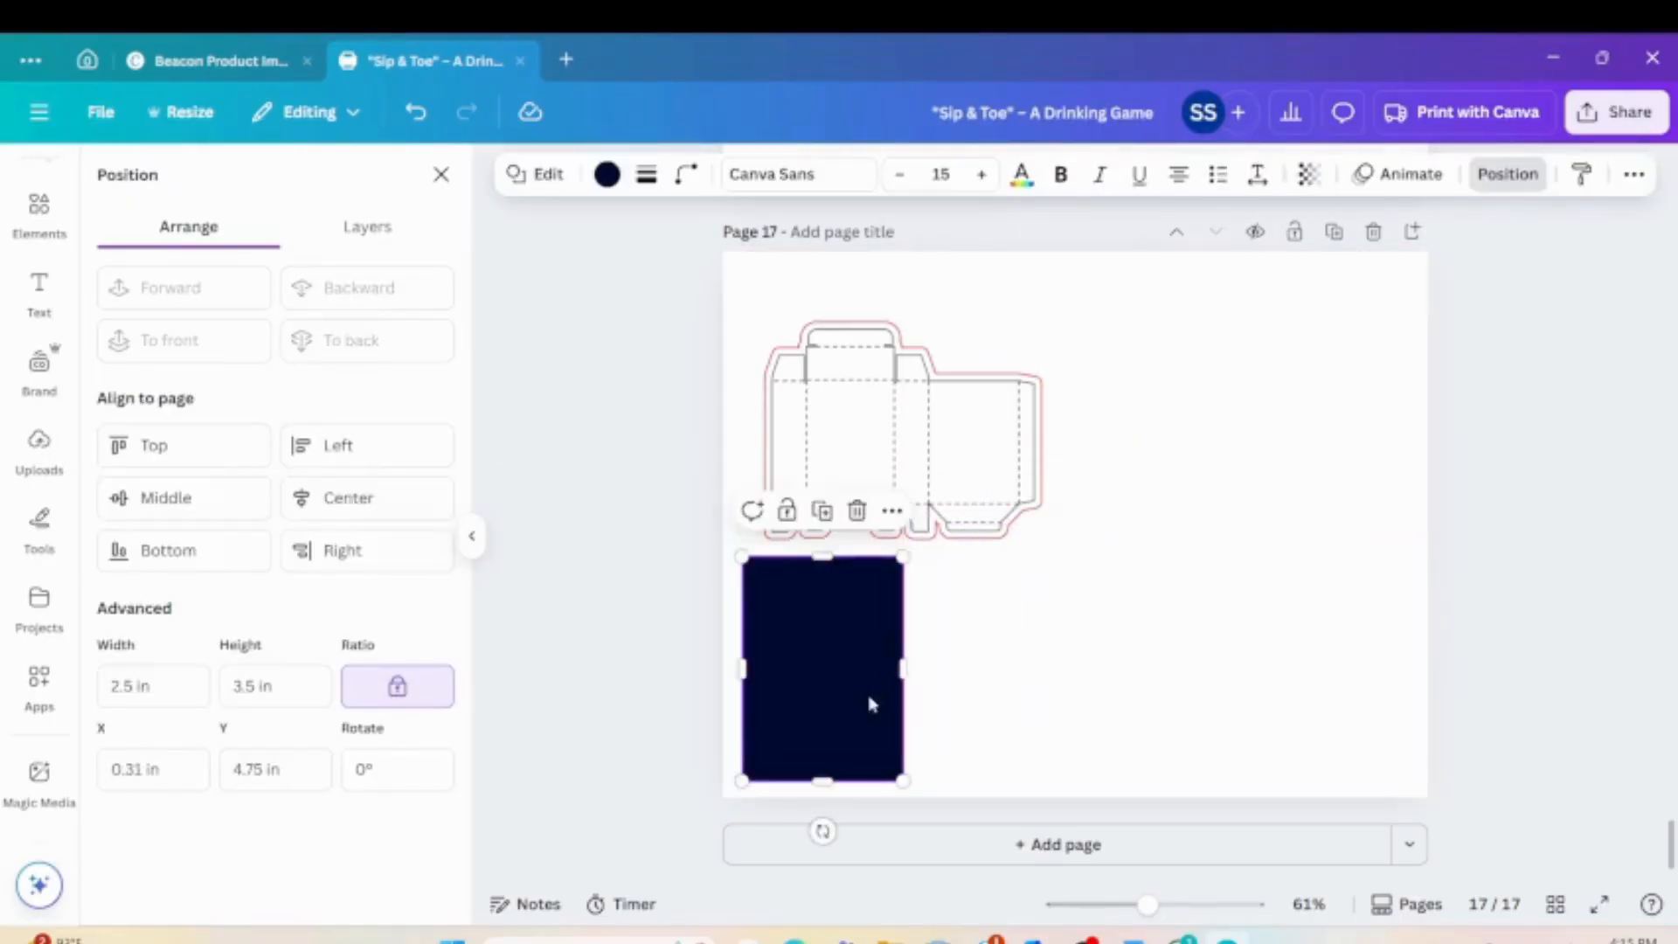
# Enlarge the red-outlined box template to span nearly the full width of page 17.
pyautogui.click(962, 454)
pyautogui.moveTo(1041, 539); pyautogui.dragTo(1476, 726)
pyautogui.moveTo(1240, 660); pyautogui.dragTo(1224, 607)
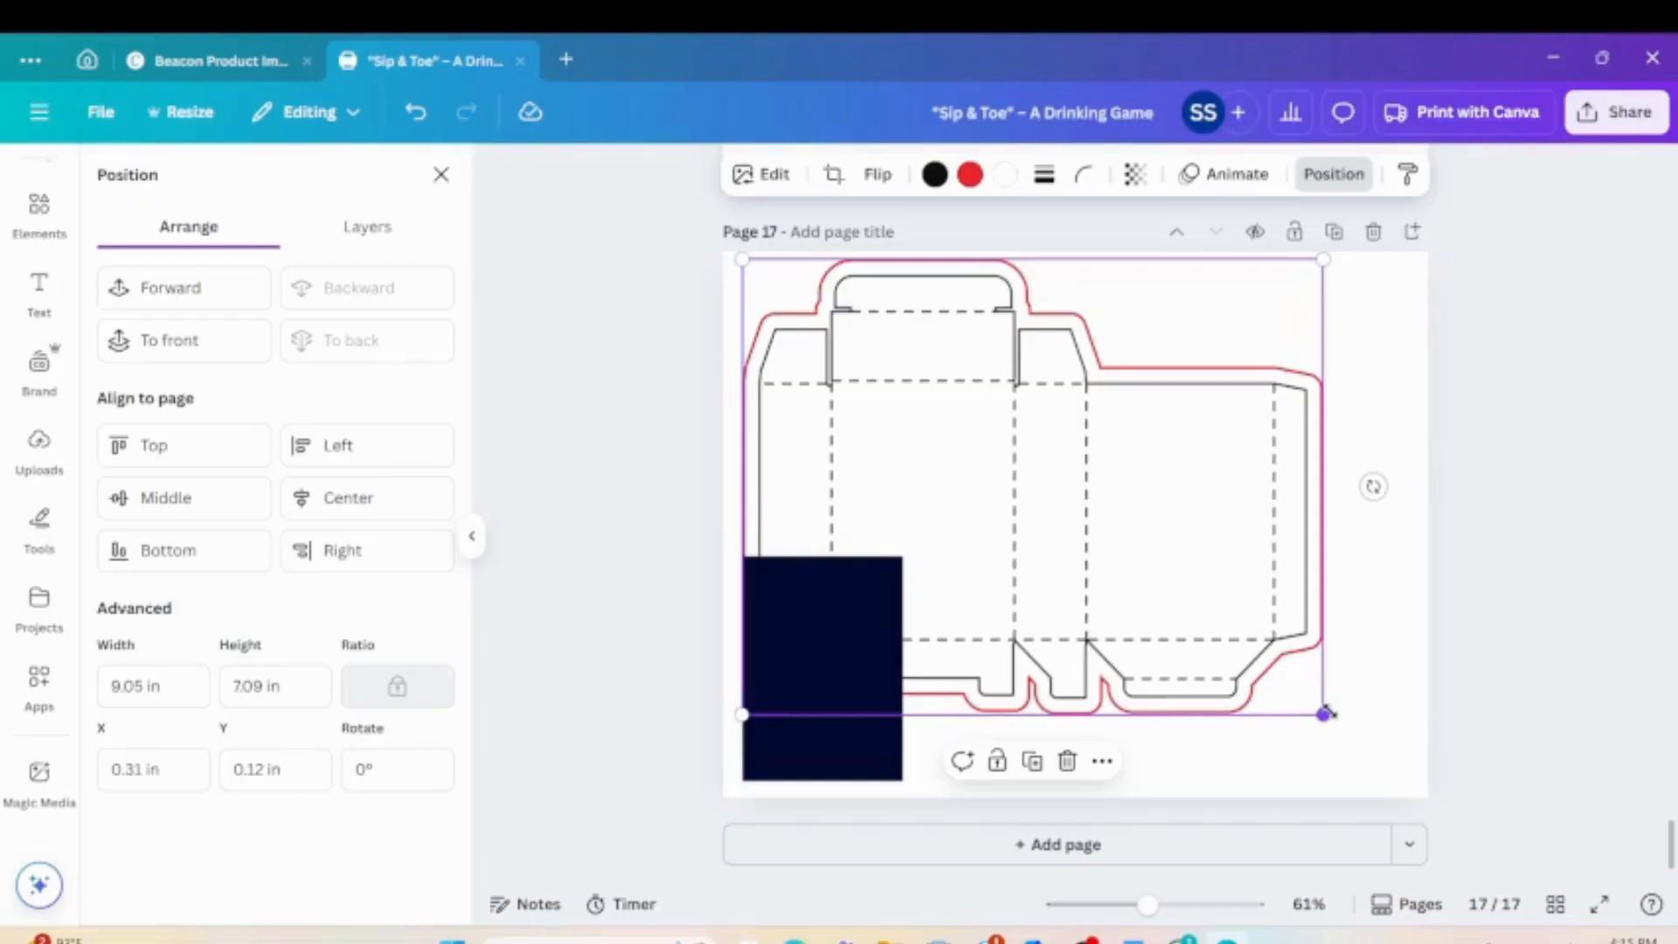
pyautogui.moveTo(1325, 716); pyautogui.dragTo(1420, 770)
# Place the dark rectangle on the box template's front panel and shrink the template to about 7.74 × 6.06 in around it.
pyautogui.click(855, 683)
pyautogui.moveTo(856, 683); pyautogui.dragTo(977, 556)
pyautogui.click(1364, 427)
pyautogui.moveTo(1409, 263); pyautogui.dragTo(1251, 423)
pyautogui.moveTo(1183, 554); pyautogui.dragTo(1223, 529)
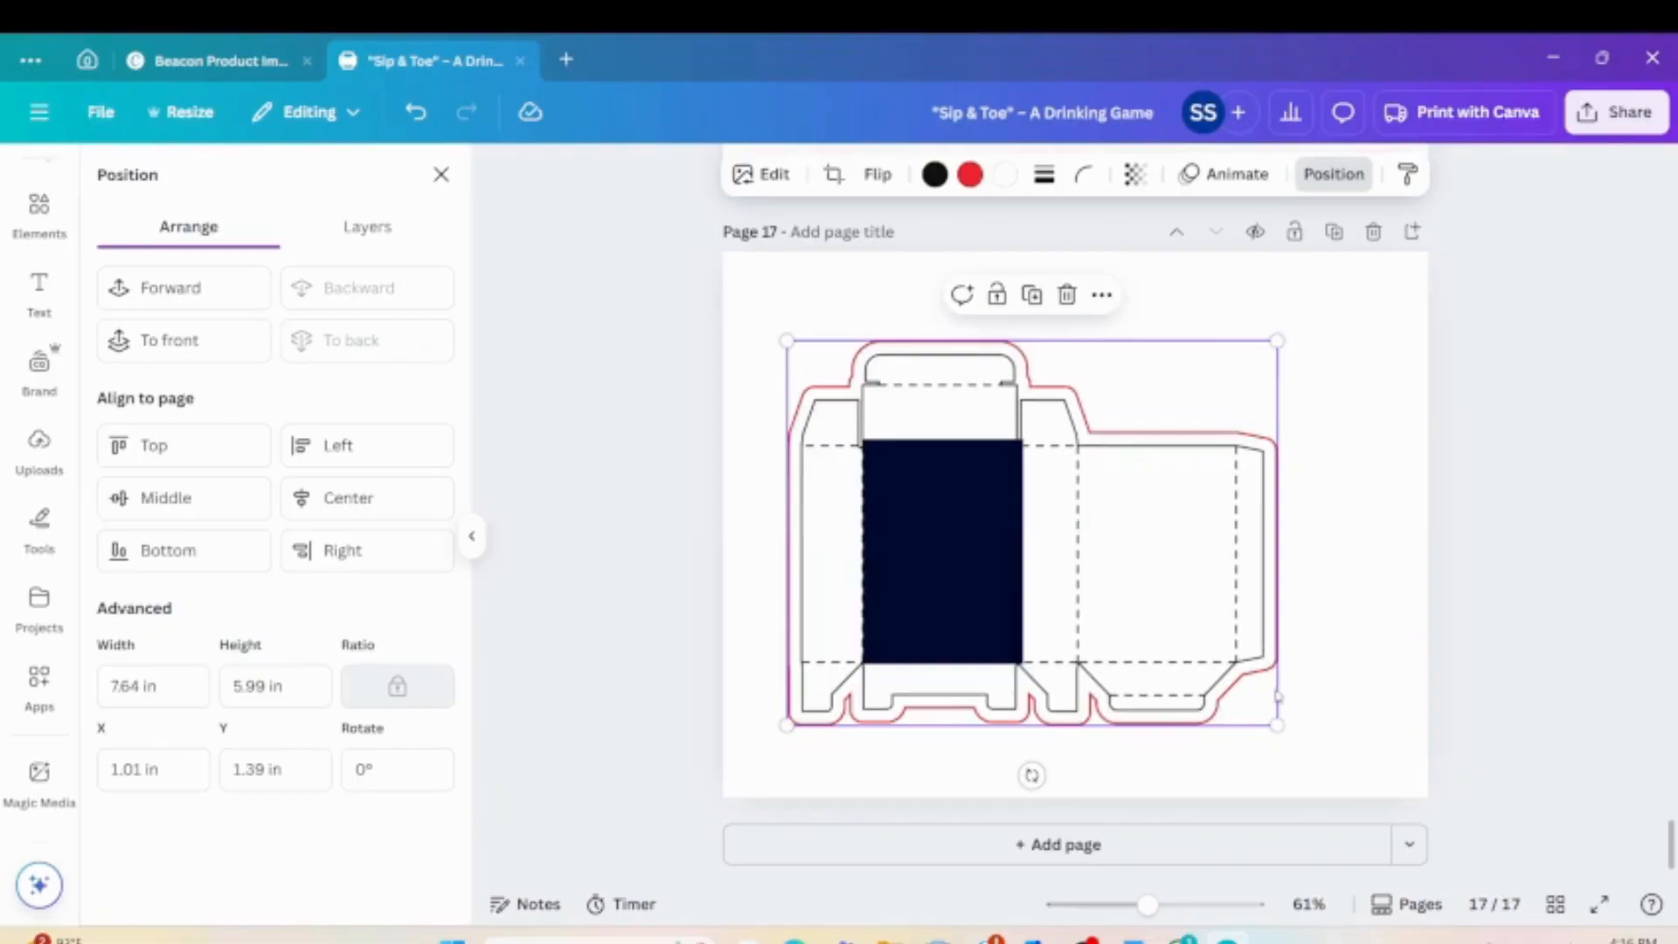
pyautogui.moveTo(1277, 726); pyautogui.dragTo(1284, 730)
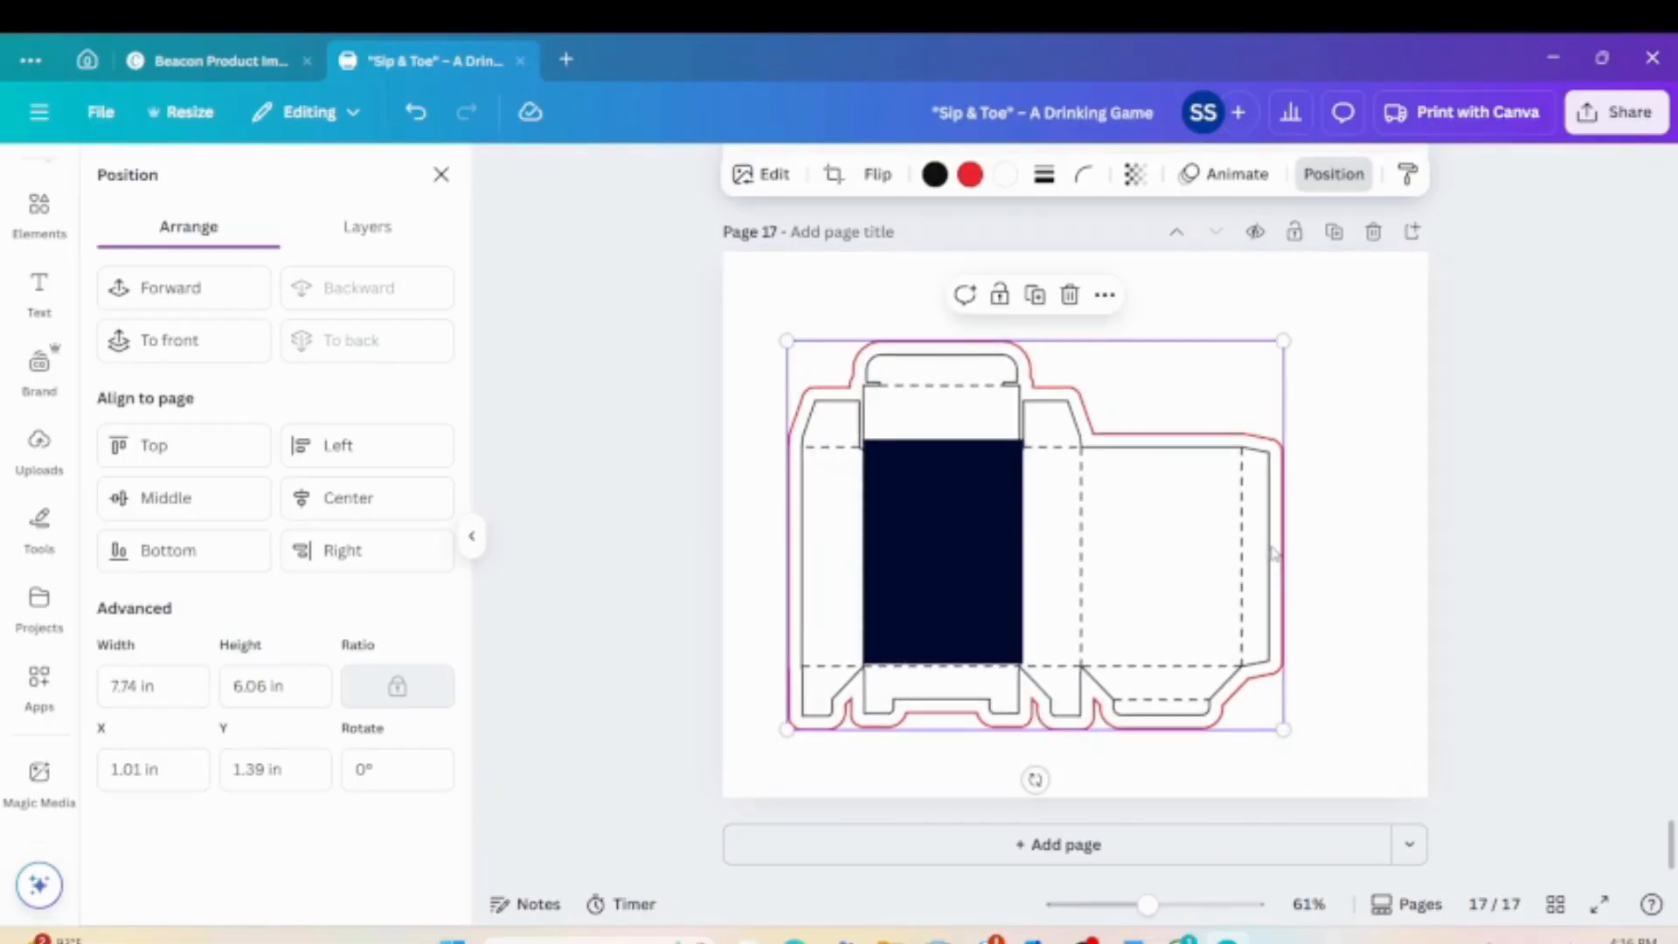
# Enlarge the box template to about 7.87 × 6.17 in and align the dark rectangle exactly with its front panel.
pyautogui.click(905, 548)
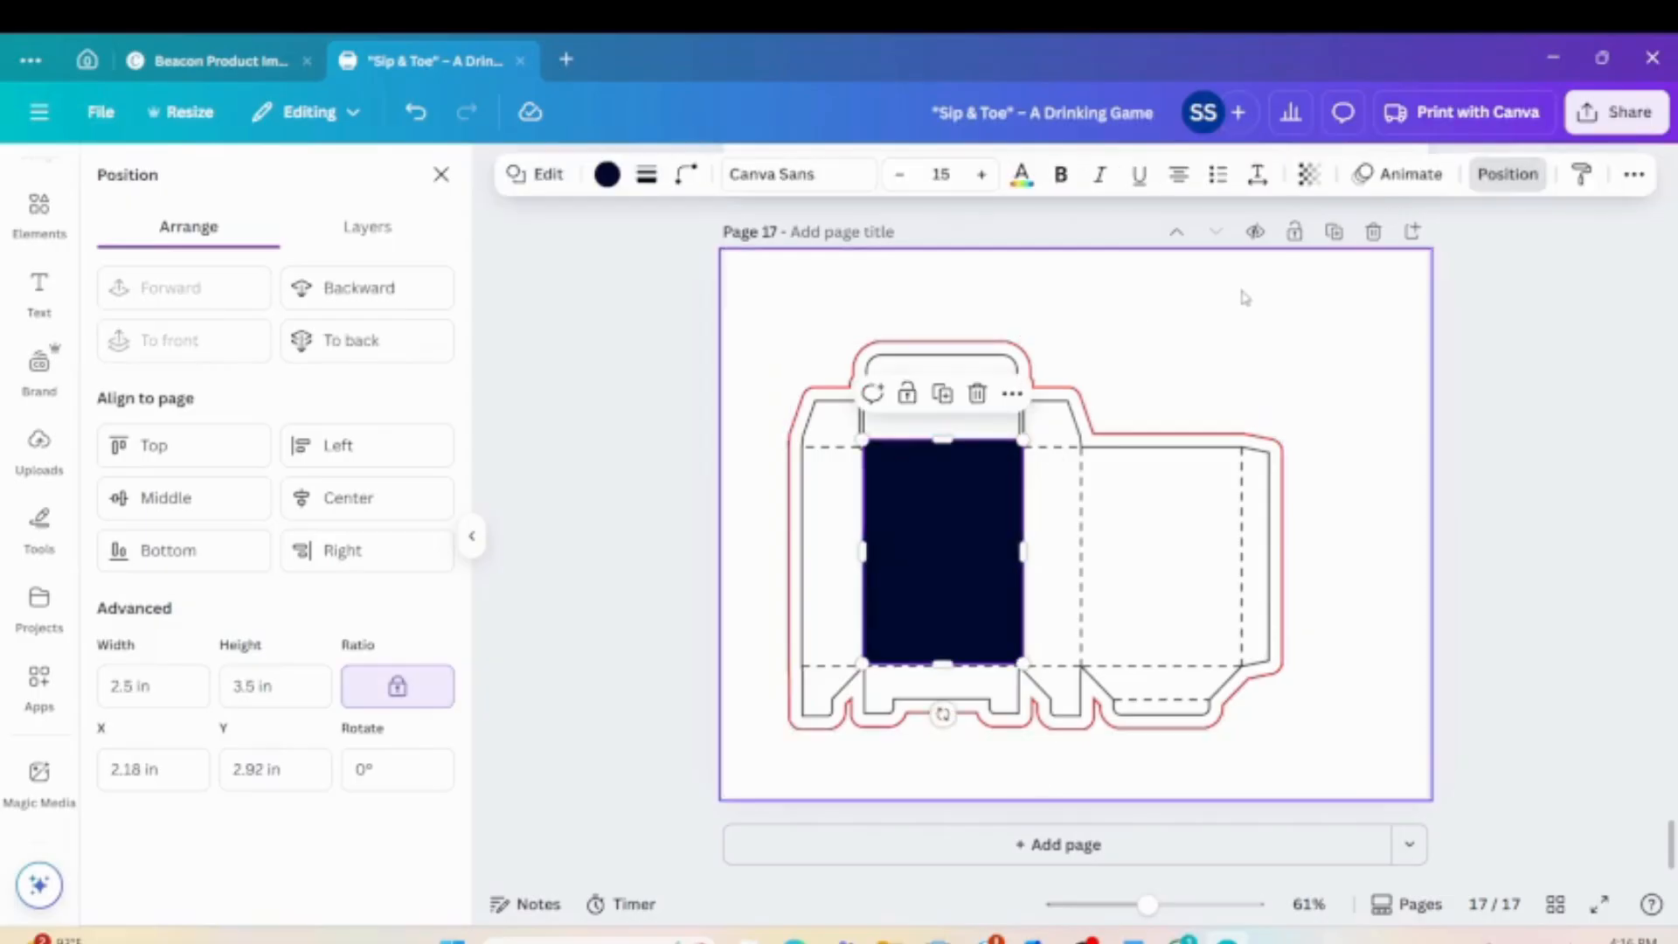
pyautogui.moveTo(982, 546); pyautogui.dragTo(976, 547)
pyautogui.click(1193, 499)
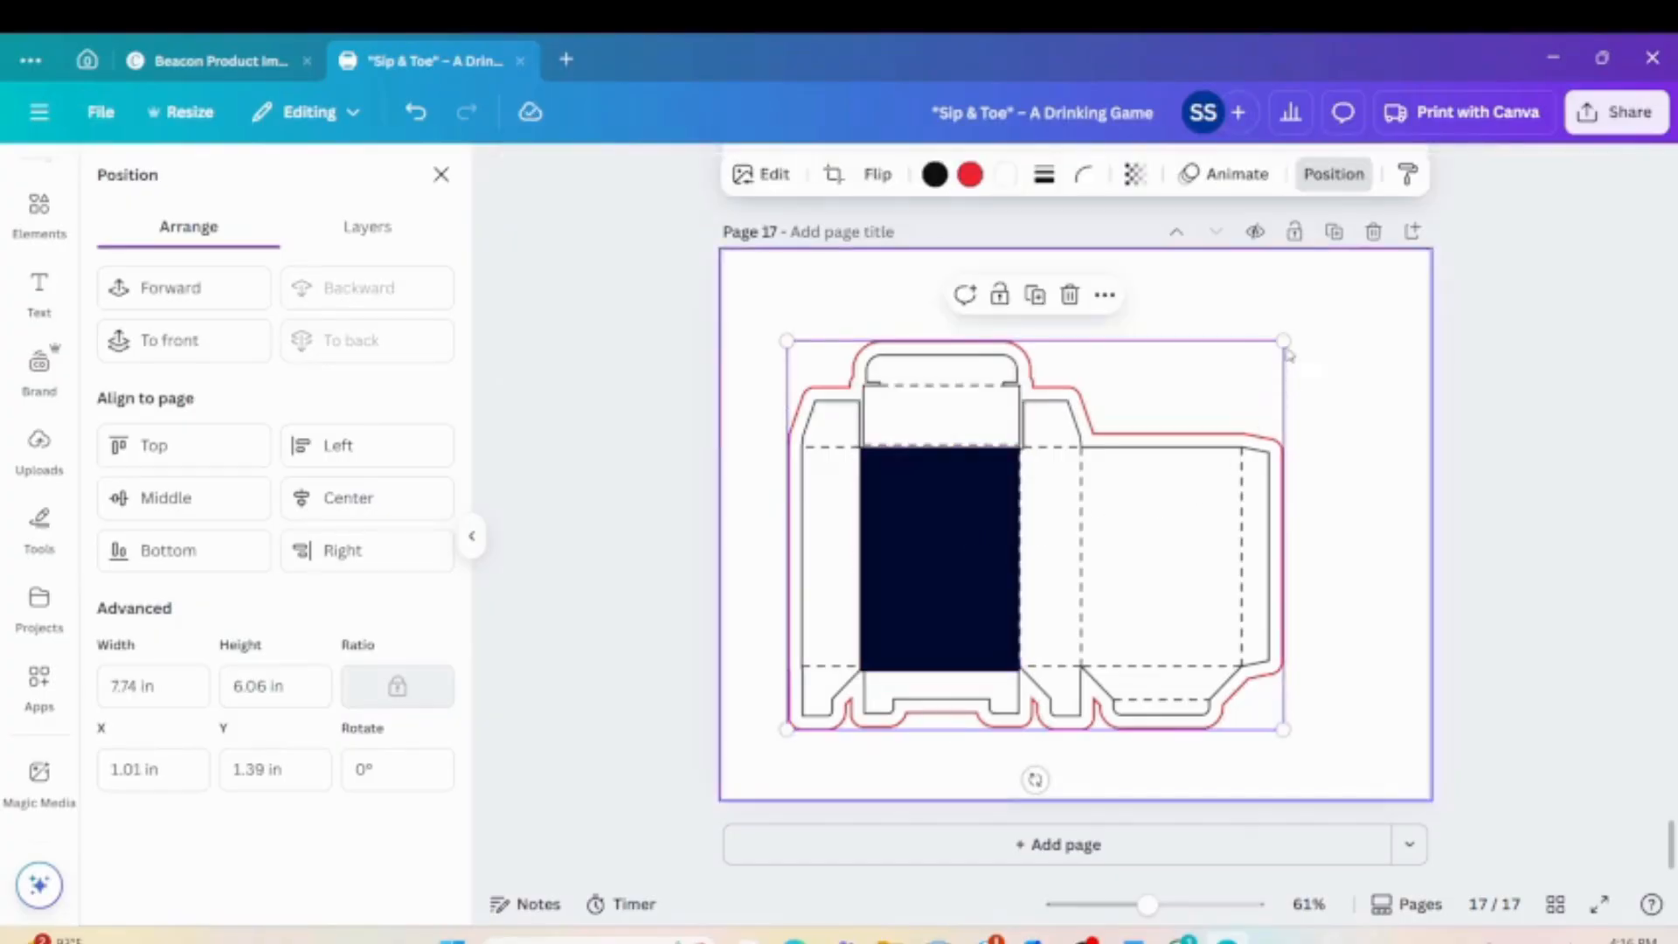
pyautogui.moveTo(1284, 341); pyautogui.dragTo(1287, 333)
pyautogui.click(954, 568)
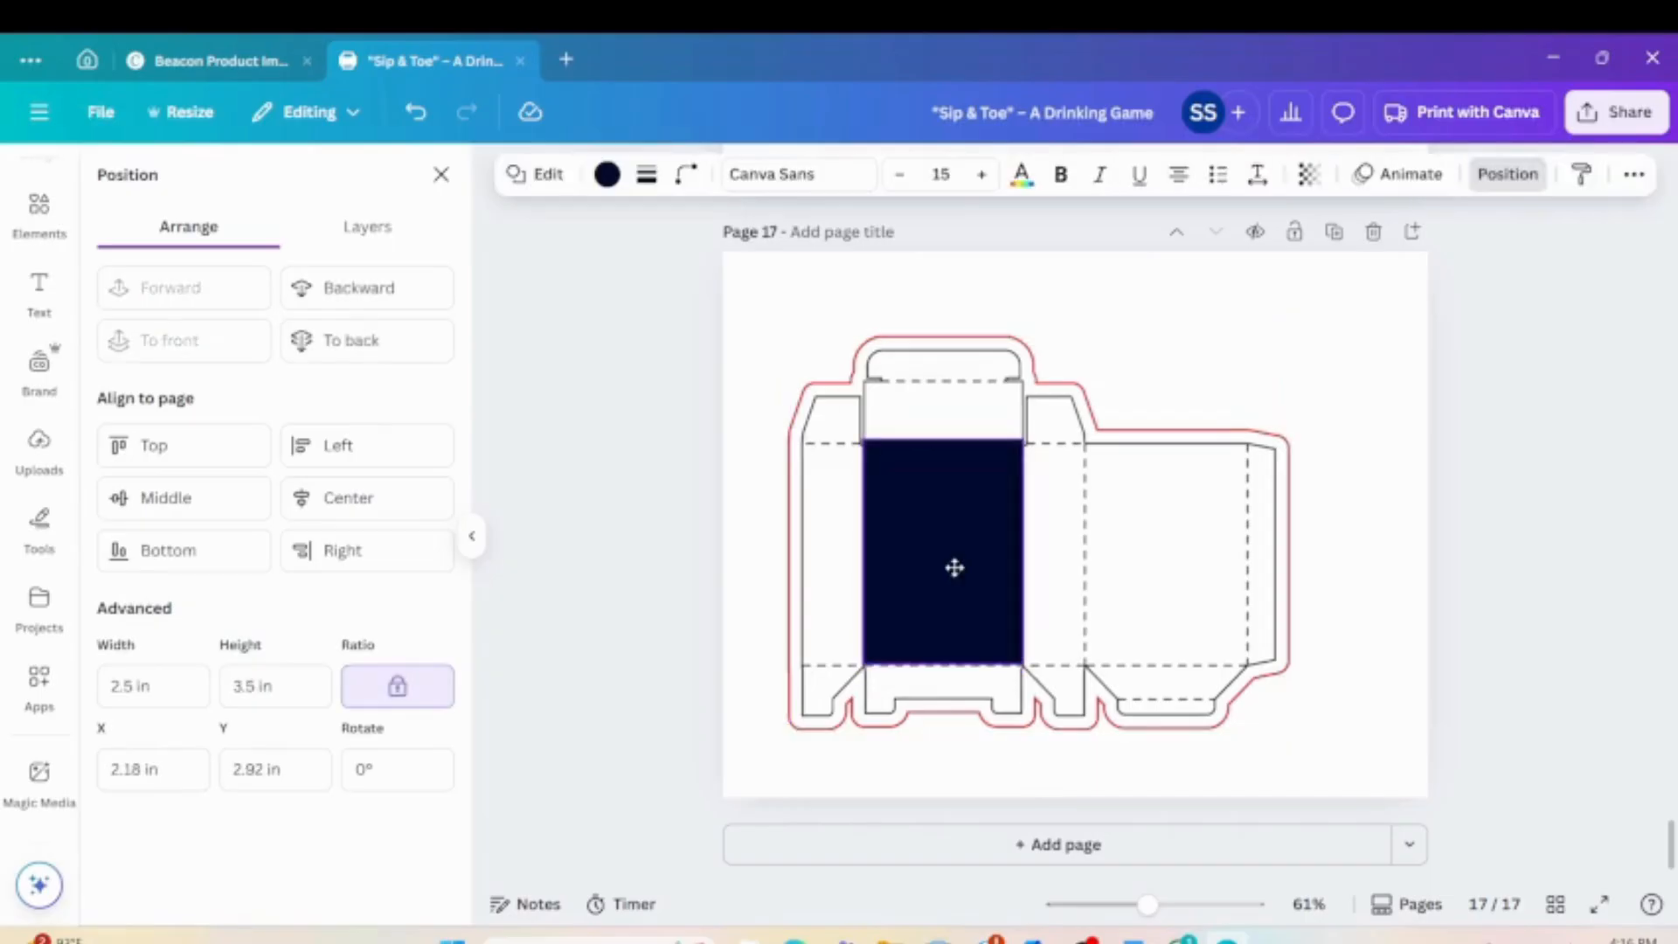
pyautogui.click(1280, 460)
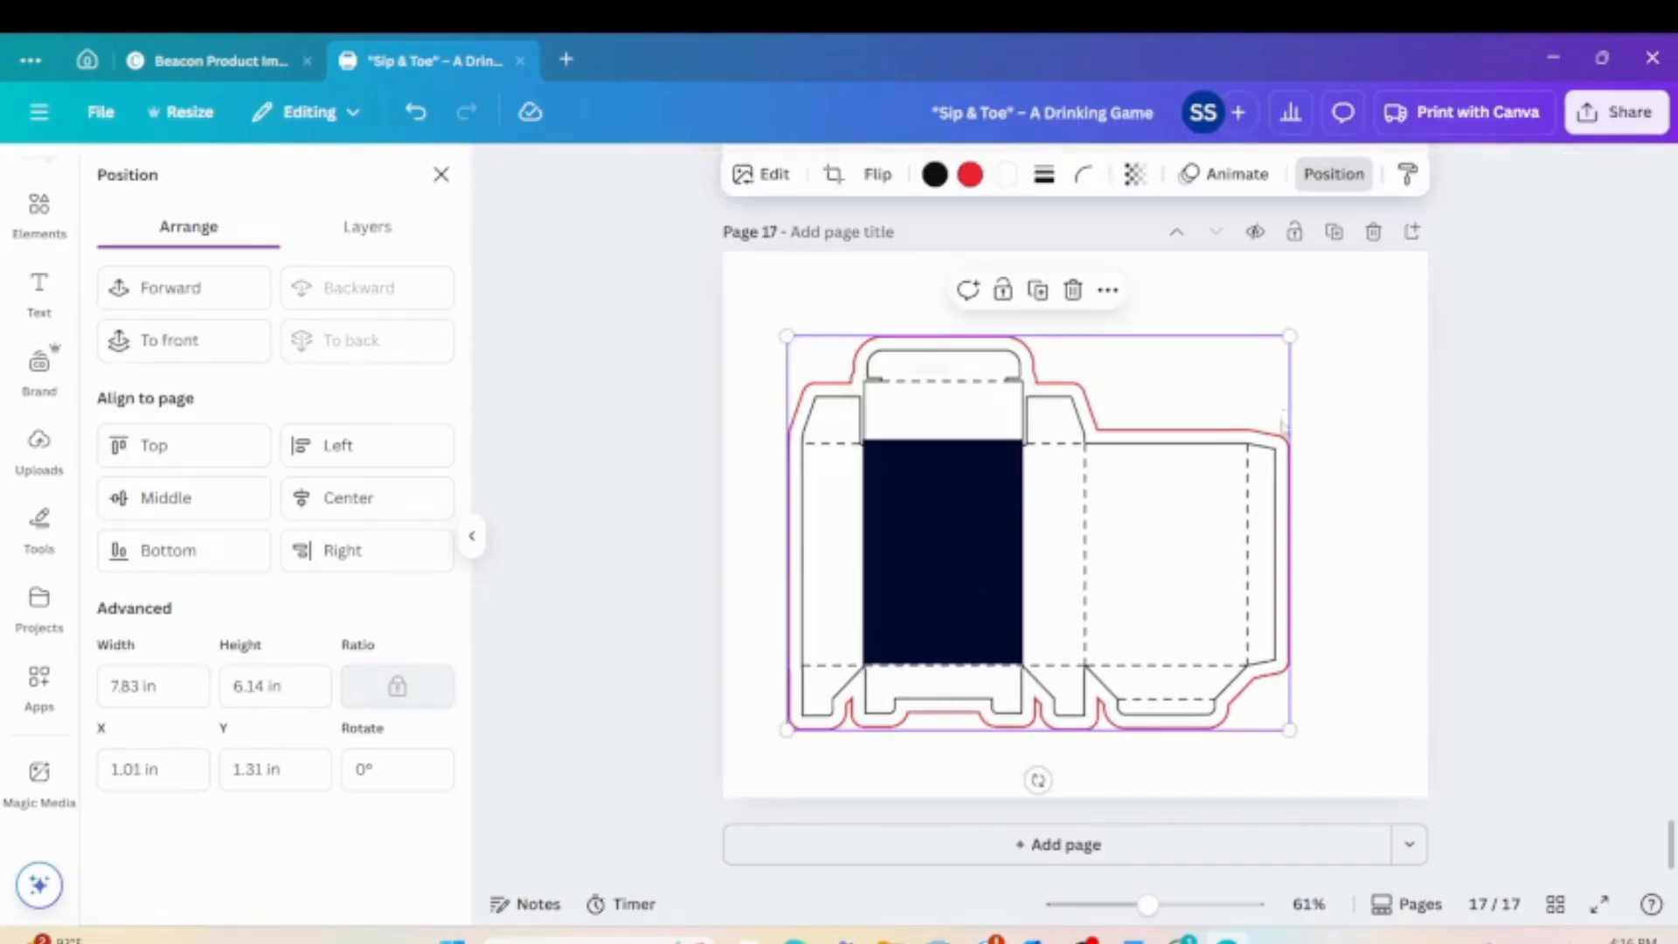
pyautogui.moveTo(1289, 336); pyautogui.dragTo(1292, 334)
pyautogui.click(928, 568)
pyautogui.moveTo(929, 560); pyautogui.dragTo(927, 561)
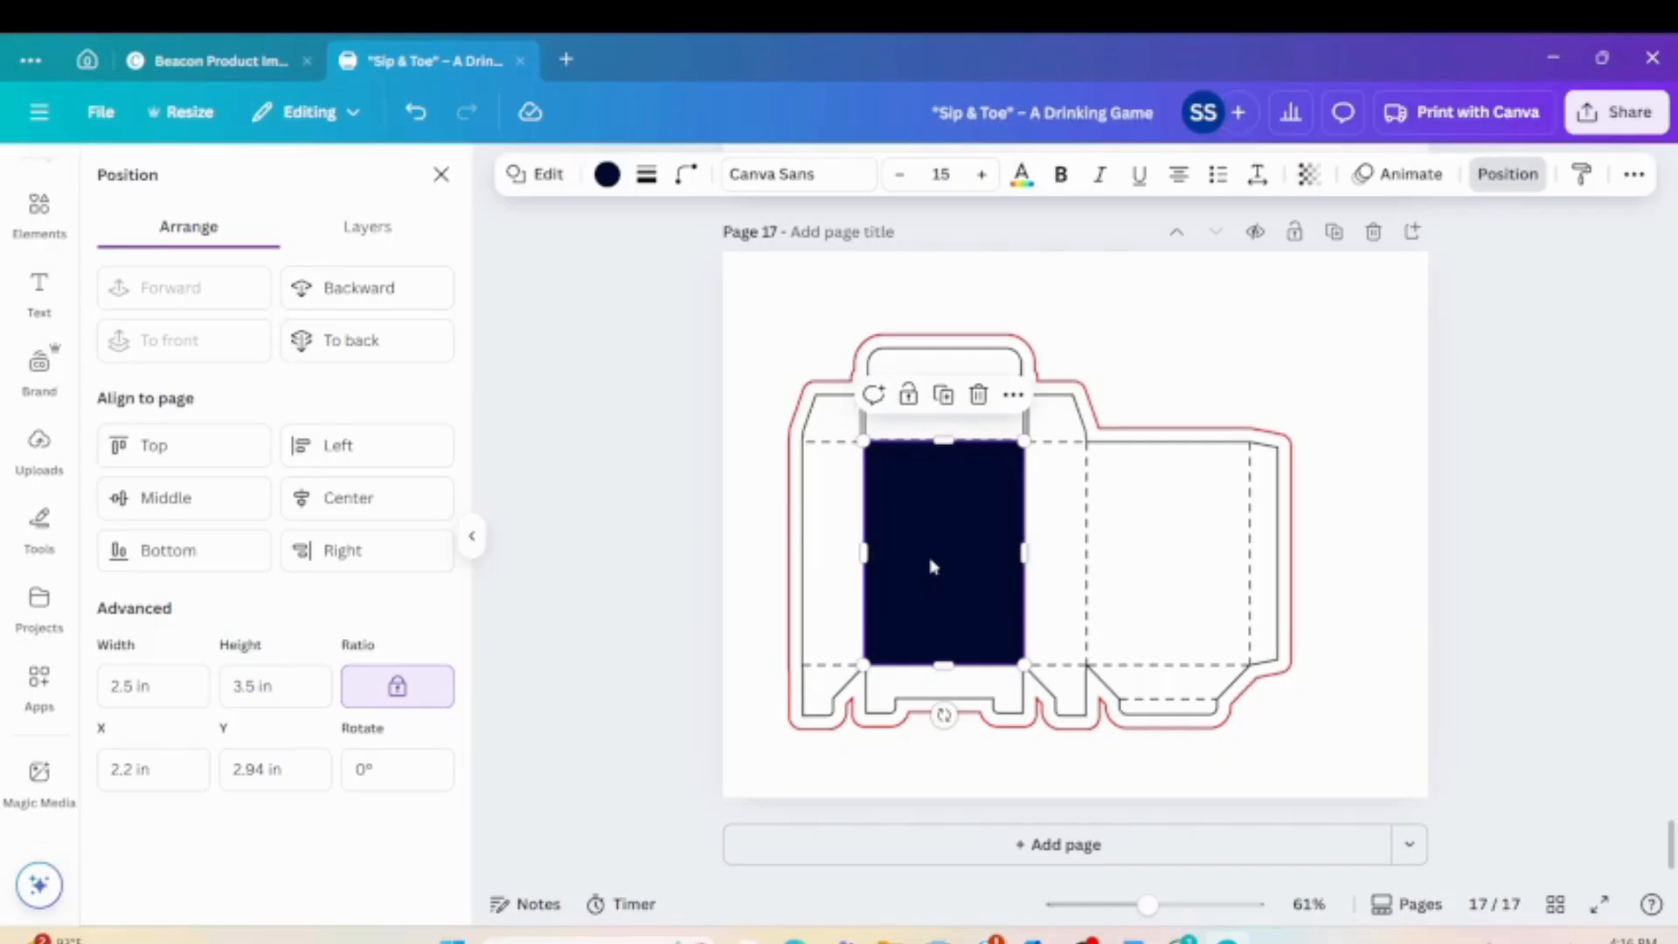
# Recolor the box template with a Lime #c1ff72 fill and green outlines and fold lines, and fill the front-panel rectangle with Lime.
pyautogui.click(1057, 583)
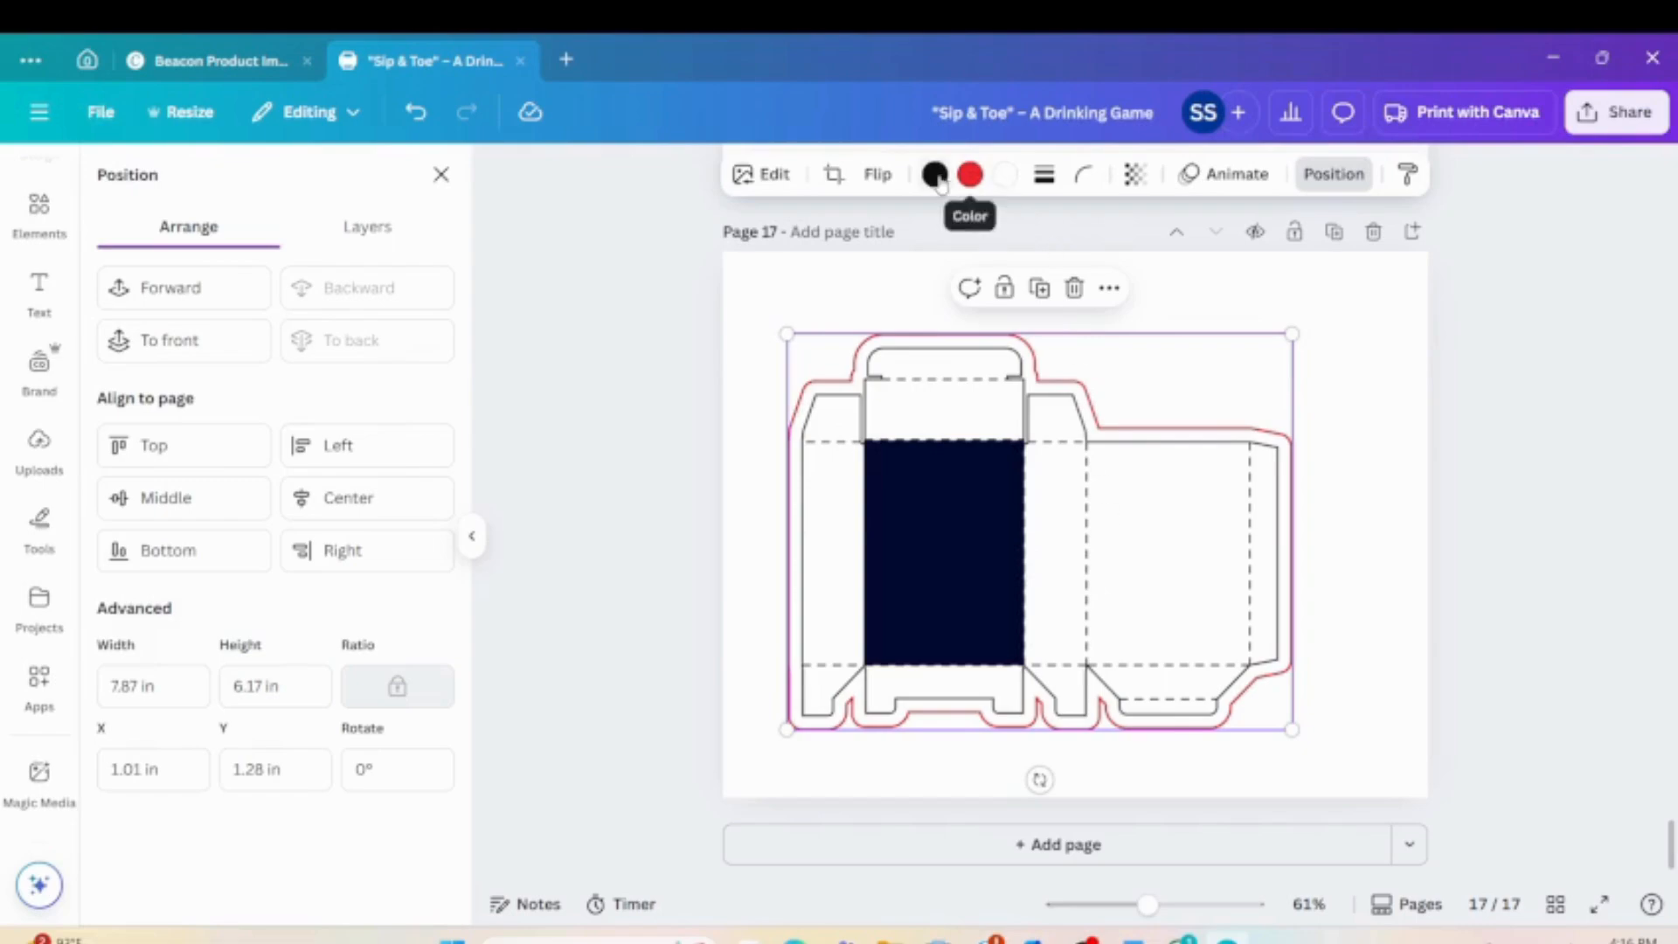
pyautogui.click(1005, 176)
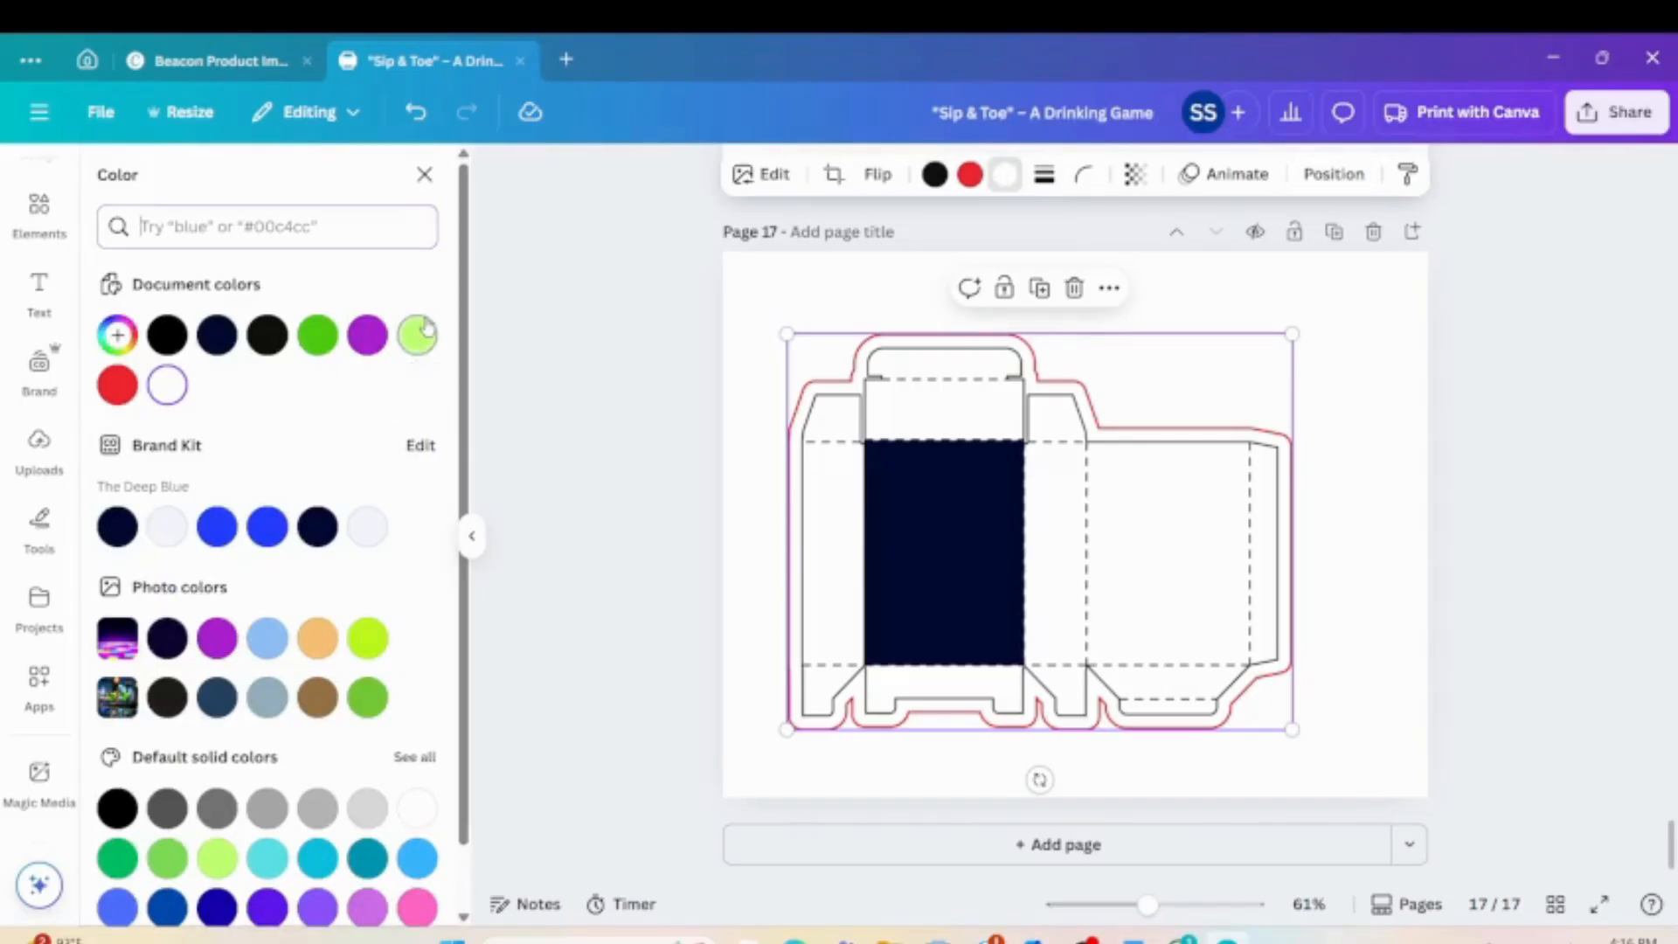
pyautogui.click(420, 331)
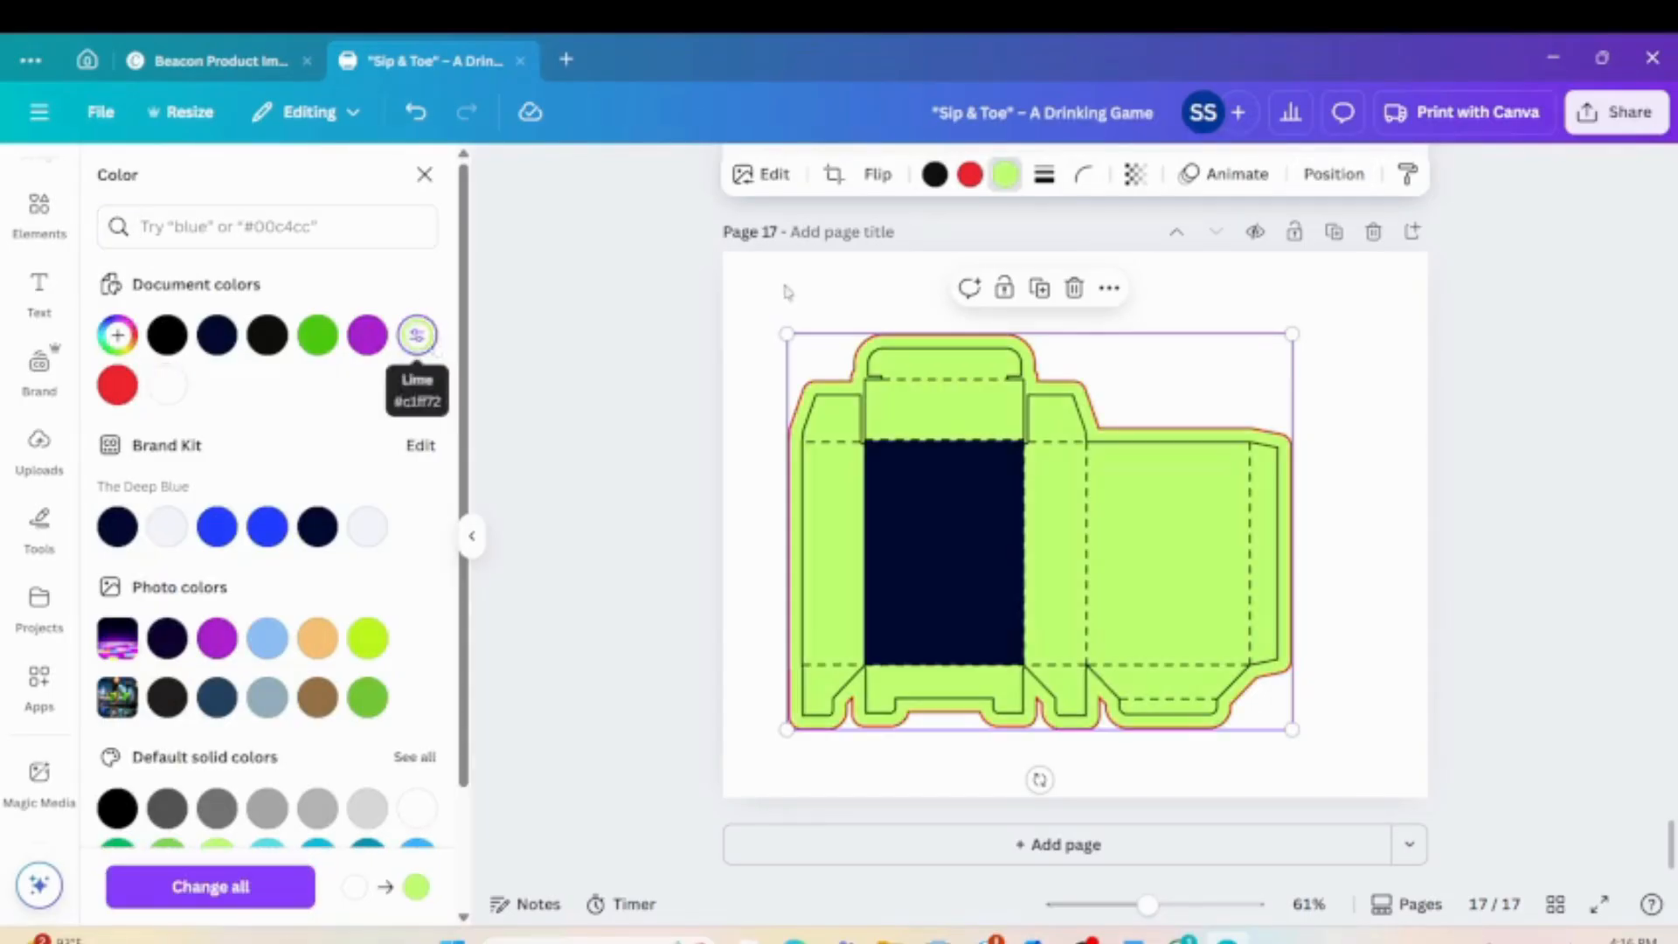
pyautogui.click(969, 175)
pyautogui.click(318, 338)
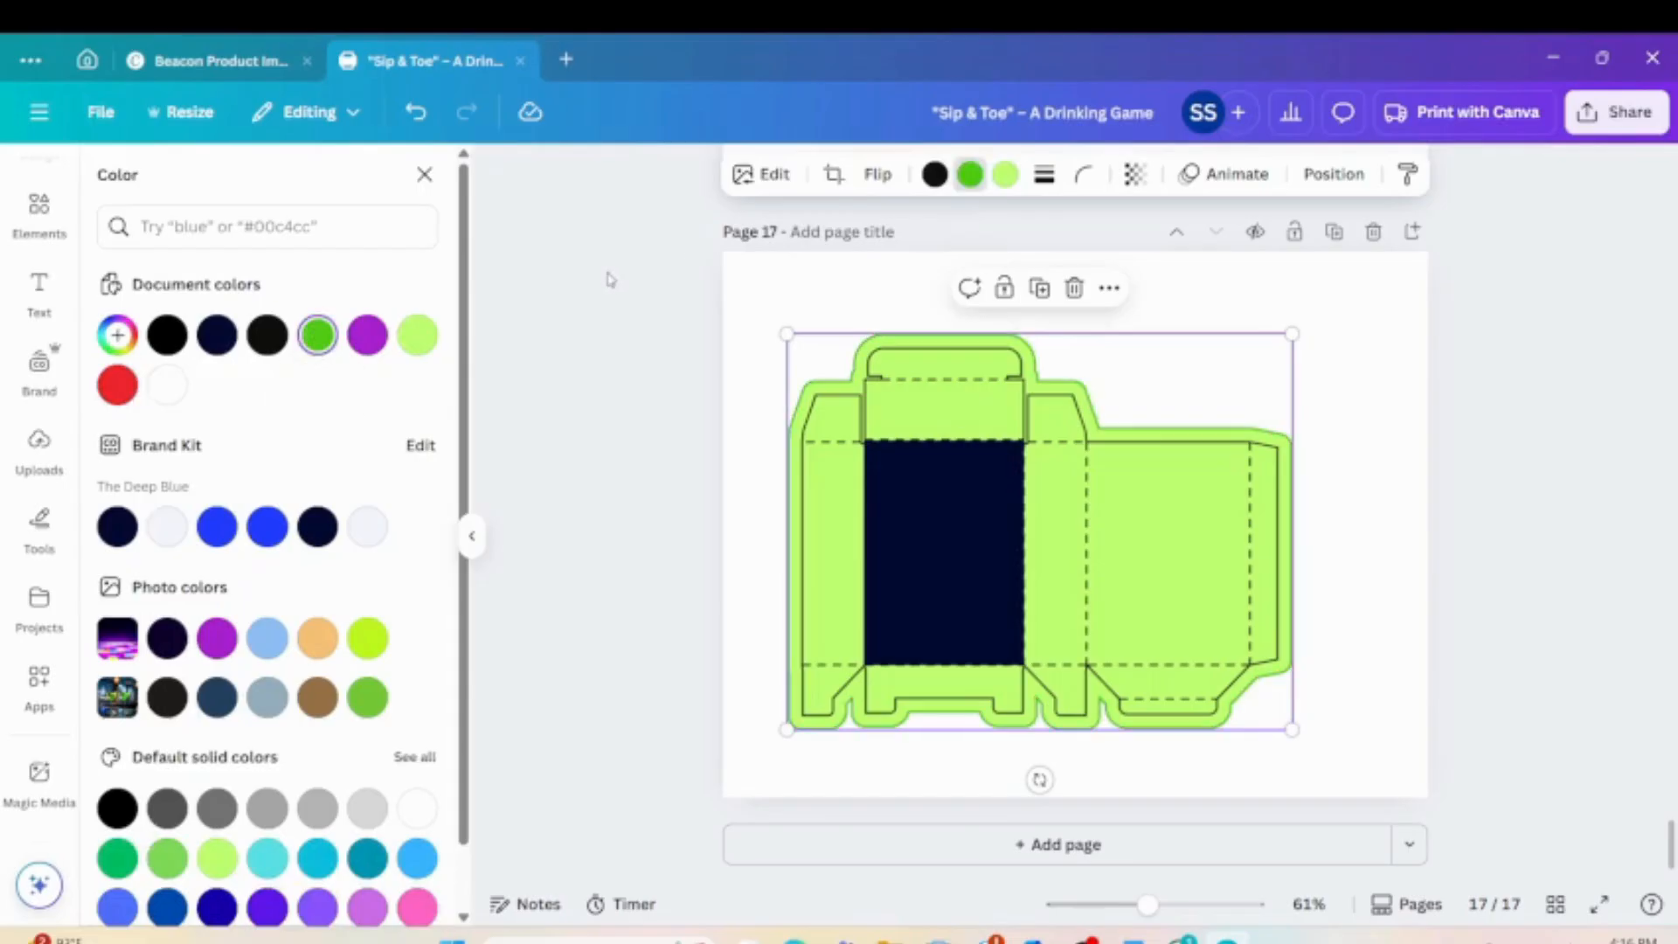
pyautogui.click(935, 178)
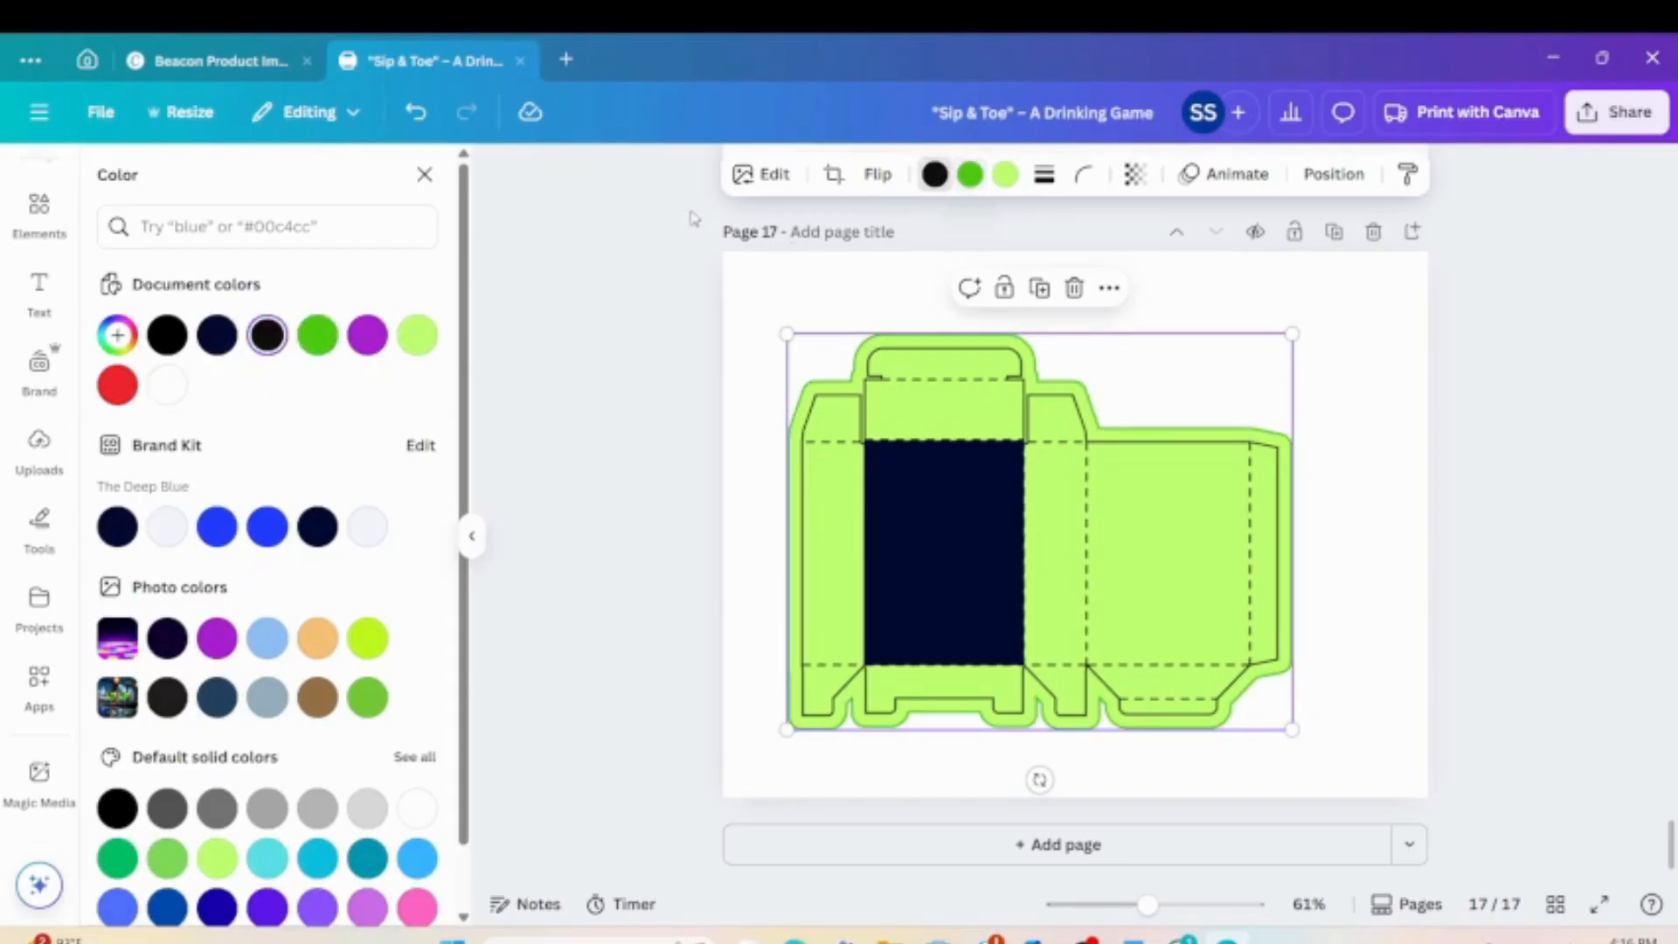
pyautogui.click(315, 339)
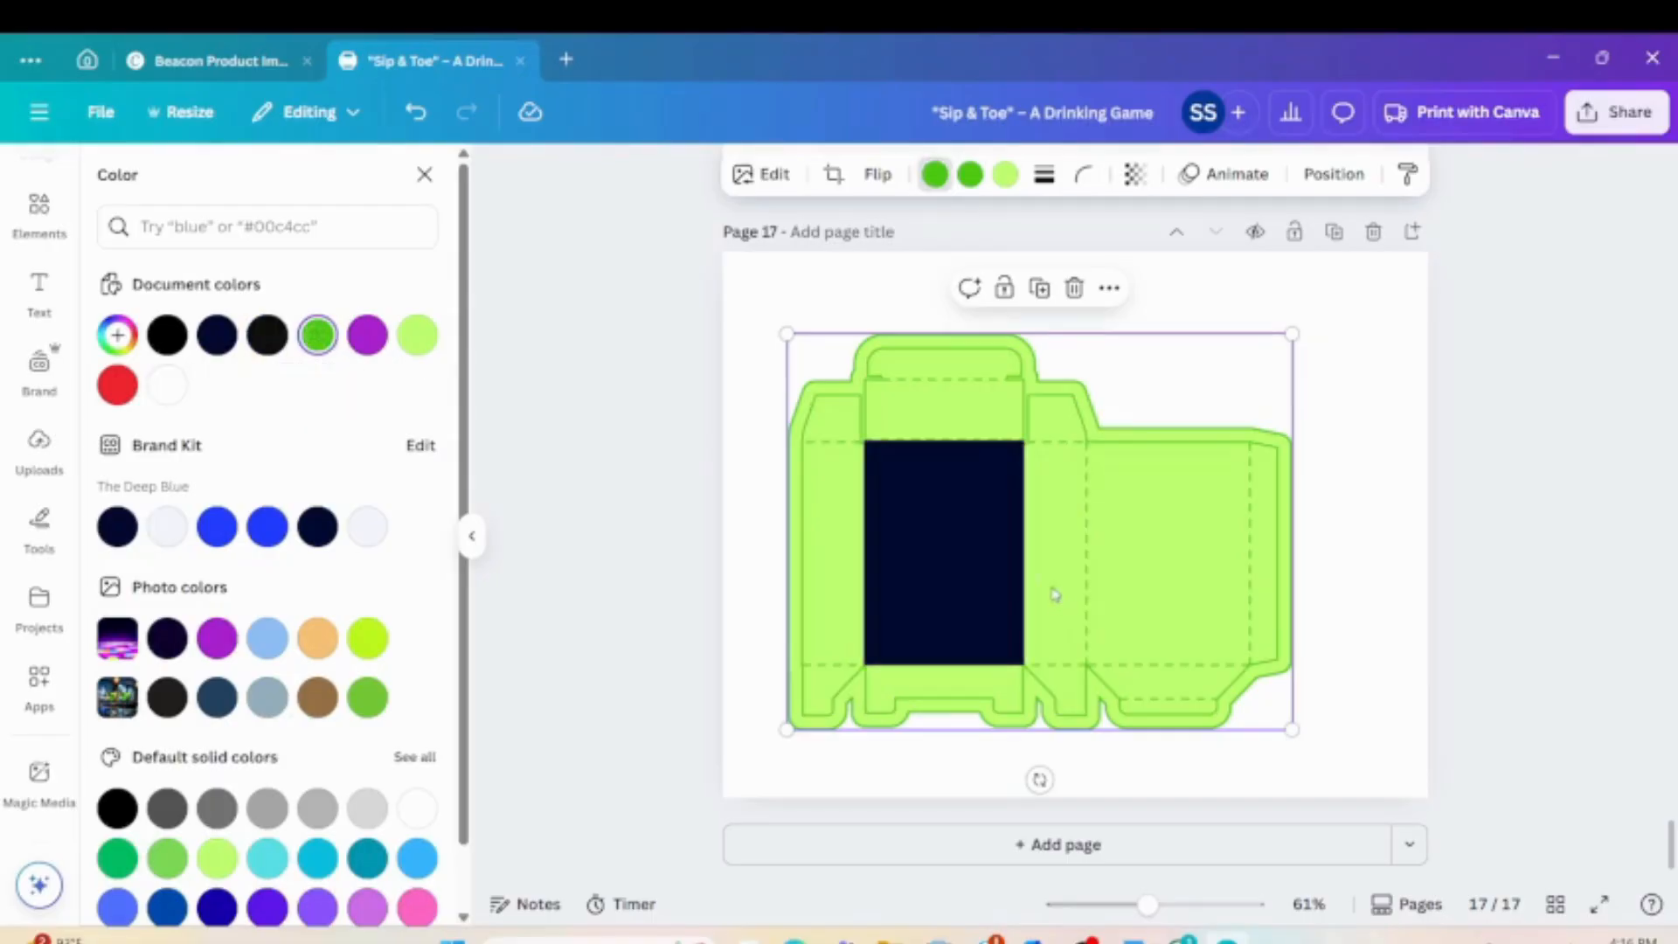
pyautogui.click(953, 524)
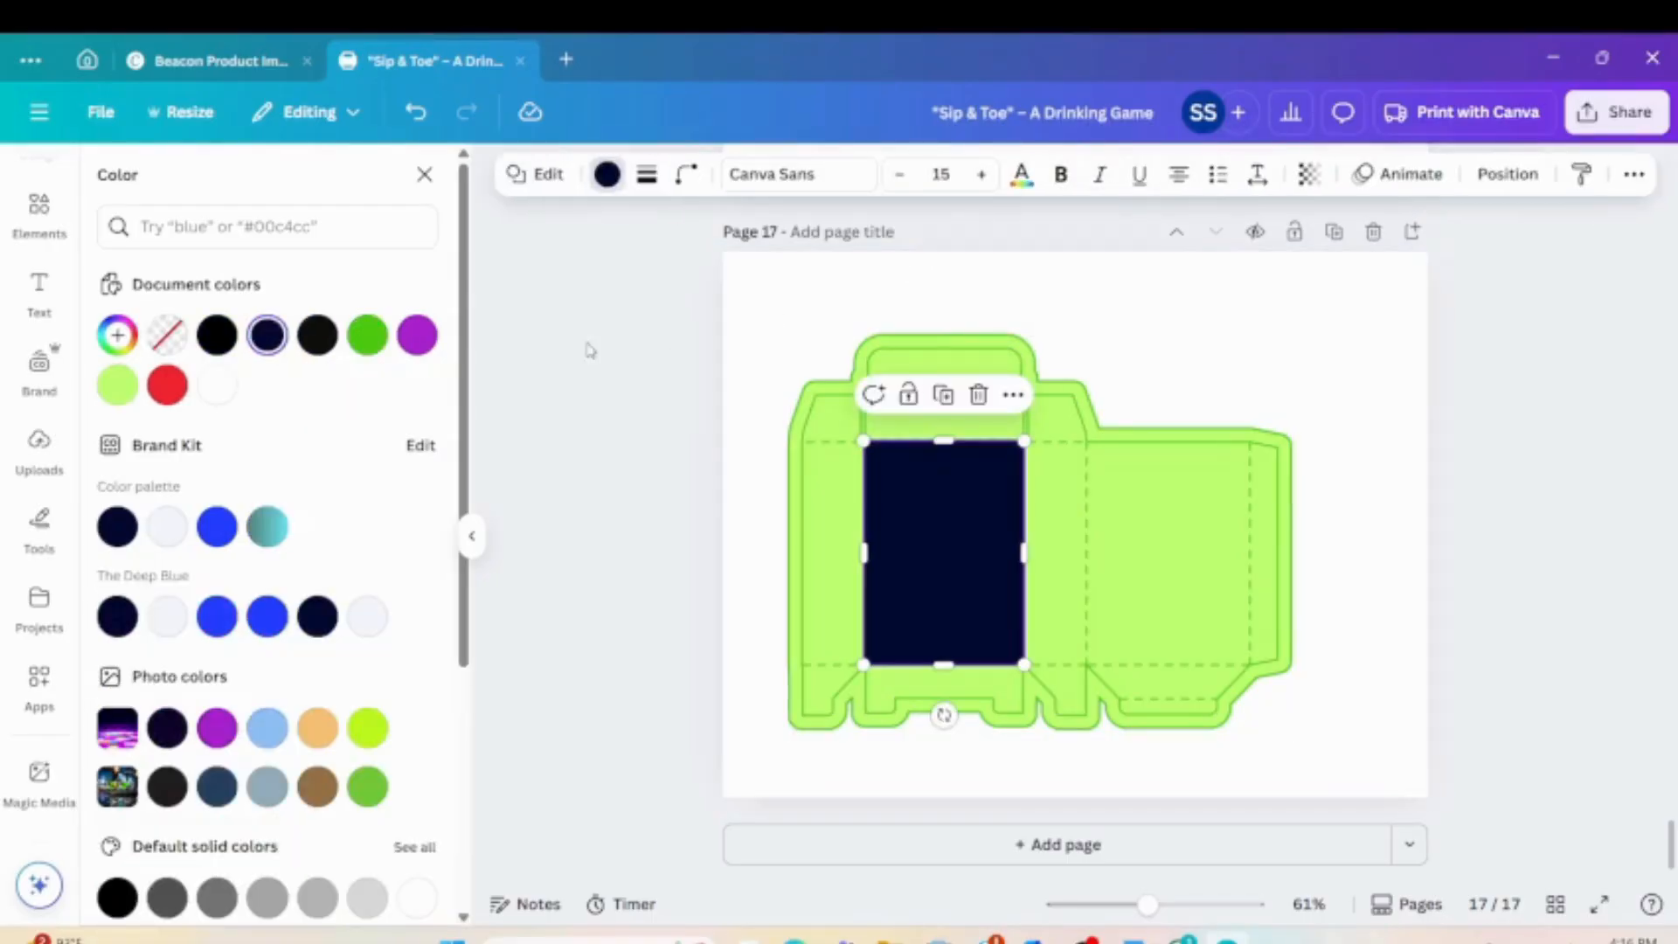
pyautogui.click(119, 387)
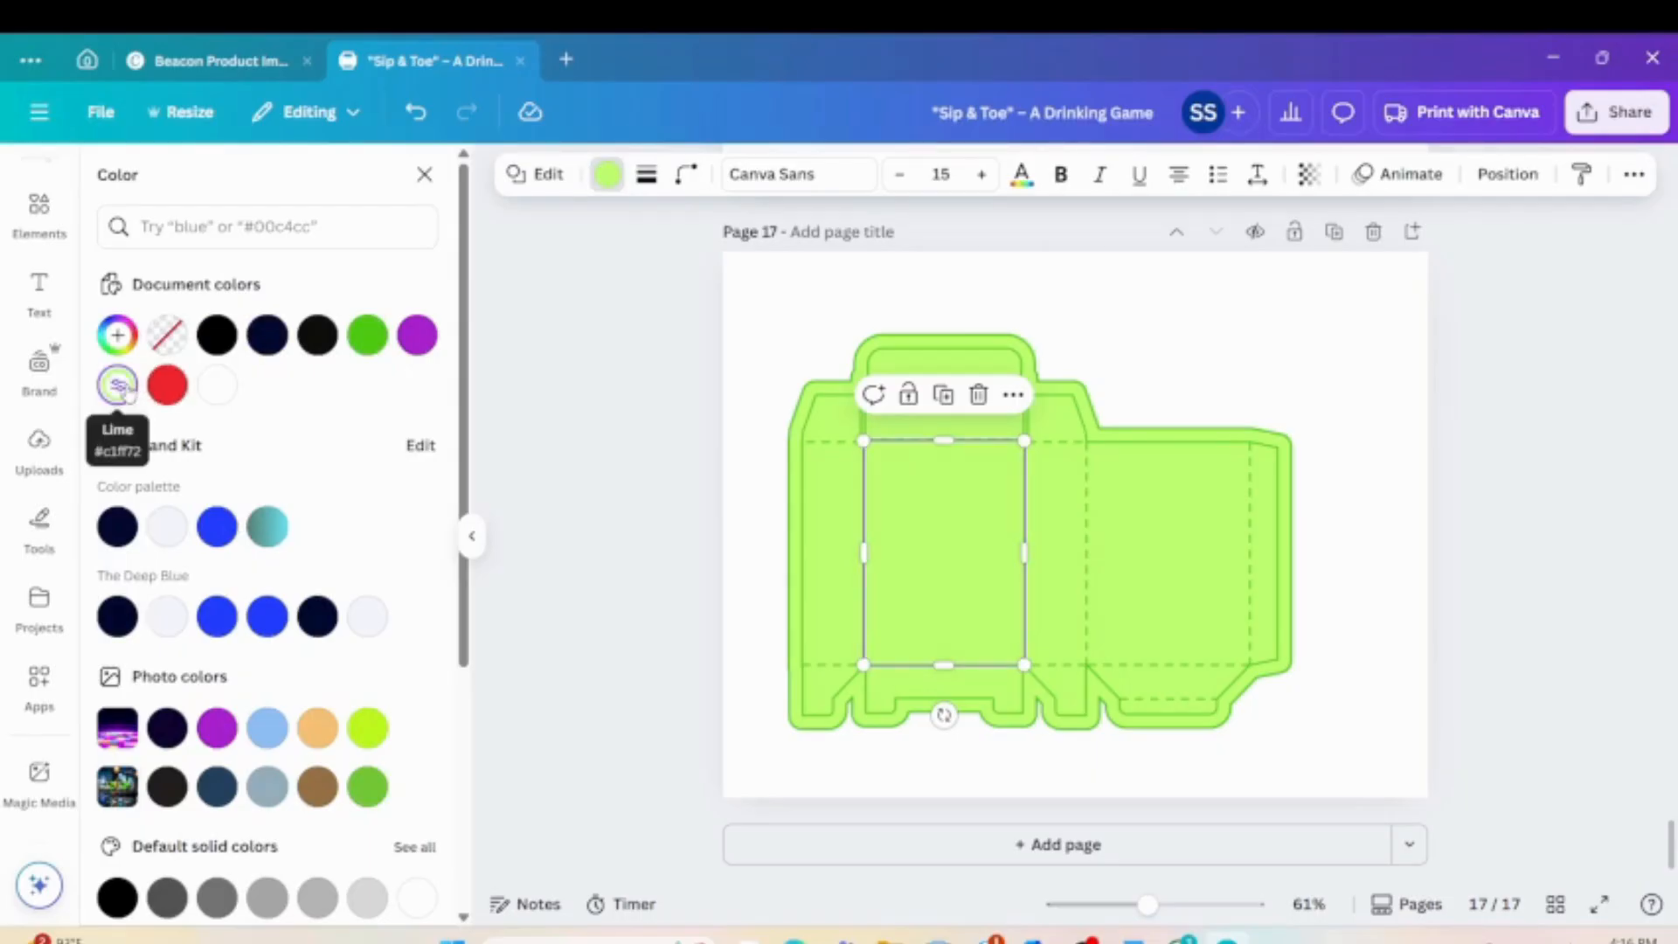
# Add the recently used neon dance-floor image and crop it to the colorful tiles over the panel above the front panel.
pyautogui.click(28, 218)
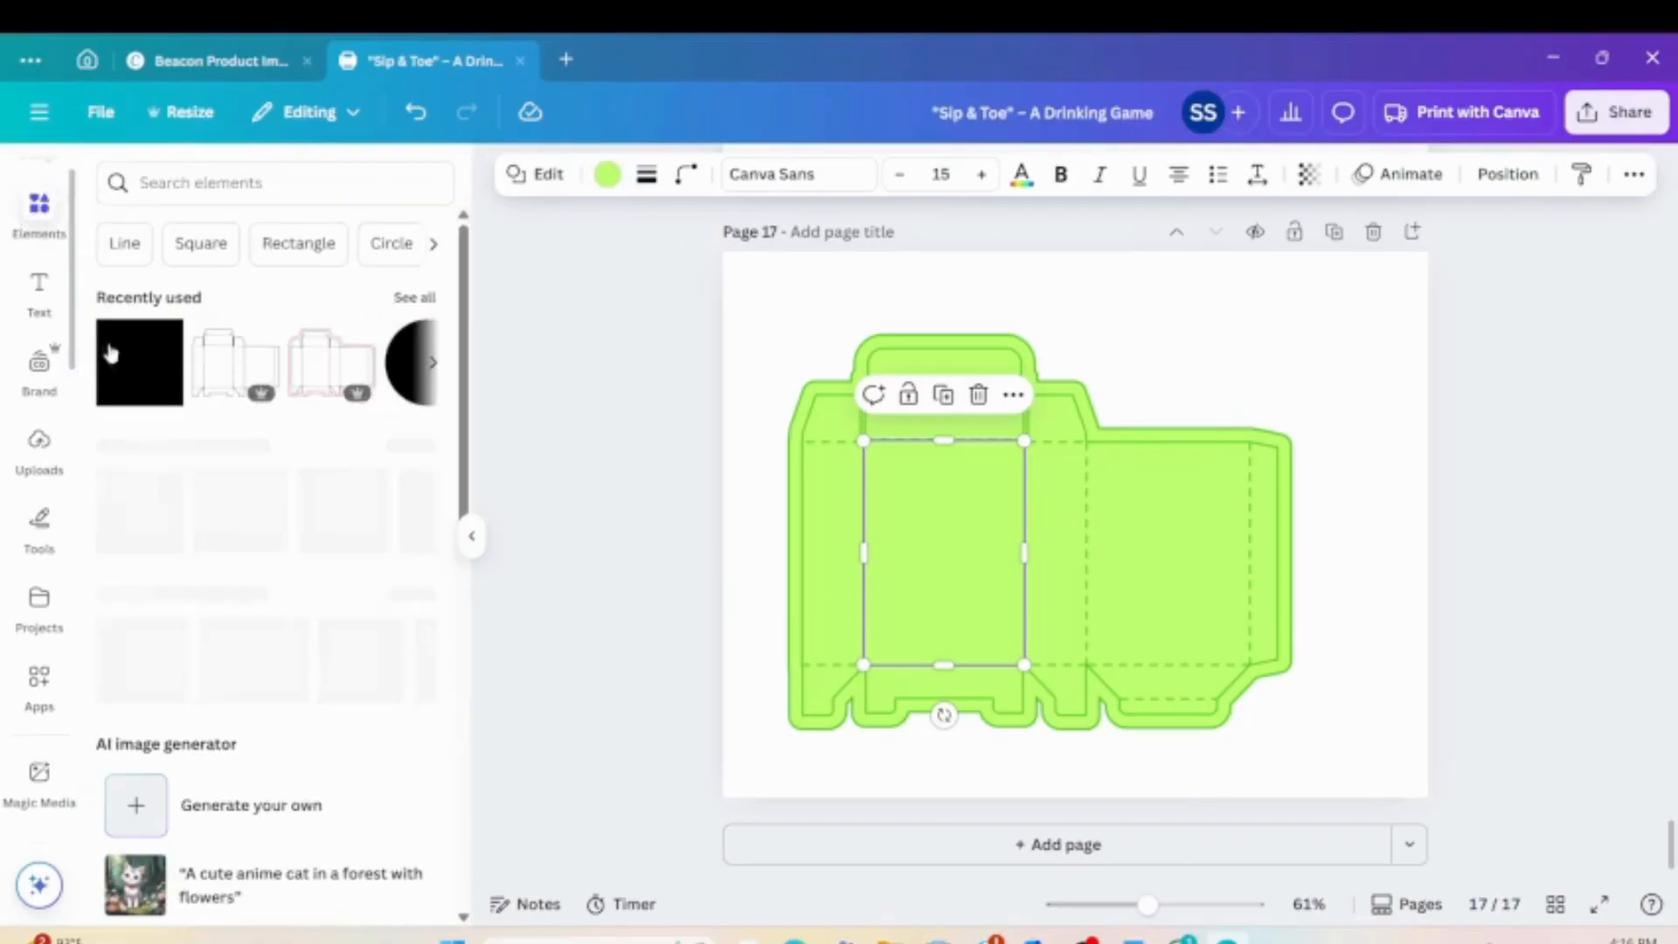
pyautogui.click(411, 298)
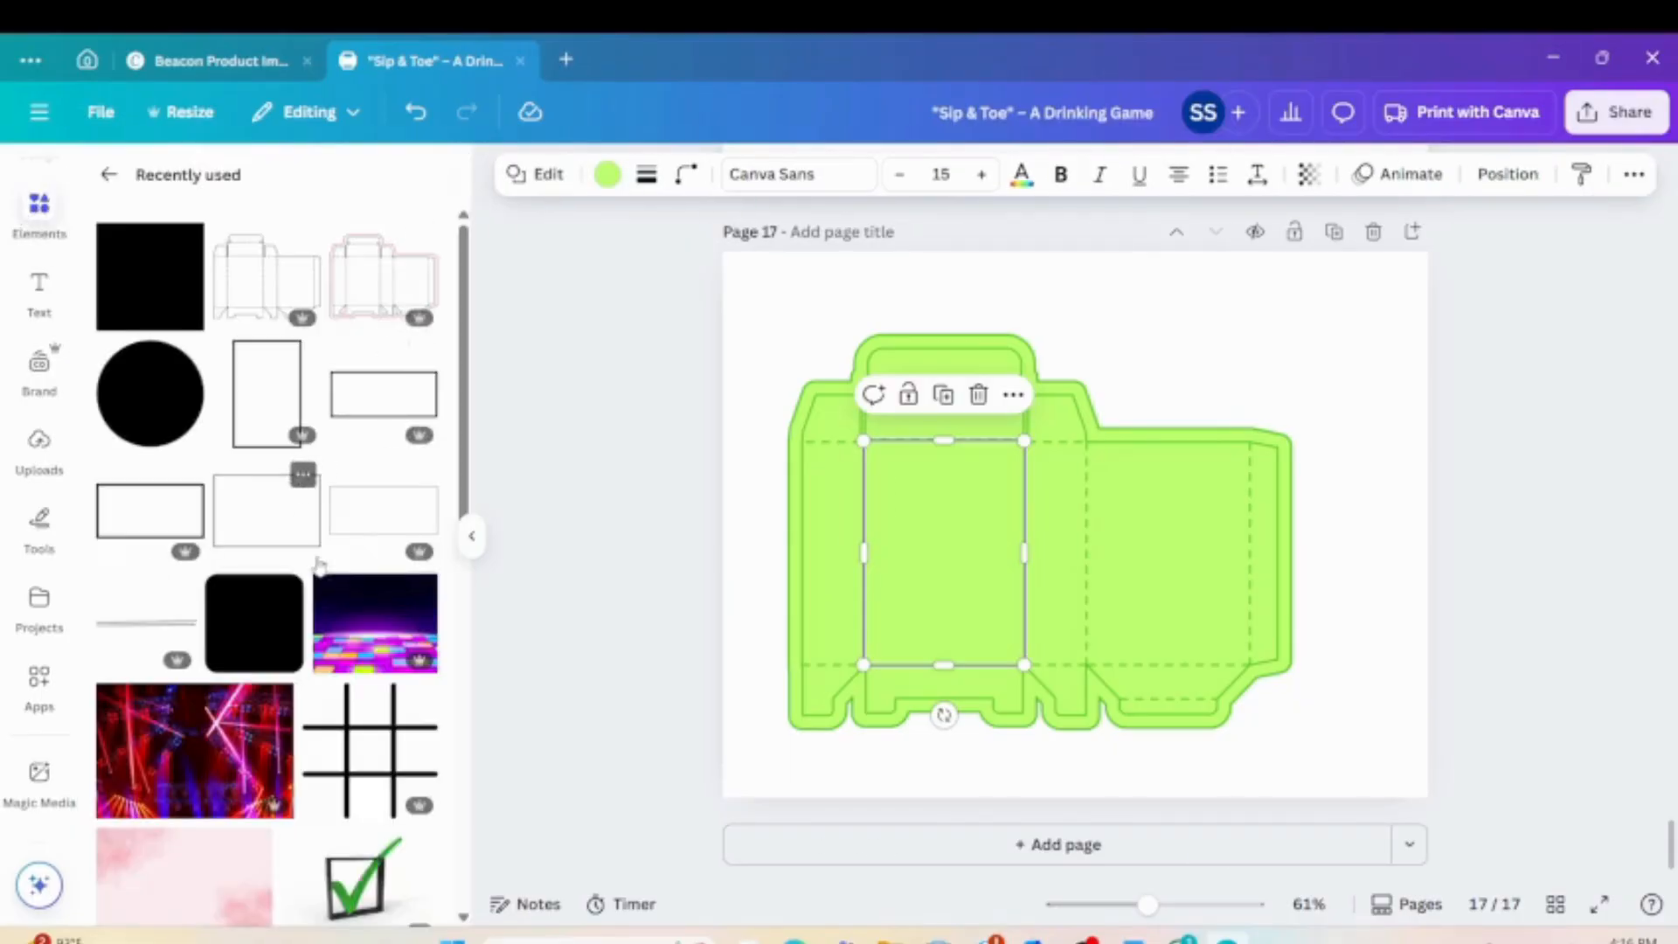
pyautogui.click(323, 663)
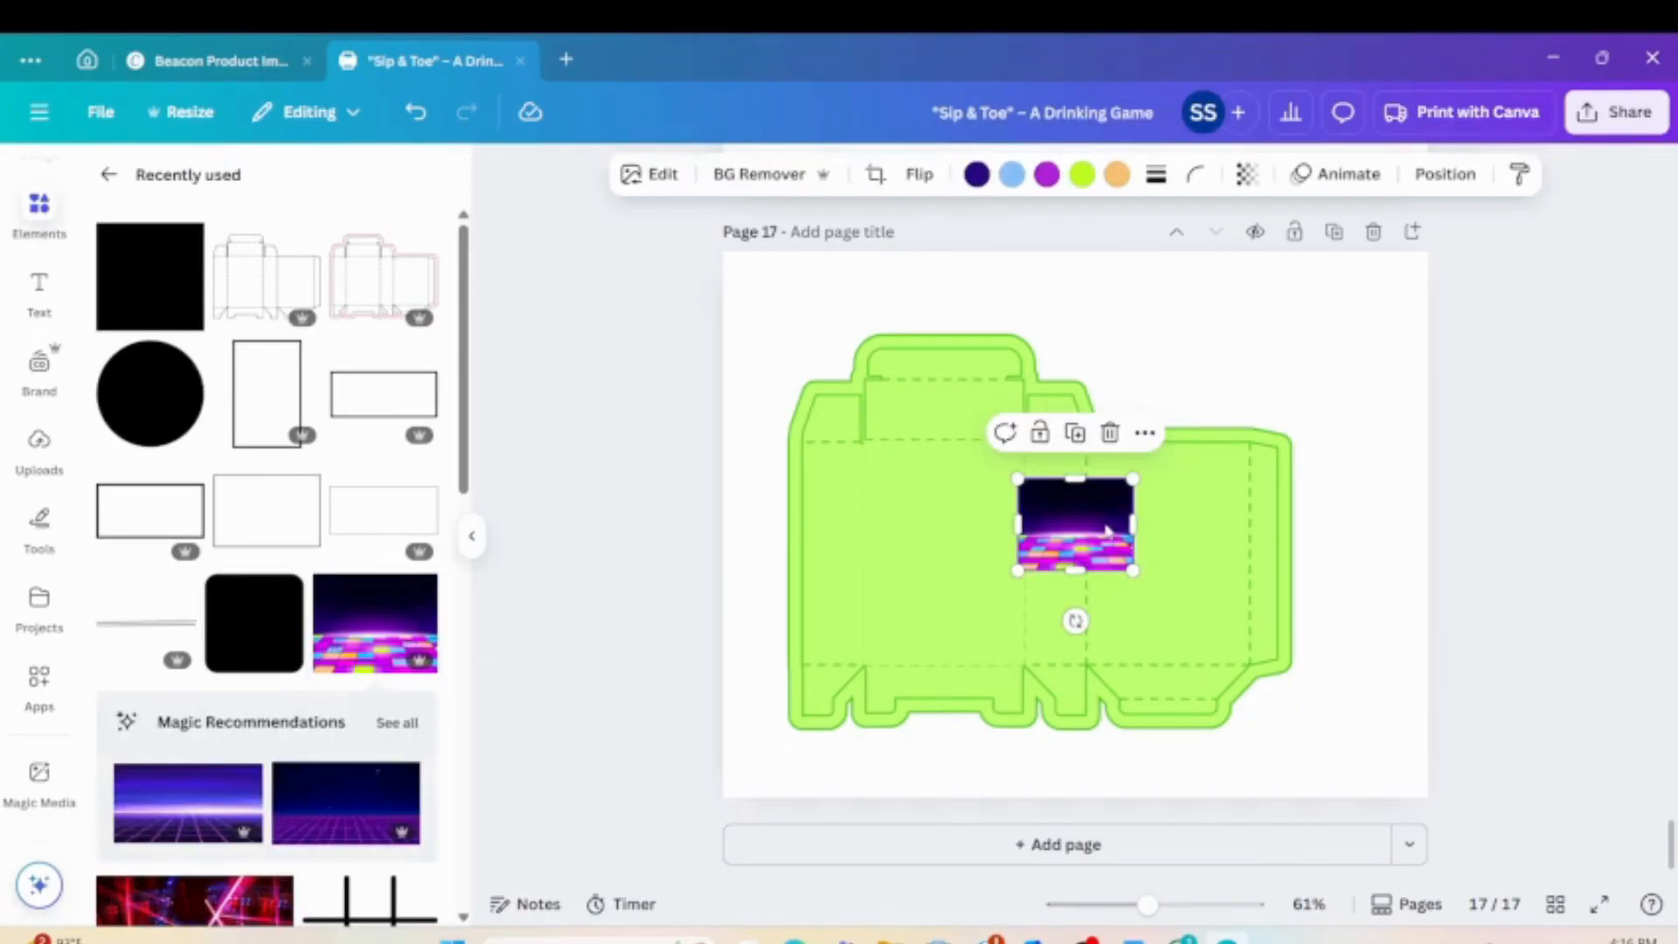
pyautogui.moveTo(1075, 497); pyautogui.dragTo(937, 434)
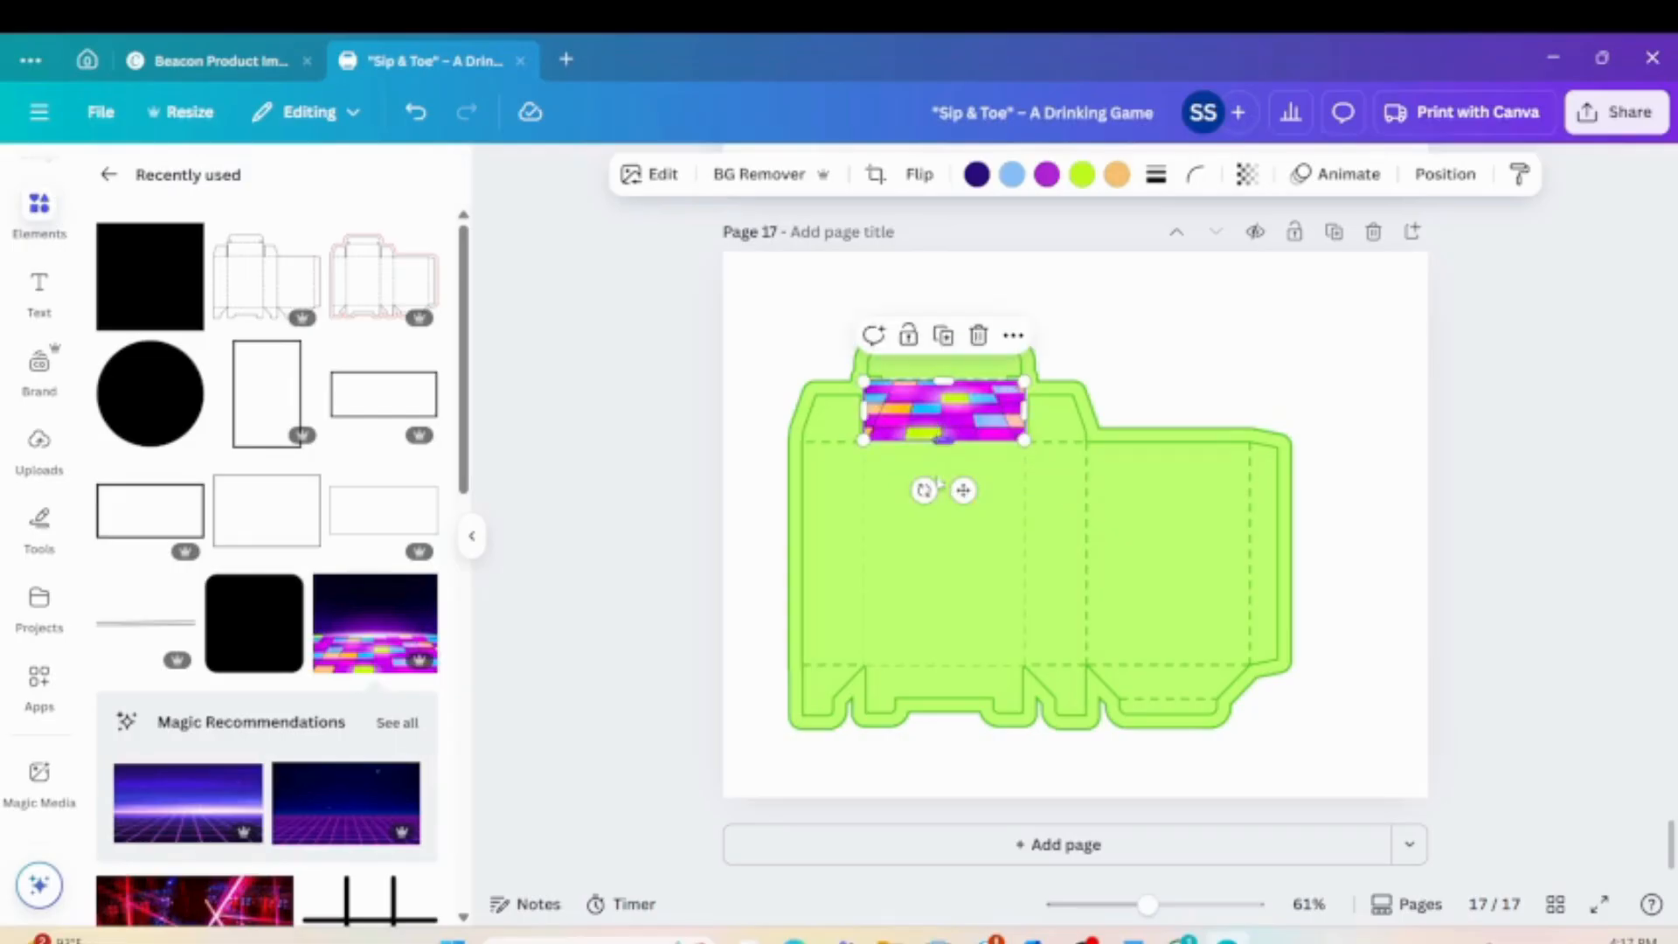
pyautogui.click(931, 535)
pyautogui.scroll(-5, 297, 564)
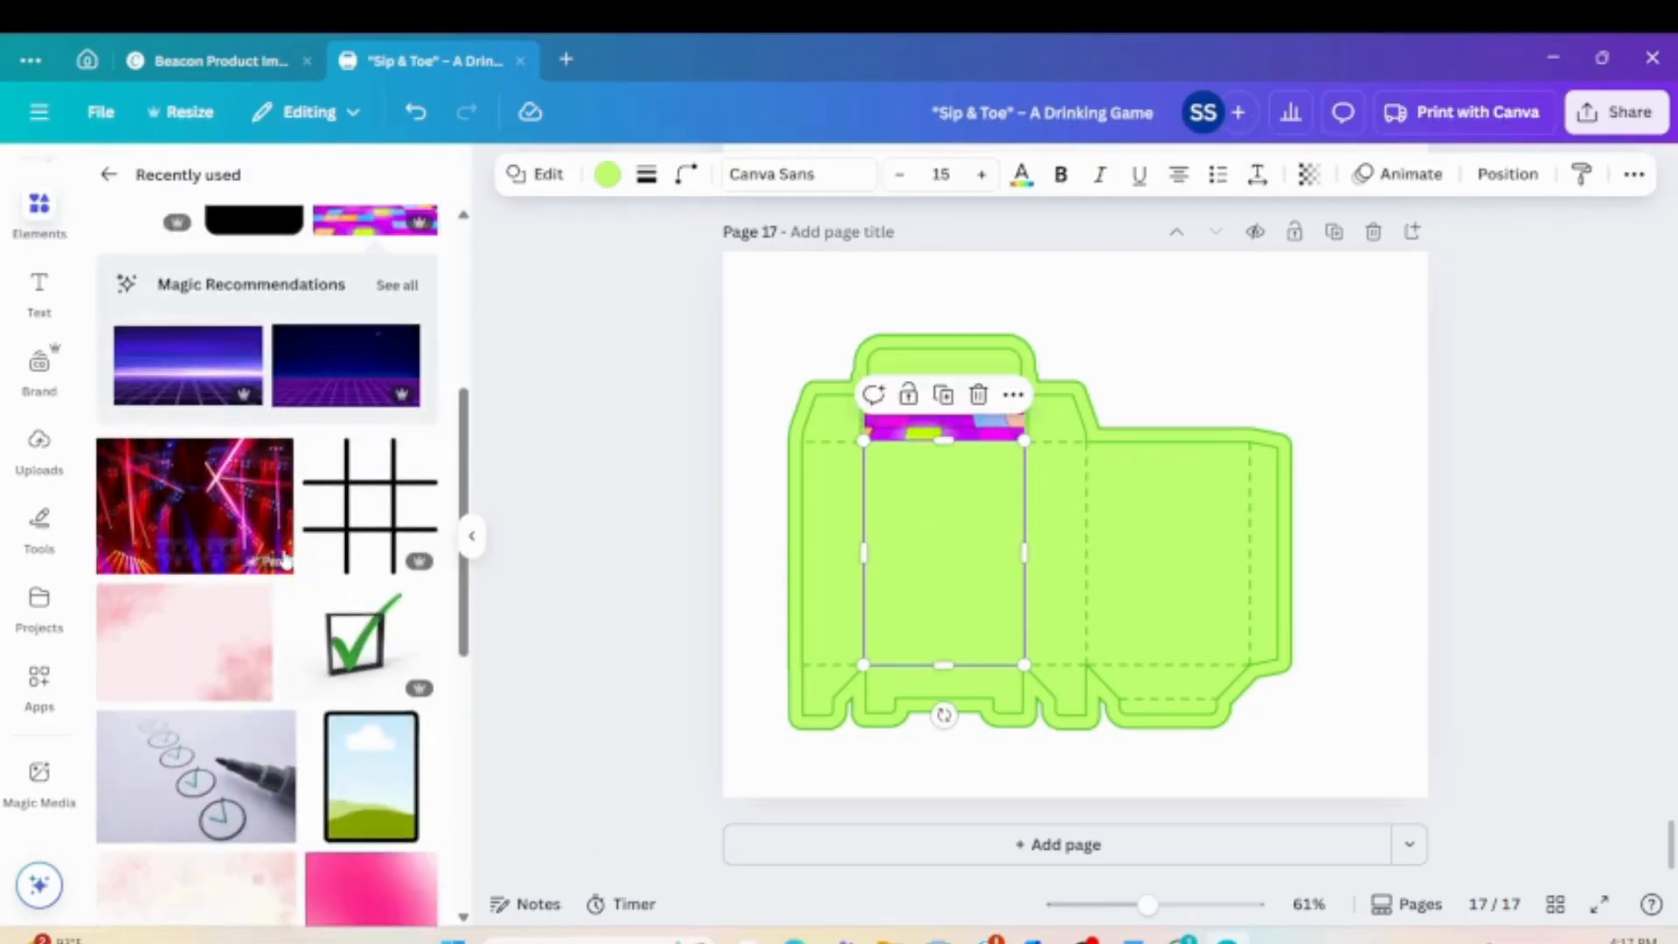
pyautogui.scroll(5, 295, 560)
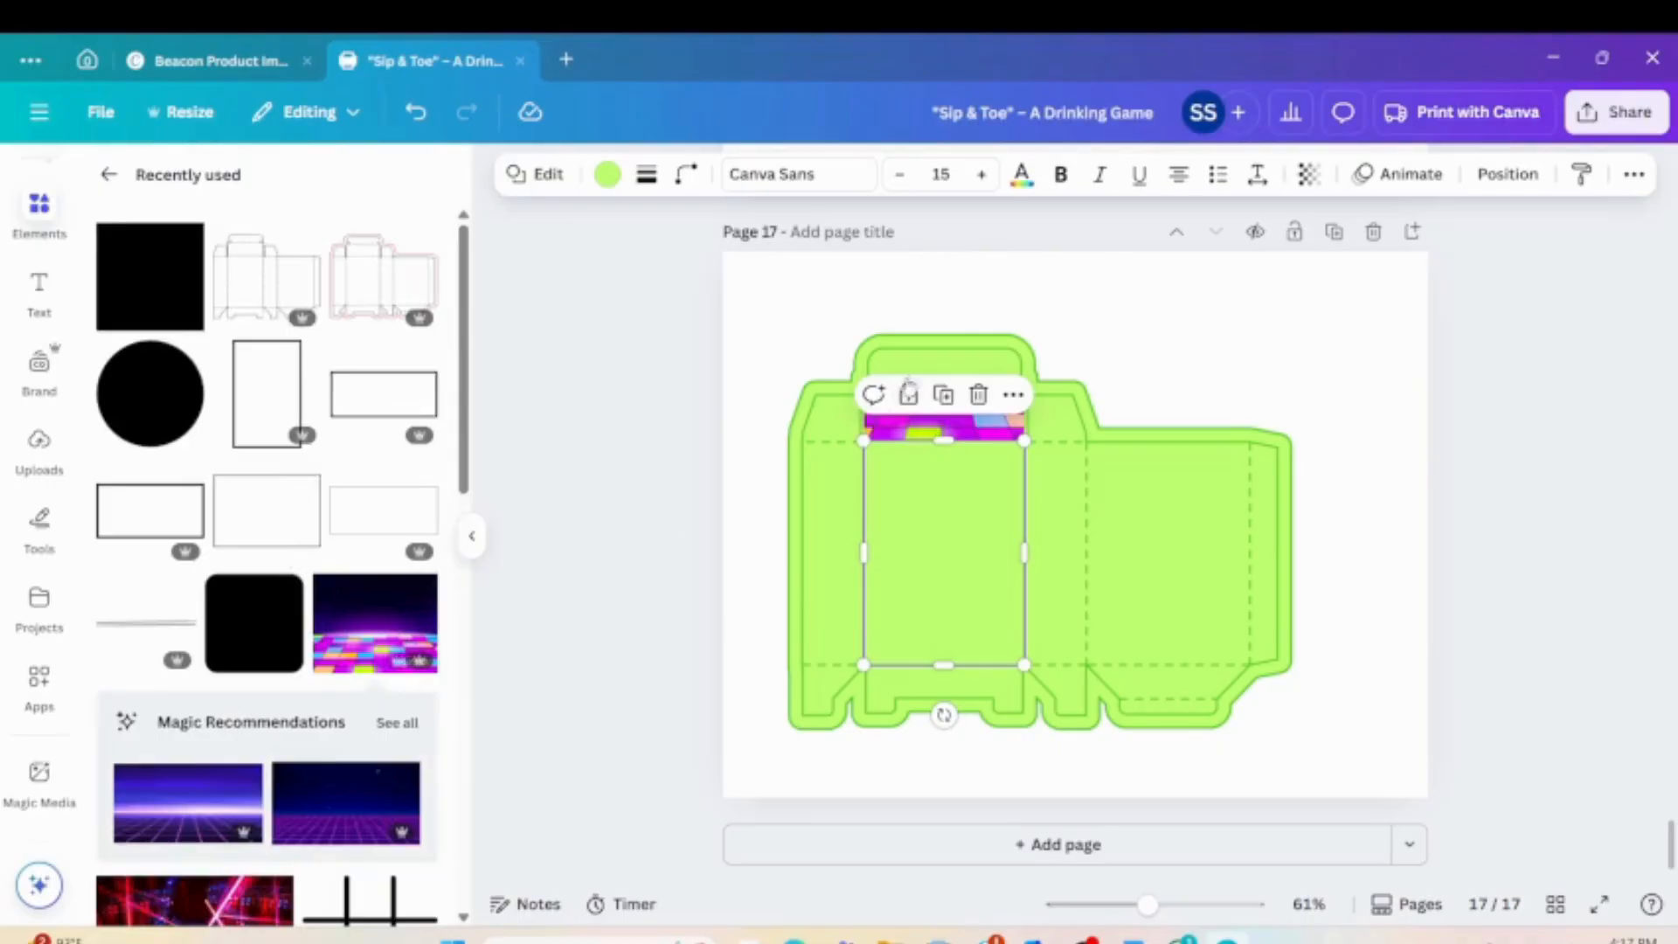
pyautogui.moveTo(937, 413); pyautogui.dragTo(948, 424)
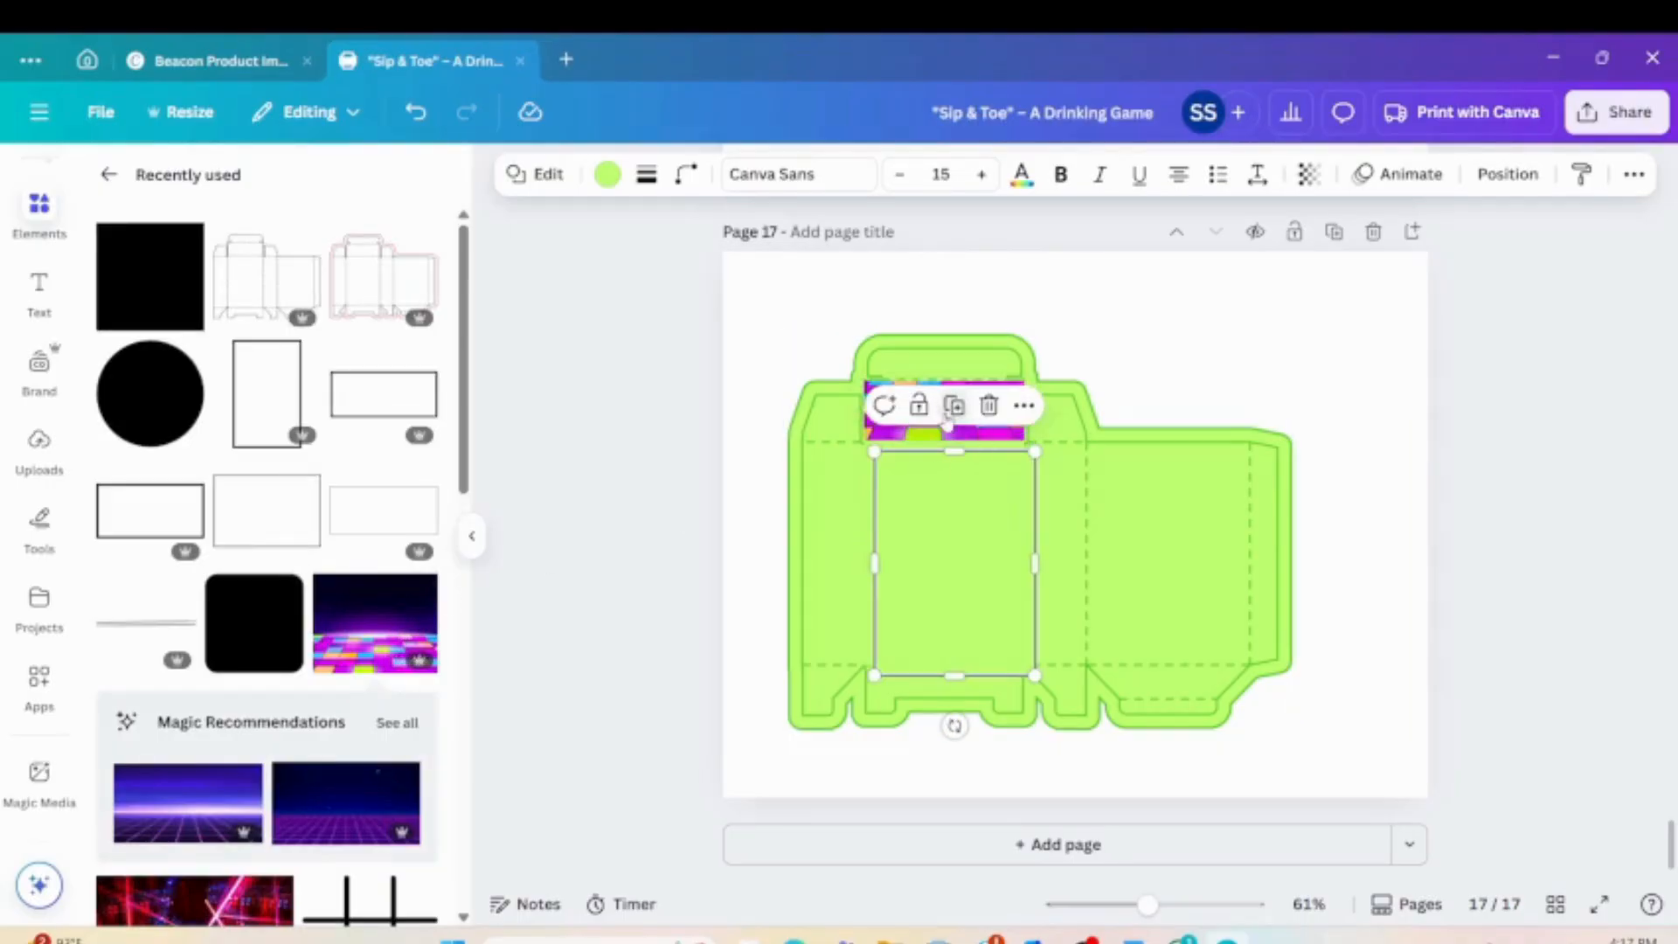
pyautogui.click(989, 405)
# Duplicate the dance-floor strip, rotate it upright to fit the template's left side panel, and copy it onto the side panel right of the front.
pyautogui.click(956, 384)
pyautogui.click(942, 336)
pyautogui.moveTo(948, 415); pyautogui.dragTo(877, 480)
pyautogui.moveTo(862, 549); pyautogui.dragTo(708, 449)
pyautogui.moveTo(892, 473); pyautogui.dragTo(844, 523)
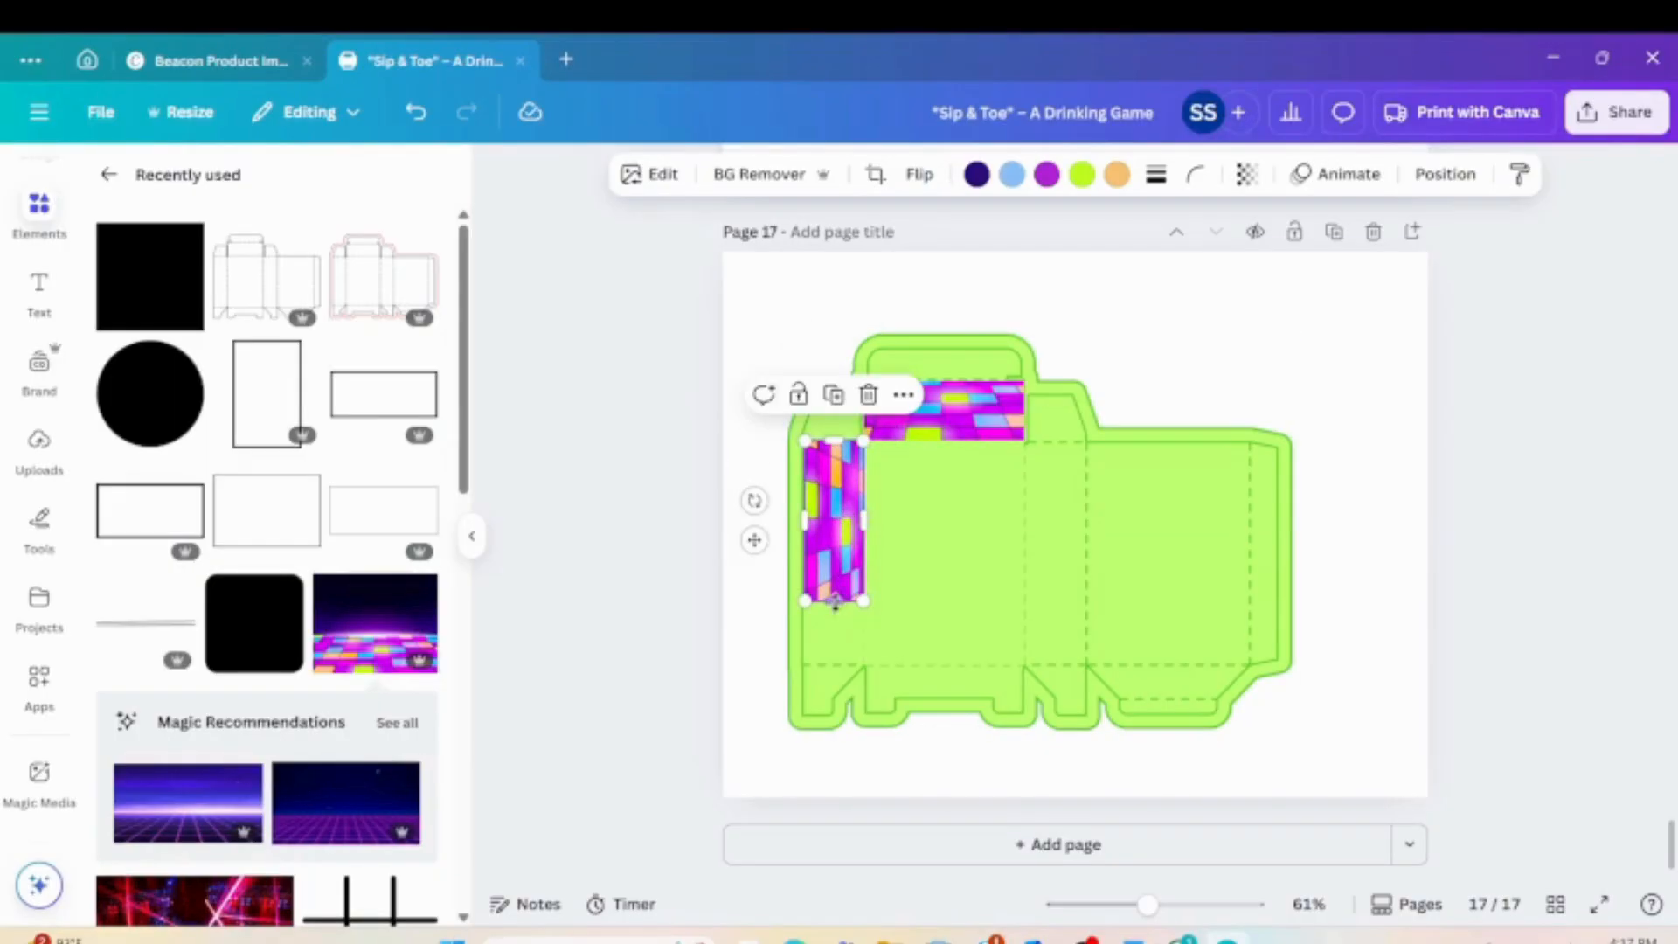
pyautogui.moveTo(833, 607); pyautogui.dragTo(830, 662)
pyautogui.click(844, 405)
pyautogui.moveTo(839, 547); pyautogui.dragTo(1088, 552)
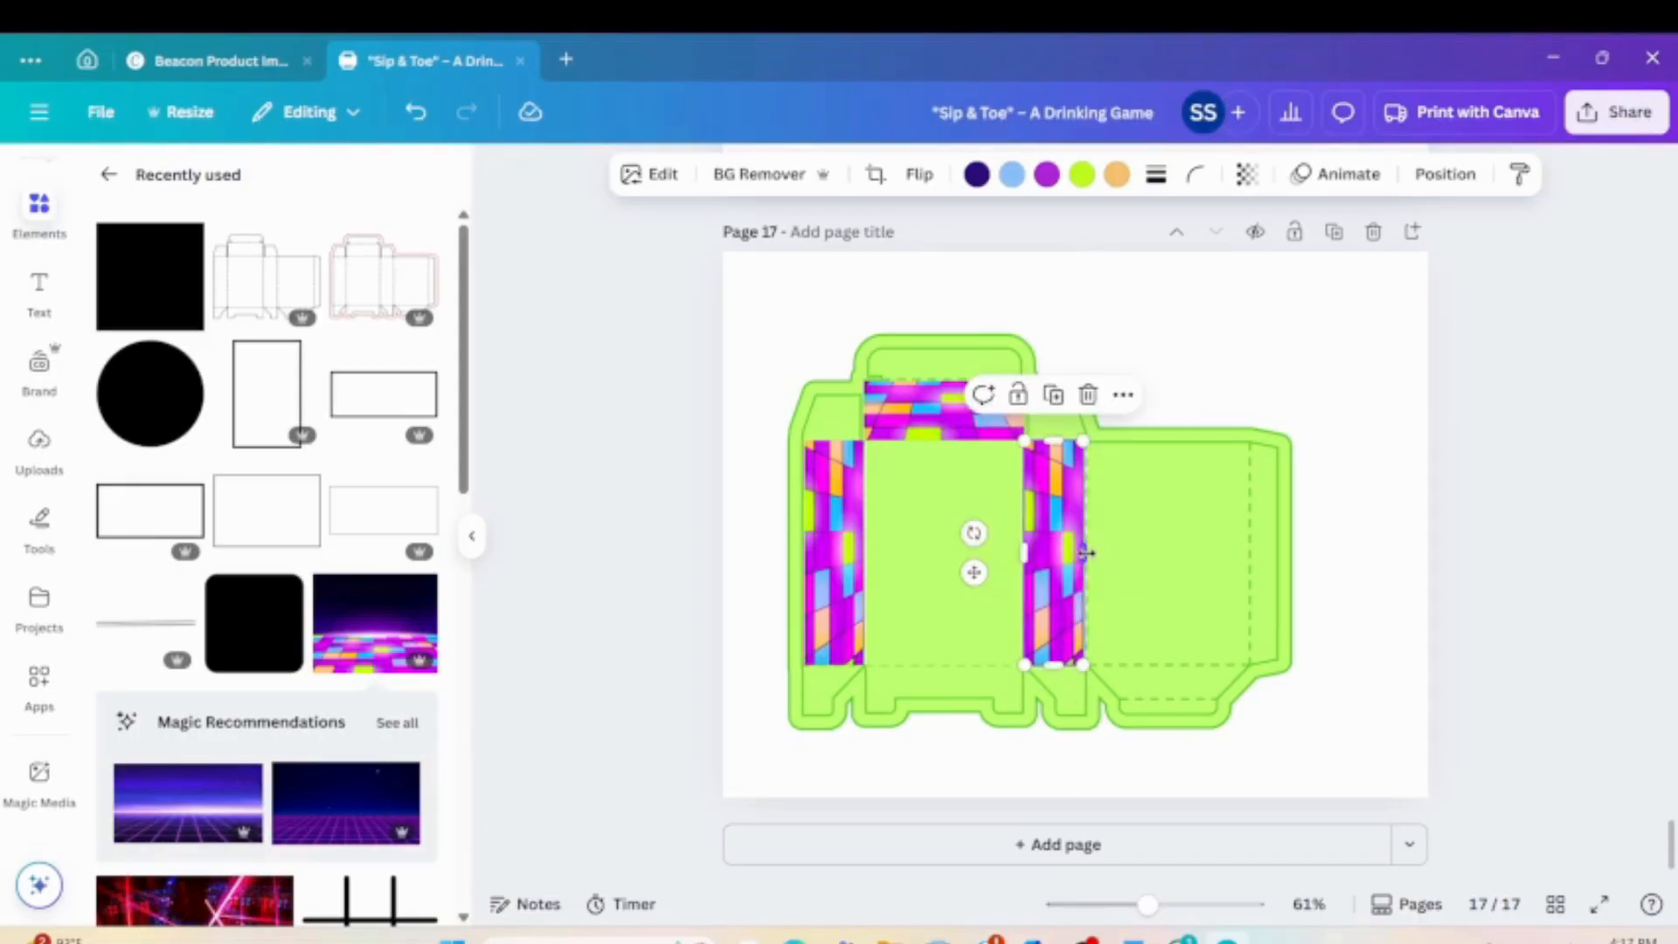
# Add the uploaded photo of two green cocktails to page 17 and remove its background.
pyautogui.click(923, 547)
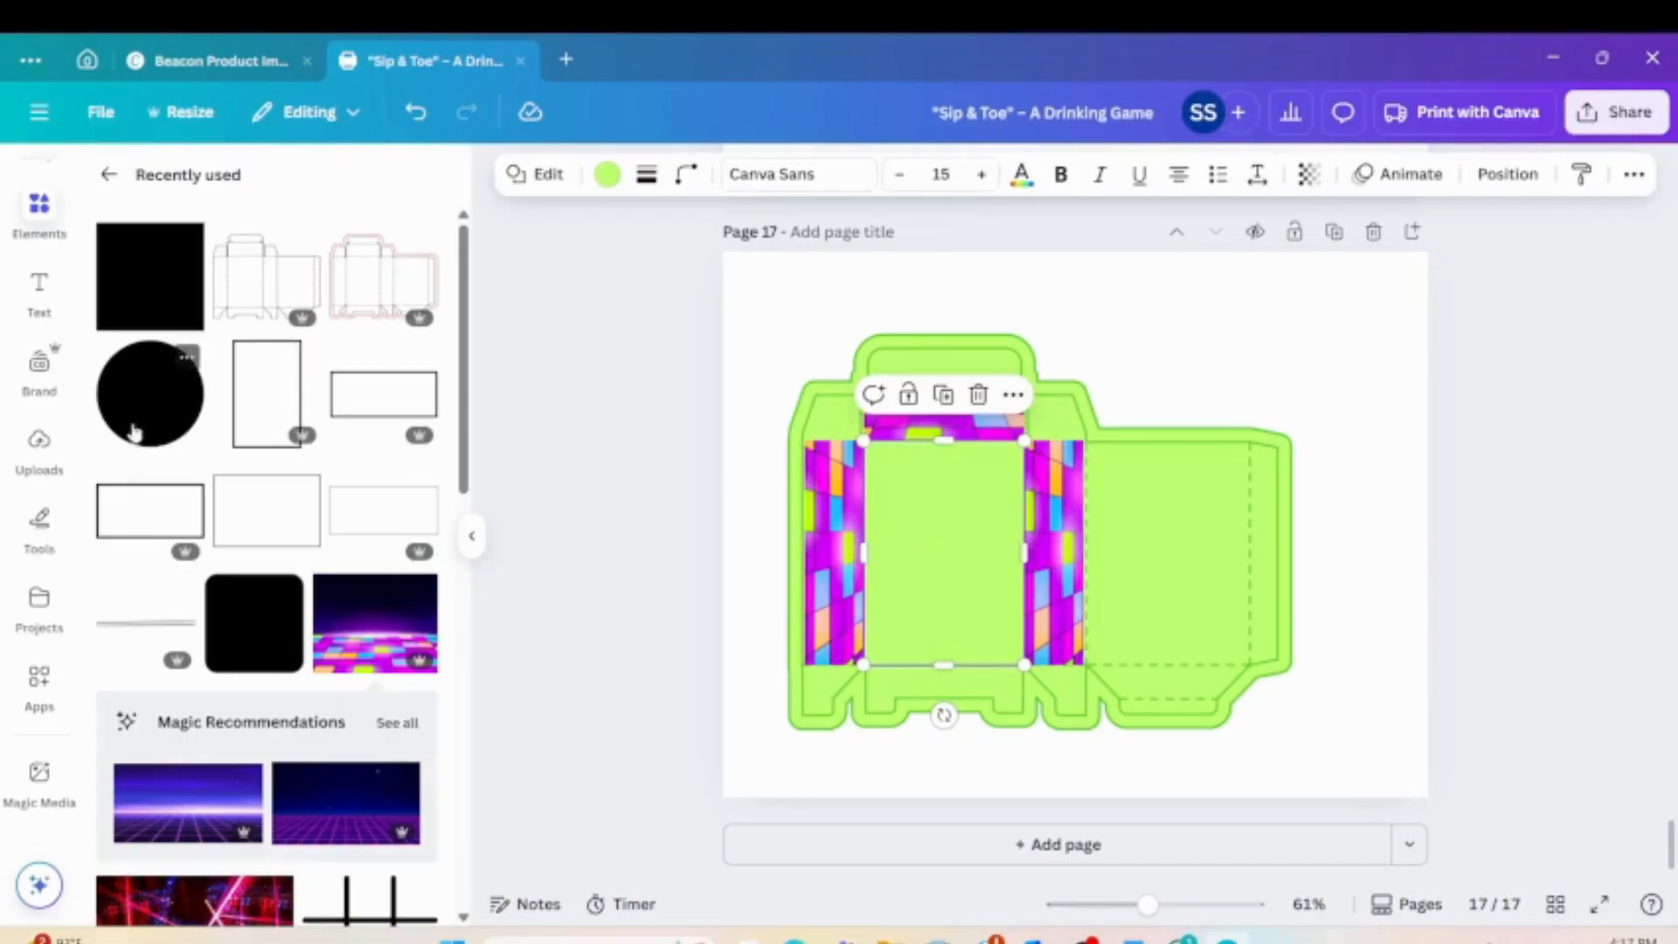
pyautogui.click(35, 473)
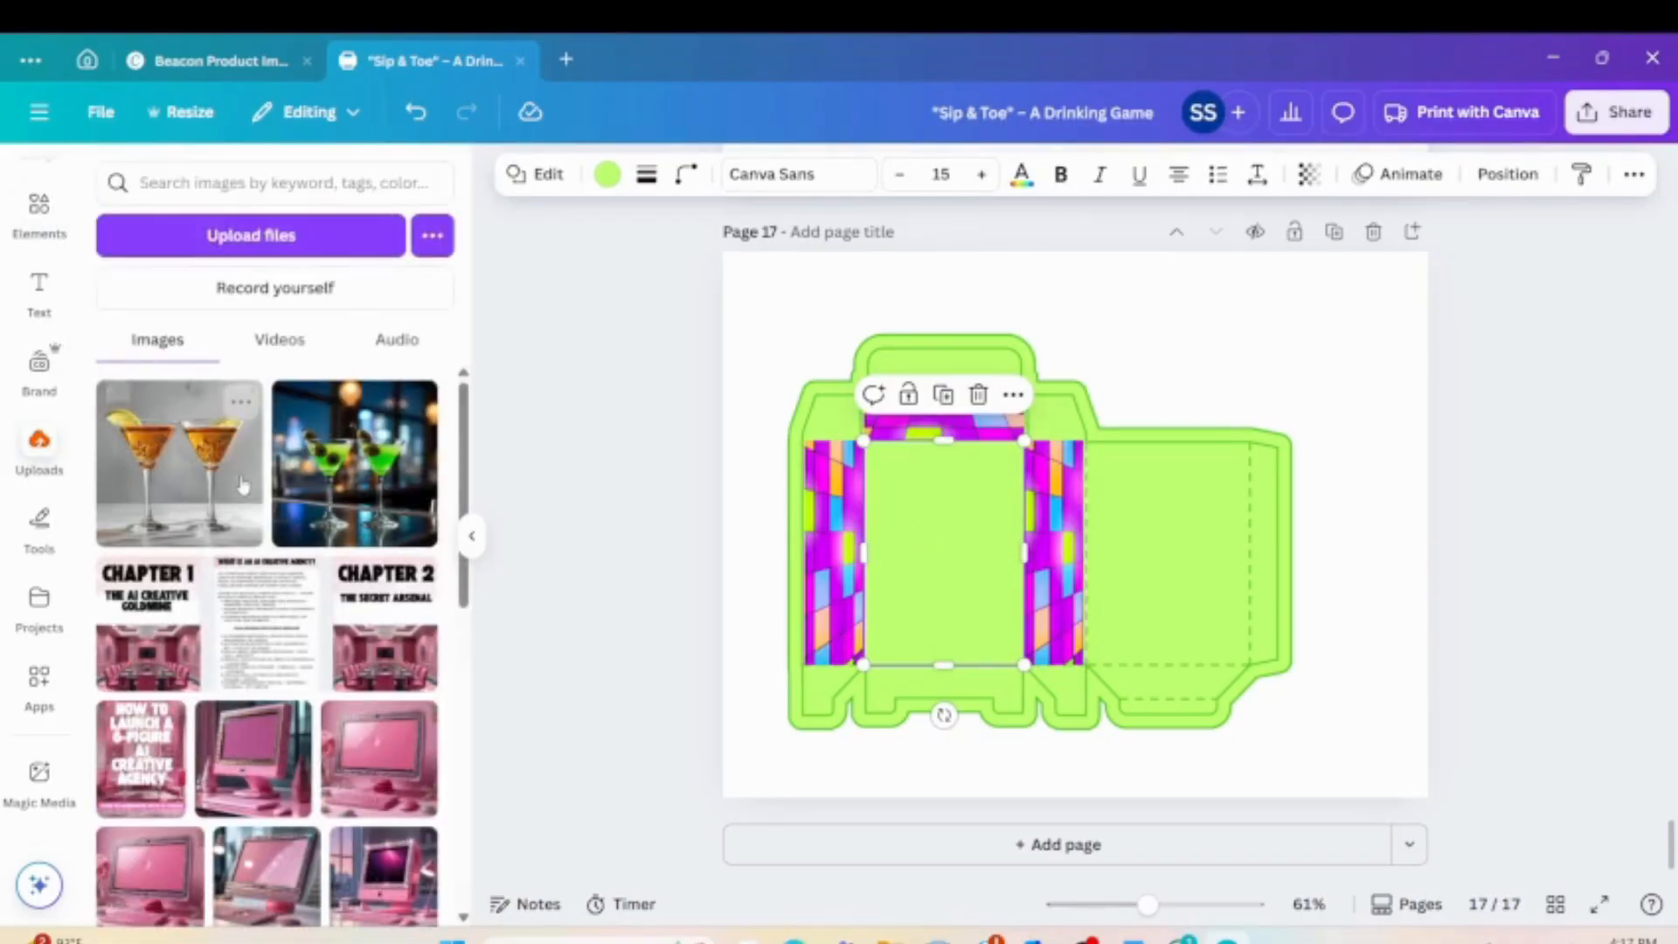
pyautogui.click(349, 489)
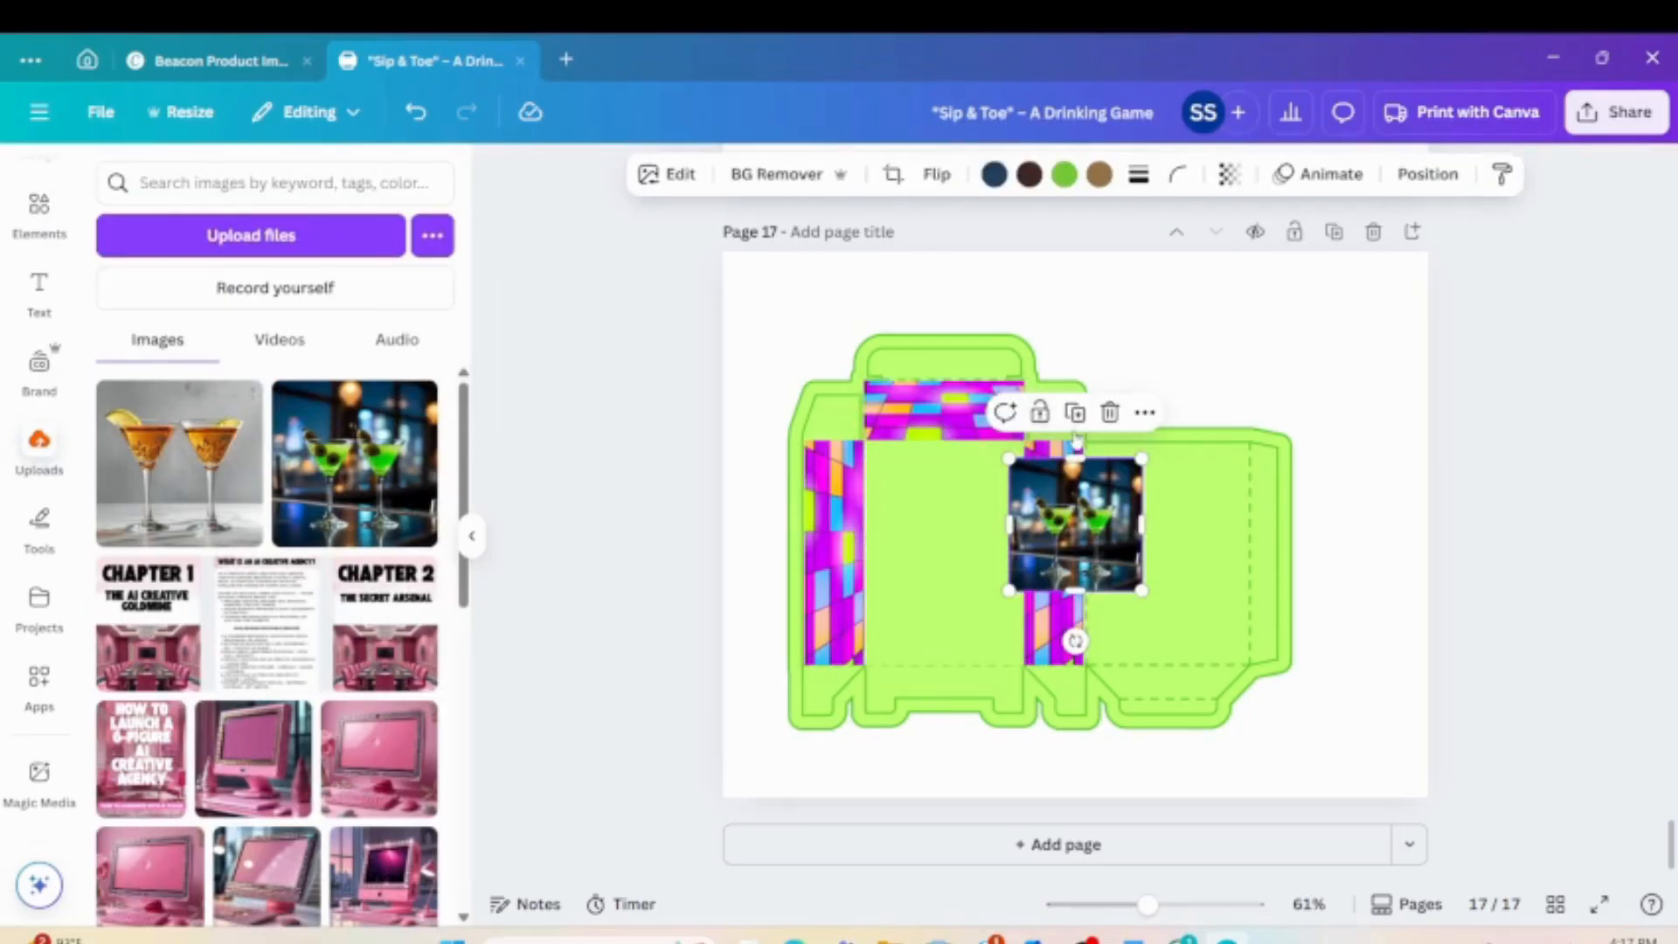
pyautogui.click(787, 174)
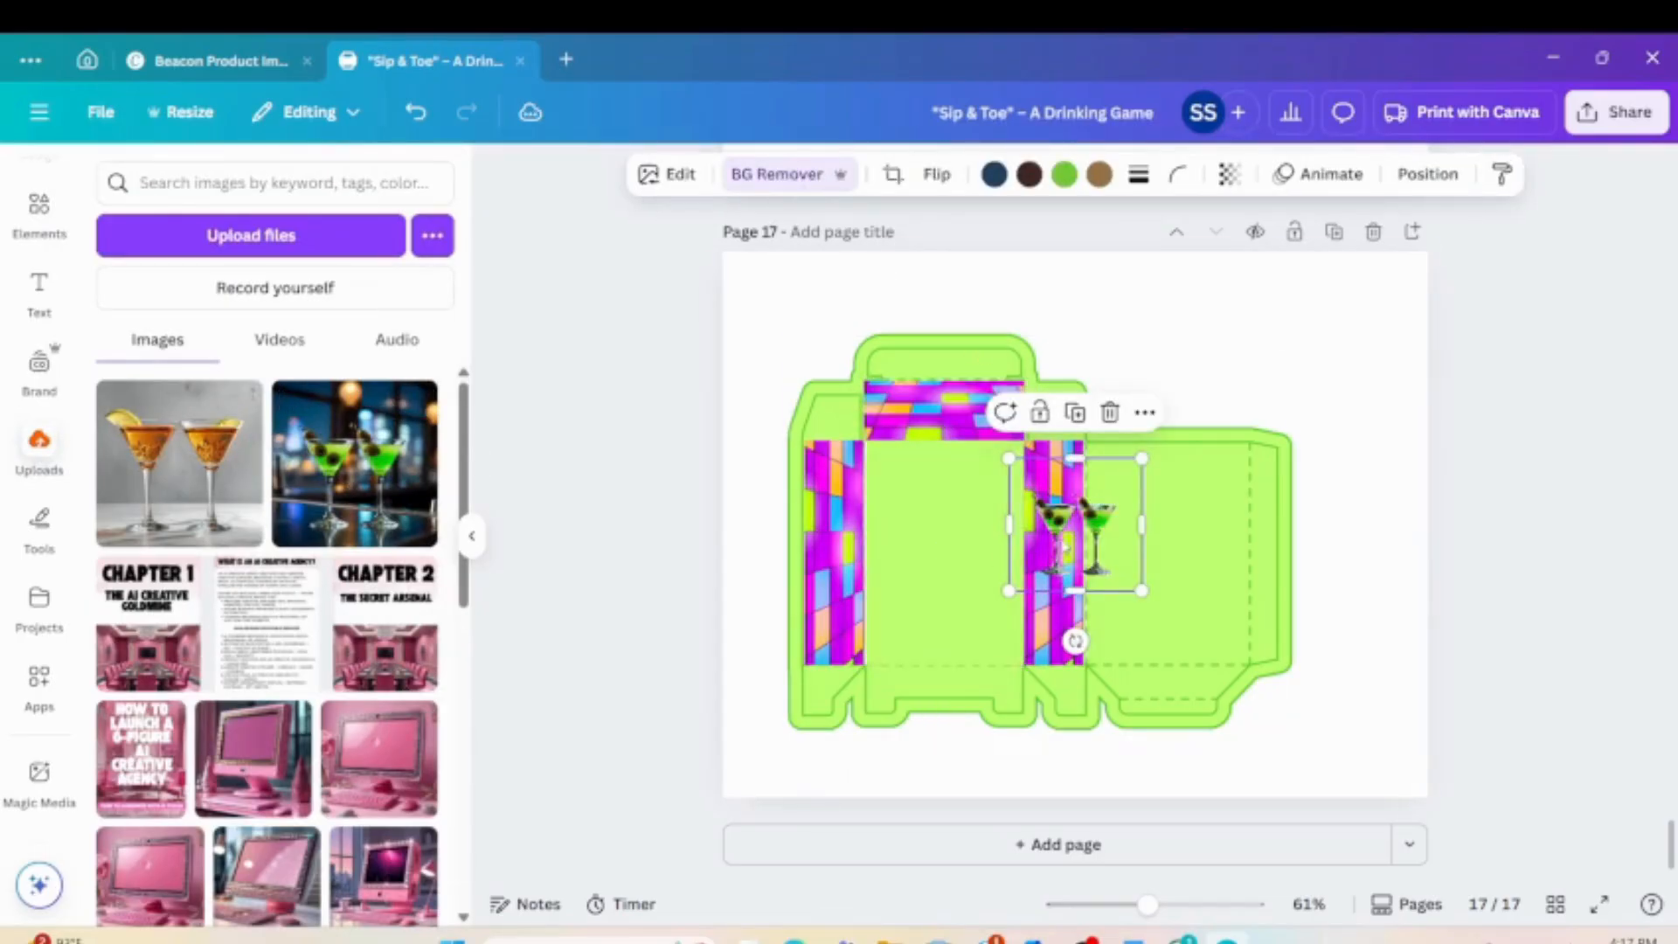
# Fill the front-panel rectangle with the default green gradient.
pyautogui.click(961, 547)
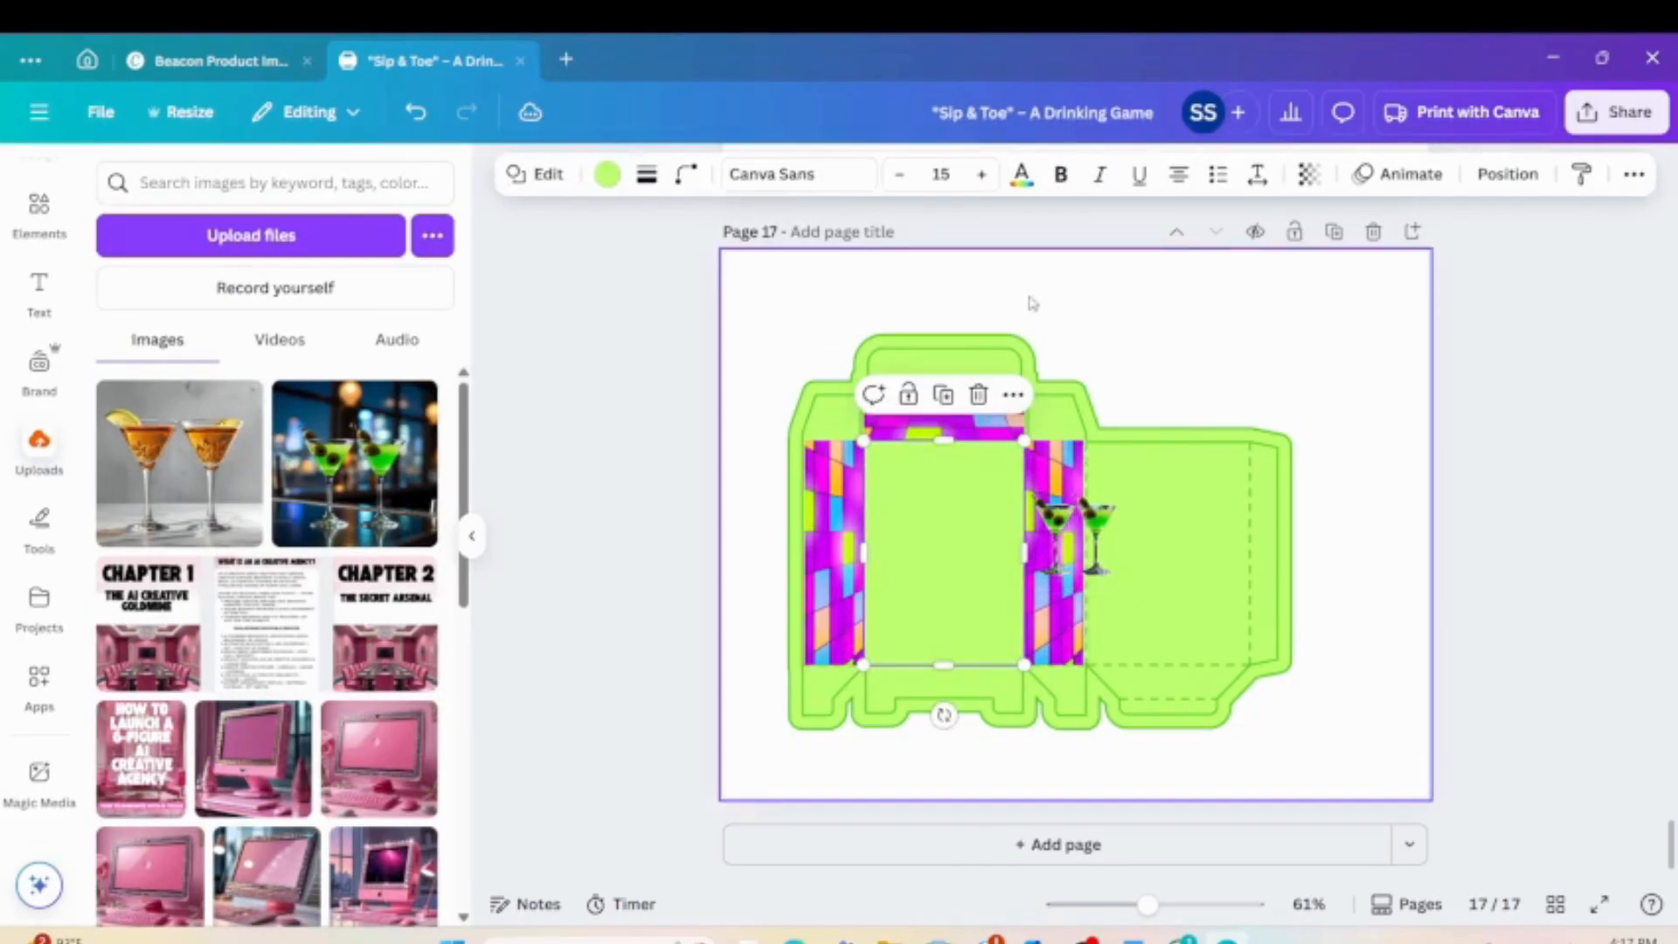
pyautogui.click(607, 173)
pyautogui.scroll(-3, 320, 627)
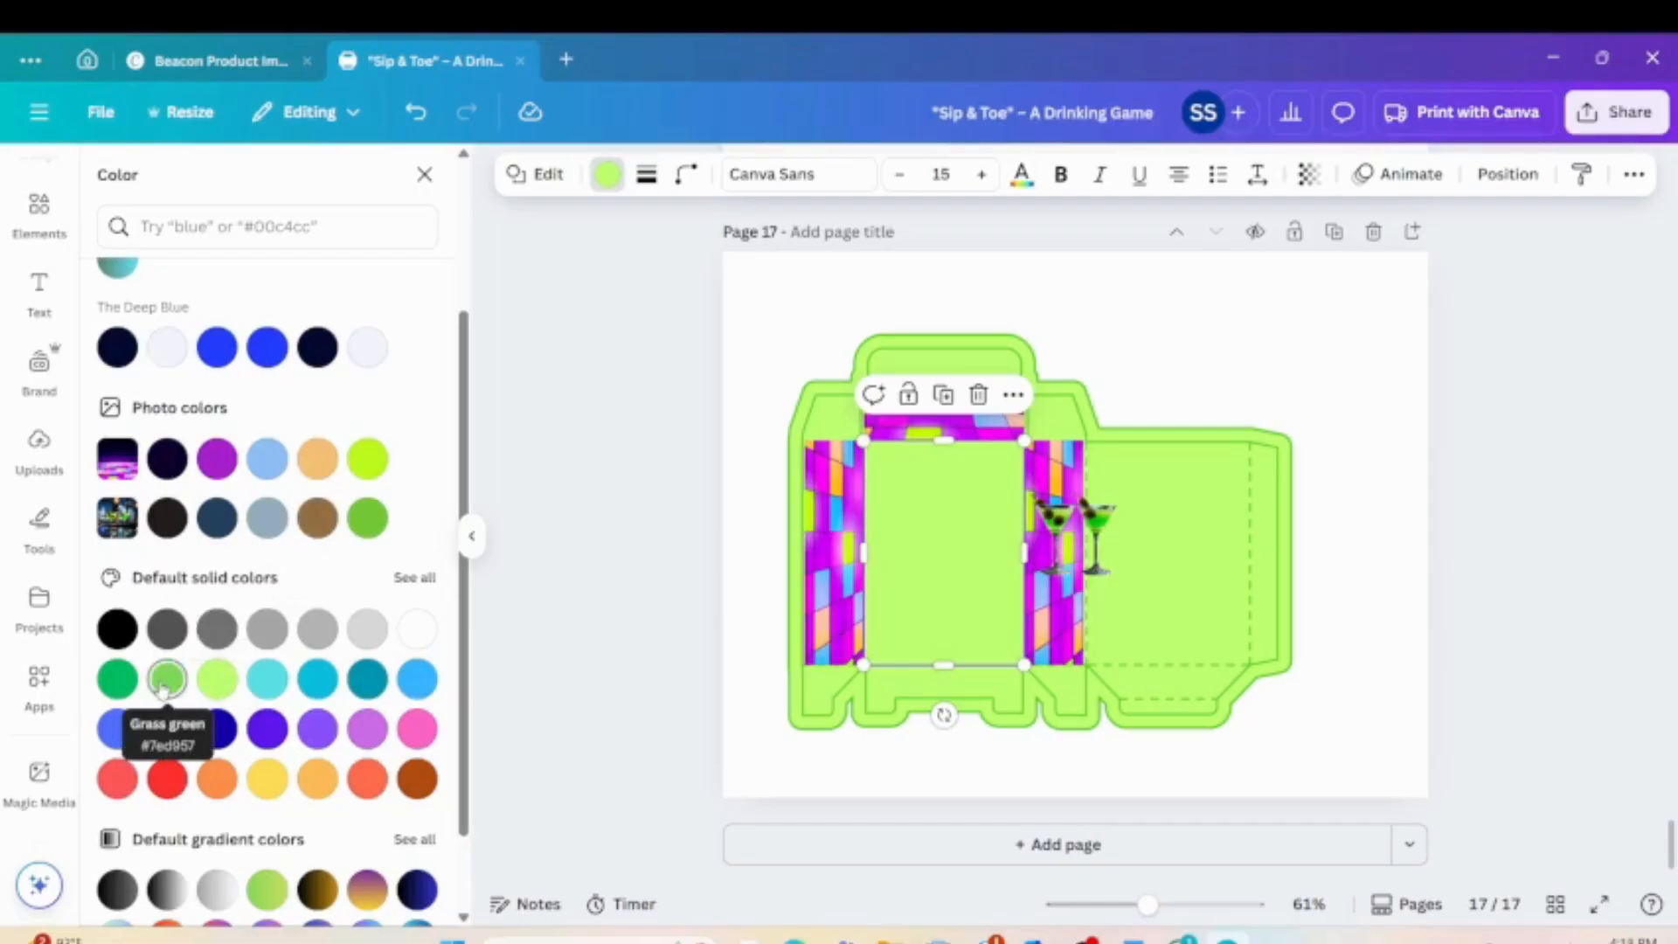
pyautogui.scroll(-2, 175, 699)
pyautogui.click(267, 787)
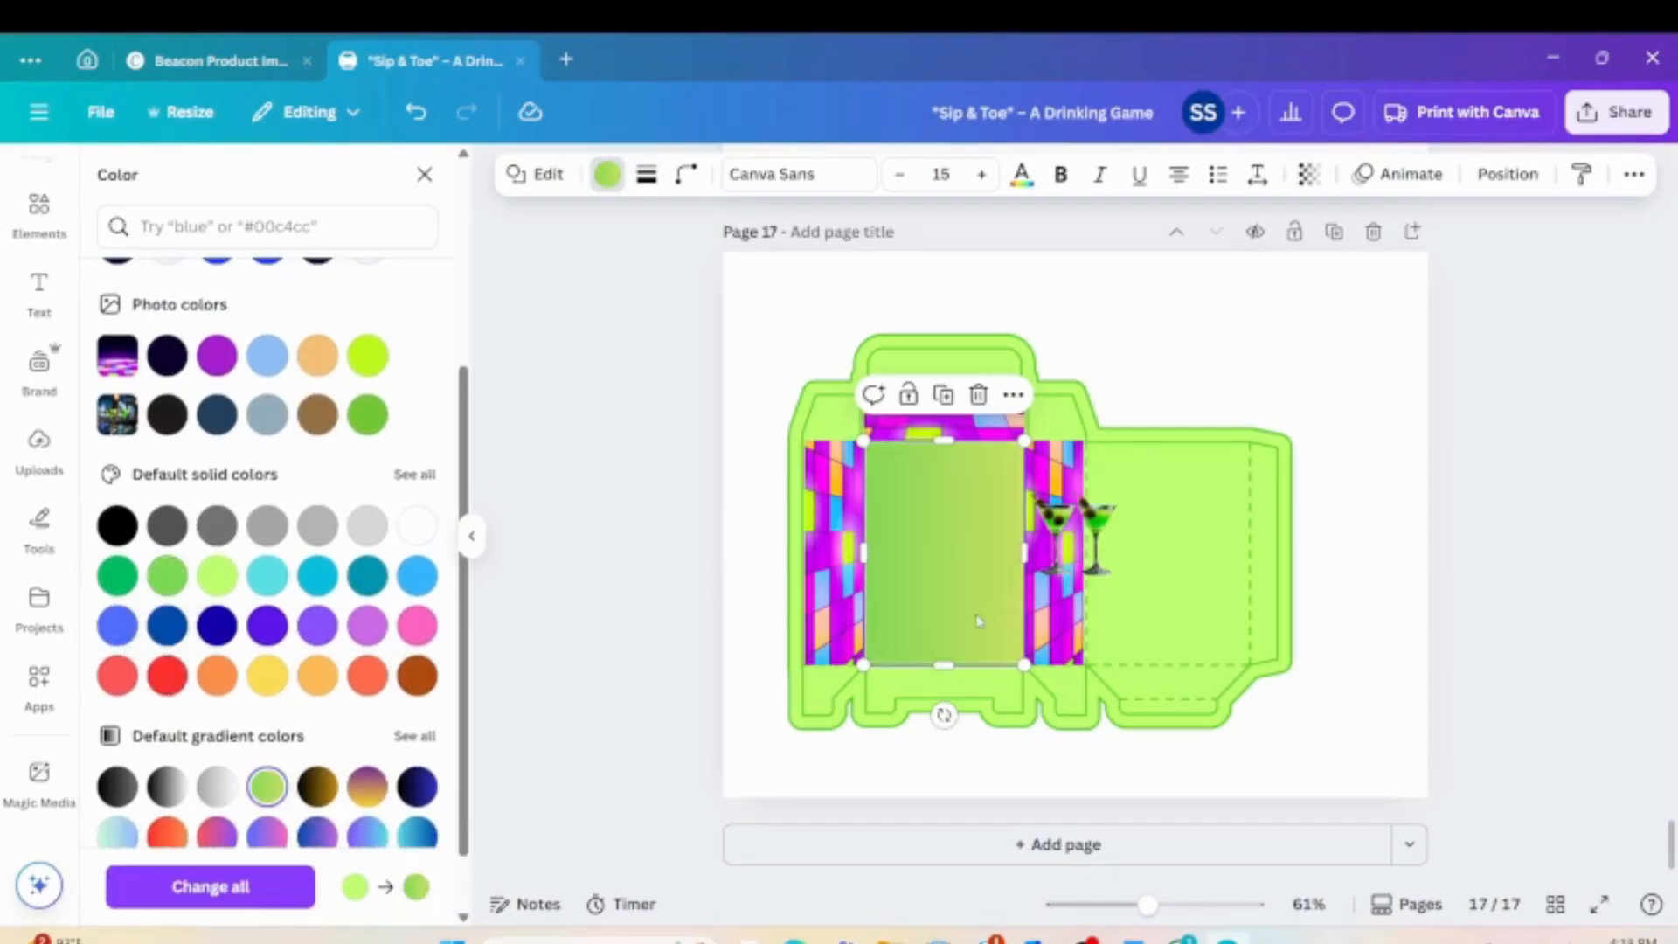
# Move the green cocktail cutout onto the front panel and enlarge it to span the panel's width.
pyautogui.click(1092, 529)
pyautogui.moveTo(1092, 529); pyautogui.dragTo(885, 530)
pyautogui.moveTo(987, 531); pyautogui.dragTo(918, 527)
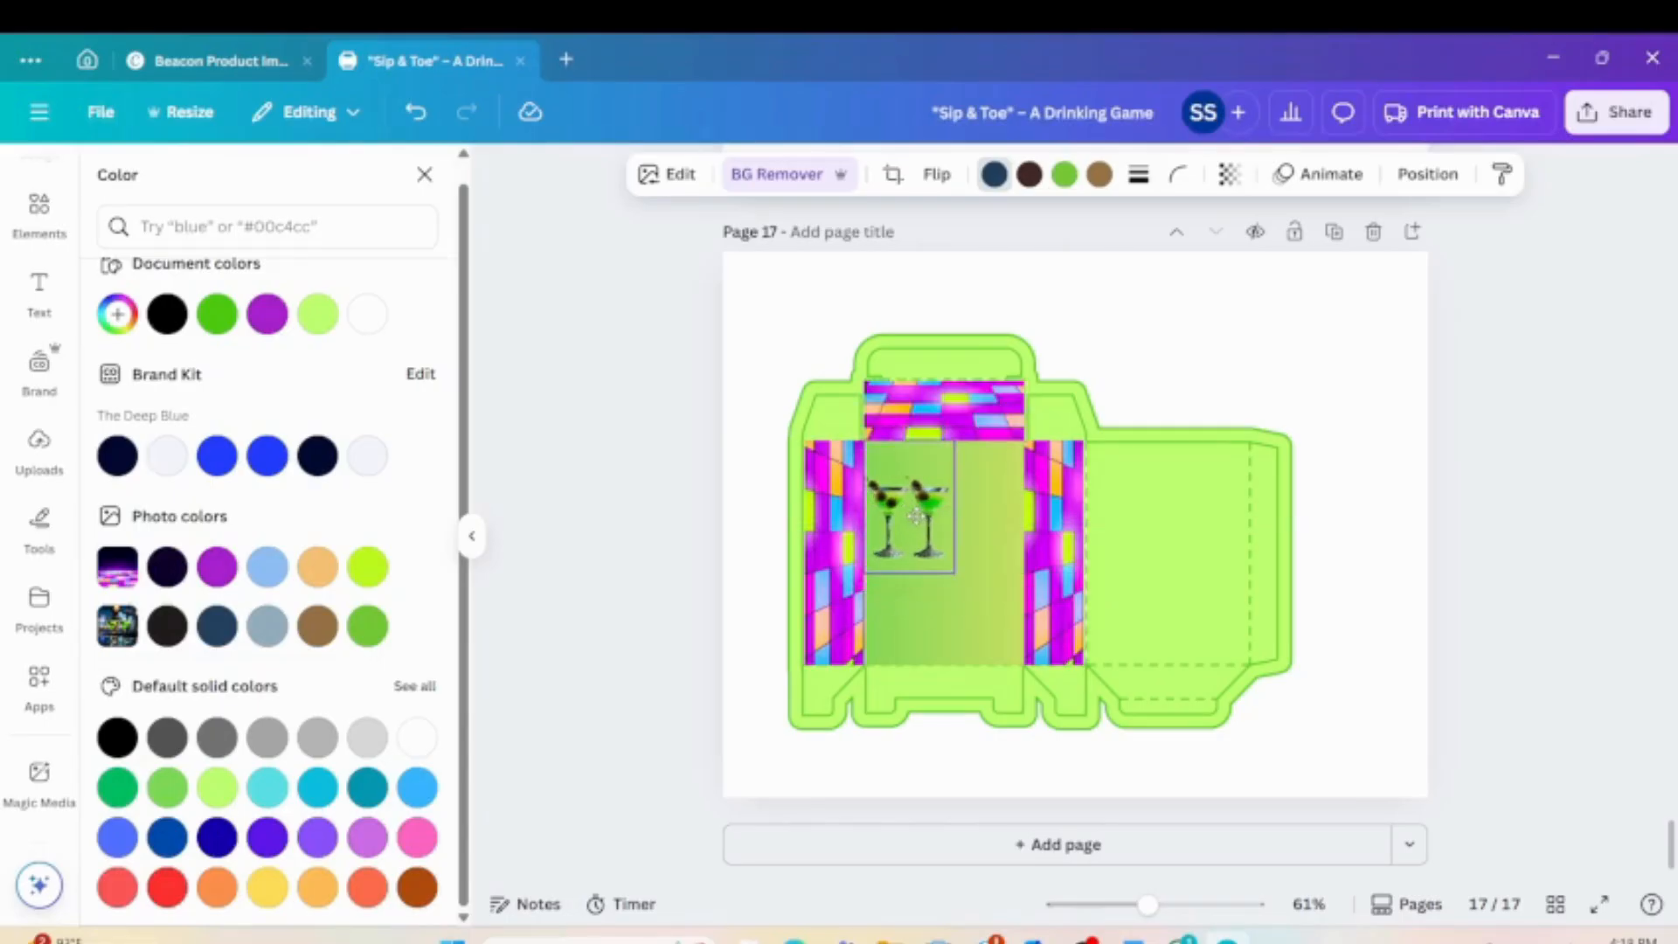
pyautogui.moveTo(955, 584); pyautogui.dragTo(1031, 682)
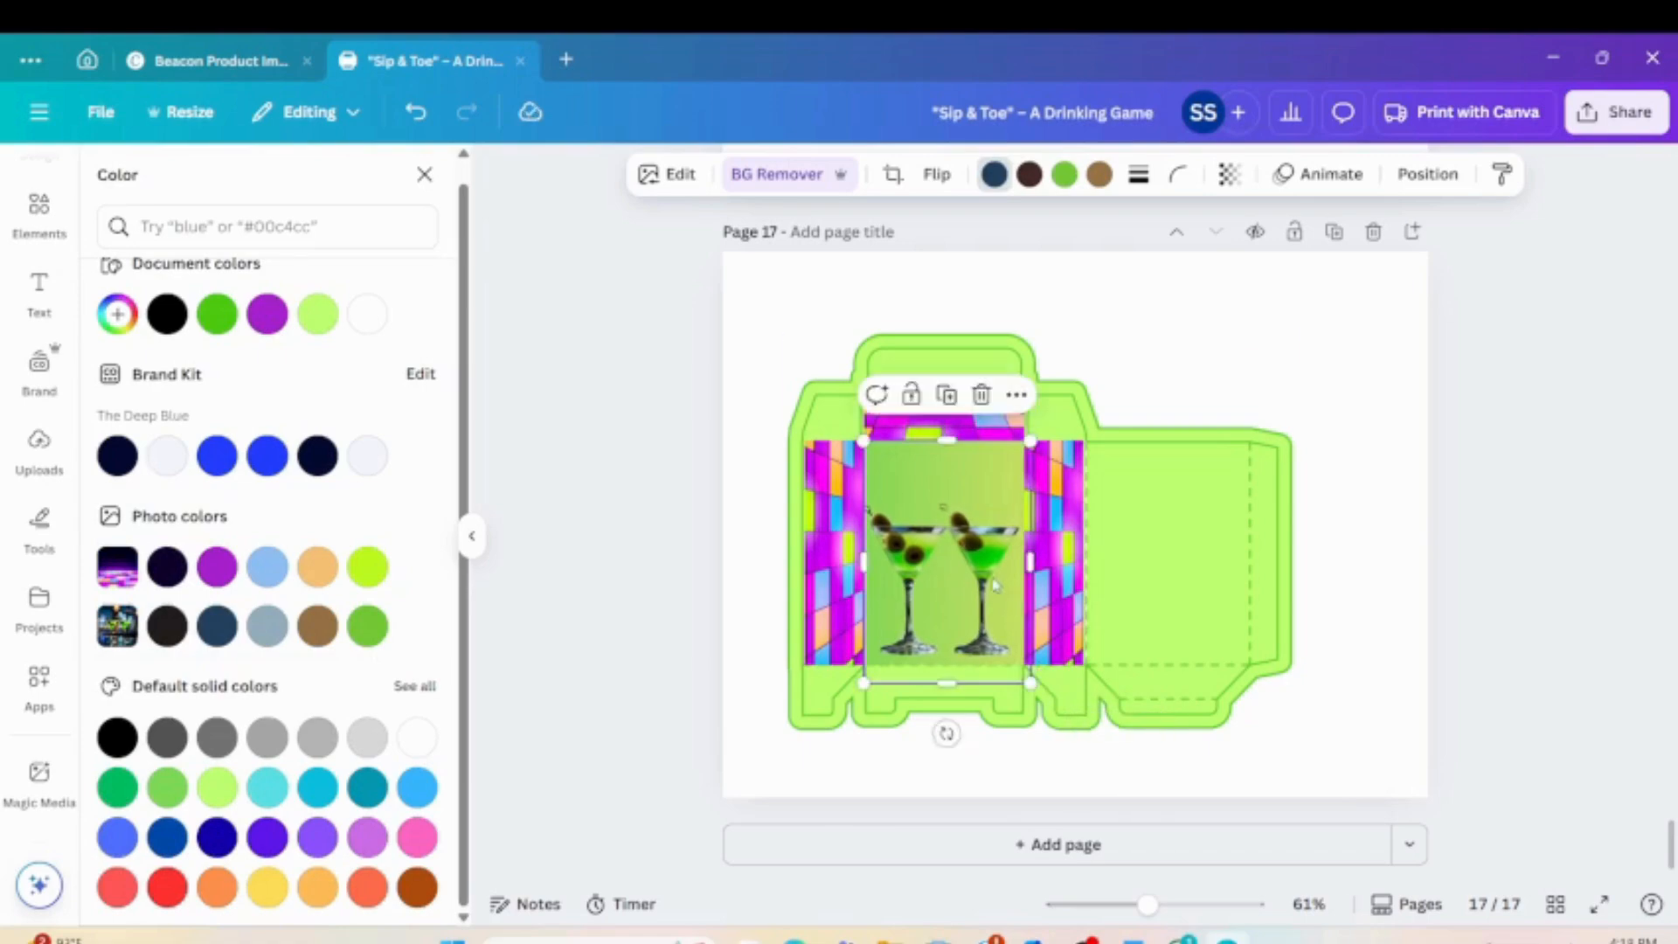
pyautogui.moveTo(862, 436); pyautogui.dragTo(867, 447)
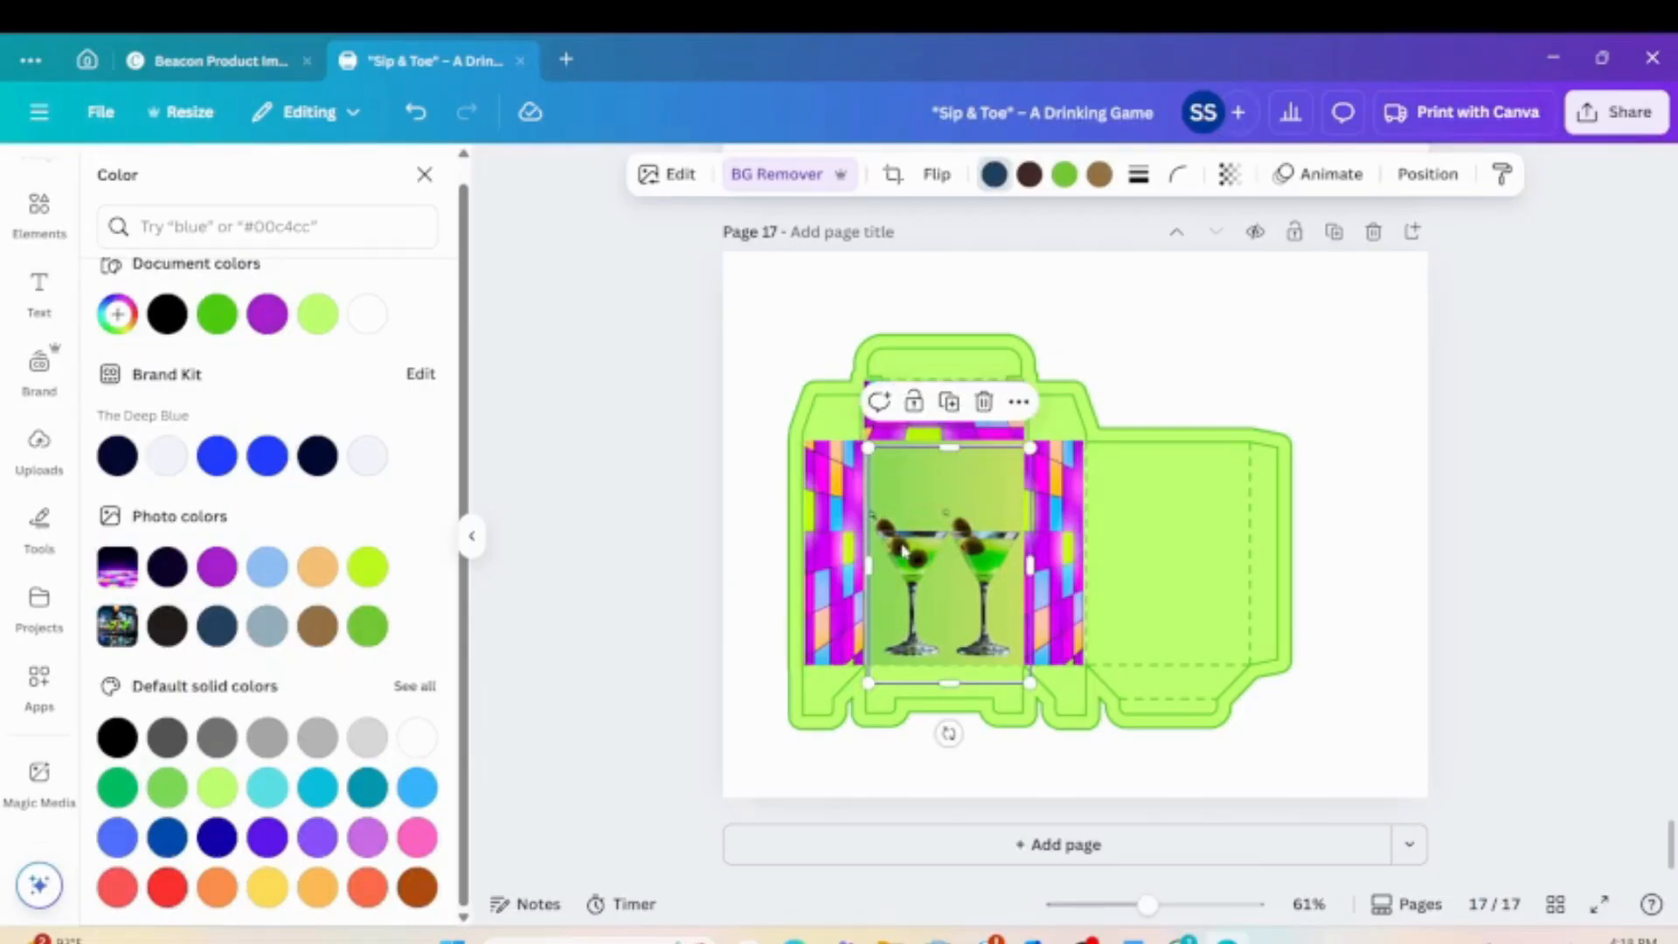
# Insert the recently used "2X Revenue Growth" text combination and delete its "2X" text, keeping "Revenue Growth".
pyautogui.click(46, 305)
pyautogui.scroll(-6, 185, 657)
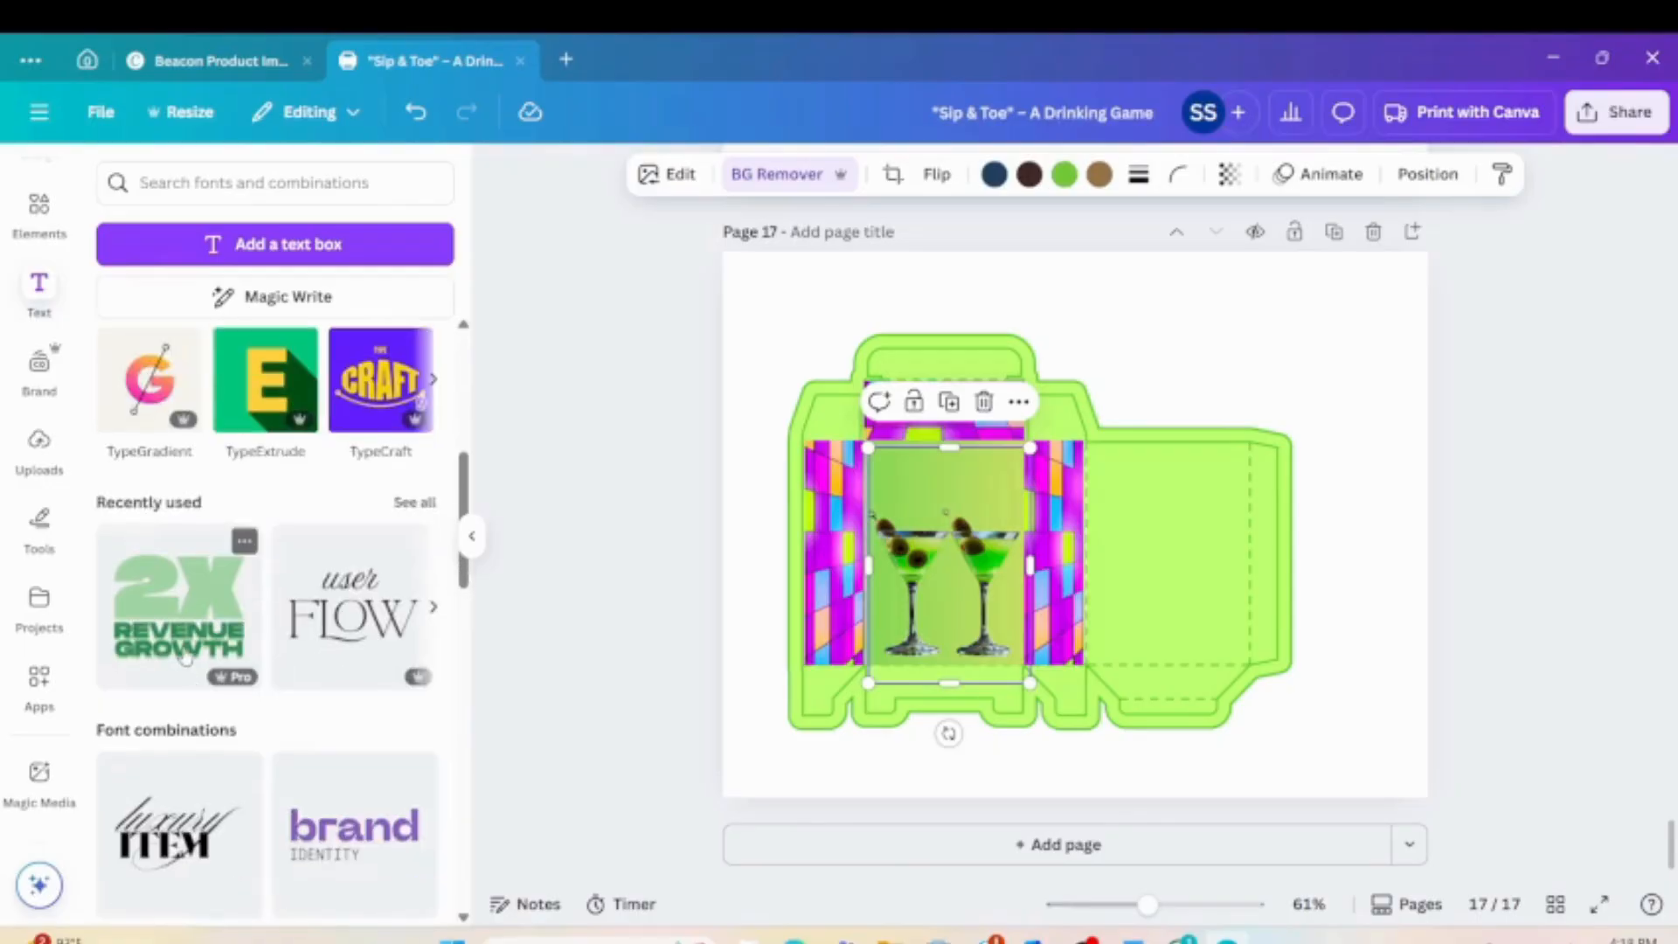
pyautogui.click(186, 657)
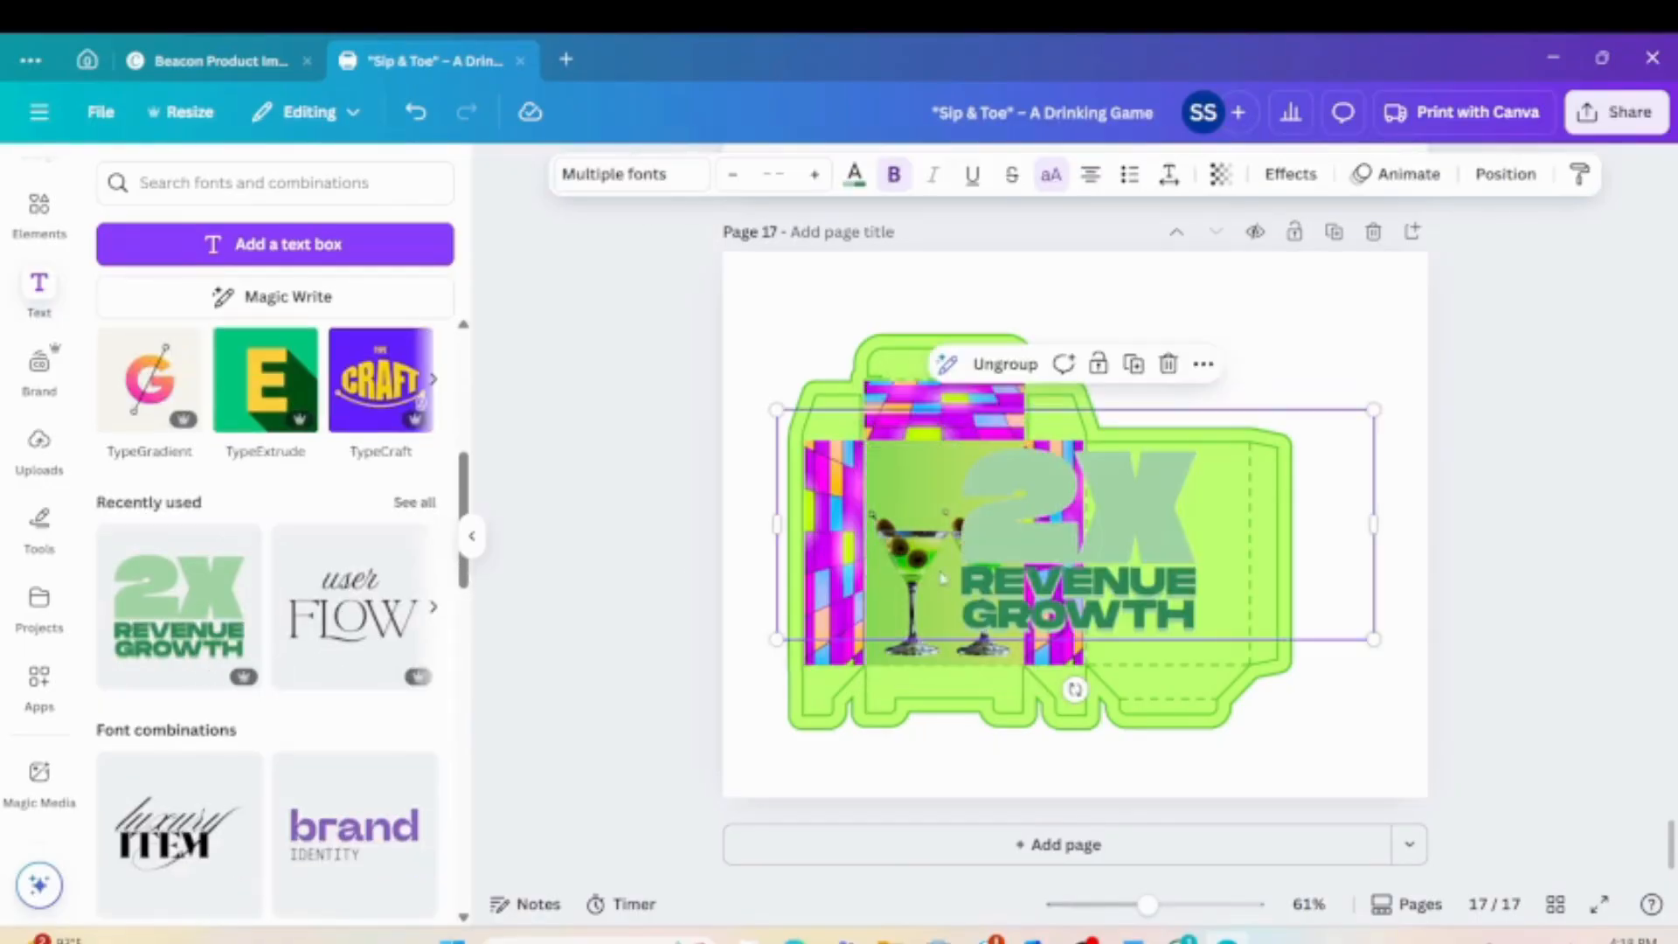
pyautogui.click(1114, 508)
pyautogui.press('Delete')
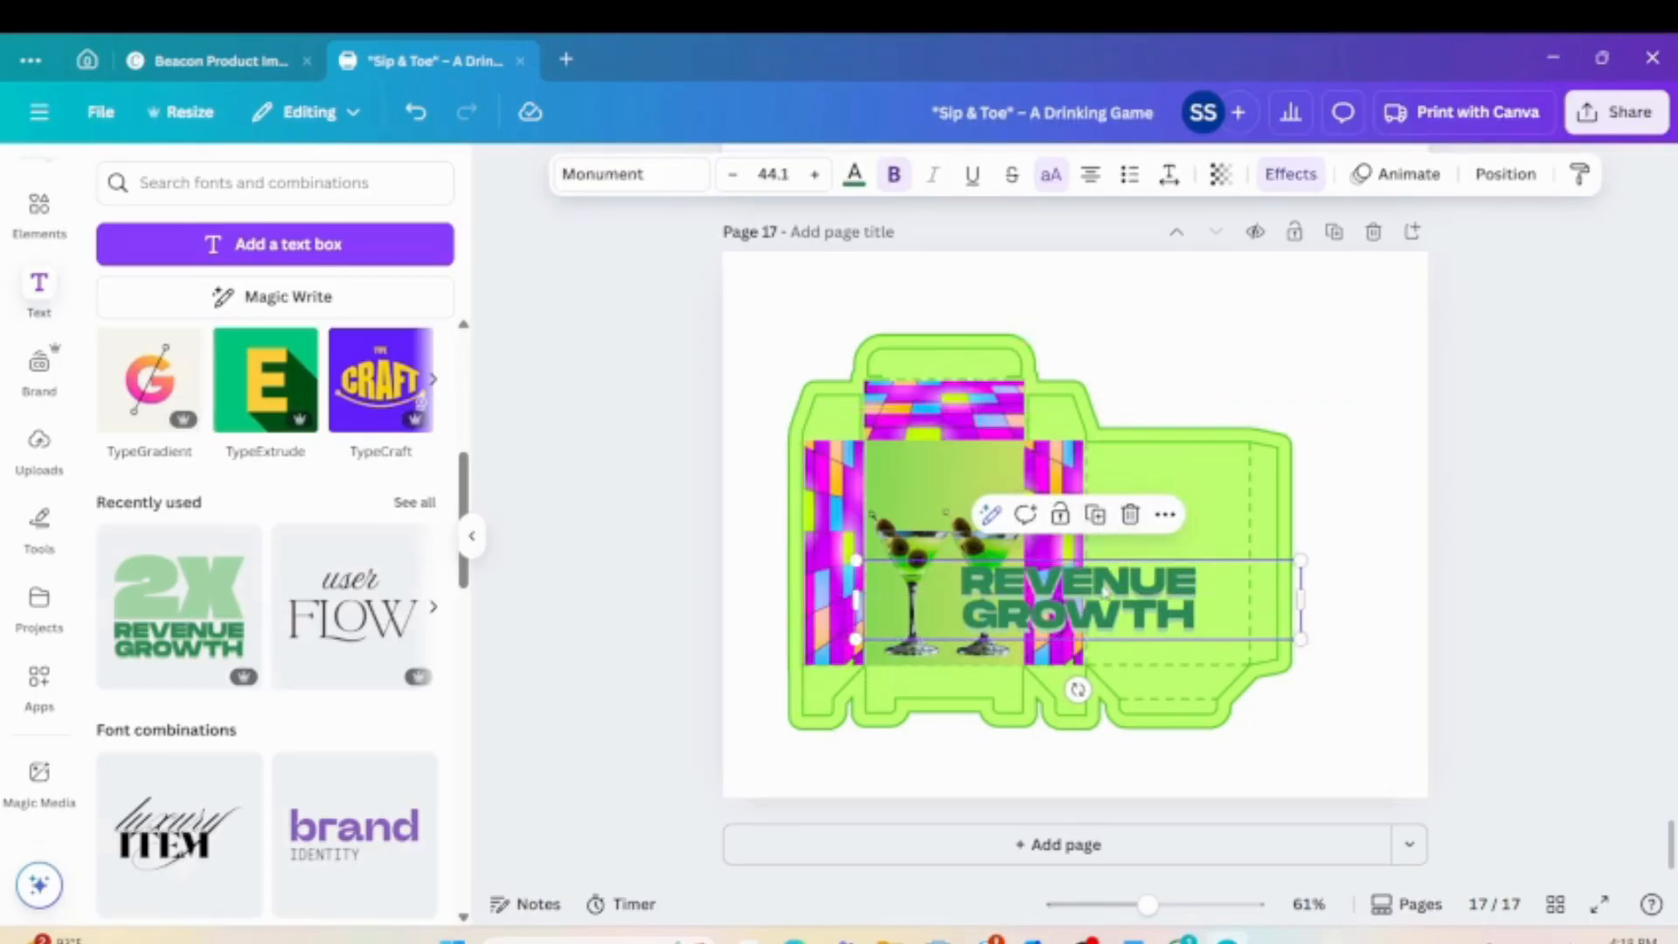
# Replace the "Revenue Growth" text on page 17 with "SIP & TOE", placing each word and the ampersand on separate lines.
pyautogui.doubleClick(1105, 592)
pyautogui.write('SIP')
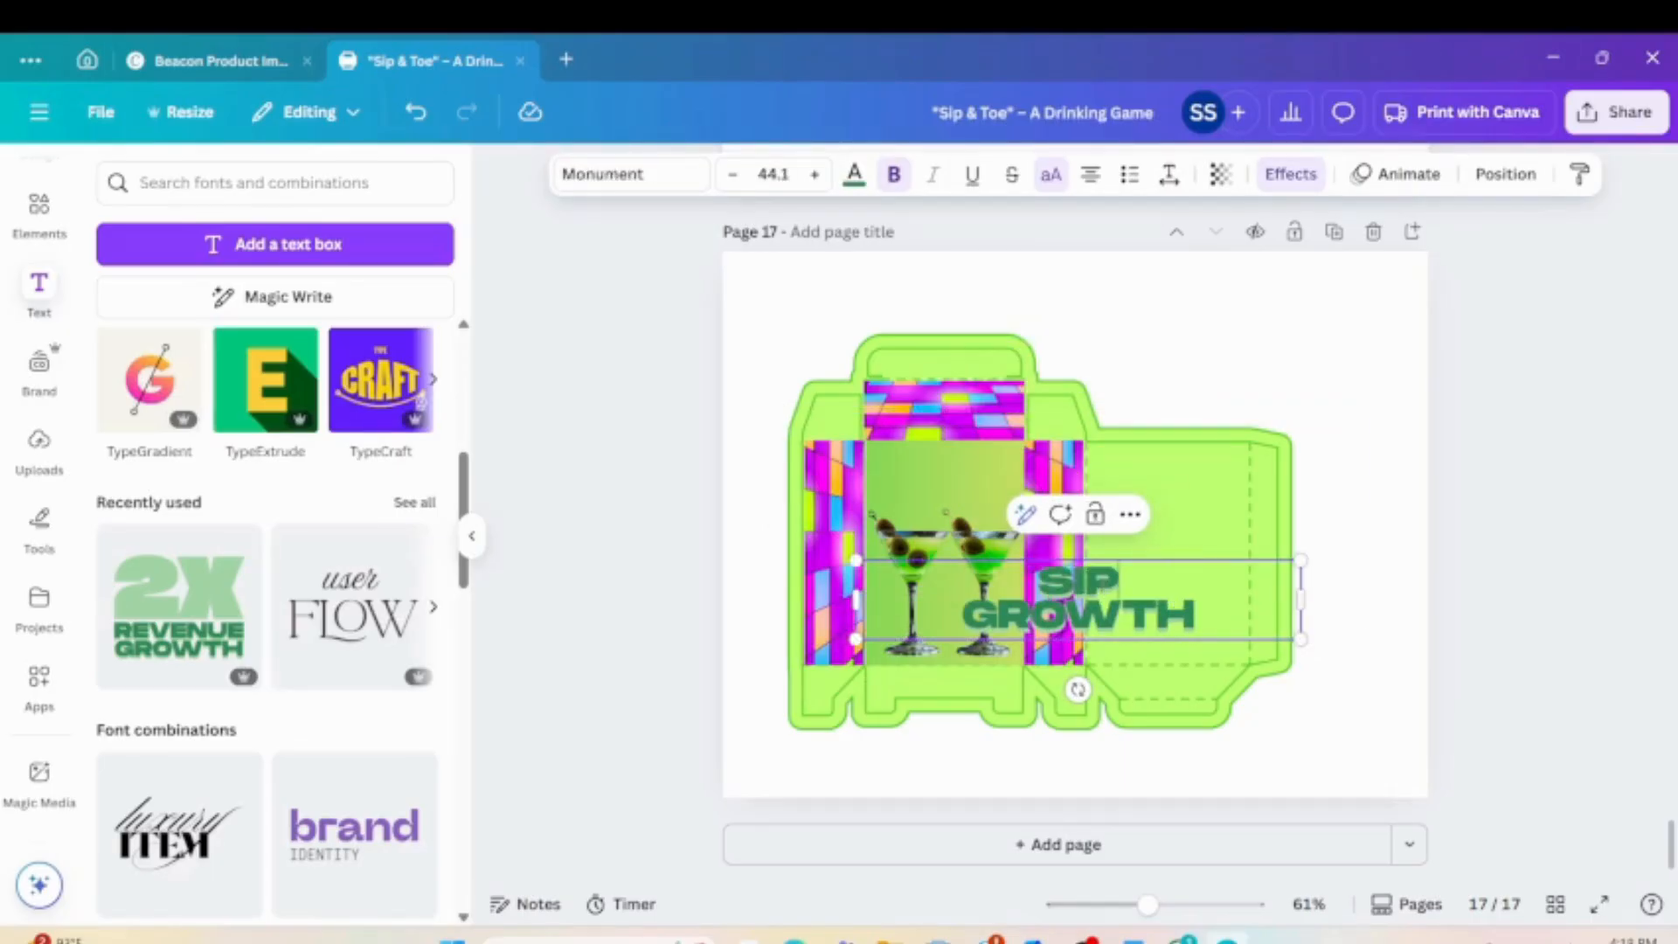
pyautogui.press('Return')
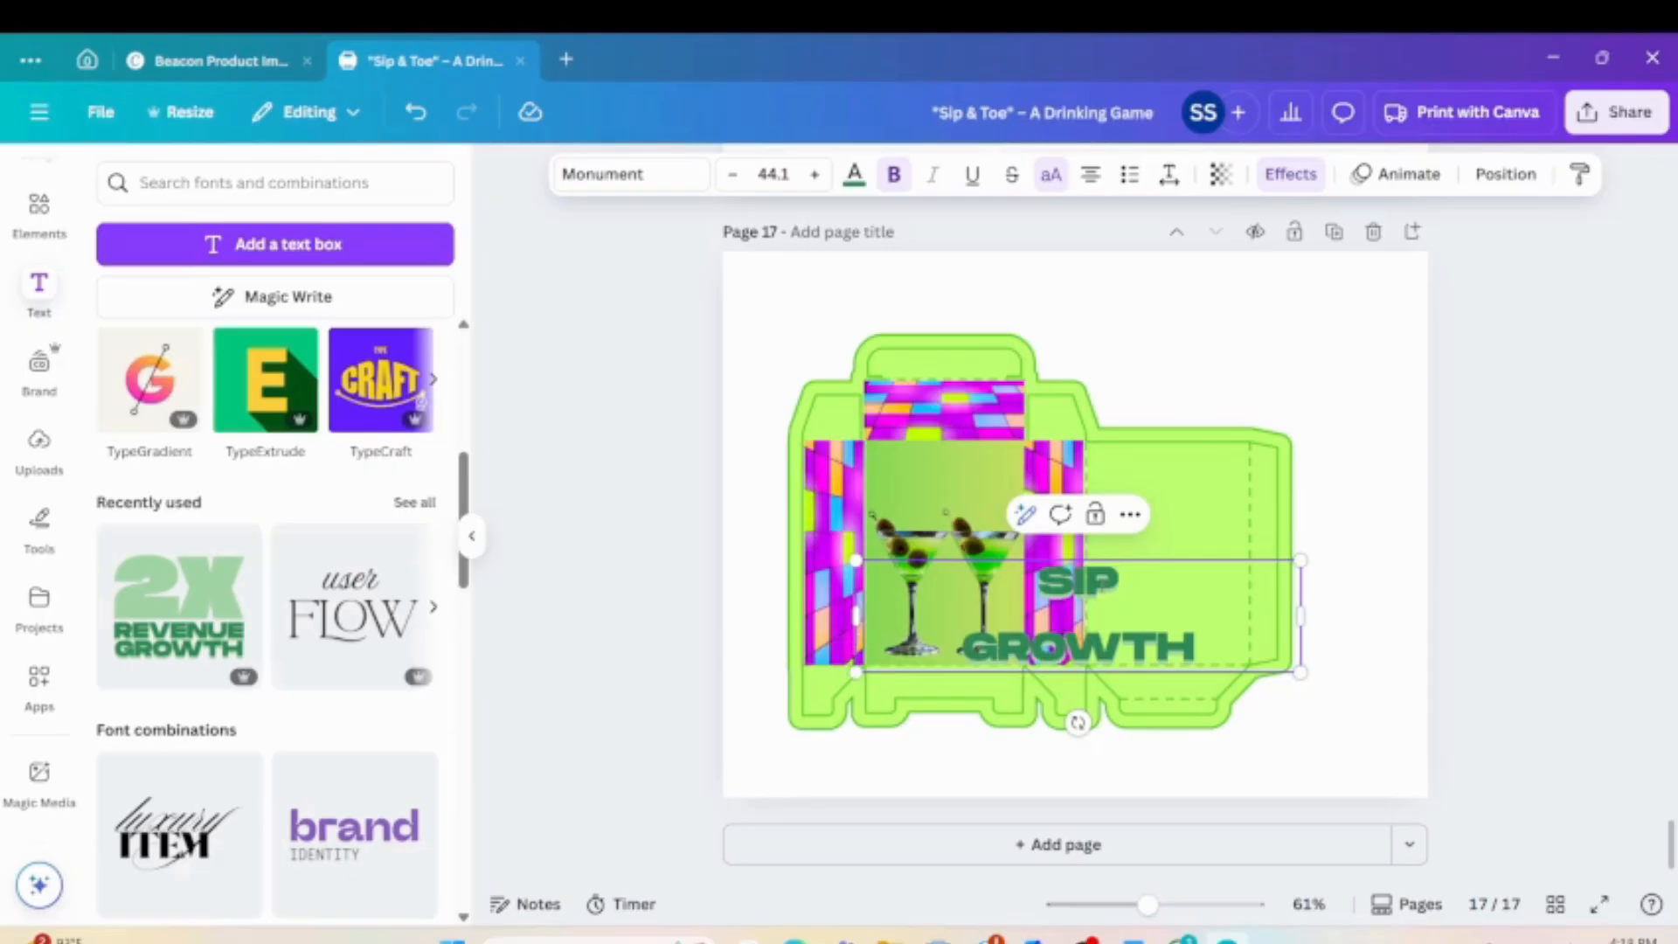
pyautogui.write('&')
pyautogui.doubleClick(1213, 651)
pyautogui.write('TOE')
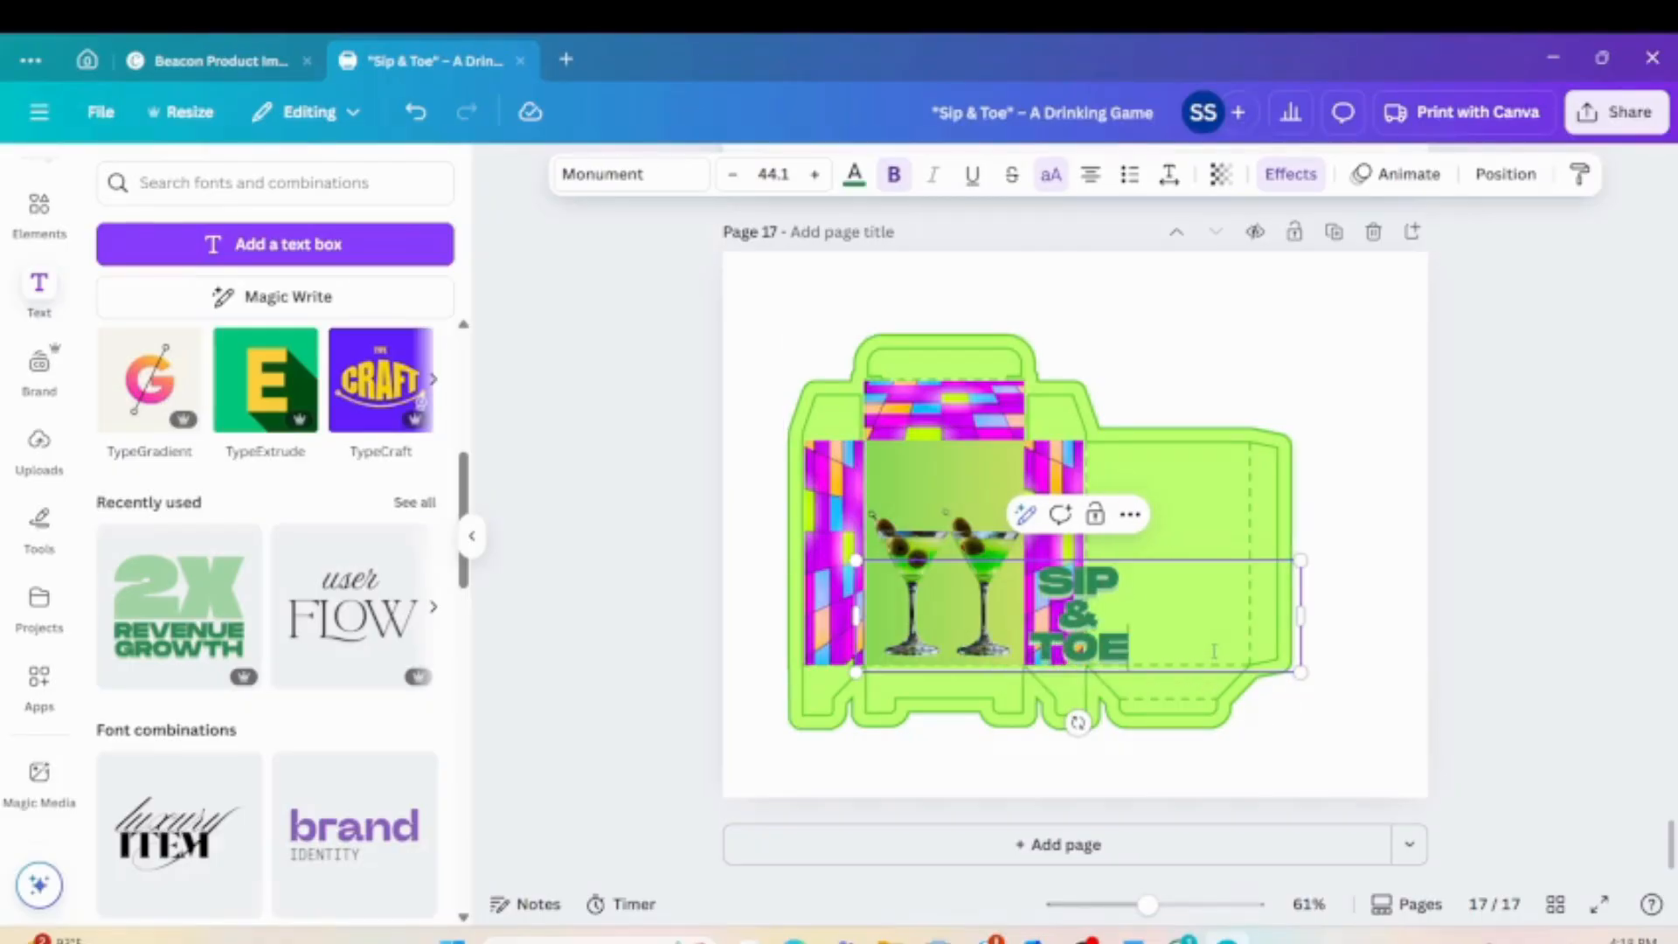
# Recolor "SIP", "&" and "TOE" with the purple from the document colors.
pyautogui.click(852, 184)
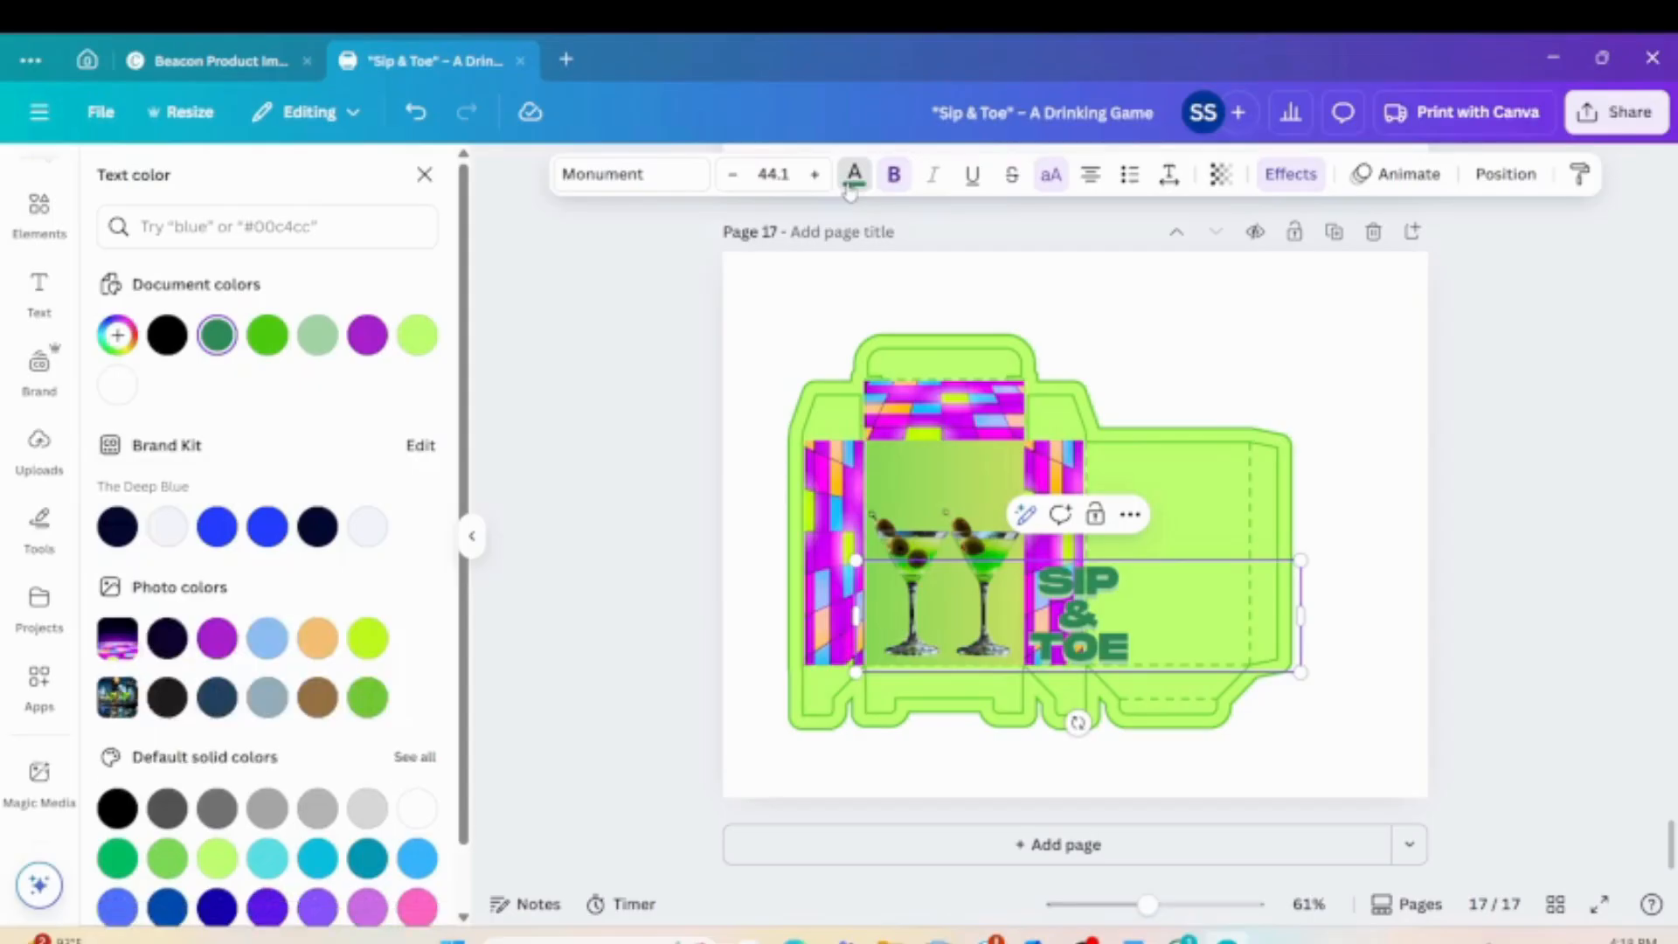
pyautogui.click(368, 336)
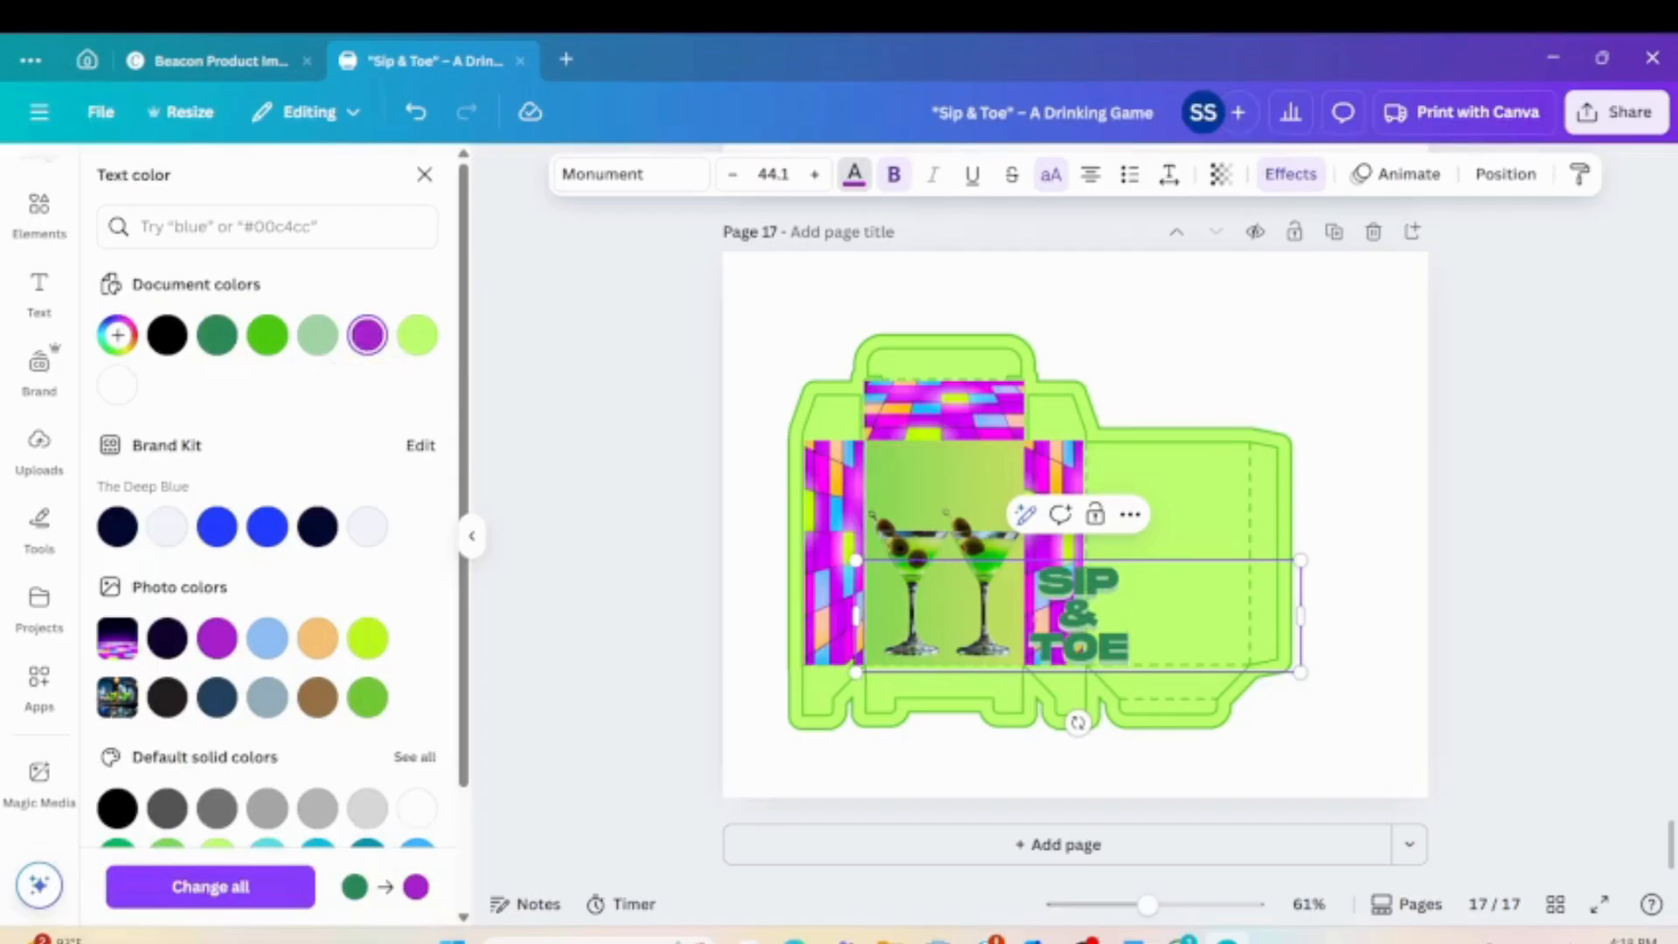
pyautogui.doubleClick(1088, 581)
pyautogui.click(367, 337)
pyautogui.doubleClick(1079, 648)
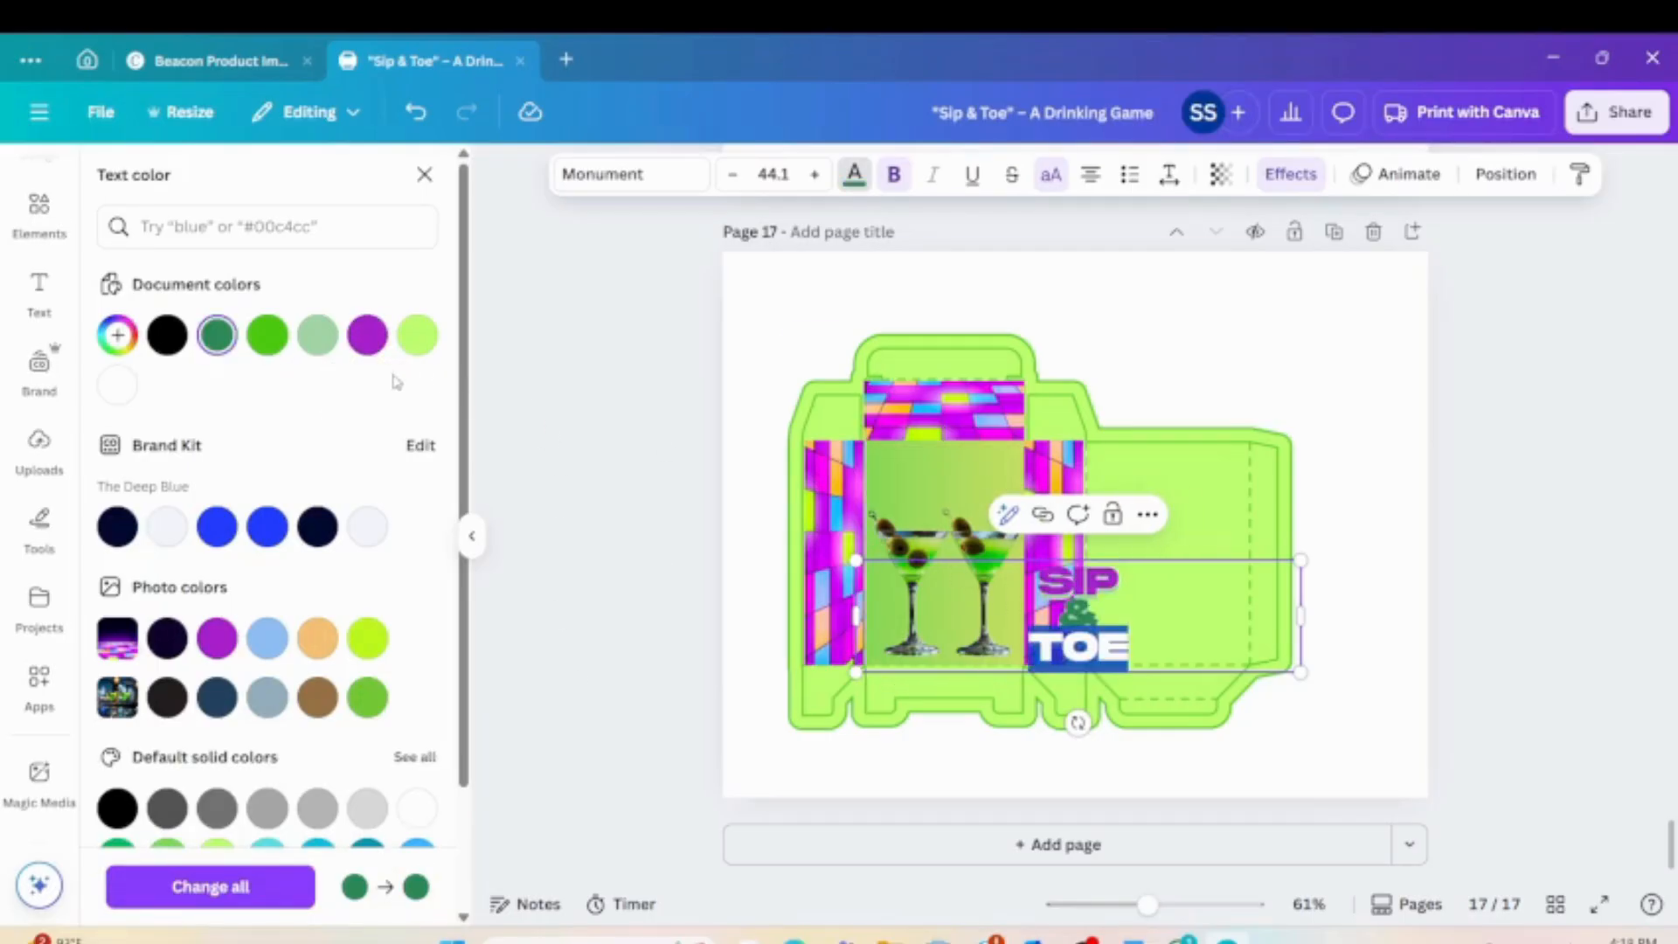
pyautogui.click(368, 336)
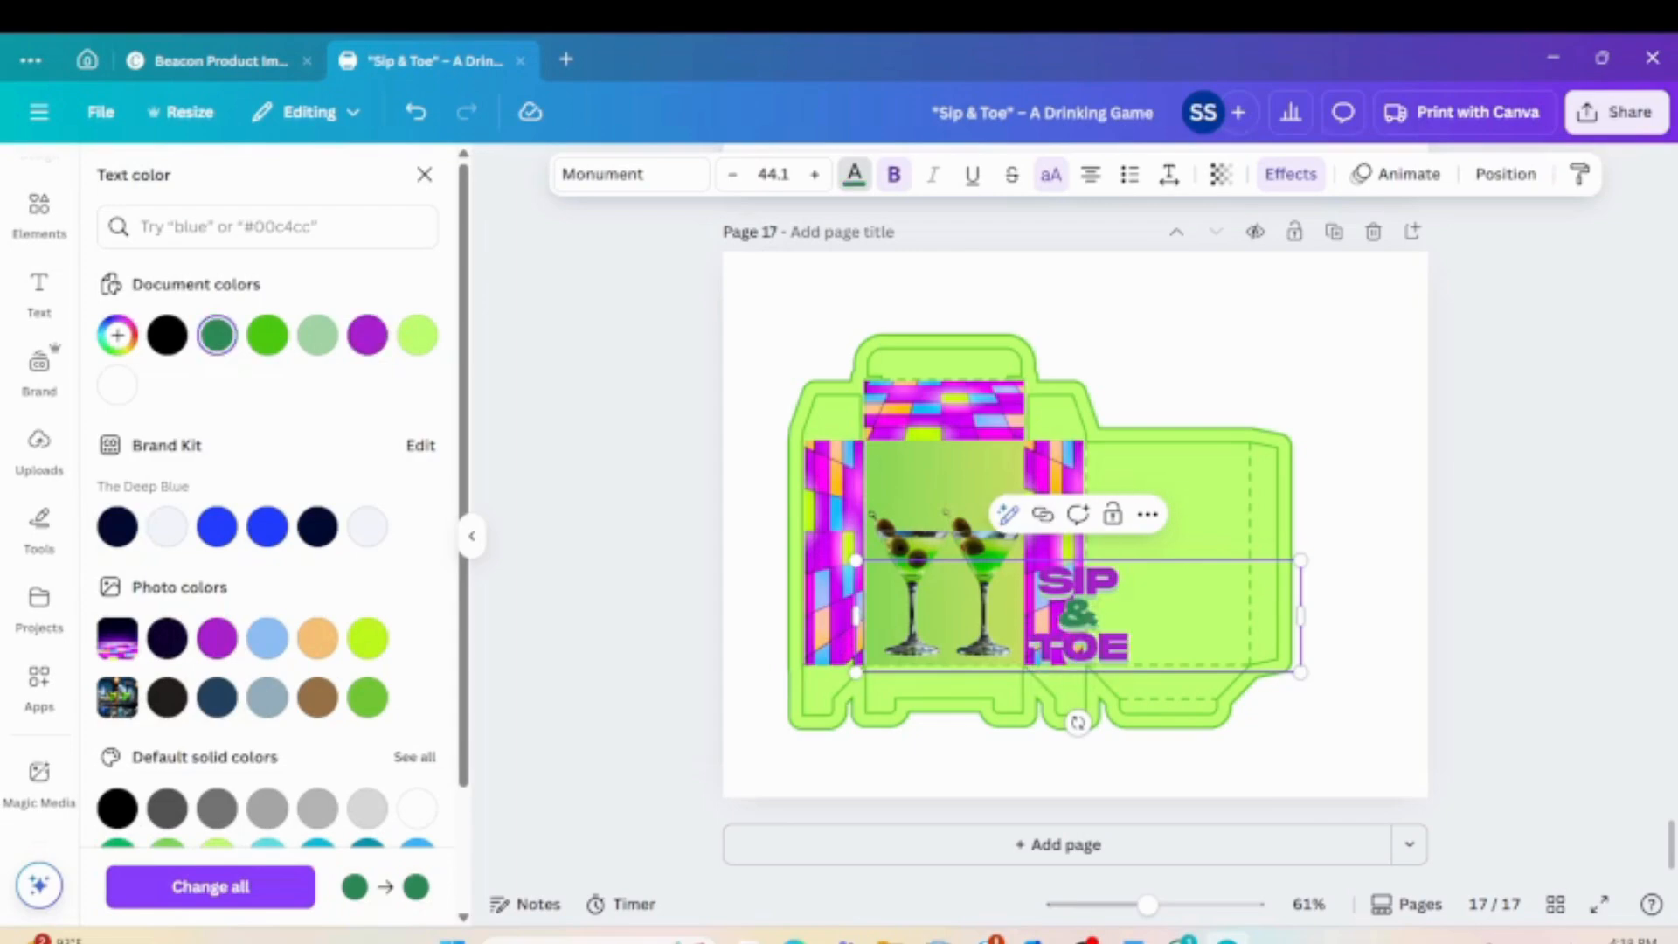
pyautogui.doubleClick(1077, 614)
pyautogui.click(378, 332)
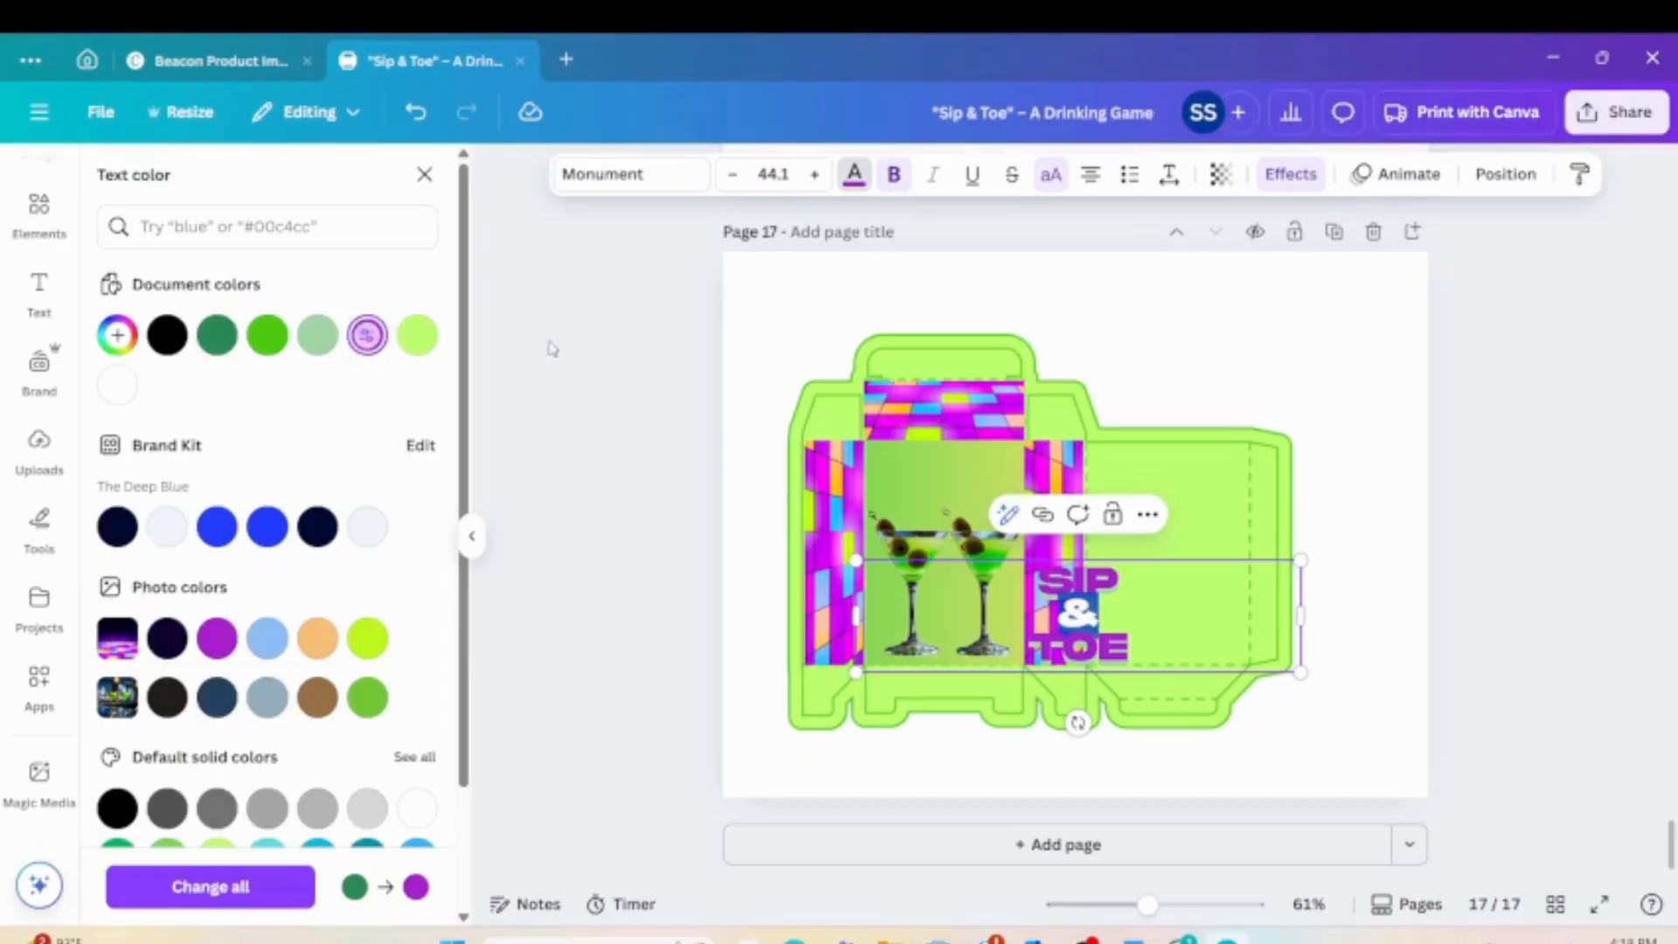
# Change the shadow effect color of the whole "SIP & TOE" text to white.
pyautogui.click(736, 431)
pyautogui.click(1077, 580)
pyautogui.doubleClick(1076, 581)
pyautogui.moveTo(1129, 651); pyautogui.dragTo(1036, 578)
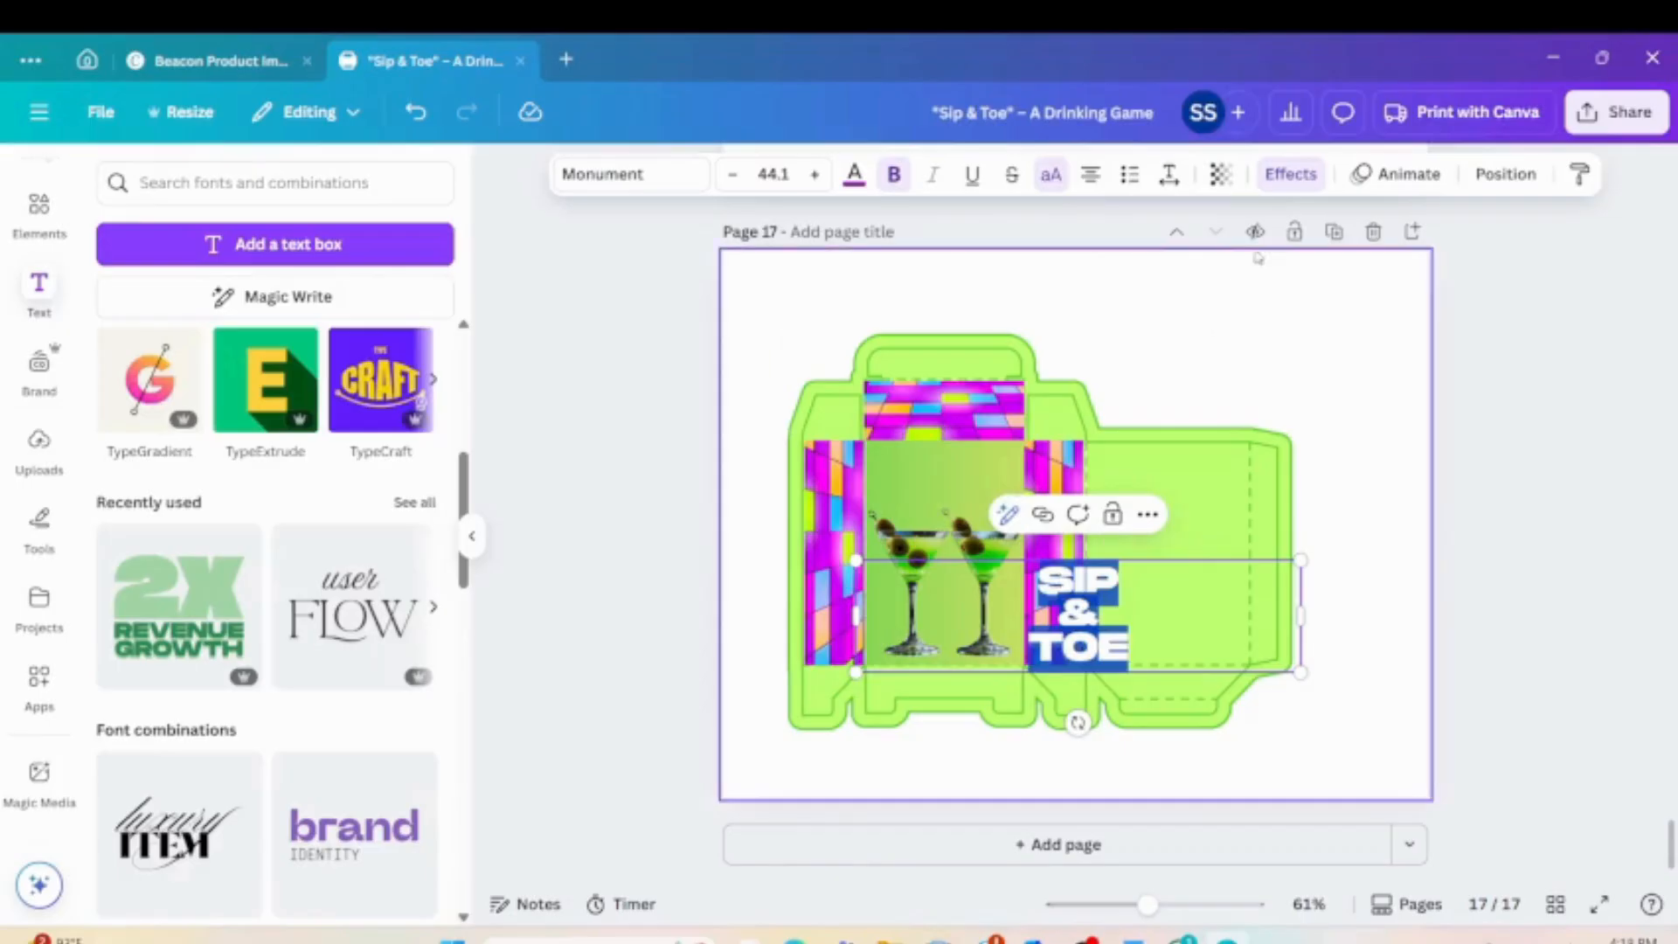
pyautogui.click(1289, 174)
pyautogui.click(417, 721)
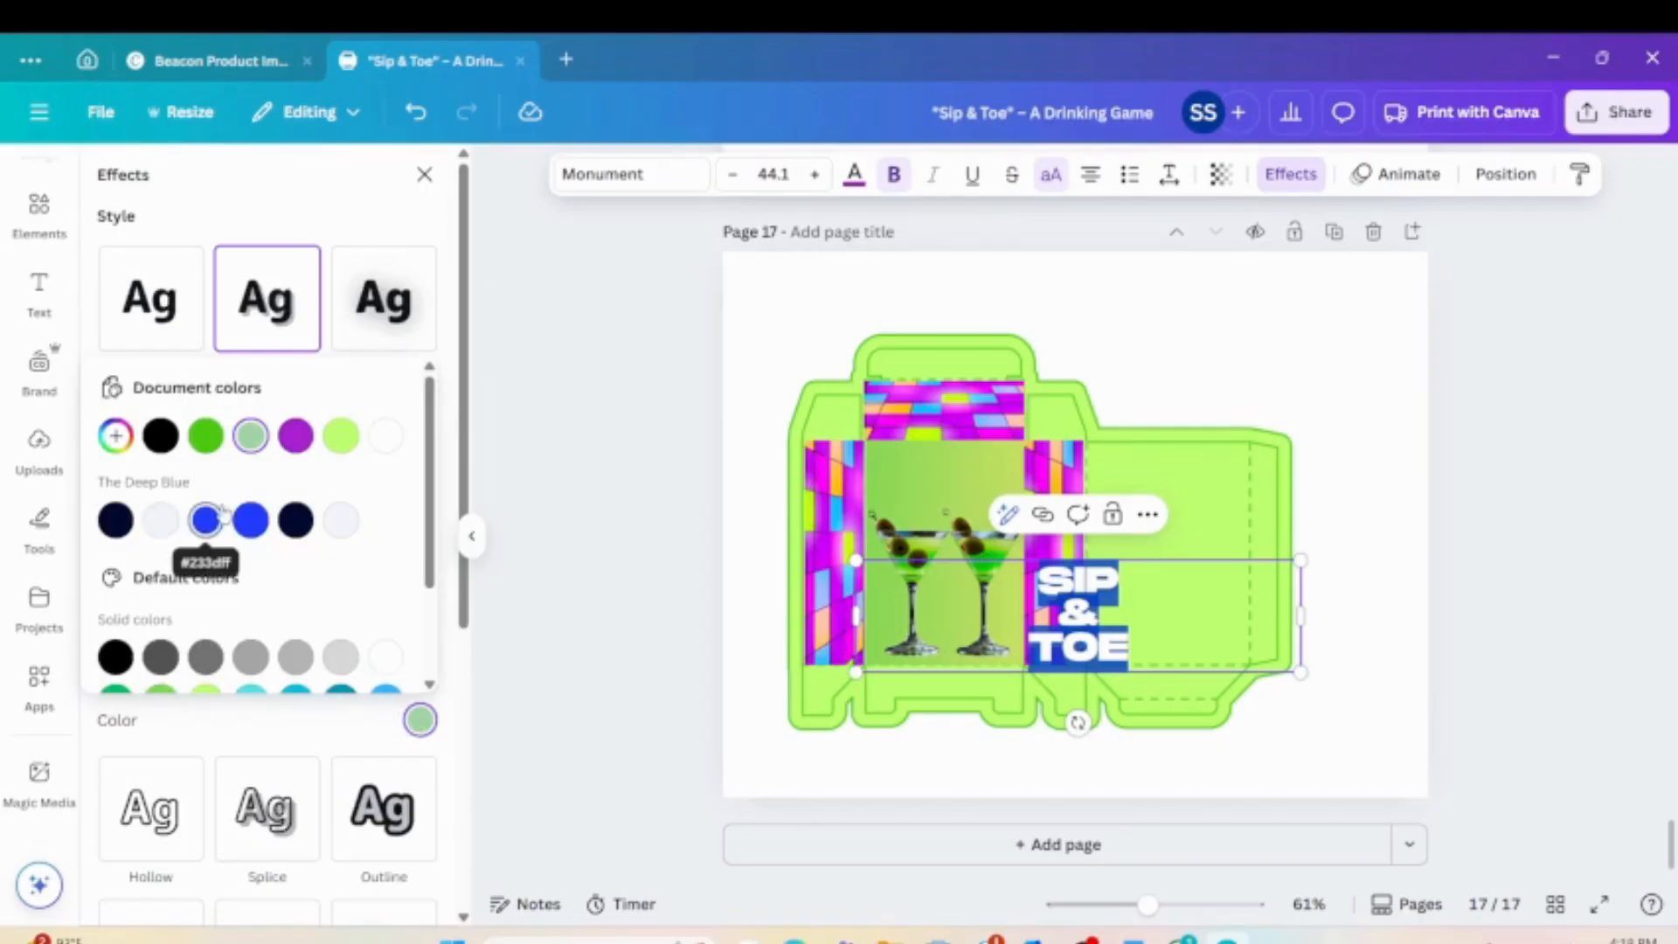
pyautogui.click(379, 443)
pyautogui.click(631, 374)
# Move the title onto the front panel, remove its line breaks, and narrow the text box so "TOE" wraps below "SIP &".
pyautogui.moveTo(1074, 651); pyautogui.dragTo(910, 531)
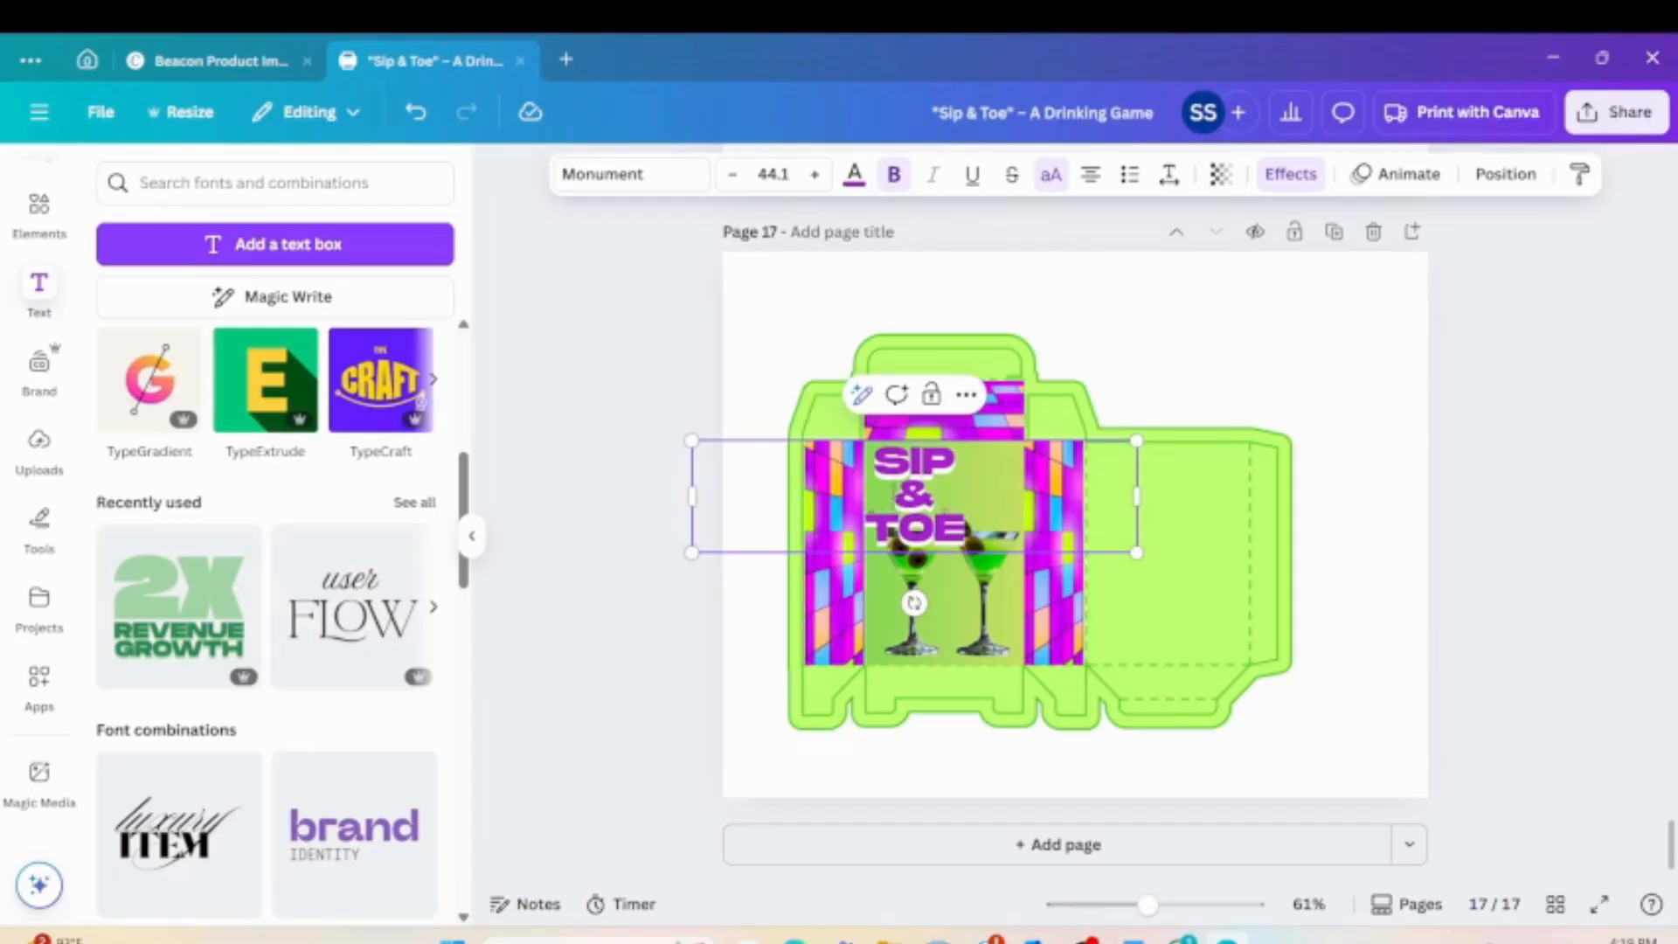
pyautogui.press('BackSpace')
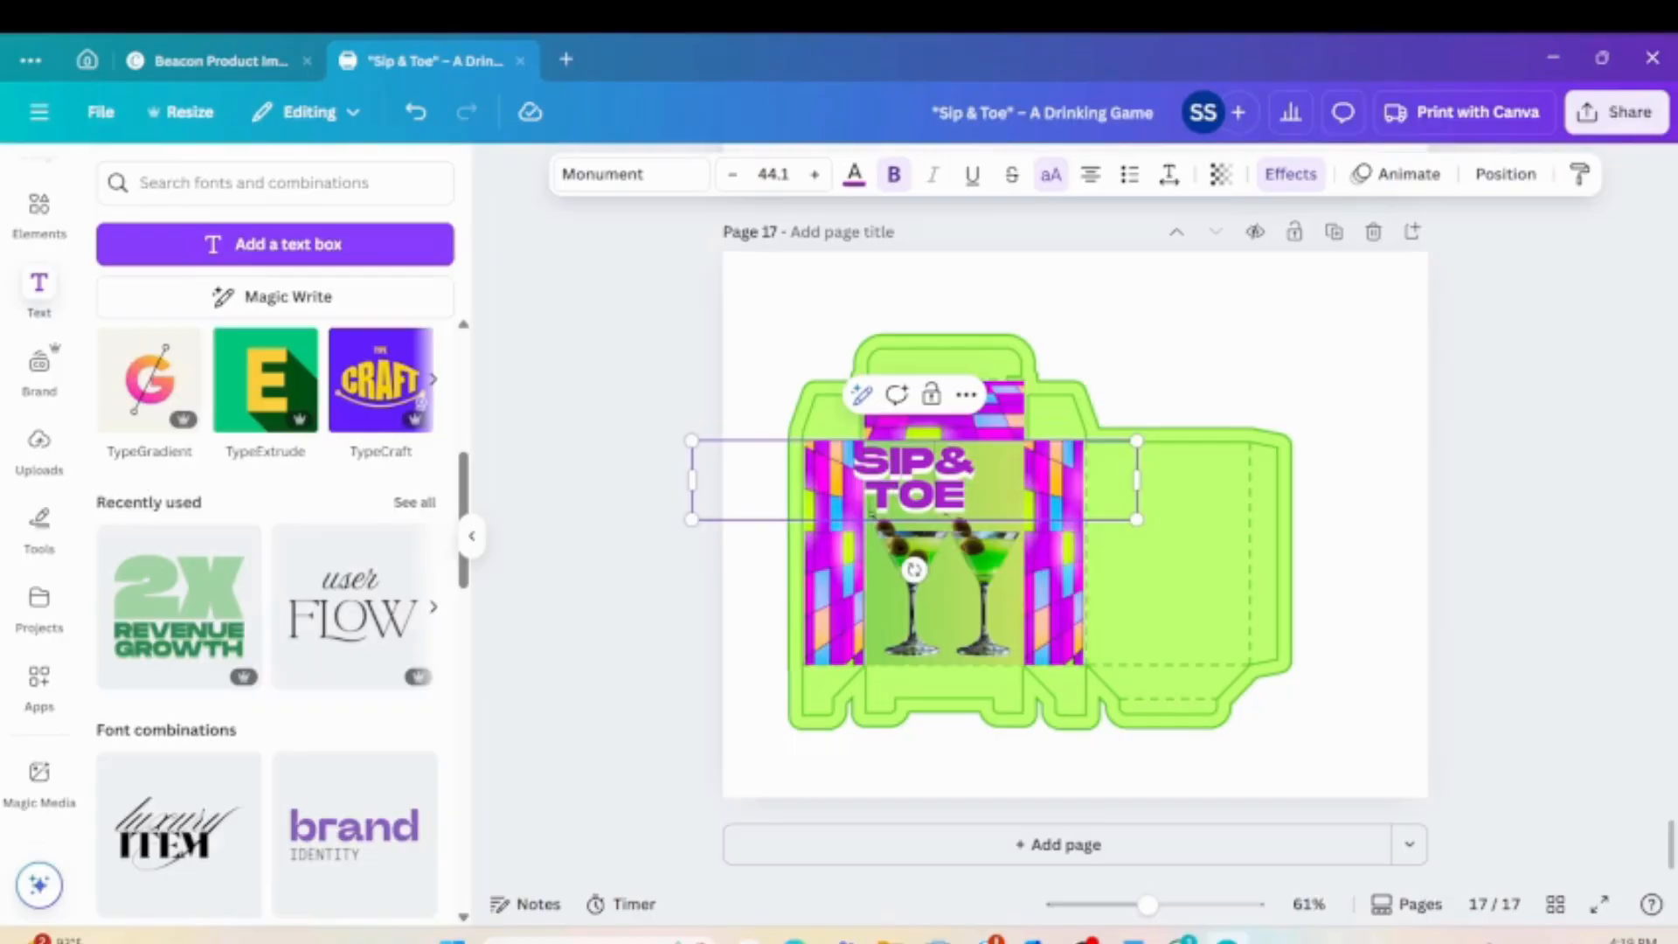
pyautogui.press('BackSpace')
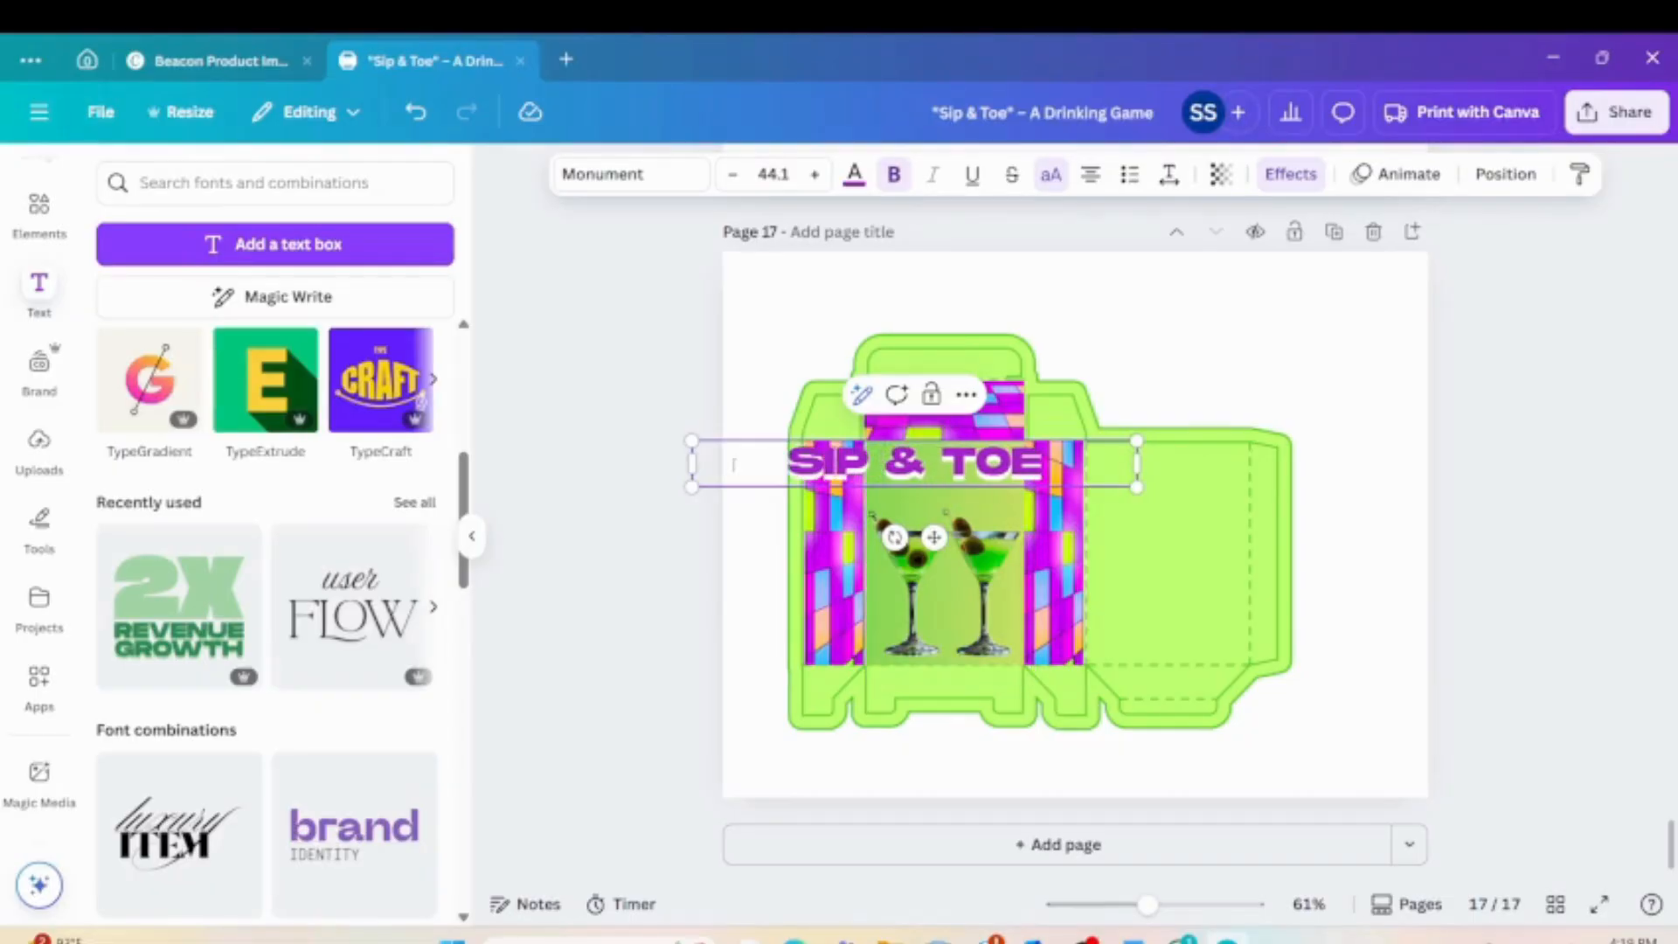
pyautogui.moveTo(691, 465); pyautogui.dragTo(907, 479)
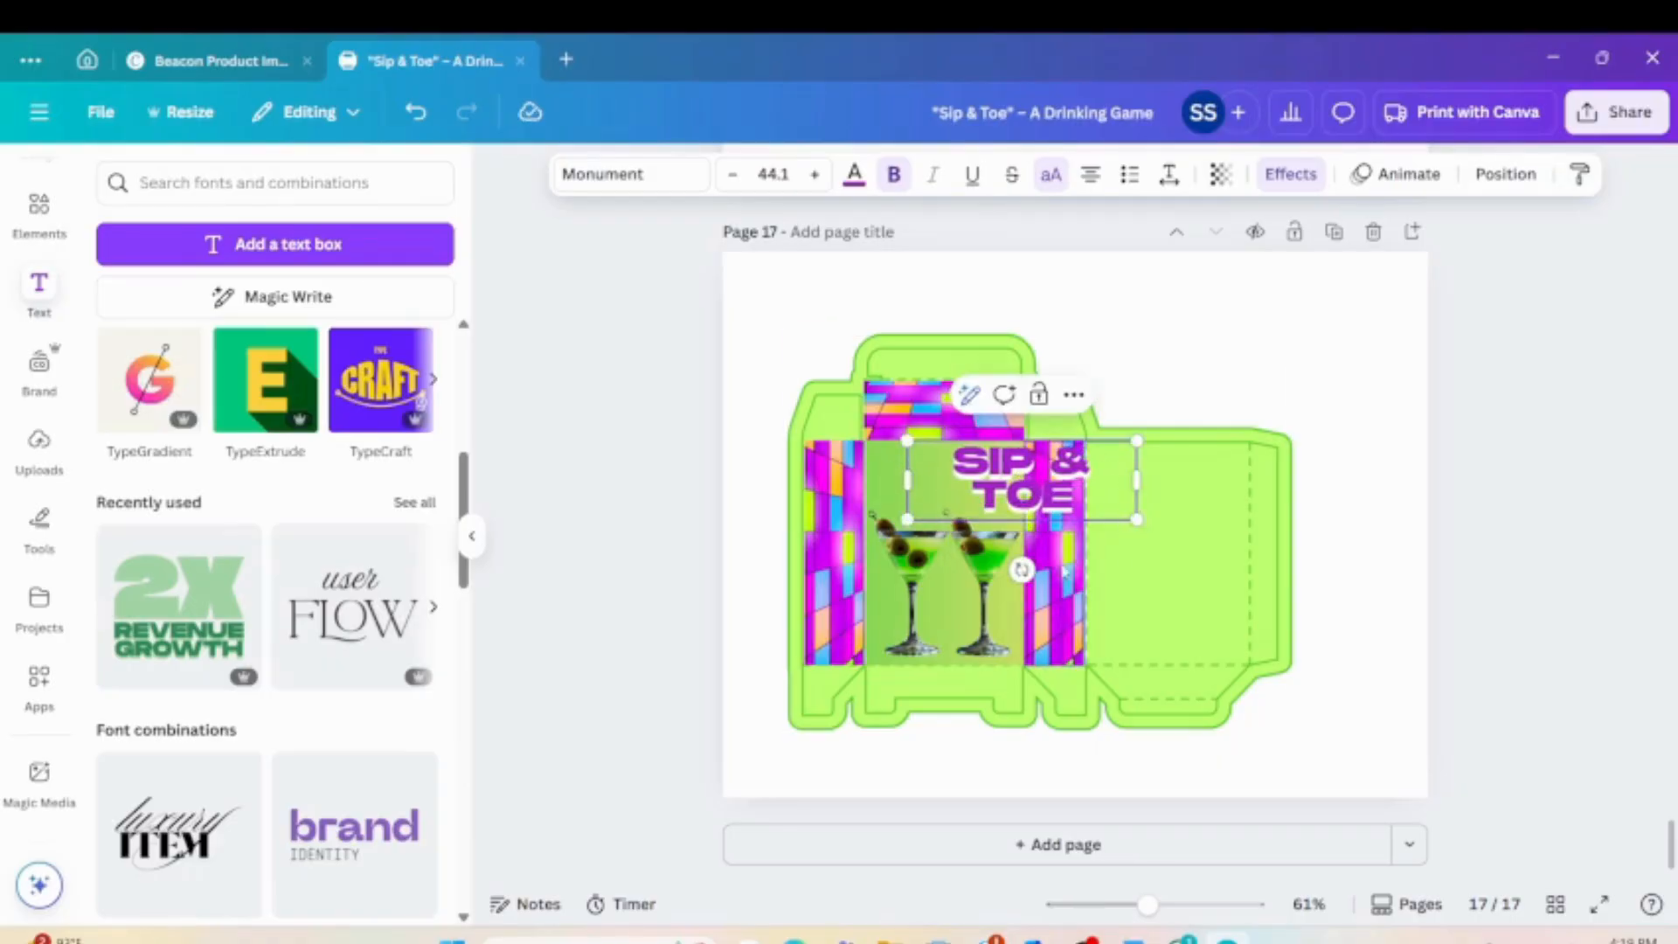
# Tilt the title counterclockwise, shrink it to font size 31.8, and position it above the cocktail glasses on the front panel.
pyautogui.moveTo(1022, 570); pyautogui.dragTo(1039, 567)
pyautogui.moveTo(1143, 494); pyautogui.dragTo(1075, 486)
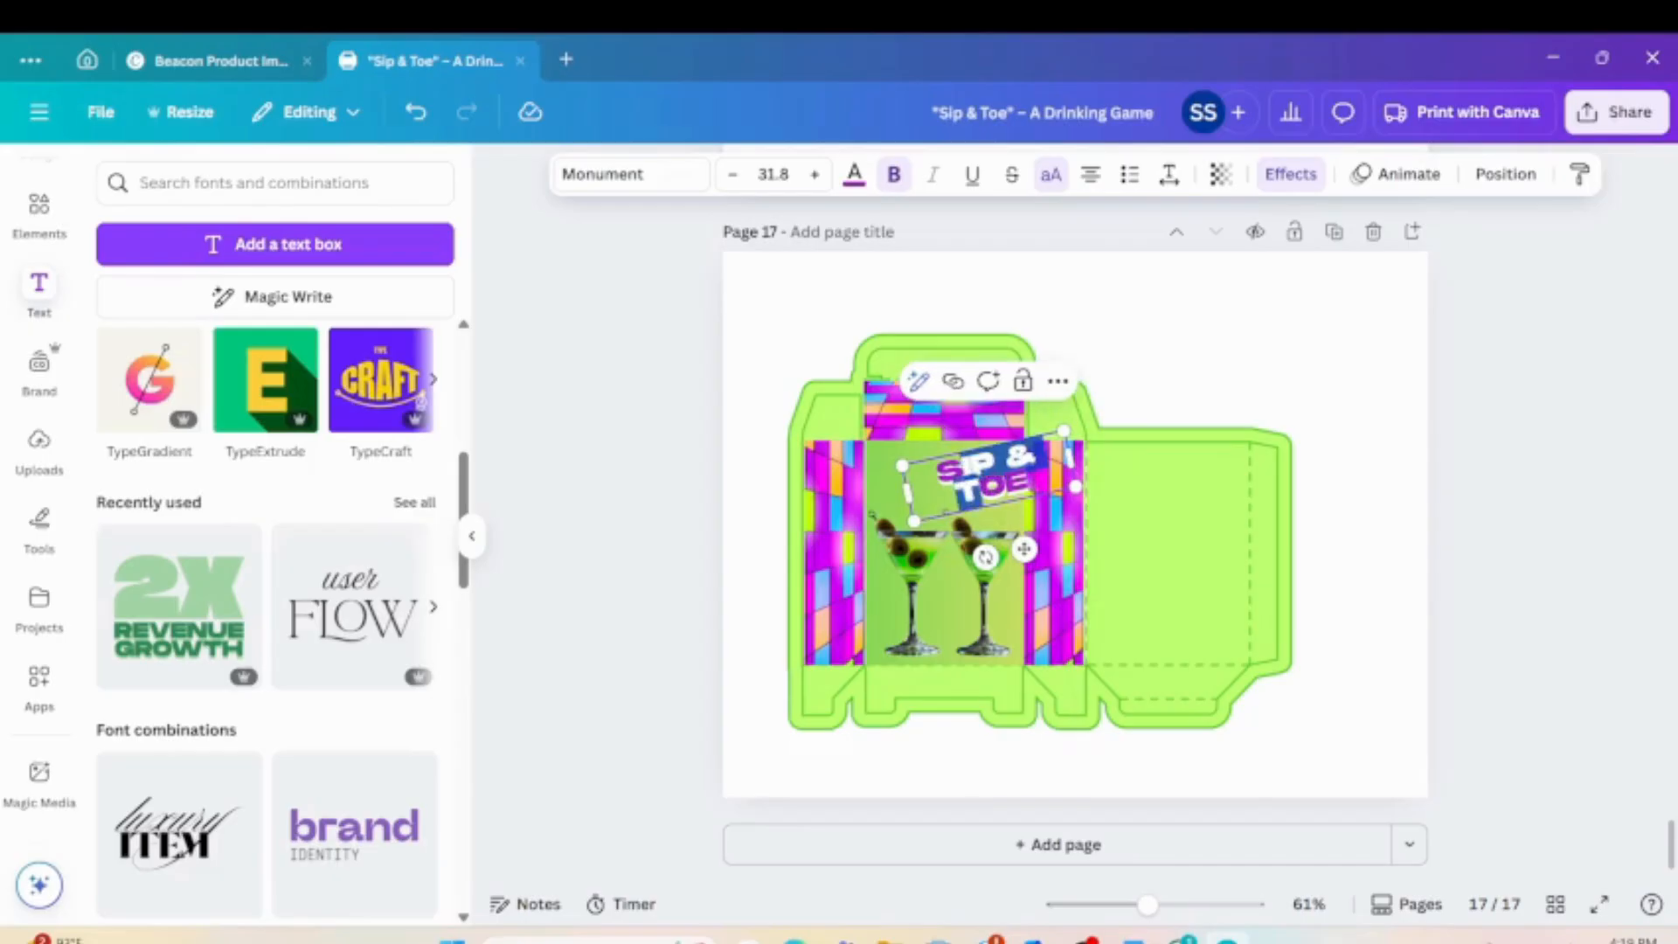
pyautogui.moveTo(965, 465); pyautogui.dragTo(933, 470)
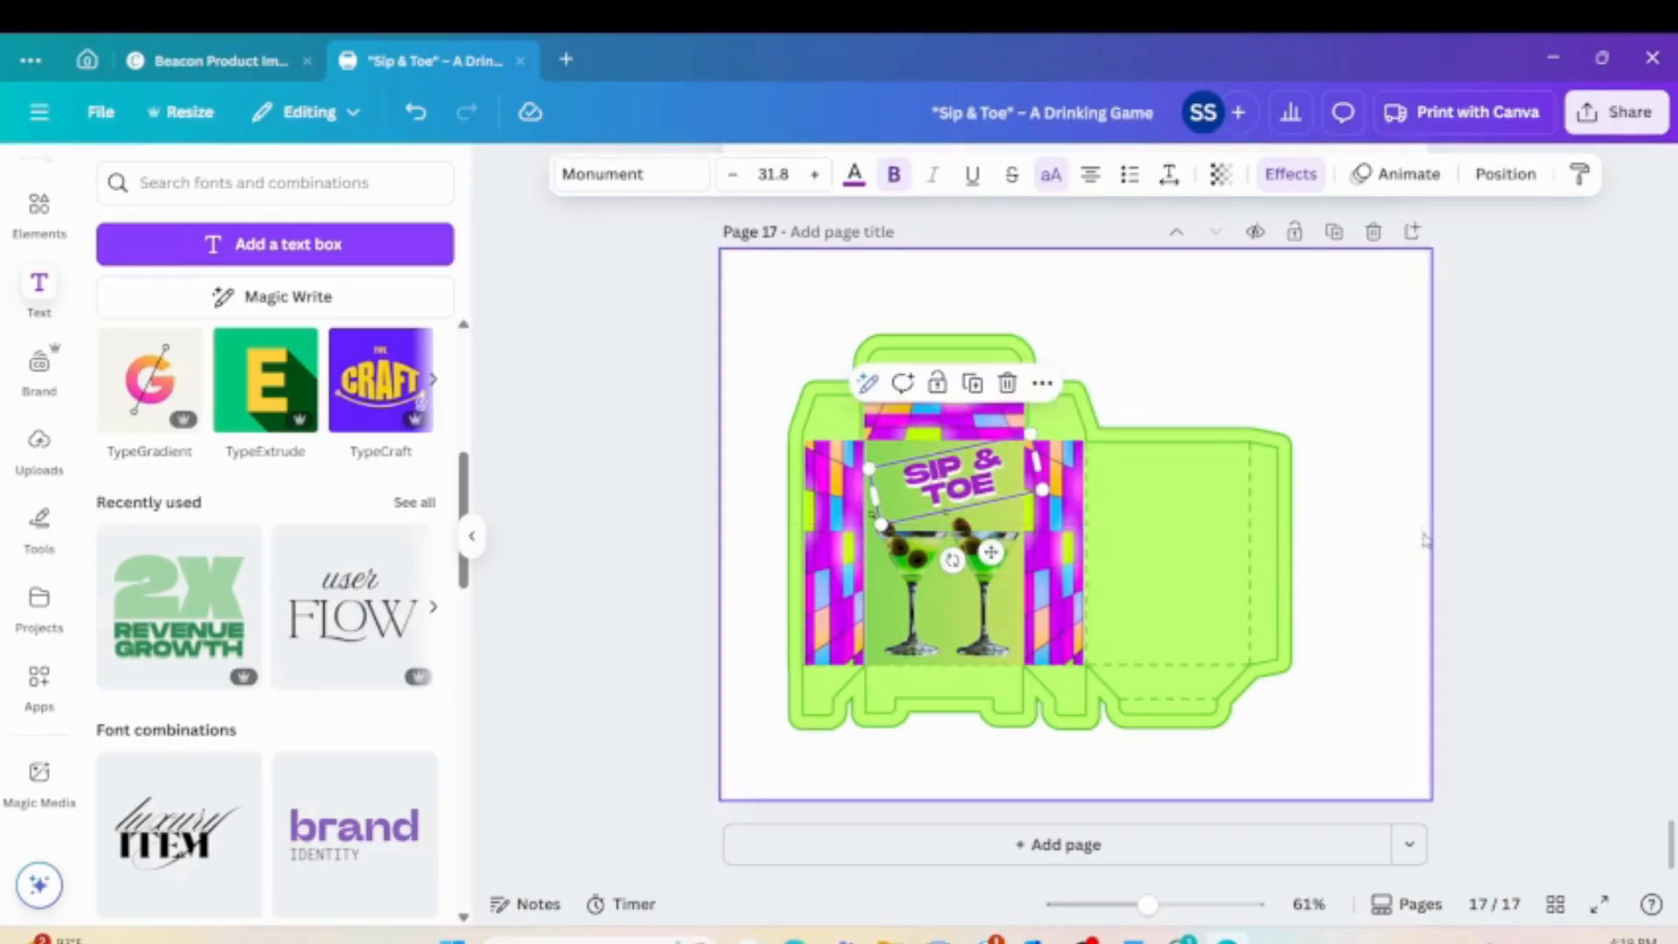
pyautogui.click(1402, 505)
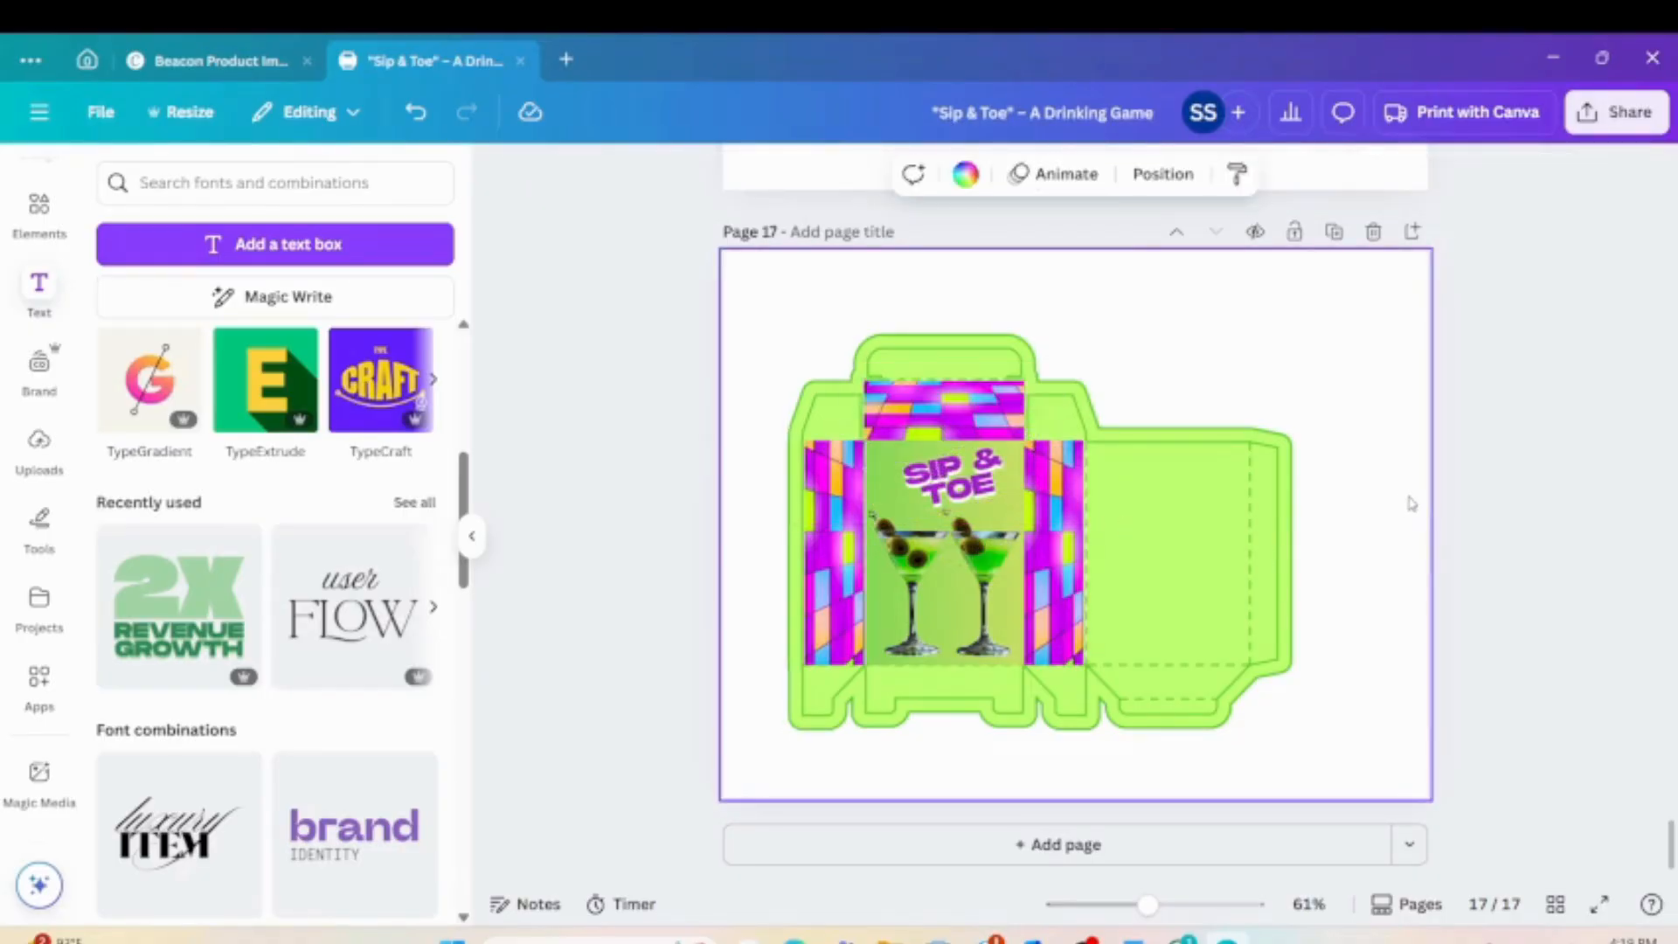
# Duplicate the "SIP & TOE" title and place the copy on the upper part of the box's back panel.
pyautogui.click(1000, 482)
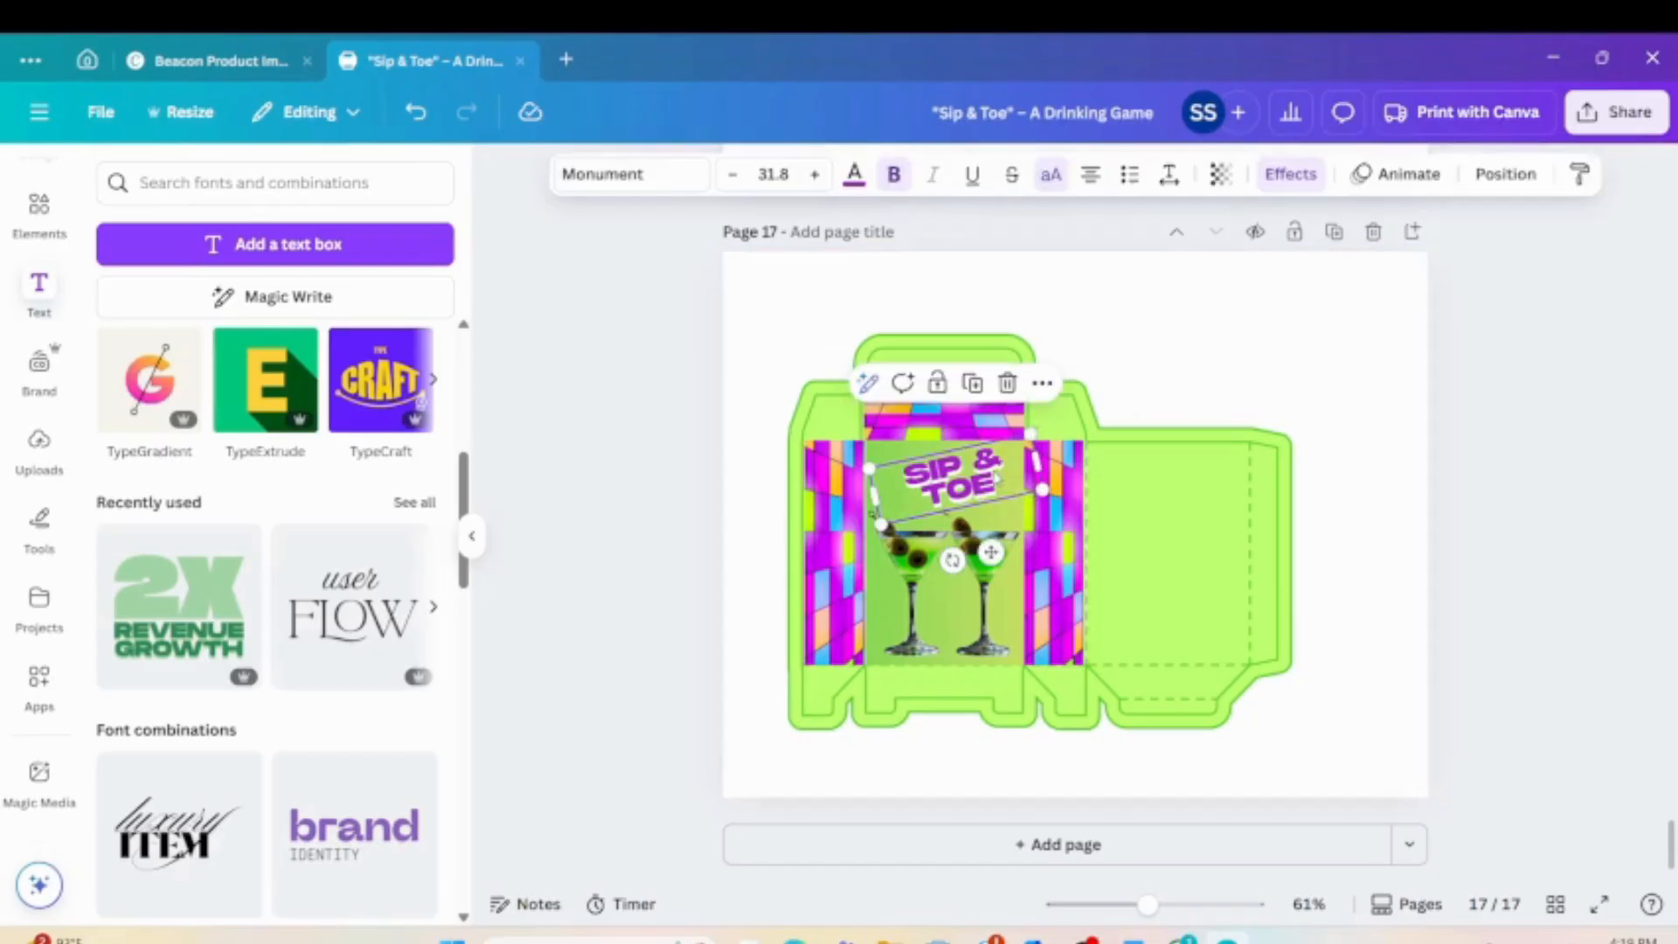
pyautogui.click(972, 384)
pyautogui.moveTo(961, 484); pyautogui.dragTo(1169, 505)
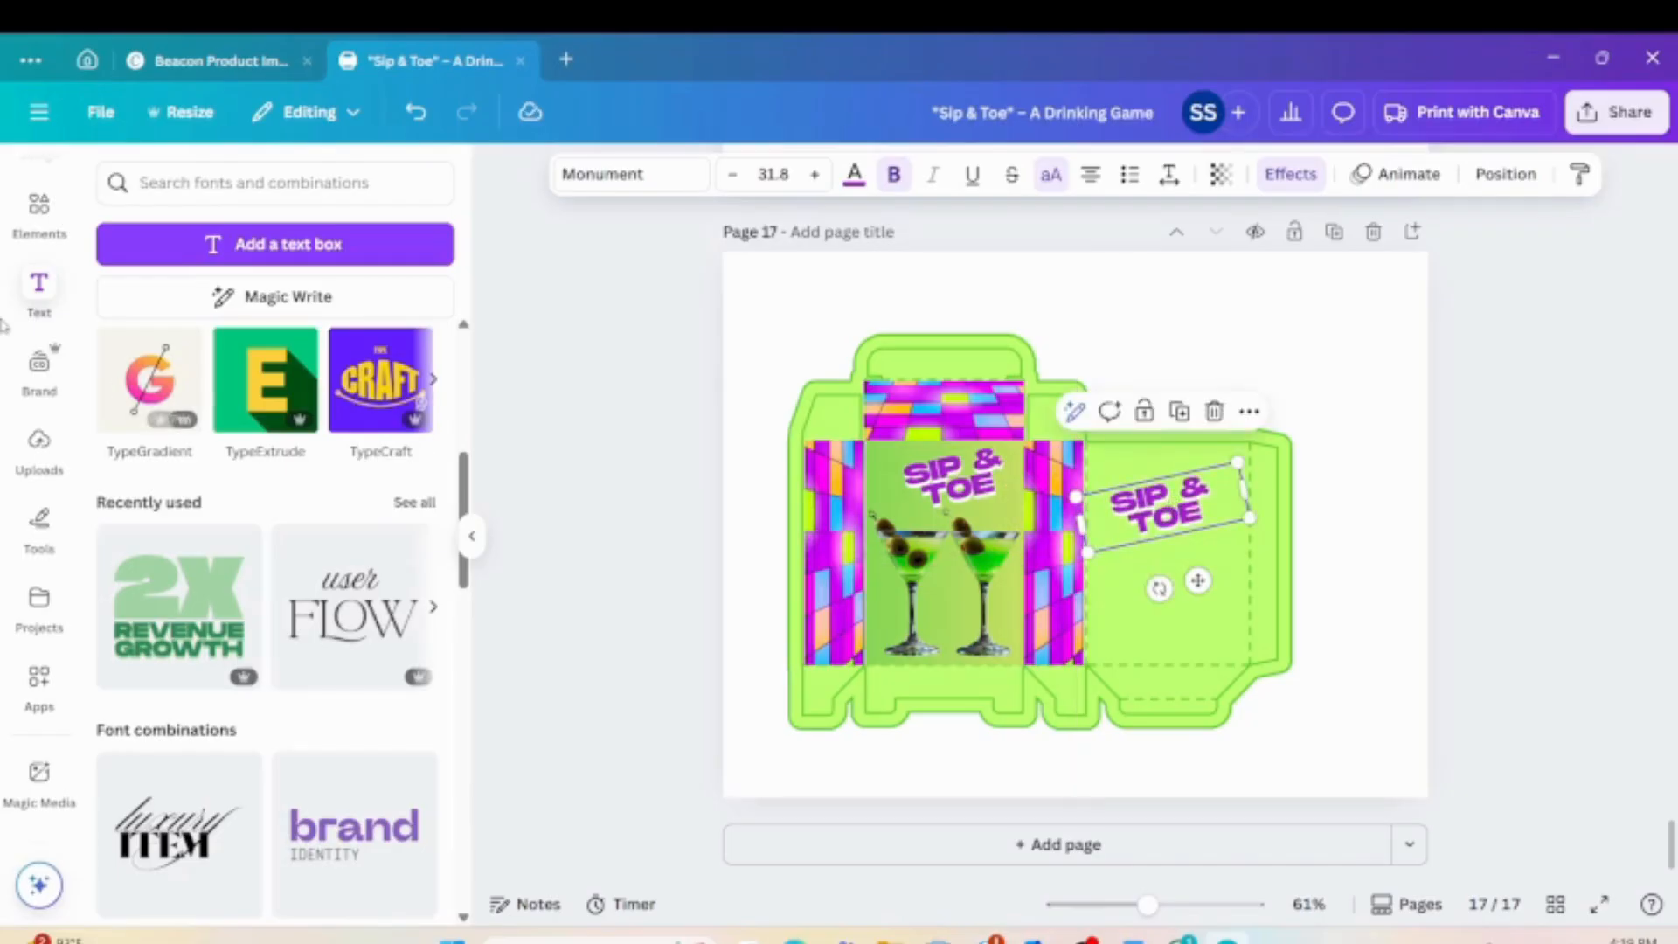
# Search elements for "TIK TAK TOE", add the black-and-white X and O board photo, and shrink it below the back-panel title.
pyautogui.click(46, 229)
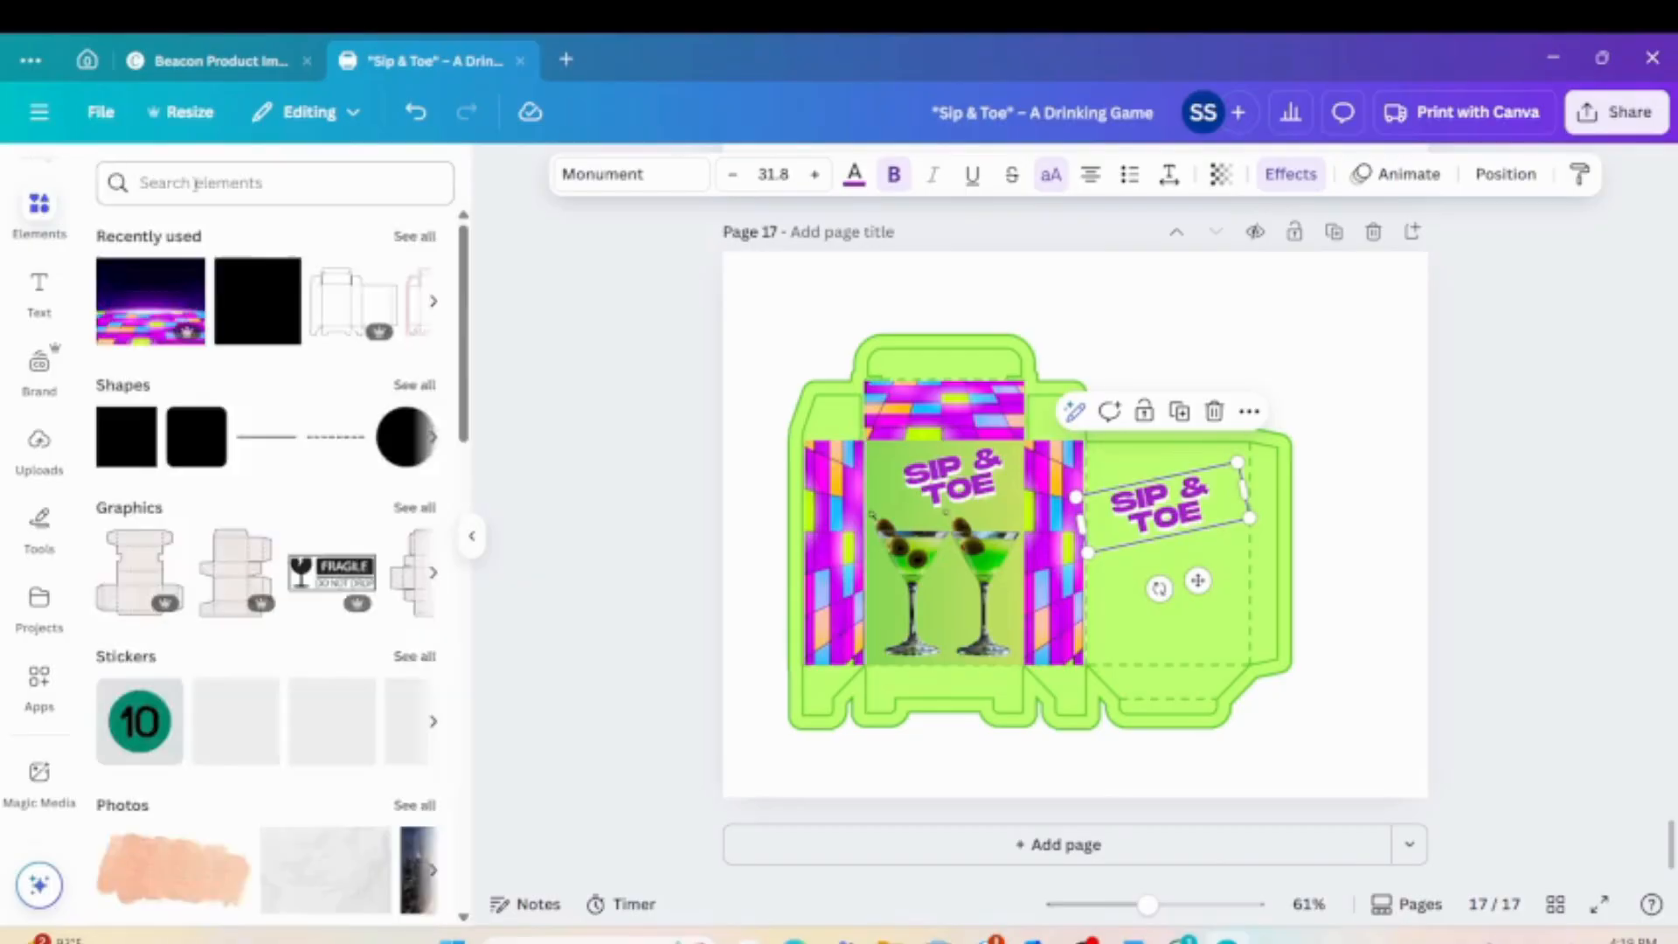
pyautogui.click(194, 183)
pyautogui.write('TIK TAK TOE')
pyautogui.press('Return')
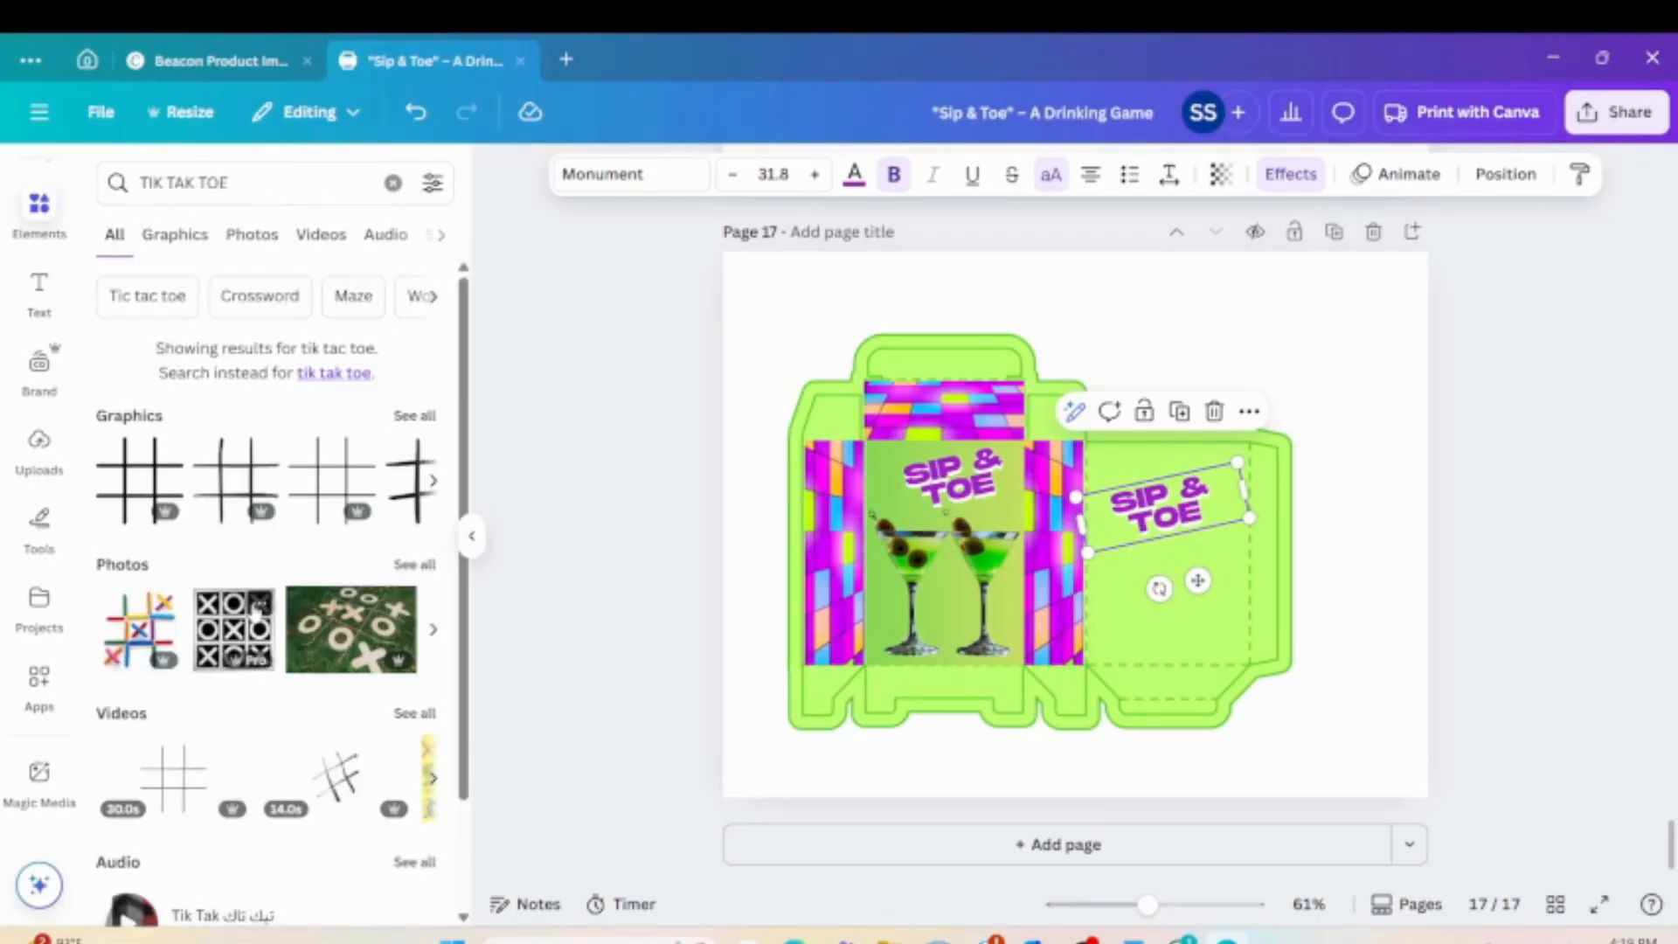
pyautogui.click(241, 627)
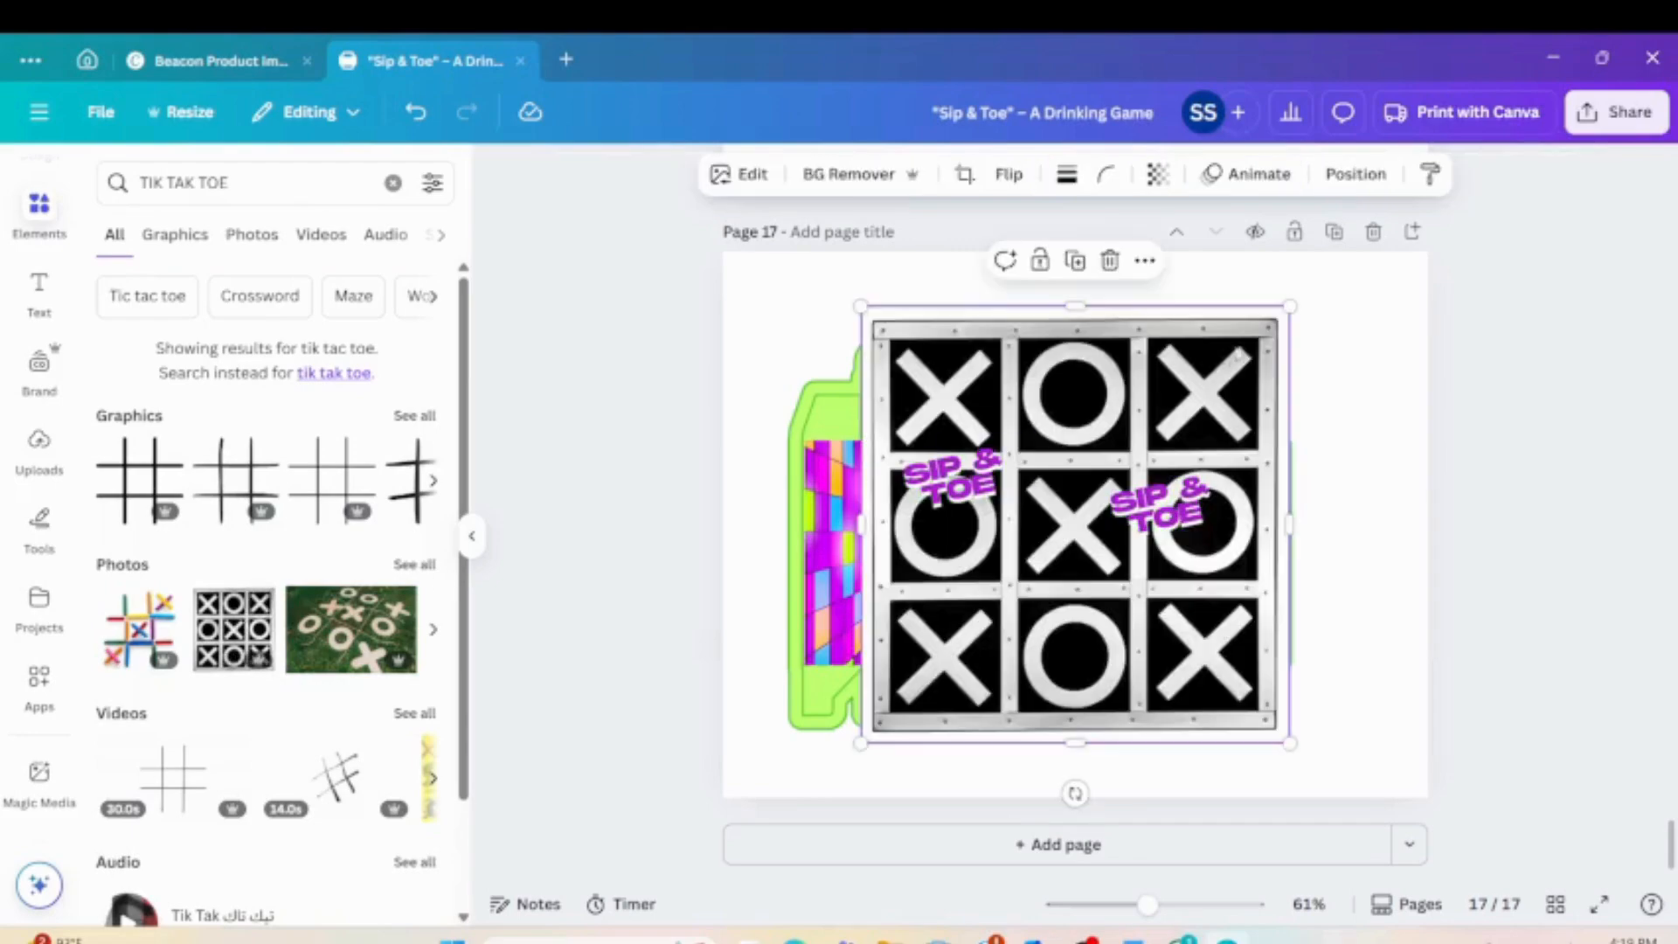
pyautogui.moveTo(1287, 307); pyautogui.dragTo(1173, 603)
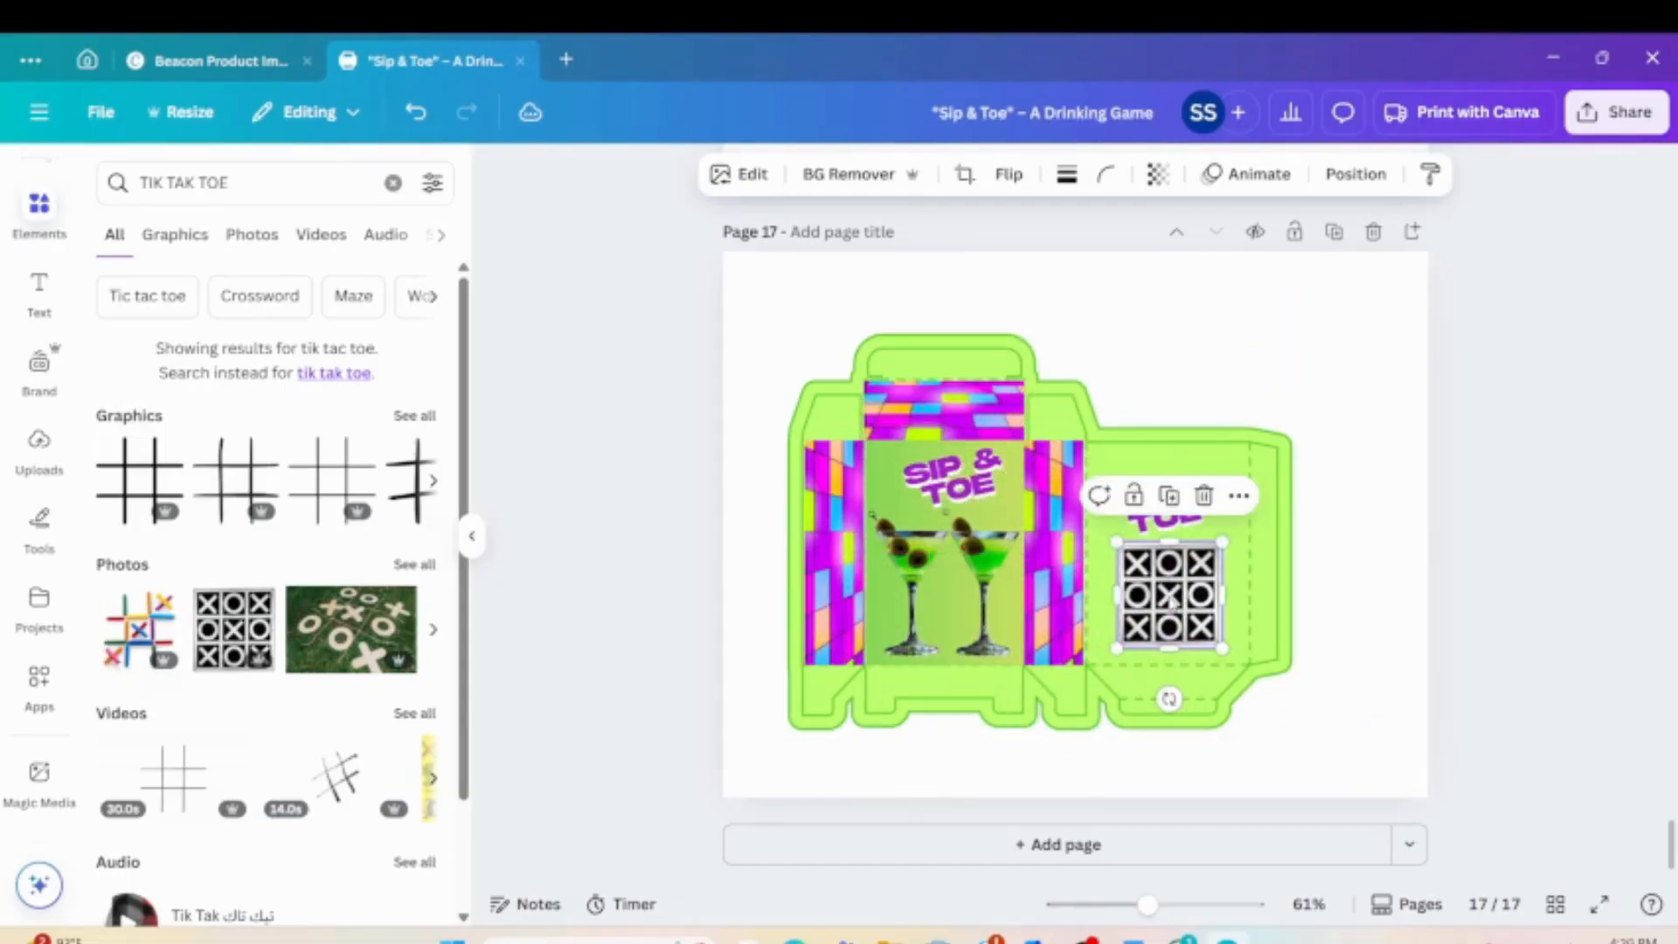
# Reduce the tic-tac-toe board slightly and shift the back-panel title down just above it.
pyautogui.click(413, 570)
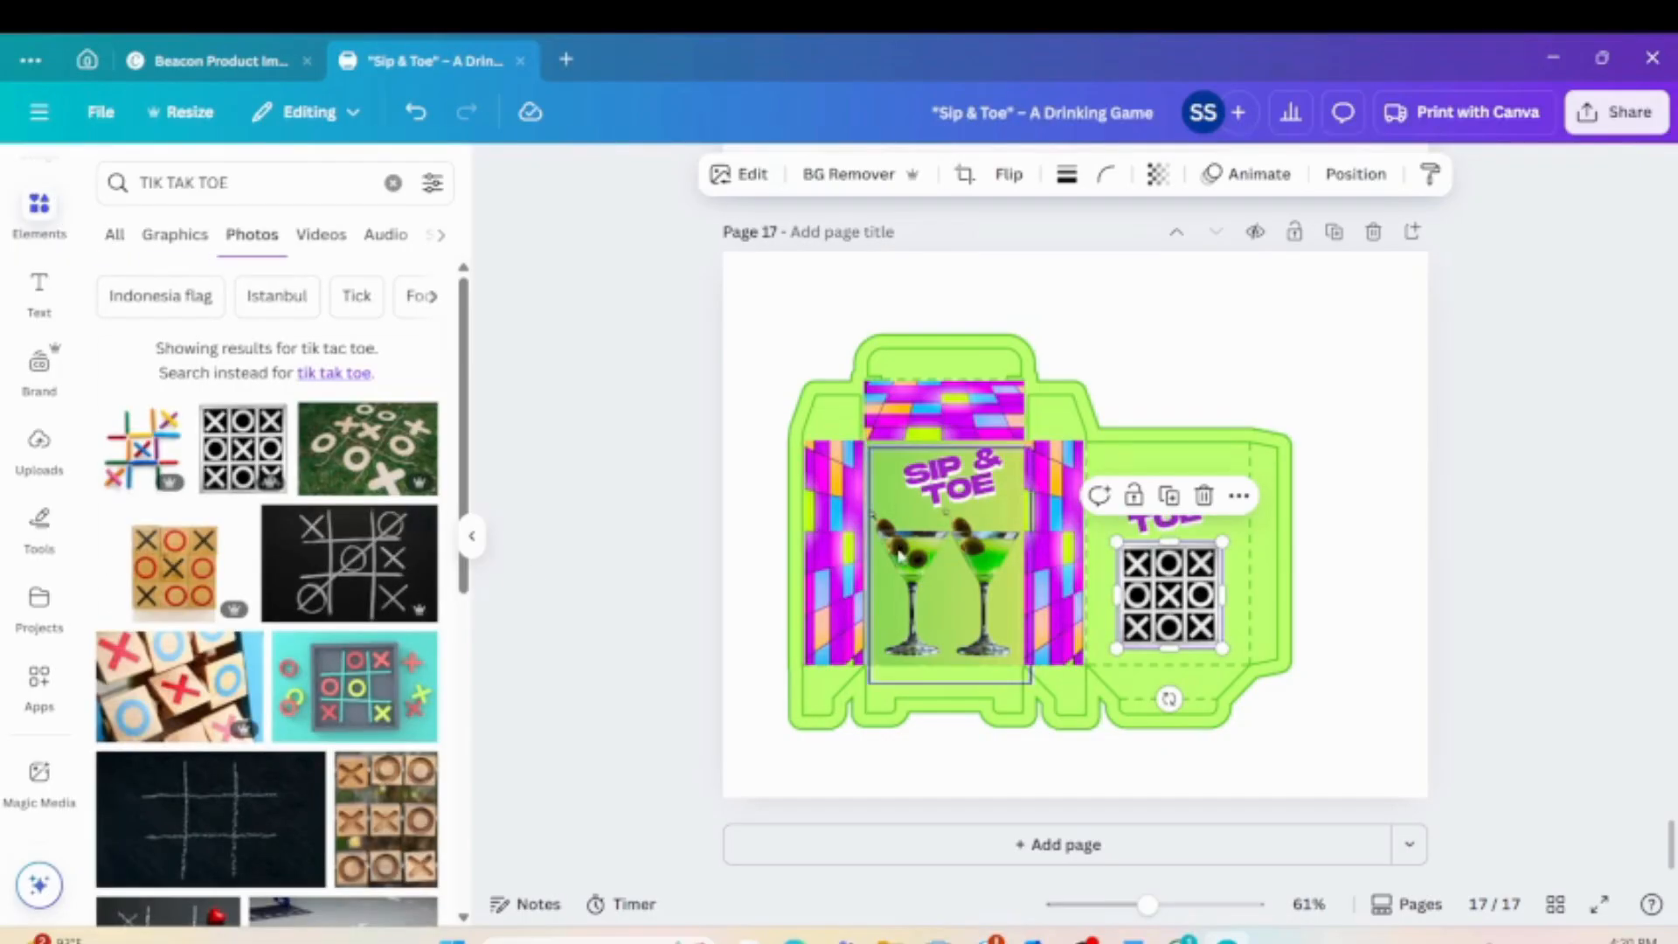
pyautogui.click(1389, 505)
pyautogui.click(1196, 504)
pyautogui.moveTo(1195, 503); pyautogui.dragTo(1181, 611)
pyautogui.click(1199, 579)
pyautogui.moveTo(1170, 506); pyautogui.dragTo(1170, 523)
# Duplicate the green cocktail cutout, move the copy toward the back panel, and crop it to a single glass.
pyautogui.click(978, 579)
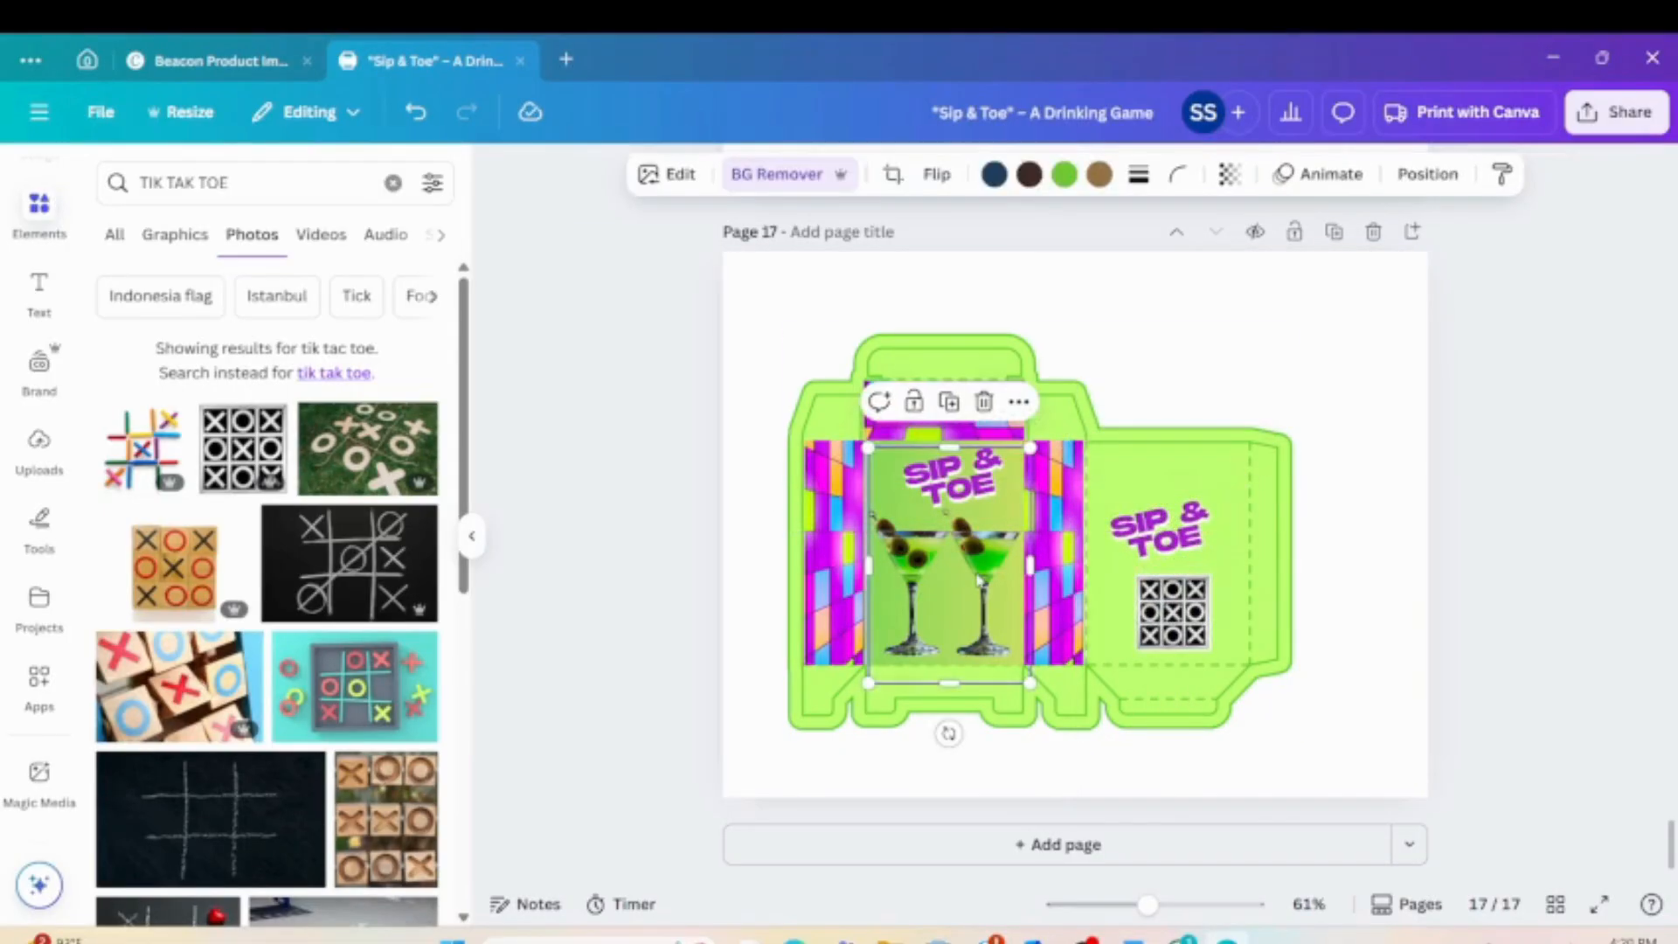
pyautogui.click(949, 402)
pyautogui.moveTo(965, 597); pyautogui.dragTo(1068, 516)
pyautogui.moveTo(1236, 514); pyautogui.dragTo(1155, 516)
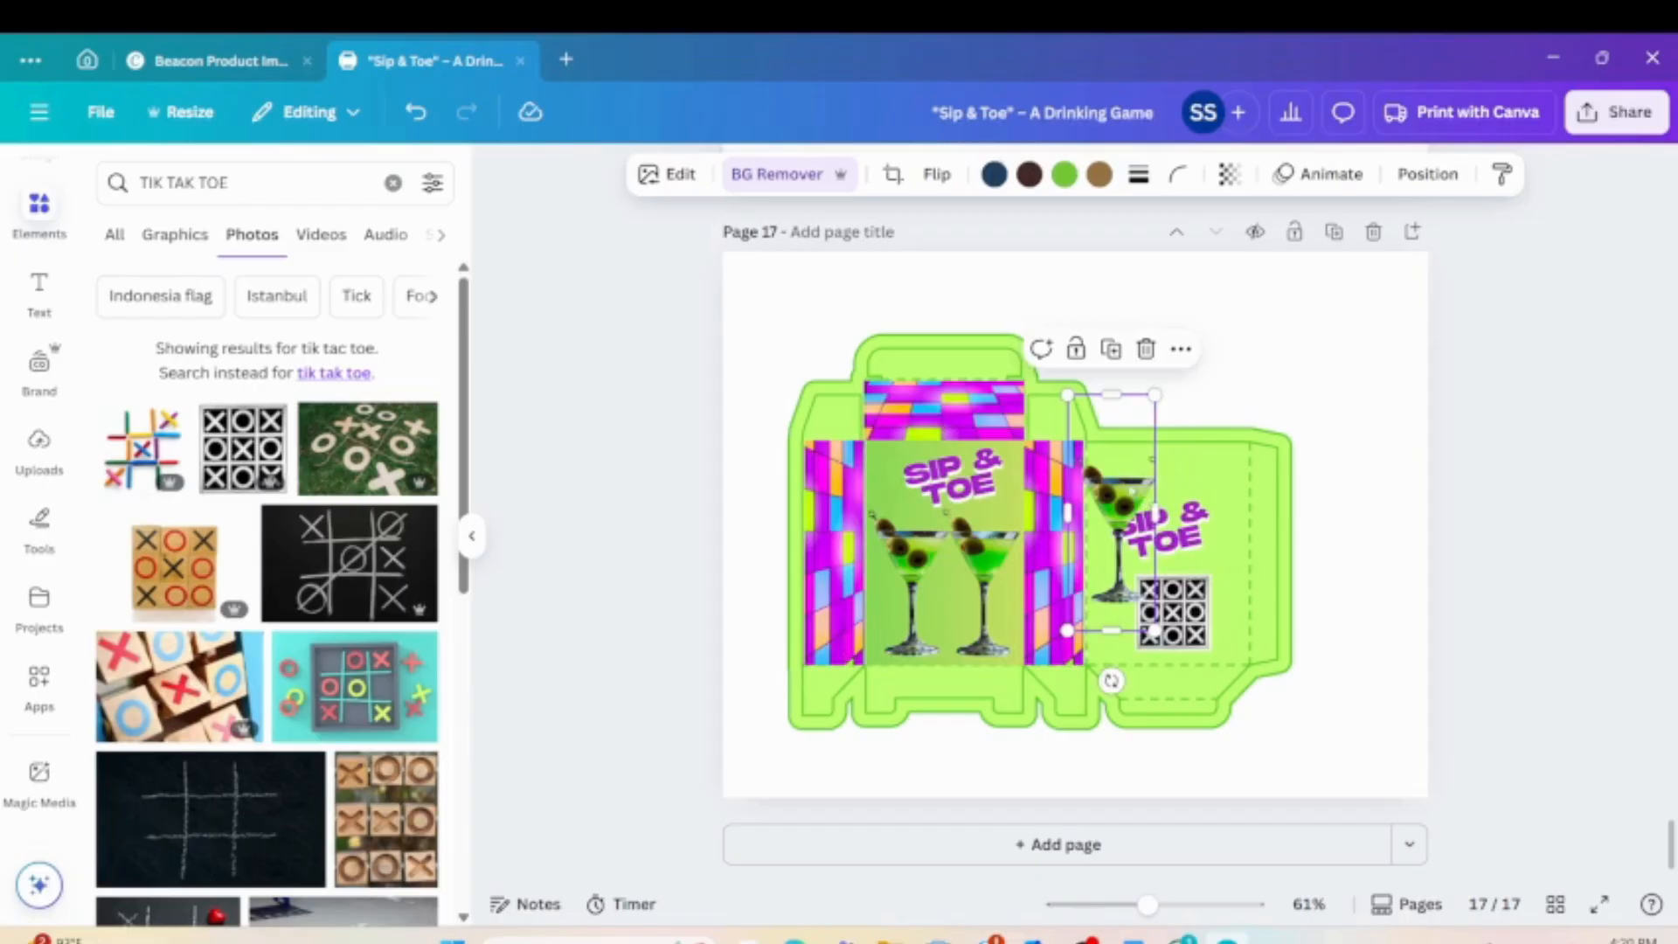
pyautogui.moveTo(1110, 397); pyautogui.dragTo(1112, 430)
pyautogui.moveTo(1112, 453); pyautogui.dragTo(1112, 455)
pyautogui.moveTo(1115, 612); pyautogui.dragTo(1119, 616)
# Shrink the single glass above the back-panel title, place a second copy beside it, and tilt that copy.
pyautogui.moveTo(1115, 524); pyautogui.dragTo(1165, 514)
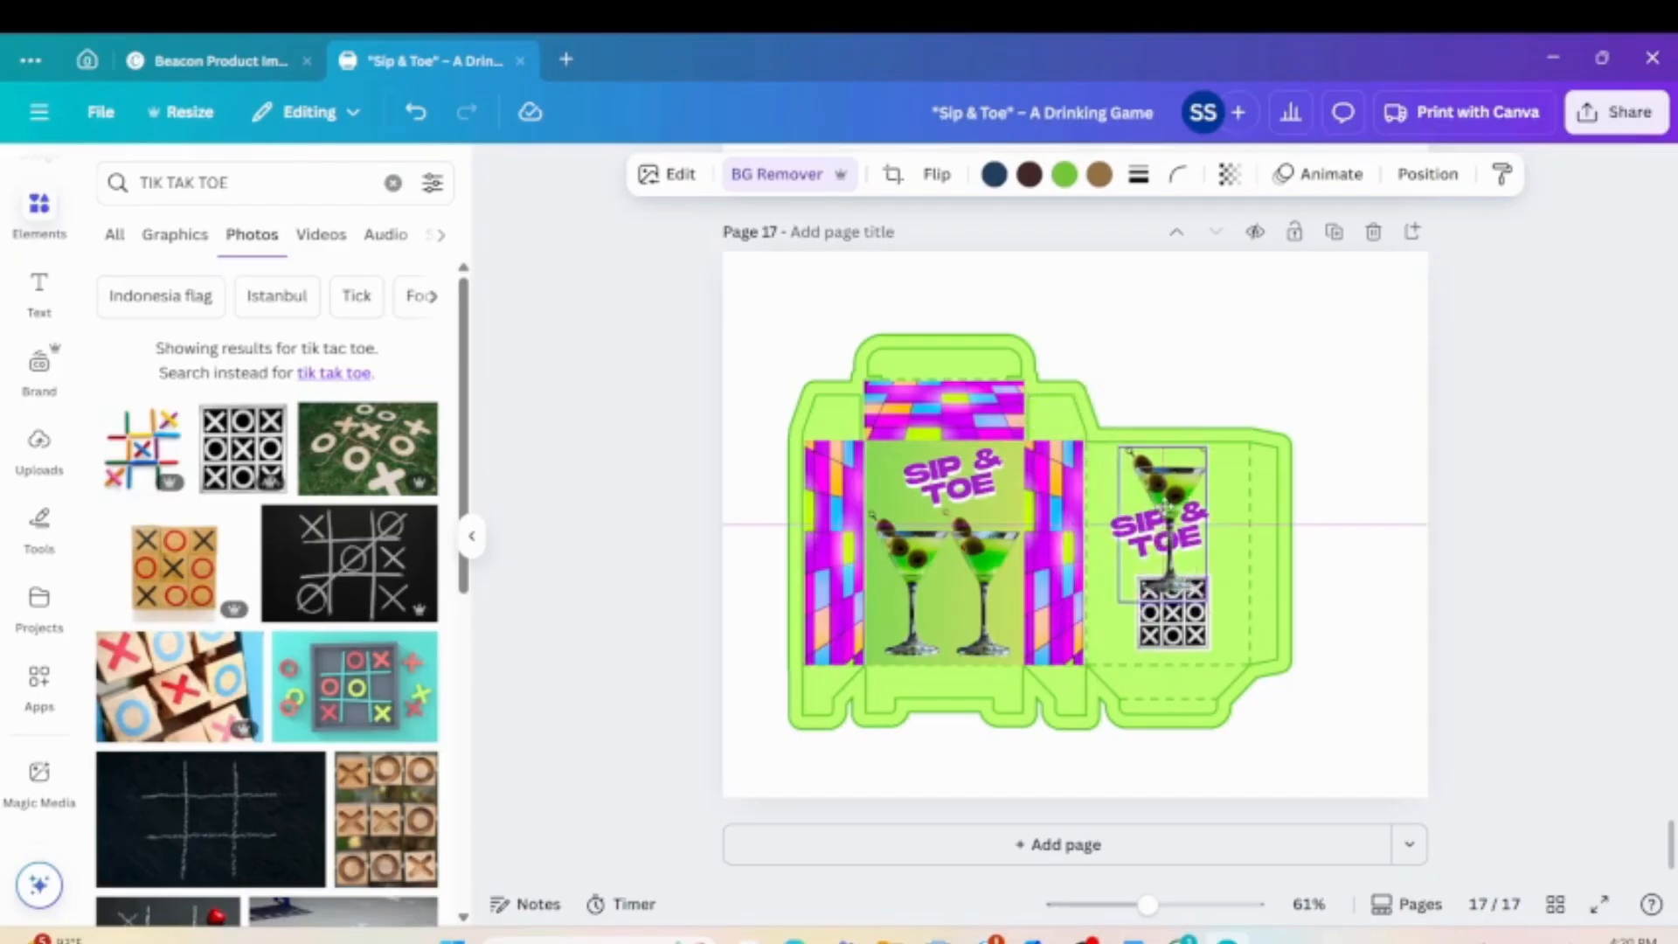
pyautogui.moveTo(1204, 599); pyautogui.dragTo(1204, 476)
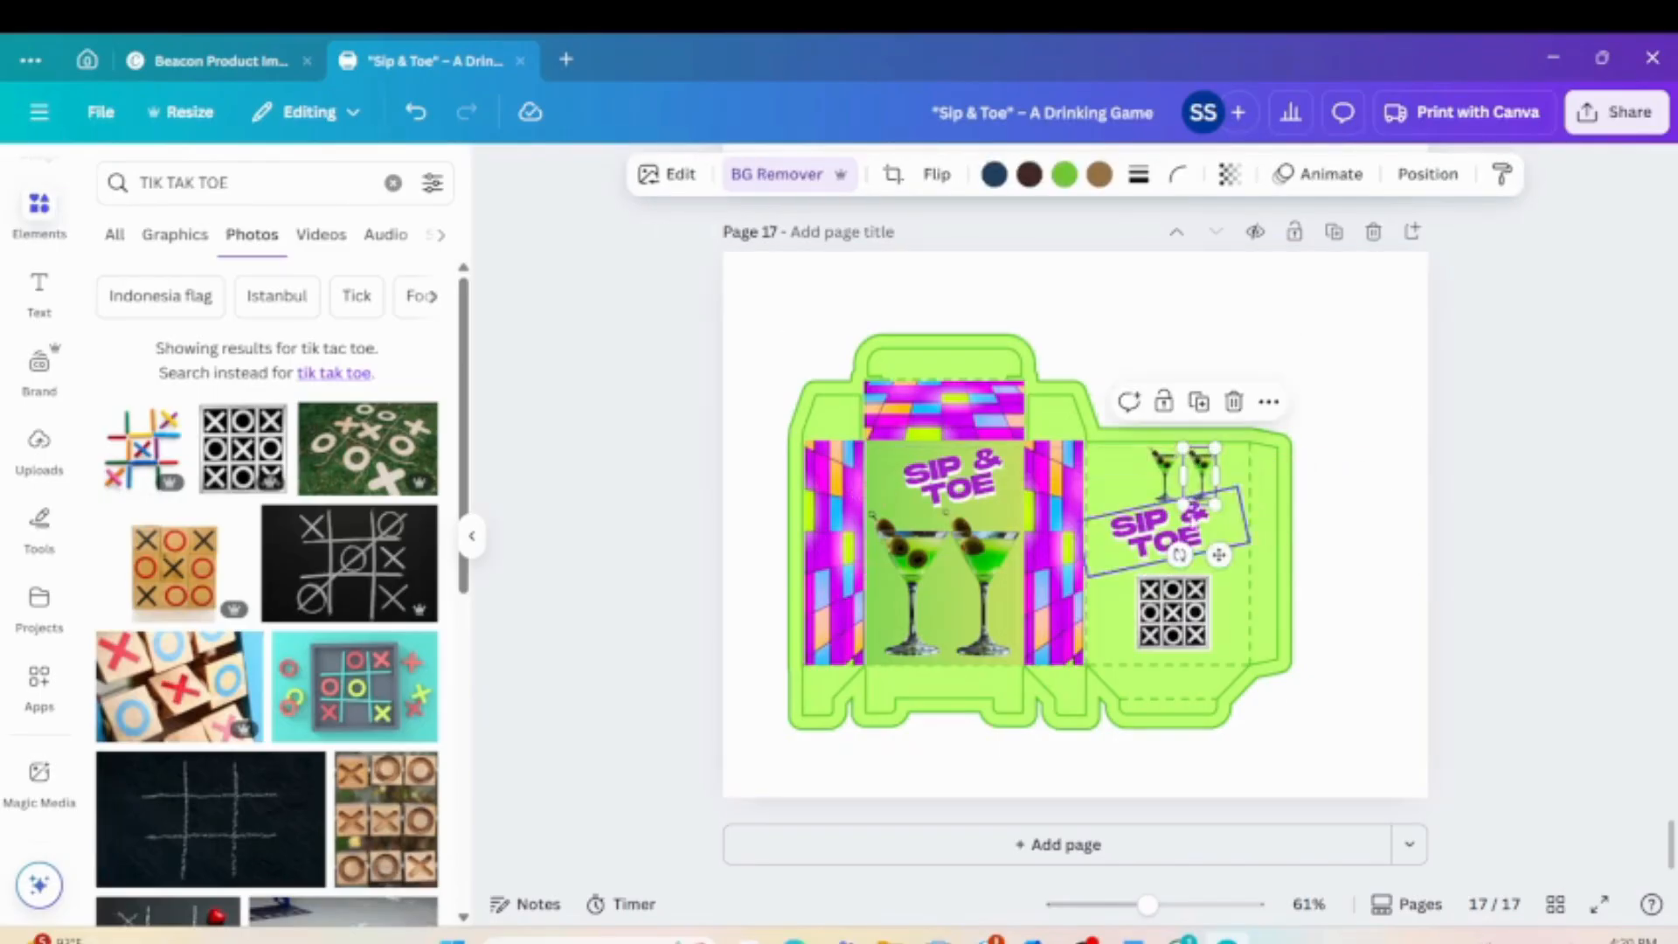
pyautogui.moveTo(1178, 555); pyautogui.dragTo(1203, 560)
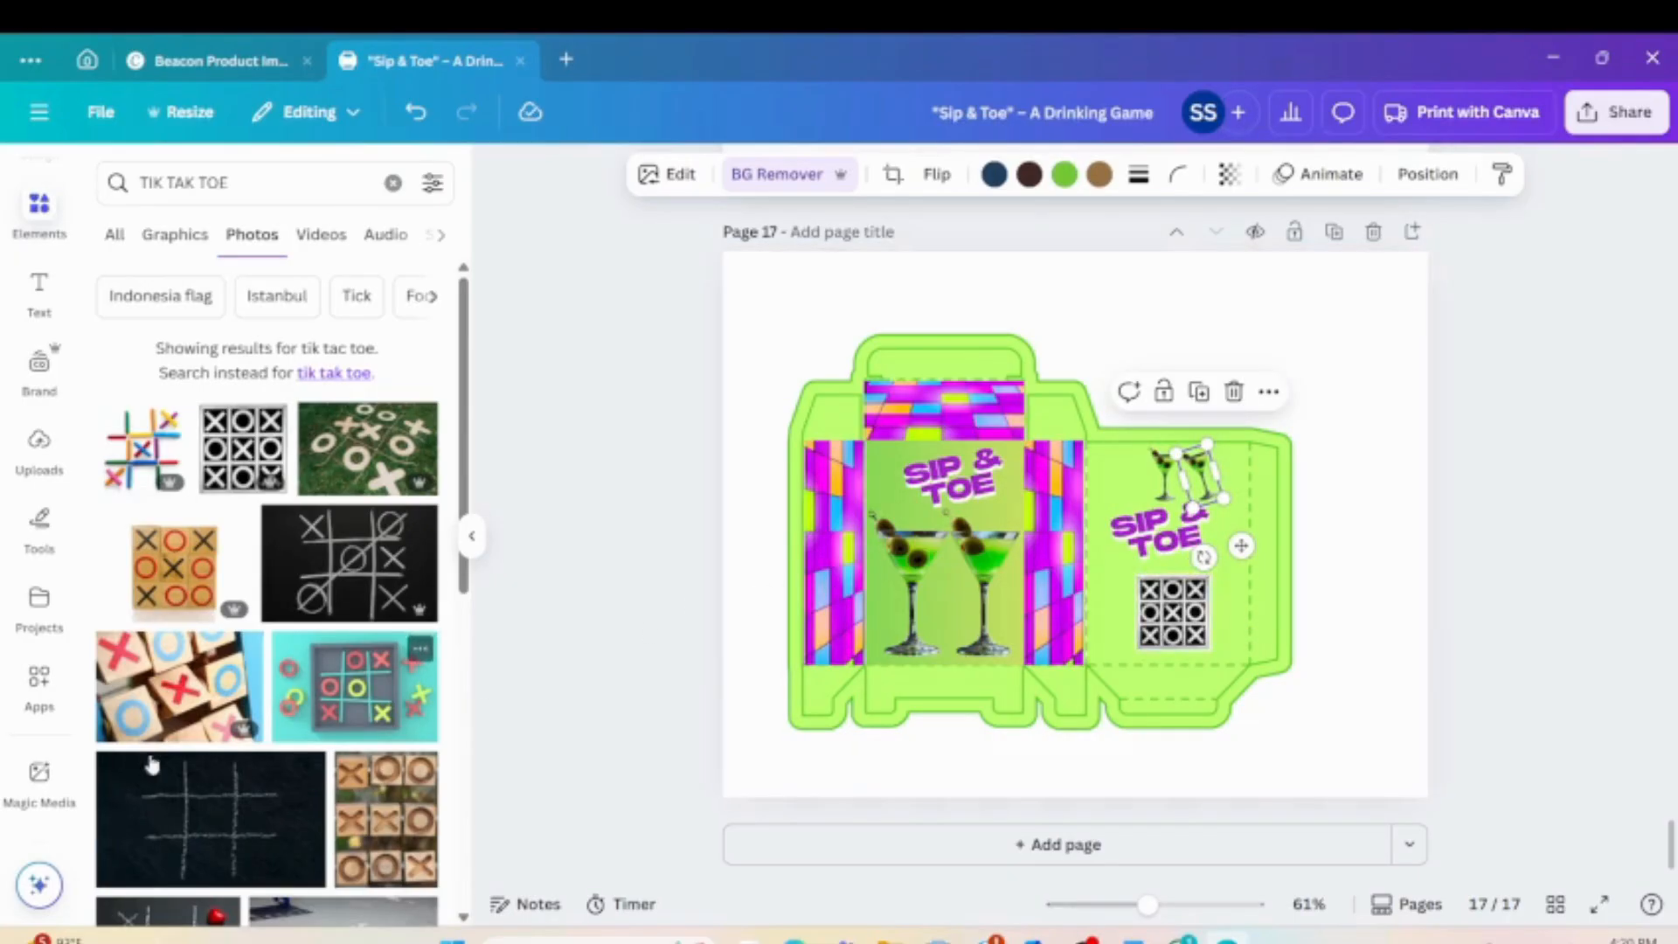
pyautogui.click(1180, 601)
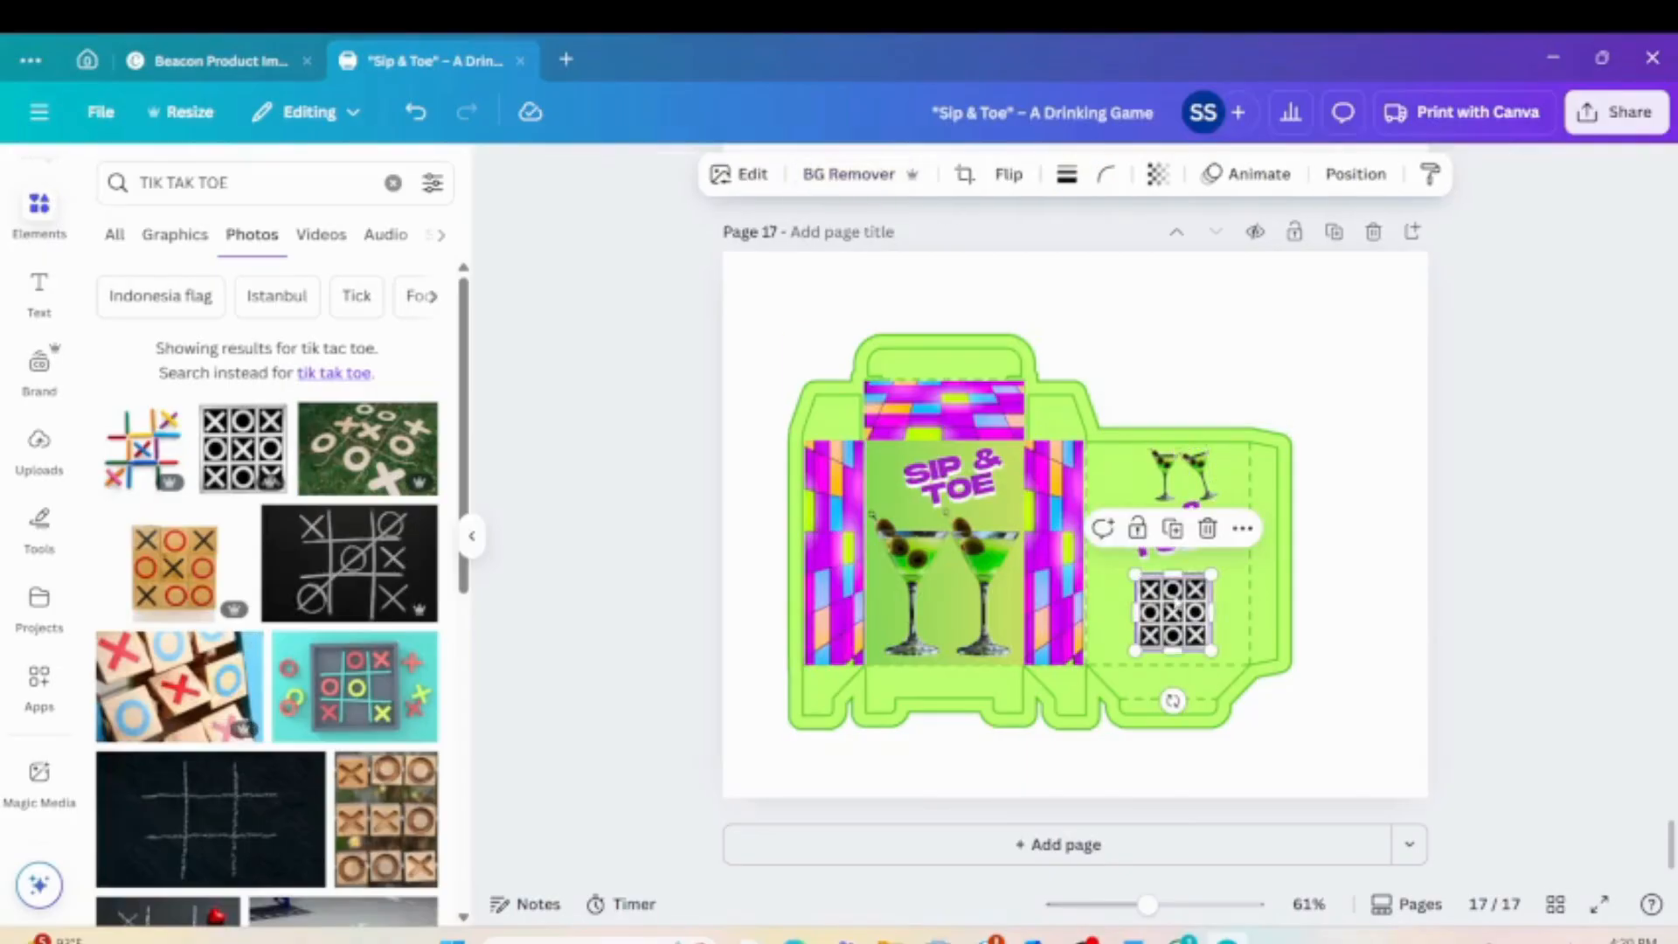
pyautogui.click(201, 238)
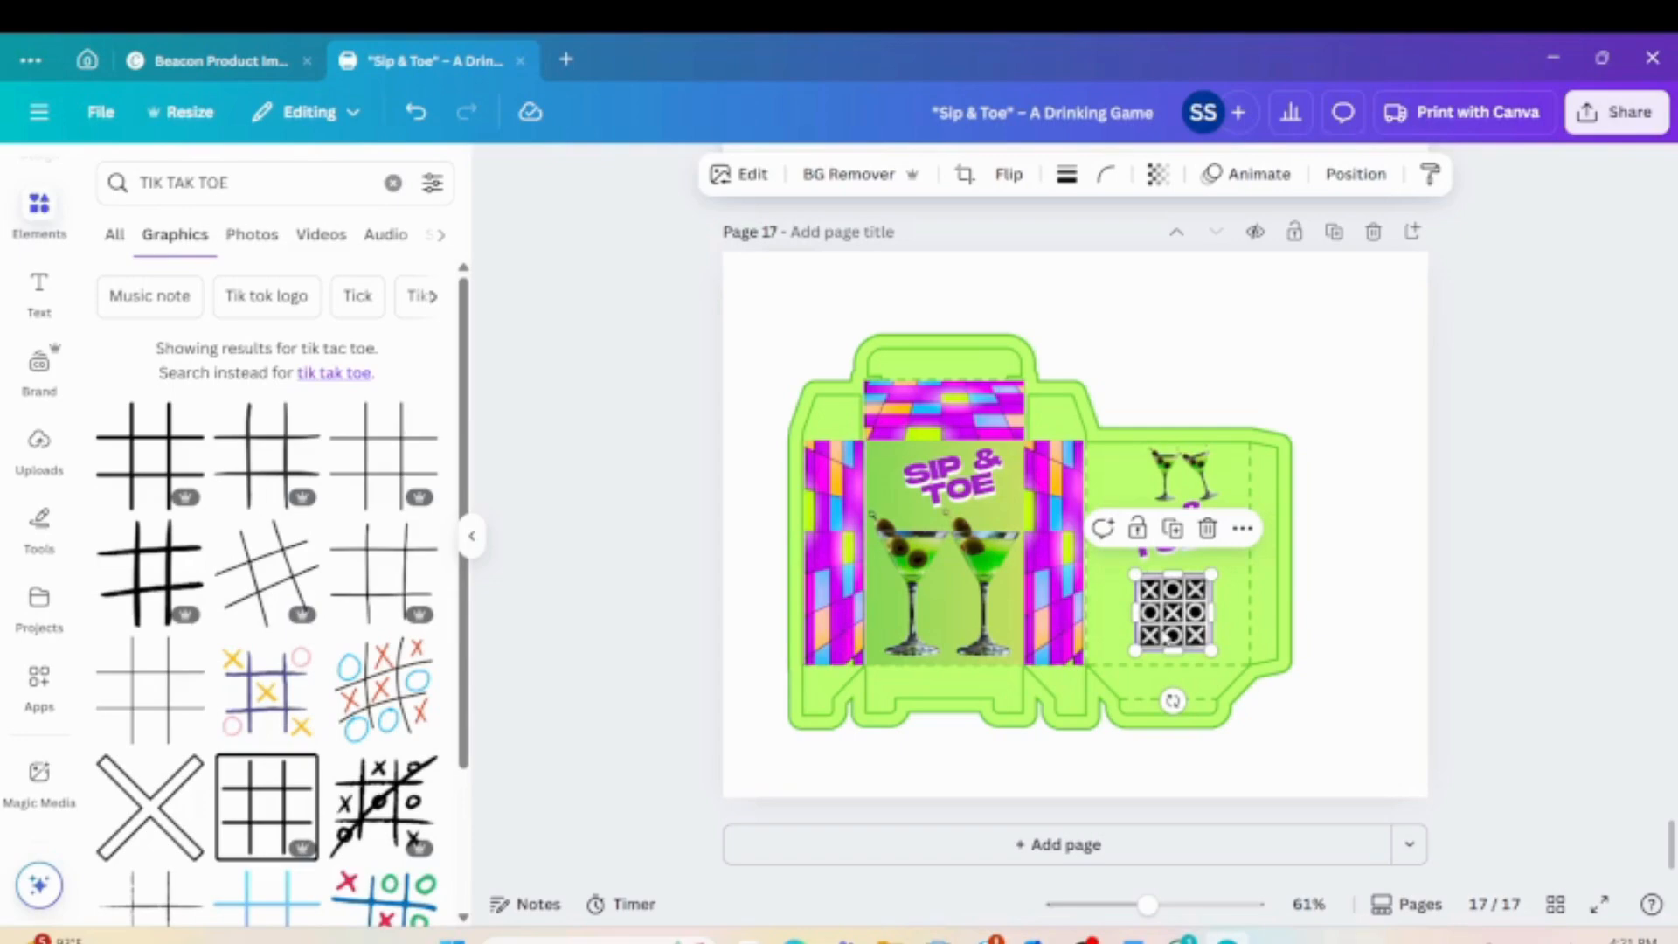
pyautogui.doubleClick(1171, 611)
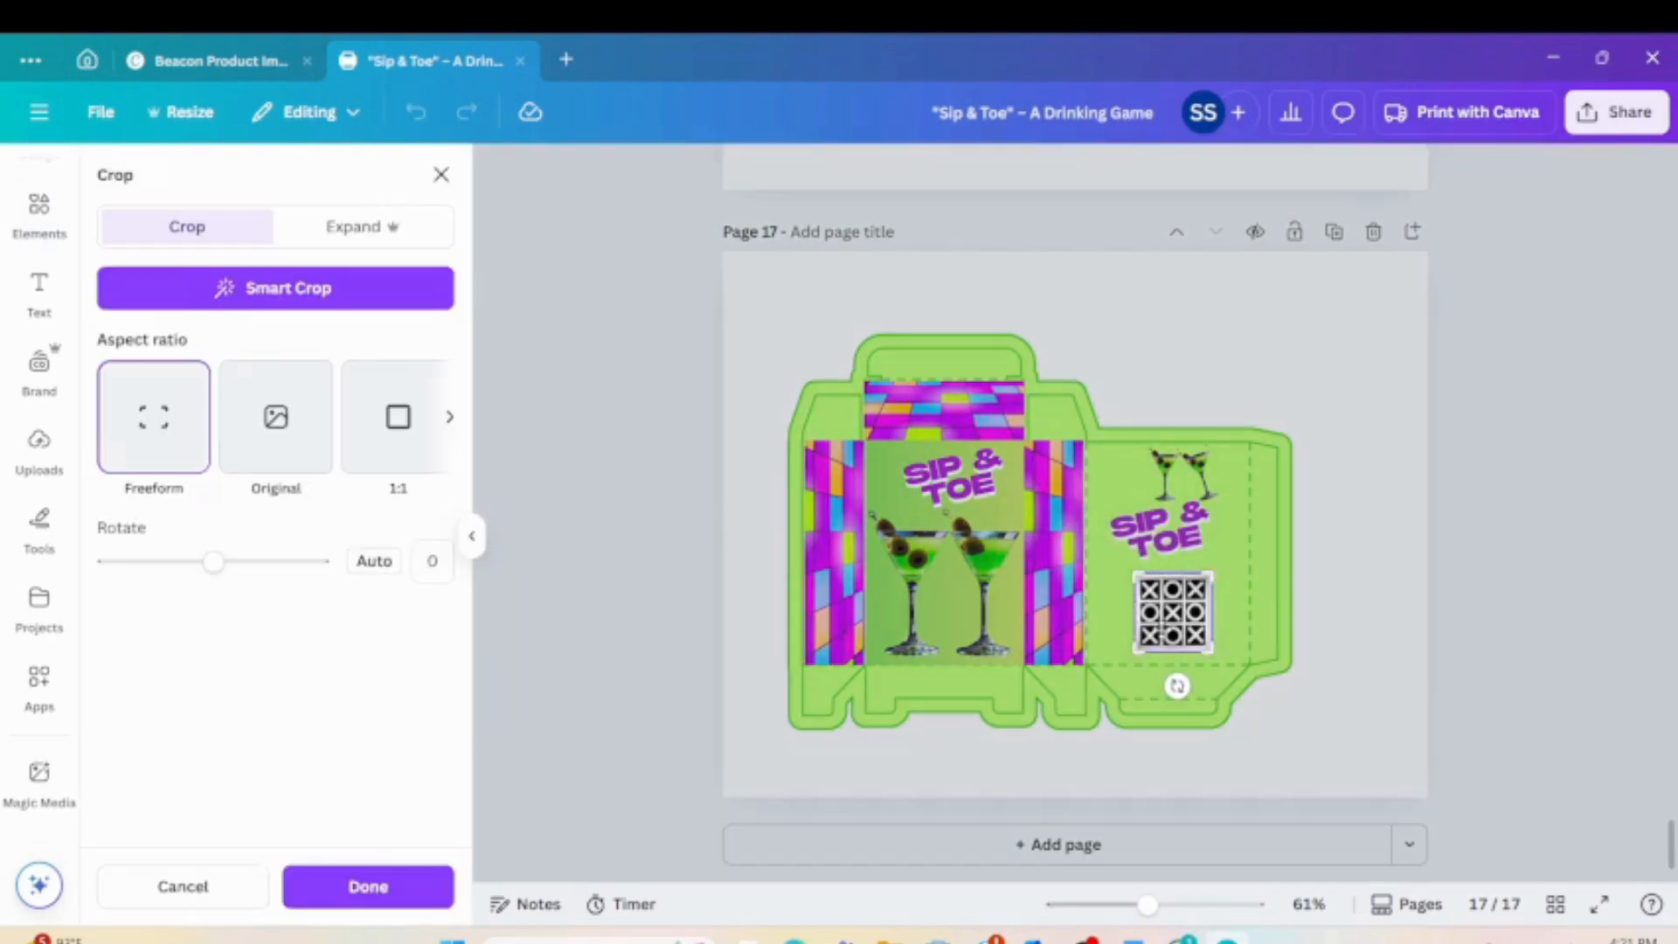
pyautogui.click(1361, 507)
pyautogui.click(1360, 507)
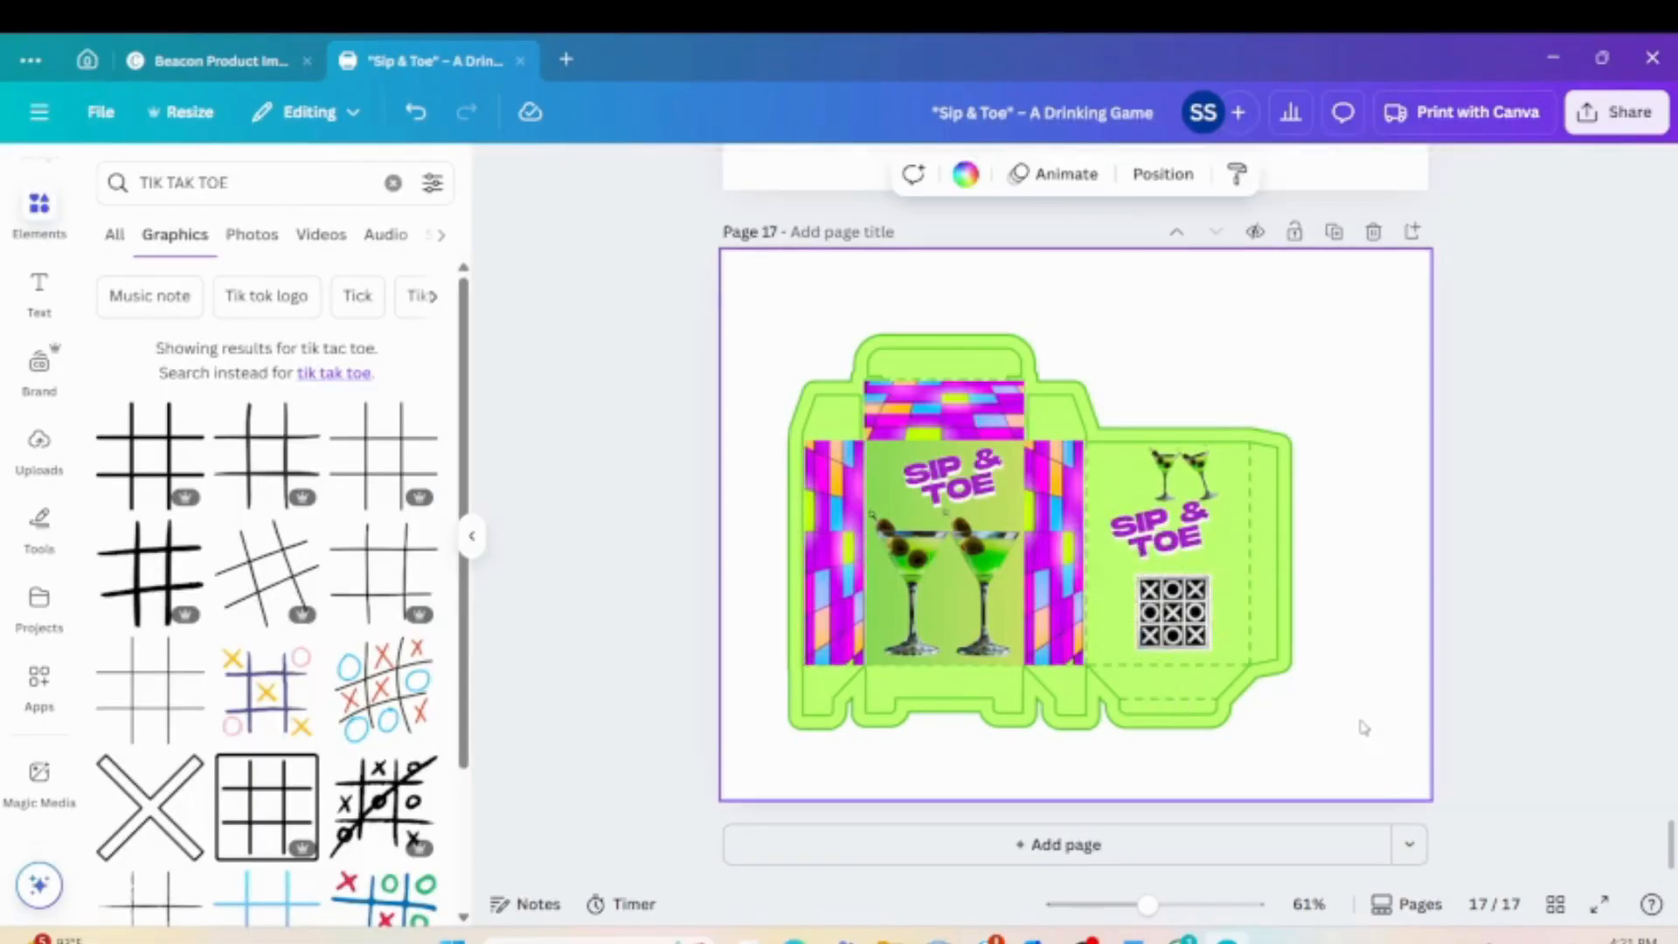
# Show the overview of all design pages and open page 1 from it.
pyautogui.click(1554, 904)
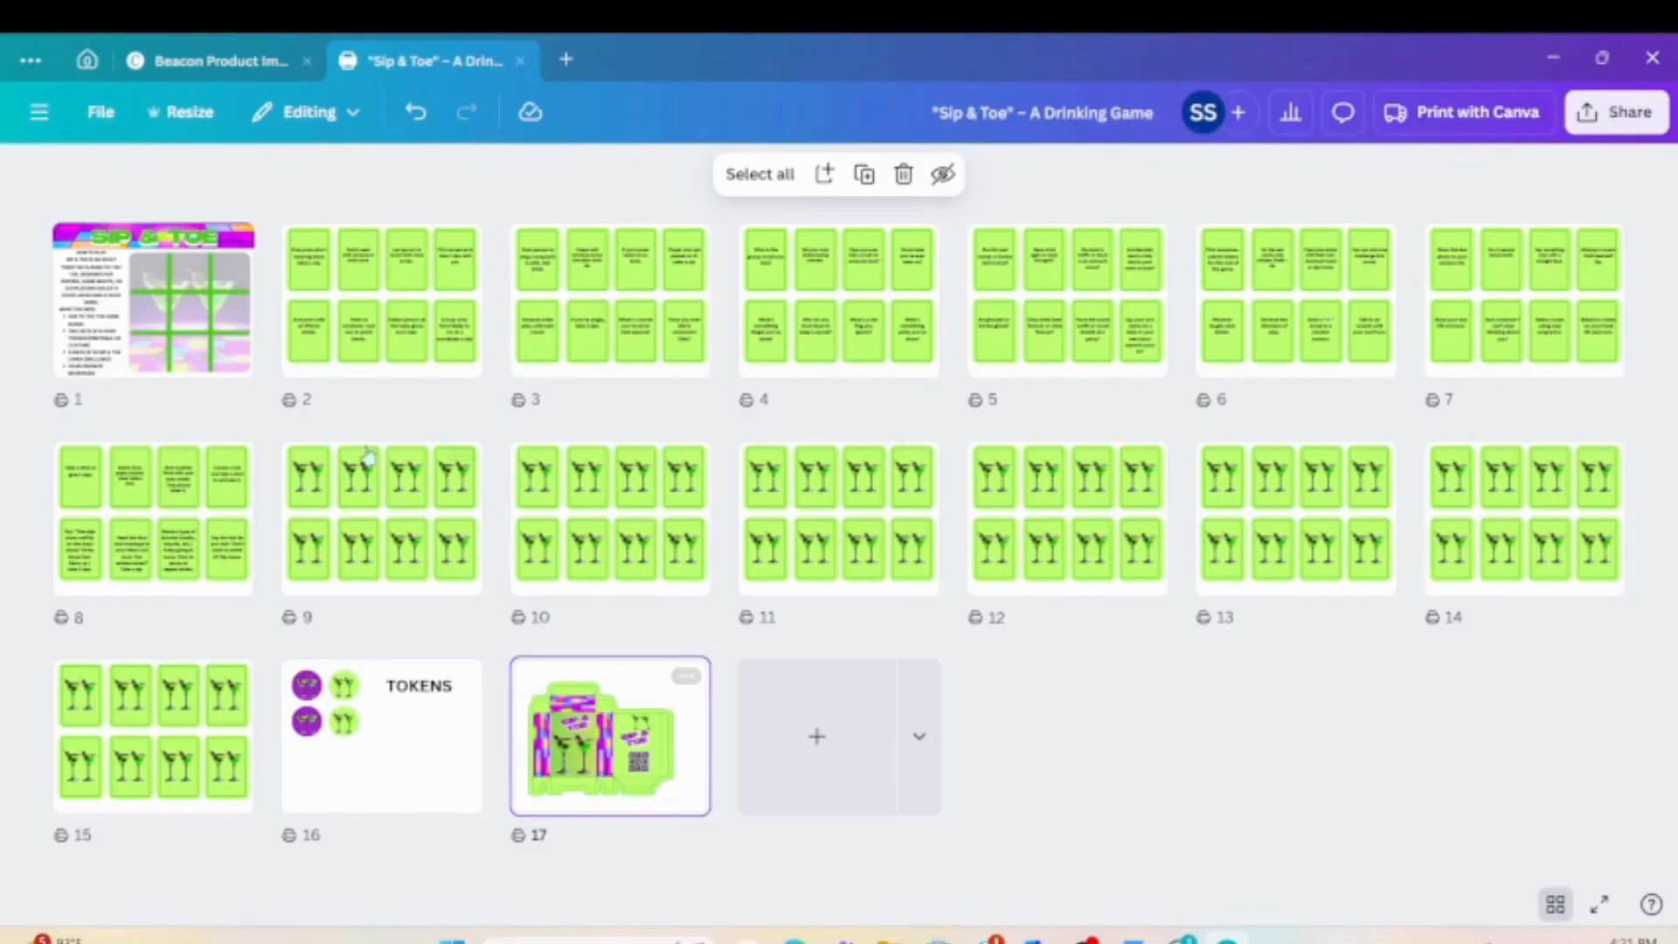
pyautogui.doubleClick(132, 341)
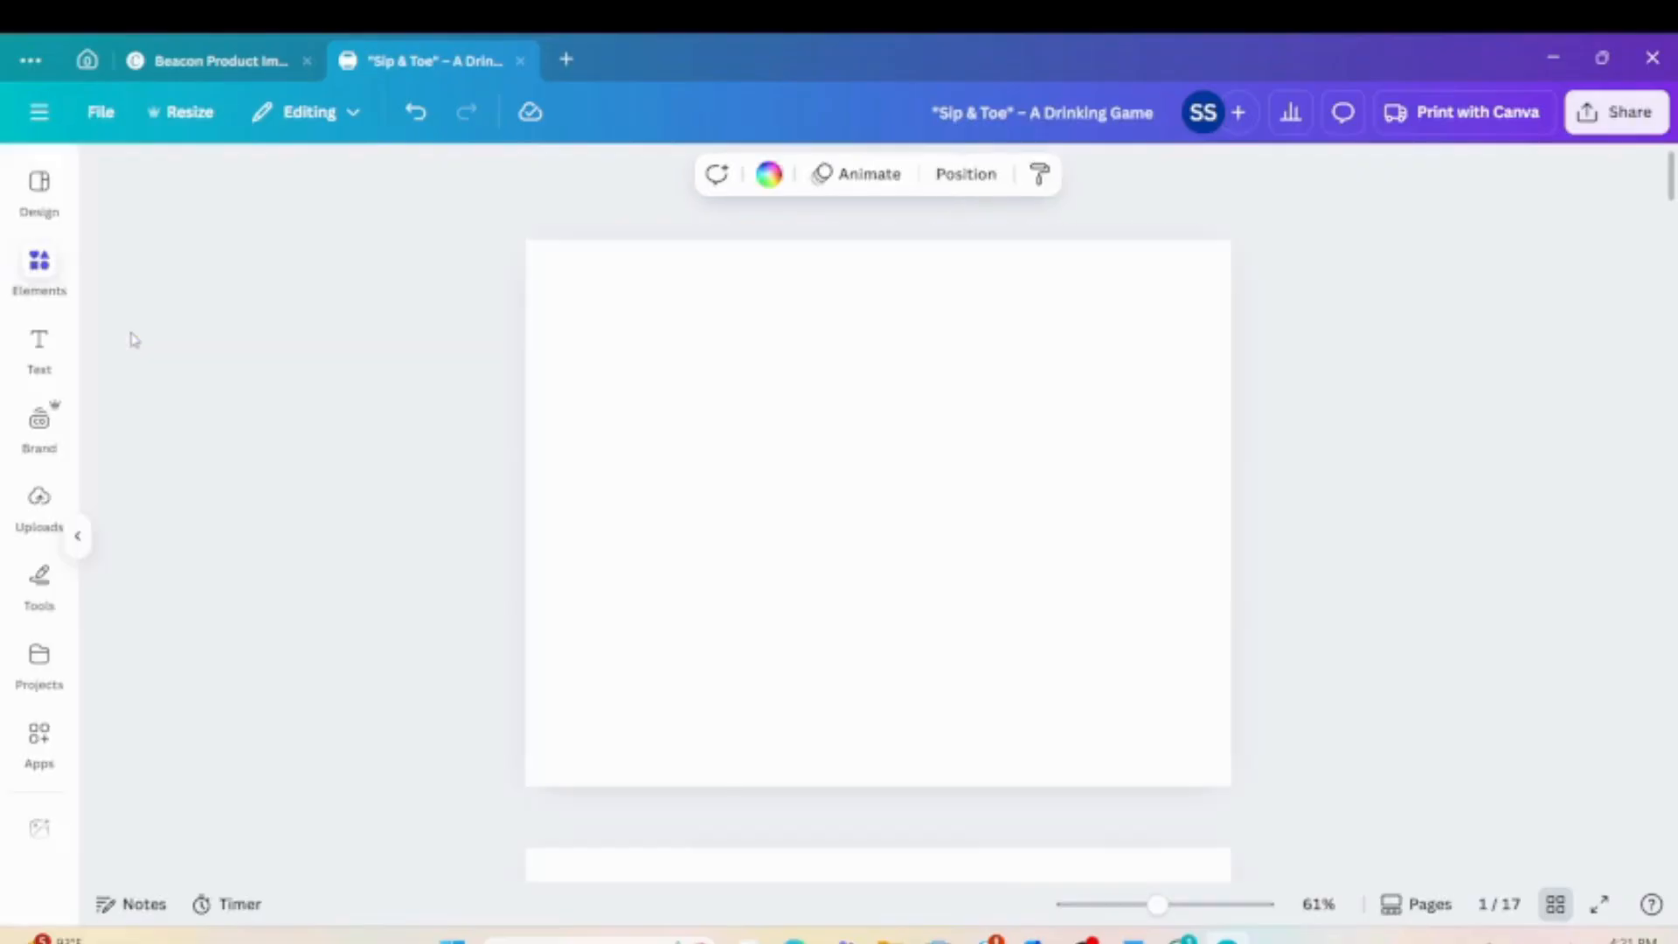
# Review the design from the page 1 game board through the prompt cards and card backs to page 15, and show the page overview.
pyautogui.scroll(-15, 637, 491)
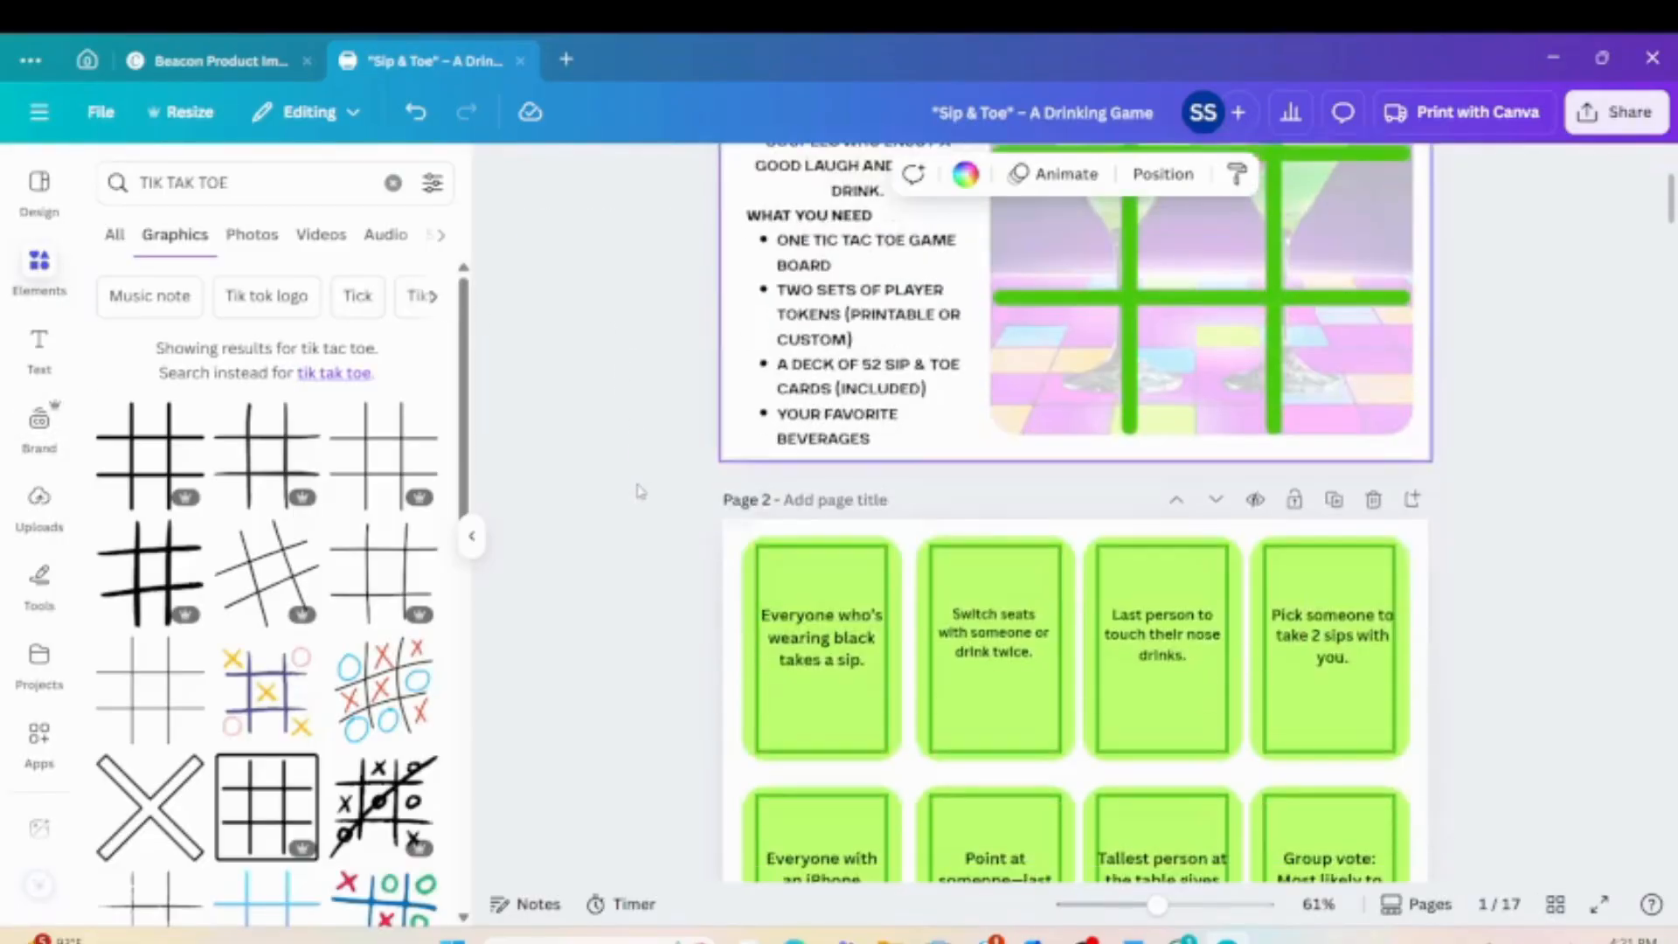
pyautogui.scroll(-15, 643, 491)
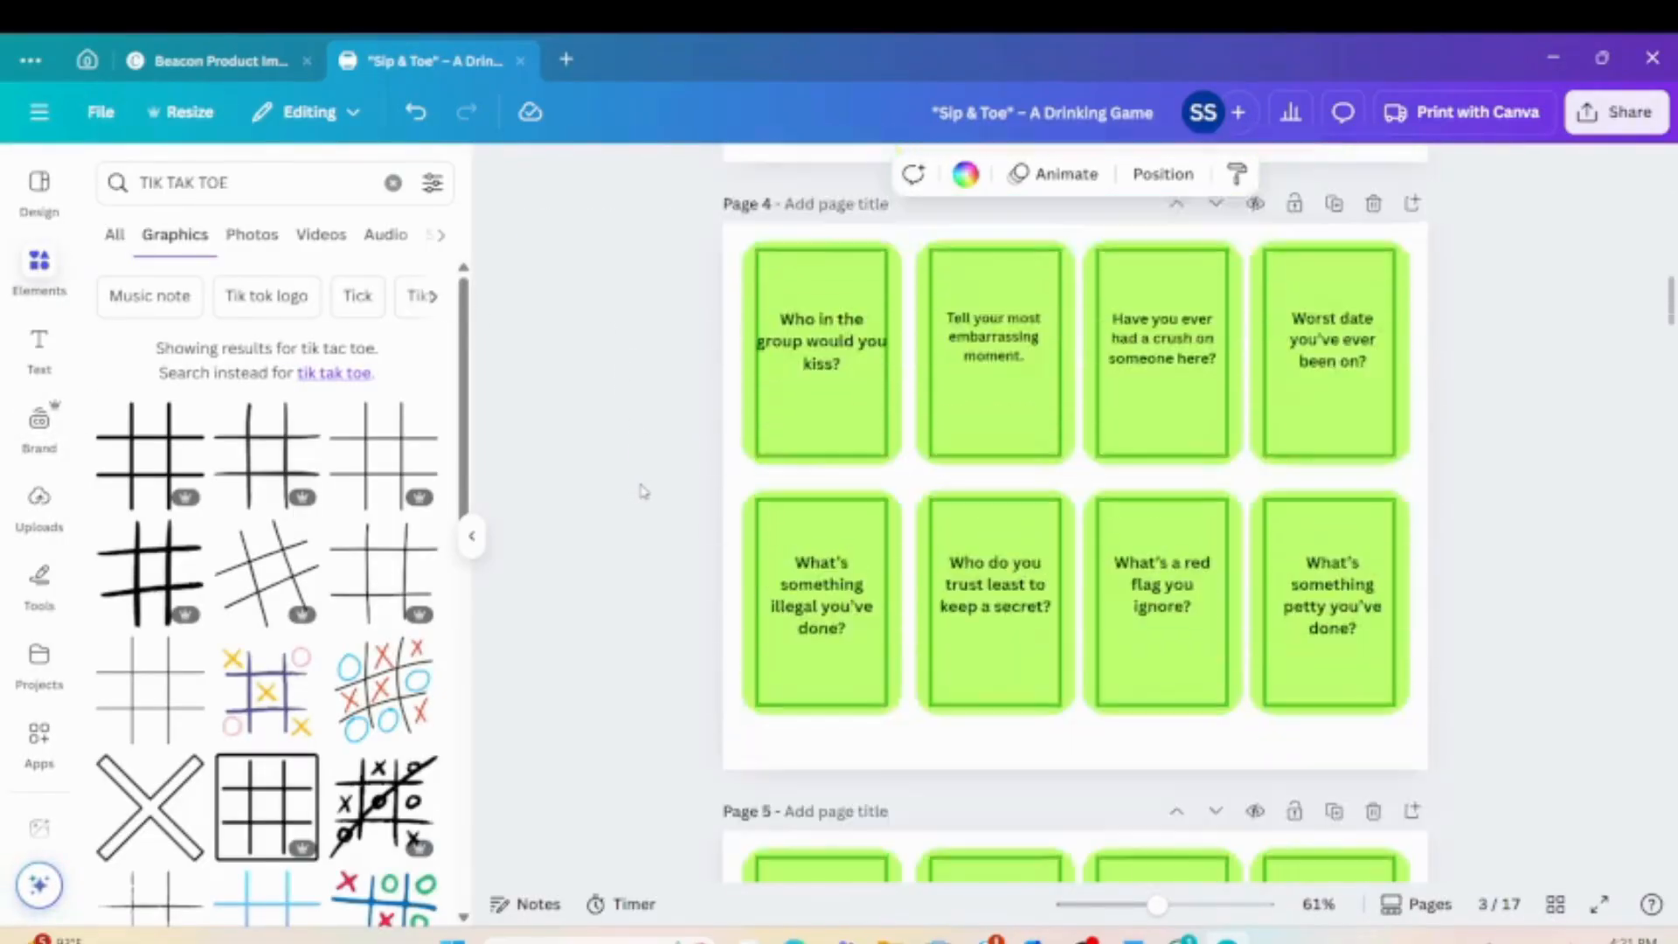
pyautogui.scroll(-15, 643, 491)
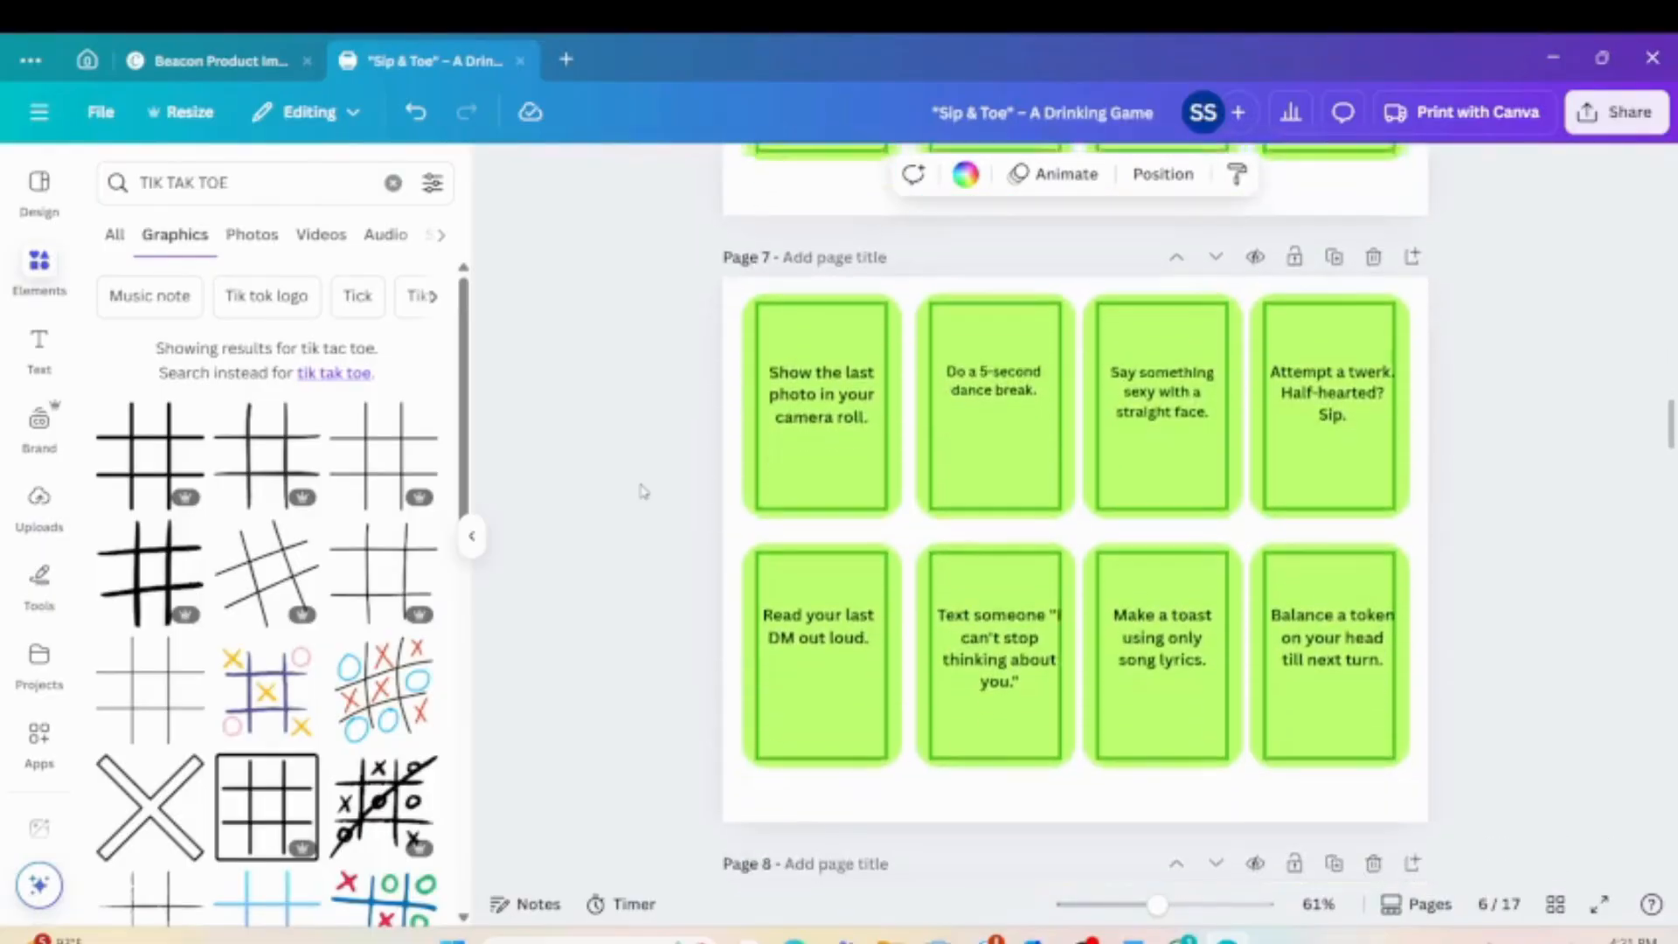
pyautogui.scroll(-15, 643, 491)
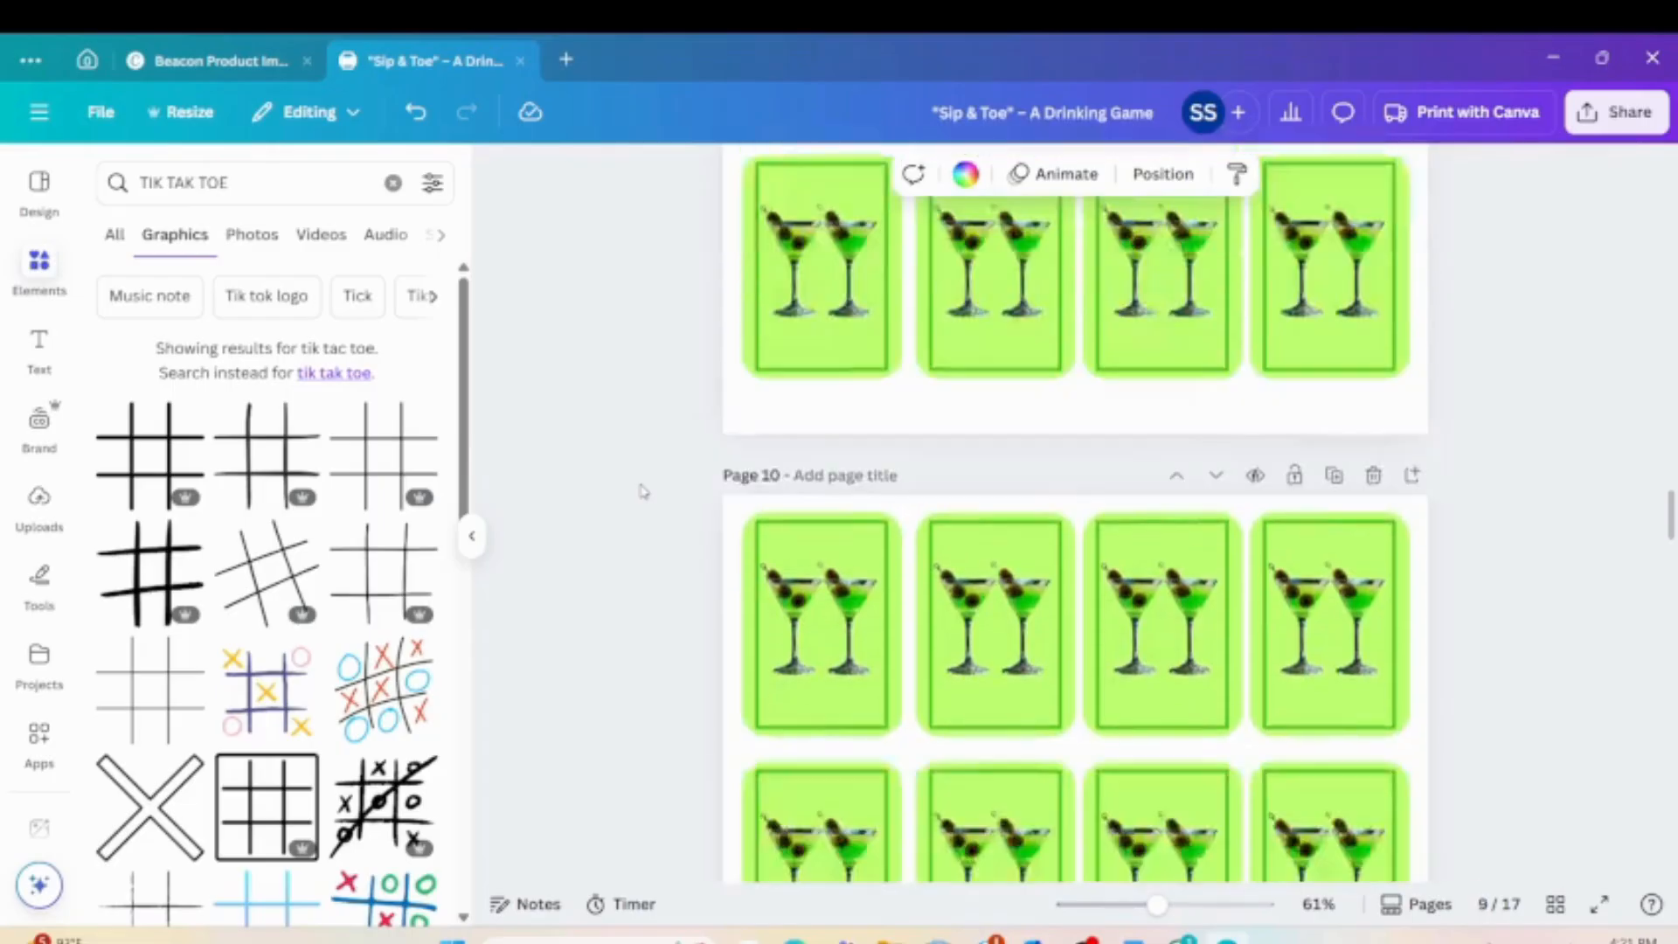
pyautogui.scroll(-12, 643, 491)
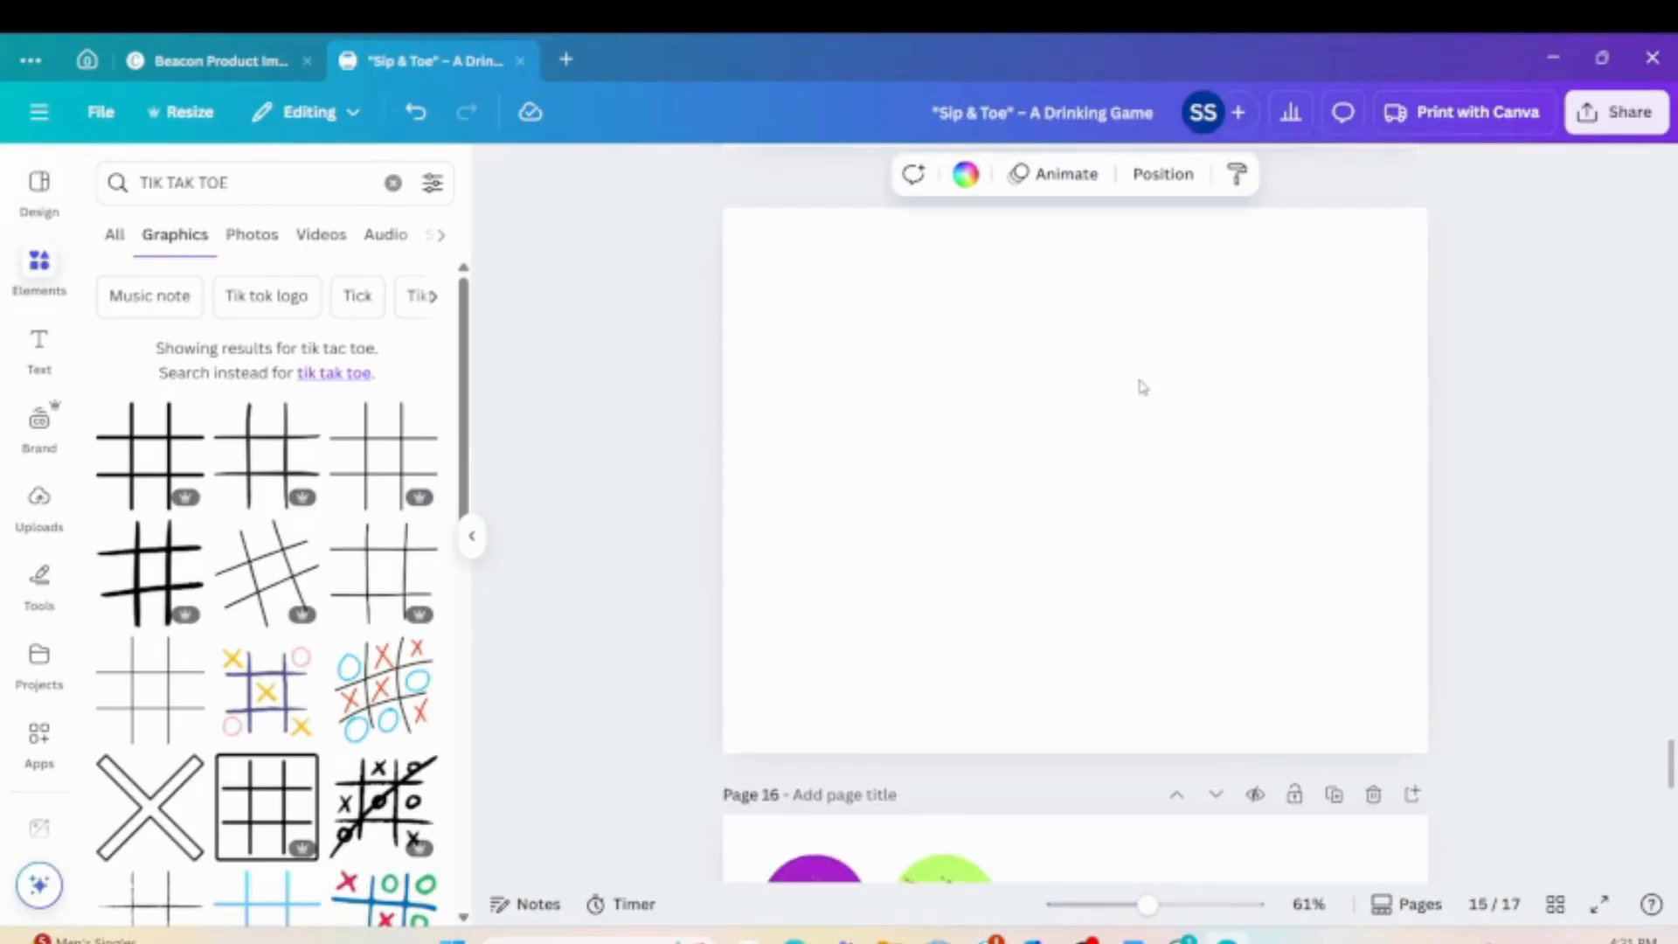
pyautogui.scroll(3, 1141, 385)
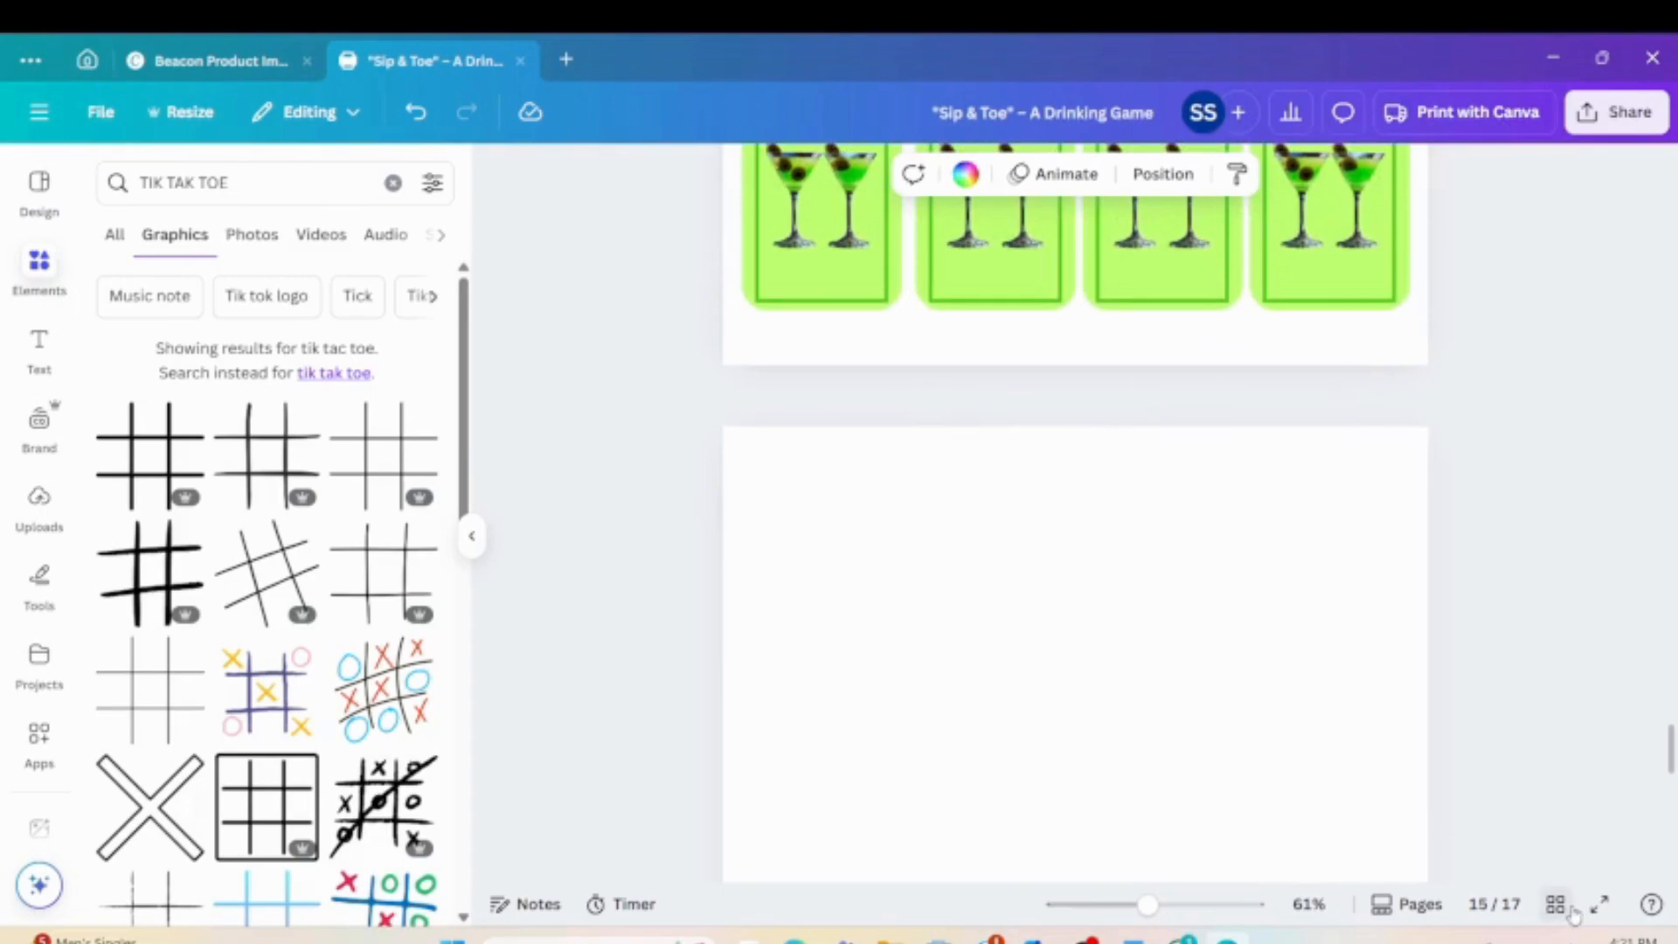
pyautogui.click(1556, 905)
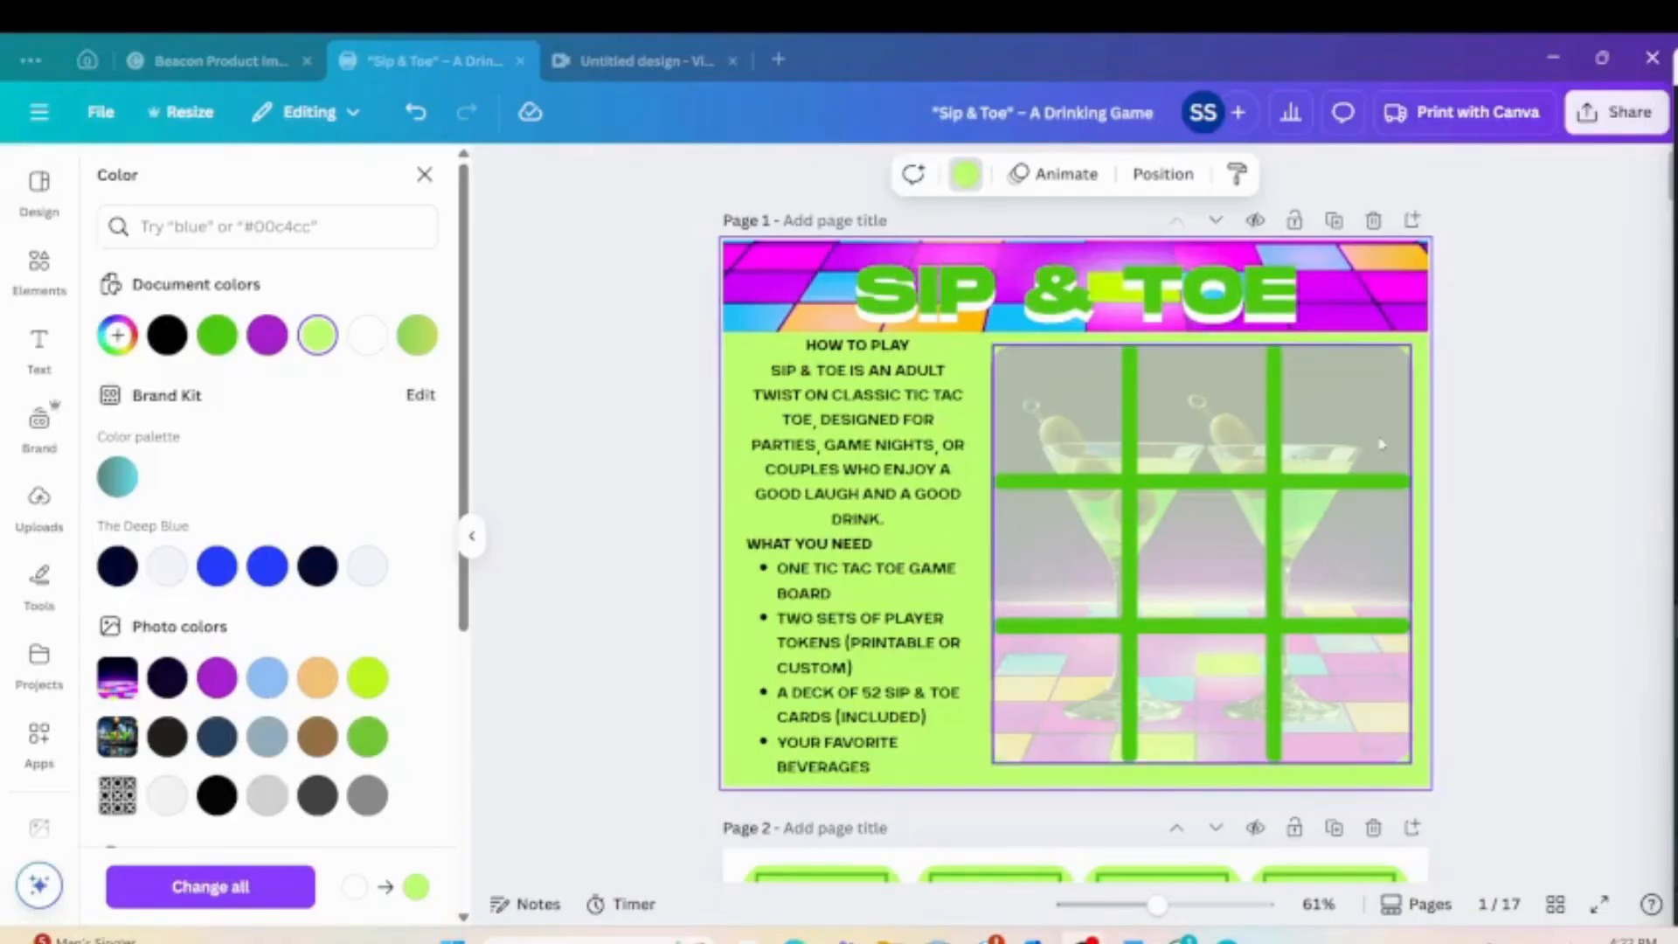
# Look over the card pages below the green game board page once more and return to page 1.
pyautogui.scroll(-8, 1327, 469)
pyautogui.scroll(-11, 1316, 486)
pyautogui.scroll(7, 1317, 480)
pyautogui.scroll(10, 1316, 480)
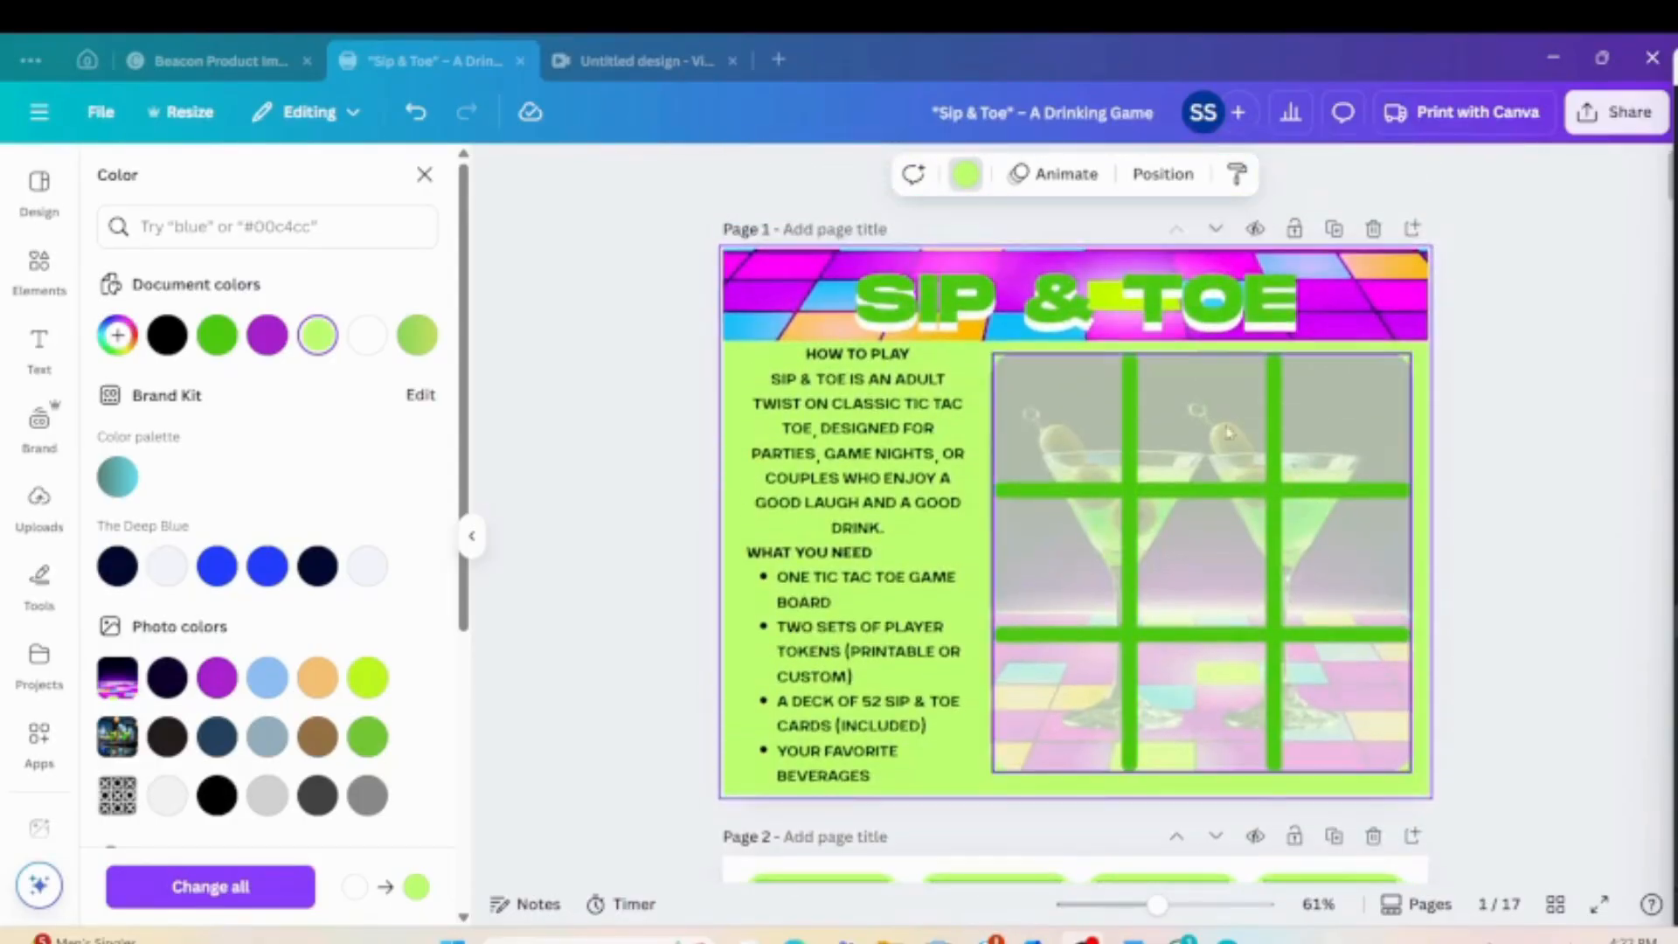